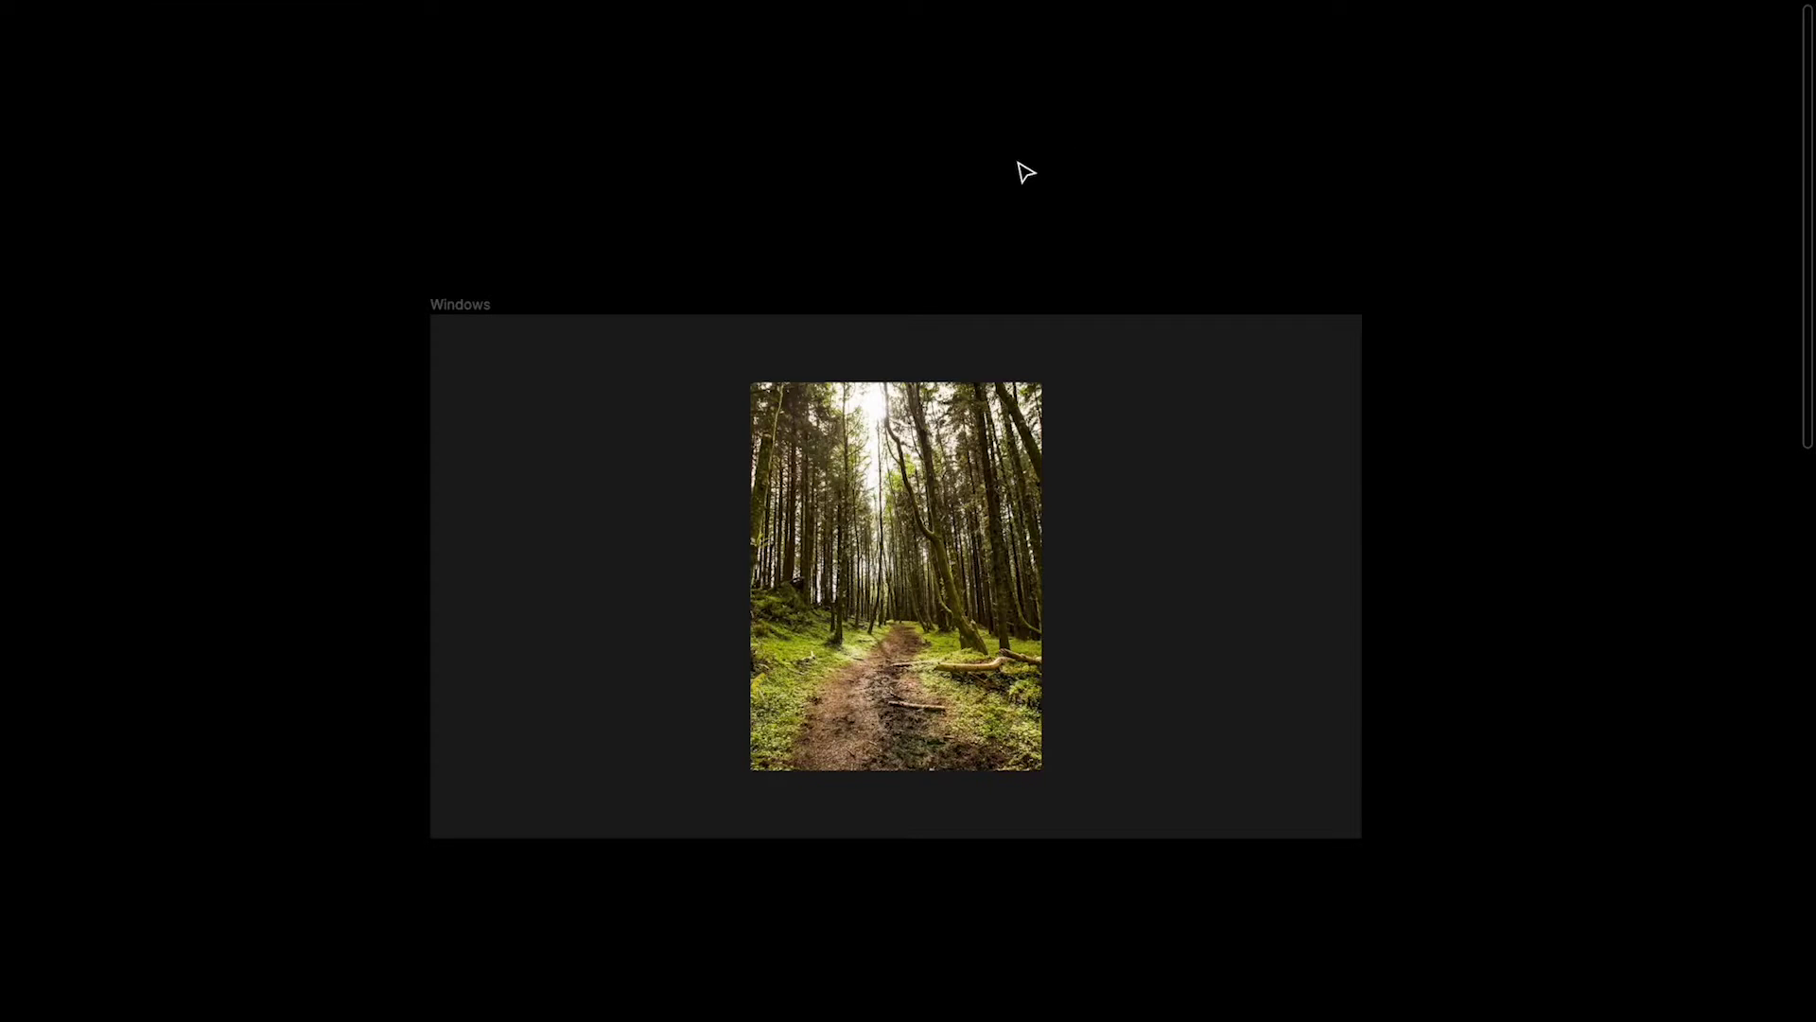
Step: Select the Windows frame, restore the interface panels and zoom to fit the whole 1920×1080 frame
{"action": "left_click", "coordinate": [449, 303]}
{"action": "scroll", "coordinate": [448, 304], "scroll_direction": "up", "scroll_amount": 4}
{"action": "scroll", "coordinate": [448, 303], "scroll_direction": "right", "scroll_amount": 1}
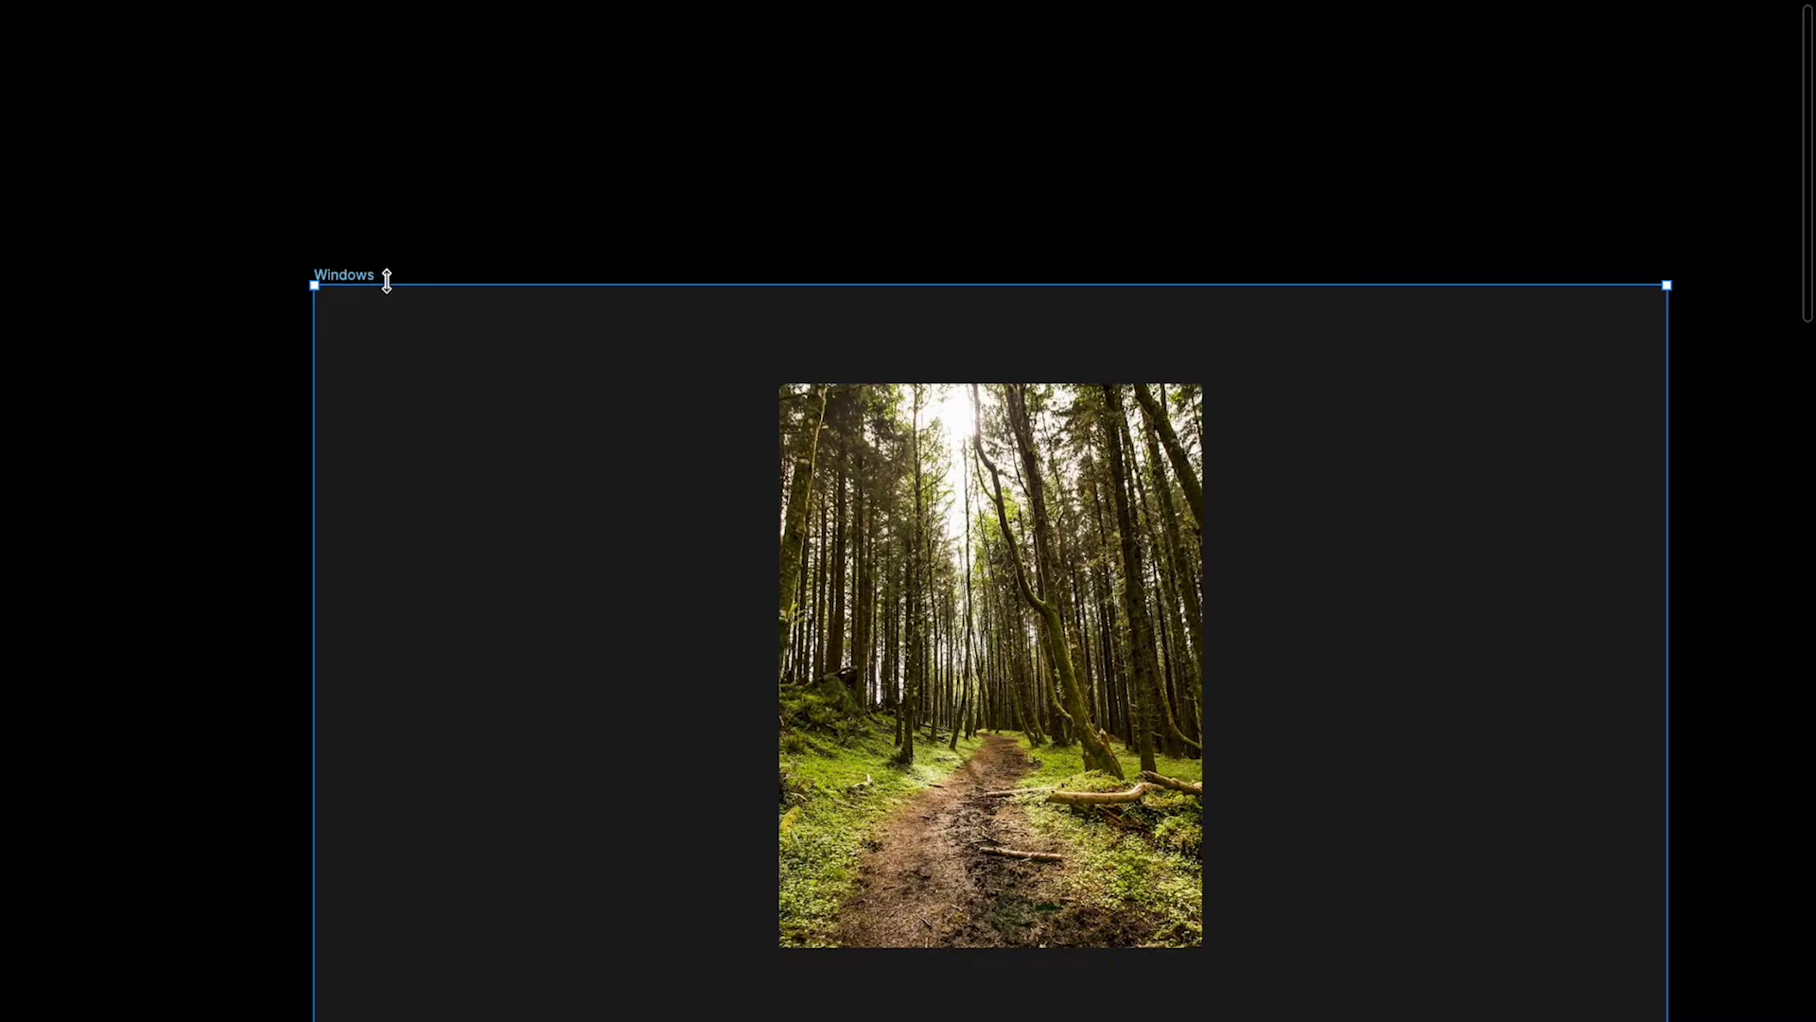
{"action": "key", "text": "ctrl+backslash"}
{"action": "scroll", "coordinate": [1419, 307], "scroll_direction": "right", "scroll_amount": 2}
{"action": "scroll", "coordinate": [1419, 308], "scroll_direction": "down", "scroll_amount": 1}
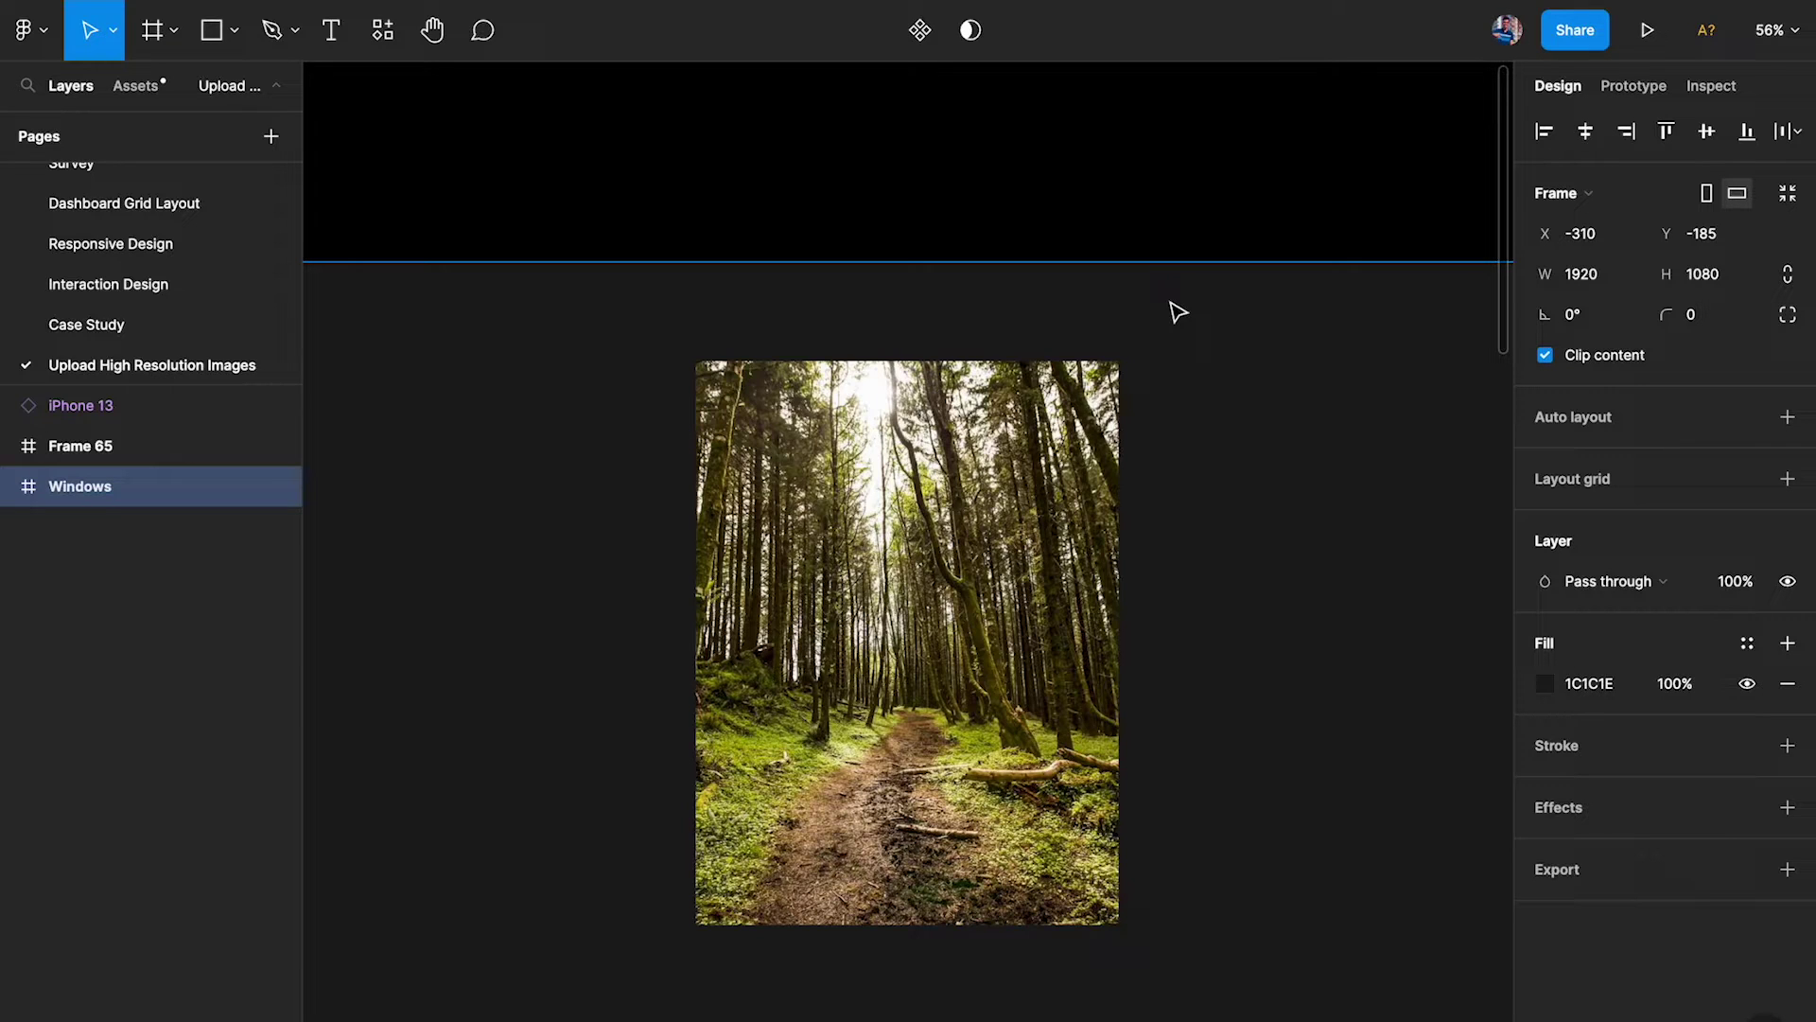
{"action": "key", "text": "shift+2"}
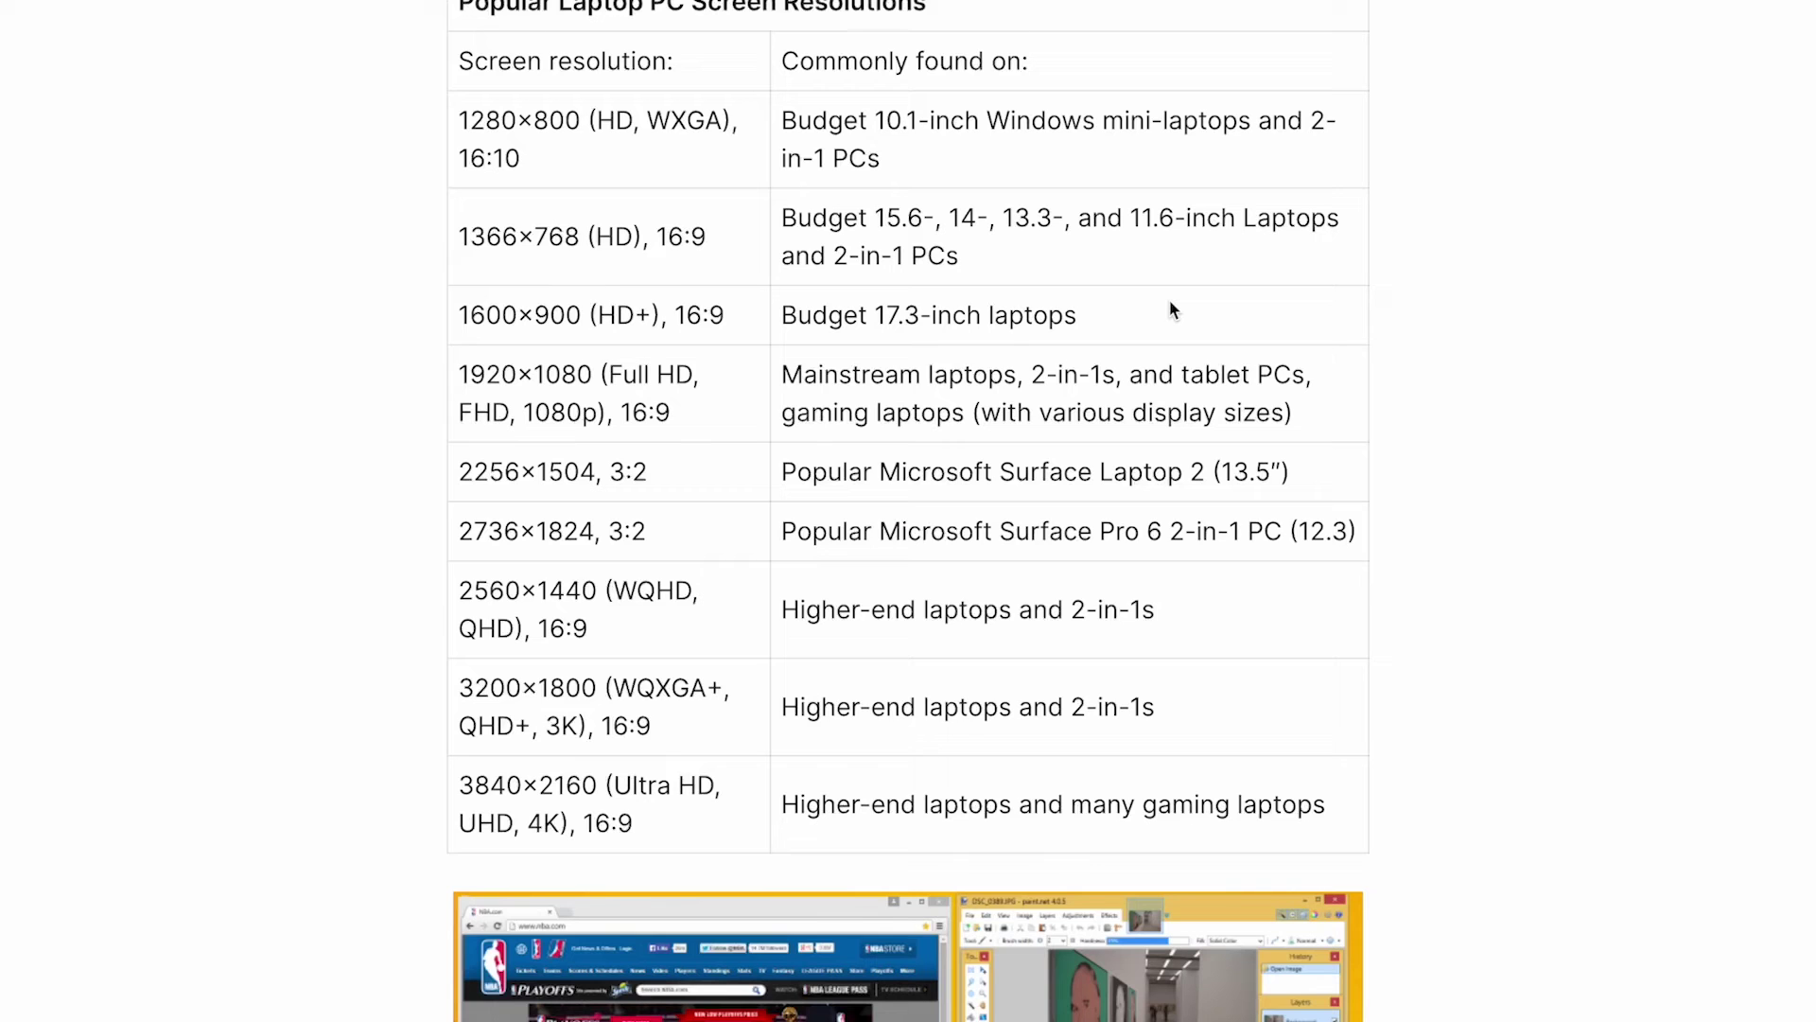
Step: Highlight the laptop resolutions table from its title through the 1280×800 and 1920×1080 rows
{"action": "scroll", "coordinate": [1173, 311], "scroll_direction": "up", "scroll_amount": 1}
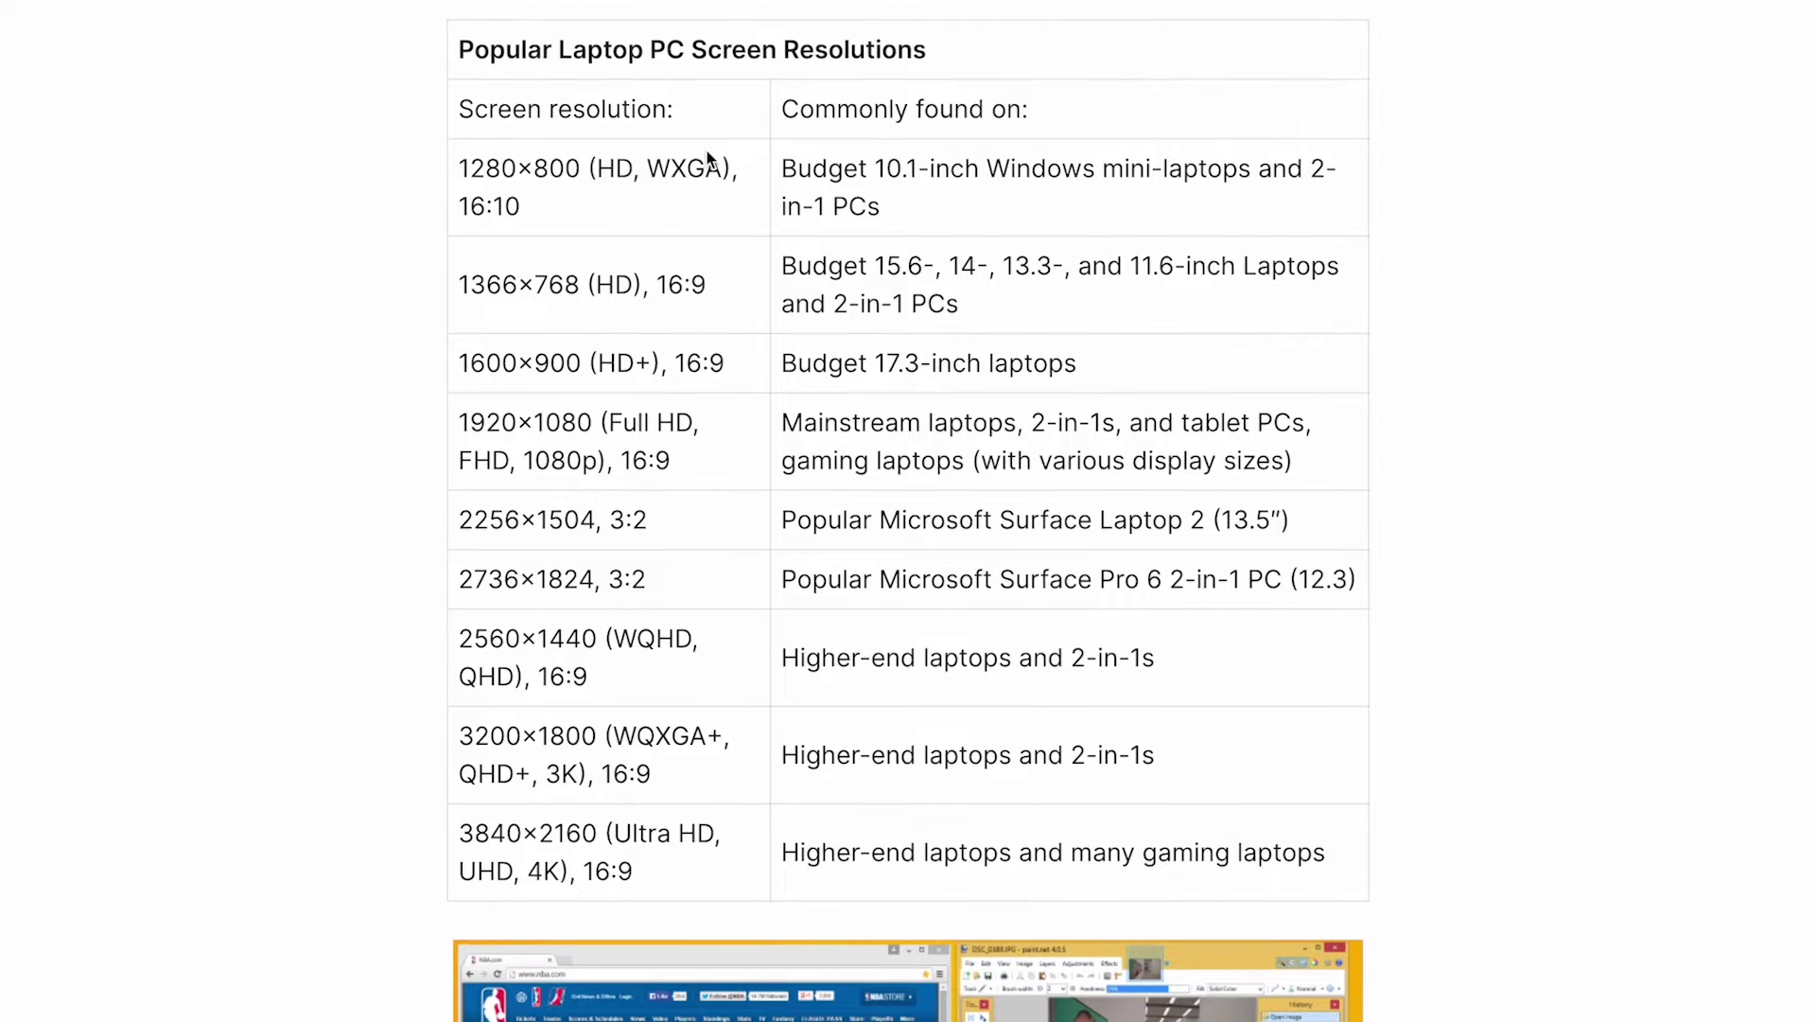
{"action": "left_click_drag", "start_coordinate": [413, 190], "coordinate": [933, 710]}
{"action": "left_click", "coordinate": [741, 466]}
{"action": "left_click_drag", "start_coordinate": [429, 162], "coordinate": [571, 216]}
{"action": "left_click", "coordinate": [570, 202]}
{"action": "mouse_move", "coordinate": [712, 461]}
{"action": "left_mouse_down"}
{"action": "mouse_move", "coordinate": [613, 468]}
{"action": "mouse_move", "coordinate": [441, 418]}
{"action": "mouse_move", "coordinate": [700, 474]}
{"action": "left_mouse_up"}
{"action": "left_click", "coordinate": [509, 421]}
{"action": "left_click", "coordinate": [701, 475]}
Step: Highlight the whole table, then the 1600×900 row, the 1080 value and the 16:9 ratio
{"action": "left_click_drag", "start_coordinate": [691, 889], "coordinate": [421, 640]}
{"action": "left_click", "coordinate": [1023, 844]}
{"action": "left_click_drag", "start_coordinate": [906, 579], "coordinate": [781, 579]}
{"action": "left_click_drag", "start_coordinate": [704, 463], "coordinate": [700, 423]}
{"action": "left_click", "coordinate": [463, 359]}
{"action": "left_click", "coordinate": [690, 464]}
{"action": "left_click_drag", "start_coordinate": [526, 464], "coordinate": [593, 463]}
{"action": "left_click", "coordinate": [706, 471]}
{"action": "left_click_drag", "start_coordinate": [706, 470], "coordinate": [443, 428]}
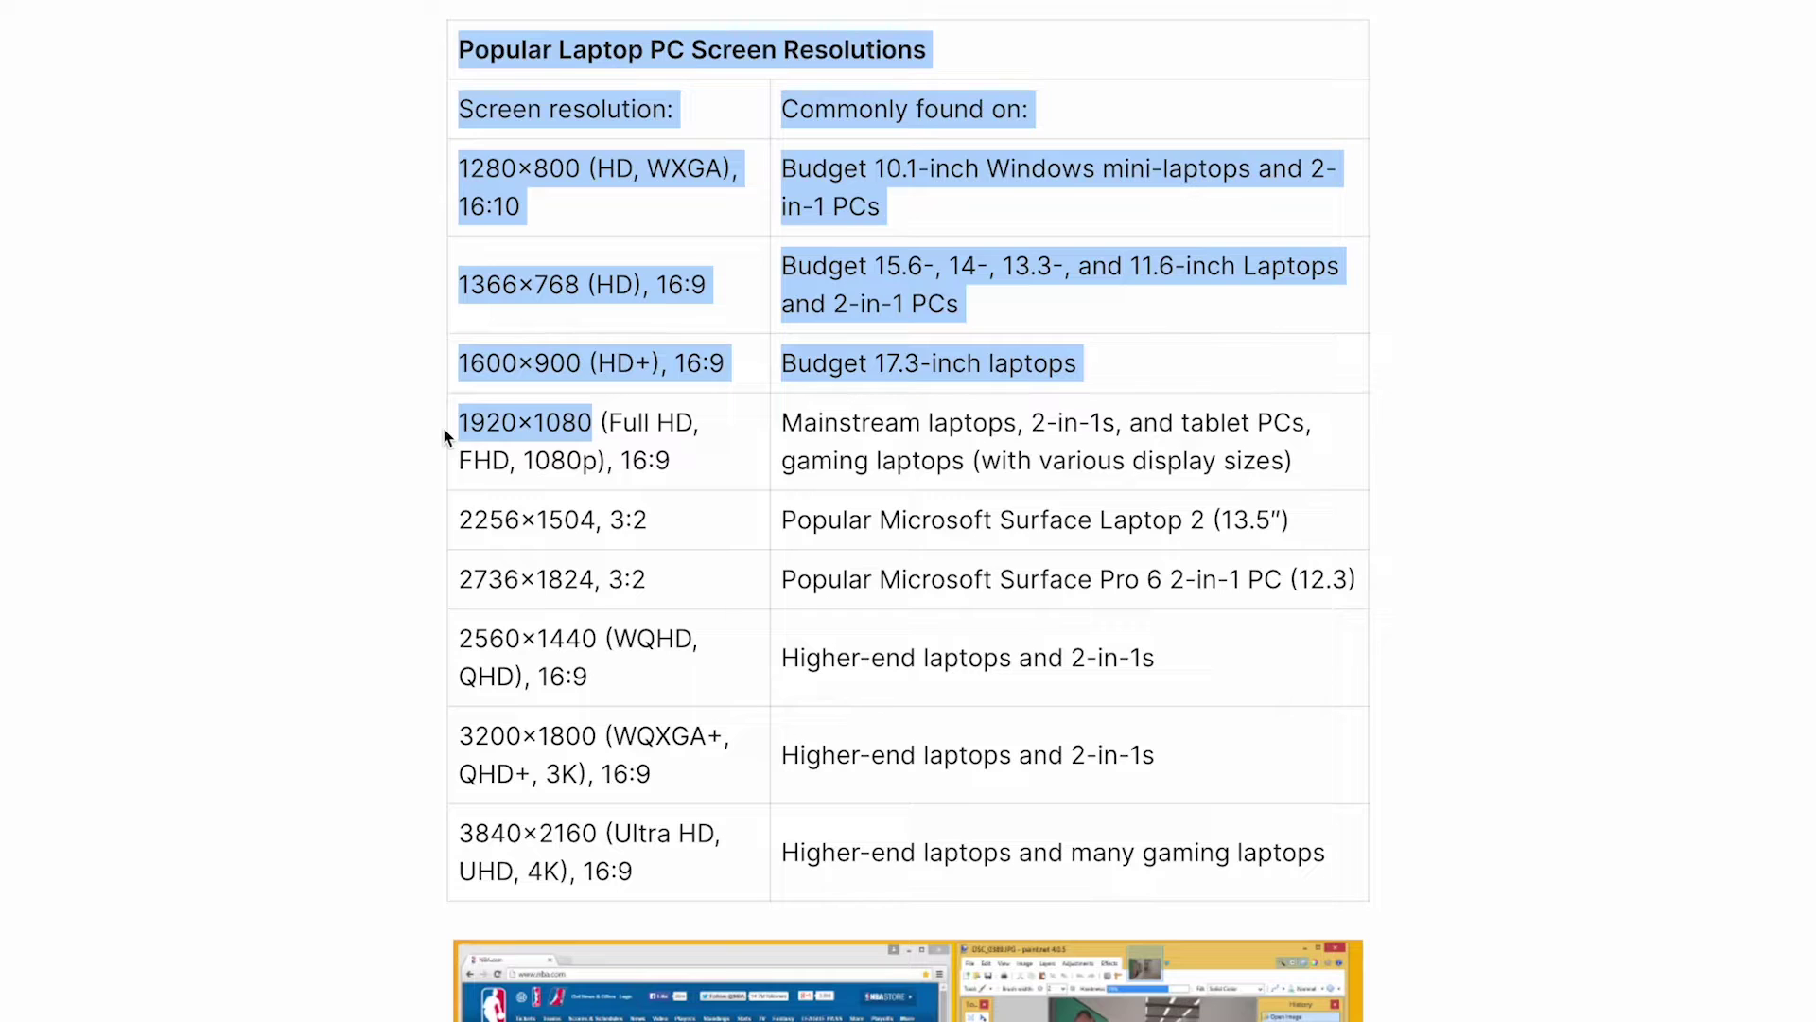
{"action": "left_click", "coordinate": [779, 463]}
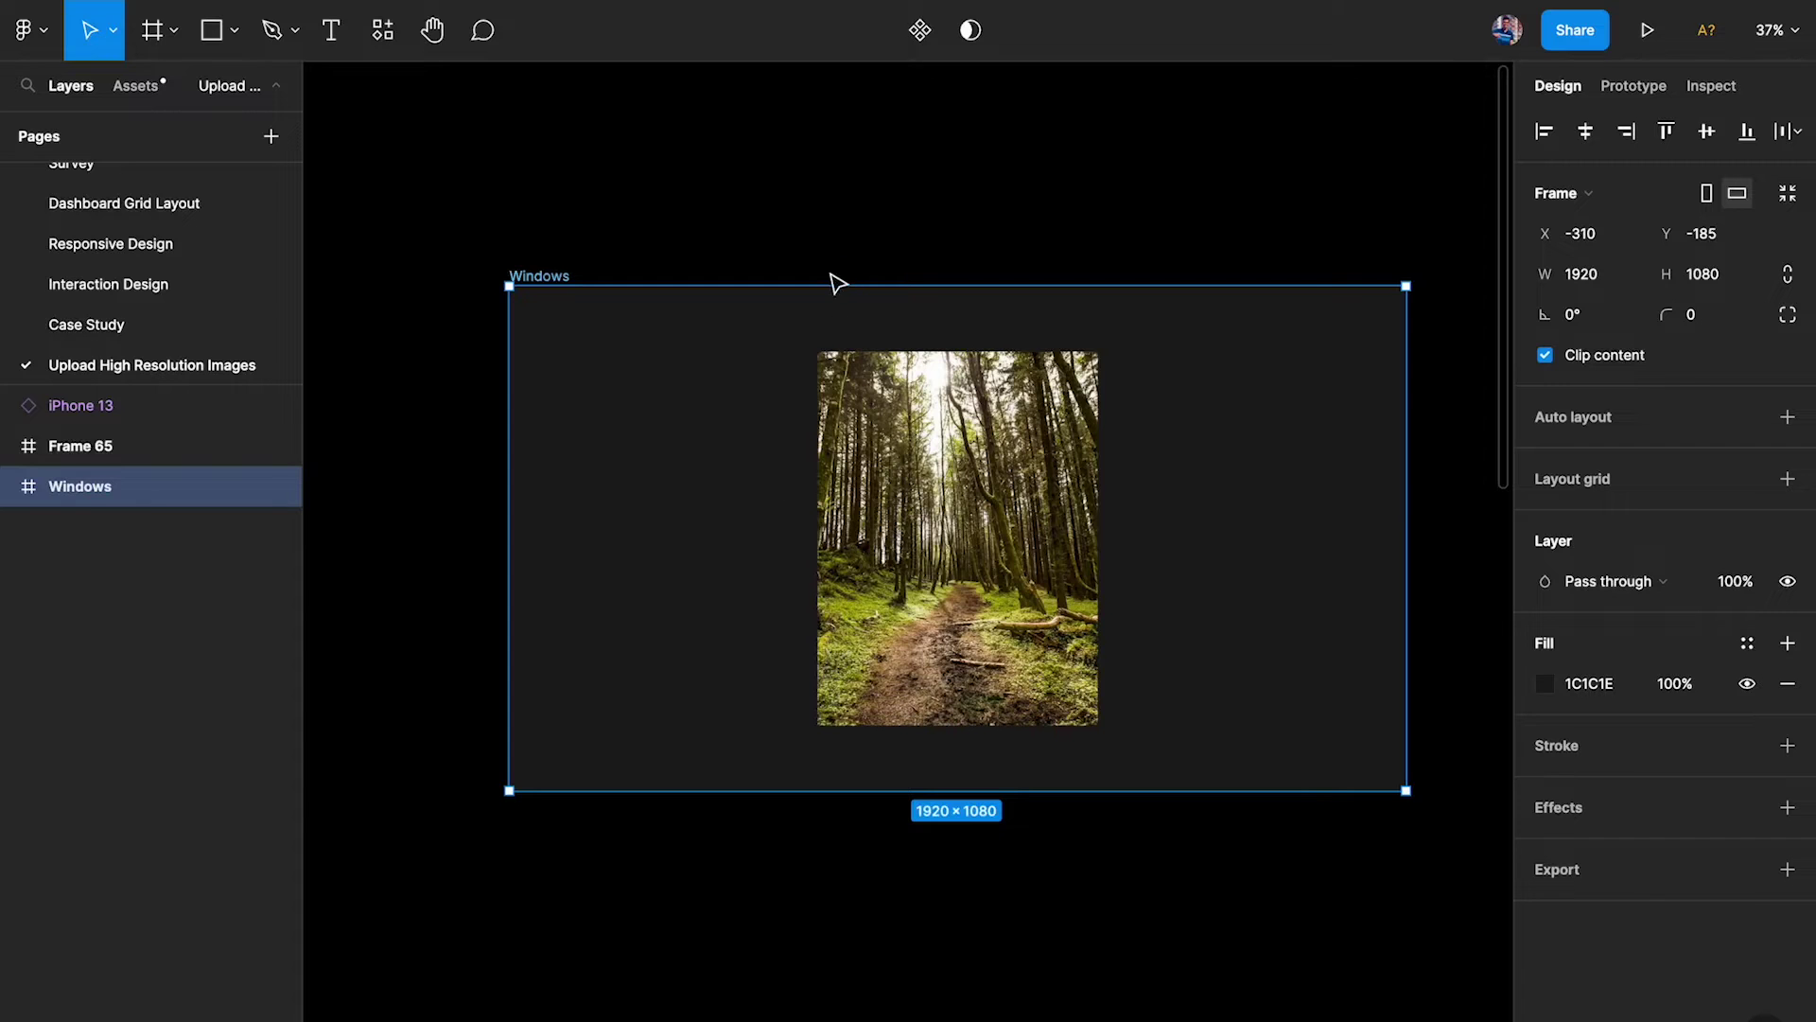
Step: Select the forest photo to check its 600×800 size, then deselect it and pan the canvas
{"action": "left_click", "coordinate": [1020, 406]}
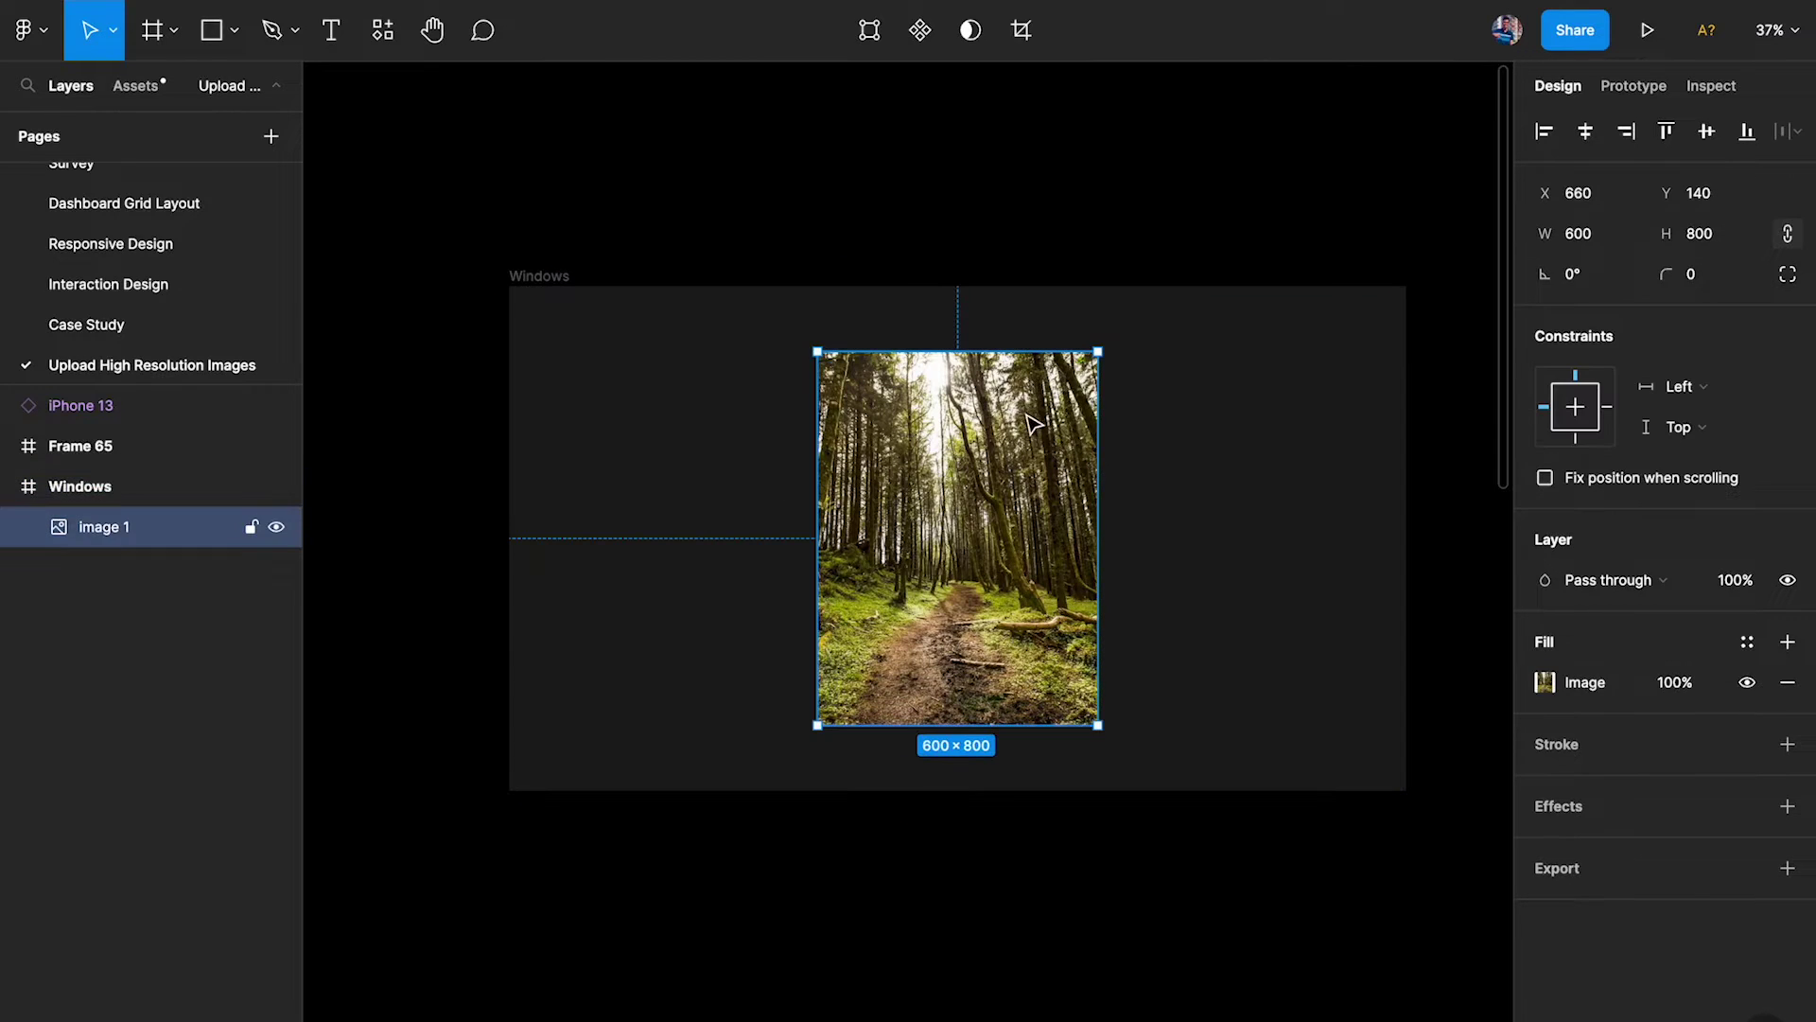
{"action": "scroll", "coordinate": [997, 613], "scroll_direction": "up", "scroll_amount": 3}
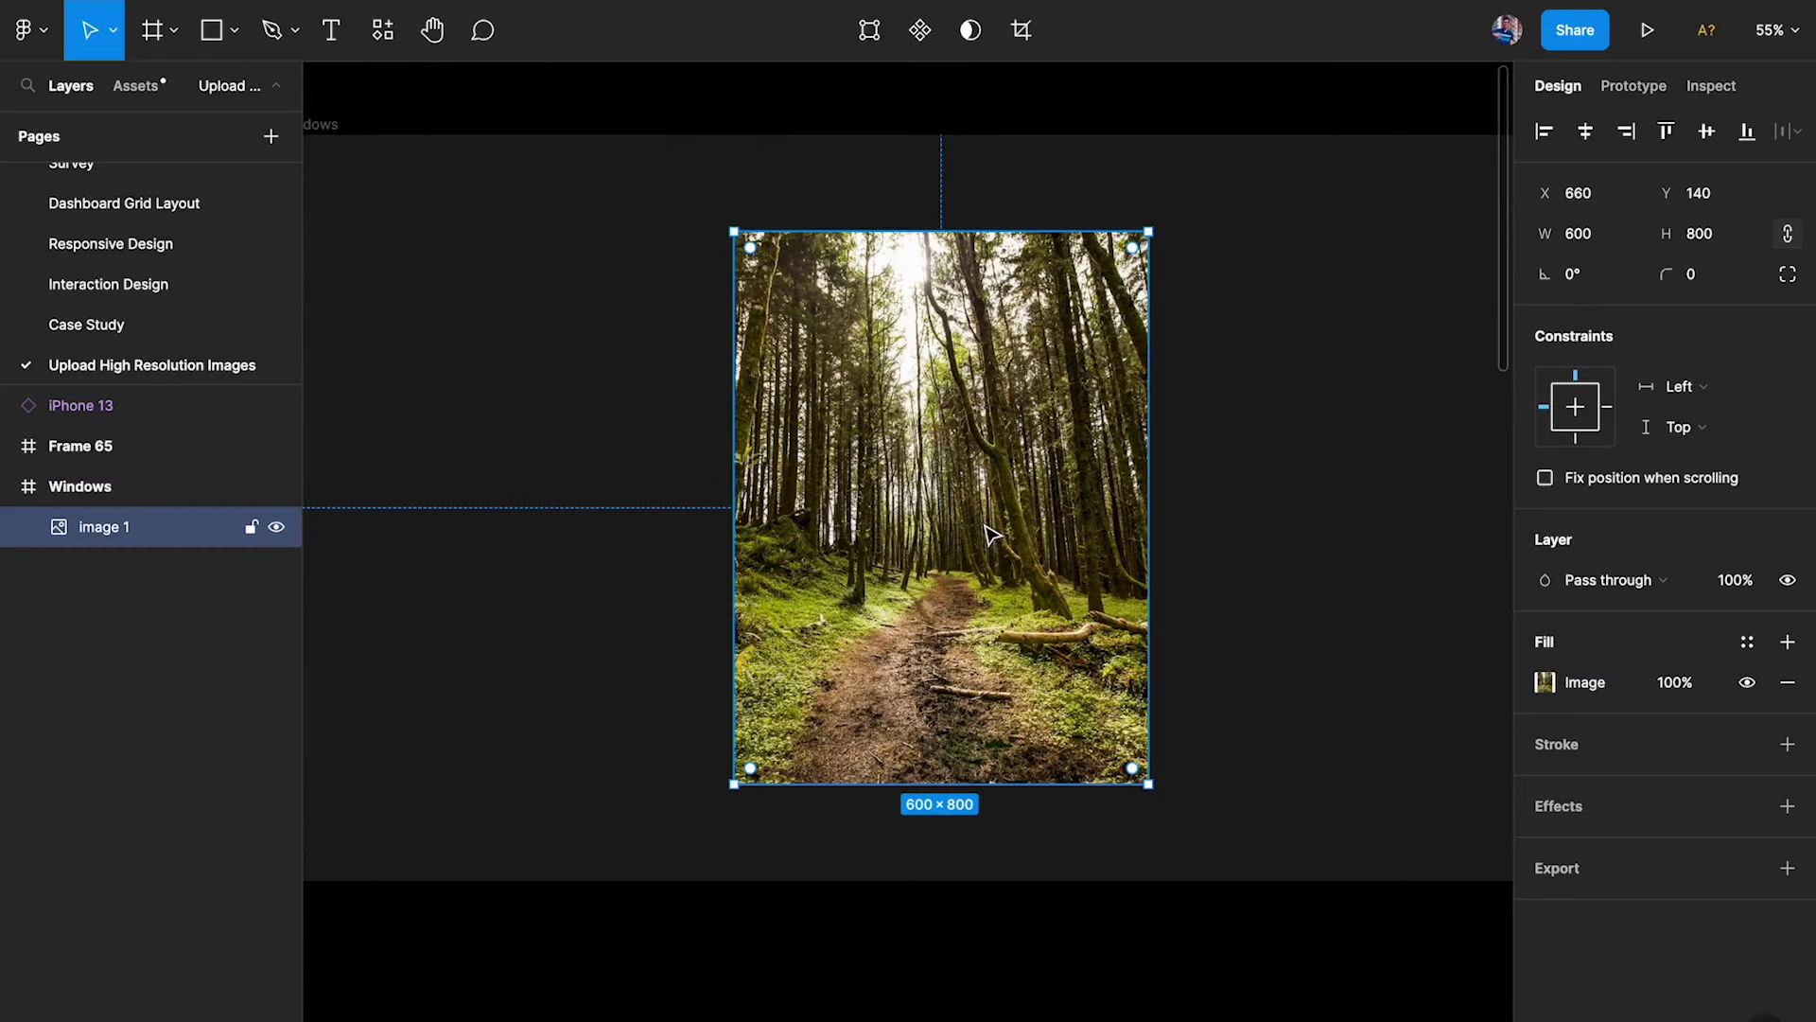
{"action": "scroll", "coordinate": [984, 527], "scroll_direction": "down", "scroll_amount": 3}
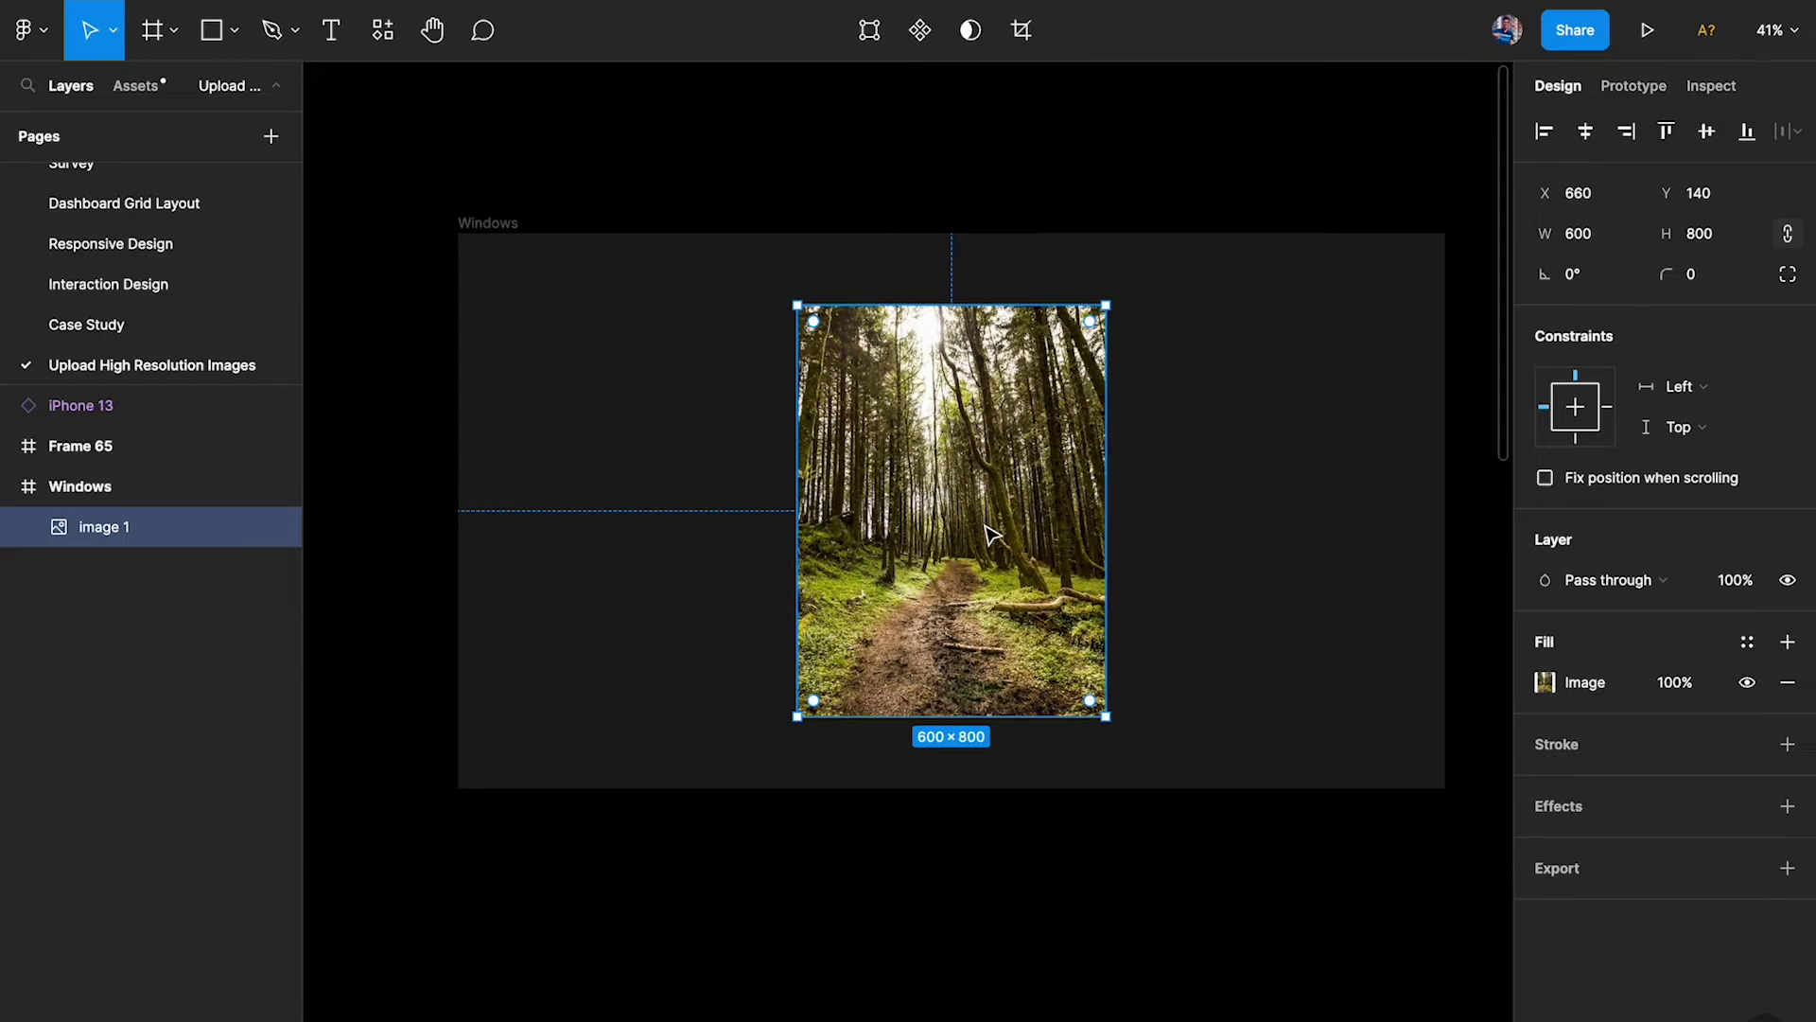
{"action": "left_click", "coordinate": [967, 203]}
{"action": "scroll", "coordinate": [967, 204], "scroll_direction": "down", "scroll_amount": 2}
{"action": "scroll", "coordinate": [967, 204], "scroll_direction": "right", "scroll_amount": 2}
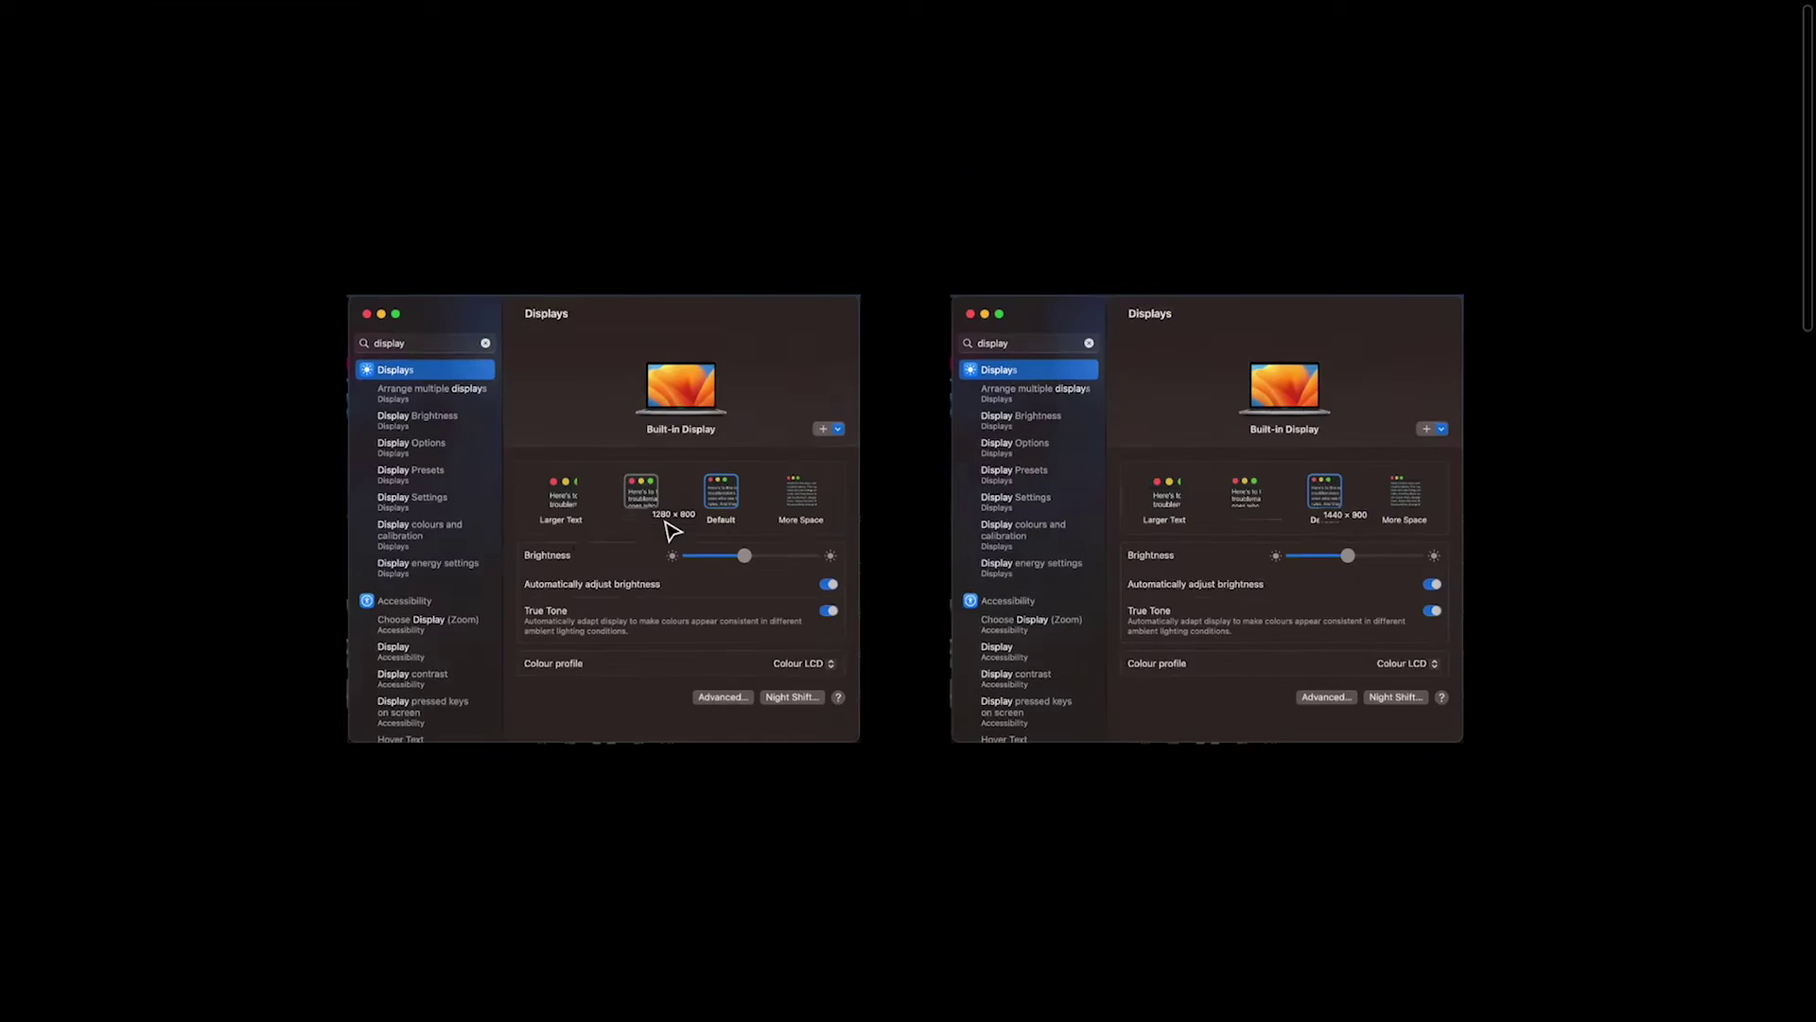
Step: Duplicate the Windows frame to the right and delete the forest photo from the copy
{"action": "scroll", "coordinate": [915, 469], "scroll_direction": "down", "scroll_amount": 5}
{"action": "scroll", "coordinate": [919, 462], "scroll_direction": "left", "scroll_amount": 3}
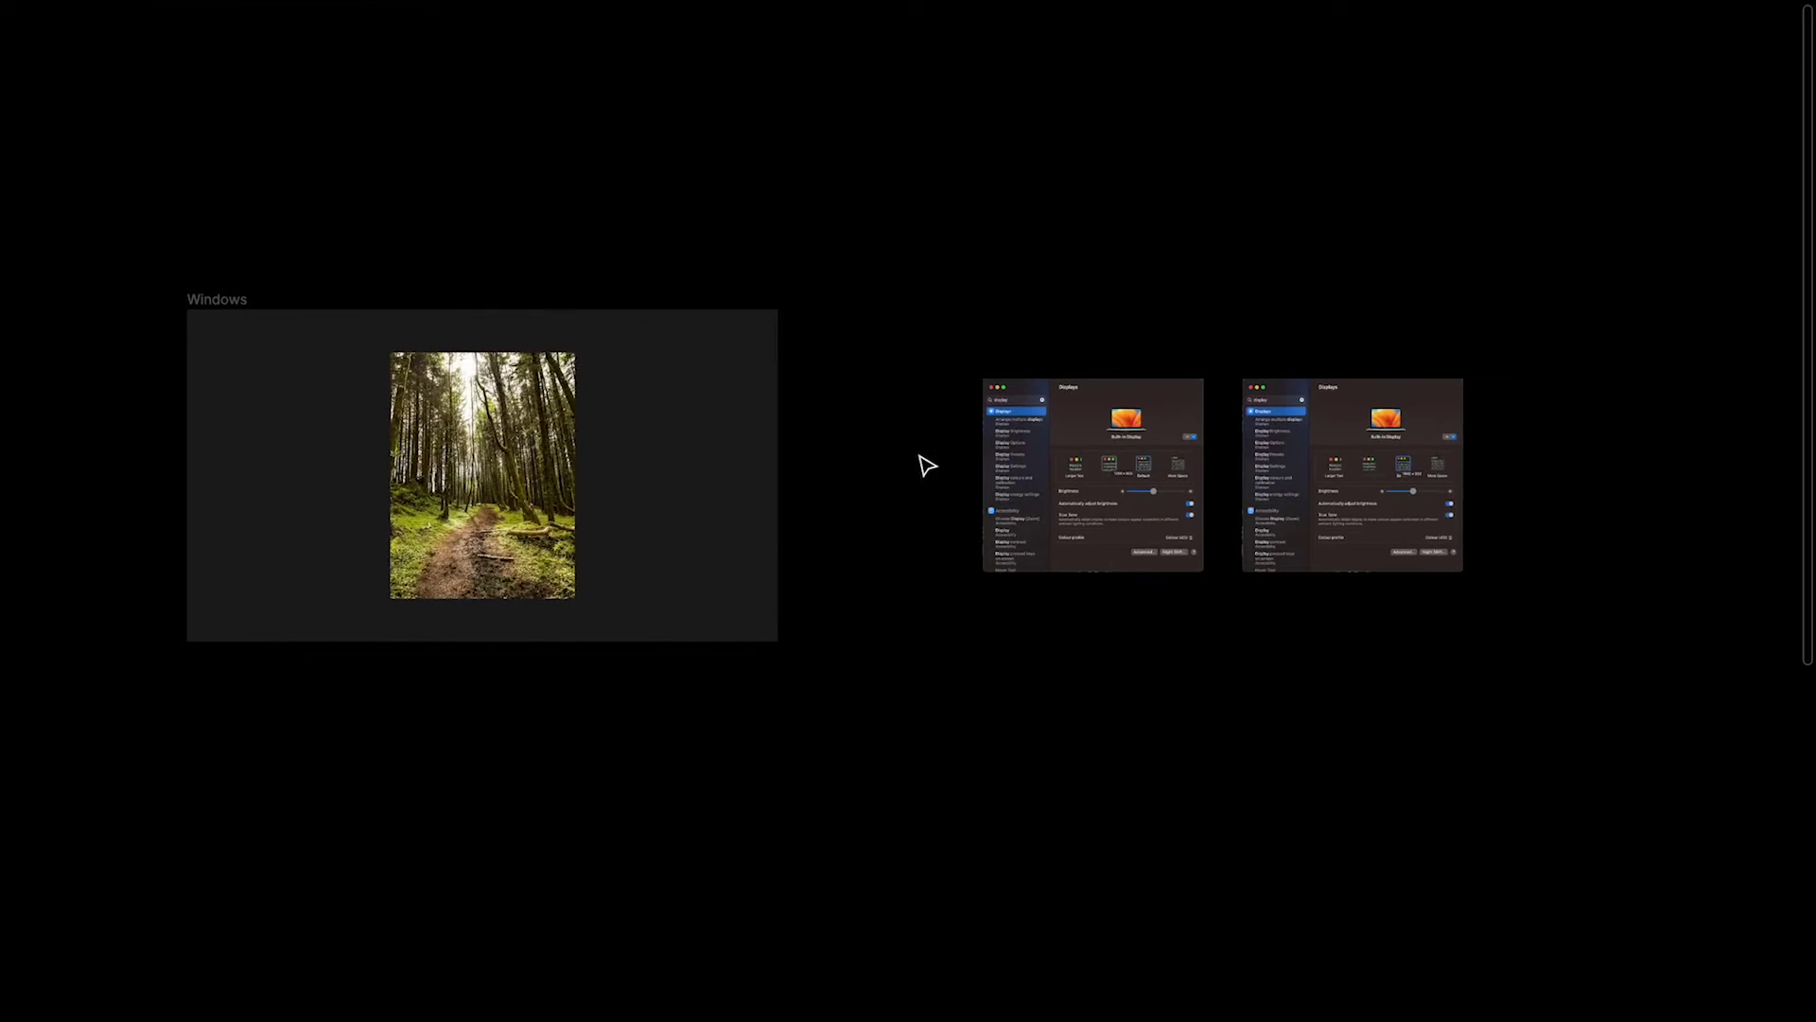
{"action": "left_click_drag", "start_coordinate": [245, 299], "coordinate": [1472, 304]}
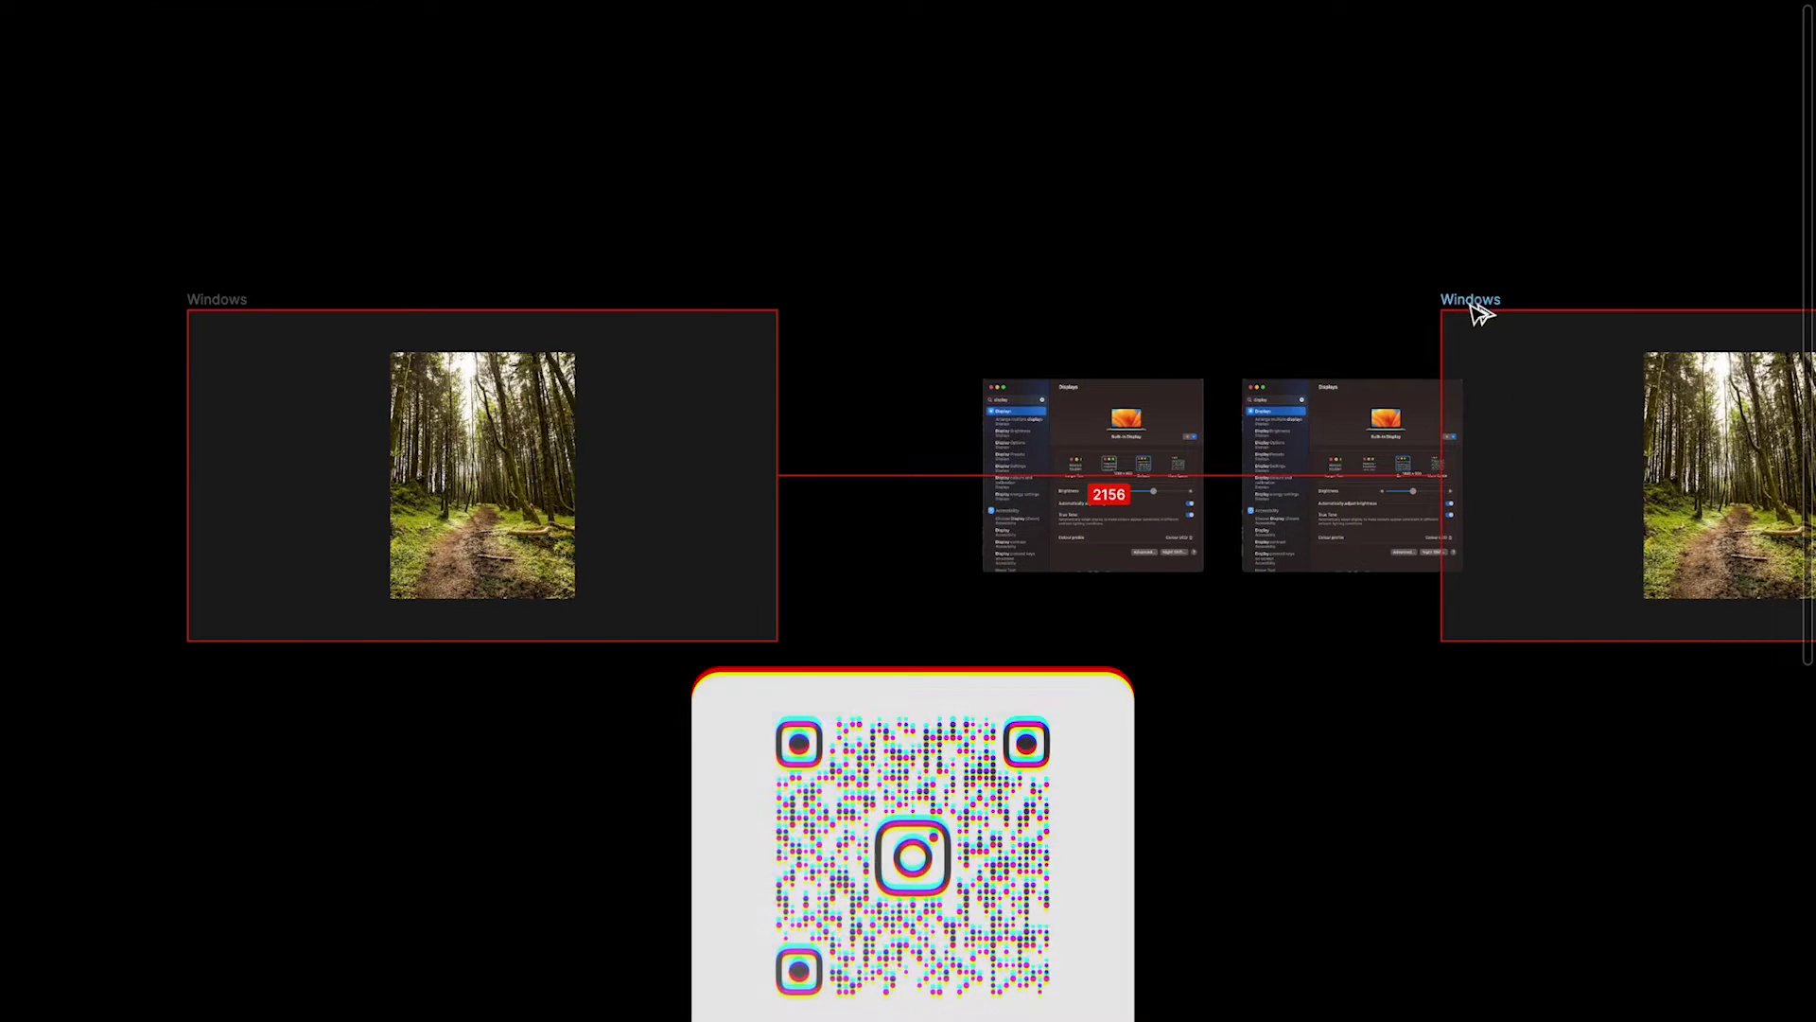
{"action": "scroll", "coordinate": [1467, 300], "scroll_direction": "right", "scroll_amount": 4}
{"action": "left_click_drag", "start_coordinate": [1142, 362], "coordinate": [1261, 362]}
{"action": "scroll", "coordinate": [1261, 362], "scroll_direction": "right", "scroll_amount": 3}
{"action": "left_click", "coordinate": [1222, 439]}
{"action": "key", "text": "Delete"}
Step: Rename the empty copied frame to 'Macbook 1'
{"action": "left_click", "coordinate": [981, 304]}
{"action": "key", "text": "super+backslash"}
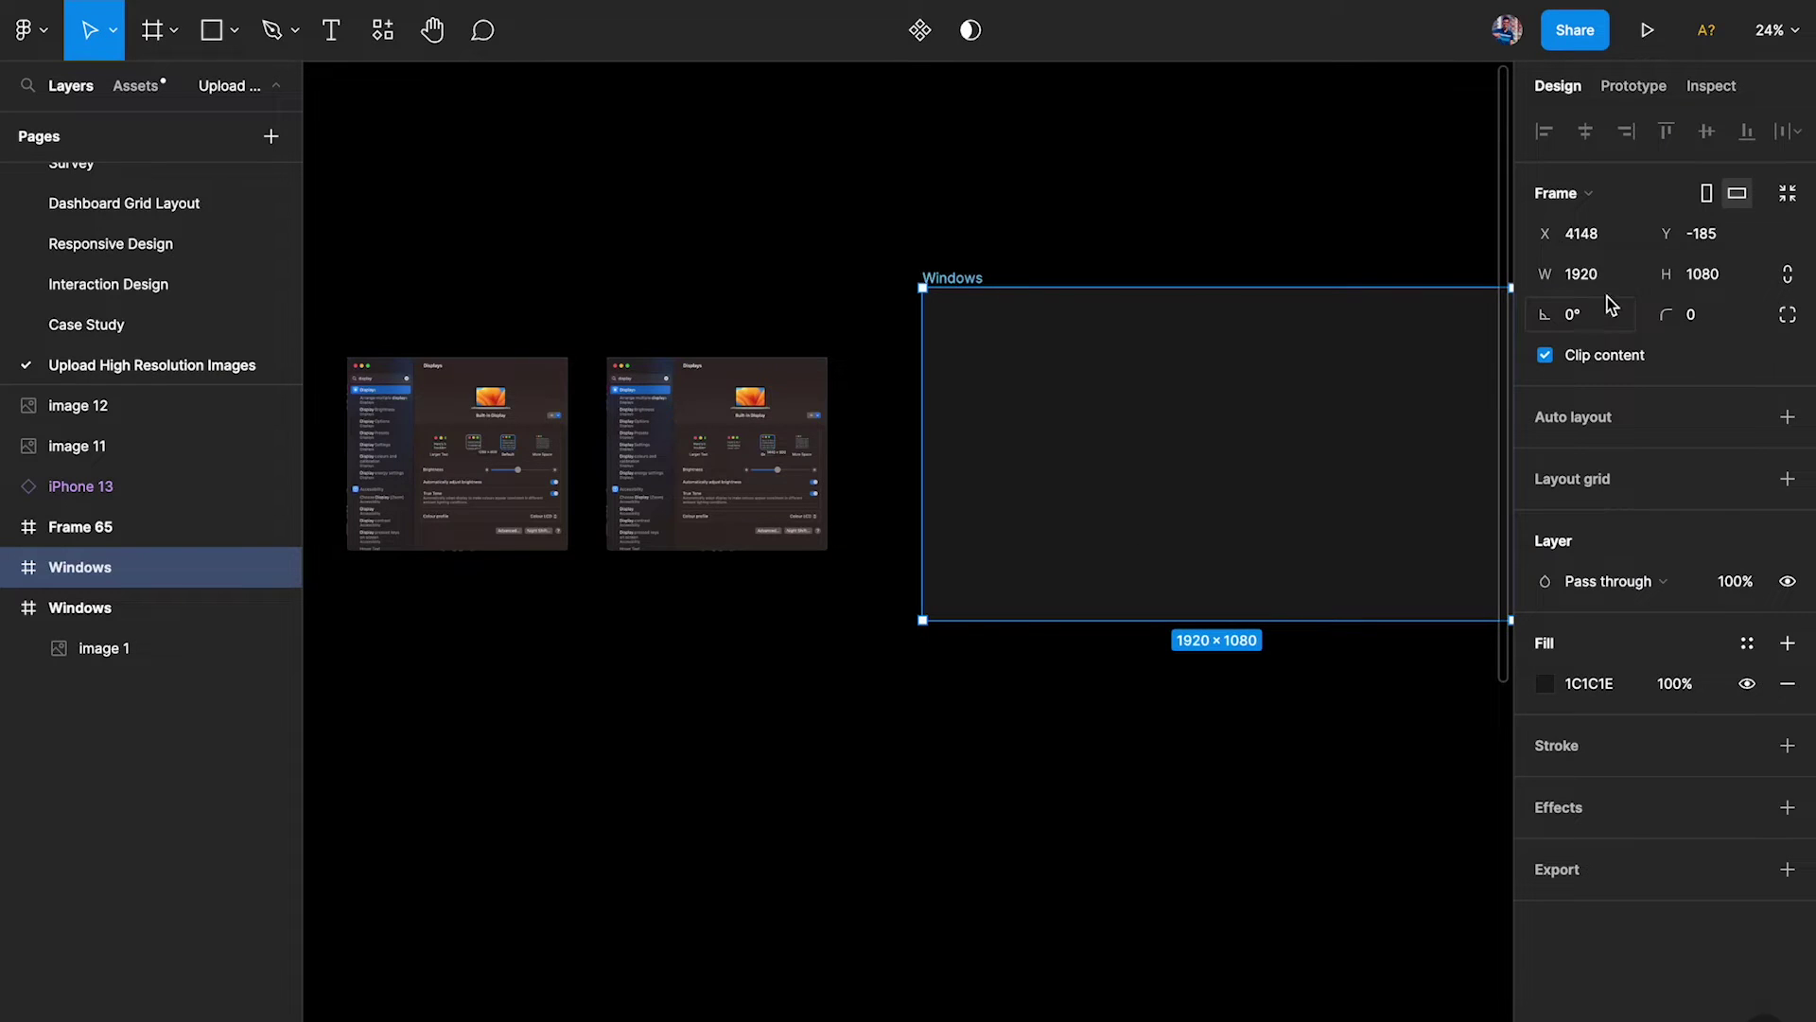
{"action": "double_click", "coordinate": [963, 279]}
{"action": "type", "text": "Macbook 1"}
{"action": "key", "text": "Return"}
Step: Resize Macbook 1 to width 1280 and height 800
{"action": "left_click", "coordinate": [1611, 297]}
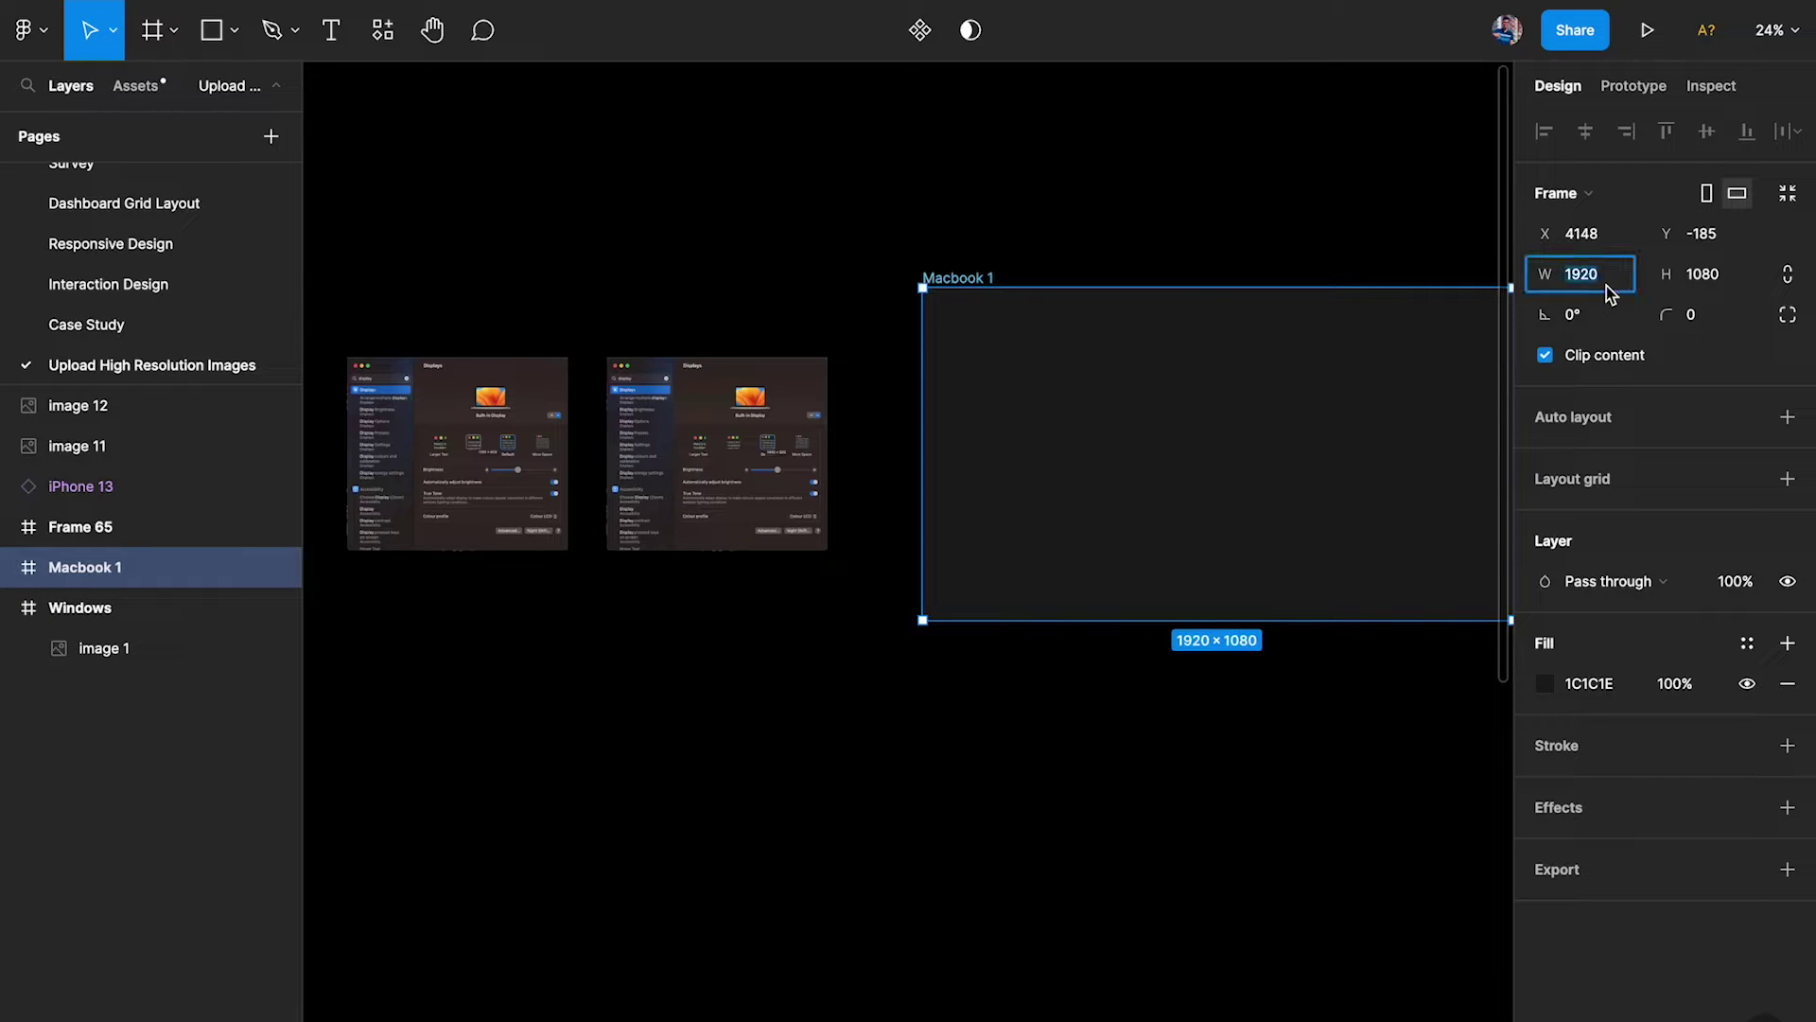
{"action": "type", "text": "1280"}
{"action": "key", "text": "Tab"}
{"action": "type", "text": "800"}
{"action": "key", "text": "BackSpace"}
{"action": "key", "text": "BackSpace"}
{"action": "type", "text": "0"}
{"action": "key", "text": "BackSpace"}
{"action": "key", "text": "BackSpace"}
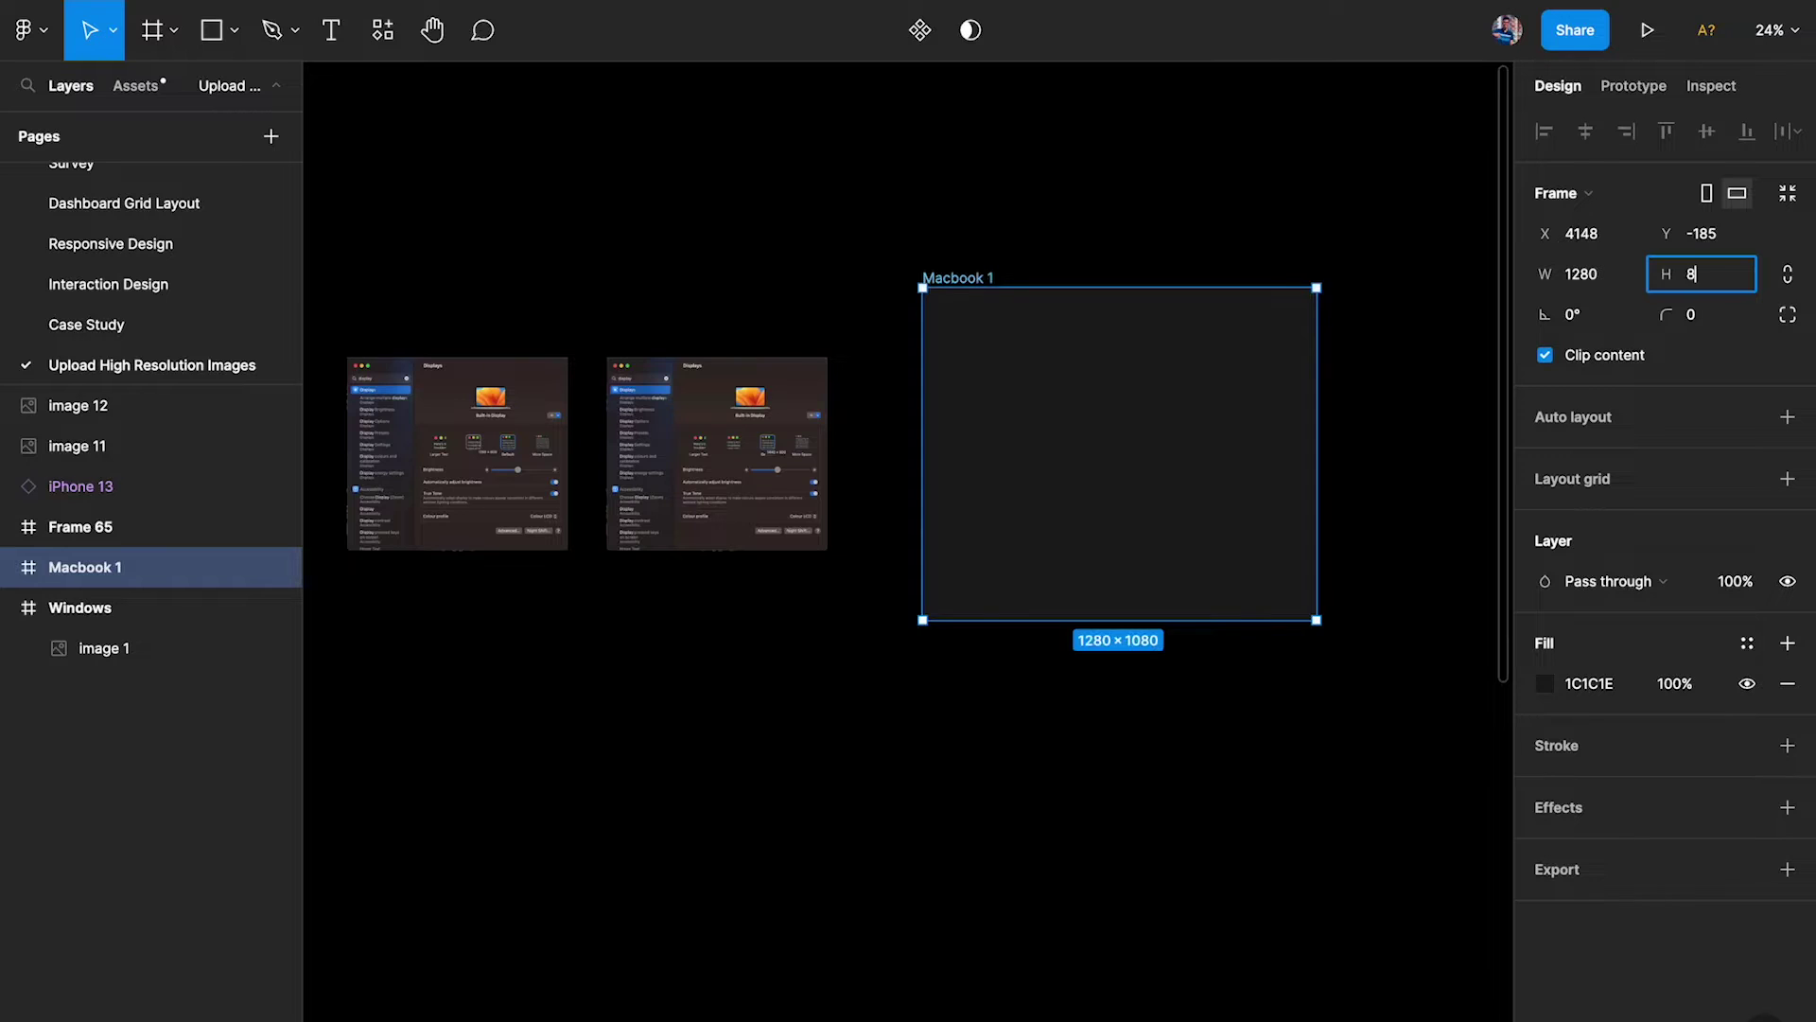
{"action": "type", "text": "800"}
{"action": "key", "text": "Return"}
Step: Duplicate Macbook 1 to its right as Macbook 2 and set its width to 1440
{"action": "scroll", "coordinate": [791, 284], "scroll_direction": "right", "scroll_amount": 3}
{"action": "left_click_drag", "start_coordinate": [774, 263], "coordinate": [1230, 268], "text": "alt"}
{"action": "scroll", "coordinate": [1245, 268], "scroll_direction": "right", "scroll_amount": 2}
{"action": "left_click", "coordinate": [1617, 274]}
{"action": "type", "text": "1440"}
{"action": "key", "text": "Tab"}
{"action": "left_click", "coordinate": [979, 563]}
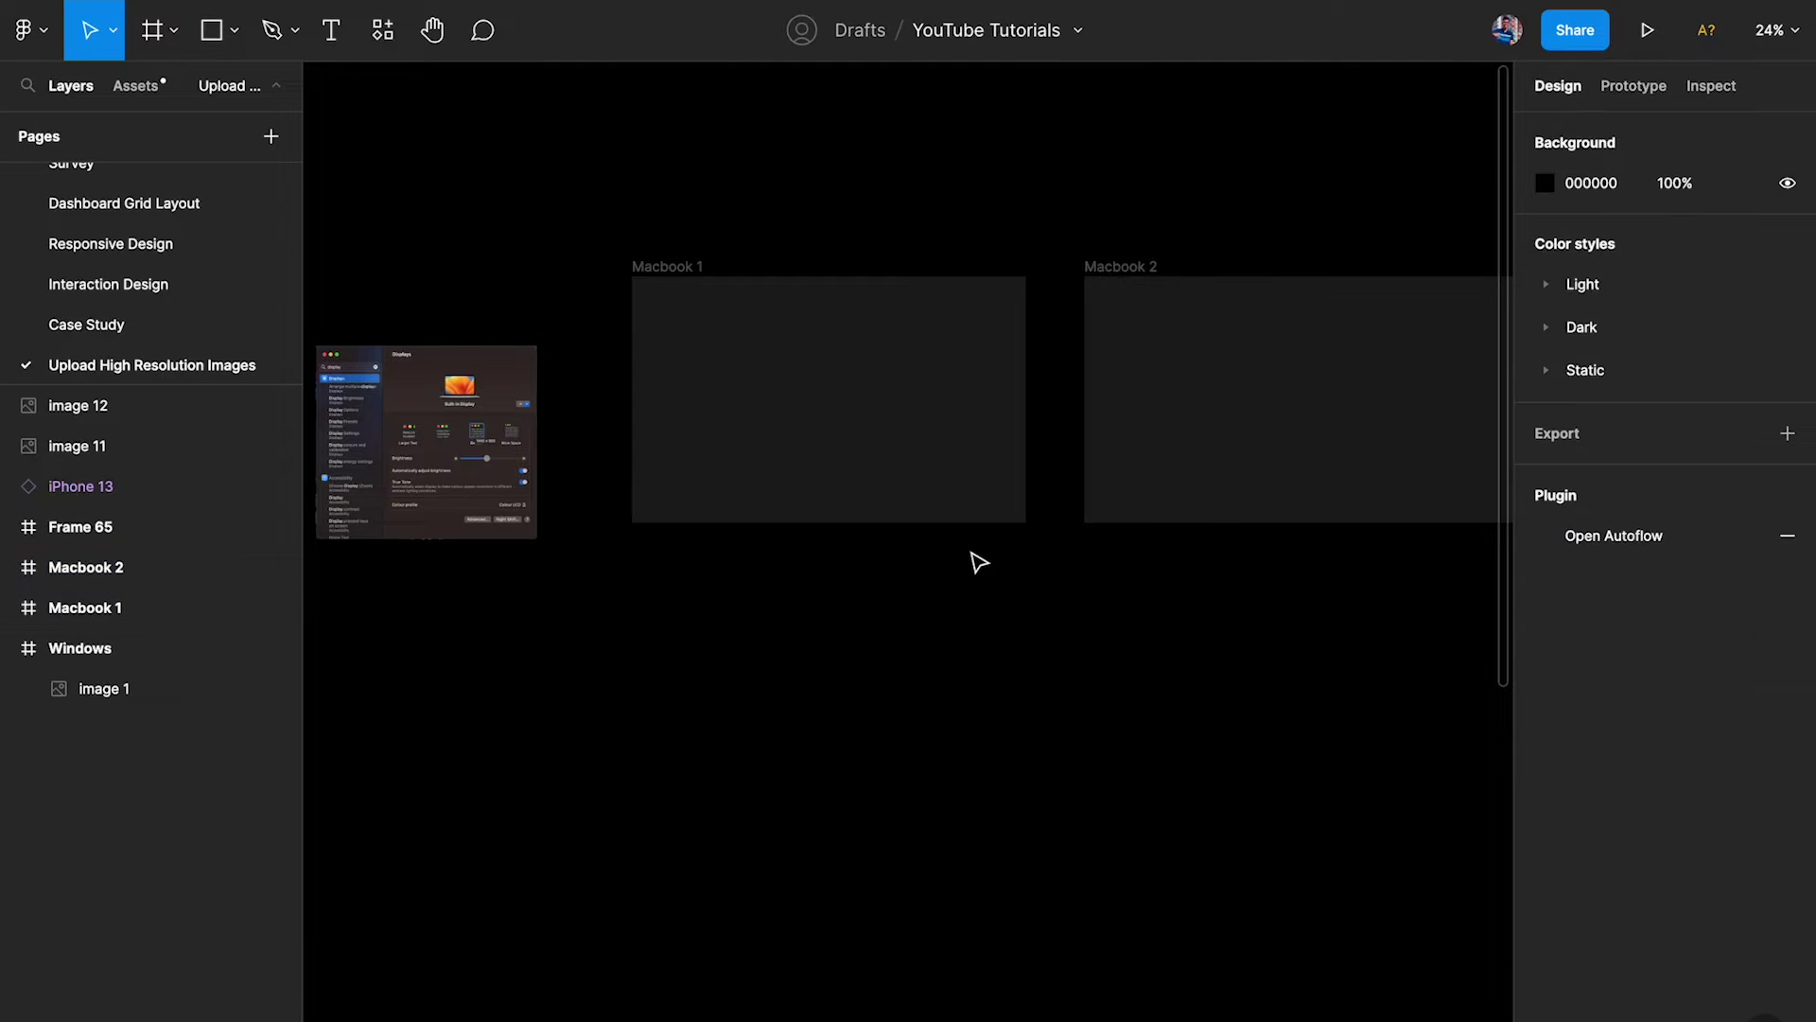
Step: Set the Macbook 2 frame's height to 900
{"action": "scroll", "coordinate": [515, 468], "scroll_direction": "up", "scroll_amount": 10}
{"action": "scroll", "coordinate": [643, 426], "scroll_direction": "down", "scroll_amount": 5}
{"action": "left_click", "coordinate": [860, 401]}
{"action": "left_click", "coordinate": [1723, 276]}
{"action": "type", "text": "90"}
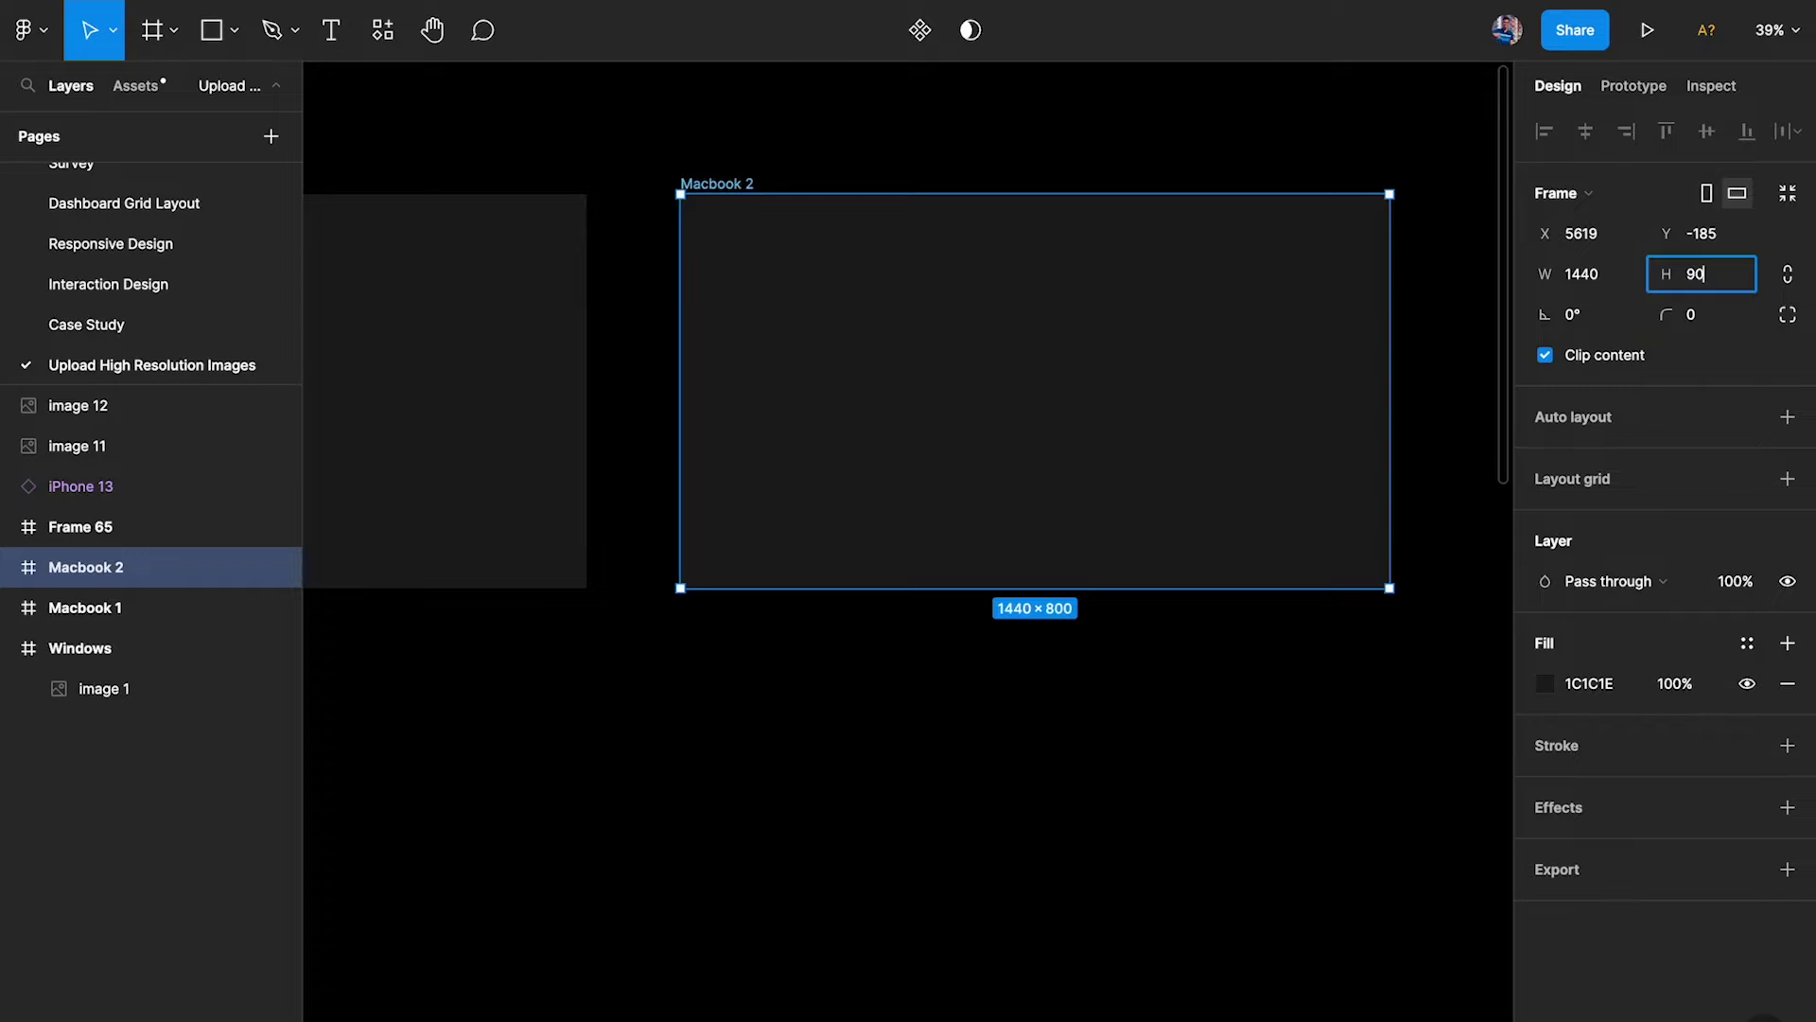
{"action": "type", "text": "0"}
{"action": "key", "text": "Return"}
{"action": "left_click", "coordinate": [953, 679]}
Step: Move Macbook 2 closer to Macbook 1, then select Macbook 1
{"action": "scroll", "coordinate": [954, 679], "scroll_direction": "left", "scroll_amount": 3}
{"action": "scroll", "coordinate": [954, 679], "scroll_direction": "down", "scroll_amount": 2}
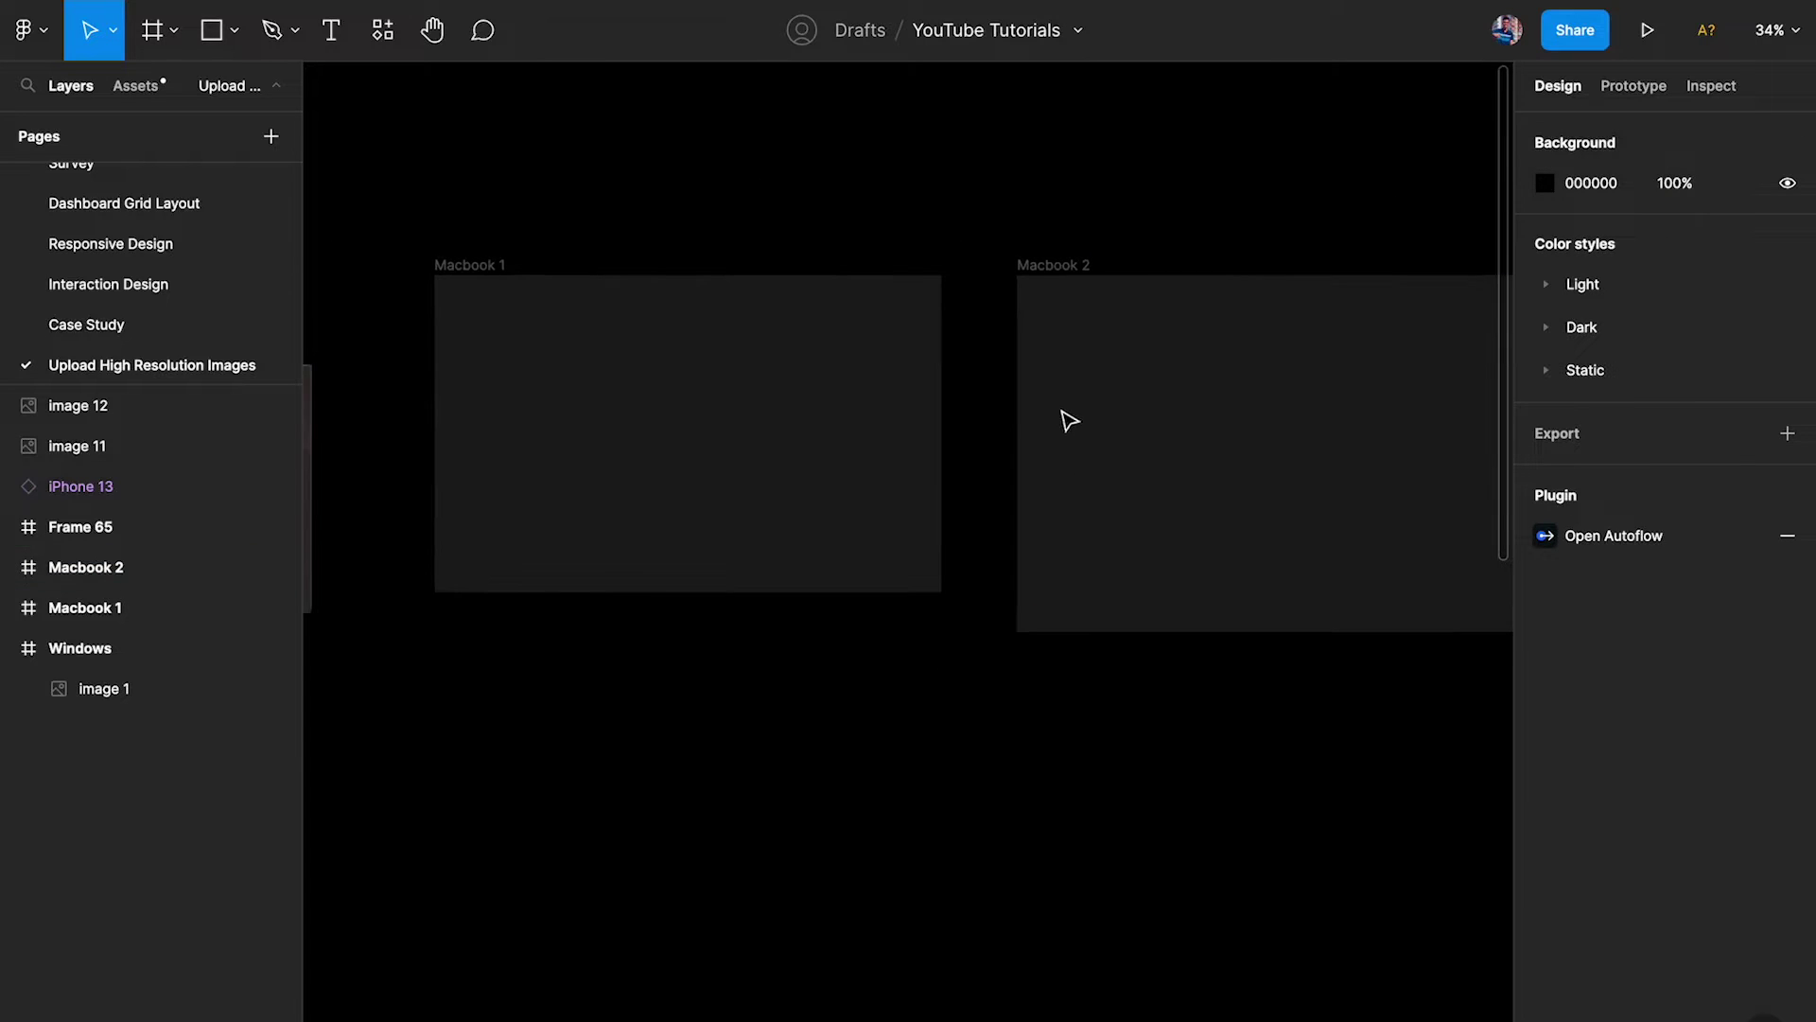
{"action": "left_click_drag", "start_coordinate": [1068, 423], "coordinate": [1028, 423]}
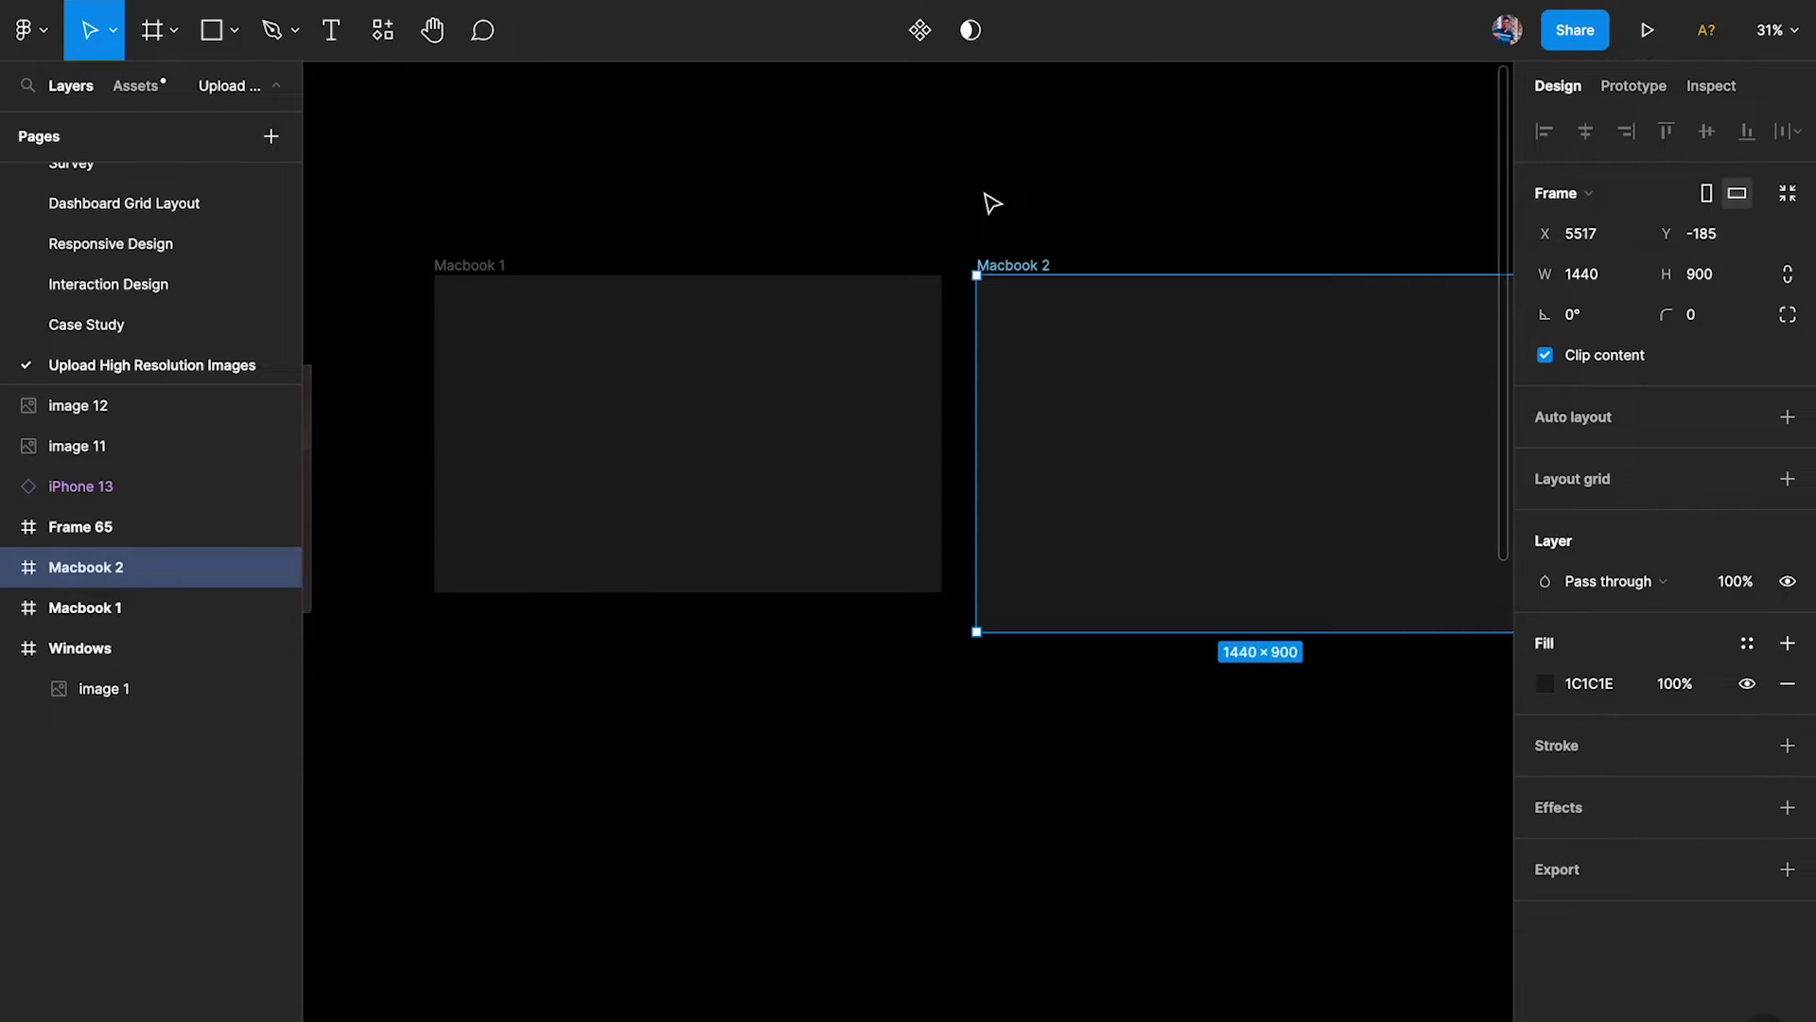
{"action": "left_click", "coordinate": [992, 202]}
{"action": "scroll", "coordinate": [992, 202], "scroll_direction": "down", "scroll_amount": 3}
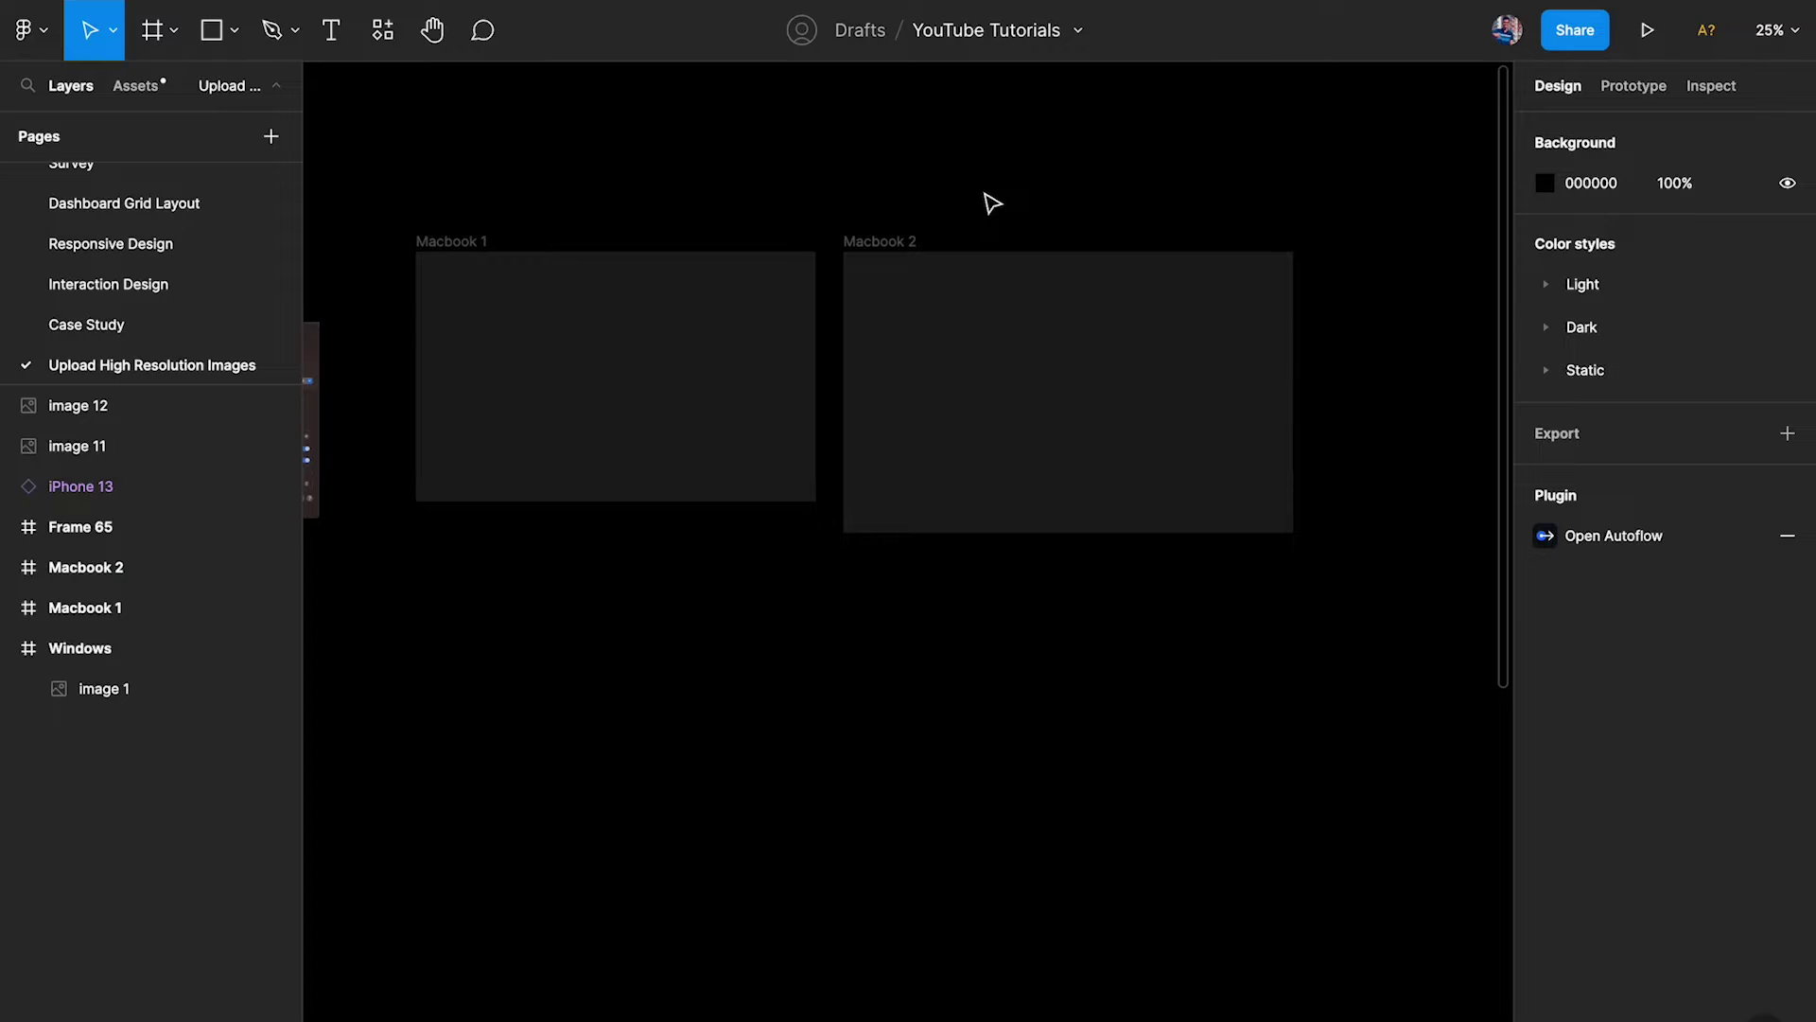
{"action": "scroll", "coordinate": [992, 203], "scroll_direction": "left", "scroll_amount": 8}
{"action": "scroll", "coordinate": [729, 397], "scroll_direction": "up", "scroll_amount": 5}
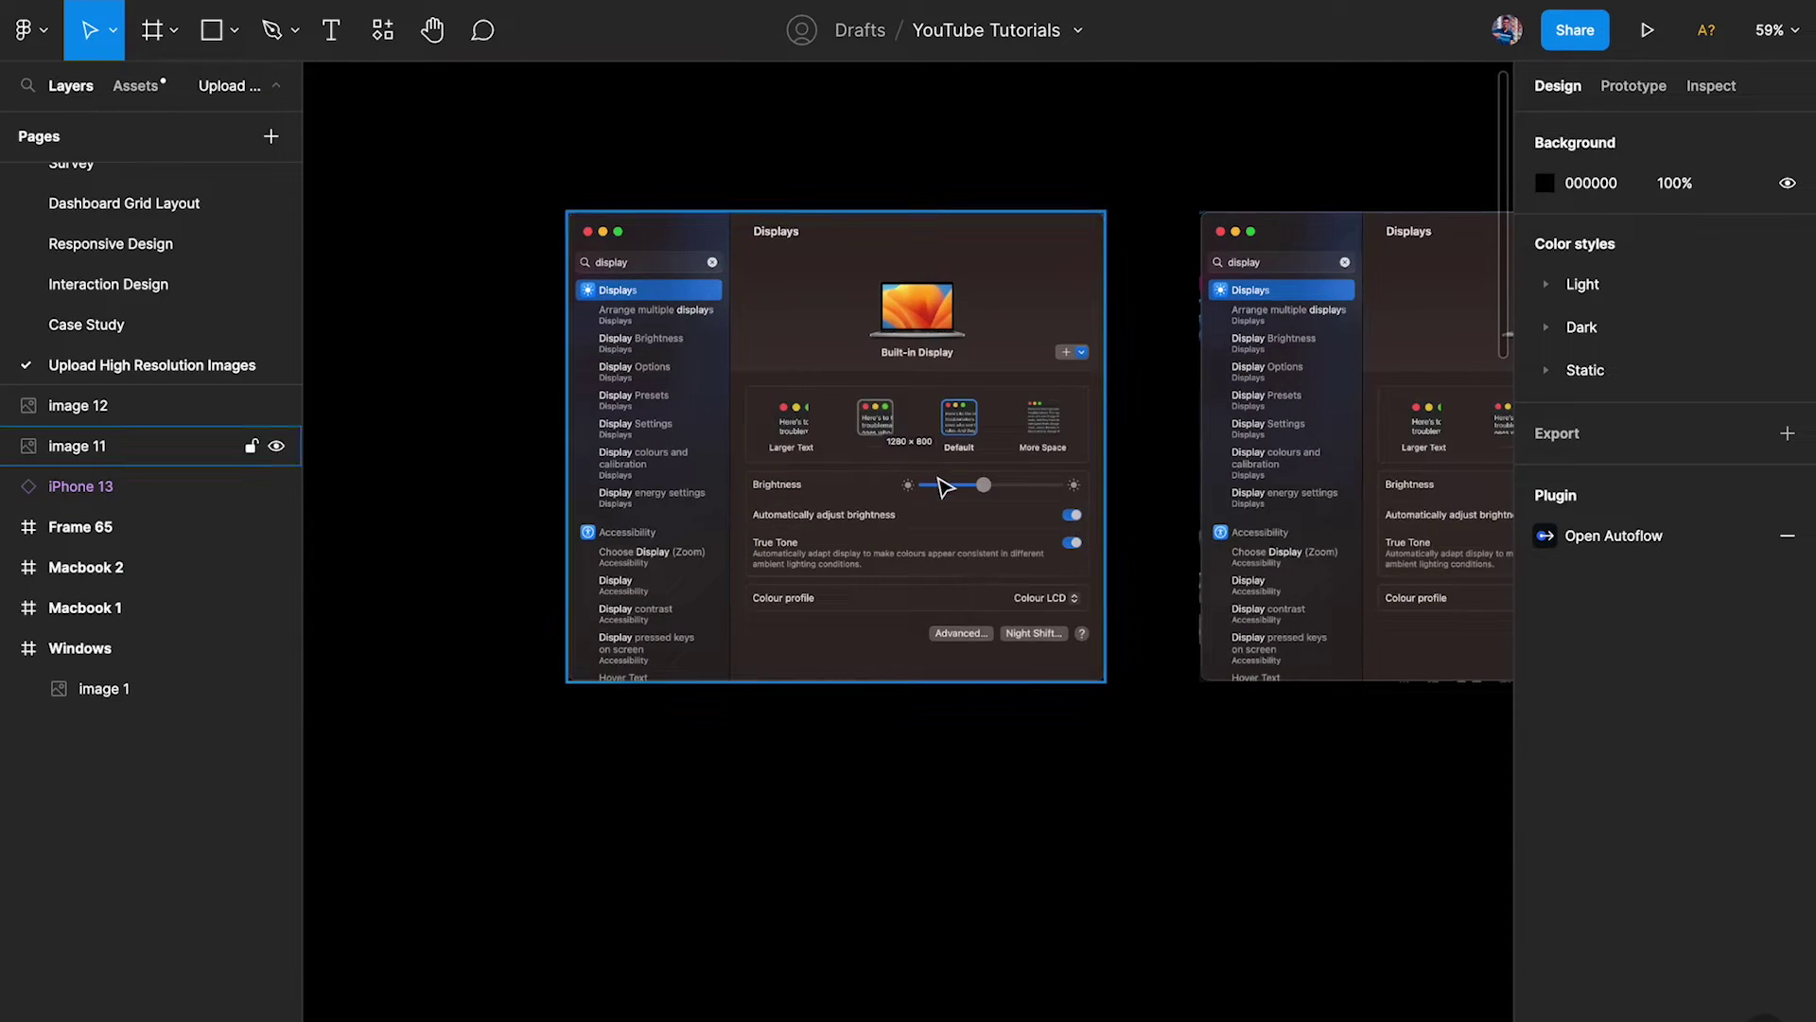
{"action": "scroll", "coordinate": [937, 482], "scroll_direction": "up", "scroll_amount": 5}
{"action": "scroll", "coordinate": [860, 423], "scroll_direction": "down", "scroll_amount": 10}
{"action": "left_click", "coordinate": [1347, 336]}
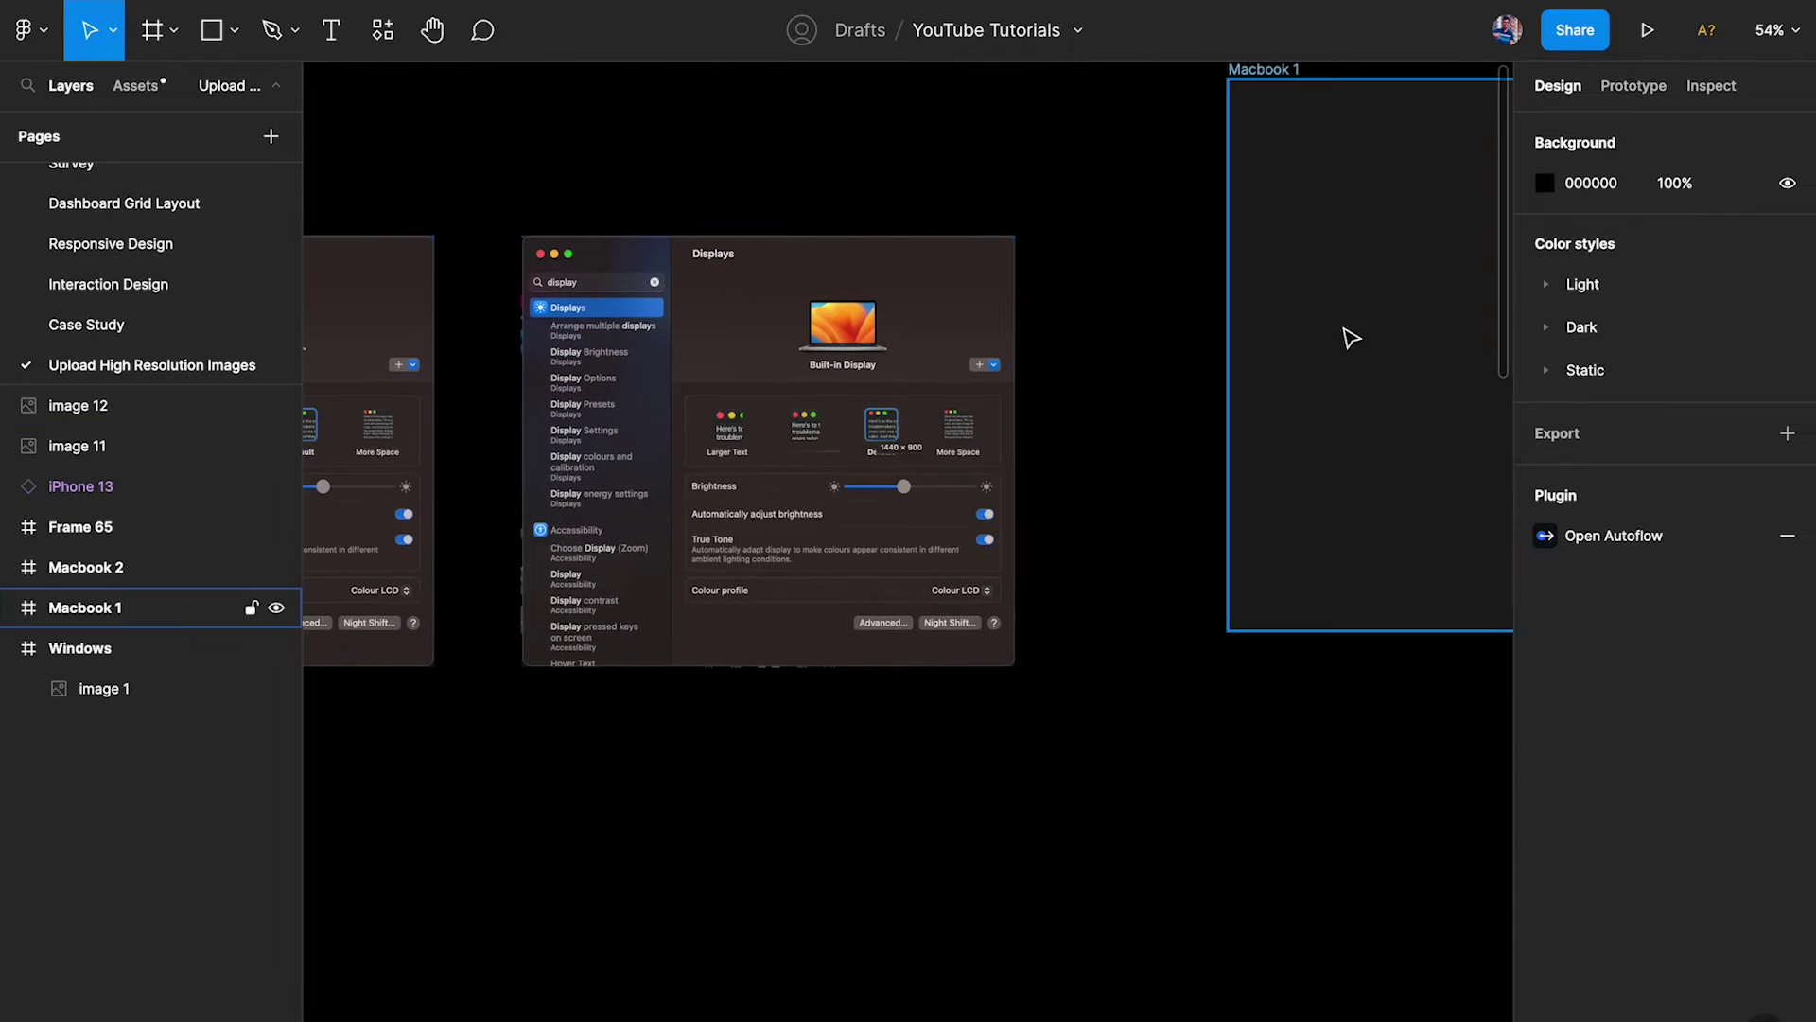
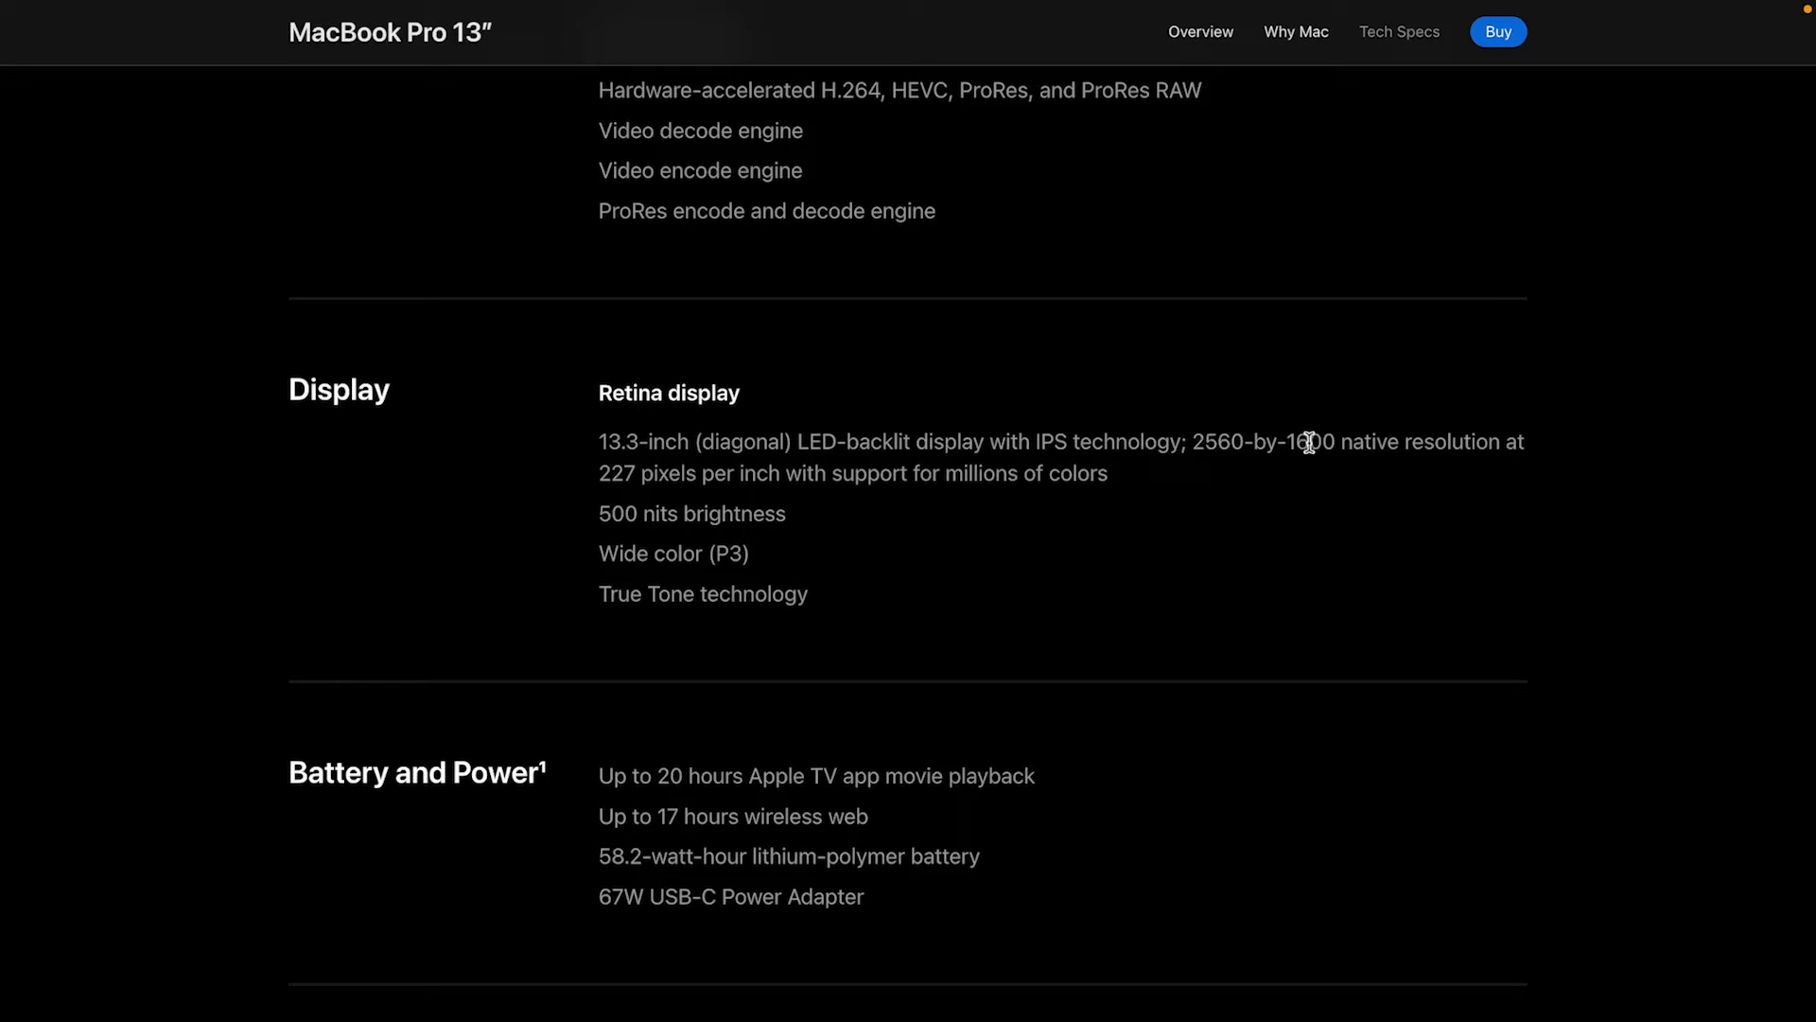
Step: Highlight the 2560-by-1600 native resolution in the MacBook Pro 13″ display specs
{"action": "left_click_drag", "start_coordinate": [1338, 442], "coordinate": [1190, 442]}
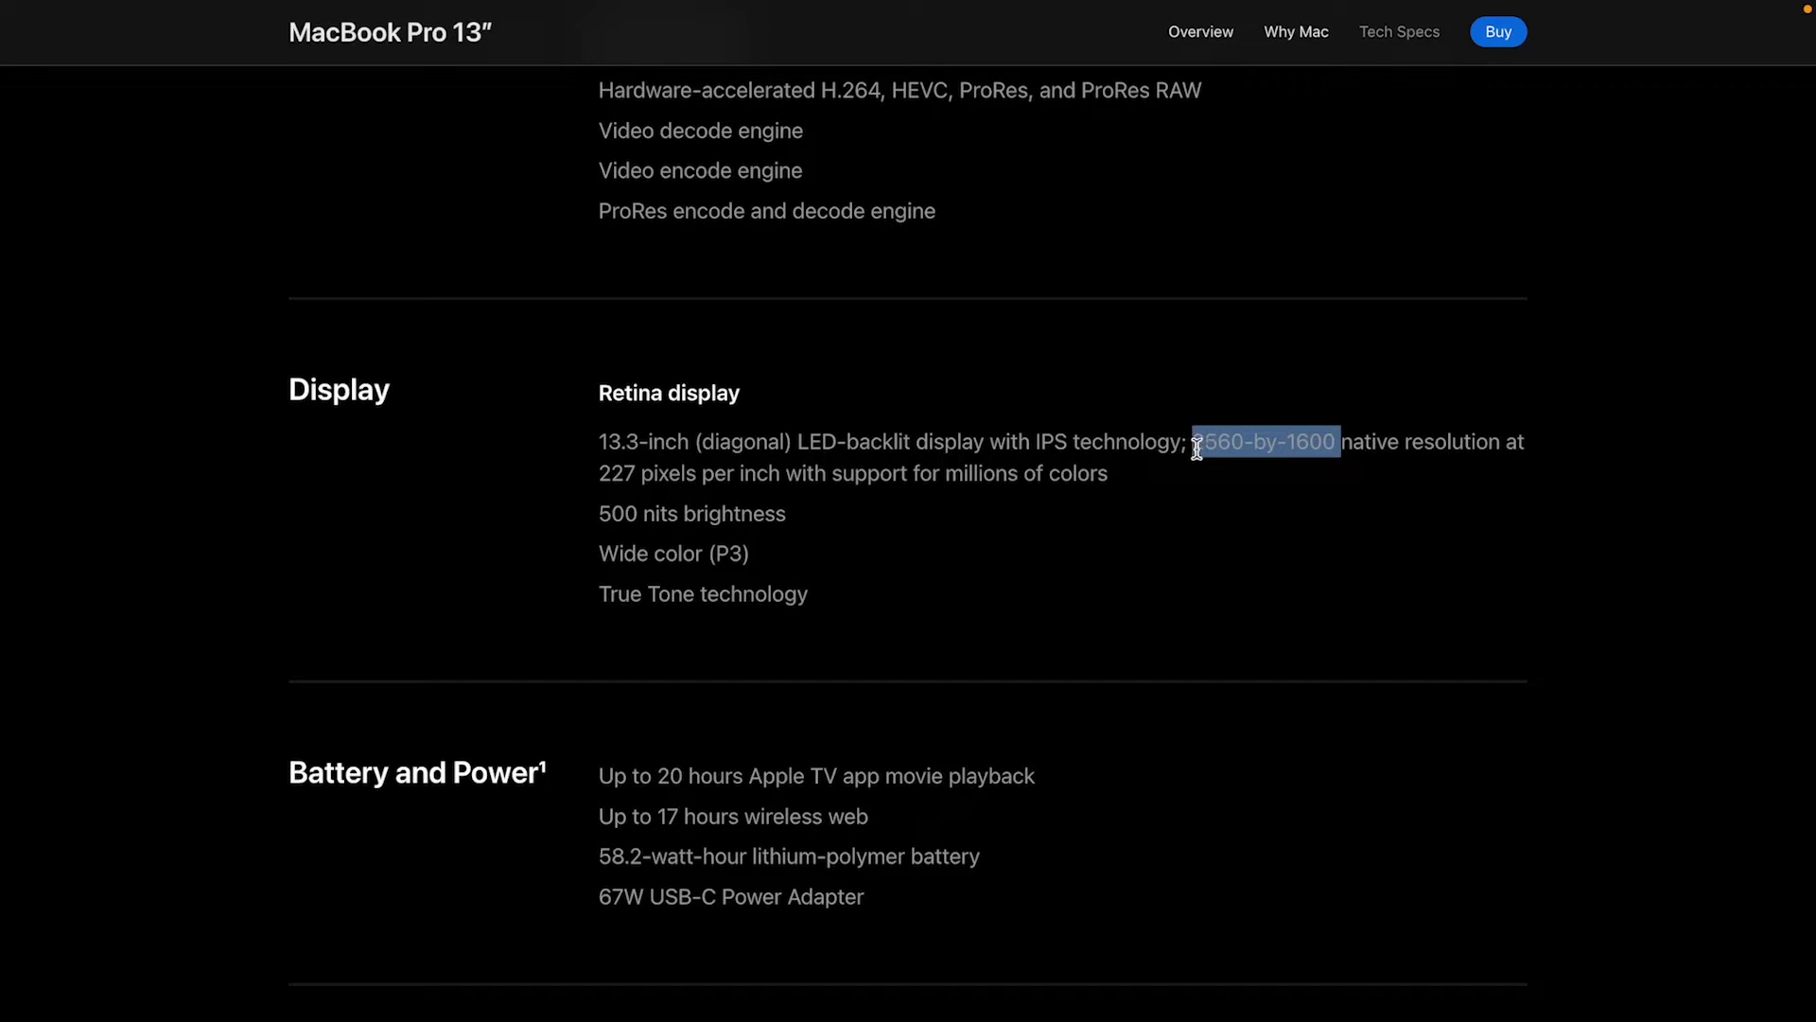
{"action": "left_click", "coordinate": [1235, 494]}
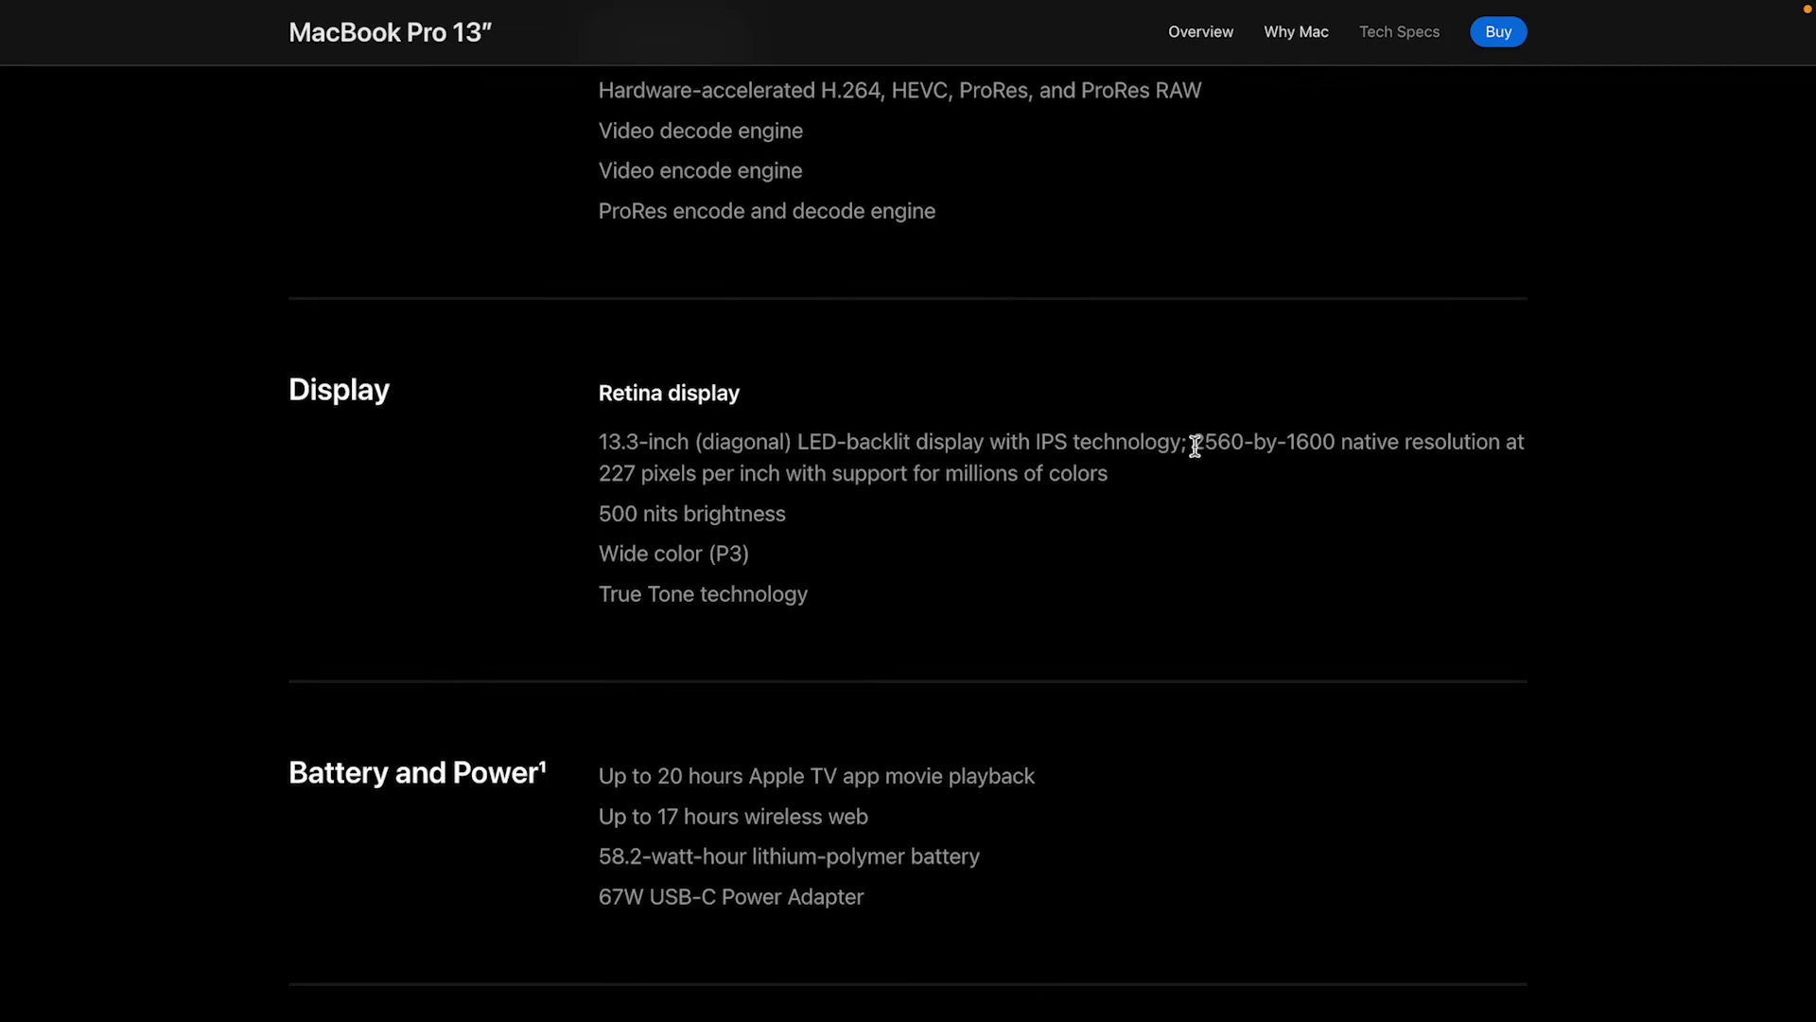
{"action": "left_click_drag", "start_coordinate": [1195, 446], "coordinate": [1338, 443]}
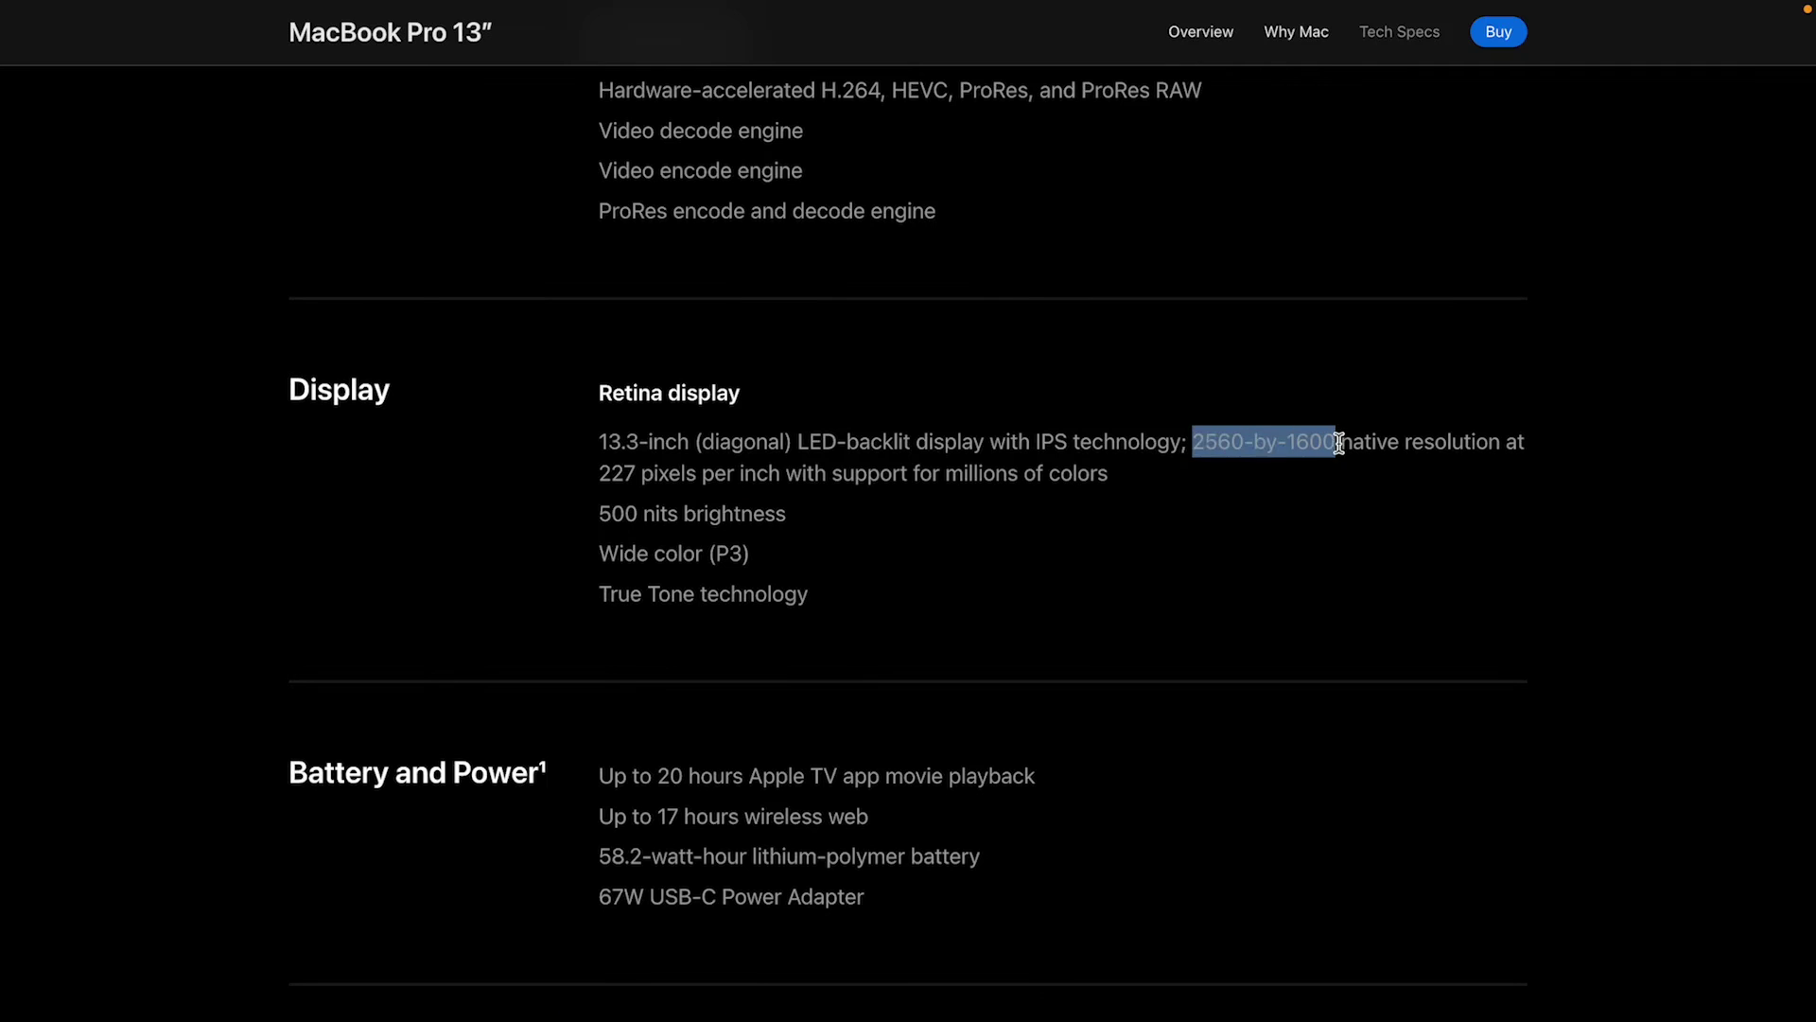
{"action": "left_click", "coordinate": [1321, 506]}
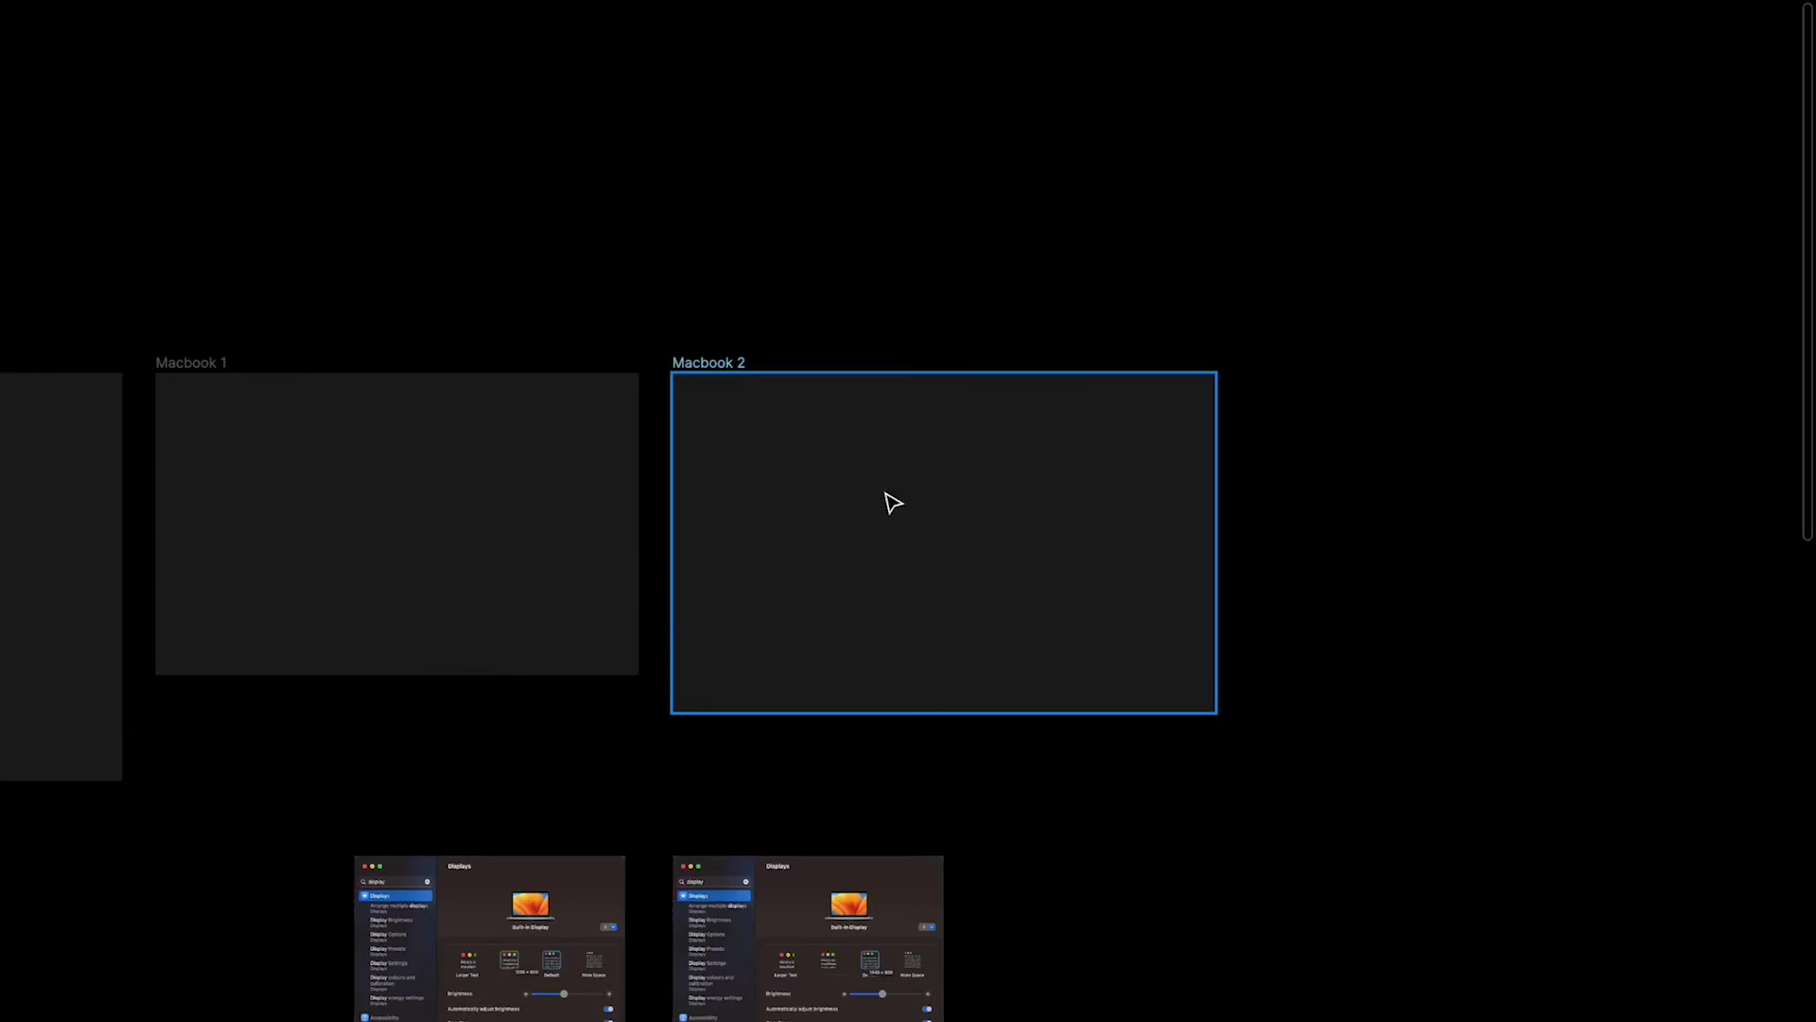
{"action": "left_click_drag", "start_coordinate": [888, 502], "coordinate": [1589, 454], "text": "alt"}
{"action": "scroll", "coordinate": [1585, 450], "scroll_direction": "right", "scroll_amount": 5}
Step: Duplicate the Macbook 2 frame and resize the copy to 2560×1600
{"action": "key", "text": "ctrl+backslash"}
{"action": "left_click", "coordinate": [1623, 277]}
{"action": "type", "text": "256"}
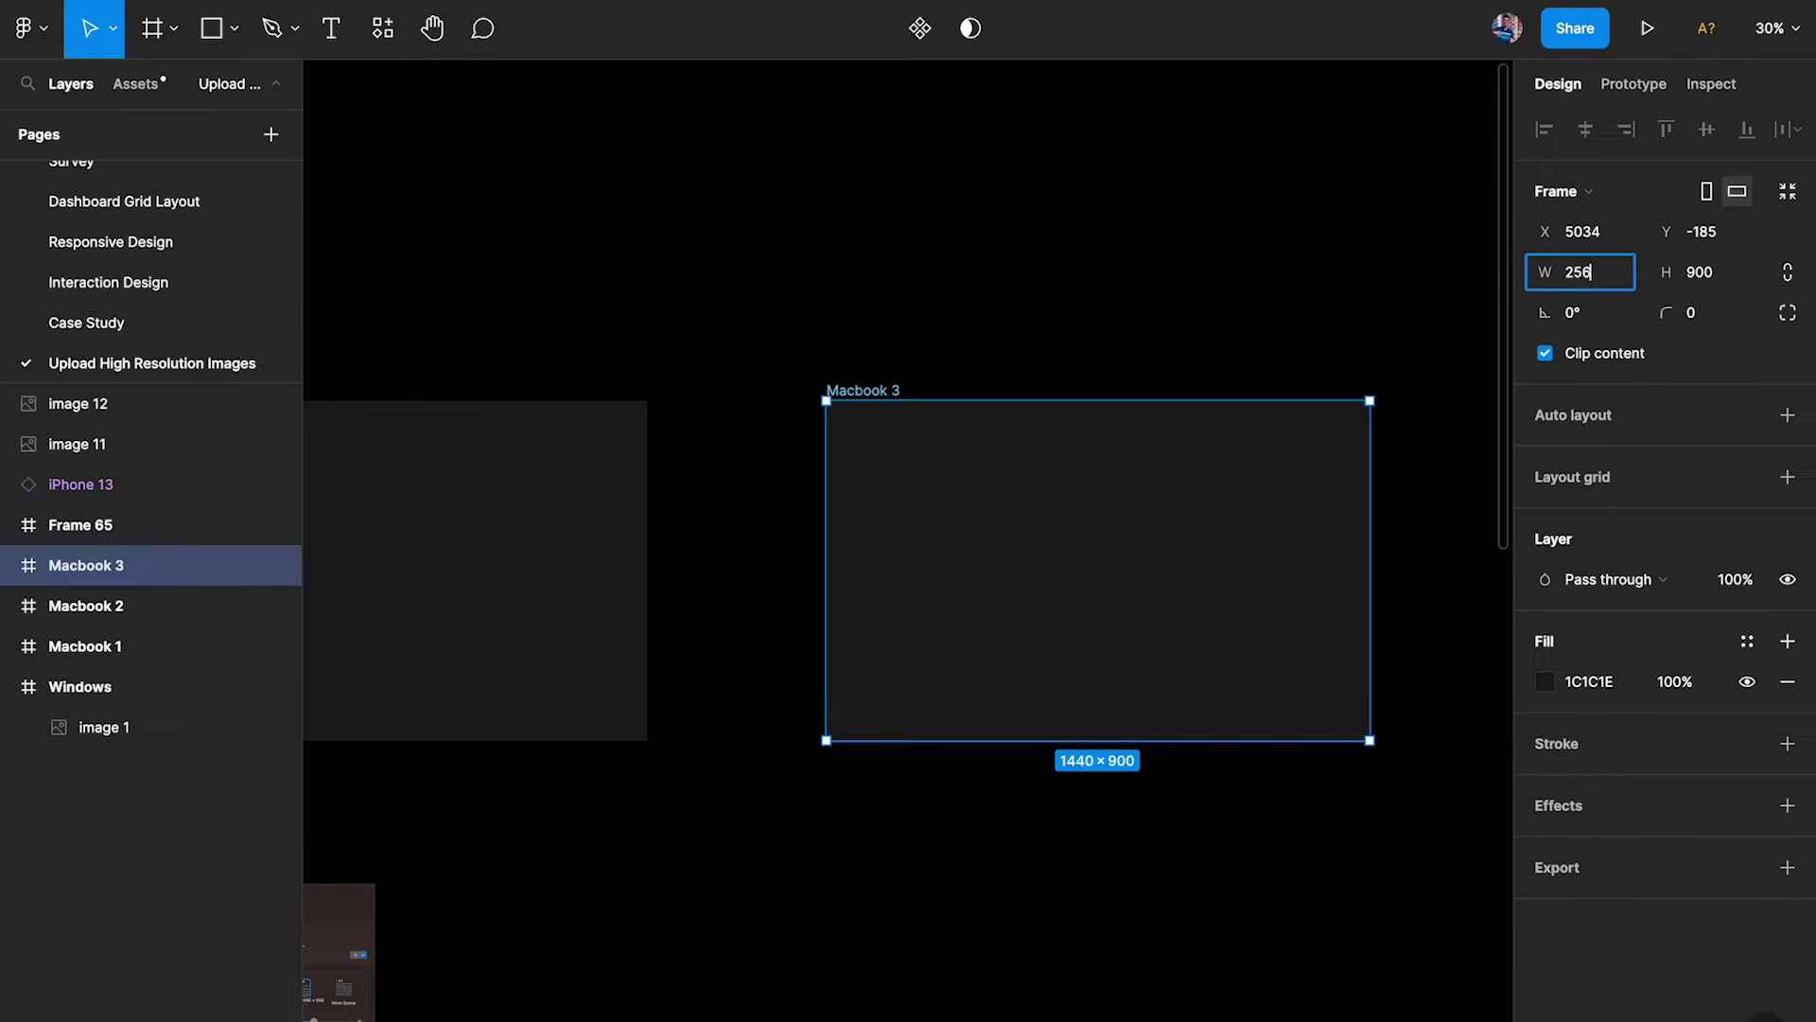
{"action": "type", "text": "0"}
{"action": "key", "text": "Tab"}
{"action": "key", "text": "Return"}
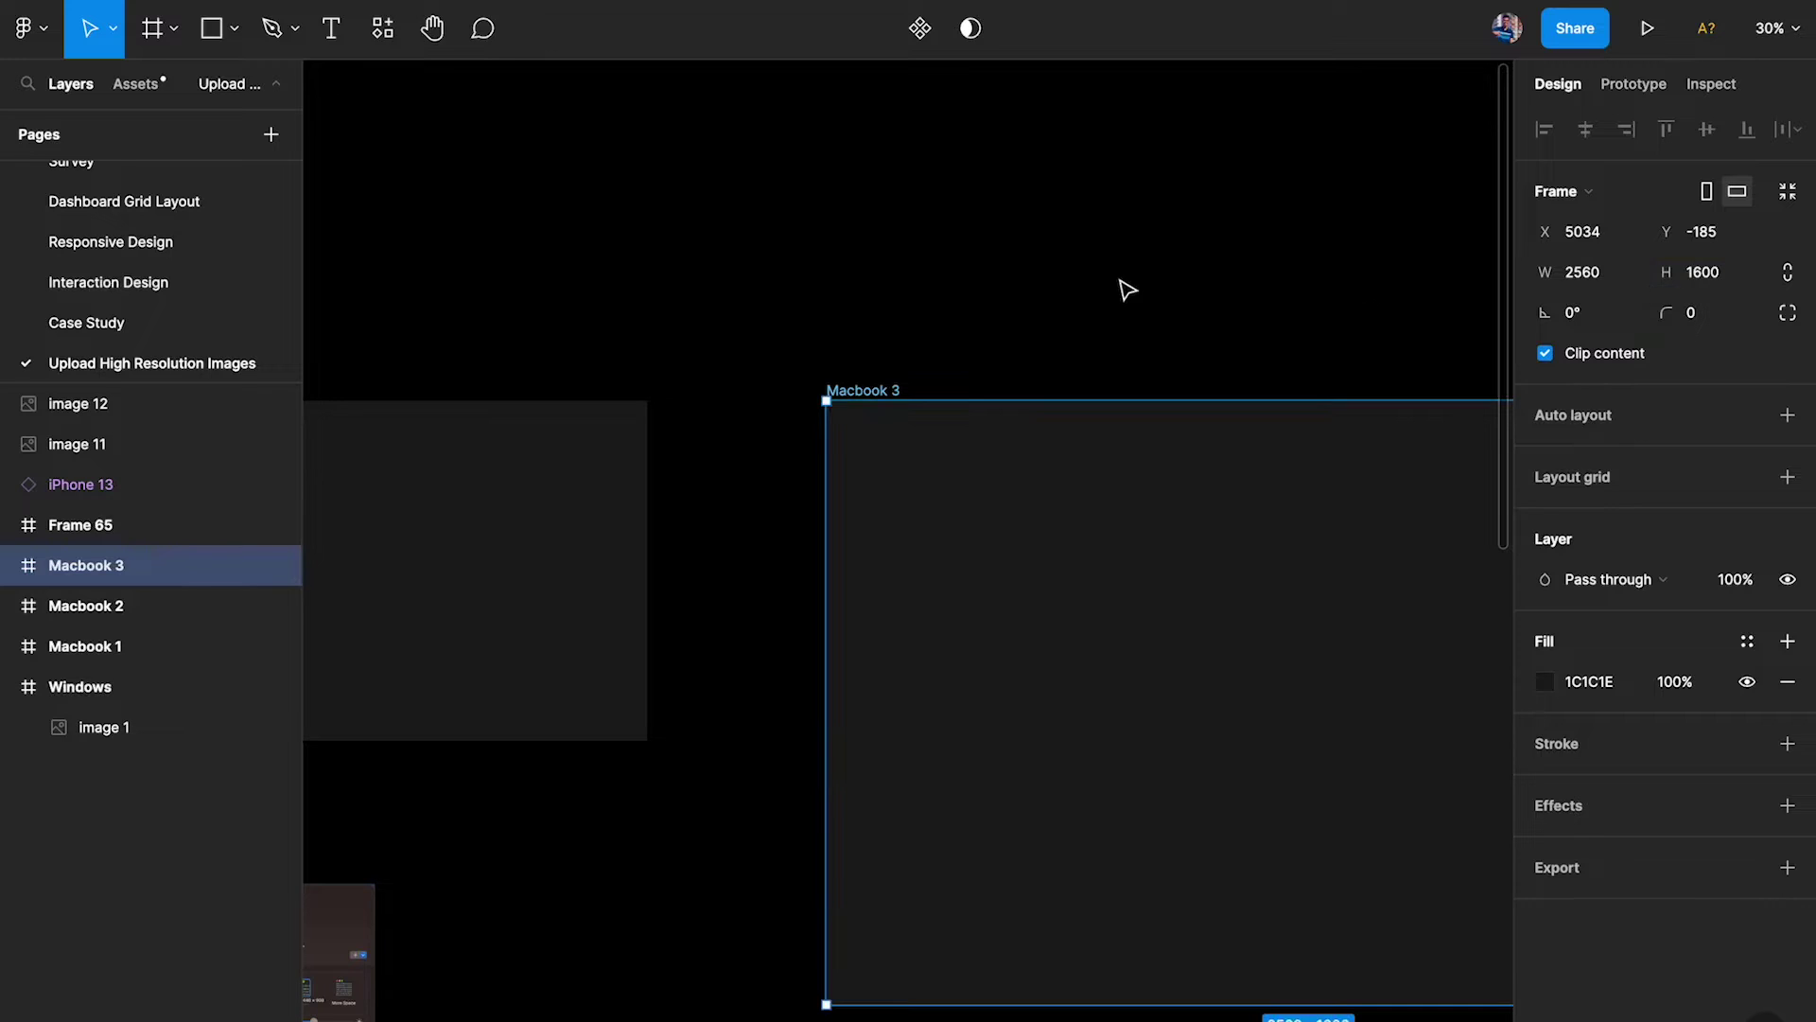
{"action": "left_click", "coordinate": [1075, 283]}
{"action": "scroll", "coordinate": [1076, 284], "scroll_direction": "down", "scroll_amount": 2}
Step: Rename the enlarged Macbook 3 frame to 'Macbook_True Resolution'
{"action": "left_click", "coordinate": [929, 367]}
{"action": "double_click", "coordinate": [927, 366]}
{"action": "key", "text": "Right"}
{"action": "key", "text": "BackSpace"}
{"action": "key", "text": "BackSpace"}
{"action": "type", "text": "_True Res"}
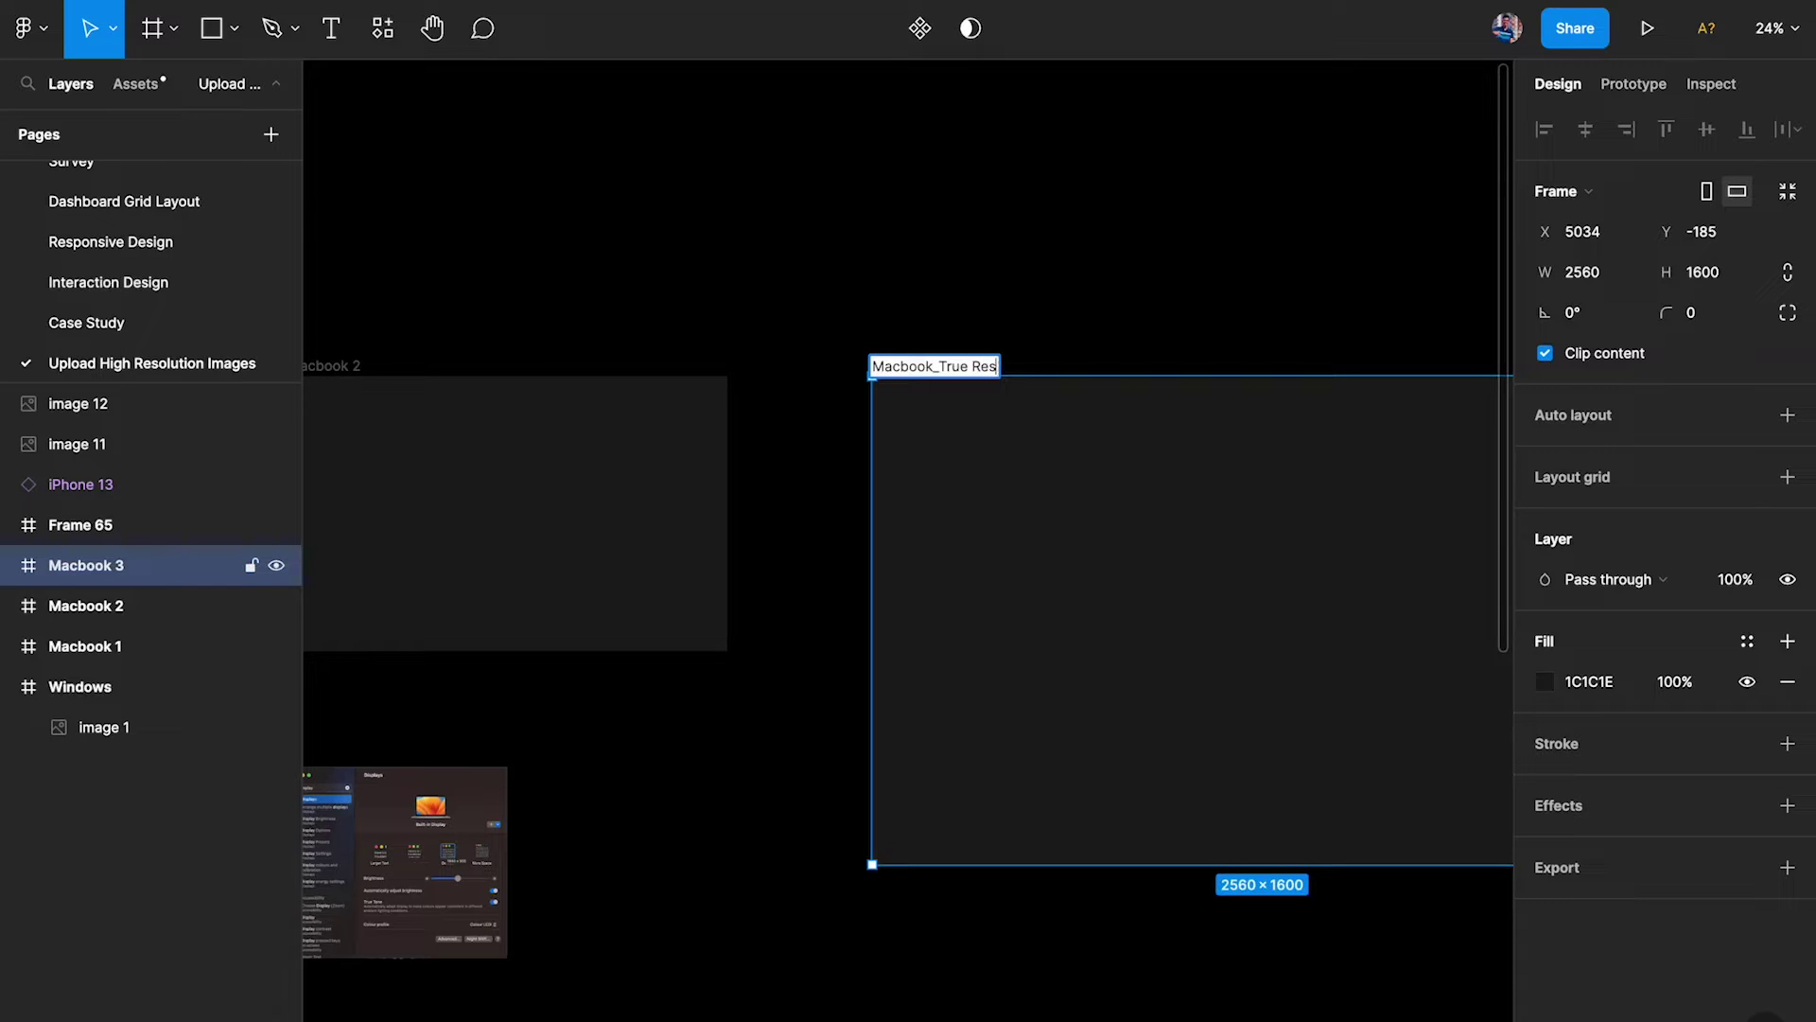
{"action": "type", "text": "ltution"}
{"action": "left_click", "coordinate": [983, 312]}
Step: Move Macbook_True Resolution to the left of the Windows frame
{"action": "scroll", "coordinate": [1074, 308], "scroll_direction": "right", "scroll_amount": 5}
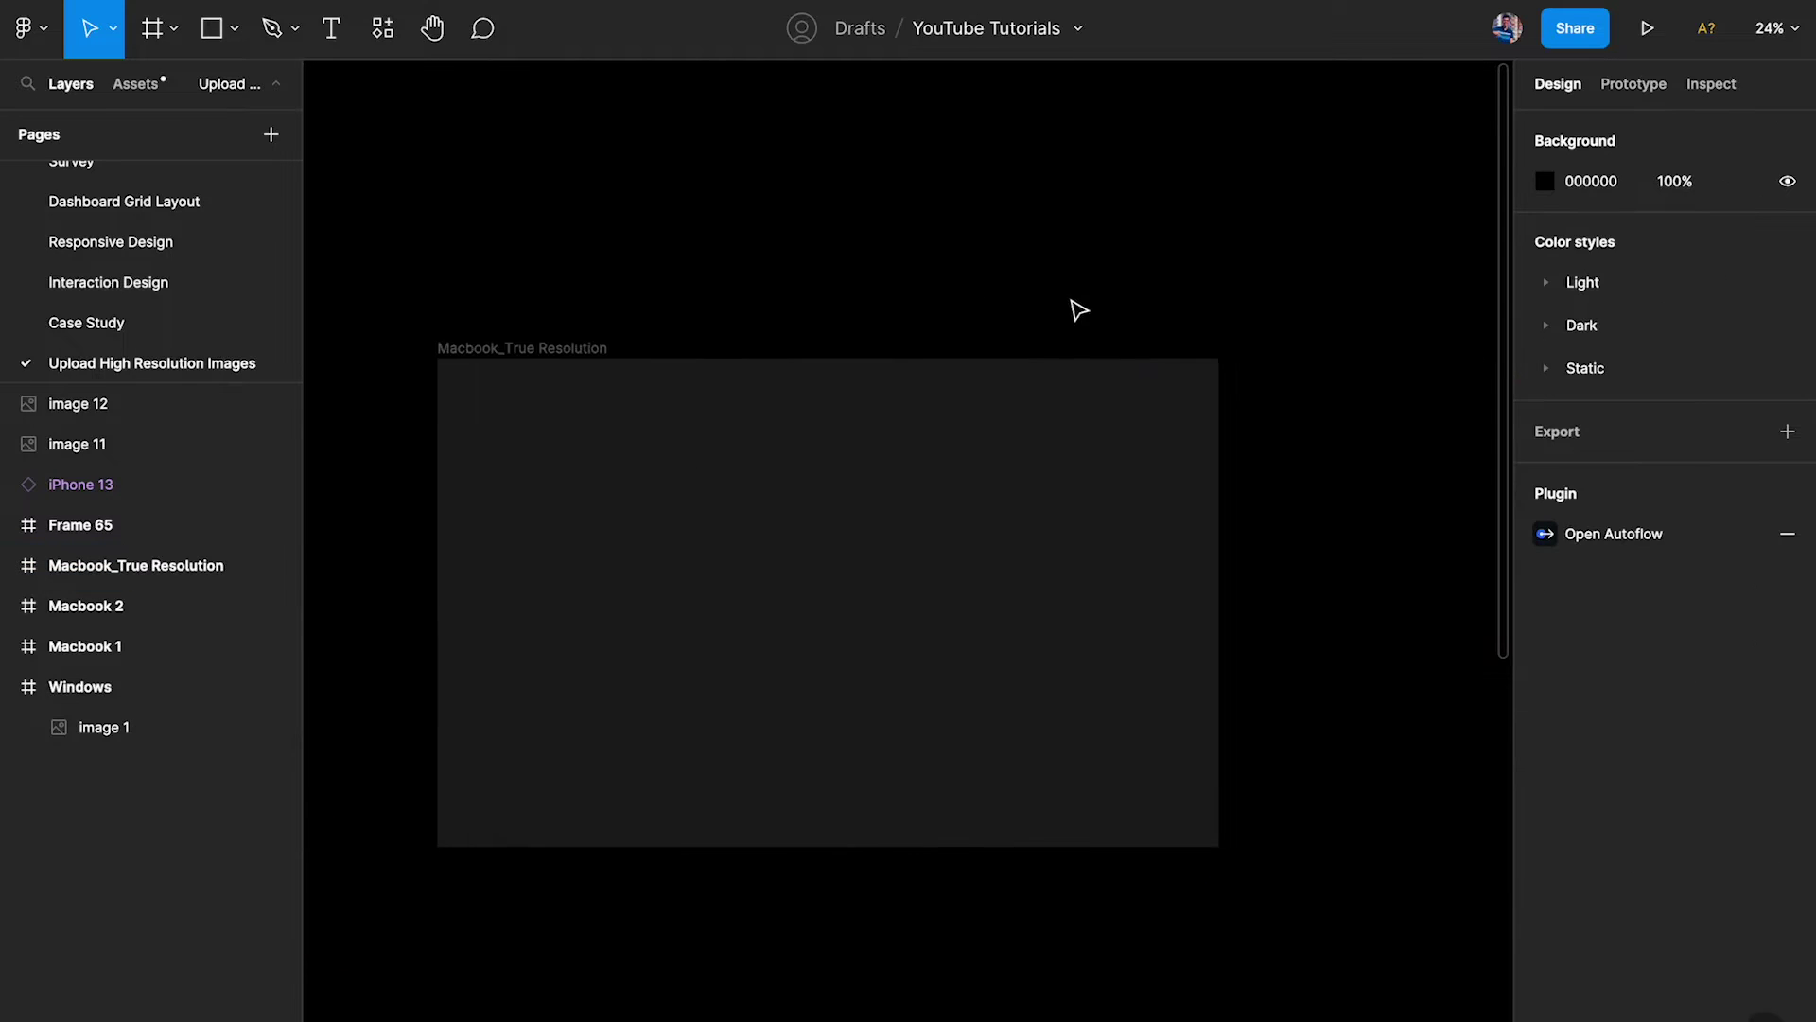
{"action": "scroll", "coordinate": [1095, 310], "scroll_direction": "down", "scroll_amount": 2}
{"action": "scroll", "coordinate": [1094, 309], "scroll_direction": "down", "scroll_amount": 3}
{"action": "left_click_drag", "start_coordinate": [1374, 289], "coordinate": [533, 304]}
{"action": "scroll", "coordinate": [695, 325], "scroll_direction": "up", "scroll_amount": 5}
{"action": "scroll", "coordinate": [691, 338], "scroll_direction": "left", "scroll_amount": 2}
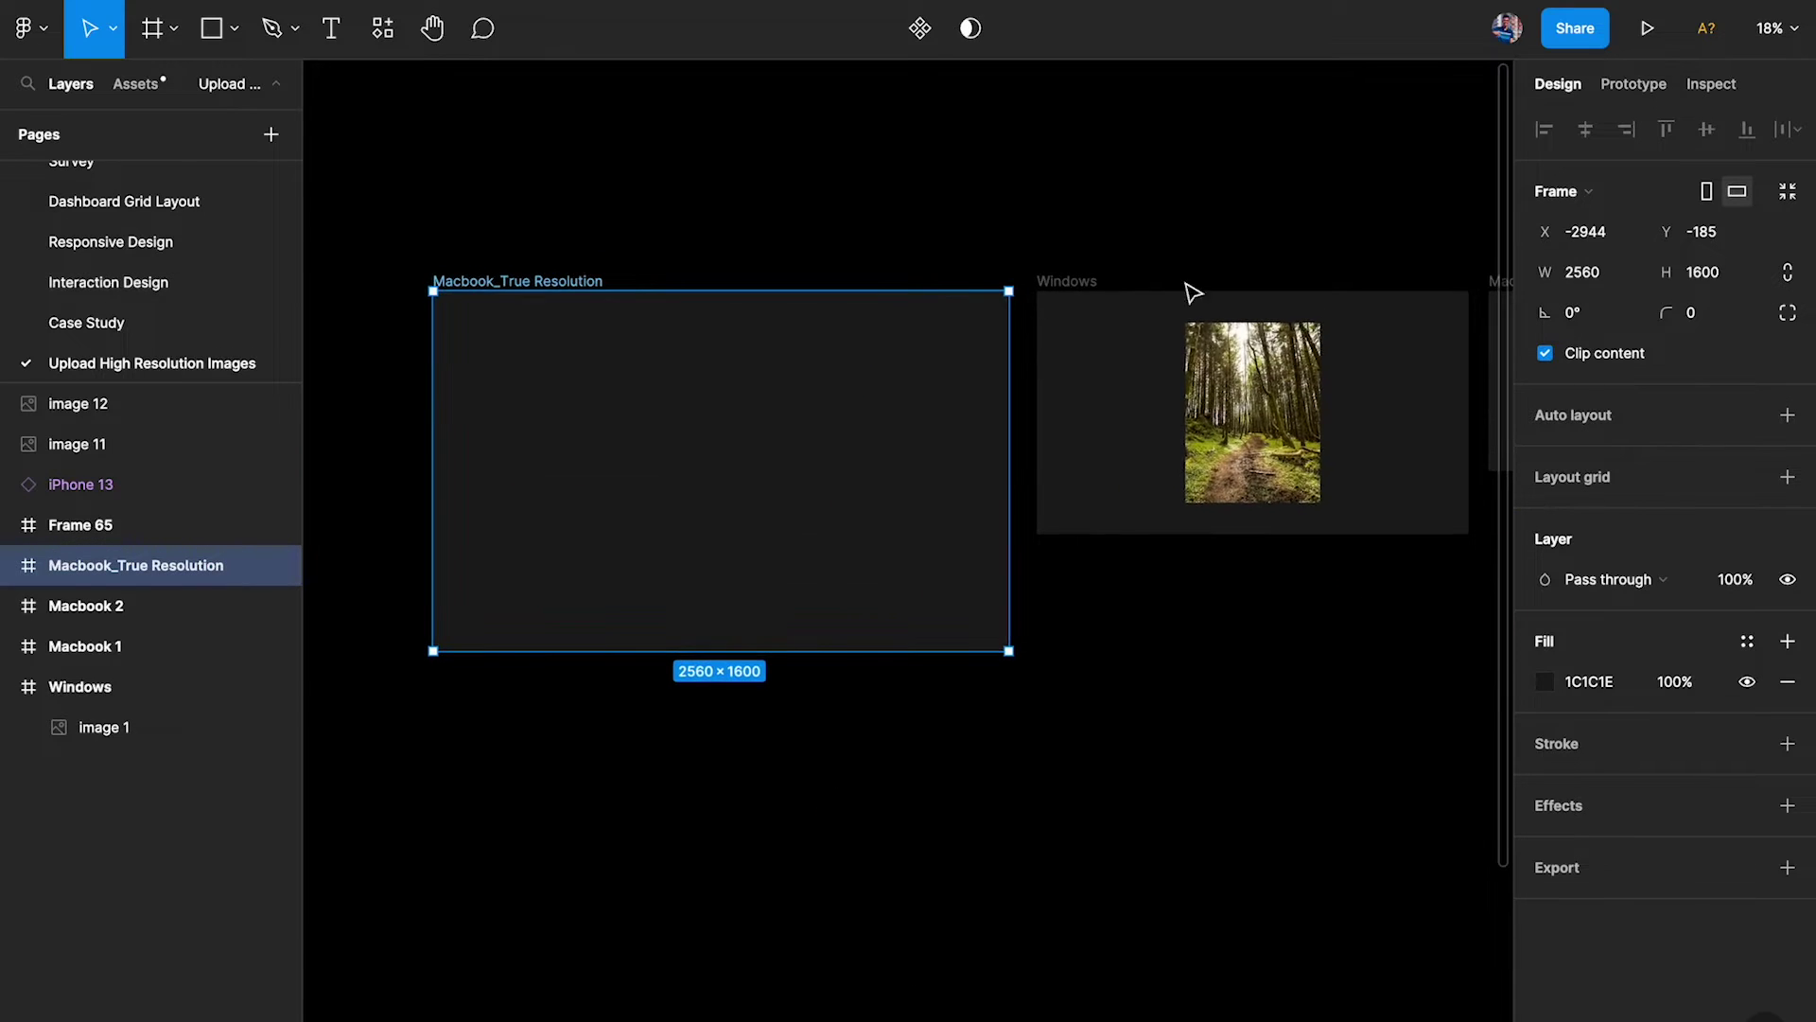
Step: Reposition Macbook_True Resolution to the right of Macbook 2
{"action": "key", "text": "ctrl+backslash"}
{"action": "scroll", "coordinate": [1106, 401], "scroll_direction": "up", "scroll_amount": 2}
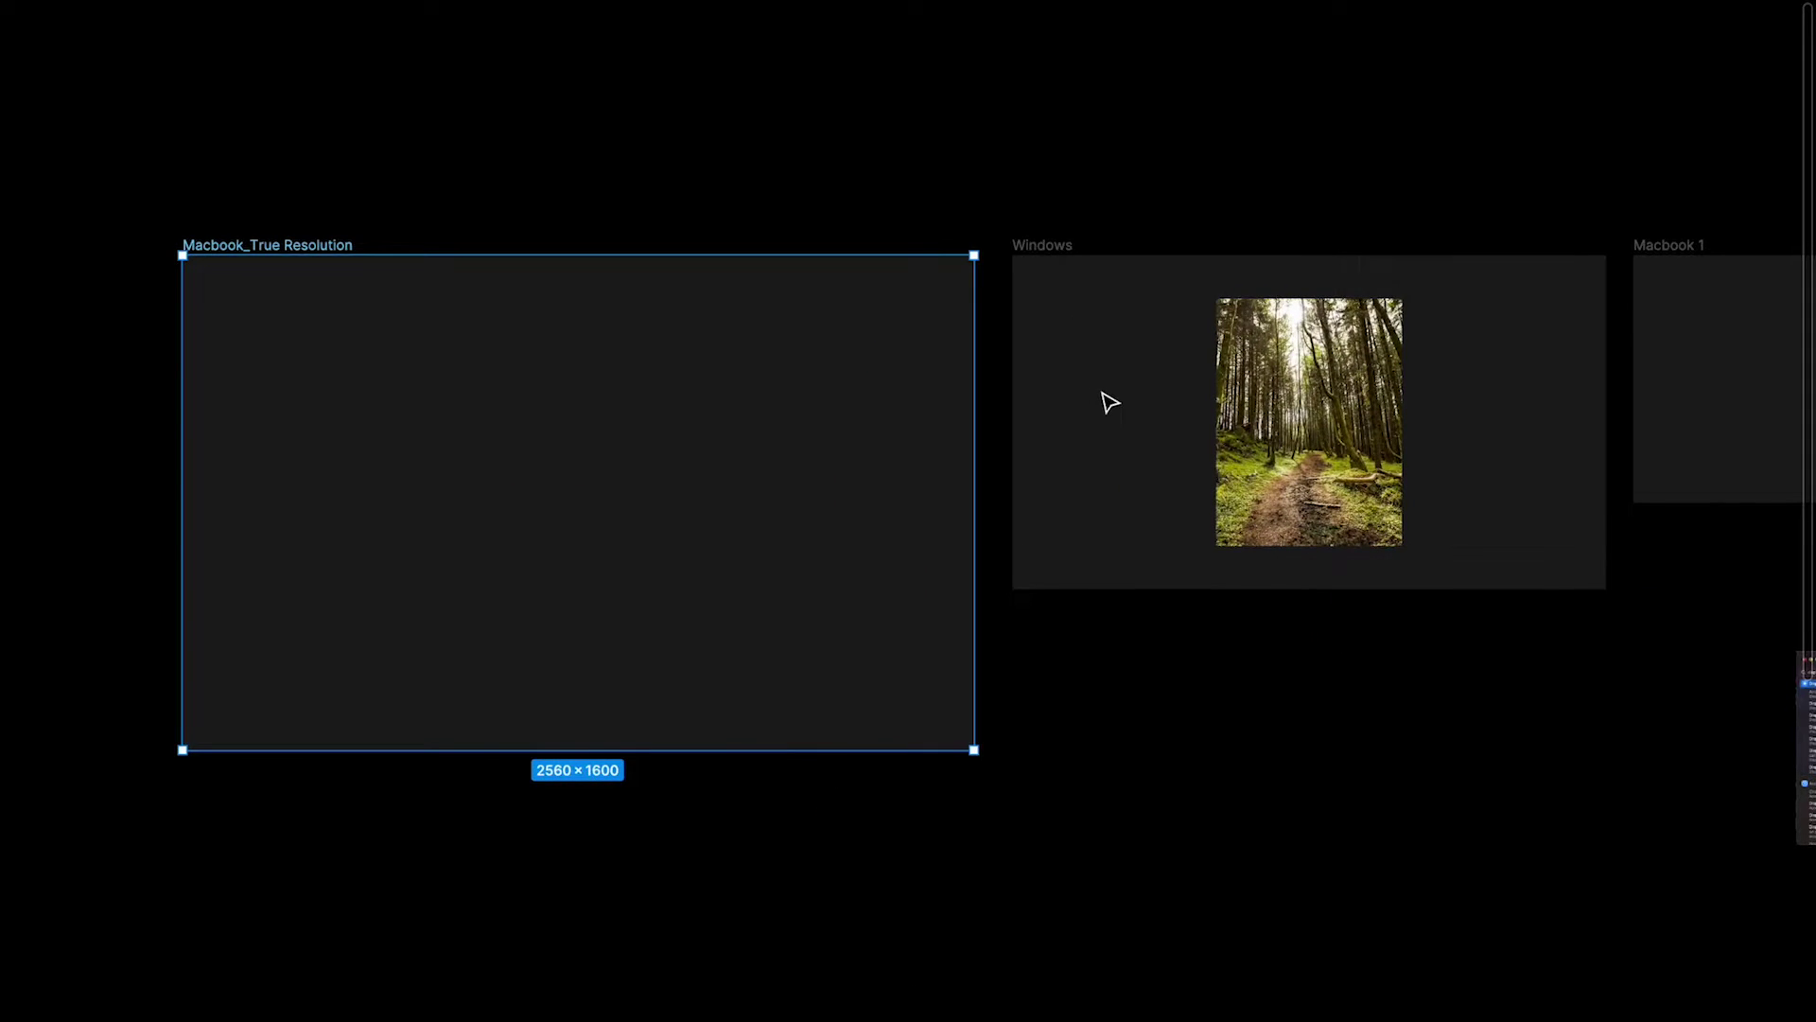
{"action": "scroll", "coordinate": [1102, 393], "scroll_direction": "right", "scroll_amount": 1}
{"action": "left_click", "coordinate": [666, 225]}
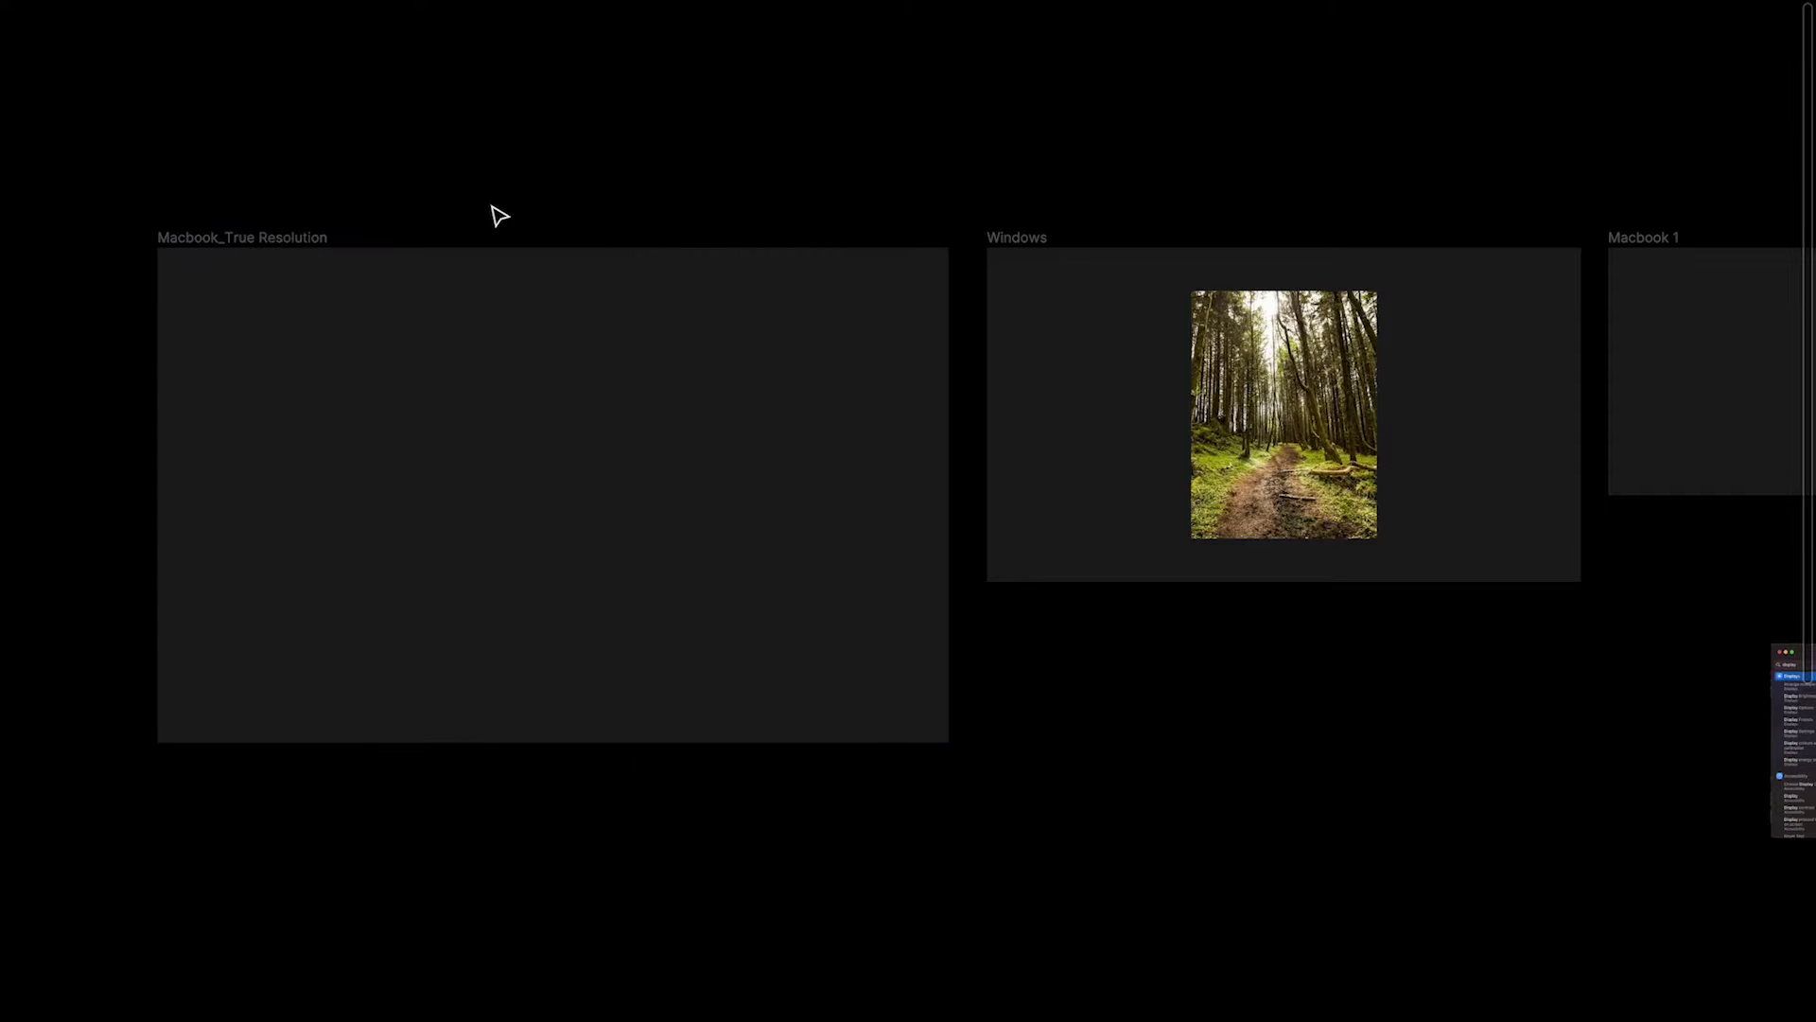
{"action": "key", "text": "ctrl+backslash"}
{"action": "scroll", "coordinate": [365, 223], "scroll_direction": "left", "scroll_amount": 3}
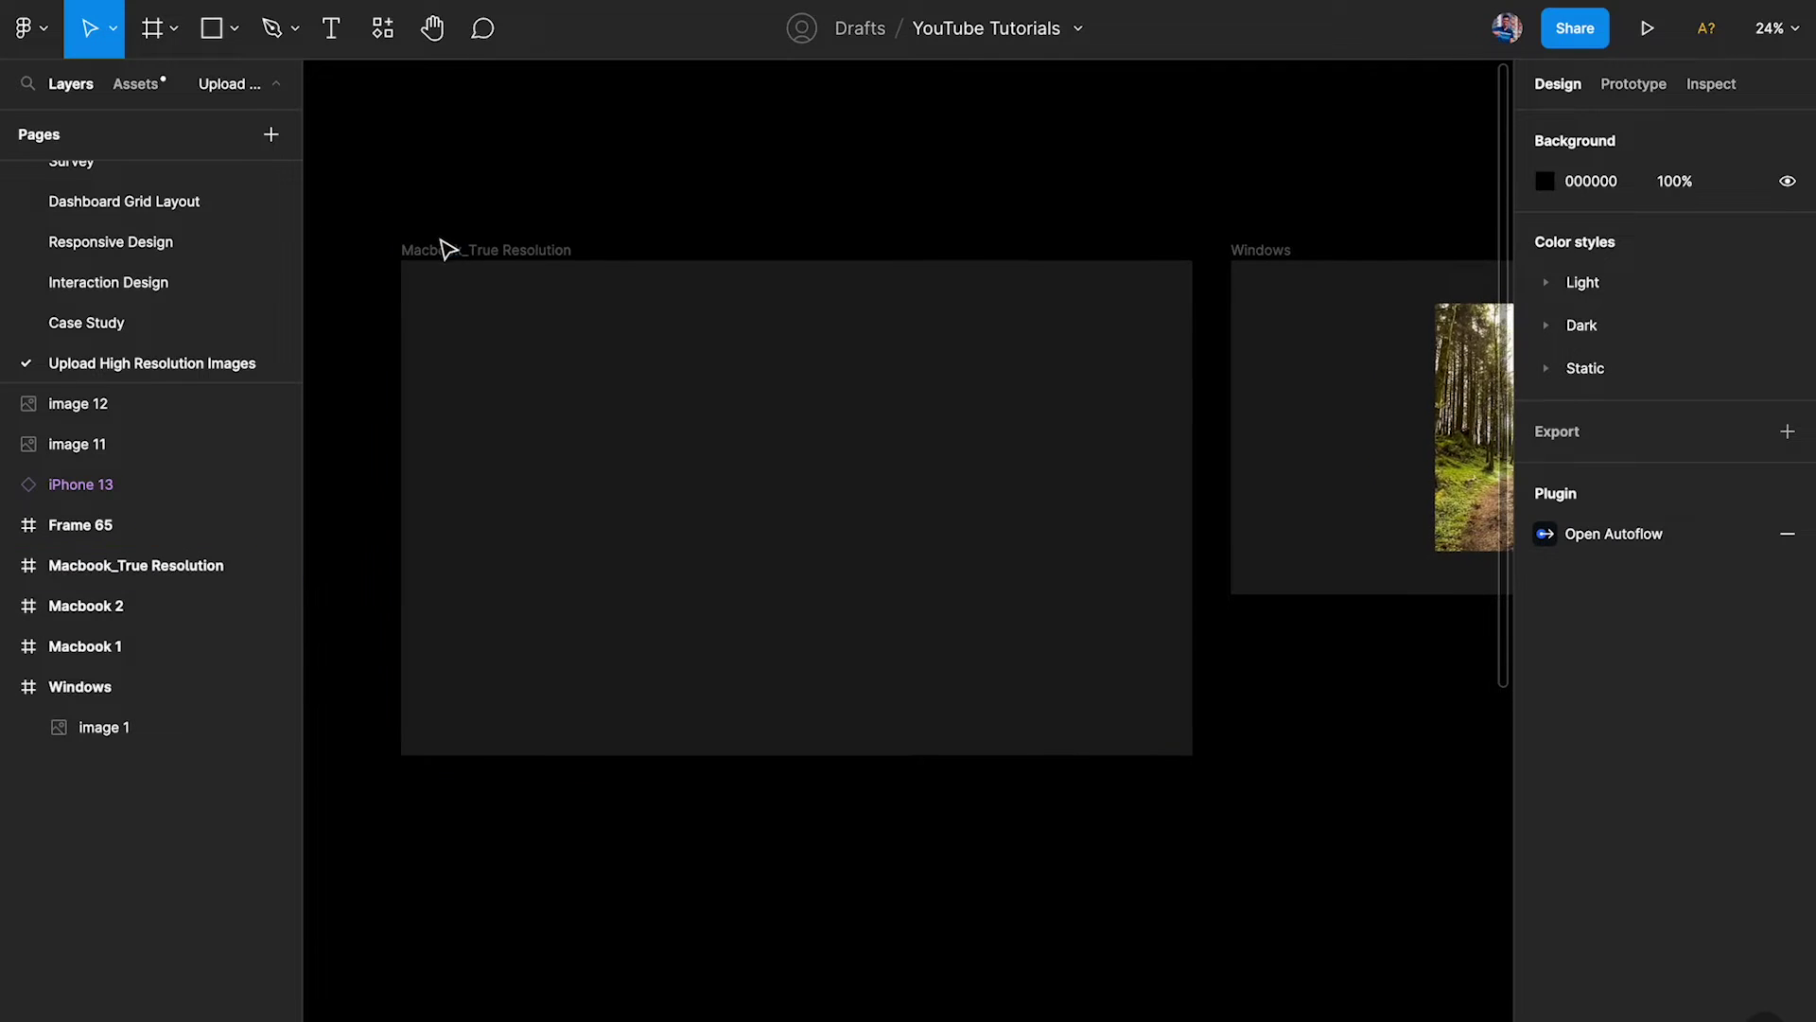
{"action": "scroll", "coordinate": [445, 243], "scroll_direction": "down", "scroll_amount": 3}
{"action": "left_click", "coordinate": [439, 241]}
{"action": "scroll", "coordinate": [440, 241], "scroll_direction": "down", "scroll_amount": 3}
{"action": "left_click_drag", "start_coordinate": [472, 242], "coordinate": [1071, 236]}
{"action": "scroll", "coordinate": [1071, 236], "scroll_direction": "up", "scroll_amount": 3}
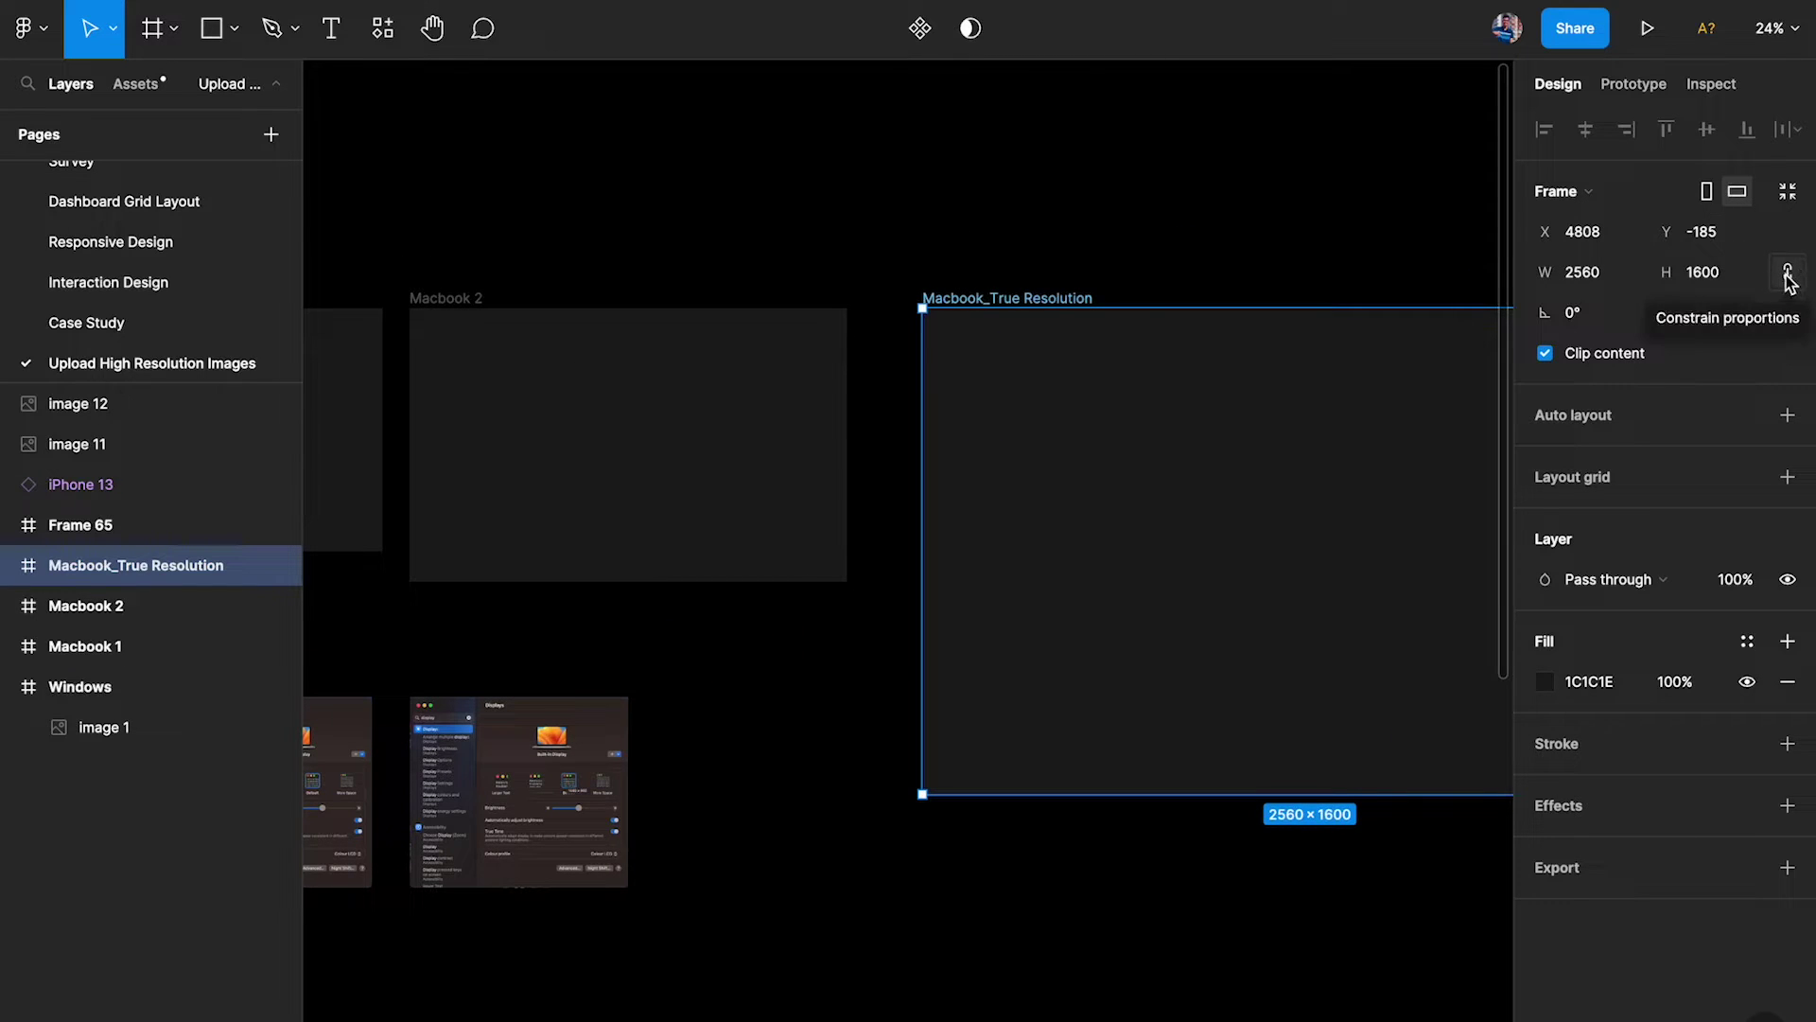
Step: Halve Macbook_True Resolution's width with /2, making it 1280×800
{"action": "left_click", "coordinate": [1594, 277]}
{"action": "type", "text": "/2"}
{"action": "key", "text": "Return"}
Step: Move Macbook 2 down-right and place Macbook_True Resolution beside Macbook 1
{"action": "scroll", "coordinate": [1277, 369], "scroll_direction": "down", "scroll_amount": 2}
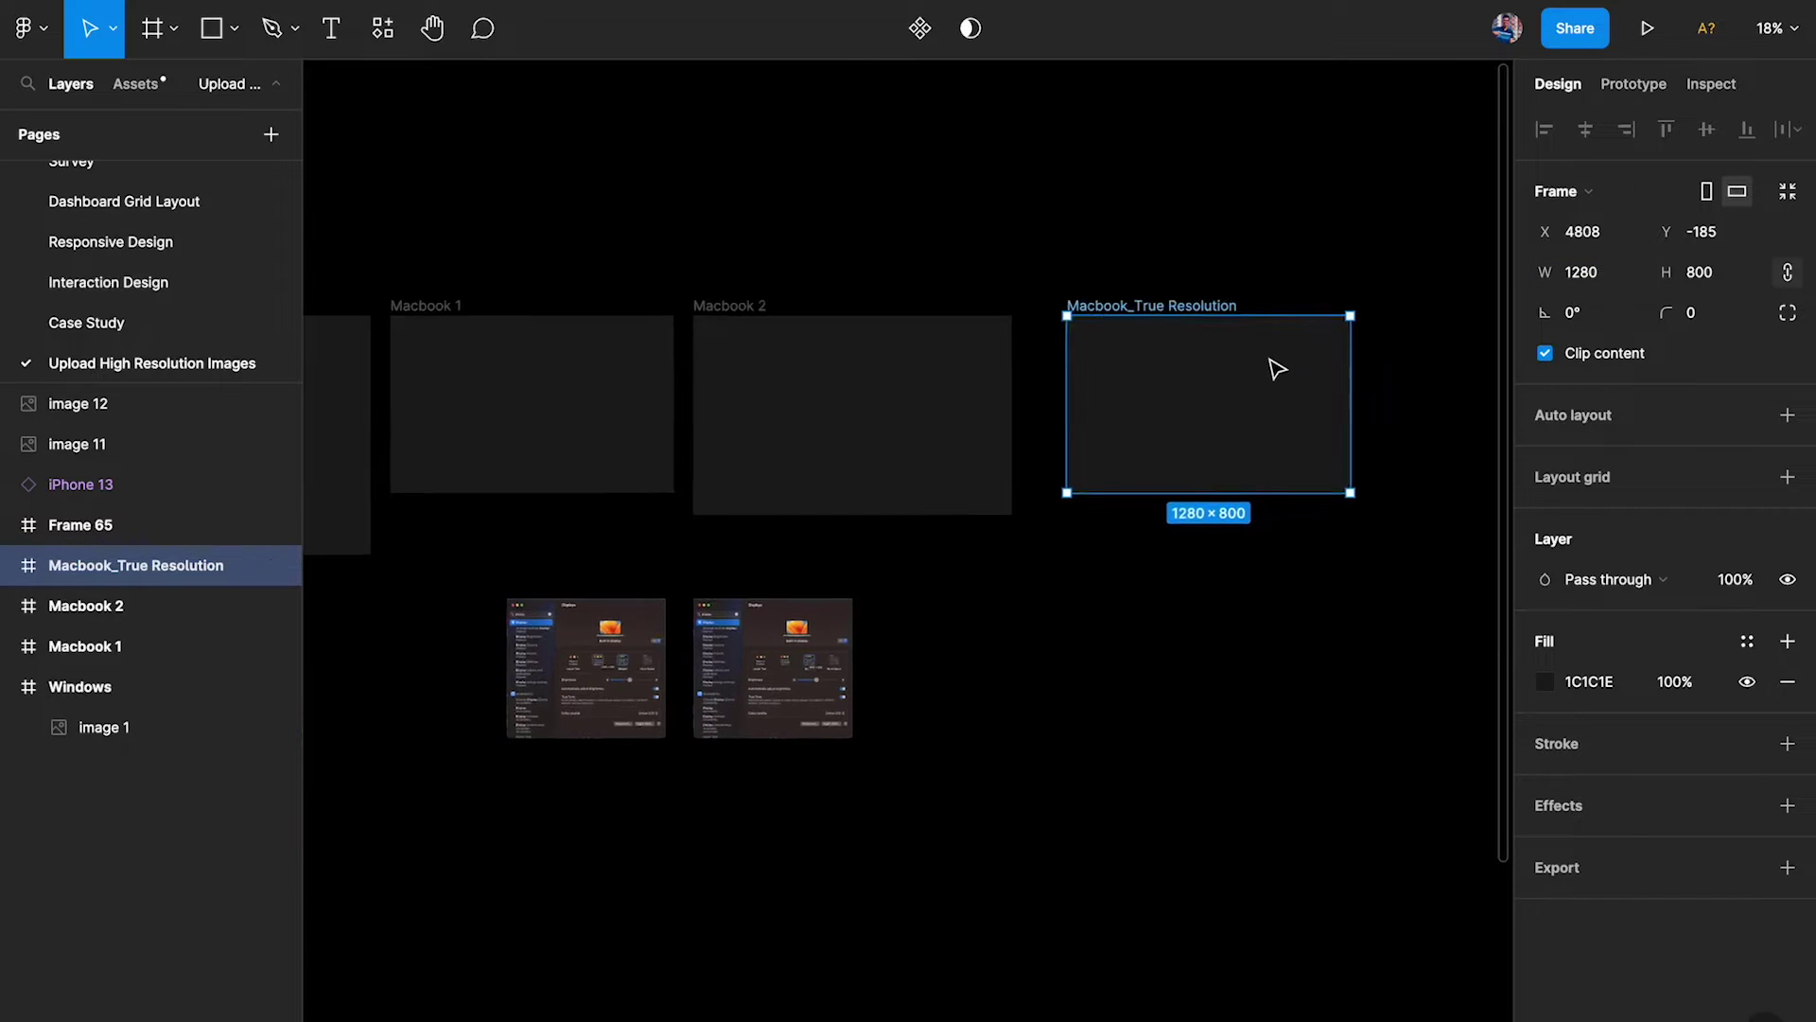
{"action": "scroll", "coordinate": [1050, 331], "scroll_direction": "left", "scroll_amount": 1}
{"action": "left_click_drag", "start_coordinate": [835, 300], "coordinate": [1267, 731]}
{"action": "left_click_drag", "start_coordinate": [1183, 300], "coordinate": [811, 329]}
{"action": "left_click", "coordinate": [750, 235]}
{"action": "scroll", "coordinate": [556, 388], "scroll_direction": "up", "scroll_amount": 2}
{"action": "scroll", "coordinate": [556, 388], "scroll_direction": "up", "scroll_amount": 3}
Step: Select Macbook 1, Macbook_True Resolution and the Windows frame in turn to check their layout
{"action": "left_click", "coordinate": [548, 289]}
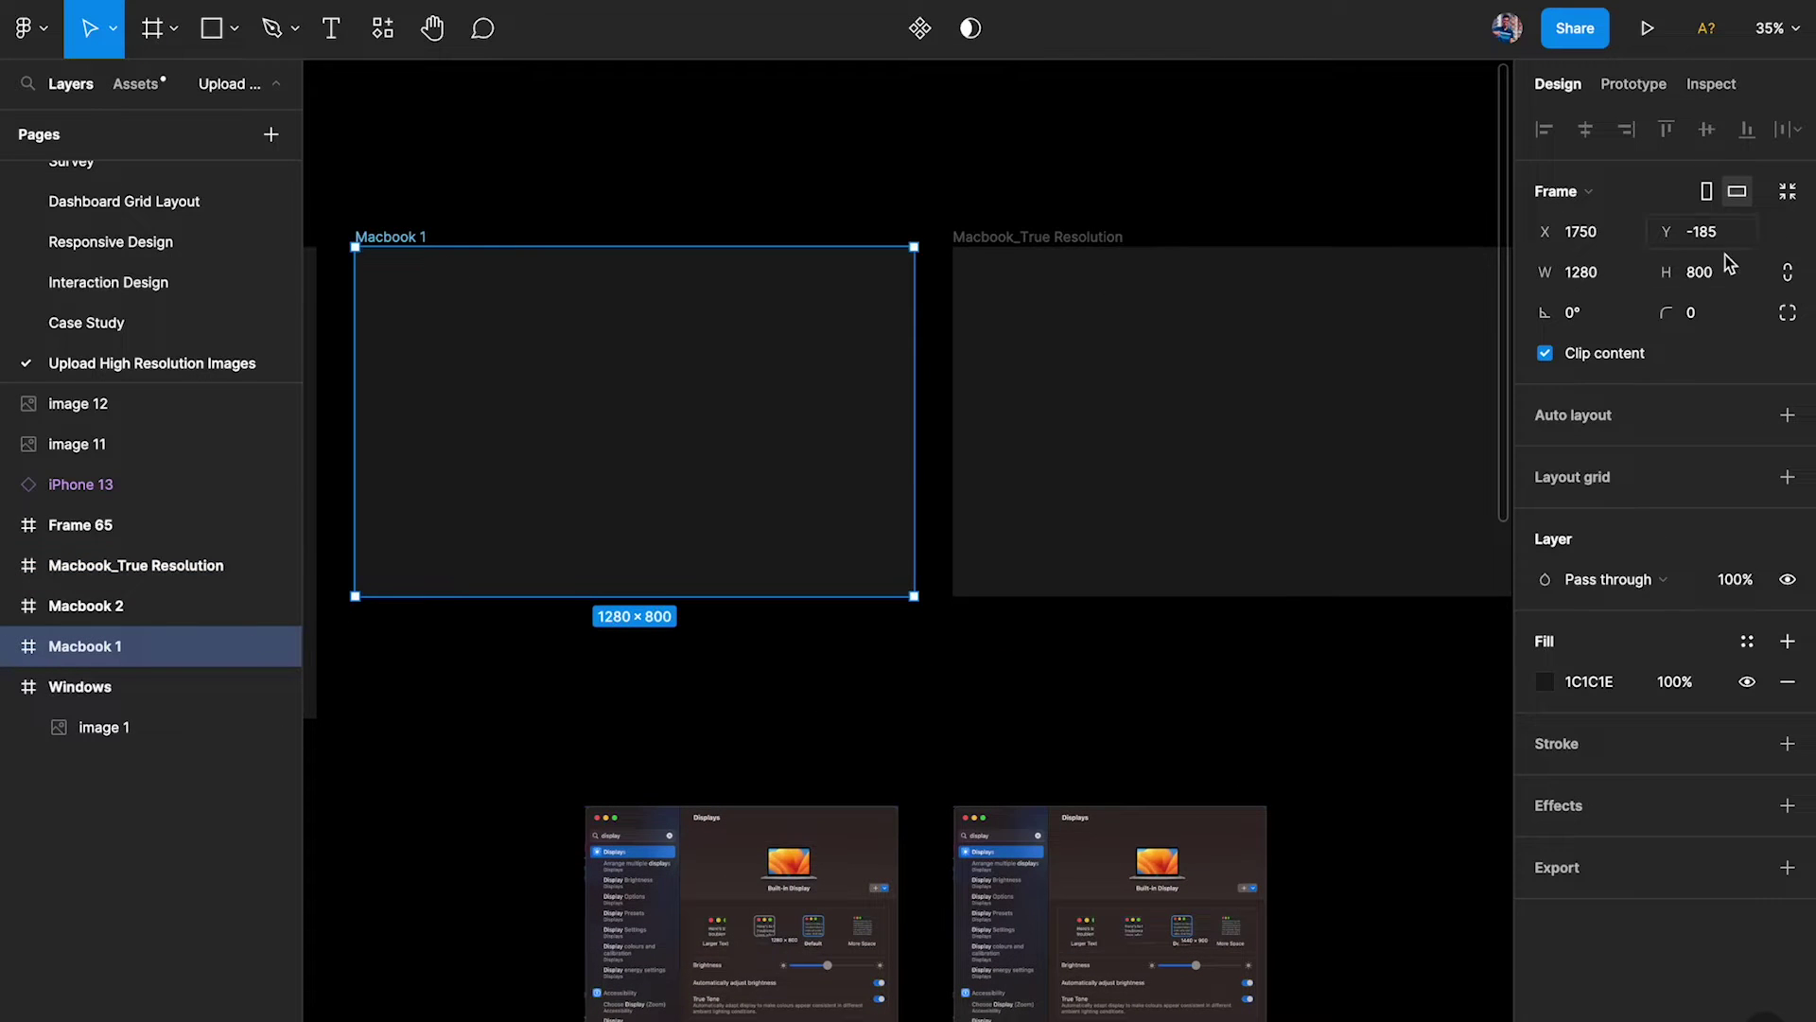
{"action": "left_click", "coordinate": [1272, 353]}
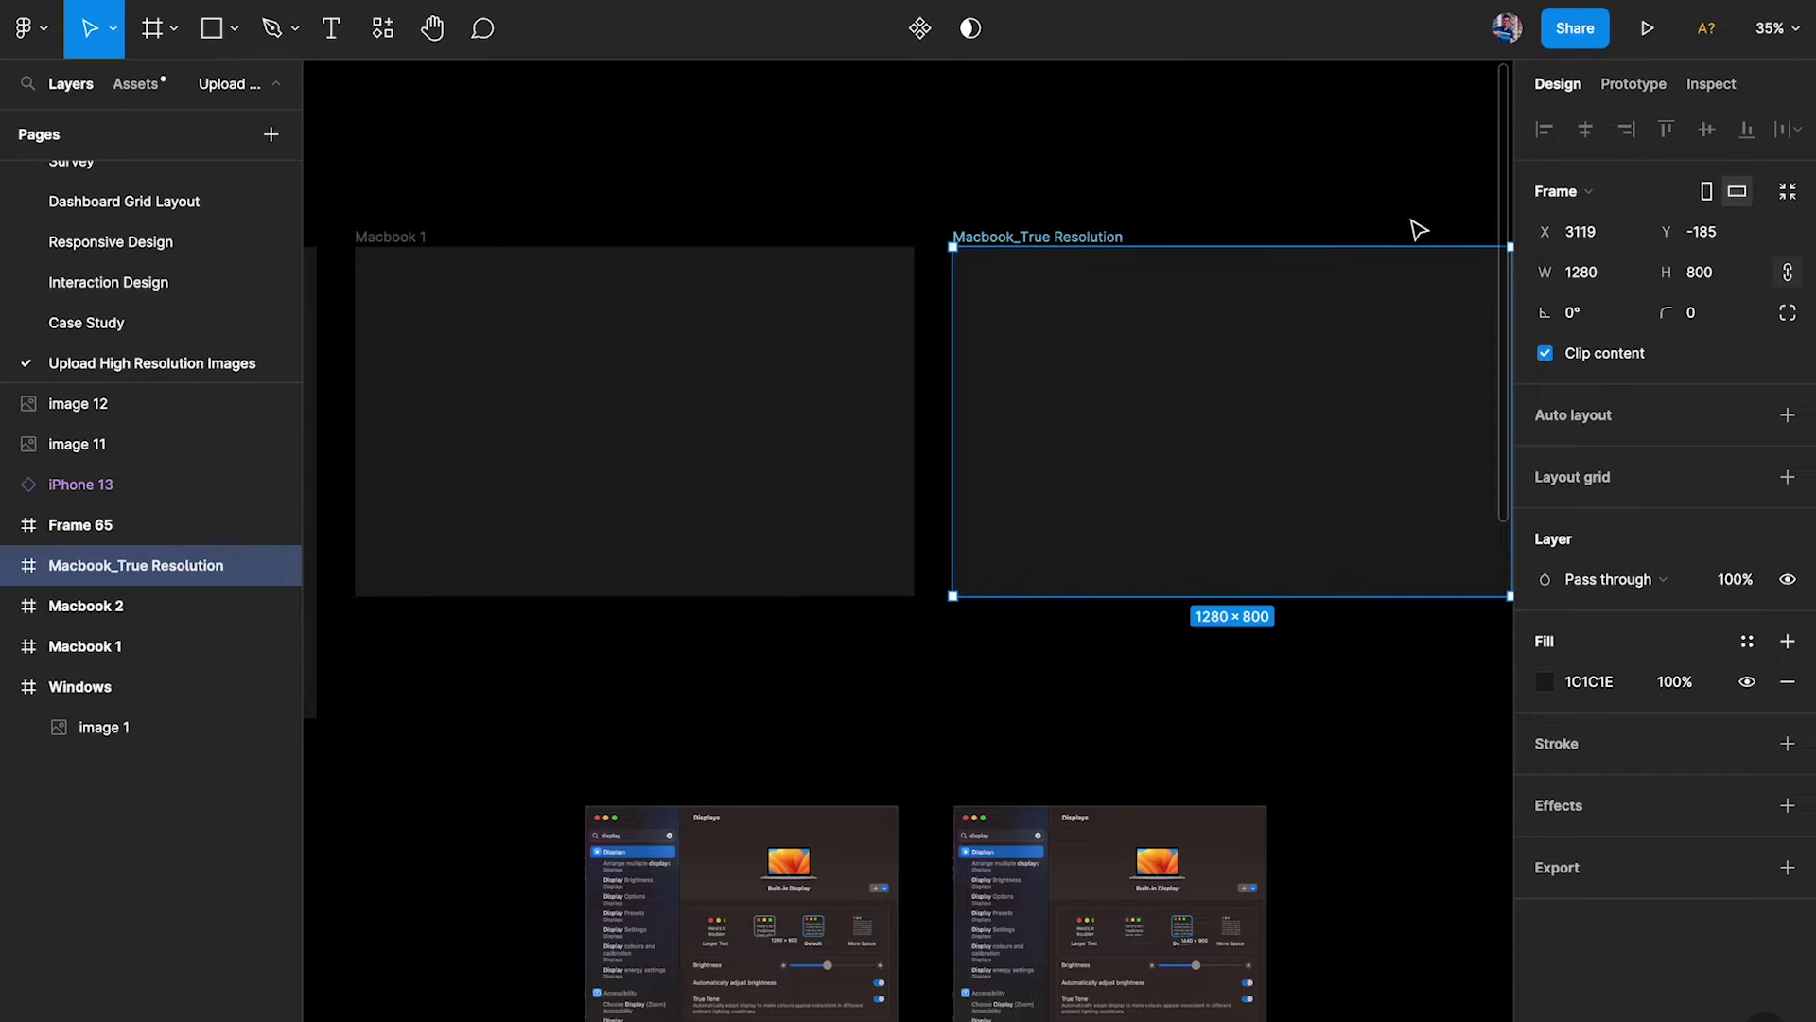
{"action": "left_click", "coordinate": [1378, 230]}
{"action": "scroll", "coordinate": [1362, 232], "scroll_direction": "down", "scroll_amount": 3}
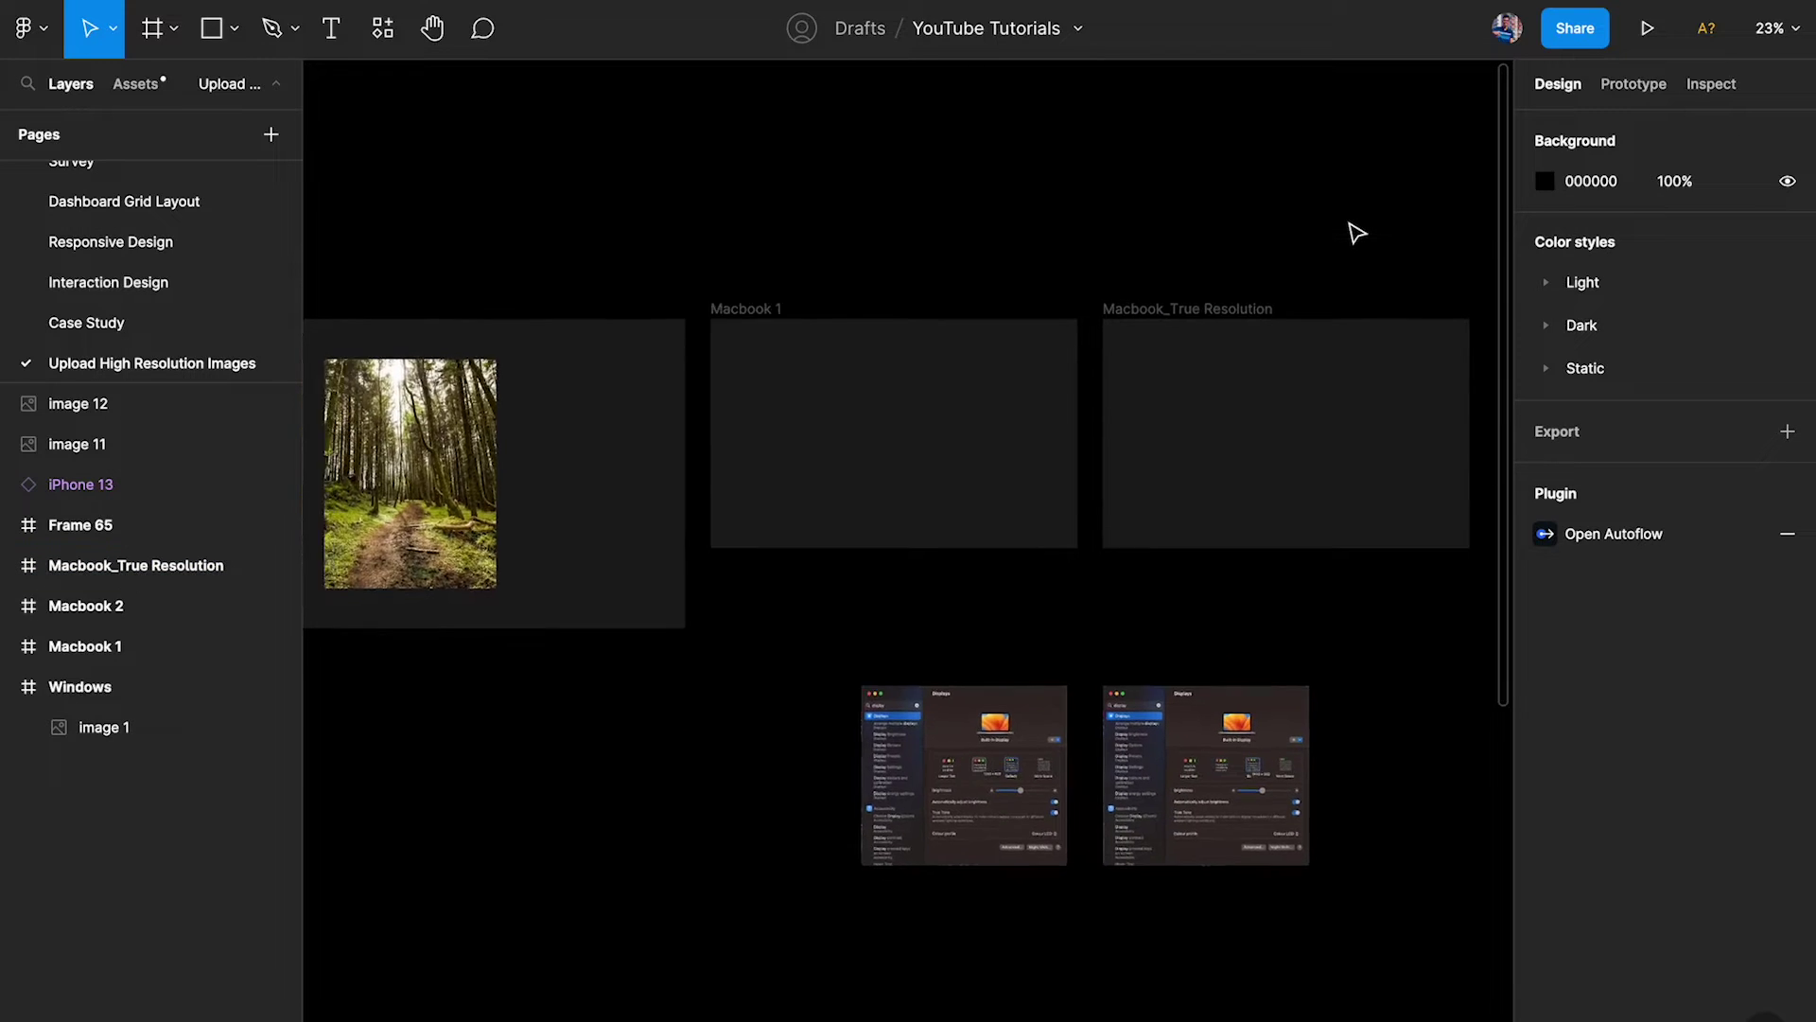
{"action": "scroll", "coordinate": [1357, 233], "scroll_direction": "down", "scroll_amount": 2}
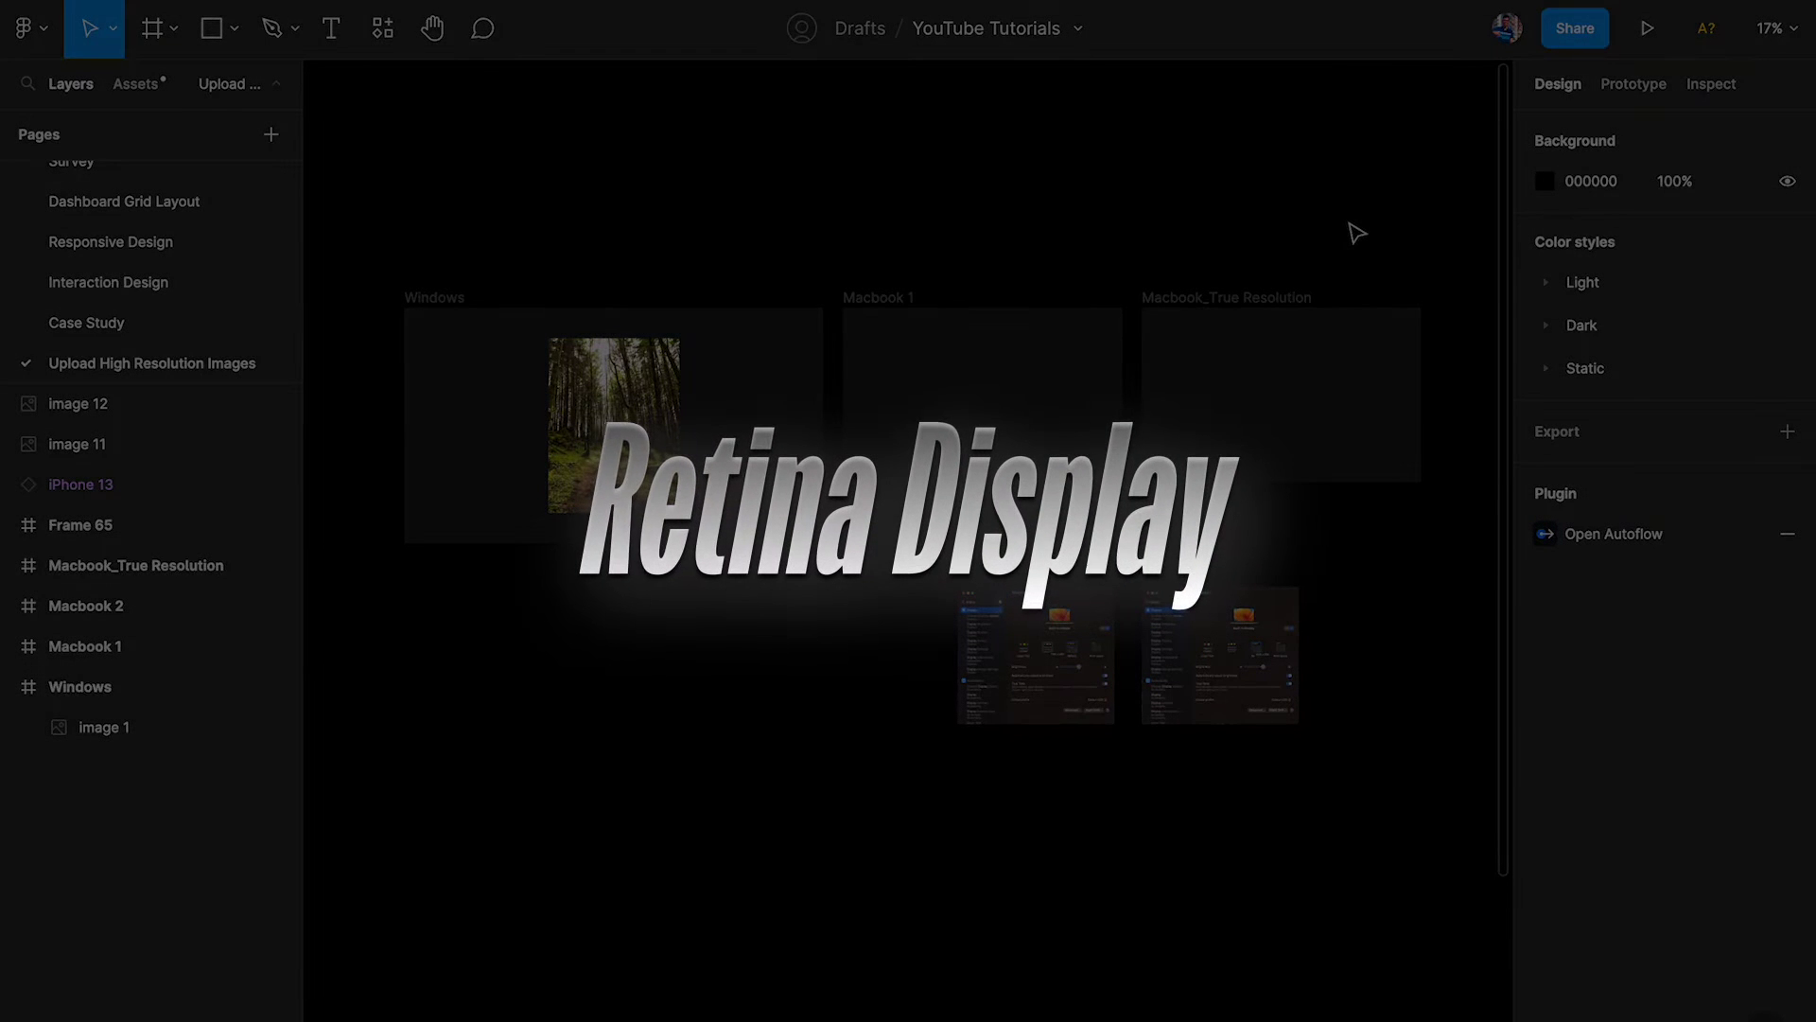
{"action": "left_click", "coordinate": [416, 297]}
{"action": "scroll", "coordinate": [429, 303], "scroll_direction": "up", "scroll_amount": 2}
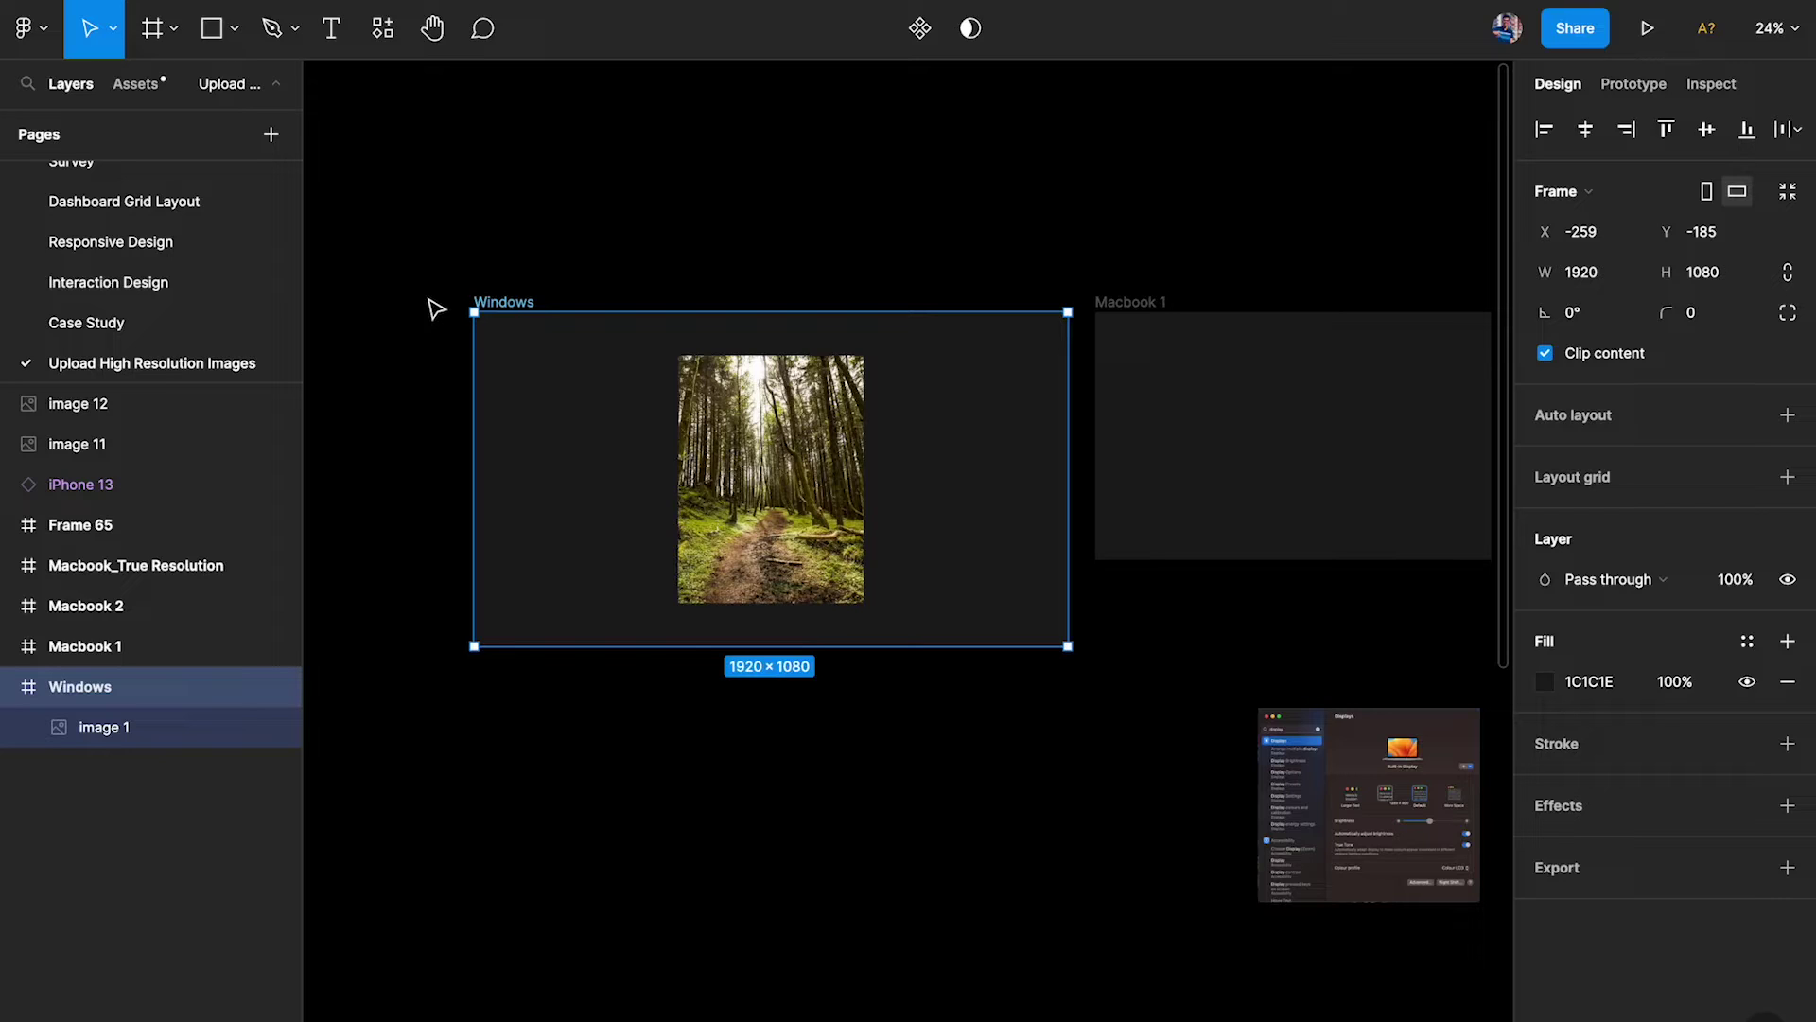
Step: Select Macbook 1 together with Macbook_True Resolution to compare them
{"action": "scroll", "coordinate": [433, 301], "scroll_direction": "right", "scroll_amount": 5}
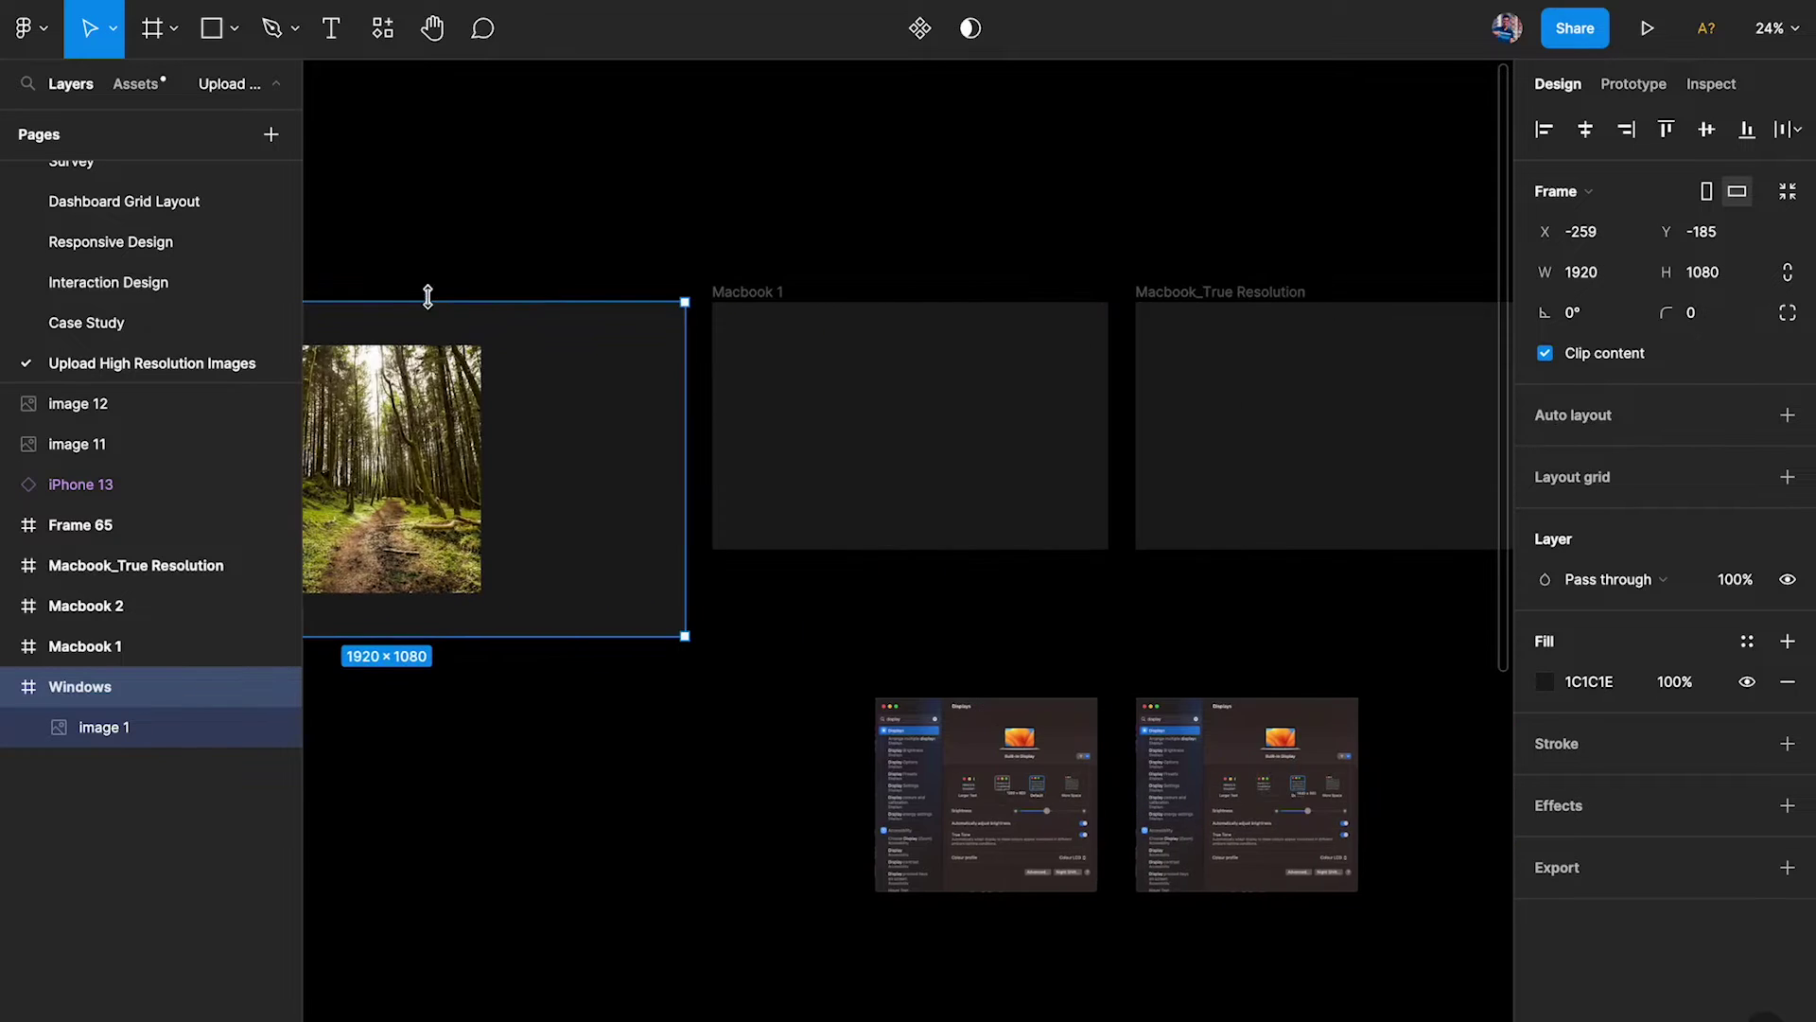
{"action": "left_click", "coordinate": [783, 295]}
{"action": "left_click", "coordinate": [1211, 295], "text": "shift"}
{"action": "left_click", "coordinate": [1020, 284]}
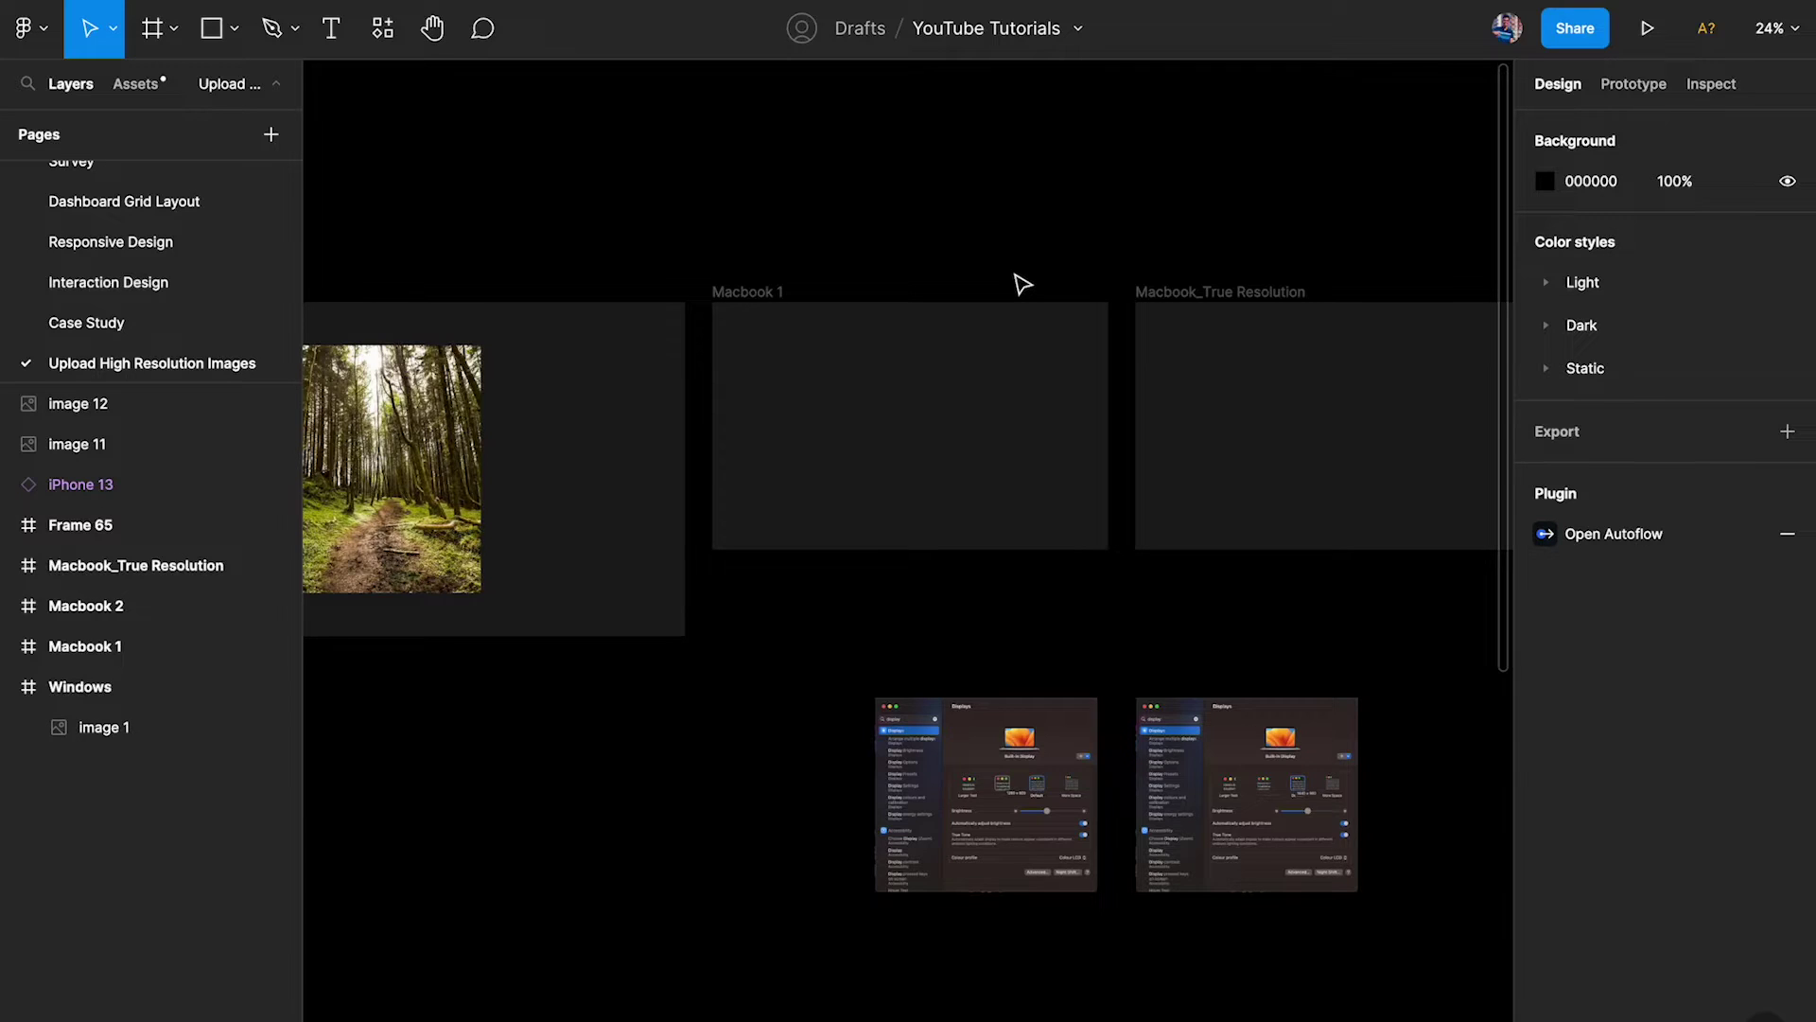
Step: Double Macbook_True Resolution back to 2560×1600 with *2 and shift it right
{"action": "scroll", "coordinate": [1019, 282], "scroll_direction": "down", "scroll_amount": 3}
{"action": "scroll", "coordinate": [927, 294], "scroll_direction": "right", "scroll_amount": 3}
{"action": "left_click", "coordinate": [831, 303]}
{"action": "left_click", "coordinate": [1633, 271]}
{"action": "type", "text": "*2"}
{"action": "key", "text": "Return"}
{"action": "left_click", "coordinate": [1208, 203]}
{"action": "left_click_drag", "start_coordinate": [785, 286], "coordinate": [1010, 288]}
Step: Scale Macbook 2 proportionally to 2880×1800 and move it beside Macbook_True Resolution
{"action": "scroll", "coordinate": [1009, 292], "scroll_direction": "right", "scroll_amount": 5}
{"action": "scroll", "coordinate": [1009, 293], "scroll_direction": "down", "scroll_amount": 1}
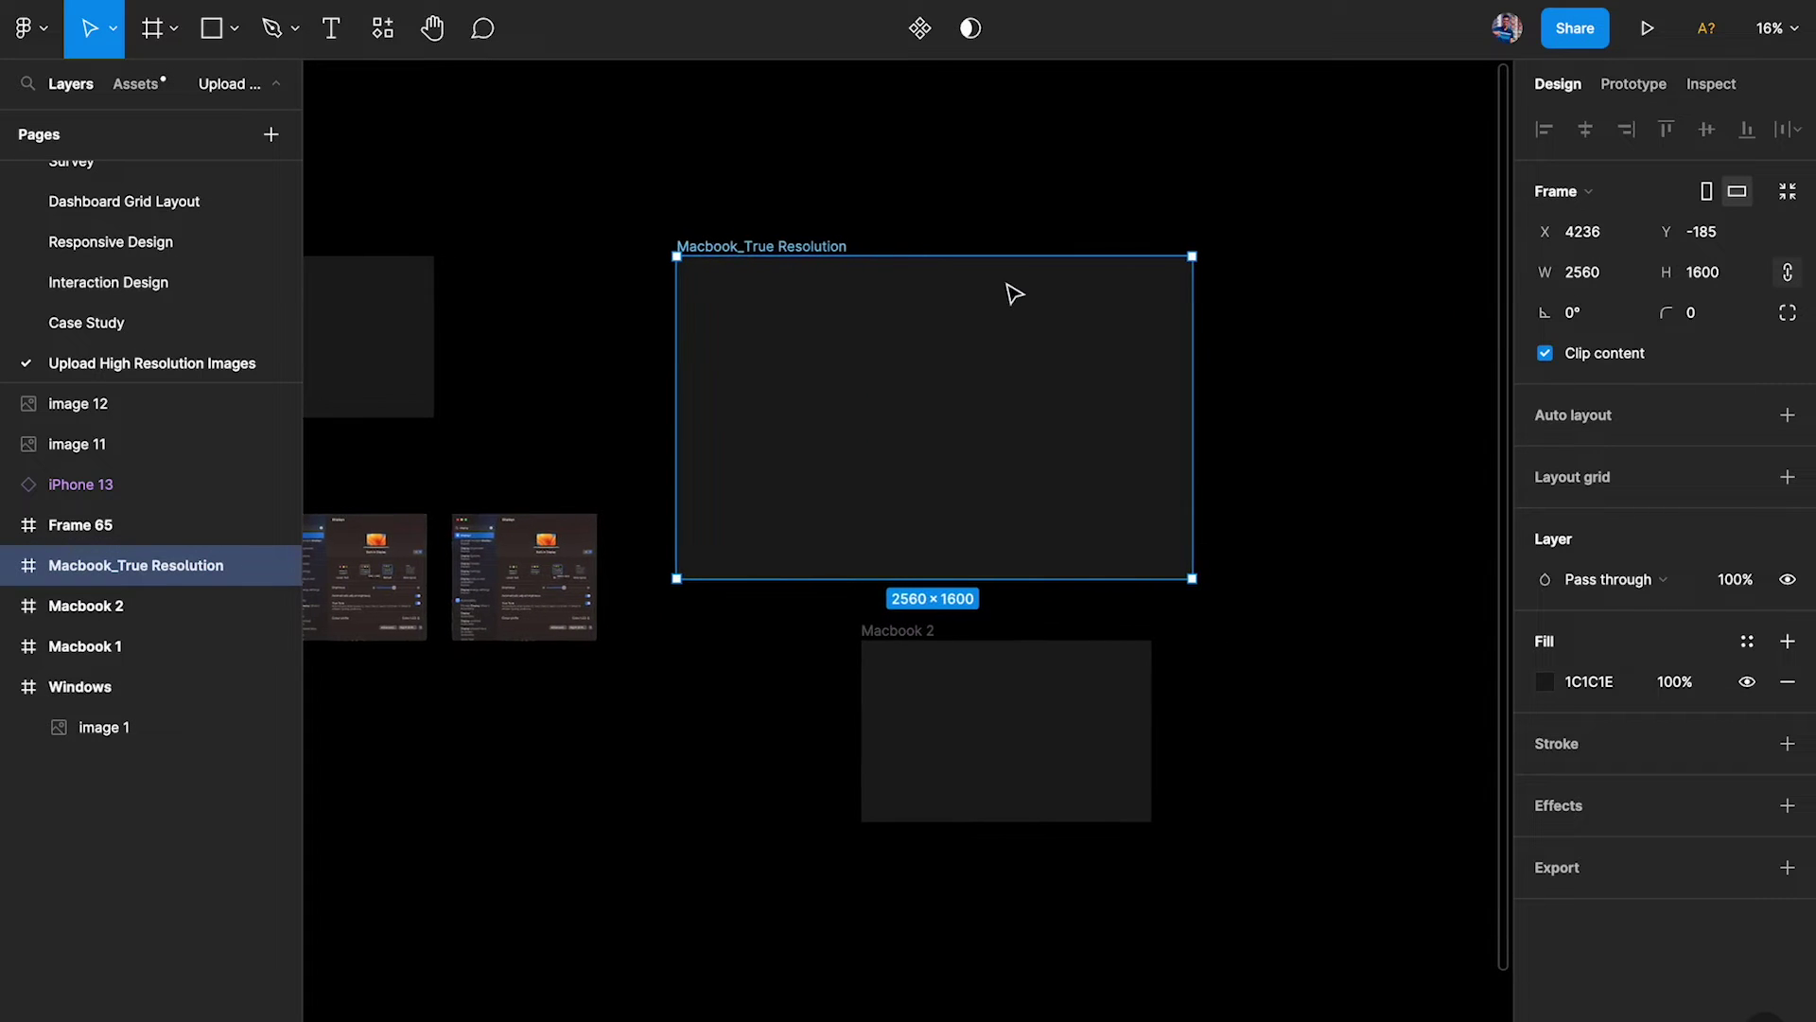
{"action": "left_click", "coordinate": [977, 693]}
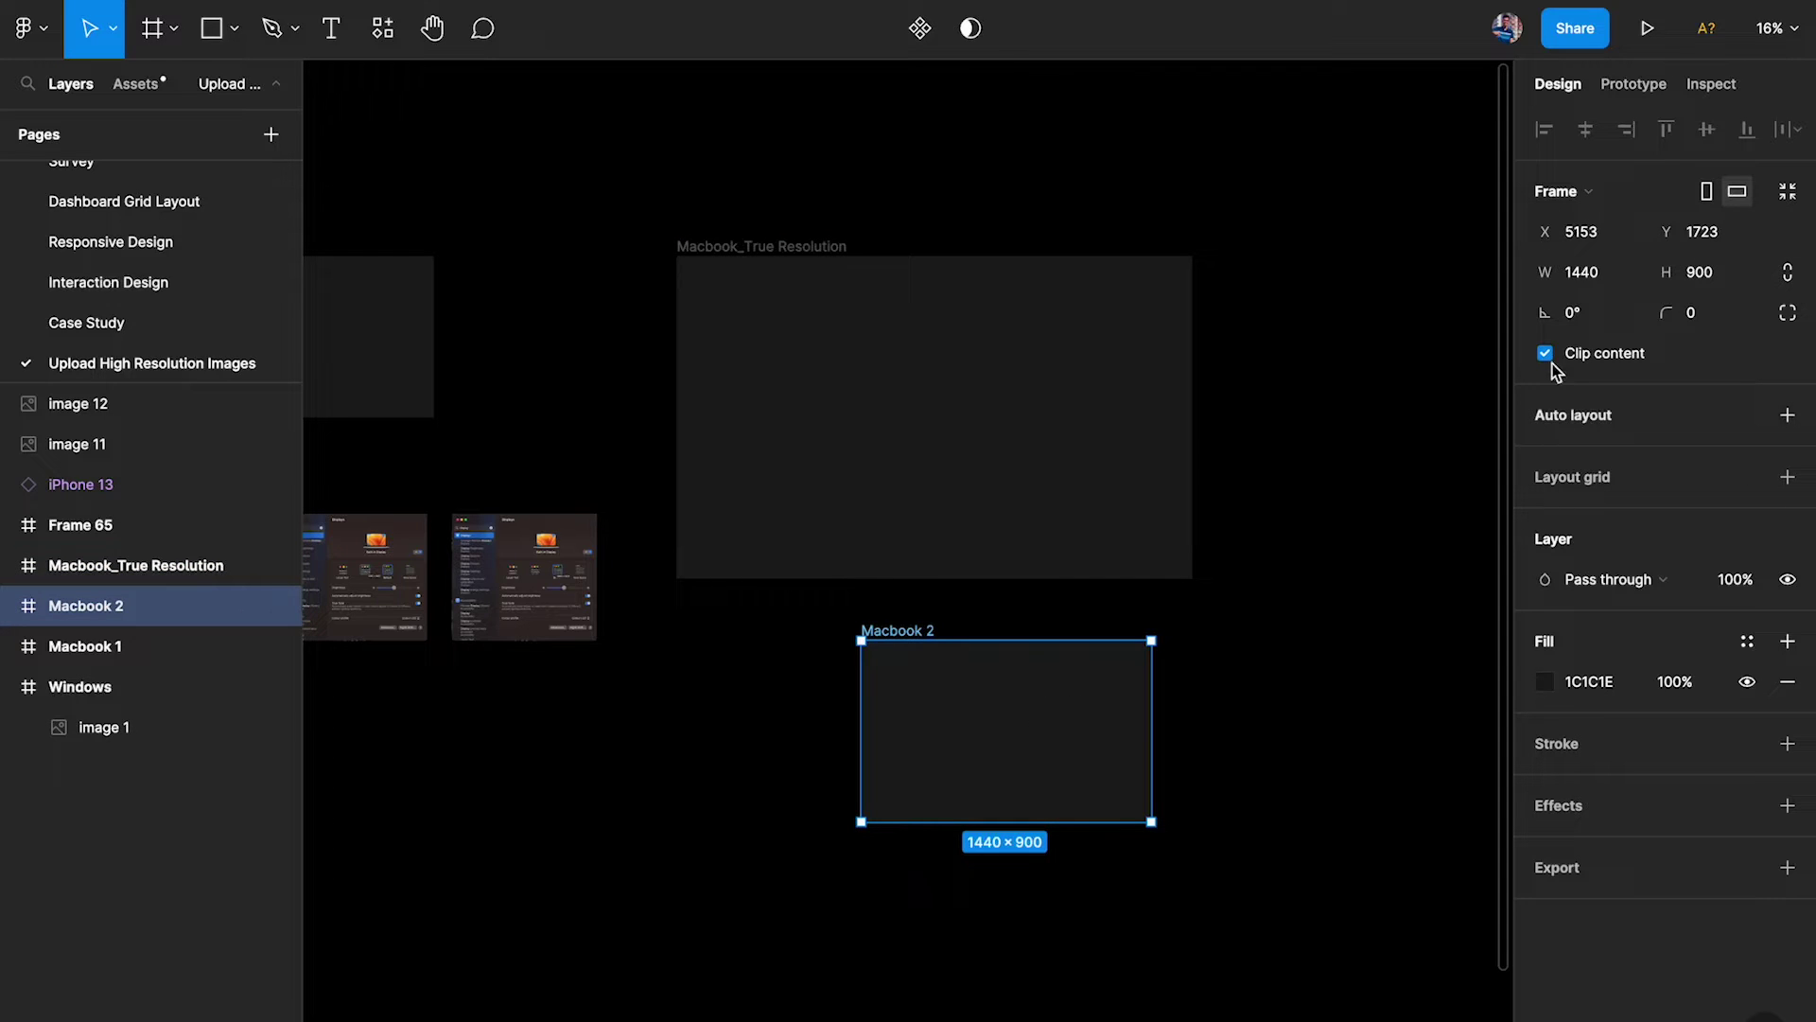
{"action": "left_click", "coordinate": [1735, 280]}
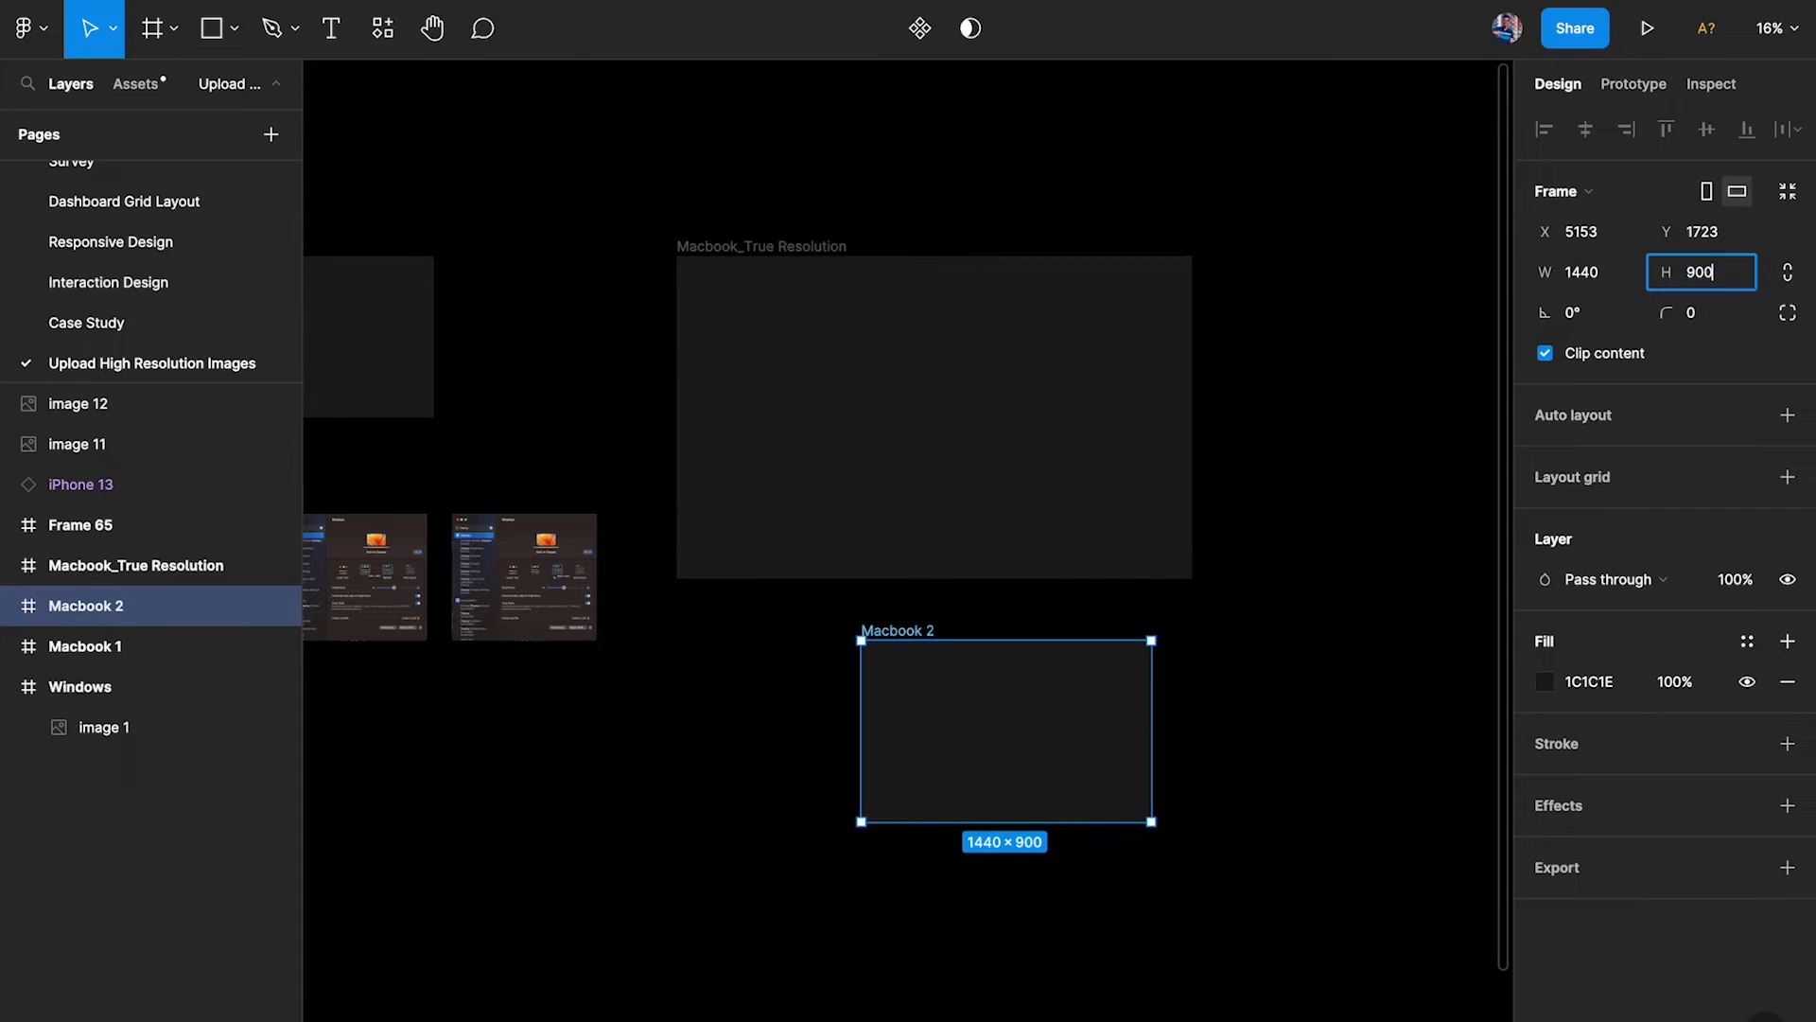
{"action": "left_click", "coordinate": [1788, 274]}
{"action": "left_click", "coordinate": [1735, 272]}
{"action": "type", "text": "1800"}
{"action": "key", "text": "Return"}
{"action": "left_click_drag", "start_coordinate": [985, 750], "coordinate": [1310, 405]}
{"action": "scroll", "coordinate": [1309, 405], "scroll_direction": "down", "scroll_amount": 2}
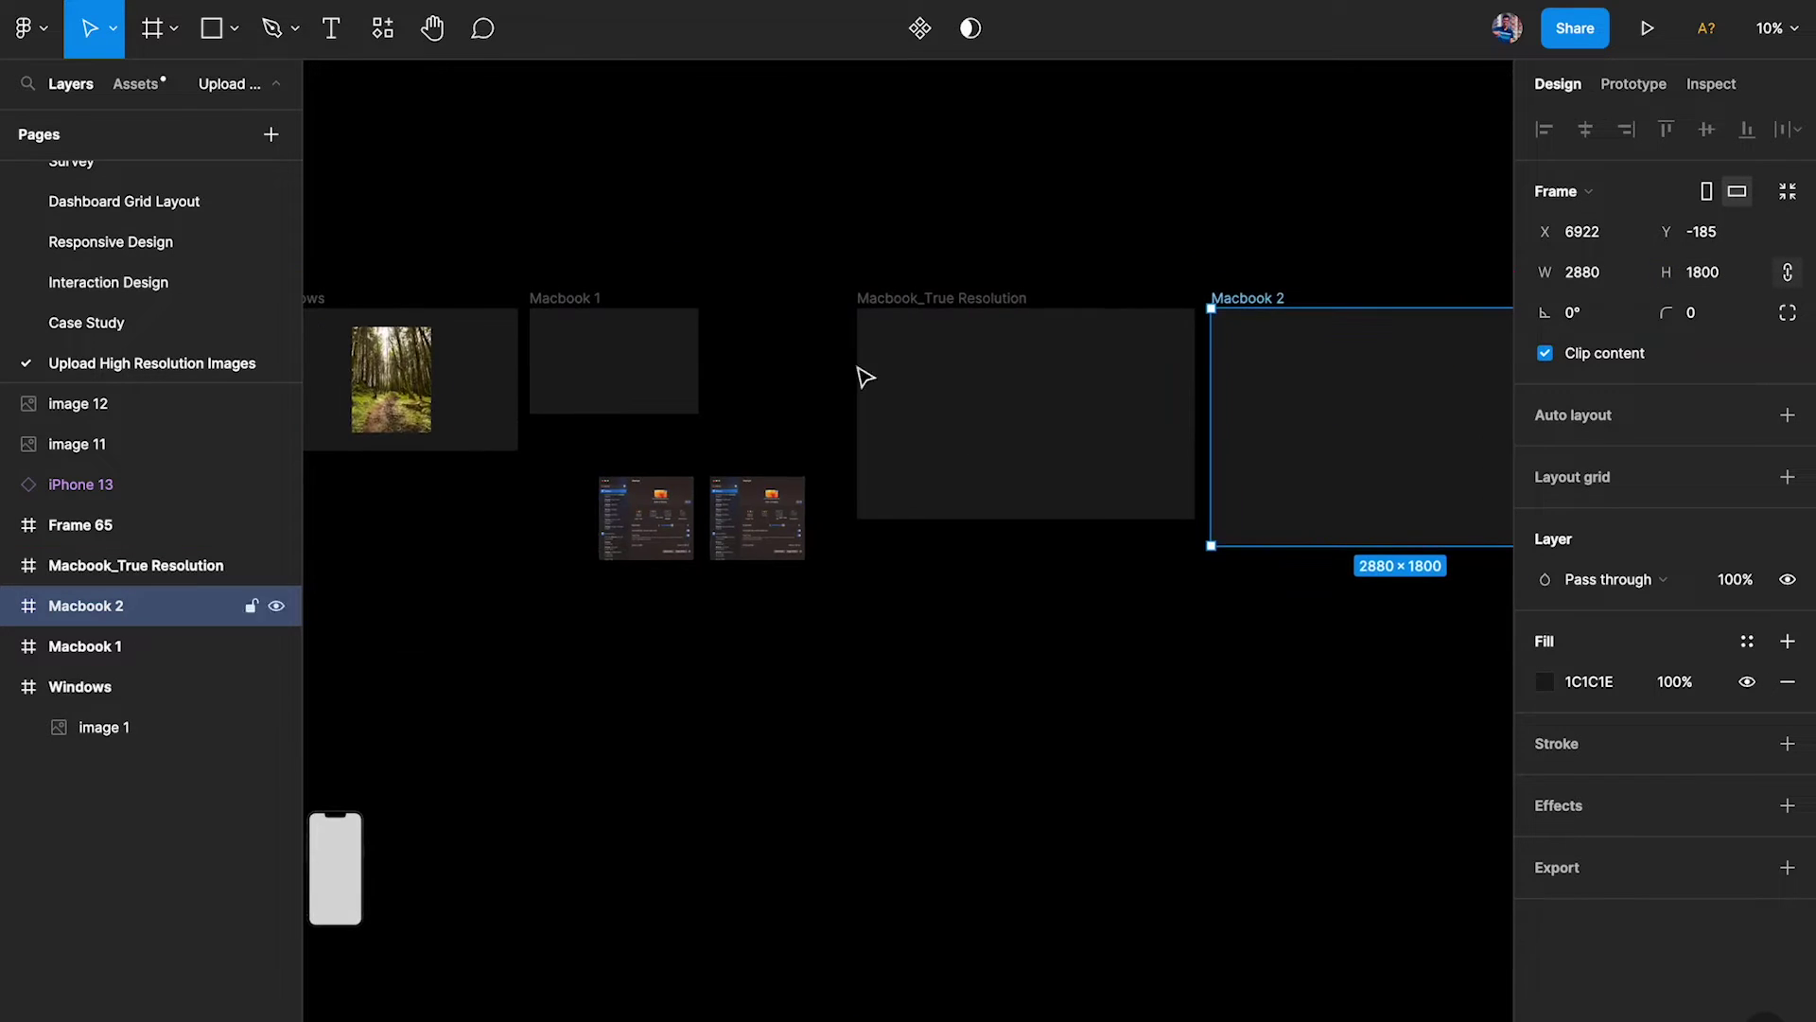
Step: Move both settings screenshots up above the frames
{"action": "scroll", "coordinate": [643, 488], "scroll_direction": "up", "scroll_amount": 5}
{"action": "scroll", "coordinate": [653, 539], "scroll_direction": "up", "scroll_amount": 5}
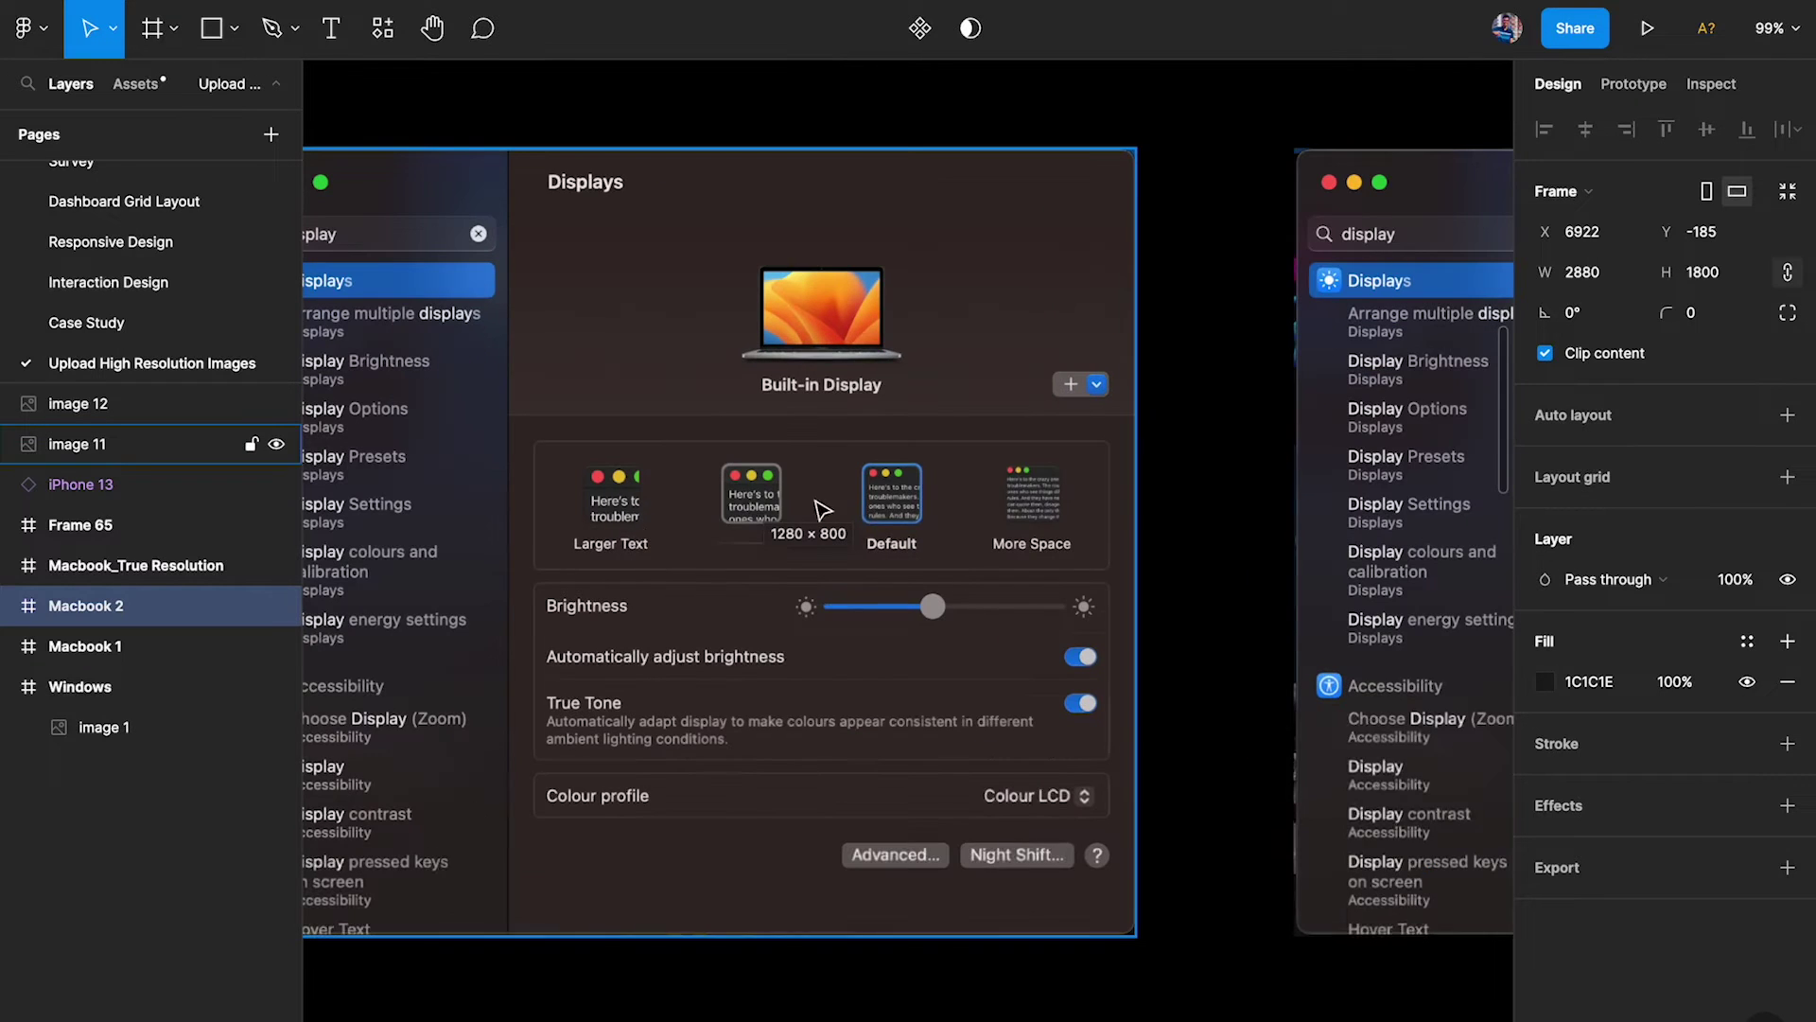
{"action": "scroll", "coordinate": [946, 492], "scroll_direction": "right", "scroll_amount": 8}
{"action": "scroll", "coordinate": [1223, 465], "scroll_direction": "down", "scroll_amount": 1}
{"action": "scroll", "coordinate": [1223, 465], "scroll_direction": "right", "scroll_amount": 5}
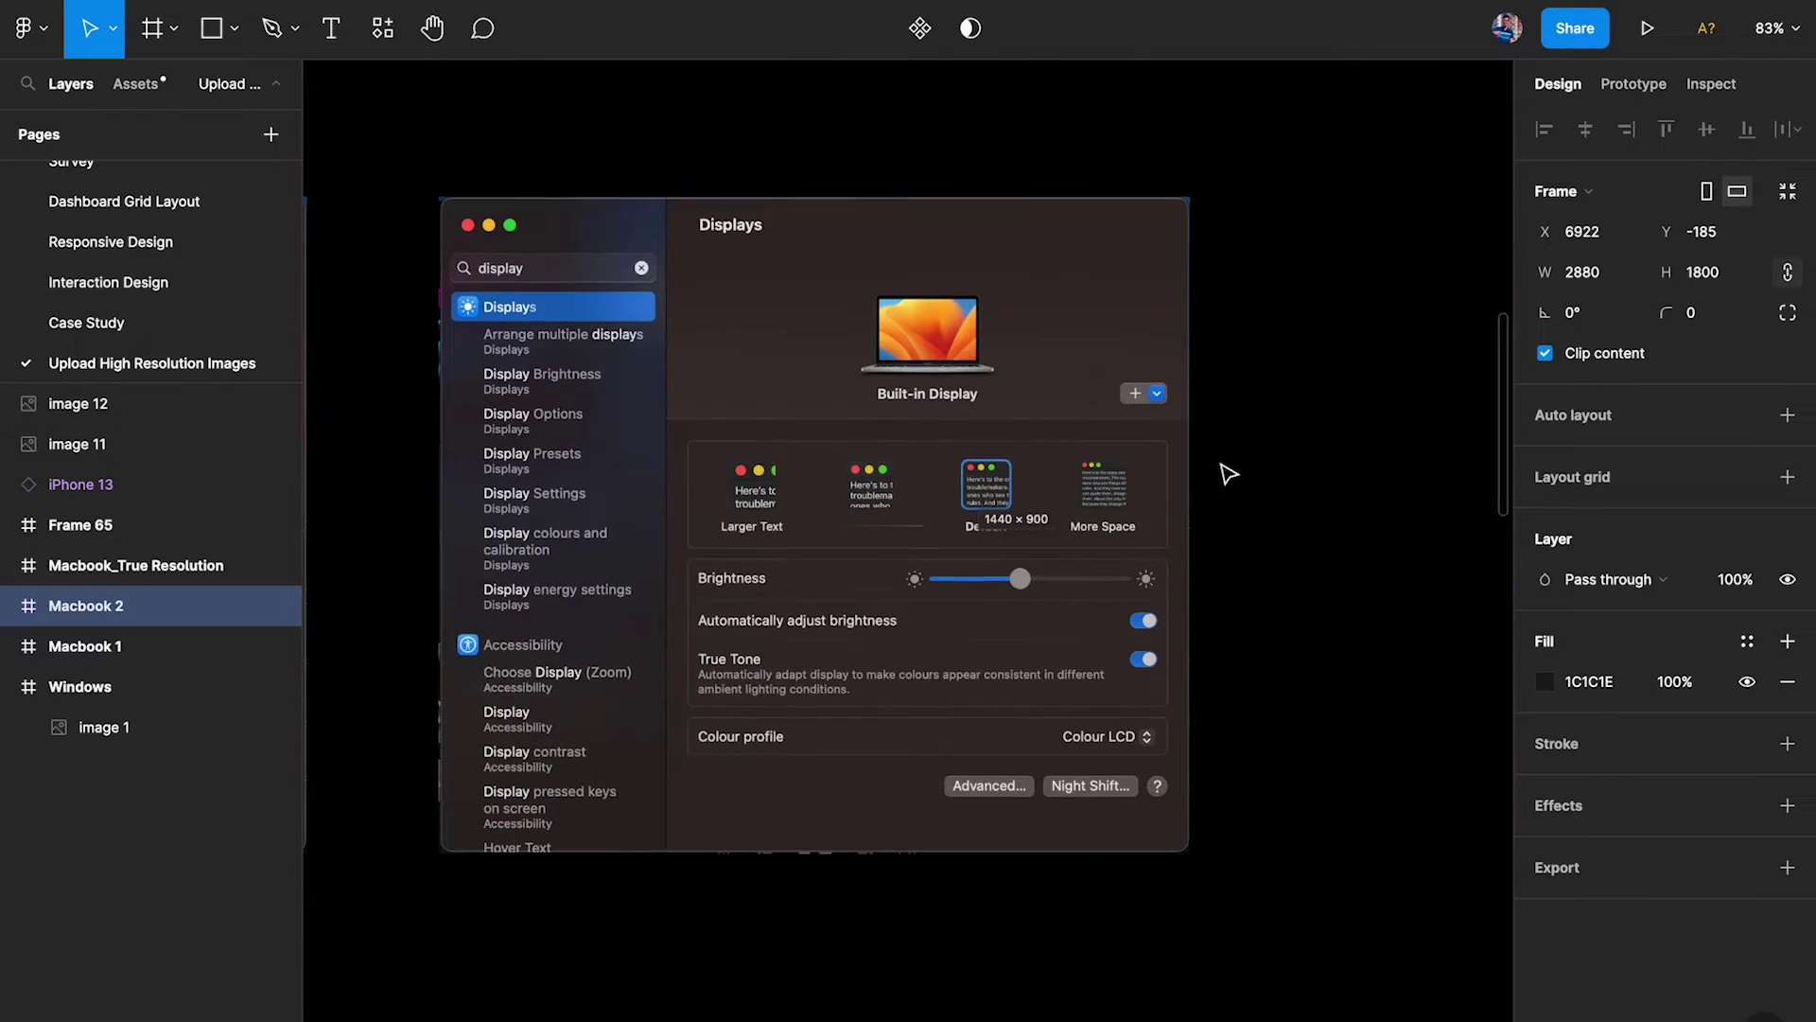
{"action": "scroll", "coordinate": [980, 512], "scroll_direction": "up", "scroll_amount": 2}
{"action": "left_click", "coordinate": [980, 512]}
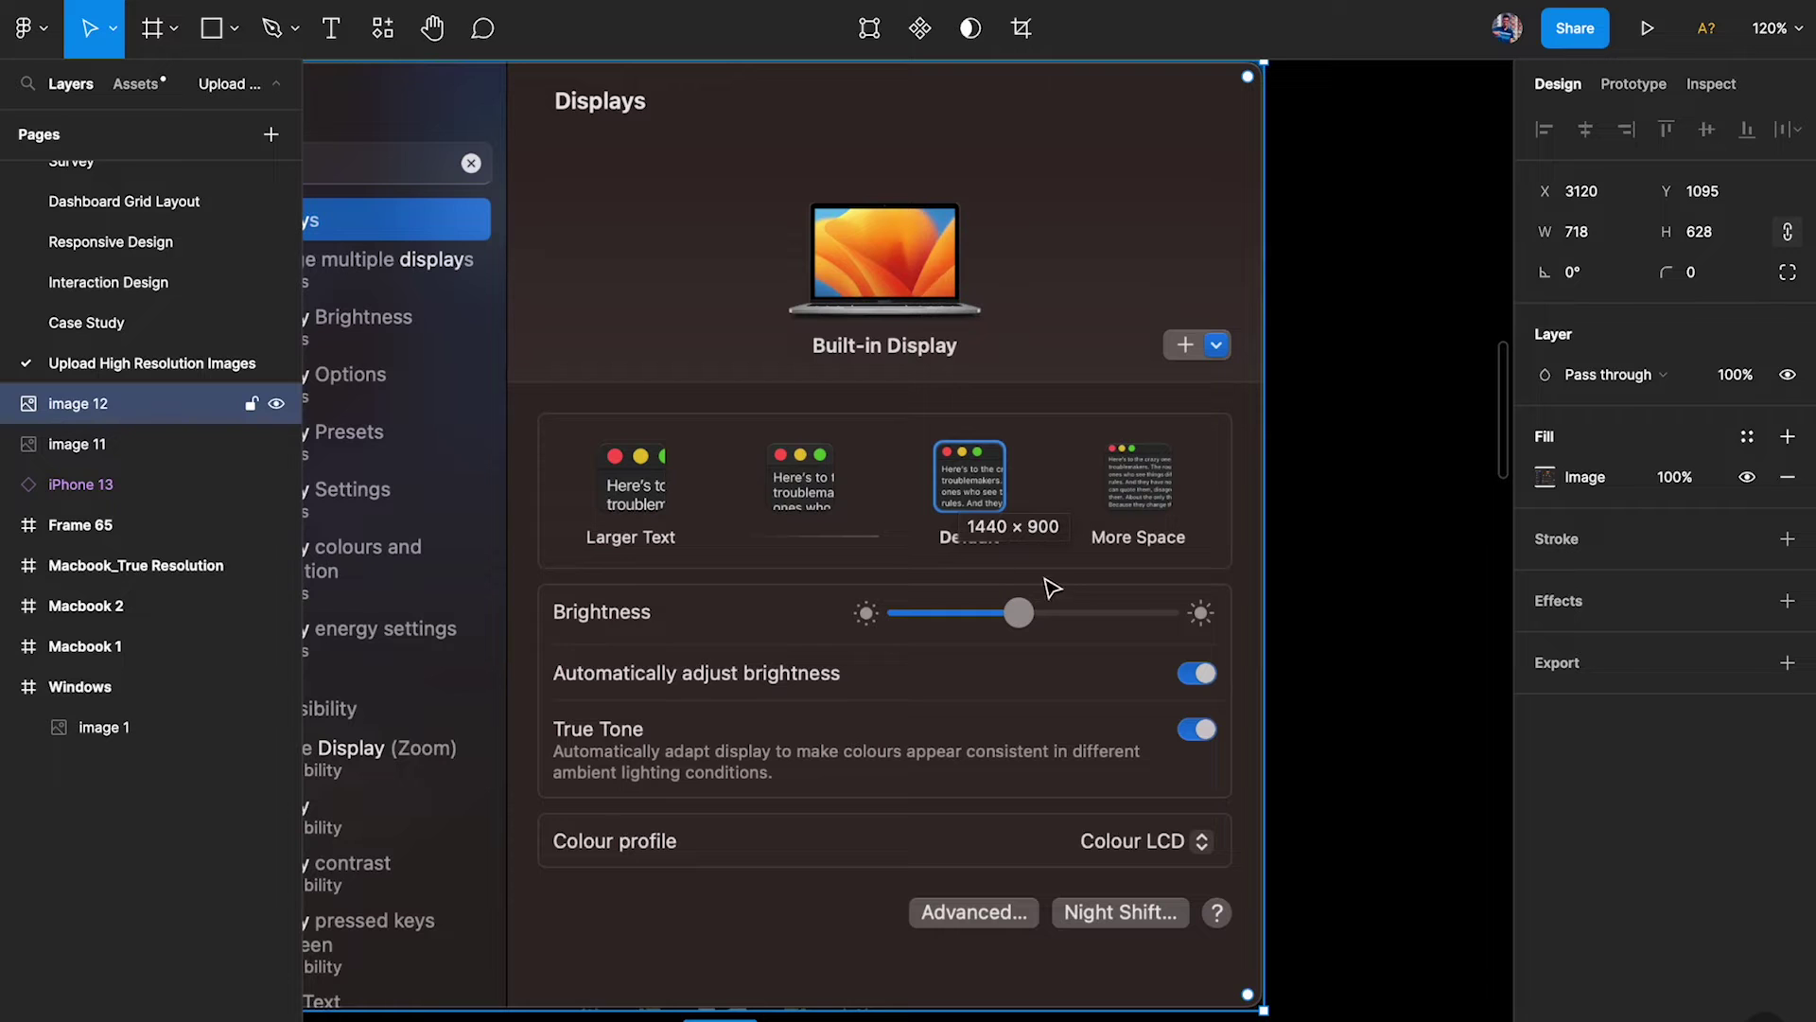
{"action": "scroll", "coordinate": [974, 516], "scroll_direction": "down", "scroll_amount": 10}
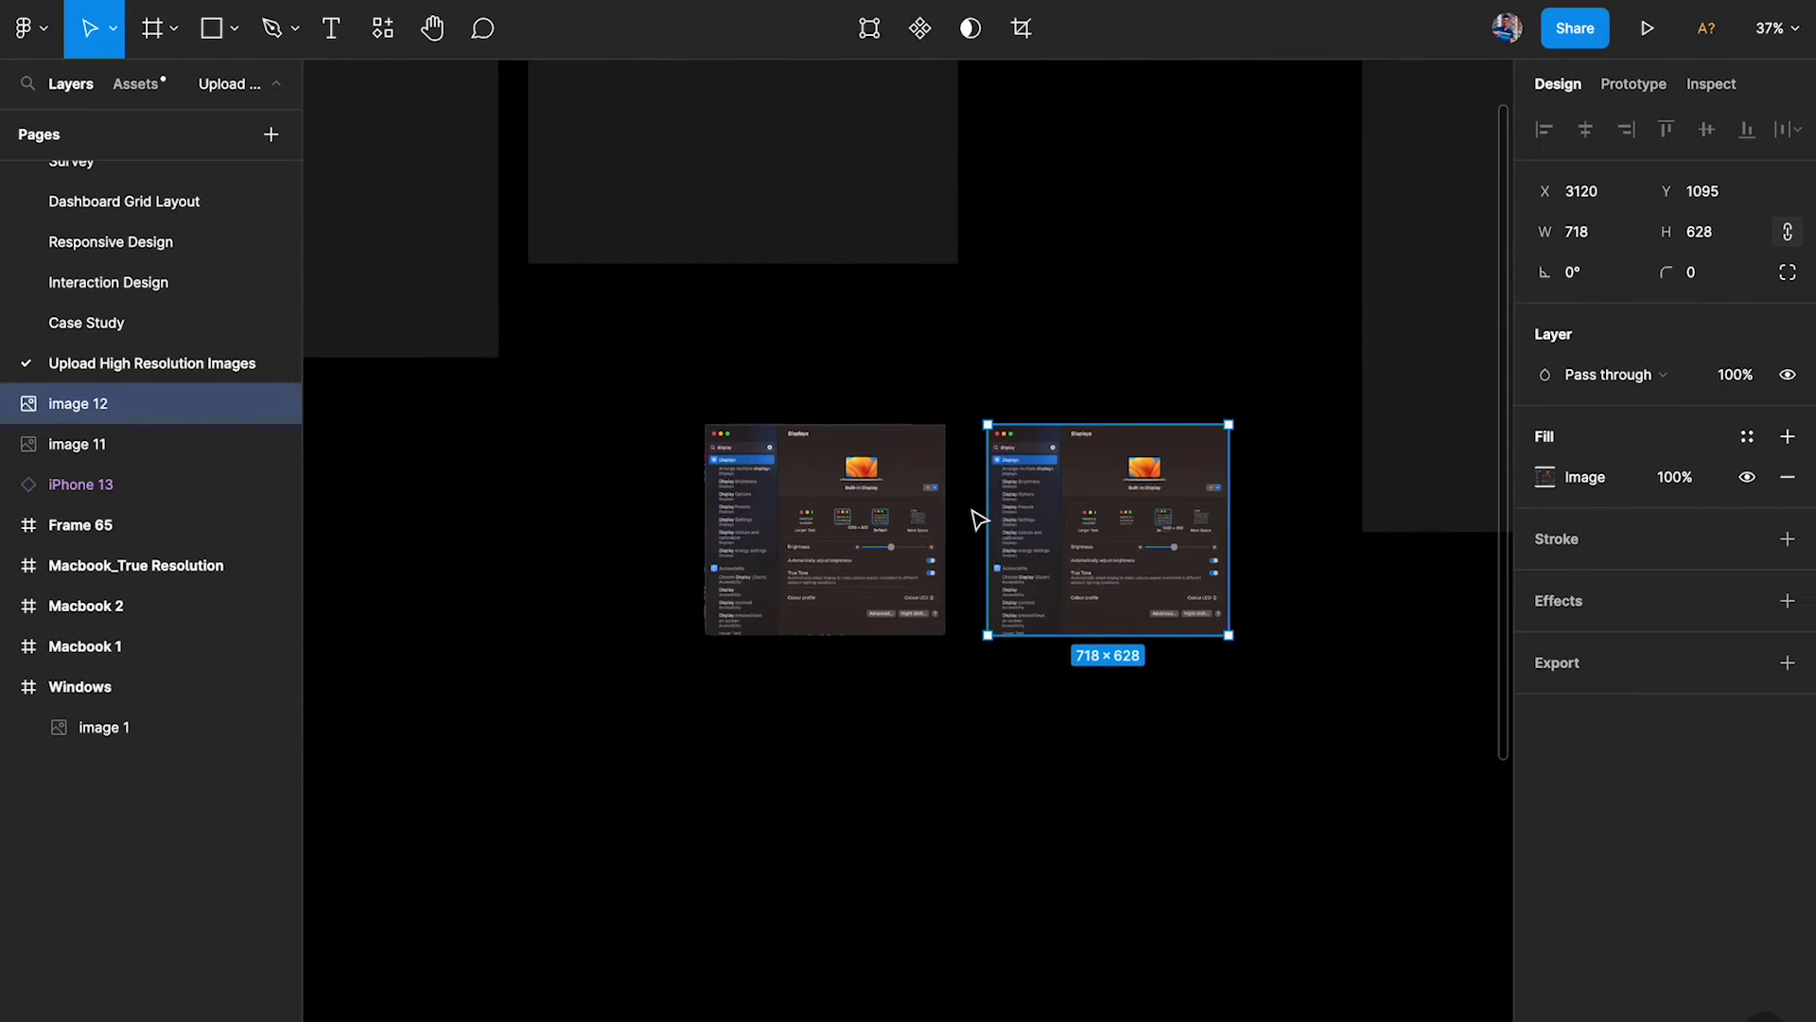
{"action": "left_click", "coordinate": [886, 546], "text": "shift"}
{"action": "scroll", "coordinate": [1052, 511], "scroll_direction": "up", "scroll_amount": 1}
{"action": "left_click_drag", "start_coordinate": [1058, 603], "coordinate": [1029, 49]}
Step: Move Macbook 1 and Macbook_True Resolution aside and place Macbook 2 next to Windows
{"action": "scroll", "coordinate": [927, 372], "scroll_direction": "up", "scroll_amount": 1}
{"action": "scroll", "coordinate": [928, 372], "scroll_direction": "right", "scroll_amount": 1}
{"action": "left_click", "coordinate": [706, 343]}
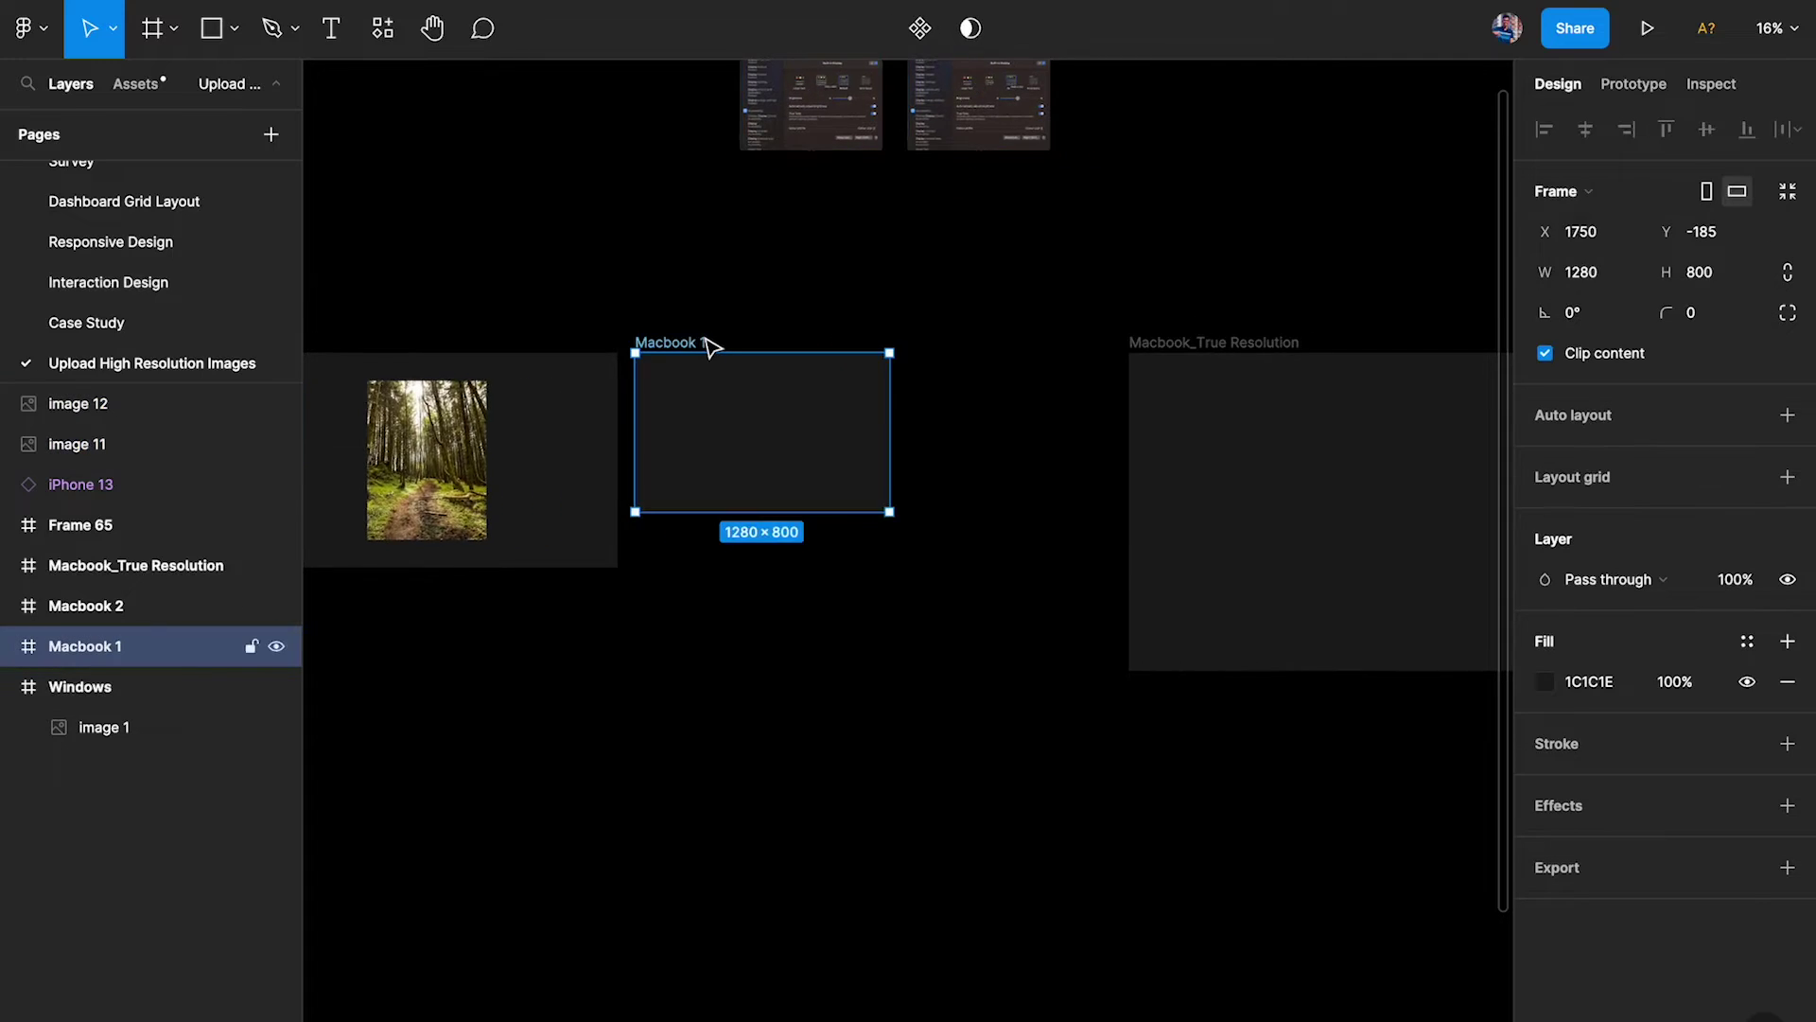
{"action": "scroll", "coordinate": [705, 343], "scroll_direction": "down", "scroll_amount": 3}
{"action": "left_click_drag", "start_coordinate": [711, 390], "coordinate": [1272, 118]}
{"action": "left_click_drag", "start_coordinate": [996, 338], "coordinate": [1283, 356]}
{"action": "scroll", "coordinate": [1283, 356], "scroll_direction": "left", "scroll_amount": 2}
{"action": "scroll", "coordinate": [1283, 356], "scroll_direction": "down", "scroll_amount": 1}
{"action": "left_click_drag", "start_coordinate": [1273, 470], "coordinate": [702, 471]}
{"action": "scroll", "coordinate": [703, 471], "scroll_direction": "up", "scroll_amount": 6}
Step: Rename the Macbook 2 frame to 'Macbook'
{"action": "double_click", "coordinate": [563, 473]}
{"action": "key", "text": "Right"}
{"action": "key", "text": "BackSpace"}
{"action": "key", "text": "BackSpace"}
{"action": "key", "text": "Return"}
Step: Paste a copy of the forest image from the Windows frame into the Macbook frame
{"action": "left_click", "coordinate": [719, 402]}
{"action": "scroll", "coordinate": [719, 402], "scroll_direction": "down", "scroll_amount": 3}
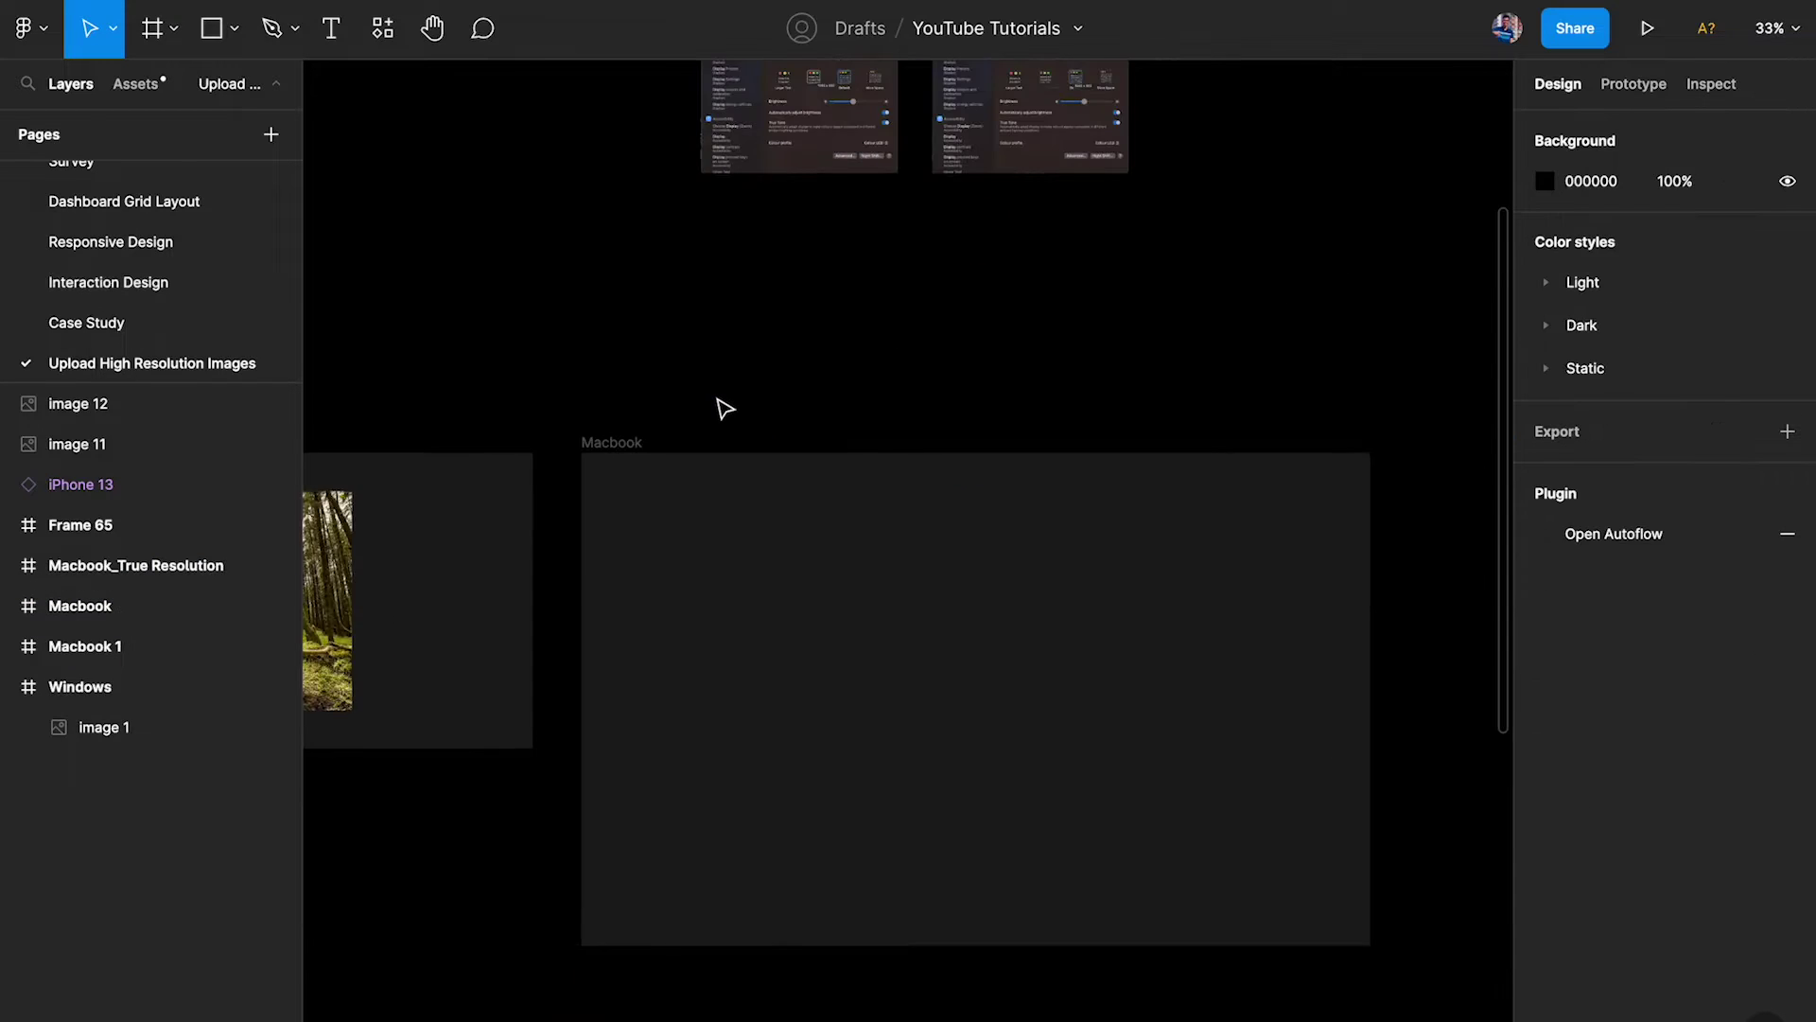
{"action": "scroll", "coordinate": [719, 402], "scroll_direction": "left", "scroll_amount": 3}
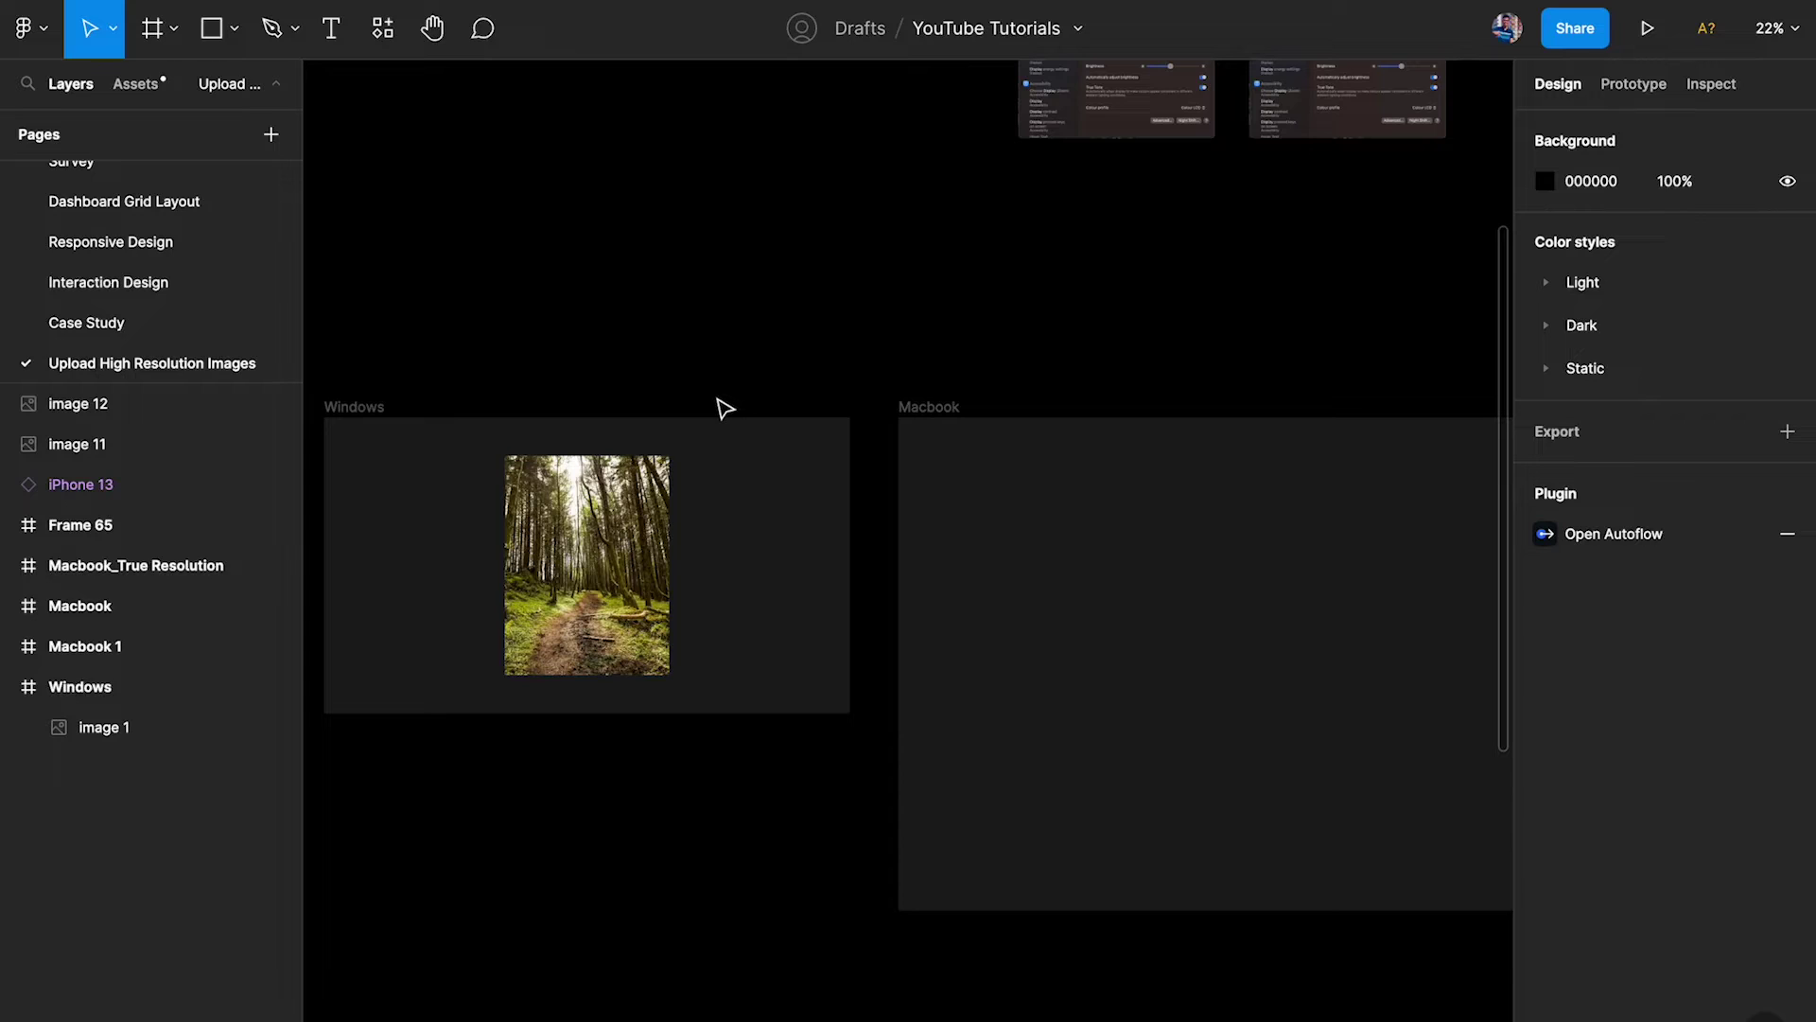
{"action": "left_click", "coordinate": [579, 545]}
{"action": "scroll", "coordinate": [544, 541], "scroll_direction": "up", "scroll_amount": 3}
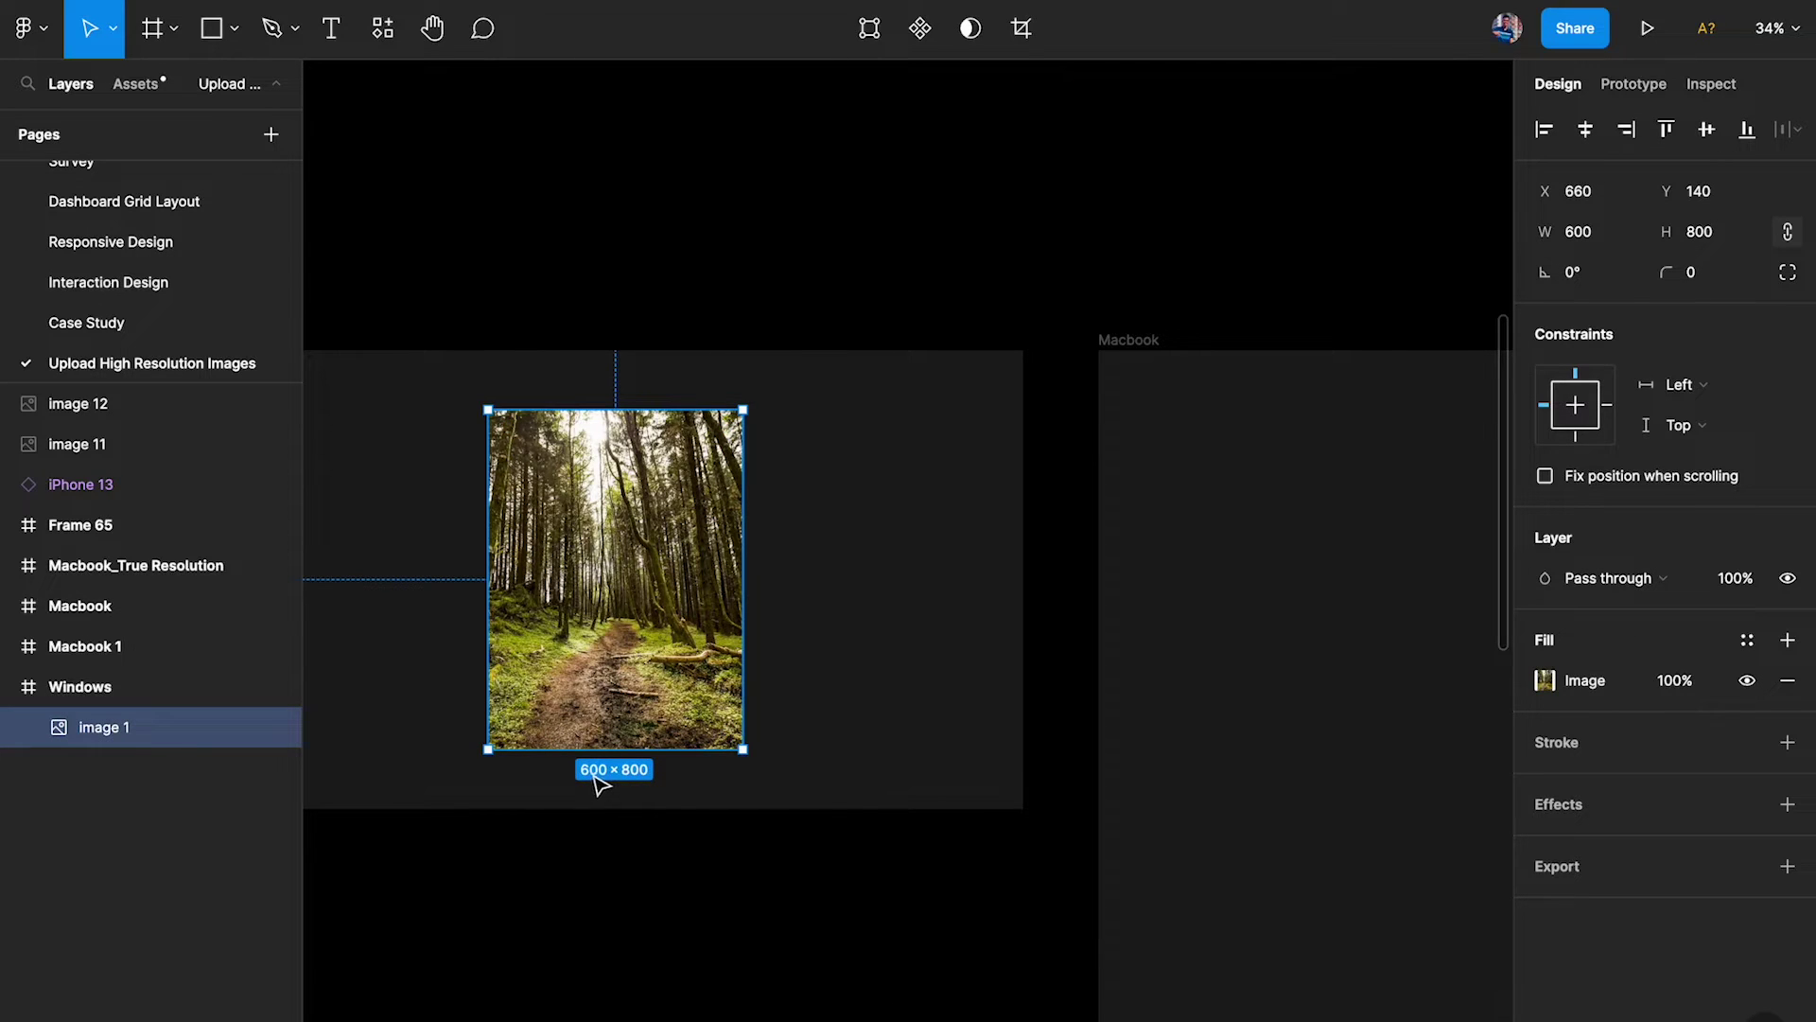
{"action": "scroll", "coordinate": [576, 478], "scroll_direction": "left", "scroll_amount": 5}
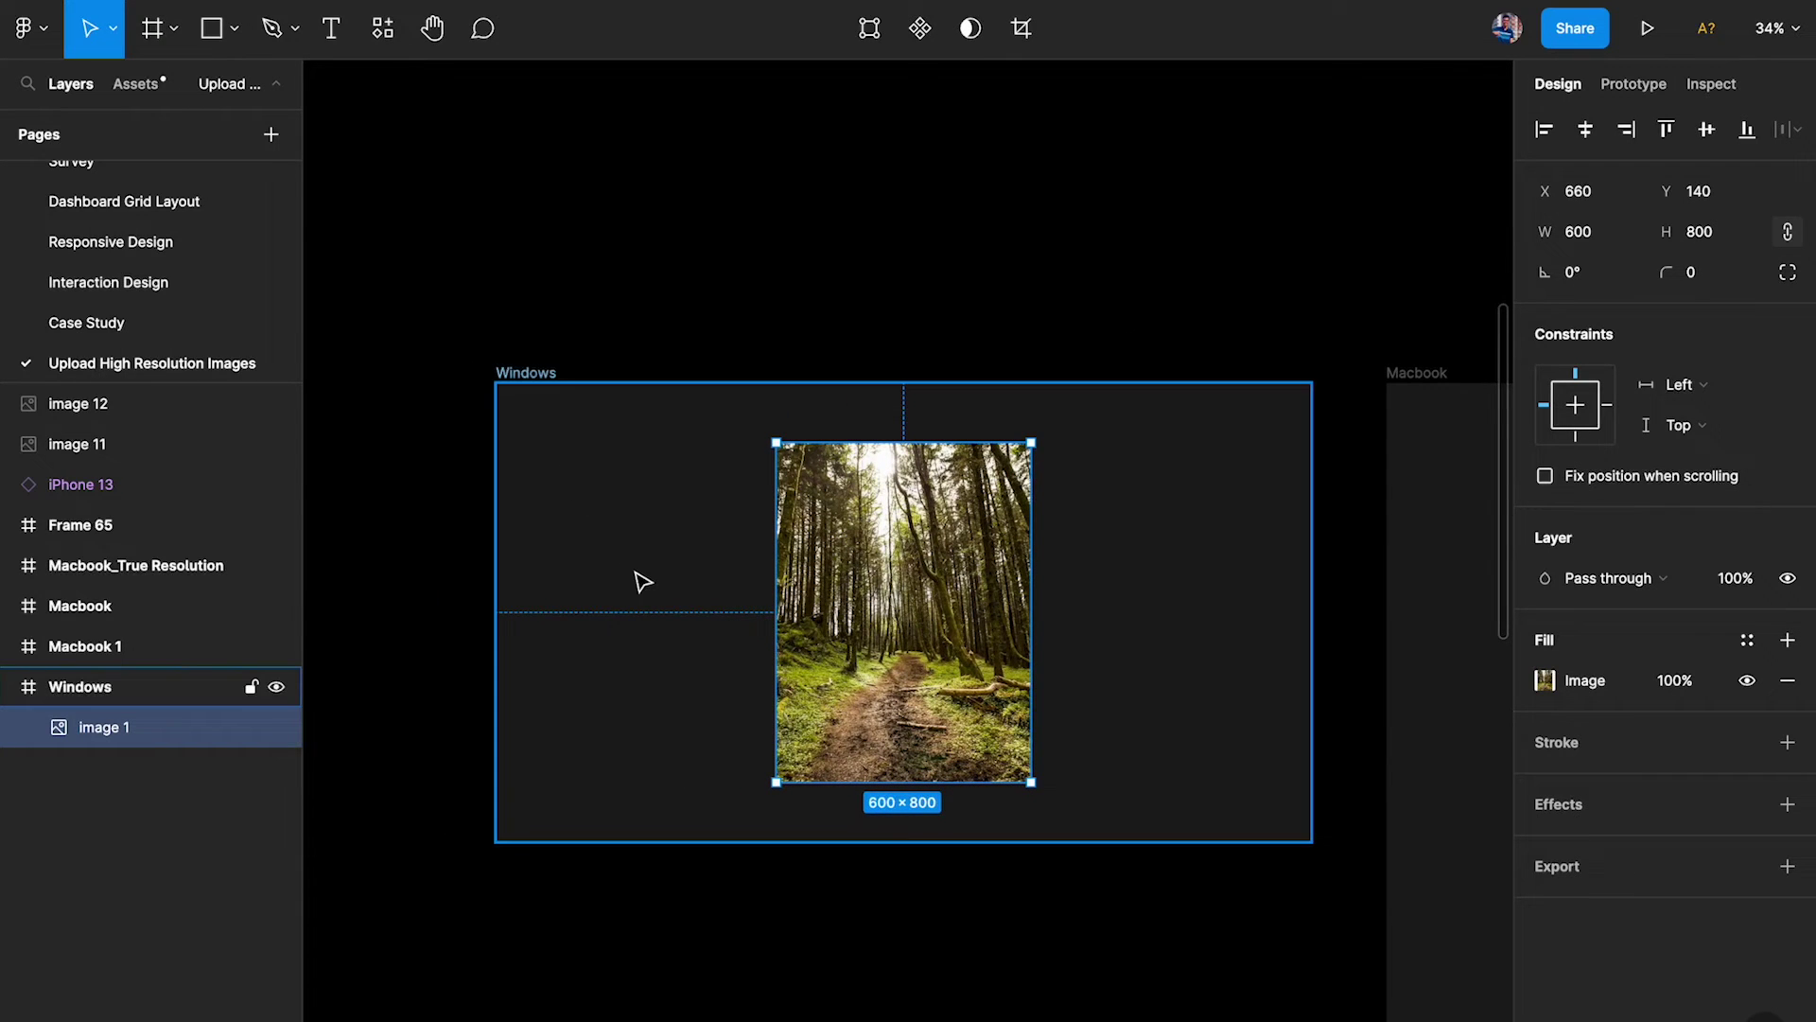
{"action": "scroll", "coordinate": [635, 571], "scroll_direction": "right", "scroll_amount": 10}
{"action": "left_click", "coordinate": [620, 387]}
{"action": "key", "text": "ctrl+v"}
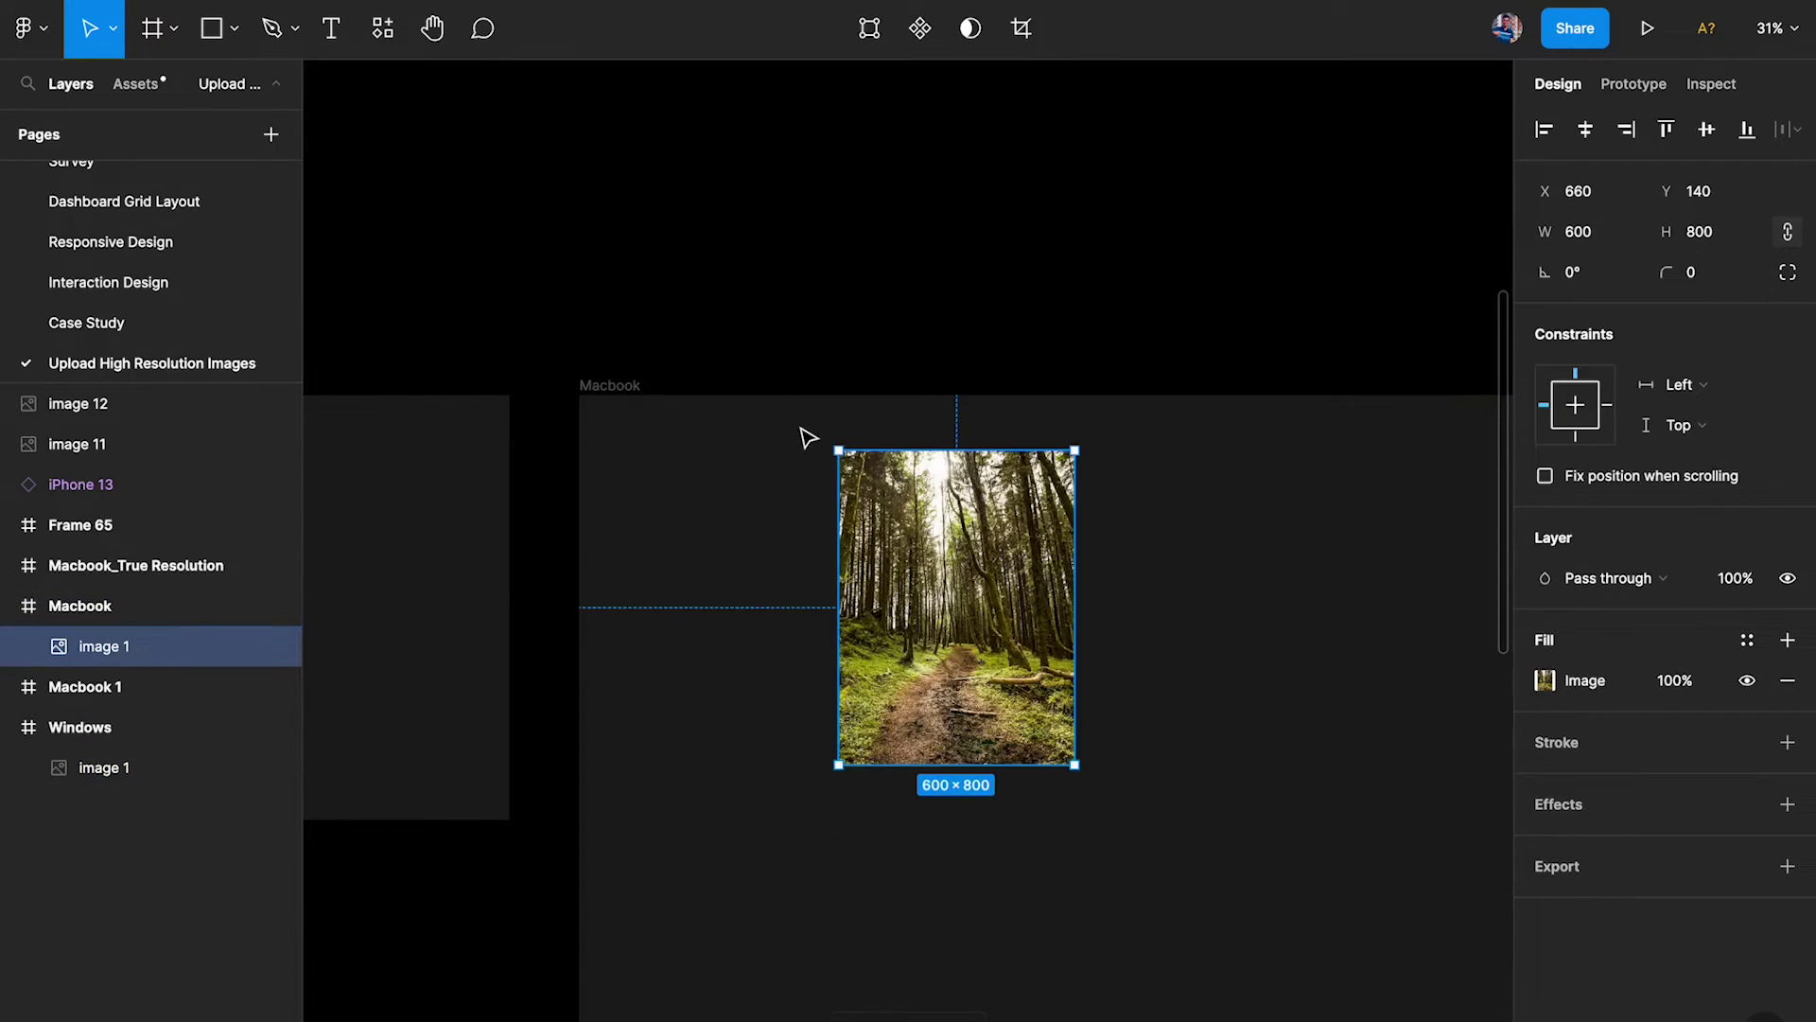
Step: Centre the pasted image horizontally and vertically within the Macbook frame
{"action": "scroll", "coordinate": [805, 431], "scroll_direction": "down", "scroll_amount": 4}
{"action": "left_click", "coordinate": [1586, 130]}
{"action": "left_click", "coordinate": [1705, 129]}
{"action": "left_click", "coordinate": [1268, 750]}
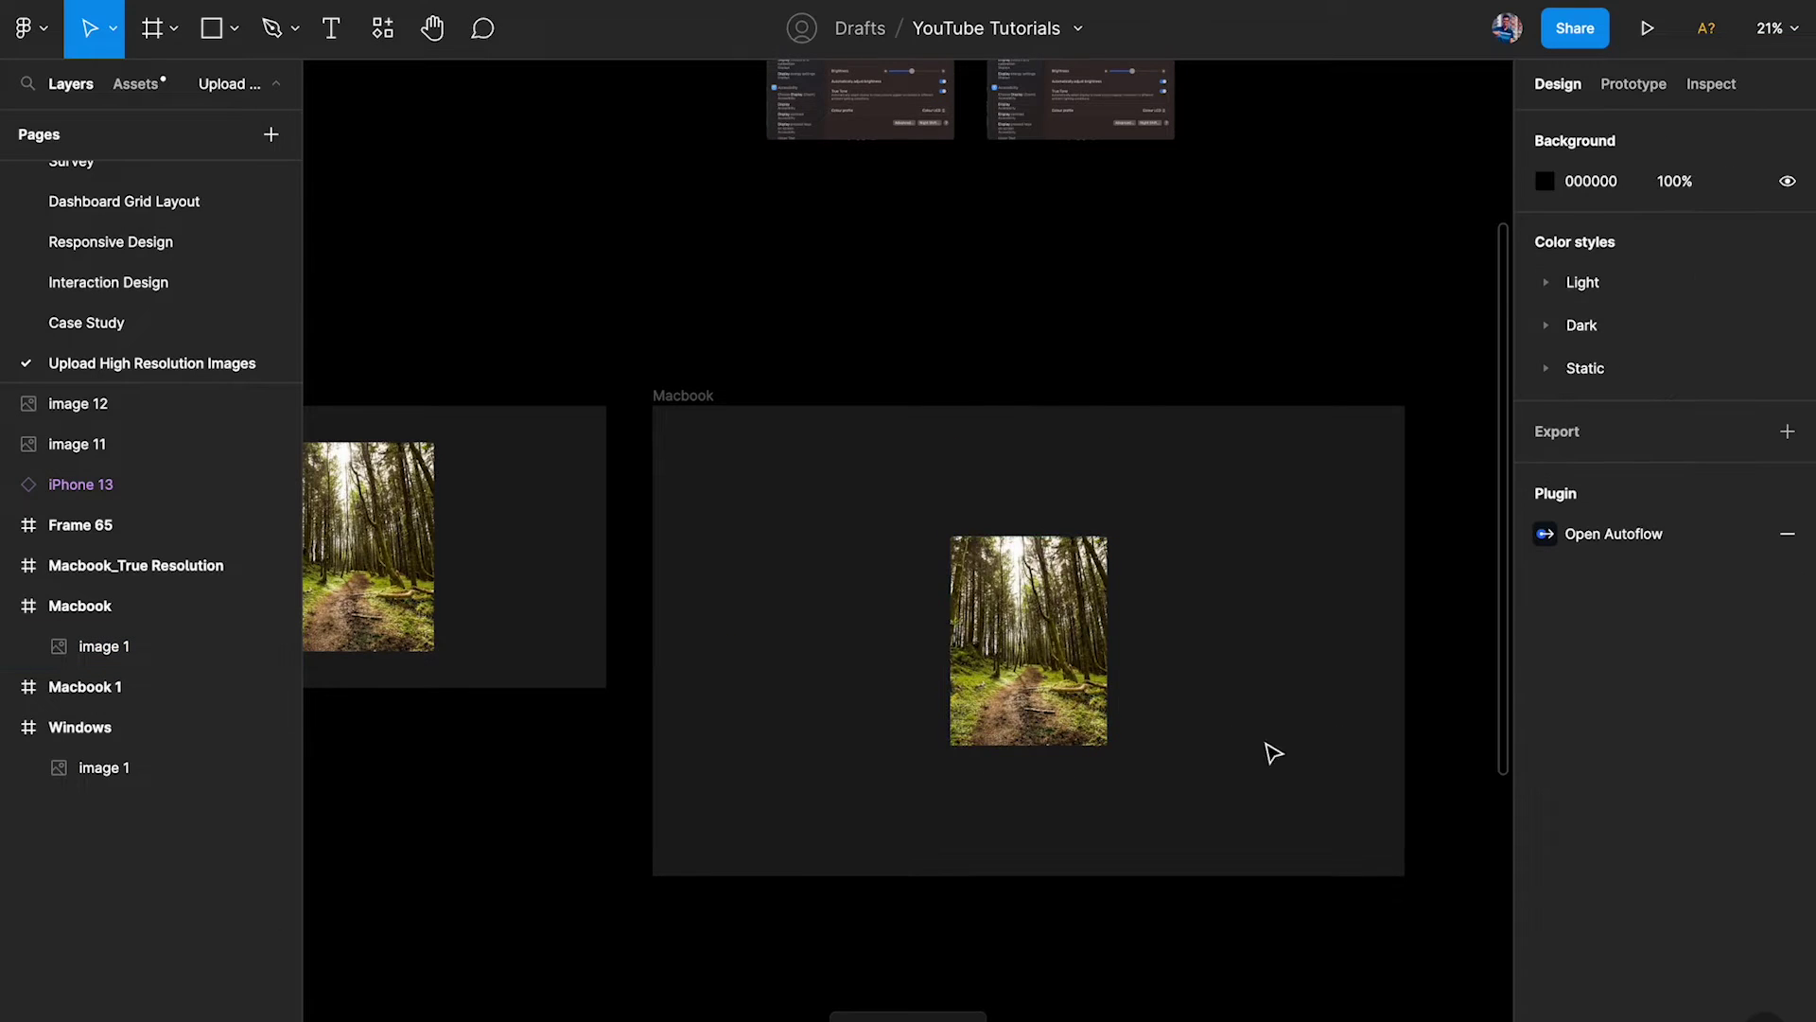
Step: Select the pasted image in the Macbook frame and begin editing its width
{"action": "scroll", "coordinate": [1220, 734], "scroll_direction": "up", "scroll_amount": 3}
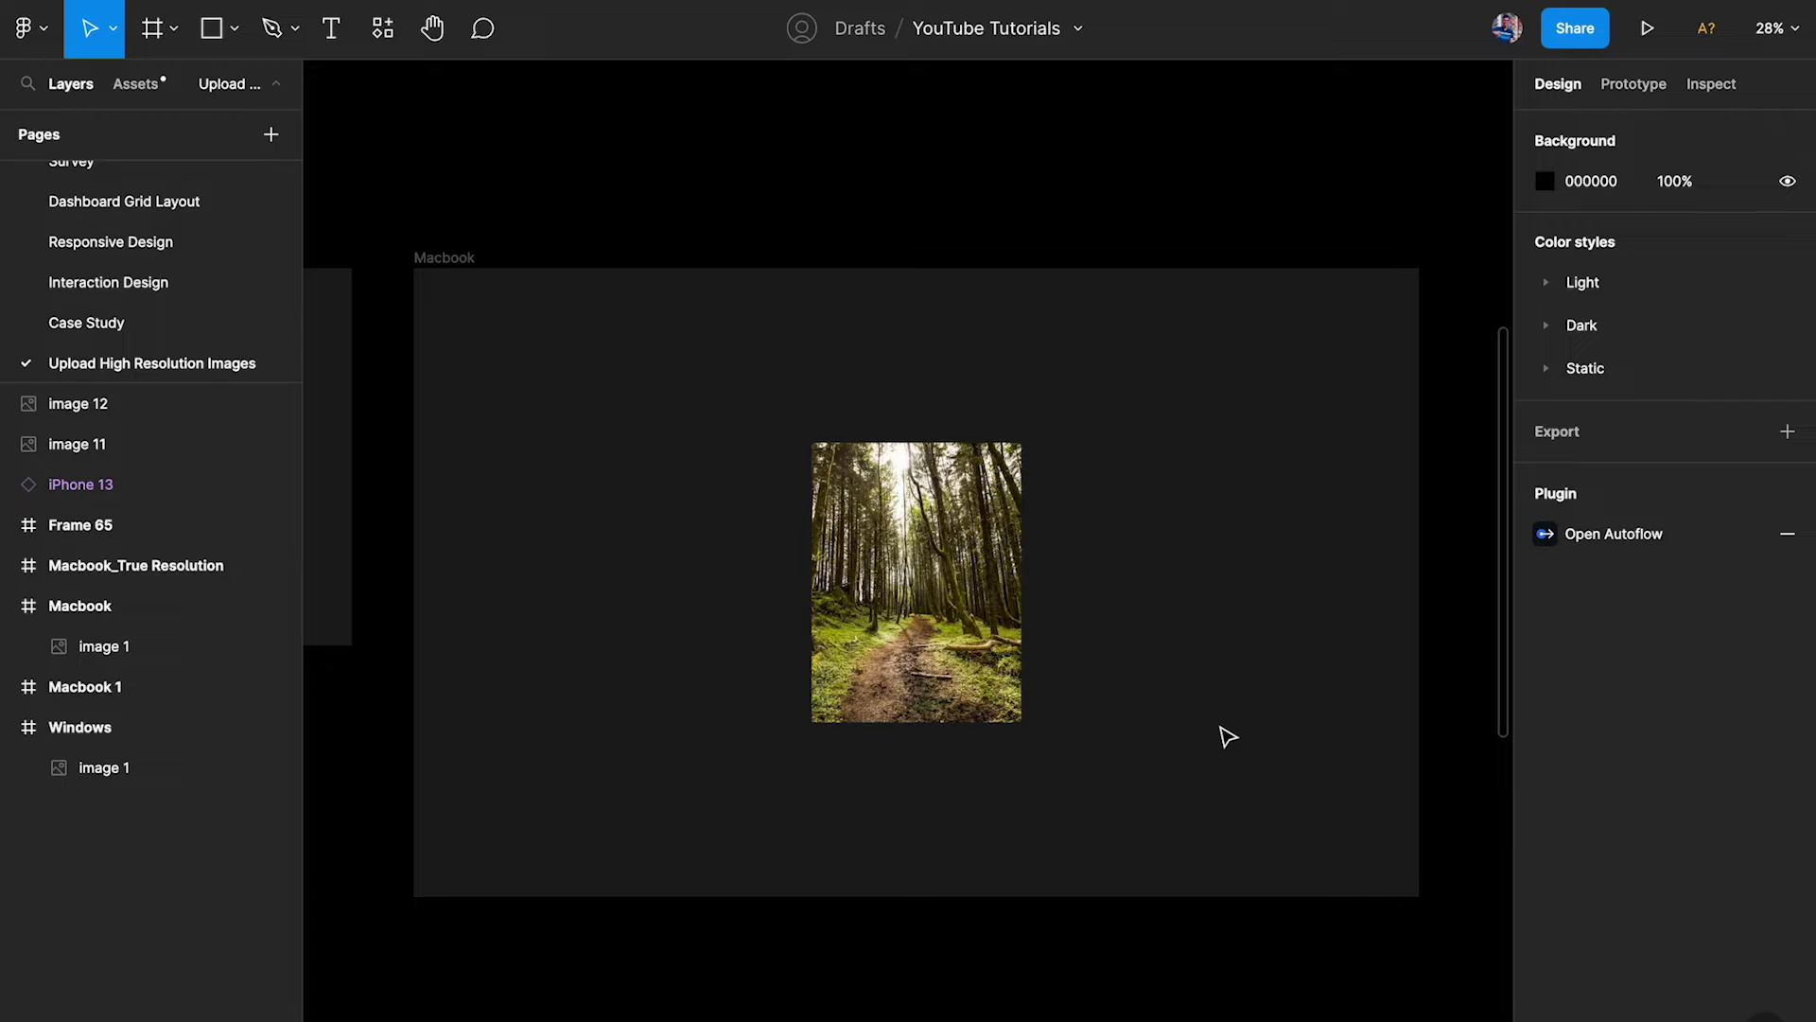
{"action": "scroll", "coordinate": [1220, 734], "scroll_direction": "left", "scroll_amount": 10}
{"action": "left_click", "coordinate": [1124, 530]}
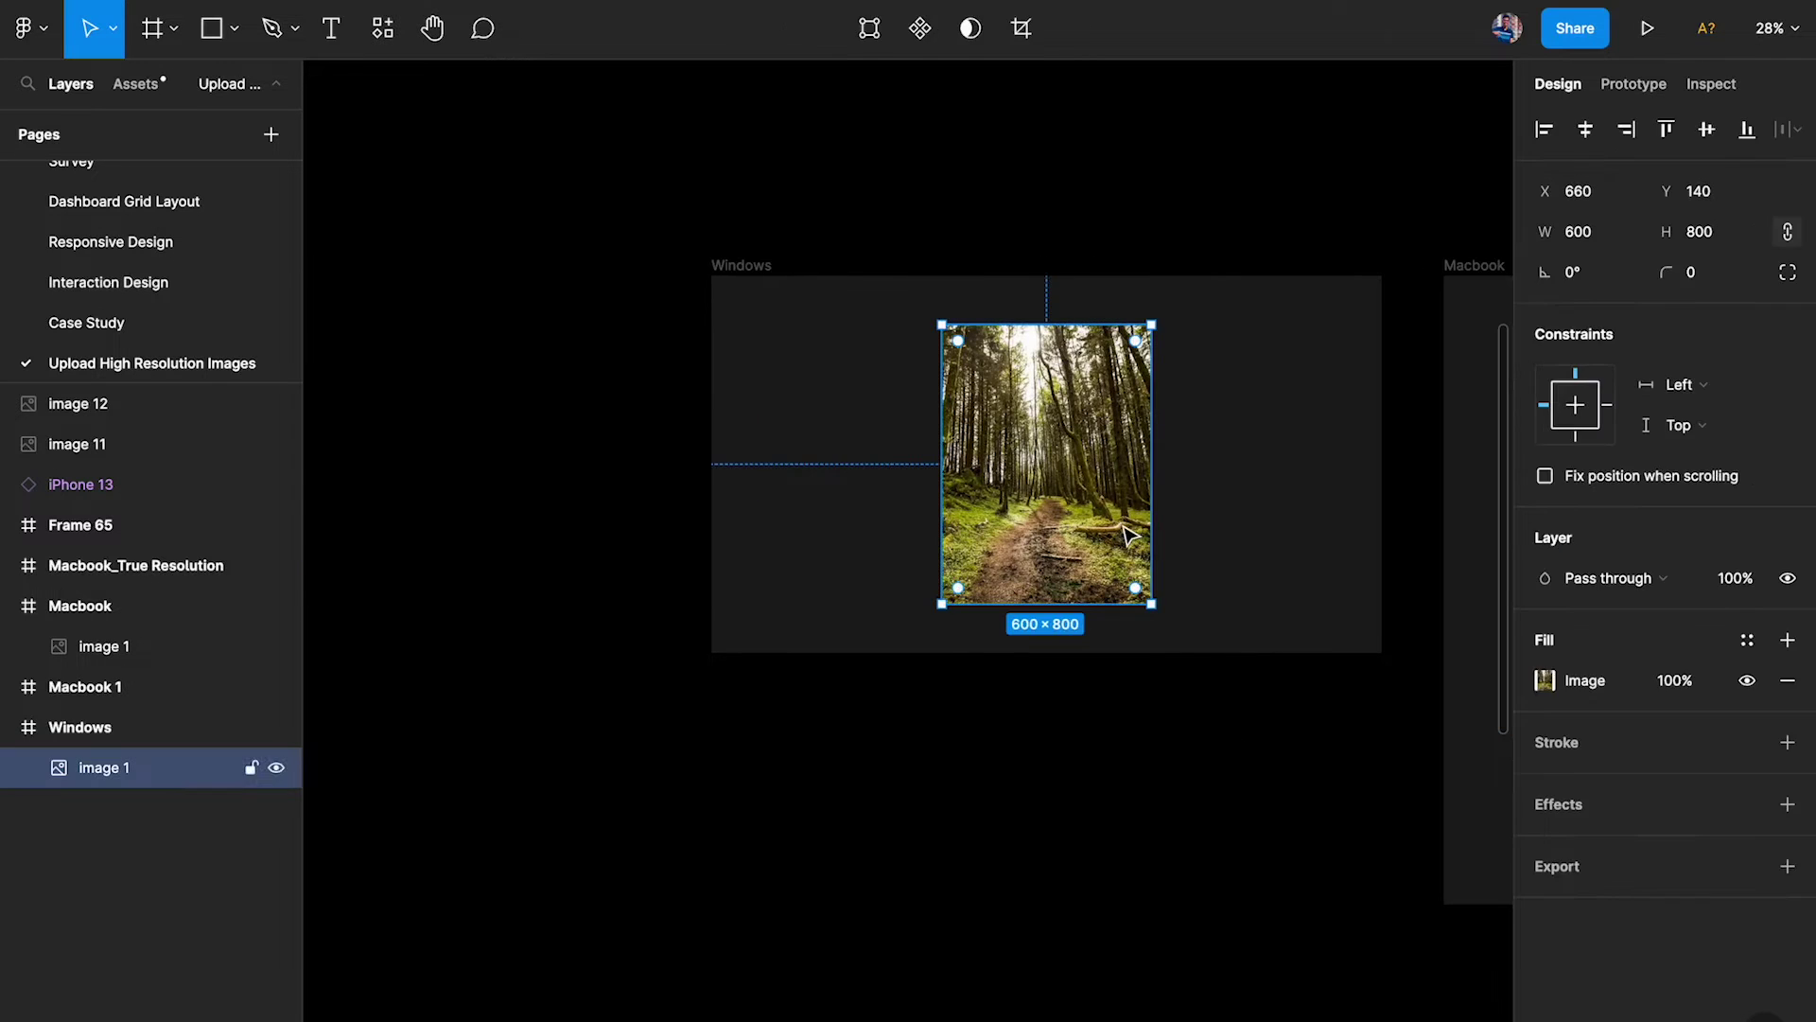
{"action": "left_click", "coordinate": [1238, 409]}
{"action": "scroll", "coordinate": [1236, 410], "scroll_direction": "right", "scroll_amount": 2}
{"action": "scroll", "coordinate": [1309, 414], "scroll_direction": "right", "scroll_amount": 8}
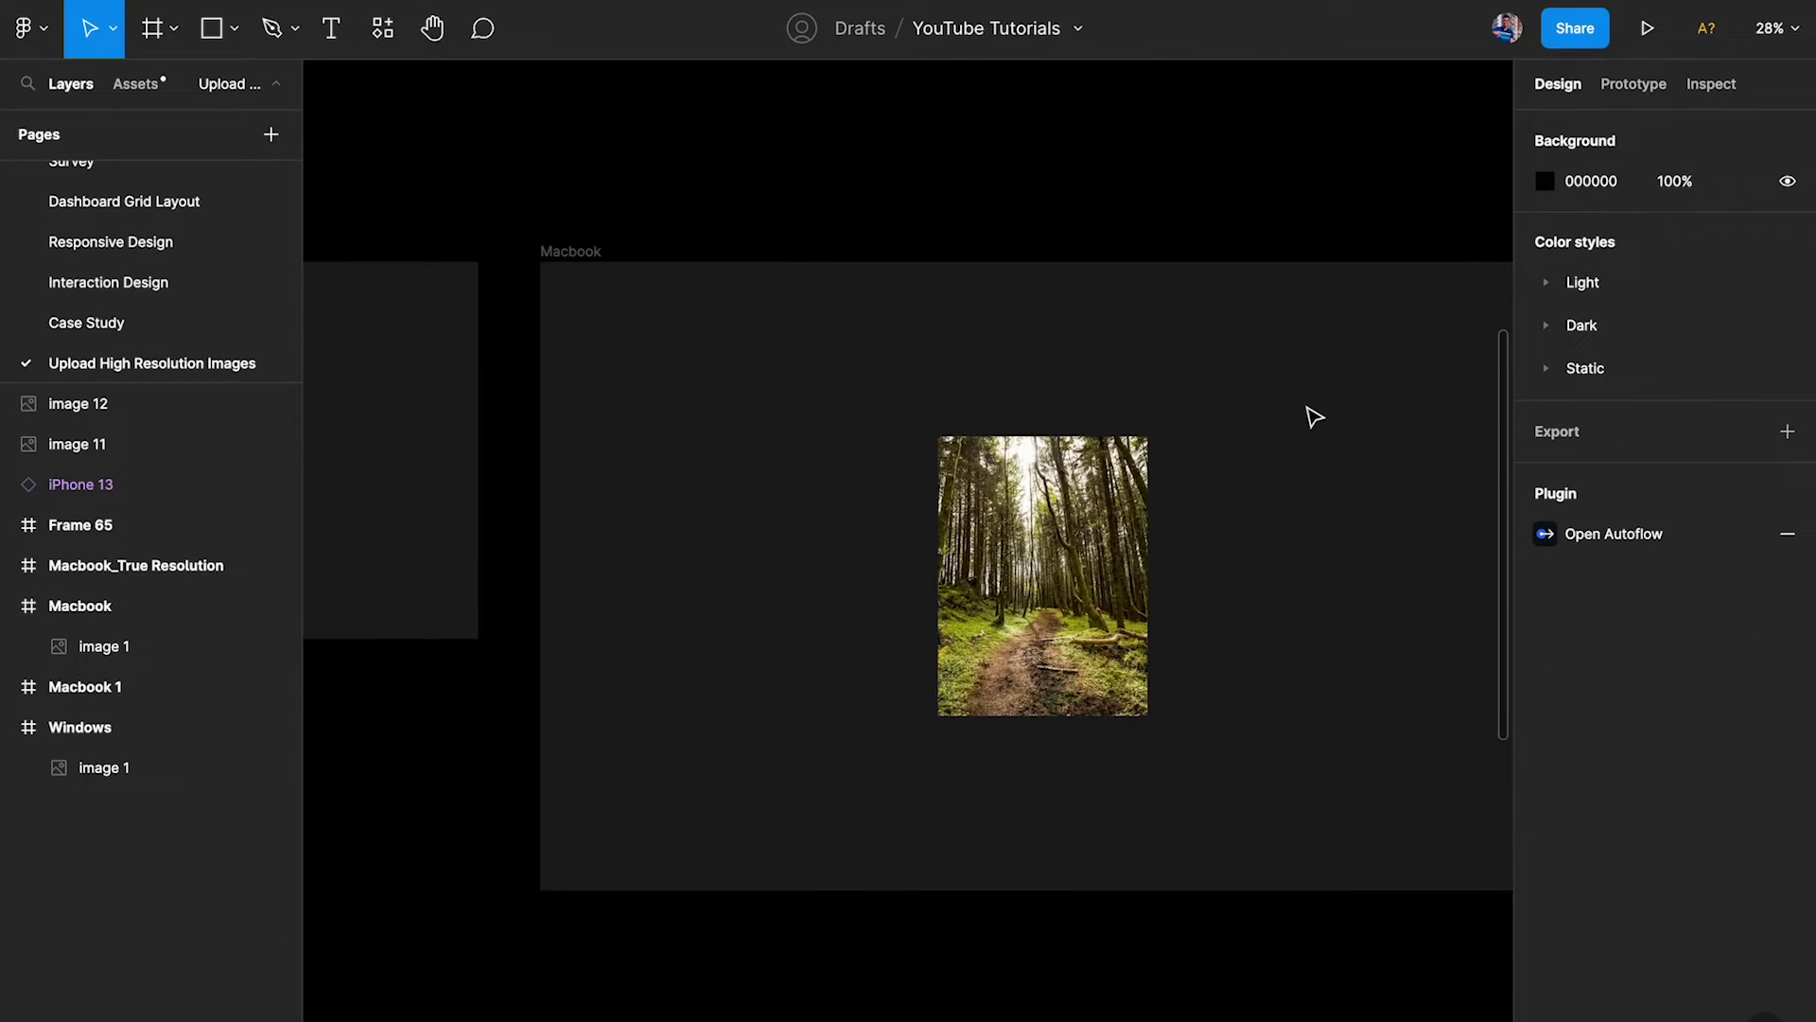
{"action": "left_click", "coordinate": [1050, 518]}
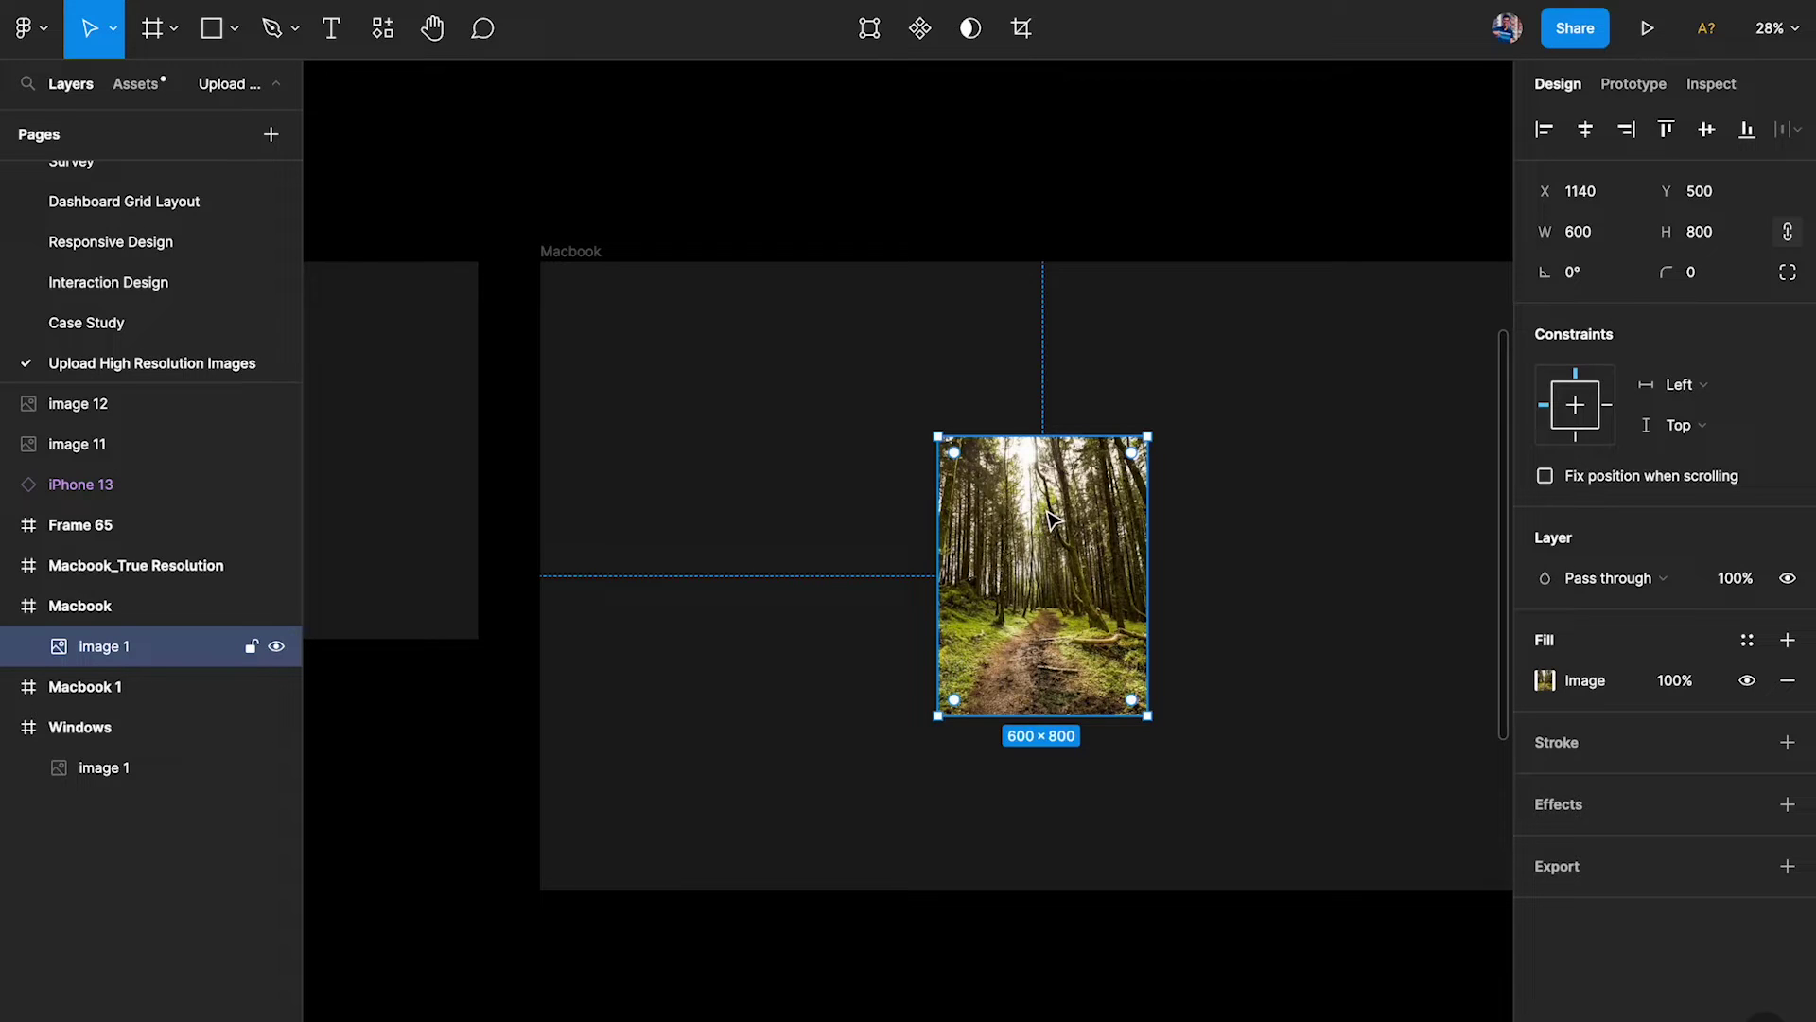
{"action": "left_click", "coordinate": [1609, 233]}
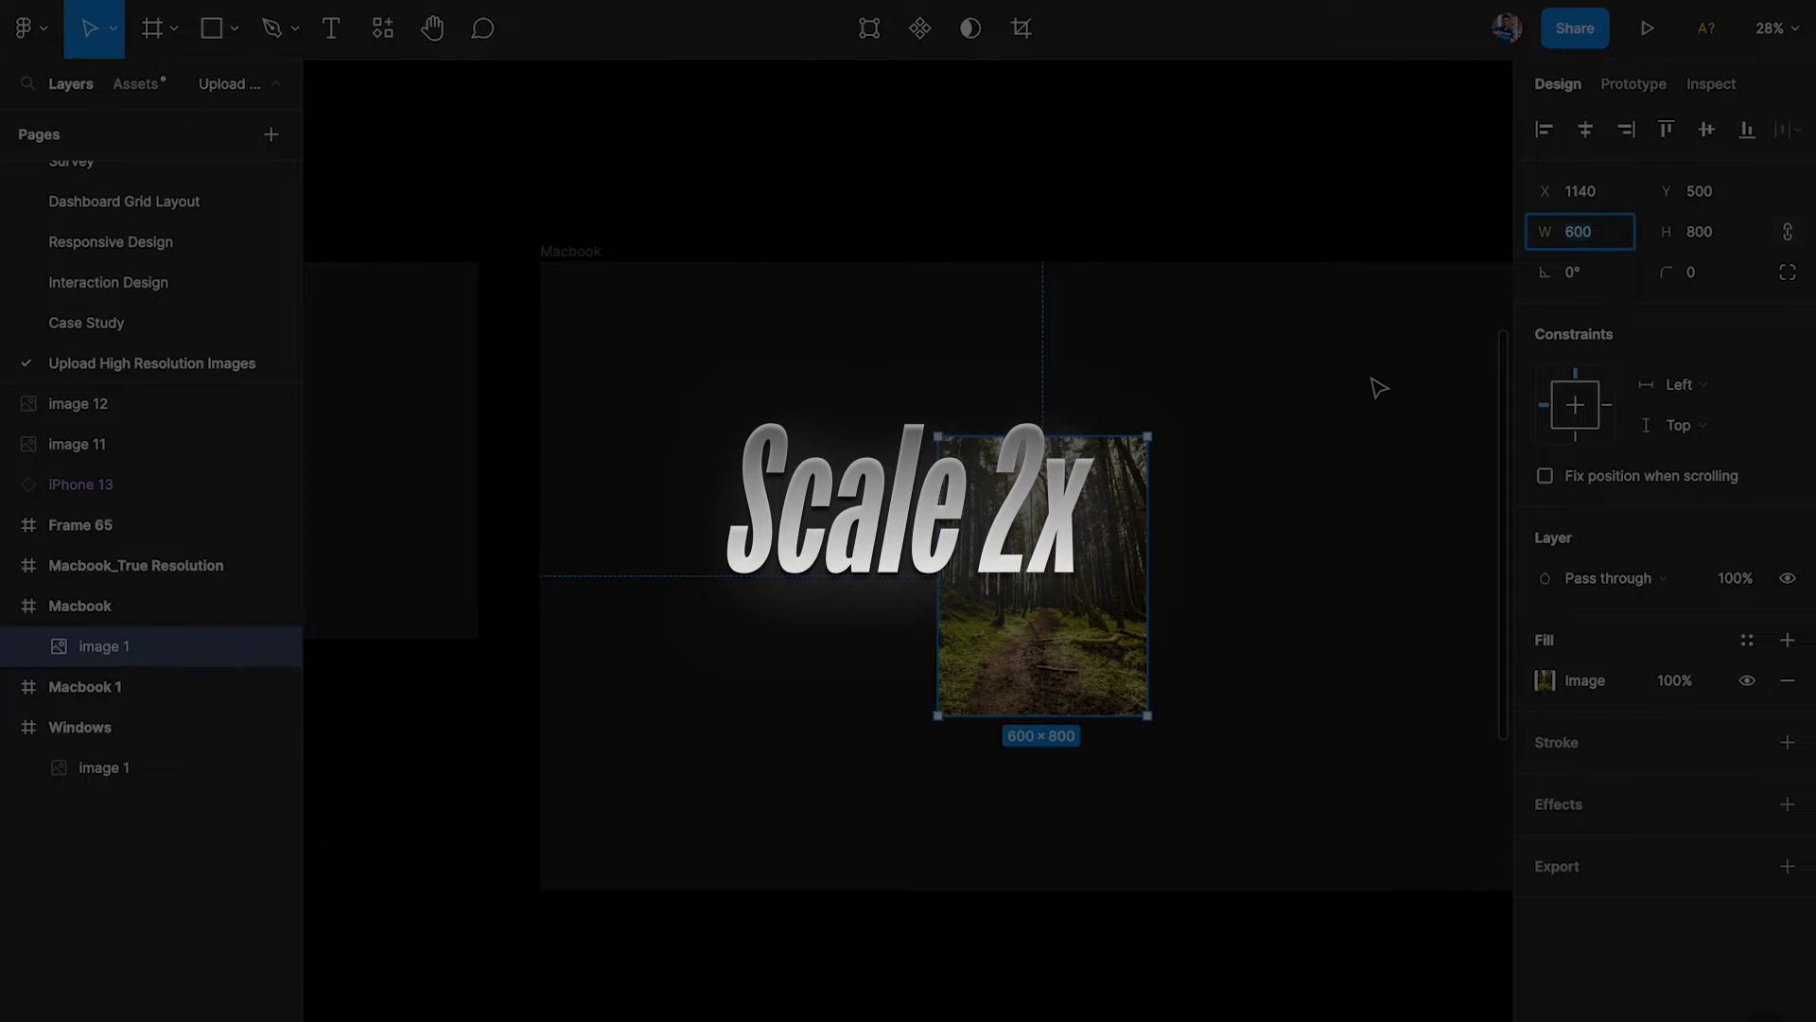
Step: Double the forest image to 1200×1600 and centre it in the Macbook frame
{"action": "scroll", "coordinate": [1373, 379], "scroll_direction": "down", "scroll_amount": 4}
{"action": "scroll", "coordinate": [1373, 379], "scroll_direction": "right", "scroll_amount": 2}
{"action": "scroll", "coordinate": [1372, 380], "scroll_direction": "right", "scroll_amount": 10}
{"action": "scroll", "coordinate": [1373, 379], "scroll_direction": "down", "scroll_amount": 2}
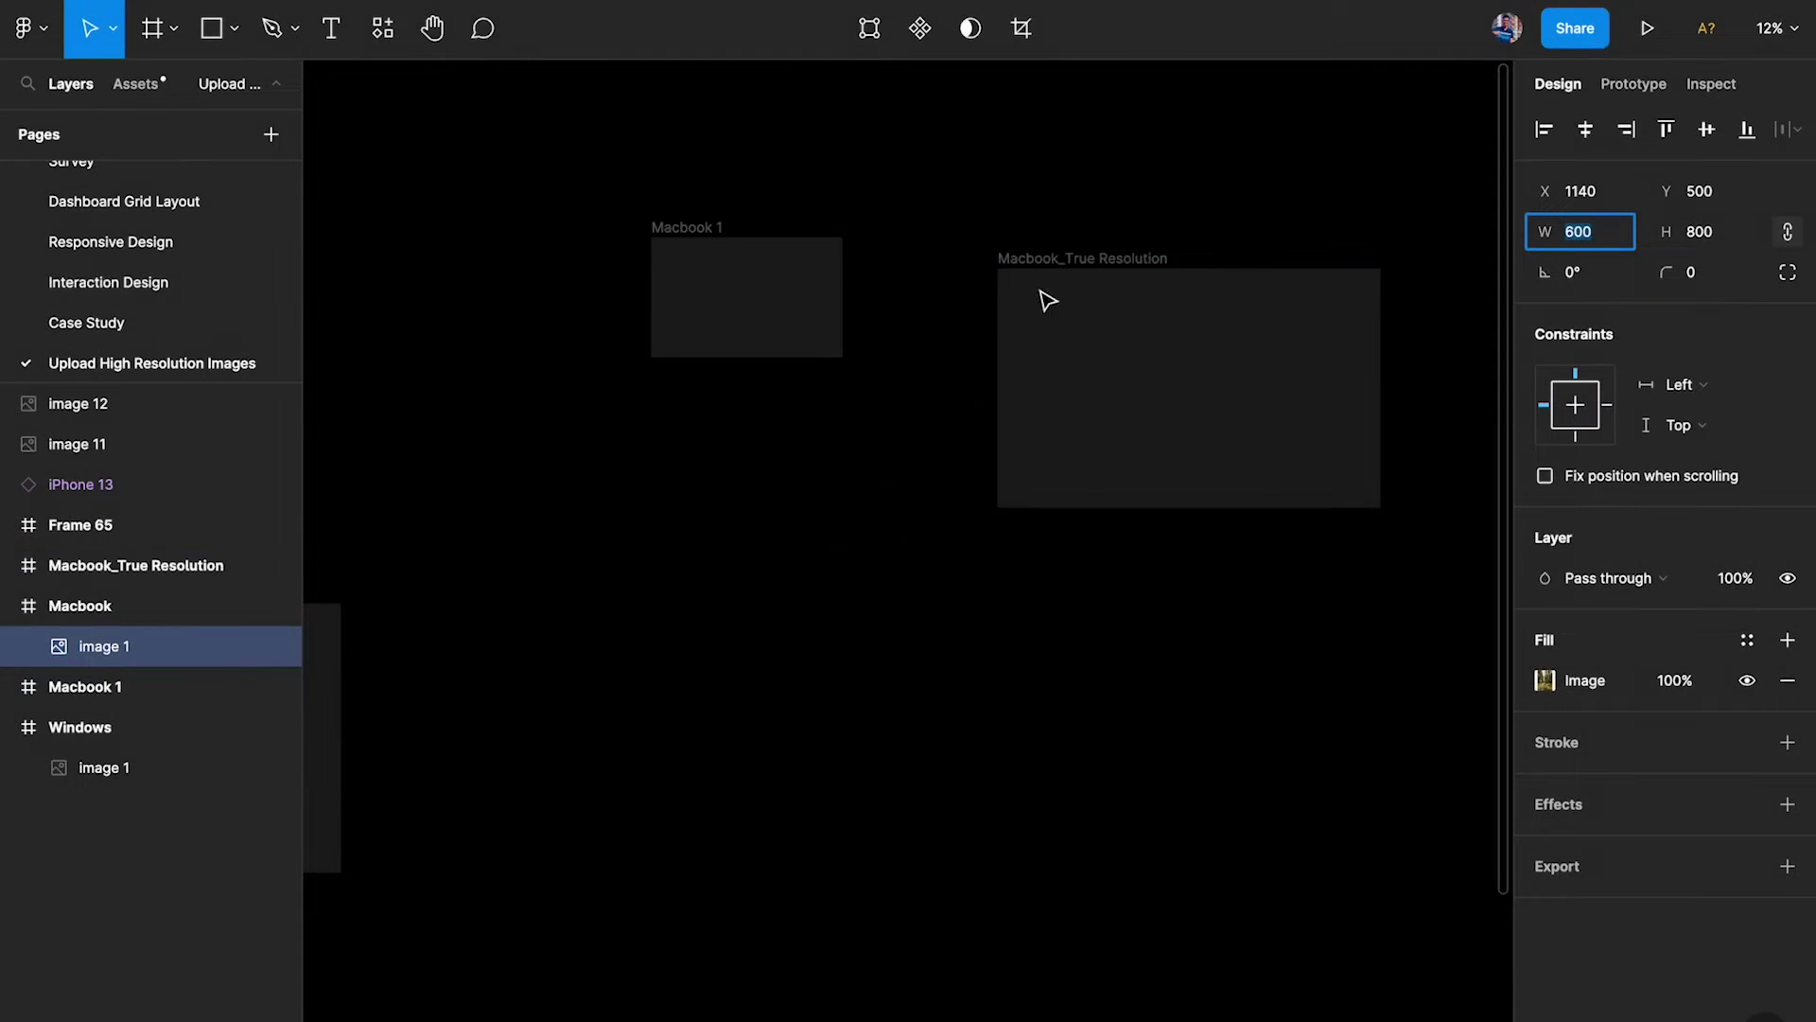
{"action": "scroll", "coordinate": [729, 412], "scroll_direction": "left", "scroll_amount": 5}
{"action": "scroll", "coordinate": [539, 668], "scroll_direction": "up", "scroll_amount": 5}
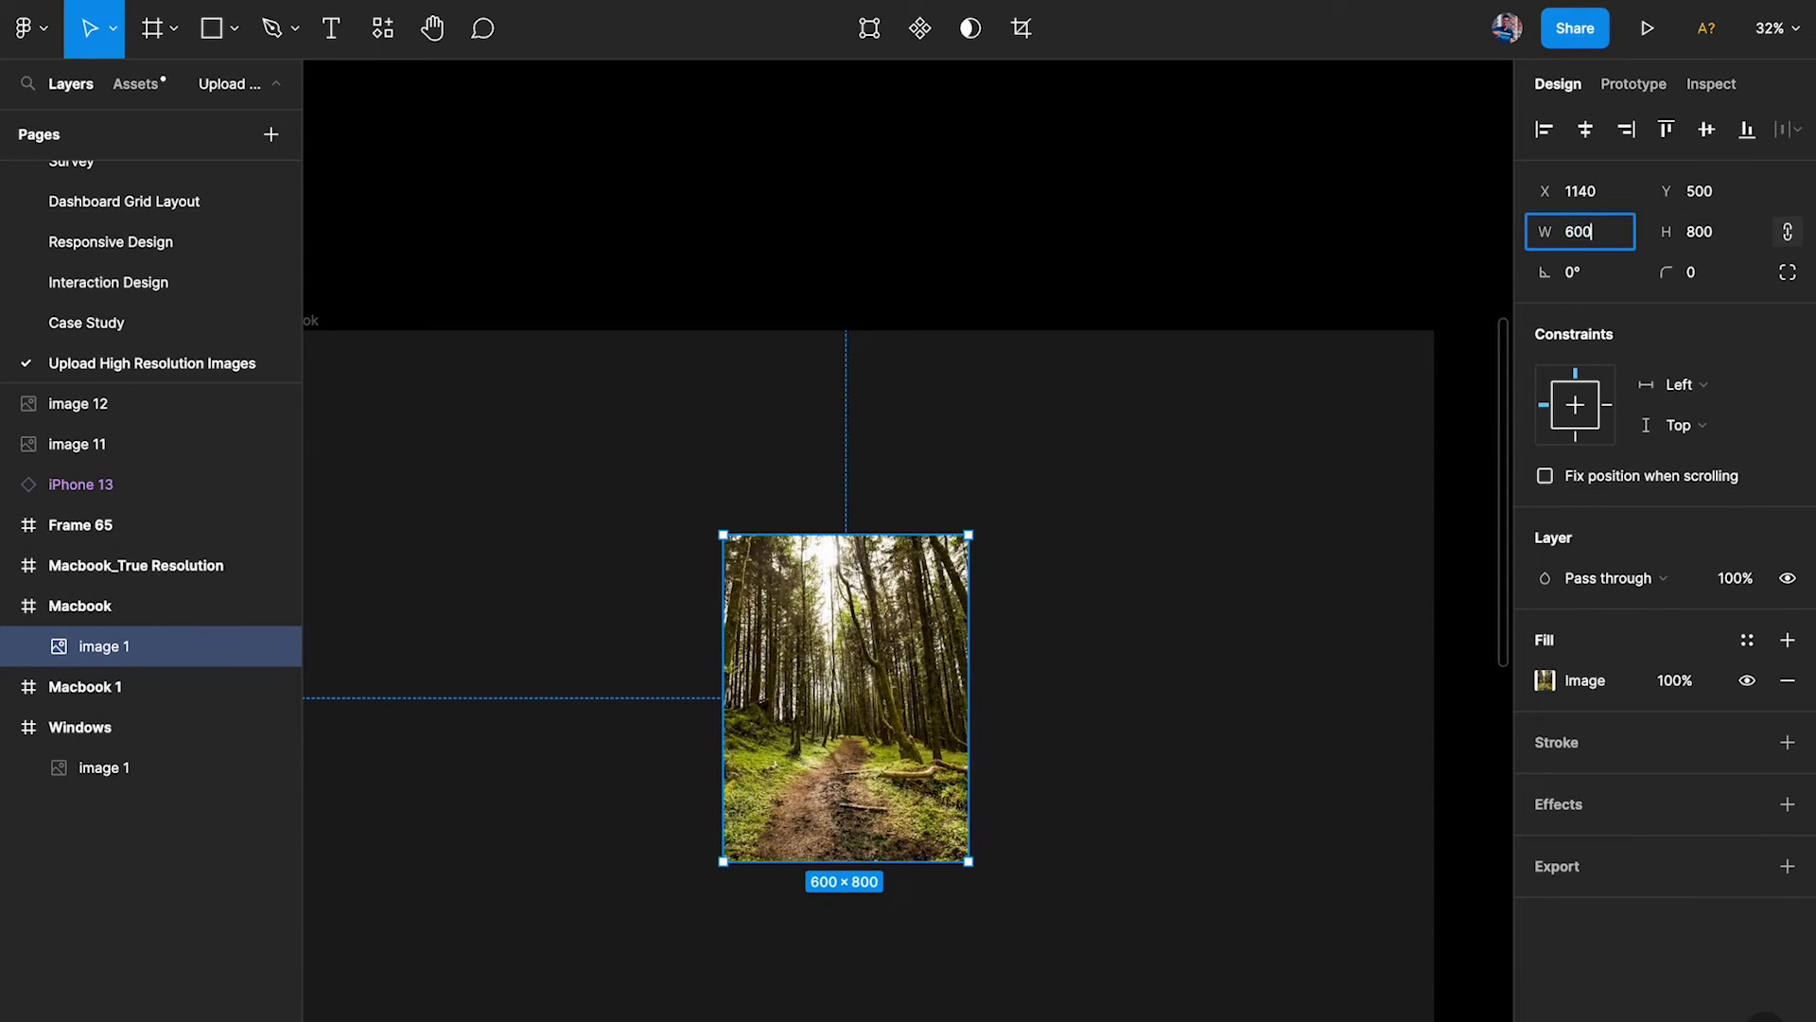
{"action": "type", "text": "2"}
{"action": "key", "text": "Return"}
{"action": "left_click_drag", "start_coordinate": [1098, 673], "coordinate": [916, 530]}
{"action": "left_click", "coordinate": [1585, 129]}
{"action": "left_click", "coordinate": [1707, 129]}
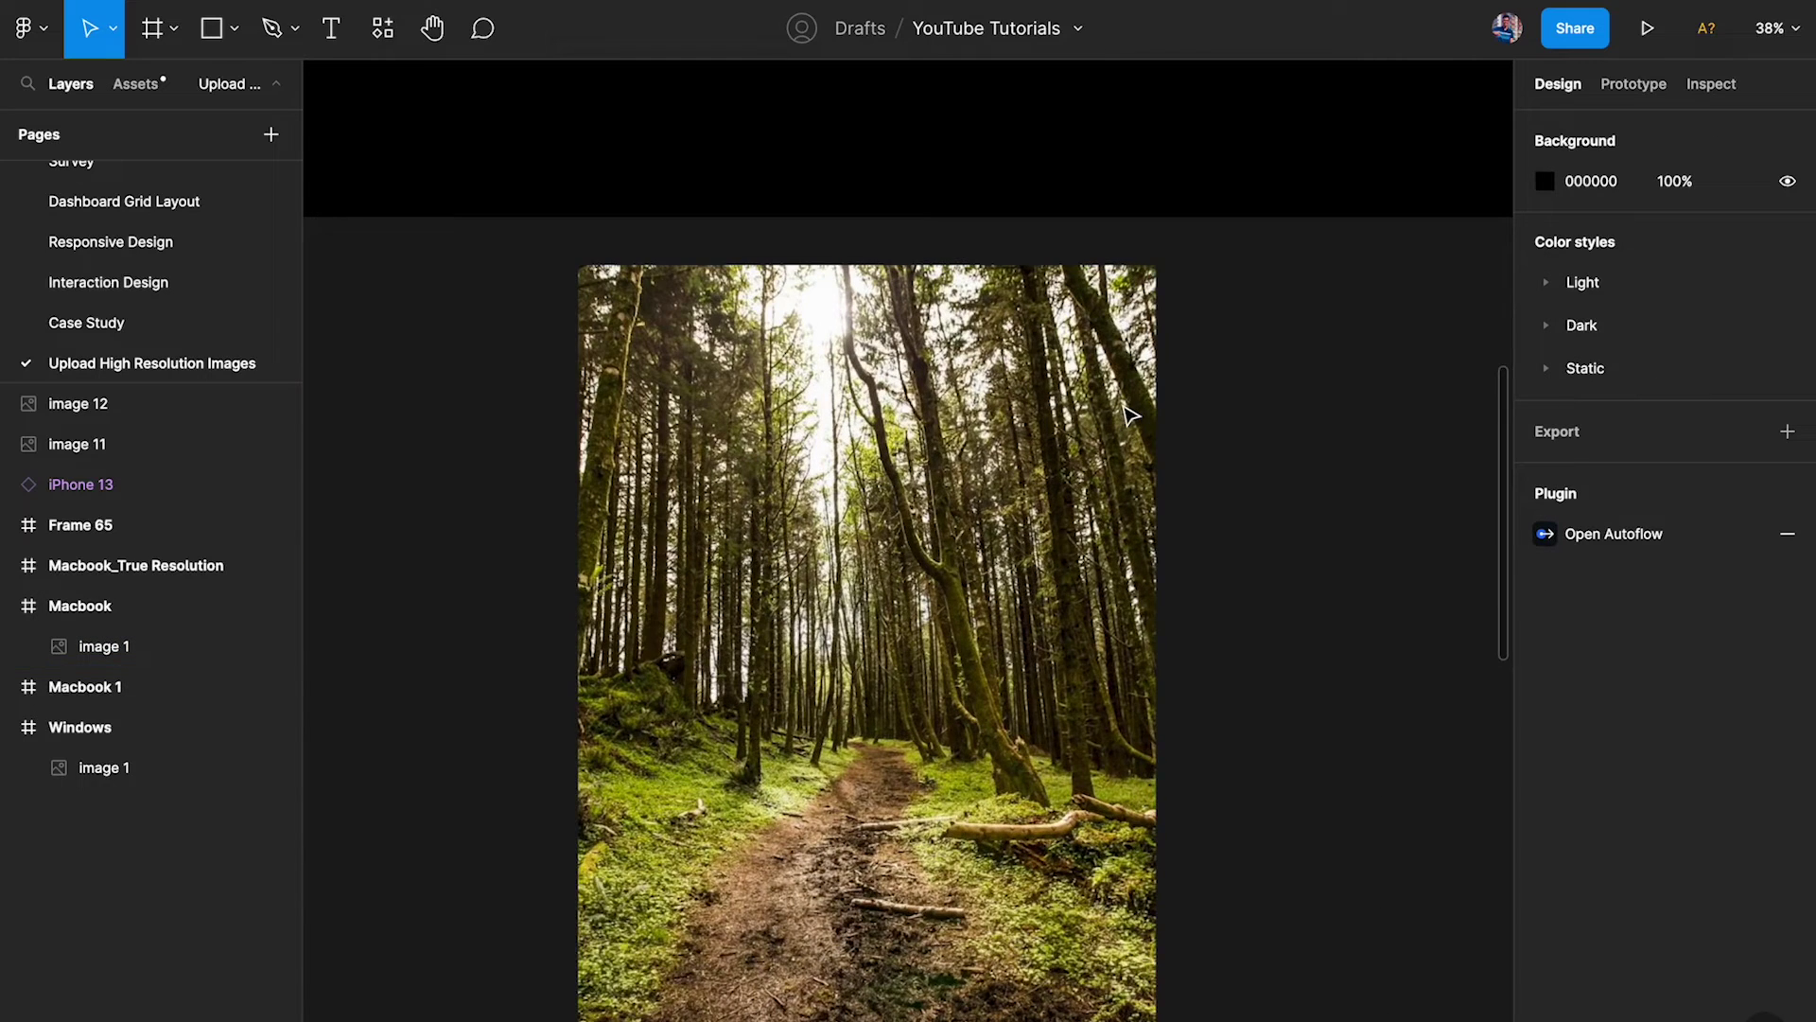
Step: Hide the interface and select the Windows forest image, then the large 1200×1600 image
{"action": "scroll", "coordinate": [1237, 394], "scroll_direction": "down", "scroll_amount": 3}
{"action": "scroll", "coordinate": [1246, 404], "scroll_direction": "down", "scroll_amount": 3}
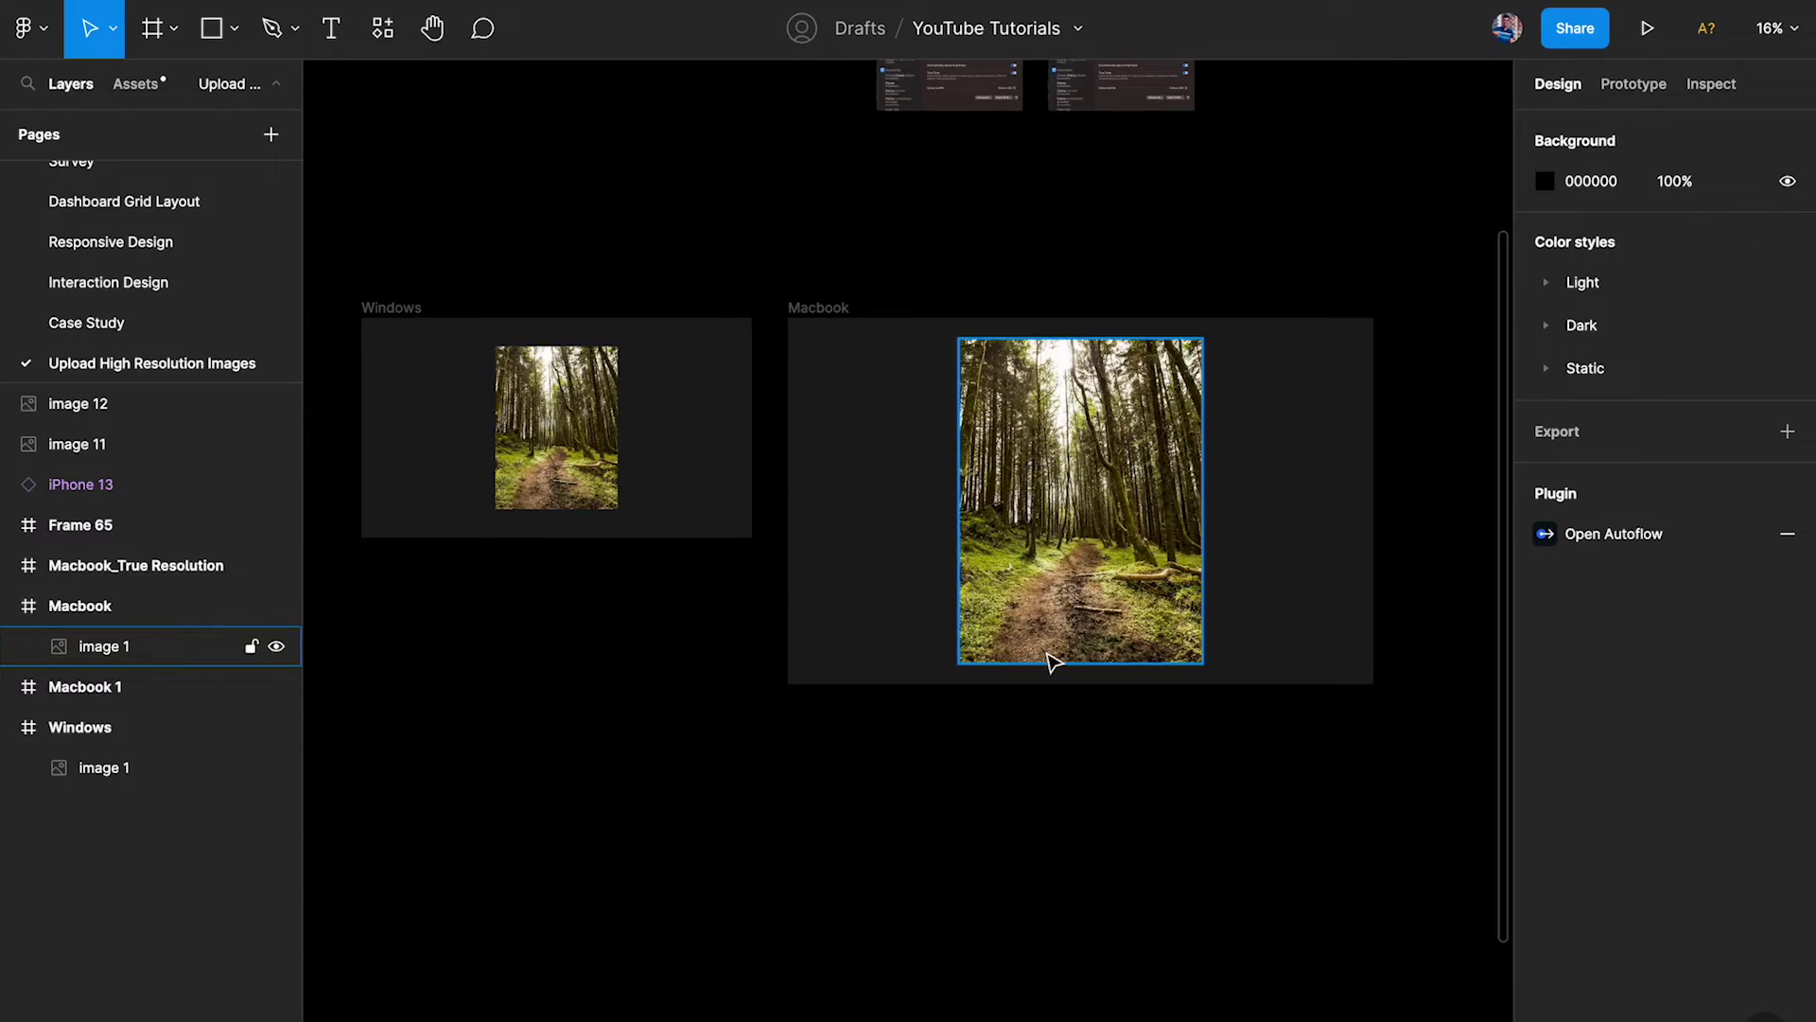
{"action": "scroll", "coordinate": [1053, 662], "scroll_direction": "up", "scroll_amount": 10}
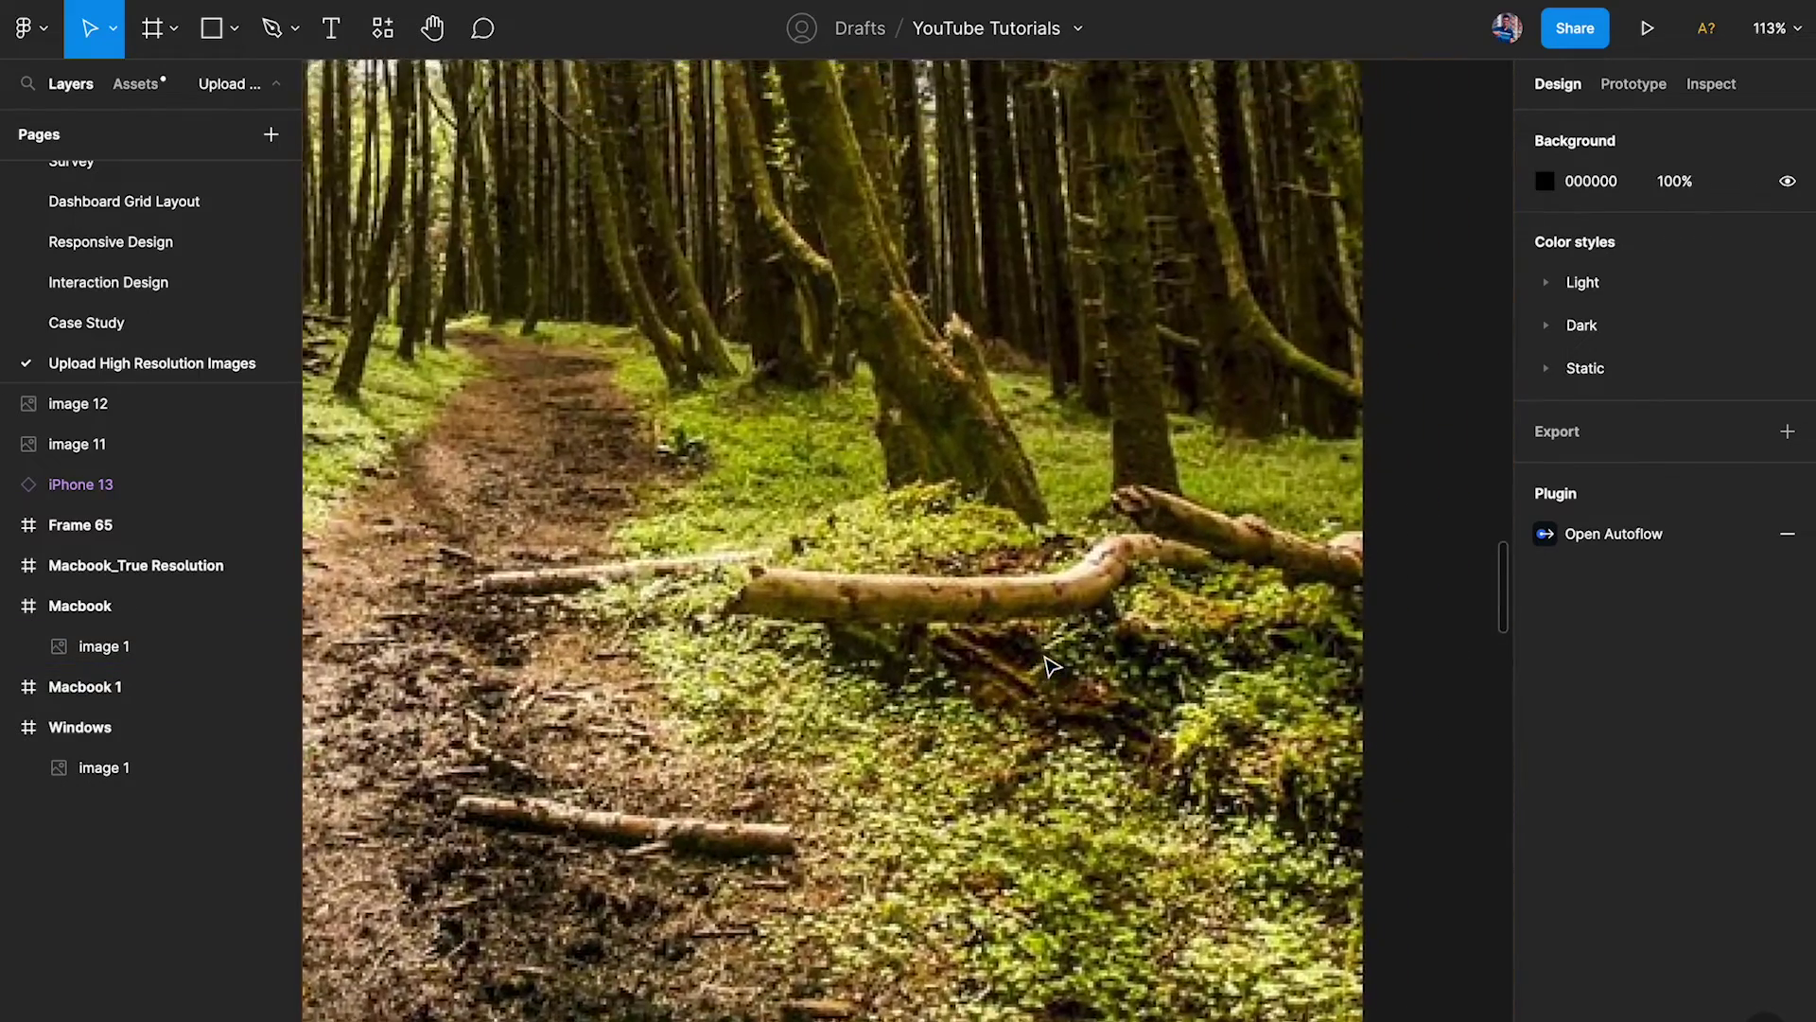
{"action": "scroll", "coordinate": [1053, 665], "scroll_direction": "up", "scroll_amount": 2}
{"action": "key", "text": "ctrl+backslash"}
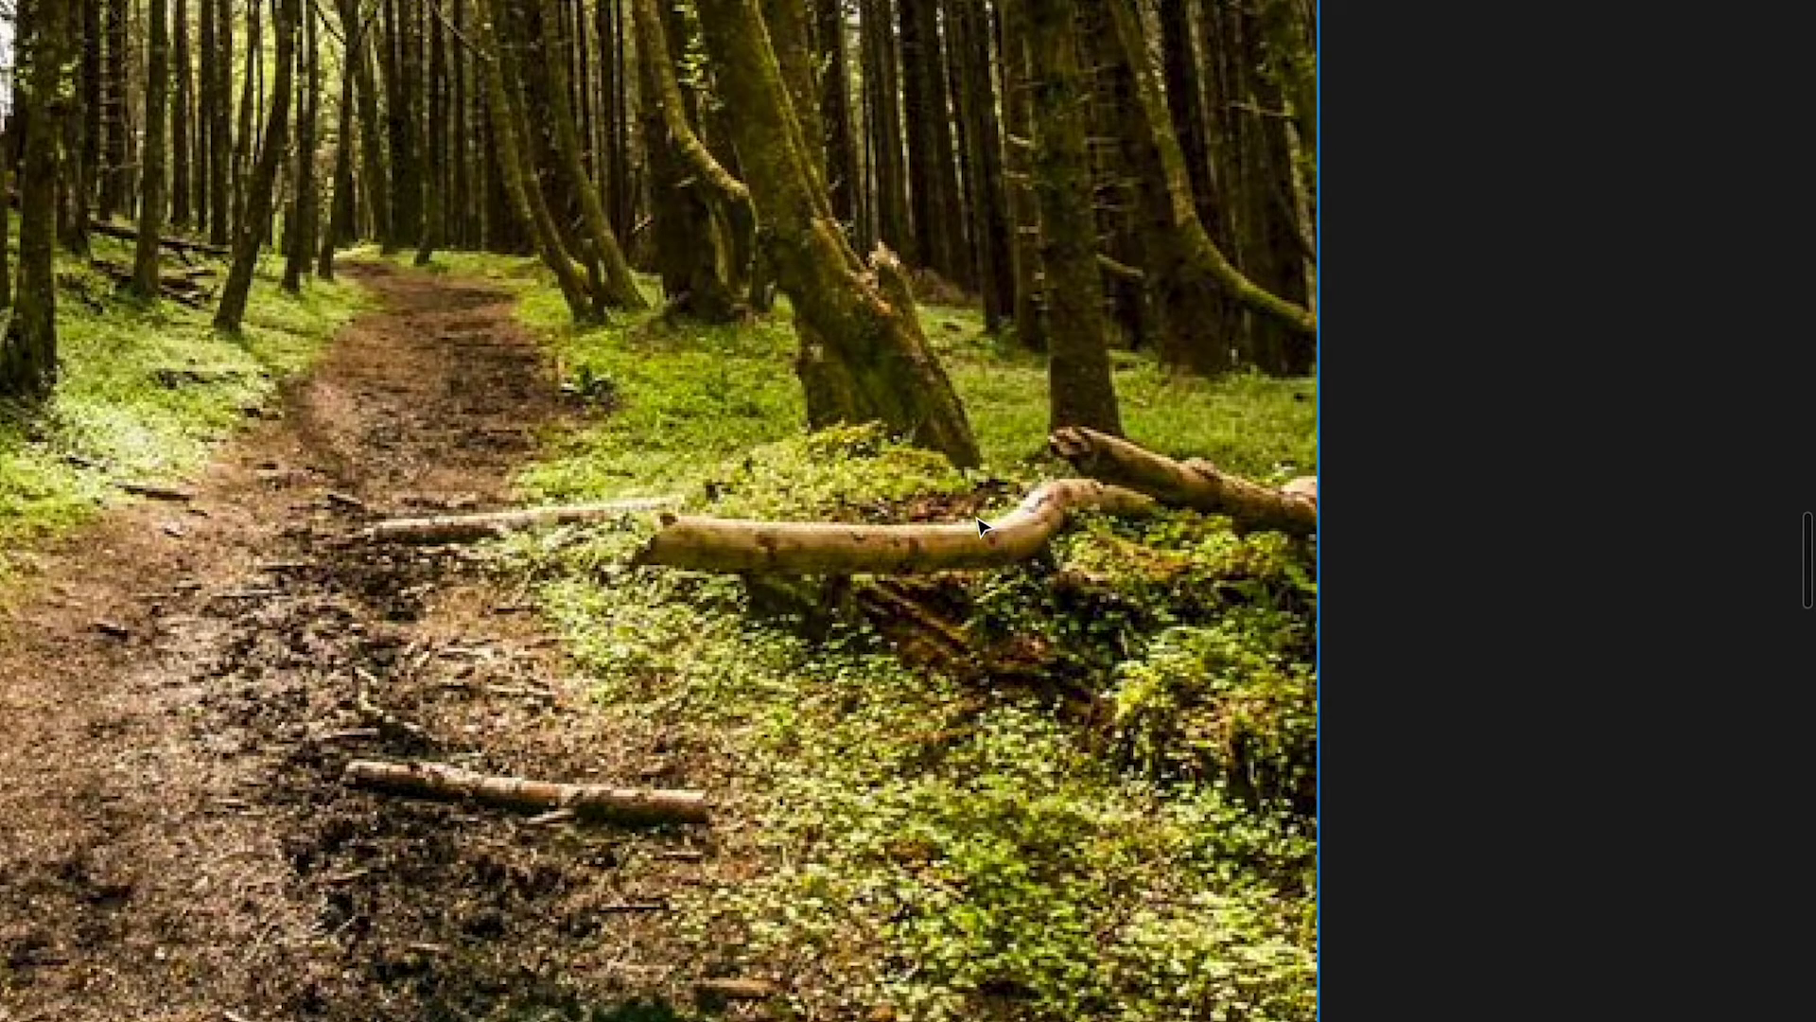
{"action": "scroll", "coordinate": [979, 525], "scroll_direction": "up", "scroll_amount": 3}
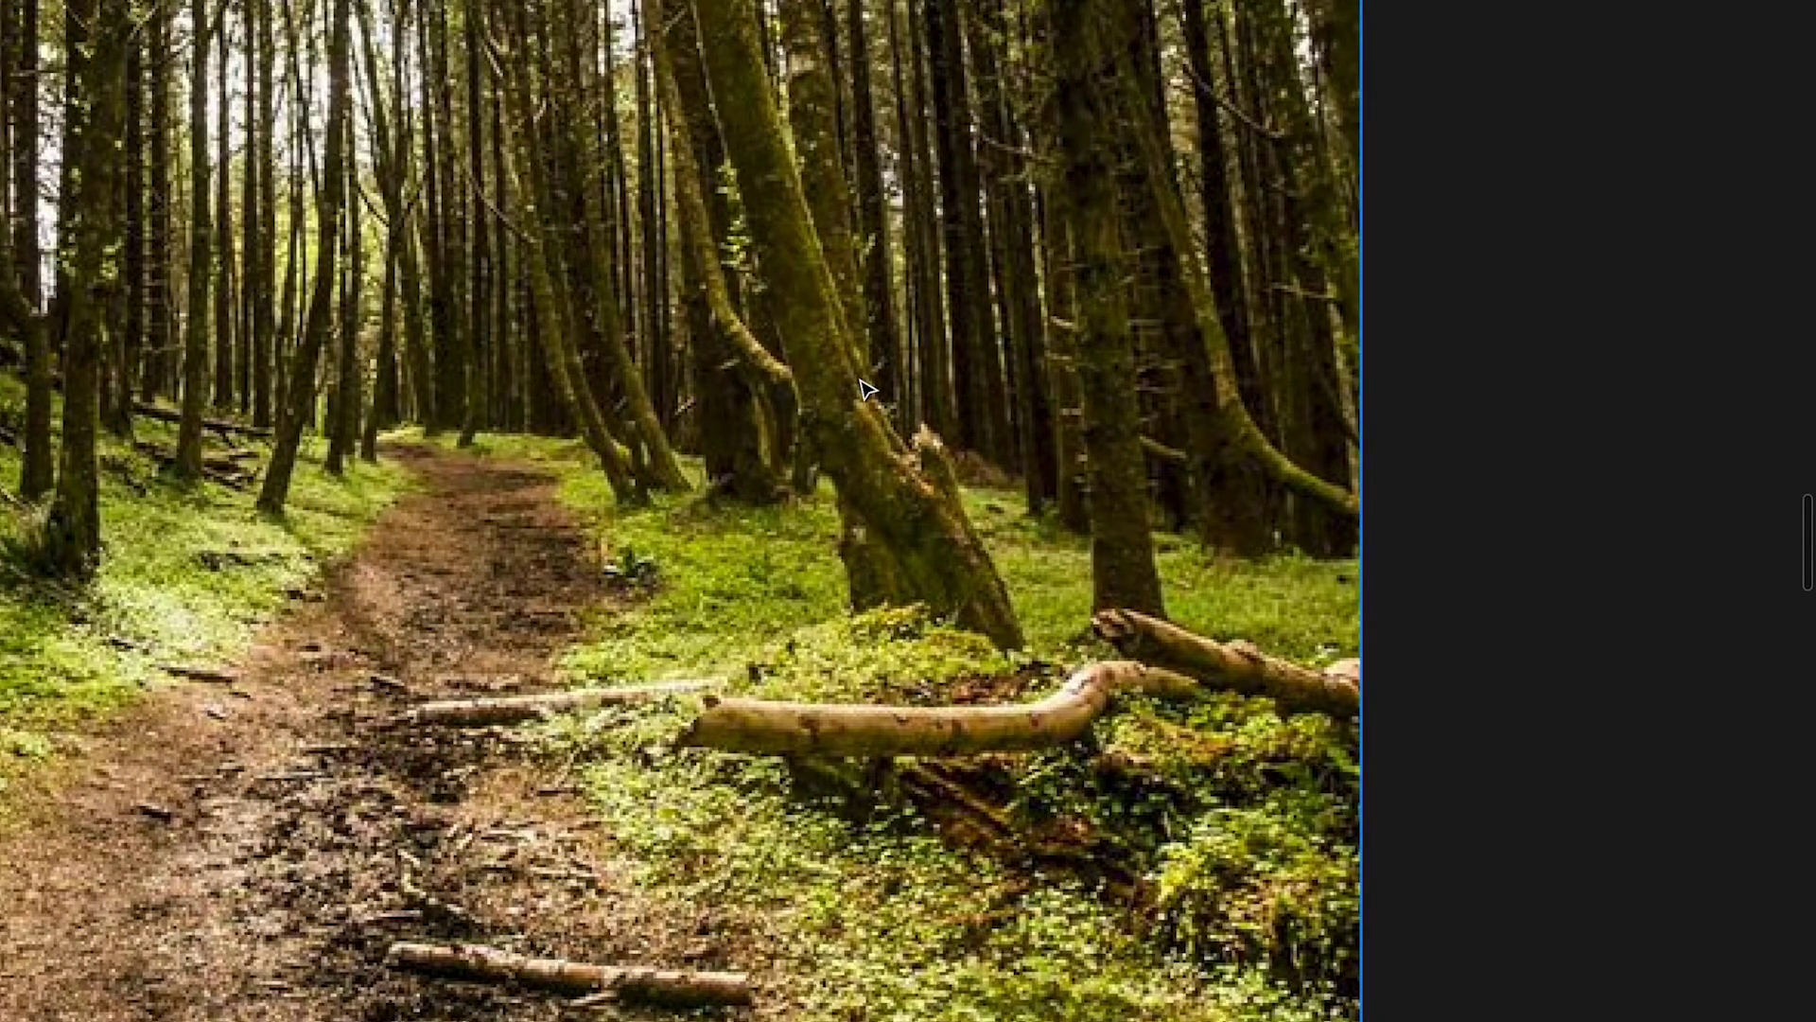
{"action": "scroll", "coordinate": [861, 381], "scroll_direction": "down", "scroll_amount": 4}
{"action": "scroll", "coordinate": [860, 381], "scroll_direction": "left", "scroll_amount": 15}
{"action": "scroll", "coordinate": [698, 513], "scroll_direction": "up", "scroll_amount": 6}
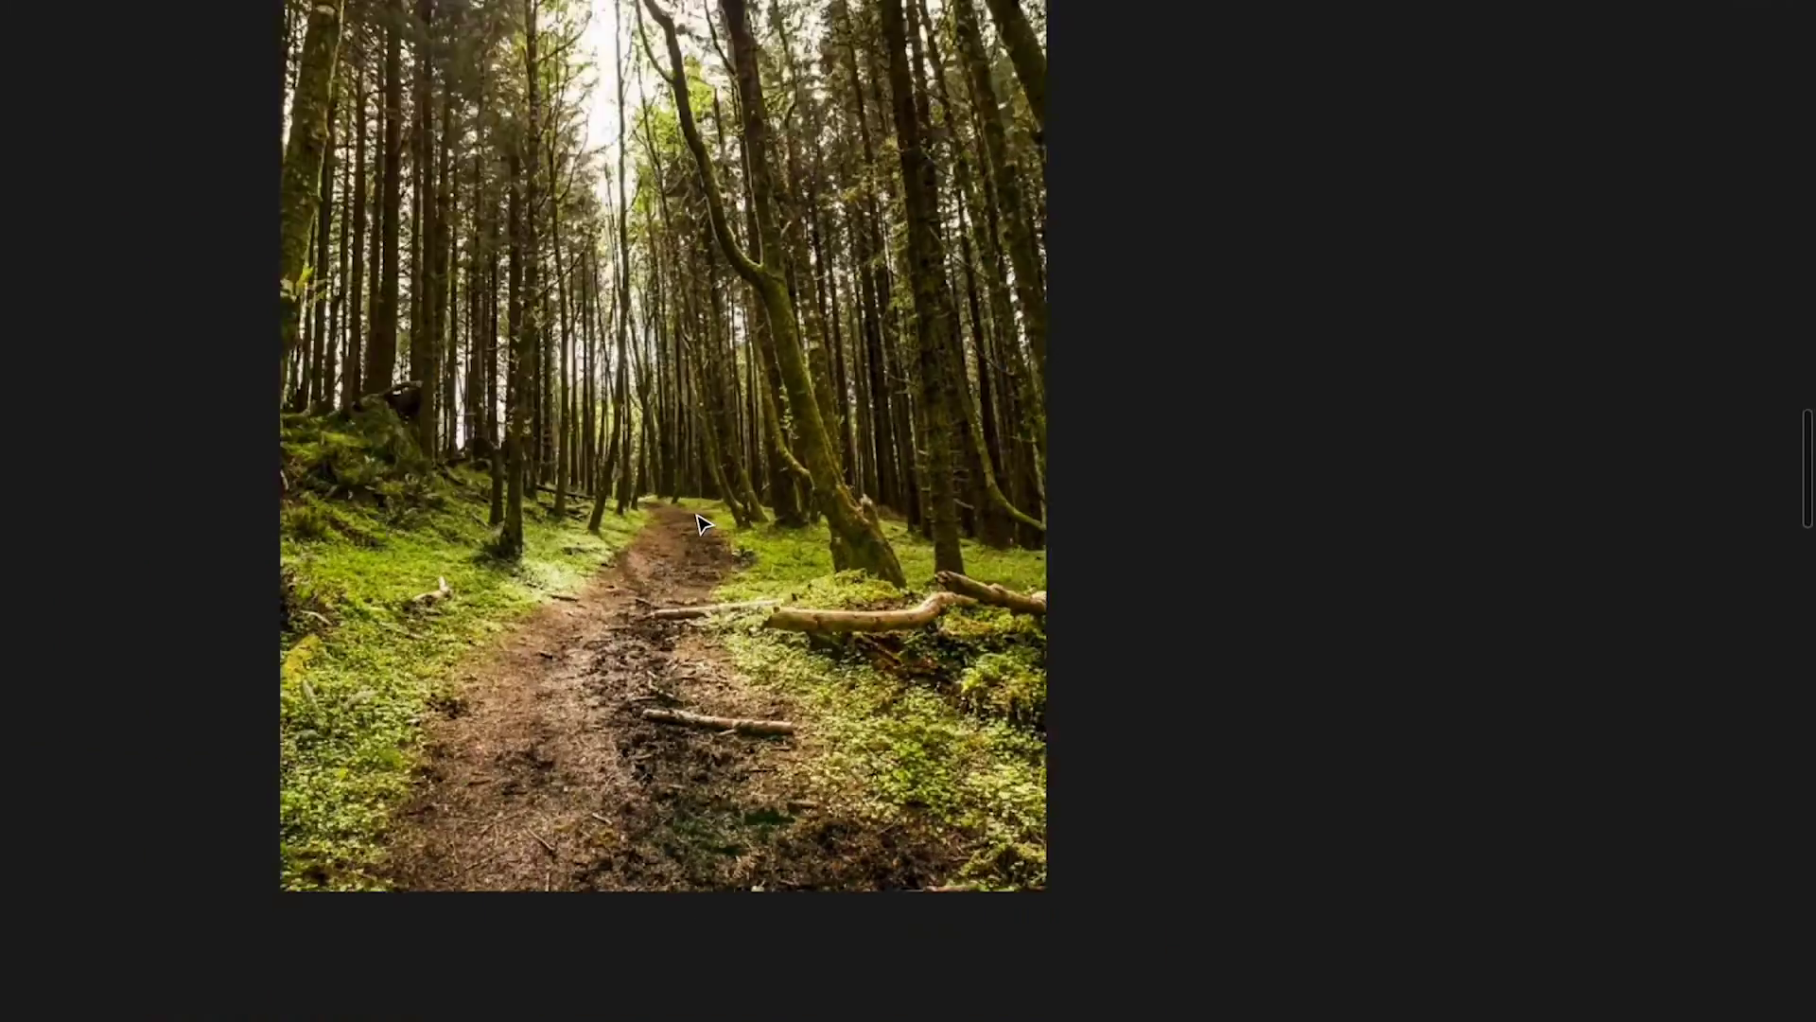
{"action": "scroll", "coordinate": [698, 514], "scroll_direction": "down", "scroll_amount": 1}
{"action": "scroll", "coordinate": [698, 513], "scroll_direction": "right", "scroll_amount": 1}
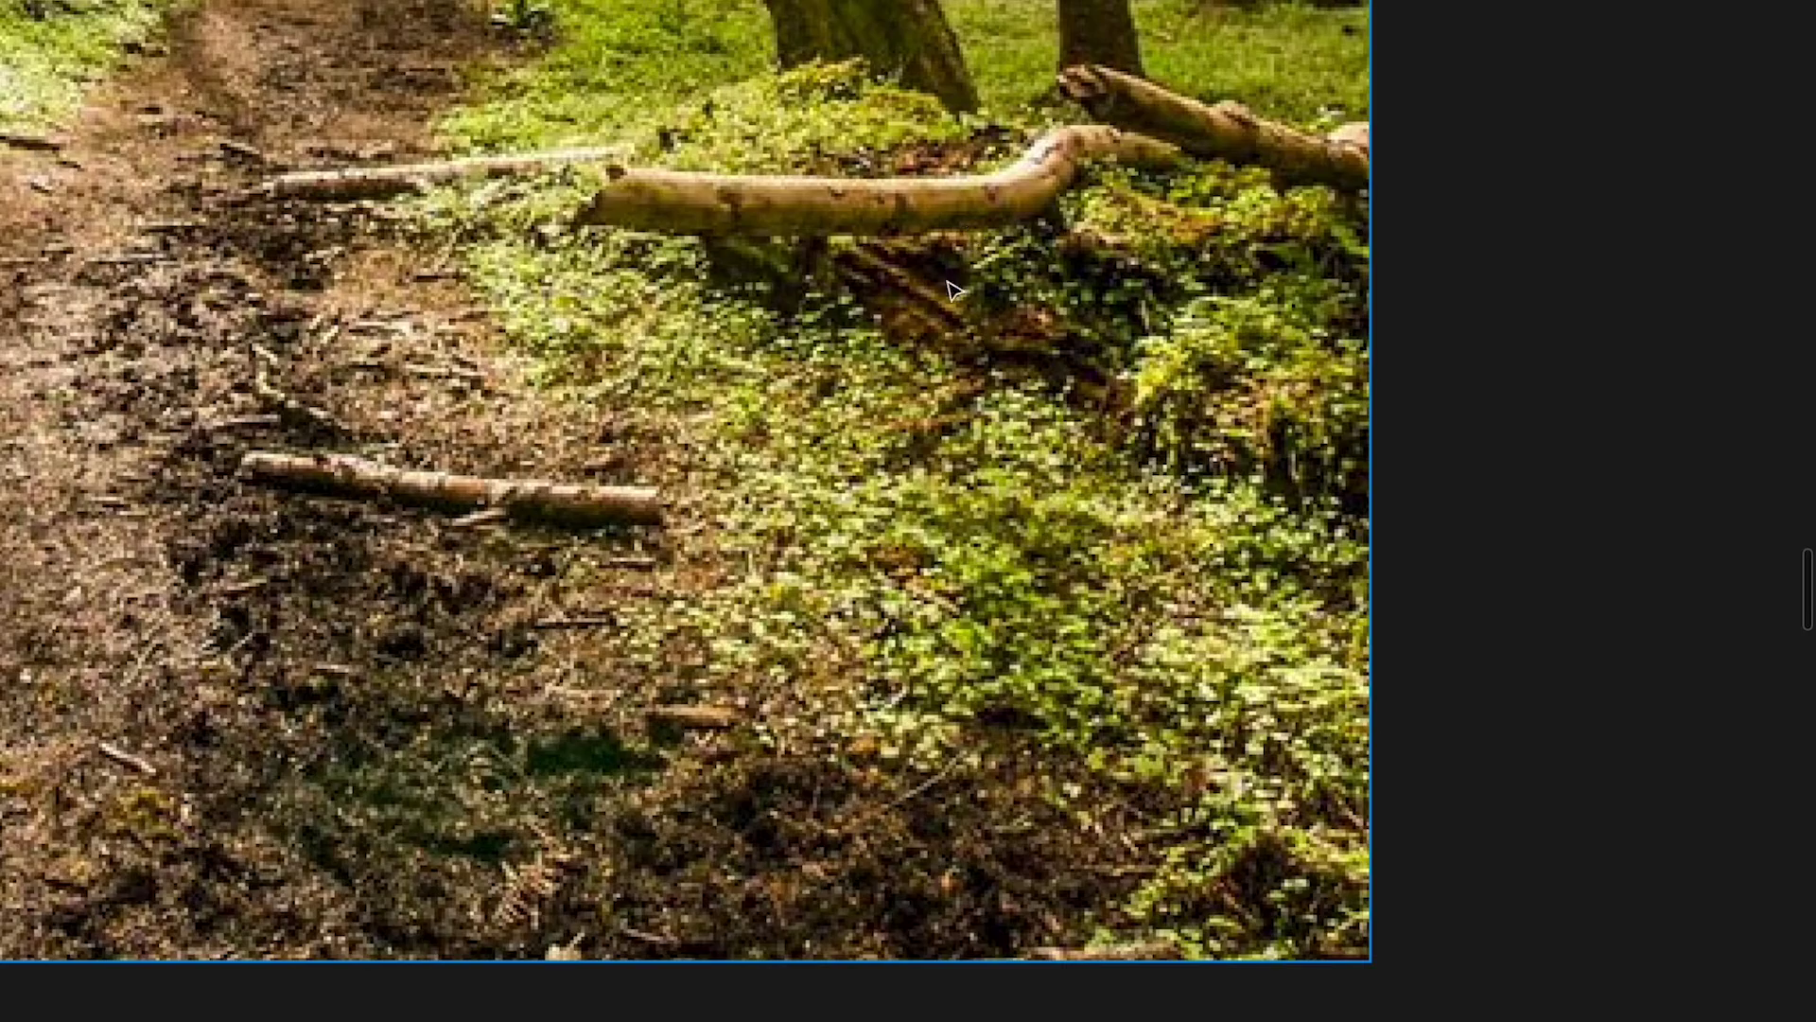
{"action": "scroll", "coordinate": [1057, 429], "scroll_direction": "down", "scroll_amount": 10}
{"action": "scroll", "coordinate": [1057, 428], "scroll_direction": "up", "scroll_amount": 3}
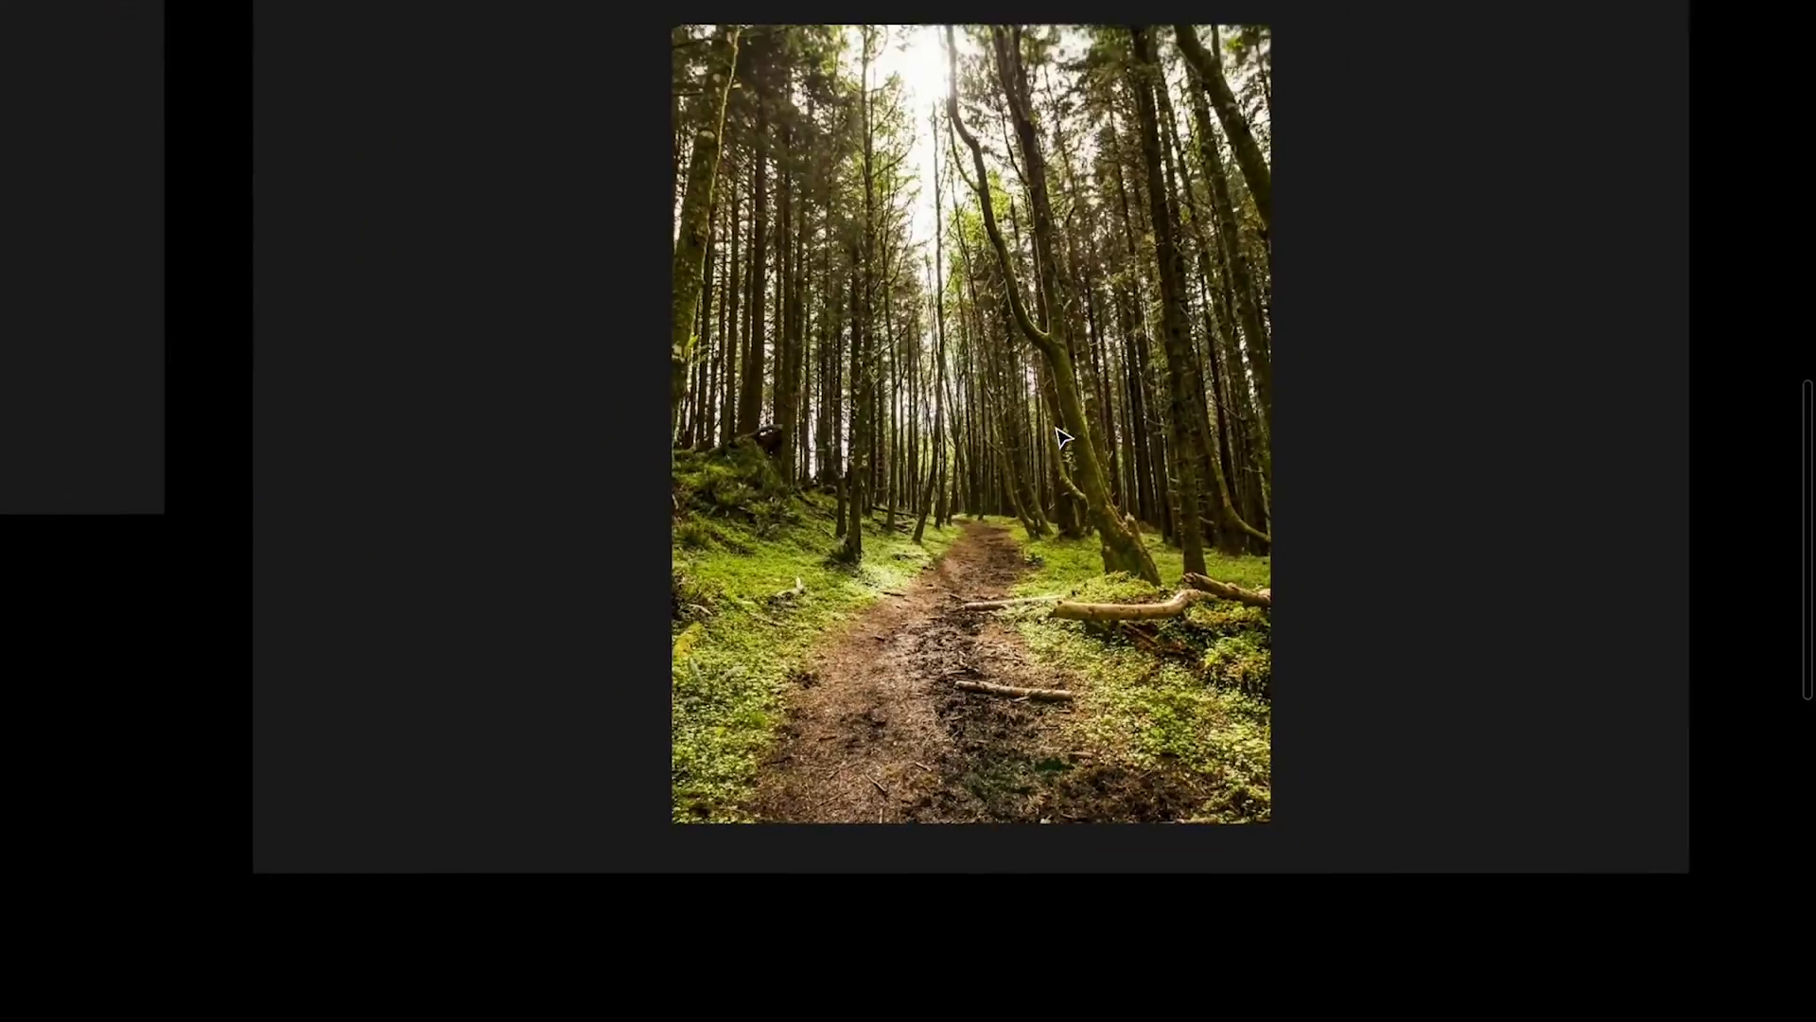
{"action": "scroll", "coordinate": [1058, 428], "scroll_direction": "down", "scroll_amount": 3}
{"action": "scroll", "coordinate": [1057, 428], "scroll_direction": "left", "scroll_amount": 3}
{"action": "left_click", "coordinate": [313, 286]}
{"action": "scroll", "coordinate": [314, 287], "scroll_direction": "up", "scroll_amount": 3}
{"action": "scroll", "coordinate": [317, 295], "scroll_direction": "left", "scroll_amount": 5}
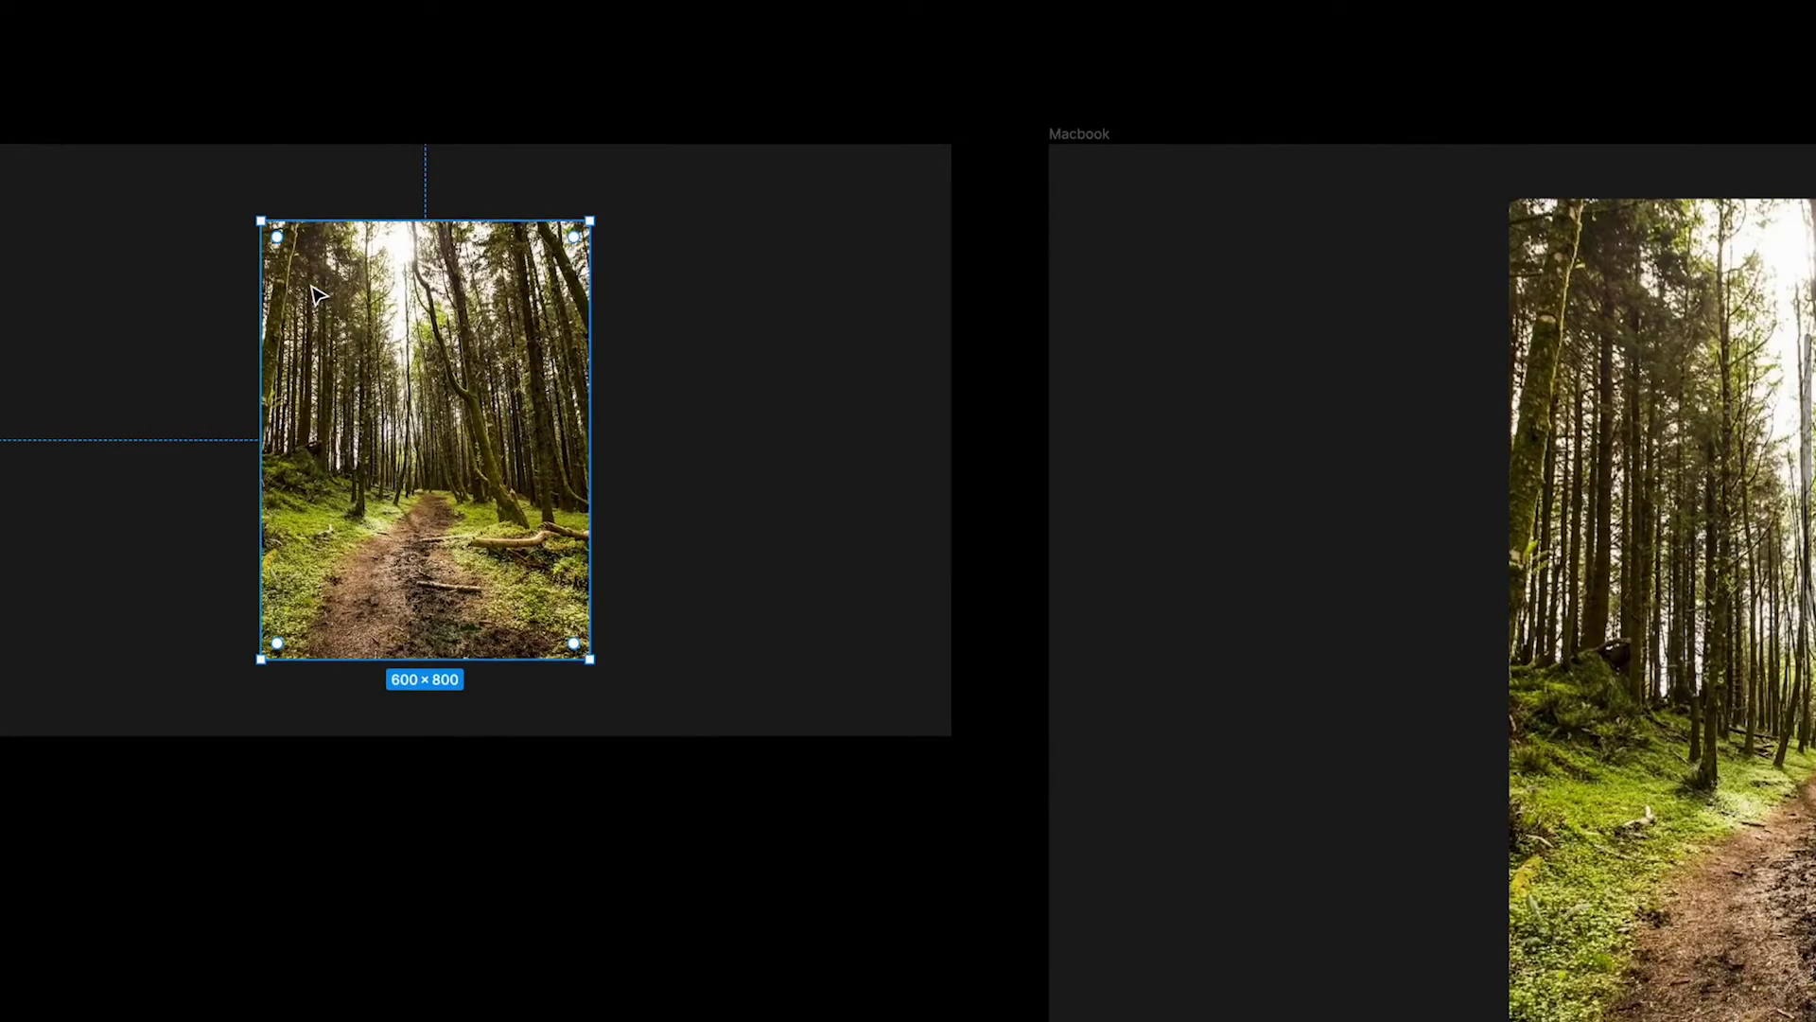
{"action": "scroll", "coordinate": [1237, 385], "scroll_direction": "down", "scroll_amount": 3}
{"action": "left_click", "coordinate": [1272, 382]}
Step: Try an enlarged copy of the large image beside the frames, then delete it
{"action": "scroll", "coordinate": [1269, 382], "scroll_direction": "down", "scroll_amount": 5}
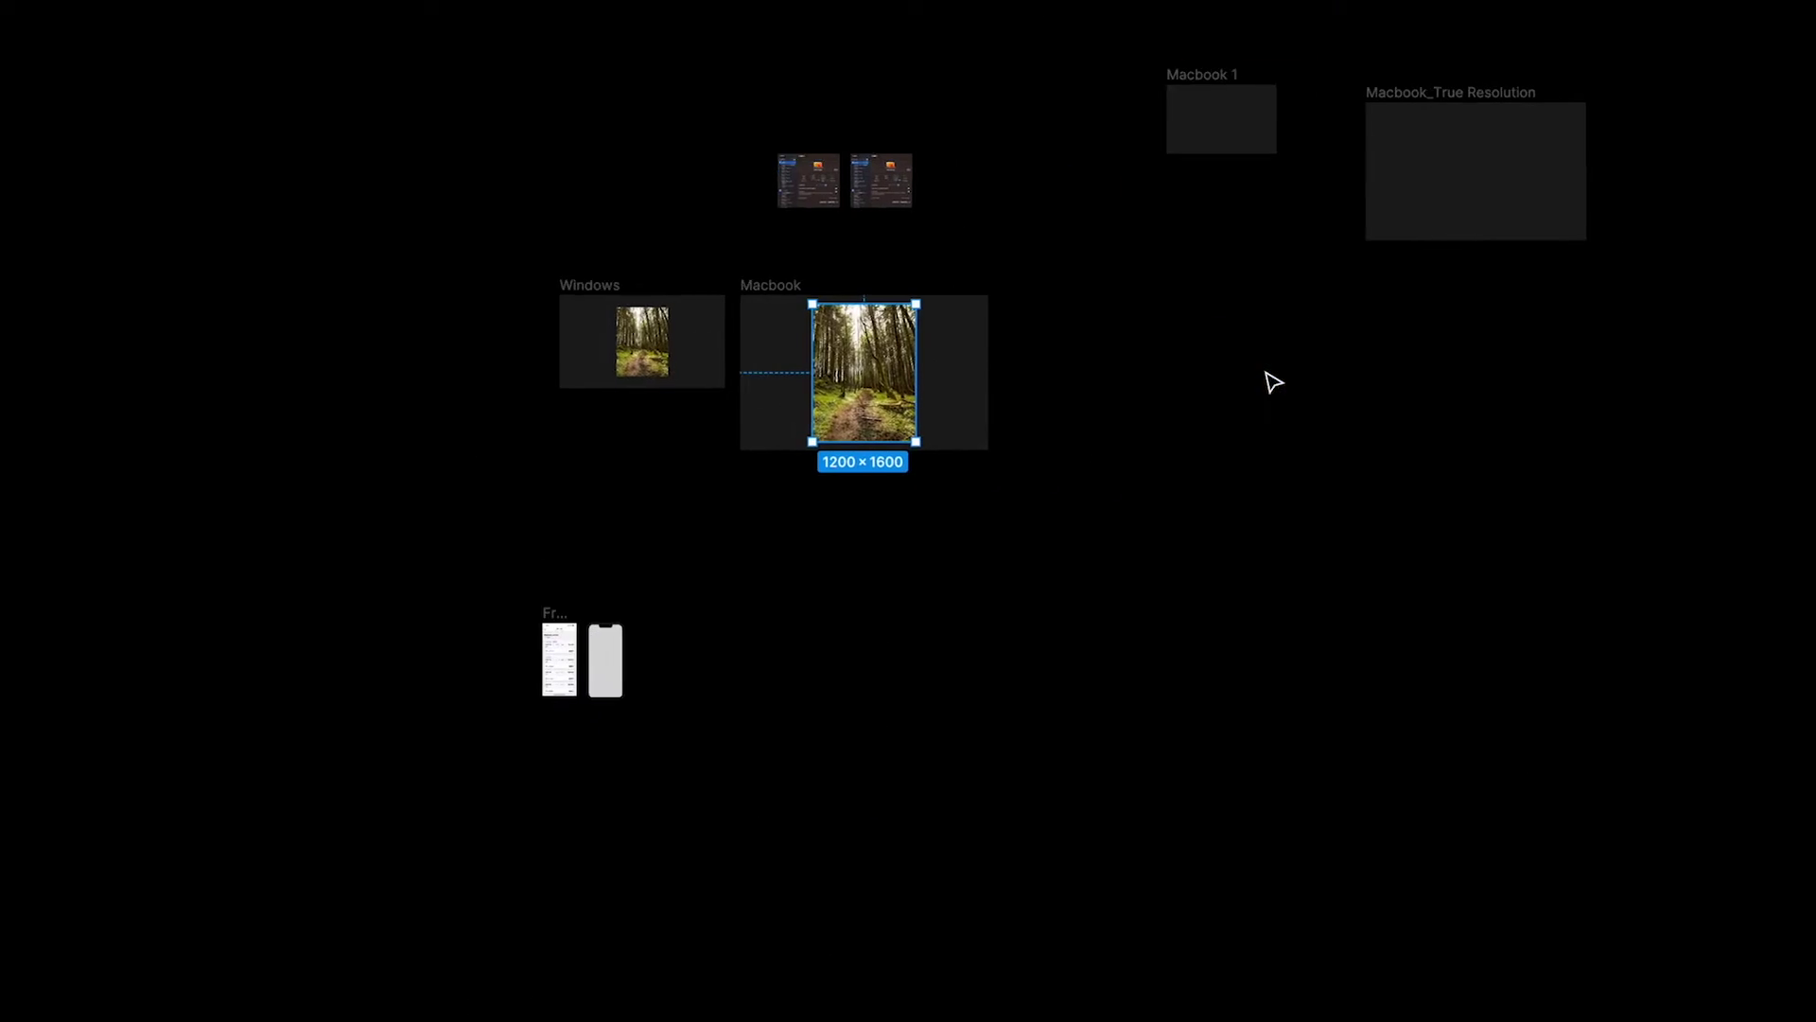
{"action": "left_click_drag", "start_coordinate": [856, 367], "coordinate": [1230, 367]}
{"action": "scroll", "coordinate": [1223, 361], "scroll_direction": "right", "scroll_amount": 5}
{"action": "key", "text": "super+z"}
{"action": "left_click_drag", "start_coordinate": [482, 318], "coordinate": [820, 316]}
{"action": "left_click_drag", "start_coordinate": [889, 415], "coordinate": [1504, 956]}
{"action": "left_click", "coordinate": [1667, 809]}
{"action": "scroll", "coordinate": [1294, 715], "scroll_direction": "down", "scroll_amount": 4}
{"action": "scroll", "coordinate": [1296, 721], "scroll_direction": "up", "scroll_amount": 5}
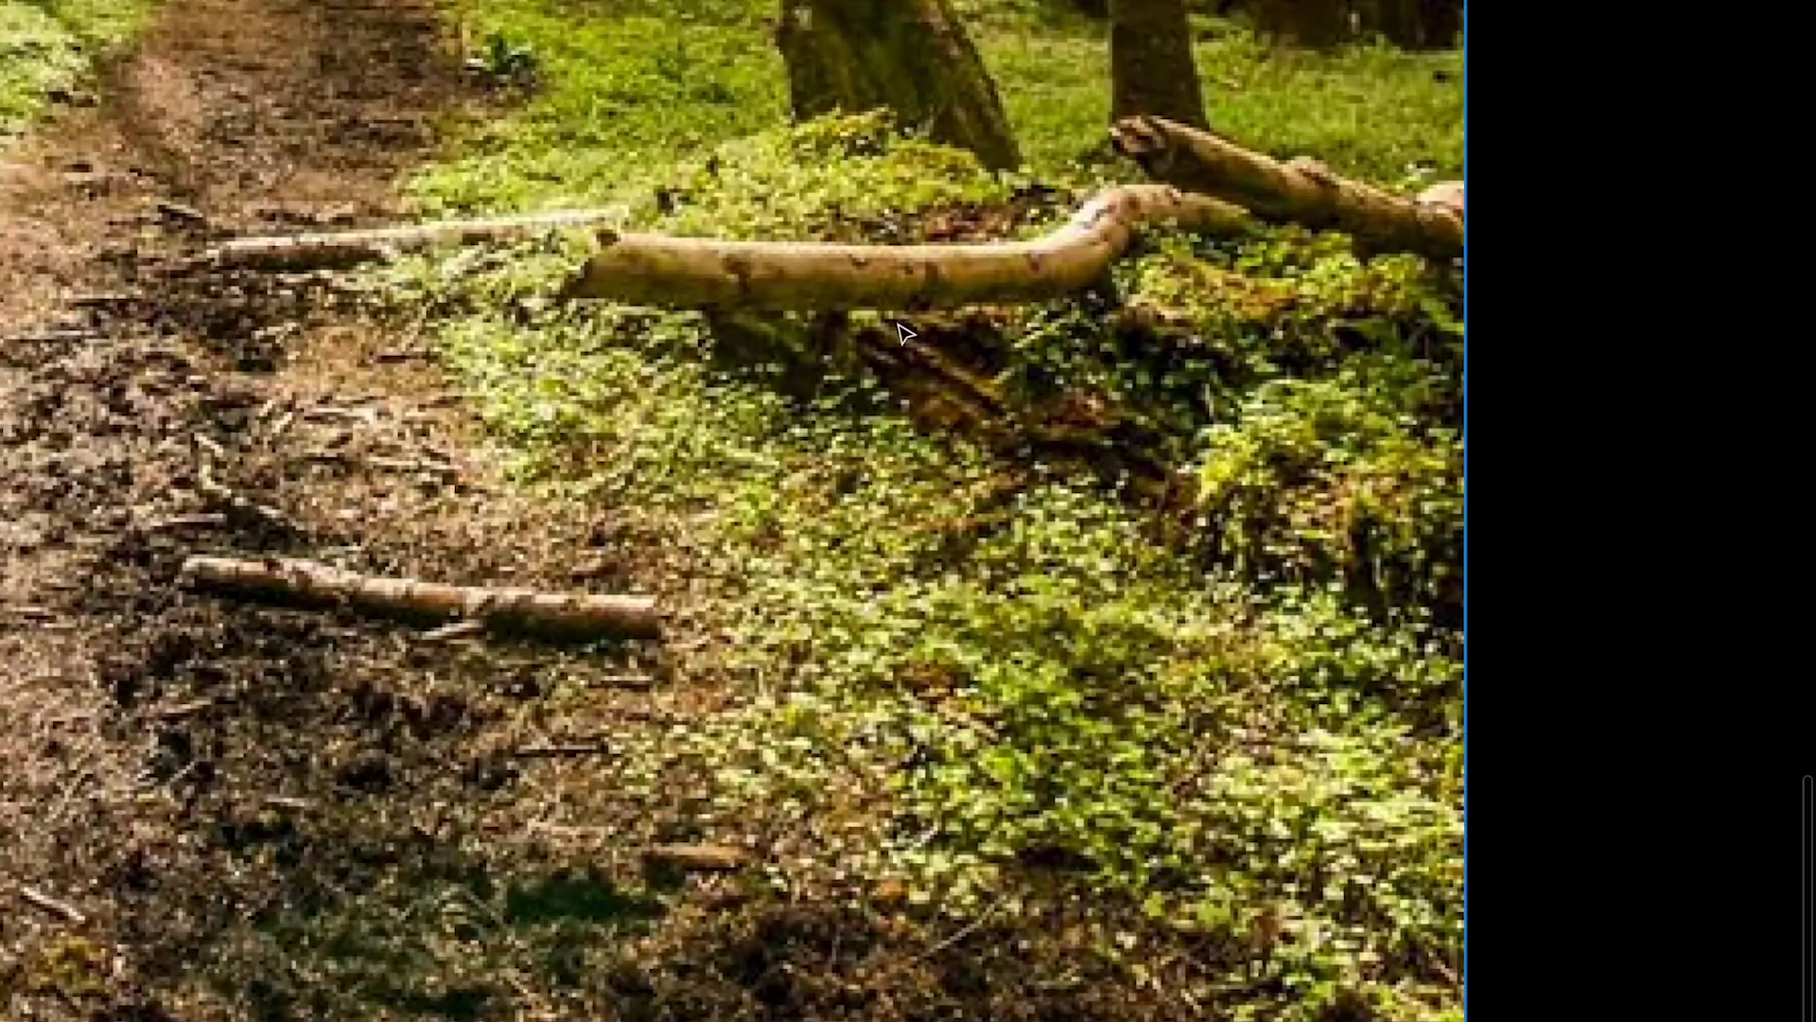
{"action": "scroll", "coordinate": [789, 331], "scroll_direction": "up", "scroll_amount": 1}
{"action": "scroll", "coordinate": [675, 343], "scroll_direction": "down", "scroll_amount": 1}
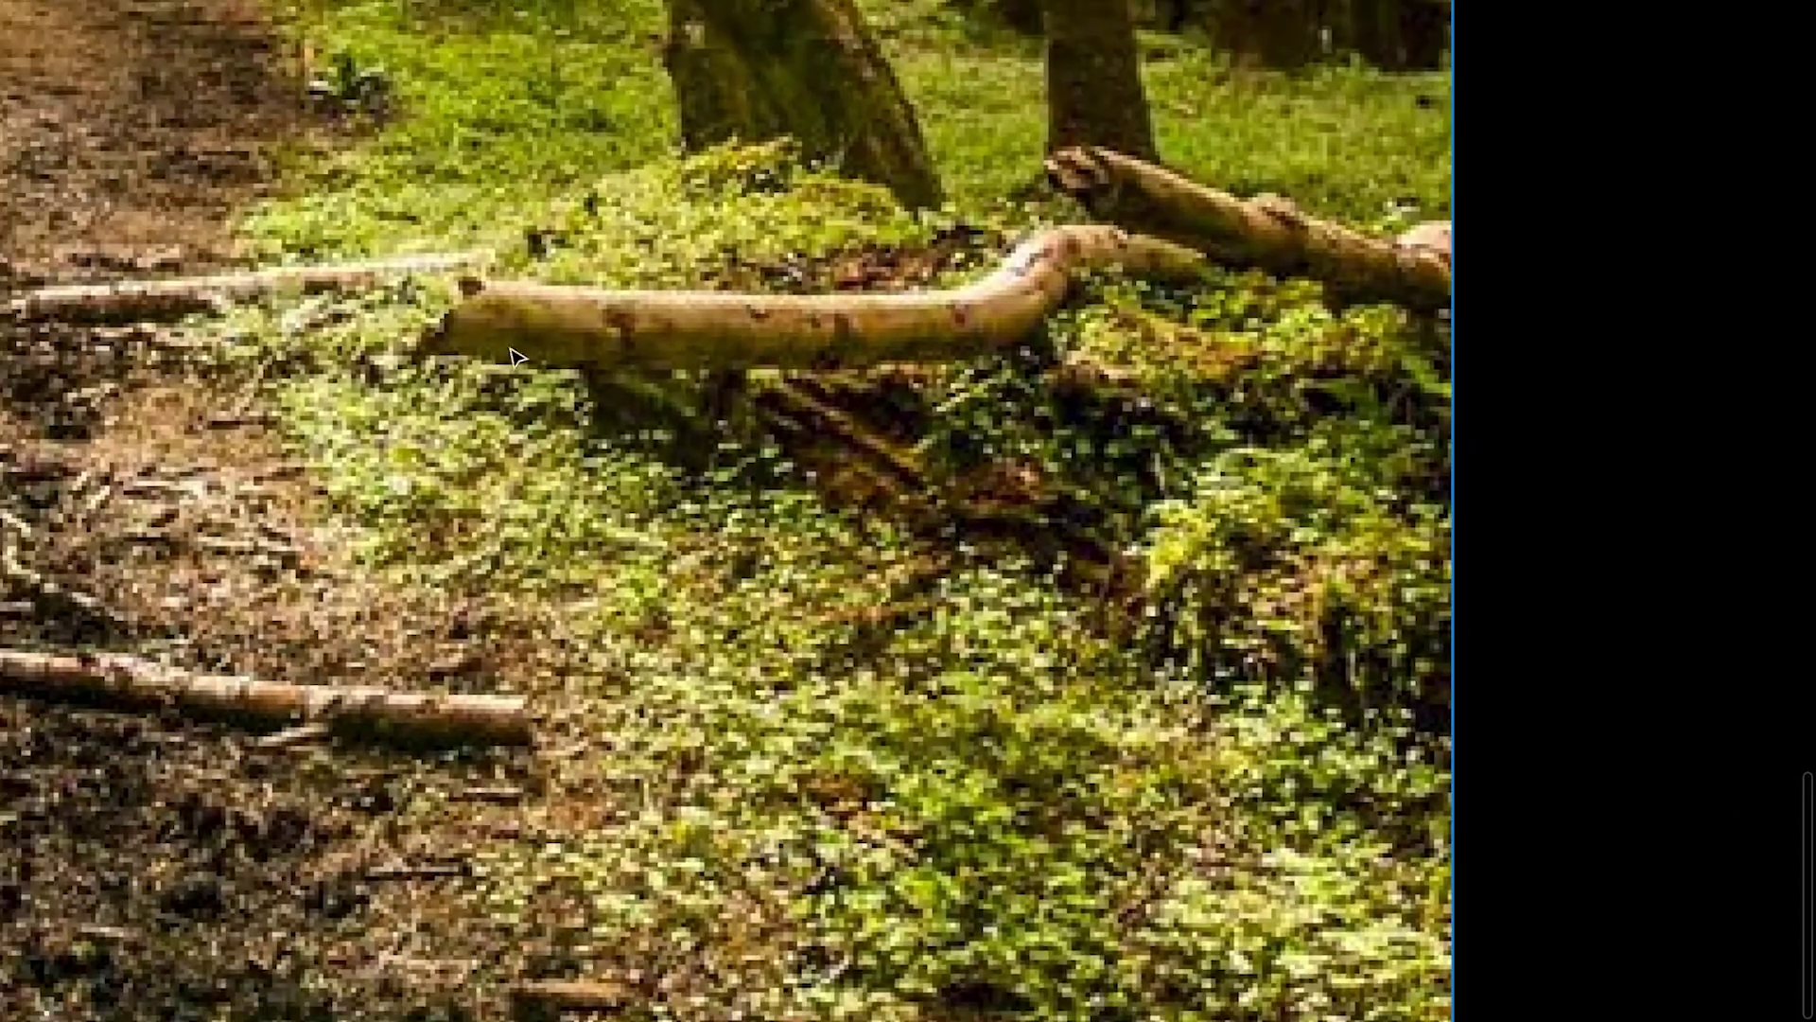
{"action": "scroll", "coordinate": [901, 299], "scroll_direction": "down", "scroll_amount": 10}
{"action": "scroll", "coordinate": [901, 299], "scroll_direction": "up", "scroll_amount": 3}
{"action": "left_click", "coordinate": [900, 299]}
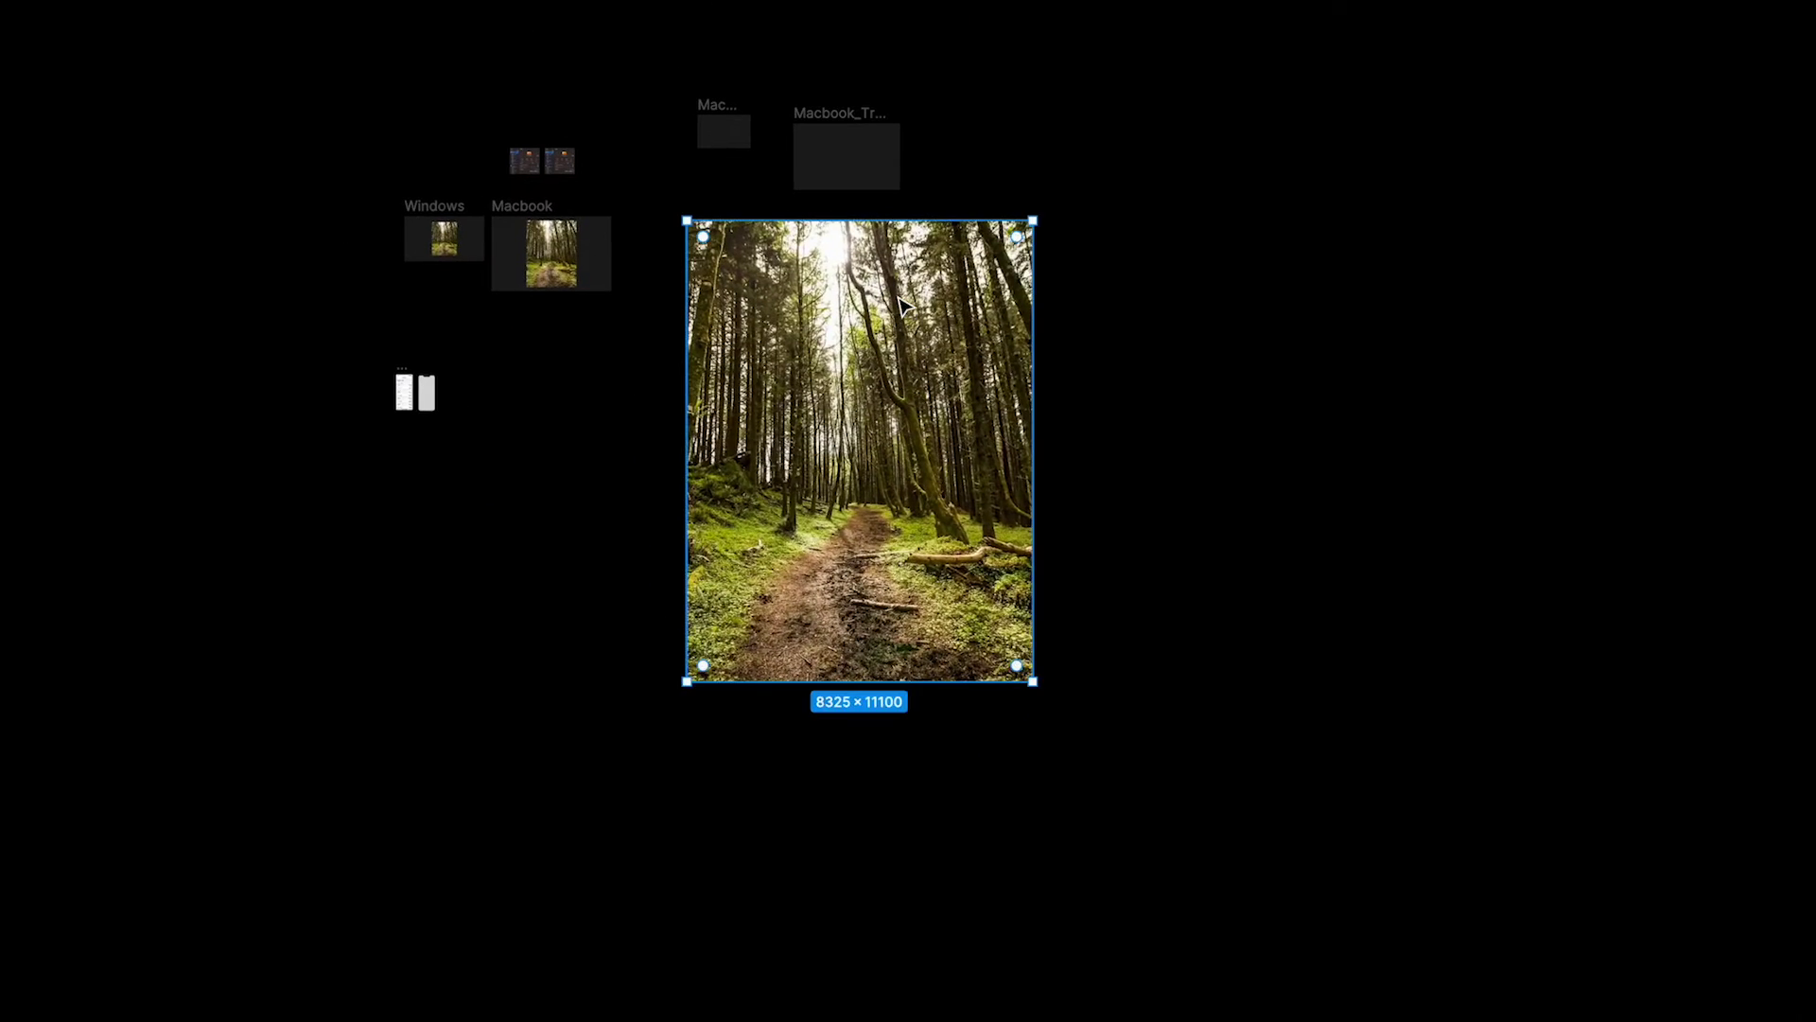
{"action": "key", "text": "Delete"}
Step: Restore the panels and compare the Windows and Macbook images, reading the Macbook frame's 2880×1800 size
{"action": "scroll", "coordinate": [519, 322], "scroll_direction": "up", "scroll_amount": 10}
{"action": "scroll", "coordinate": [526, 235], "scroll_direction": "left", "scroll_amount": 3}
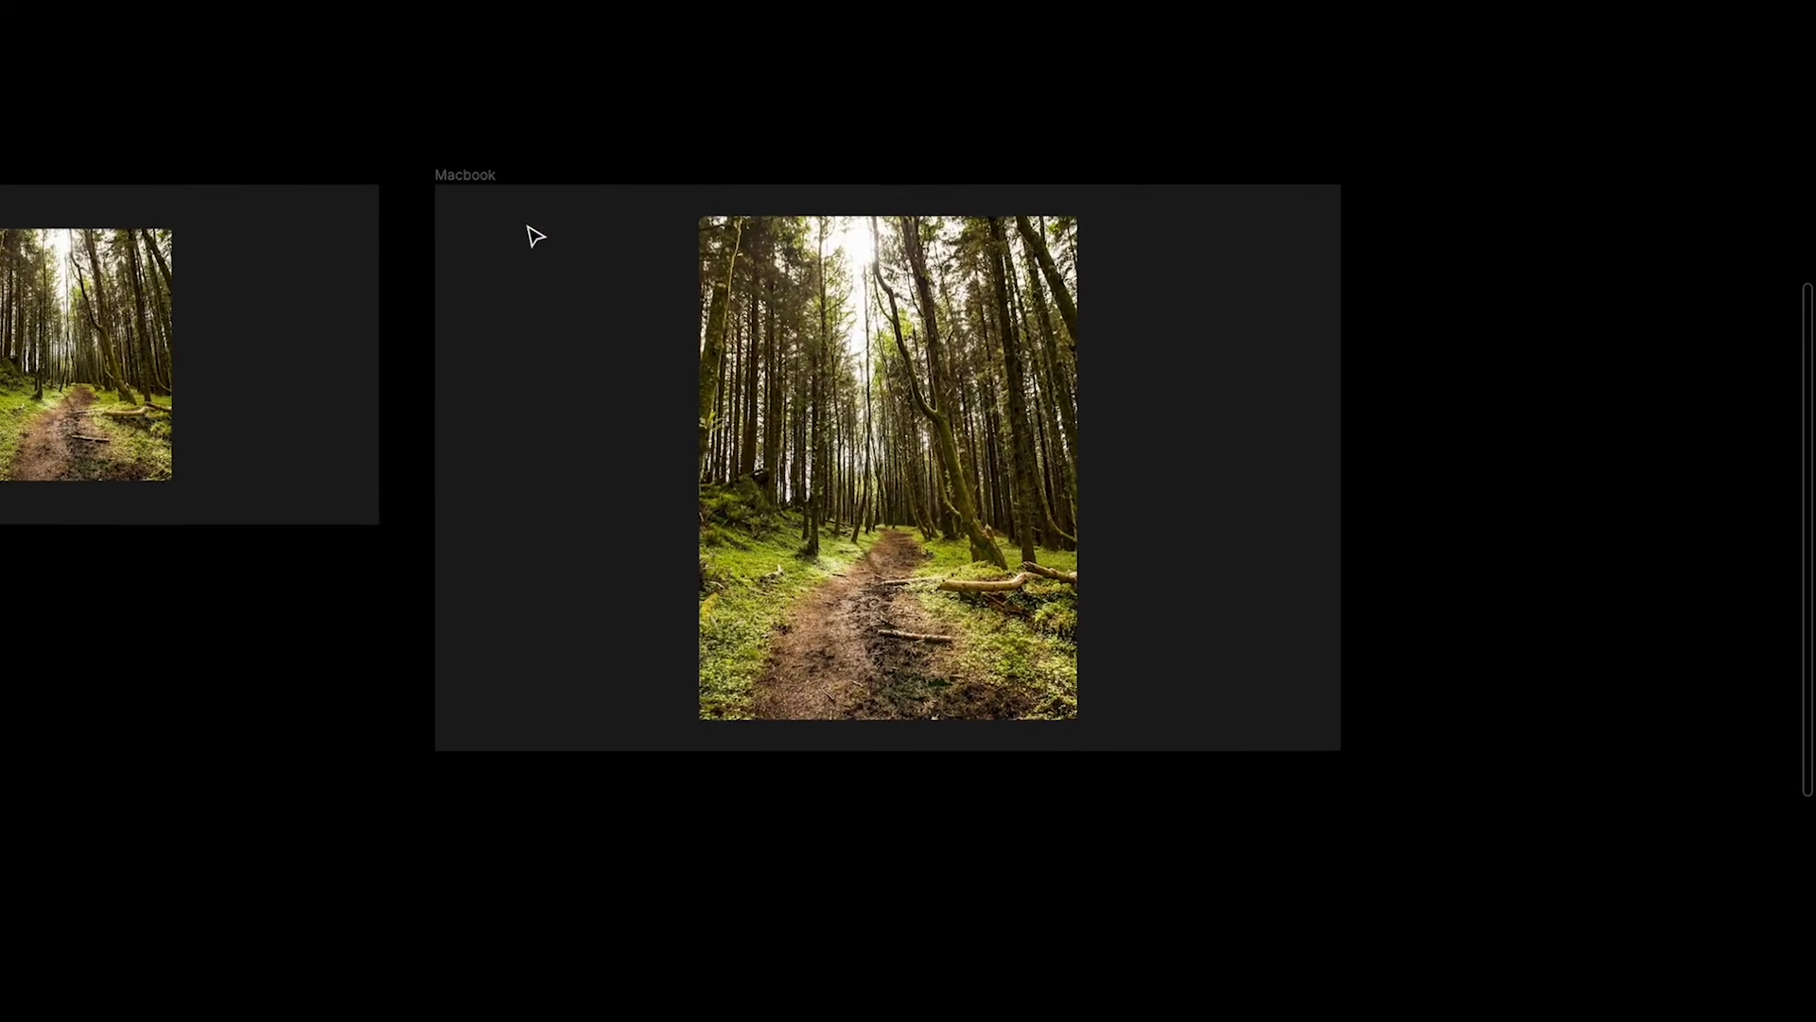
{"action": "left_click", "coordinate": [489, 186]}
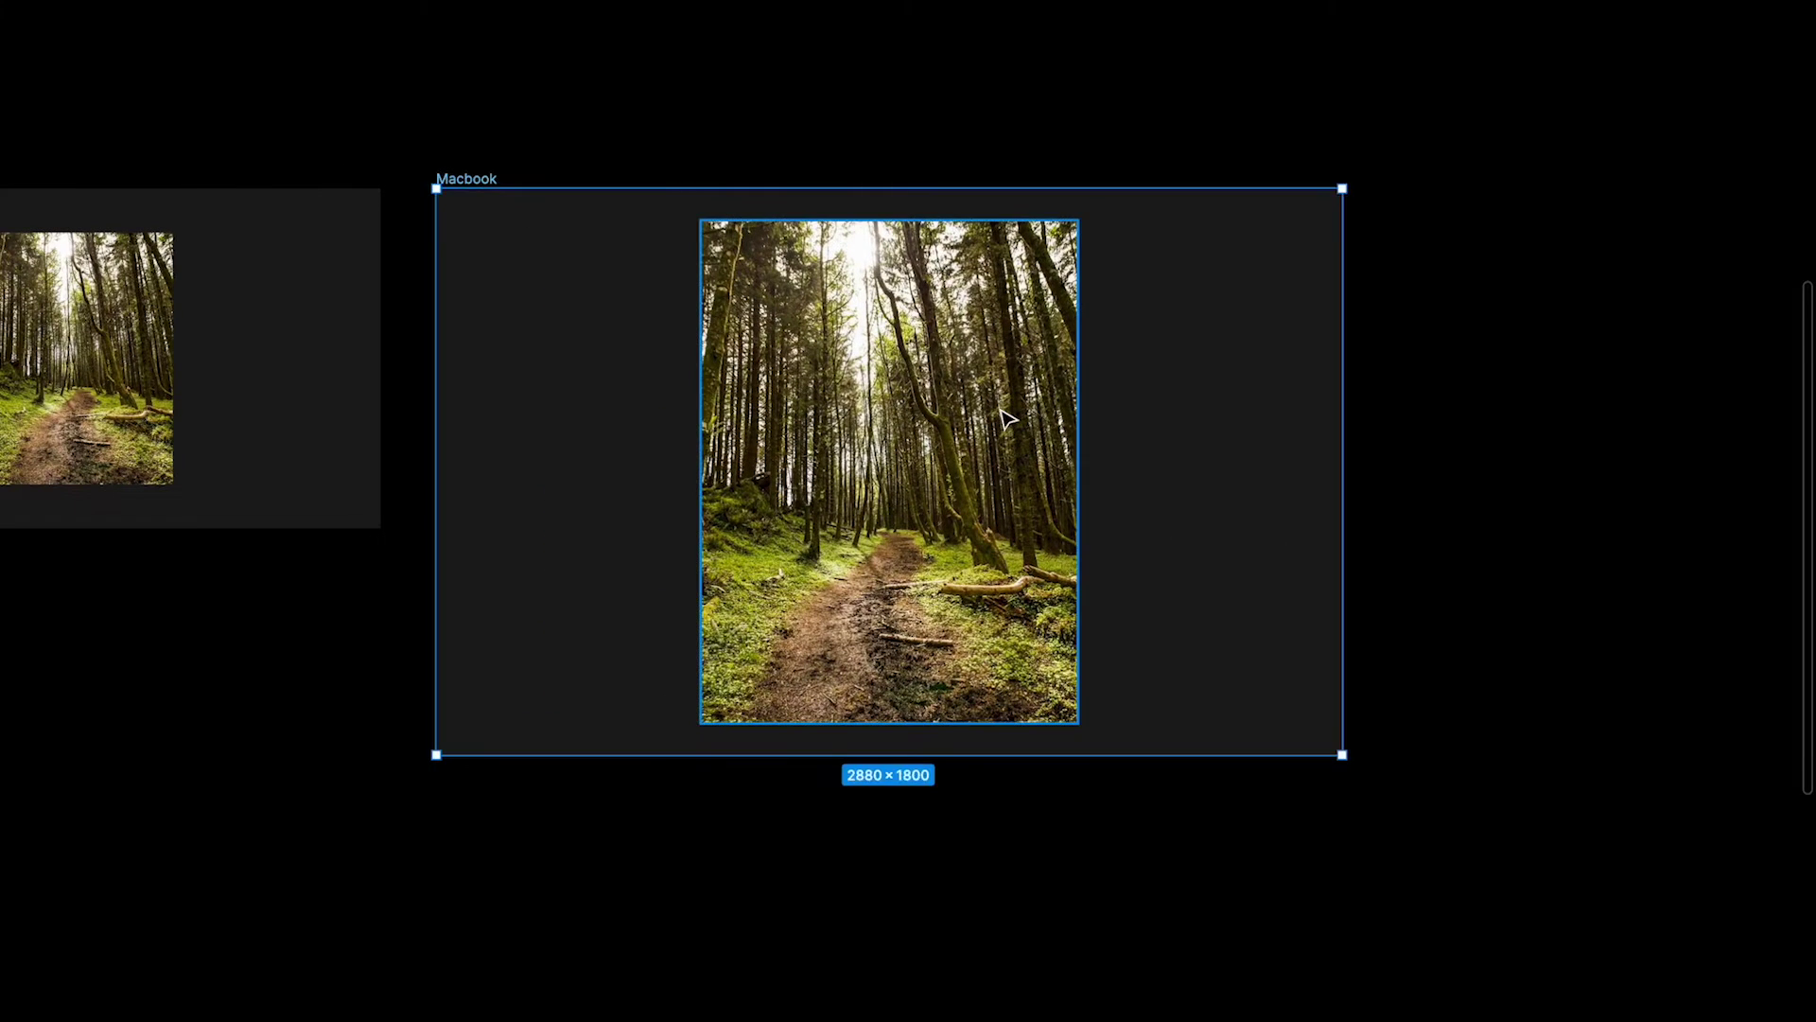
{"action": "scroll", "coordinate": [1003, 416], "scroll_direction": "up", "scroll_amount": 3}
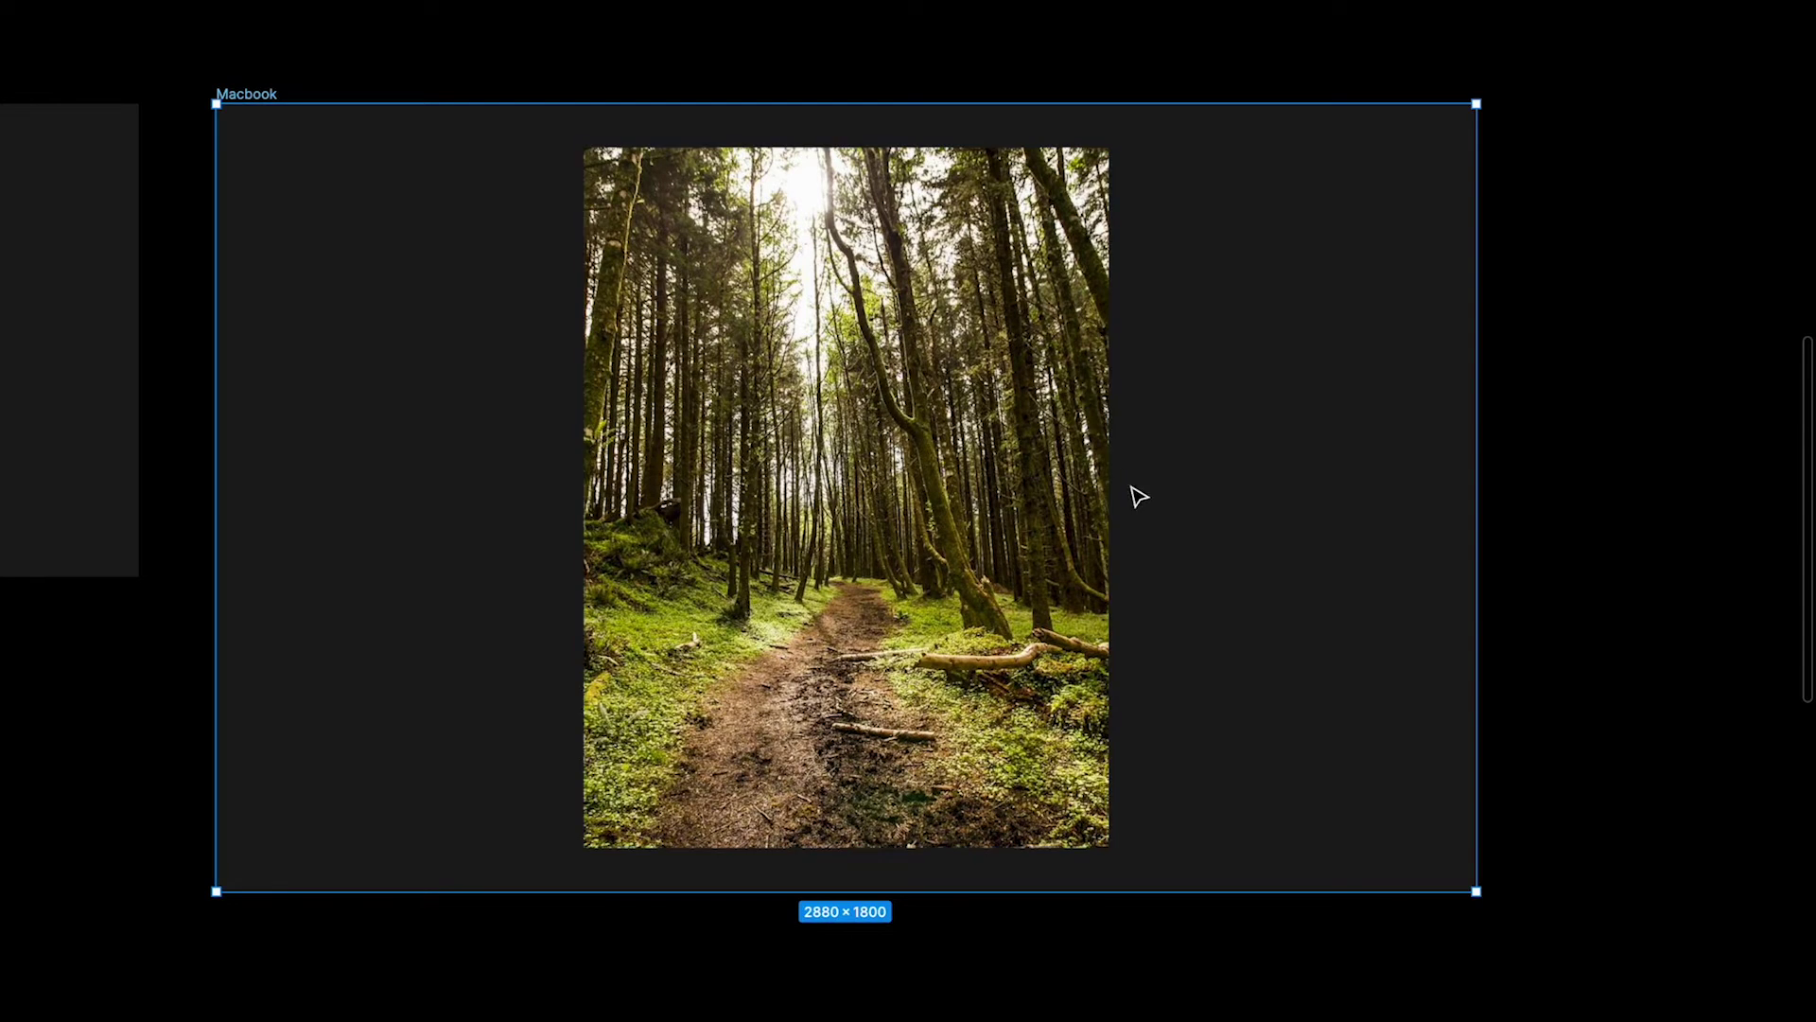
{"action": "left_click", "coordinate": [954, 556]}
{"action": "key", "text": "super+backslash"}
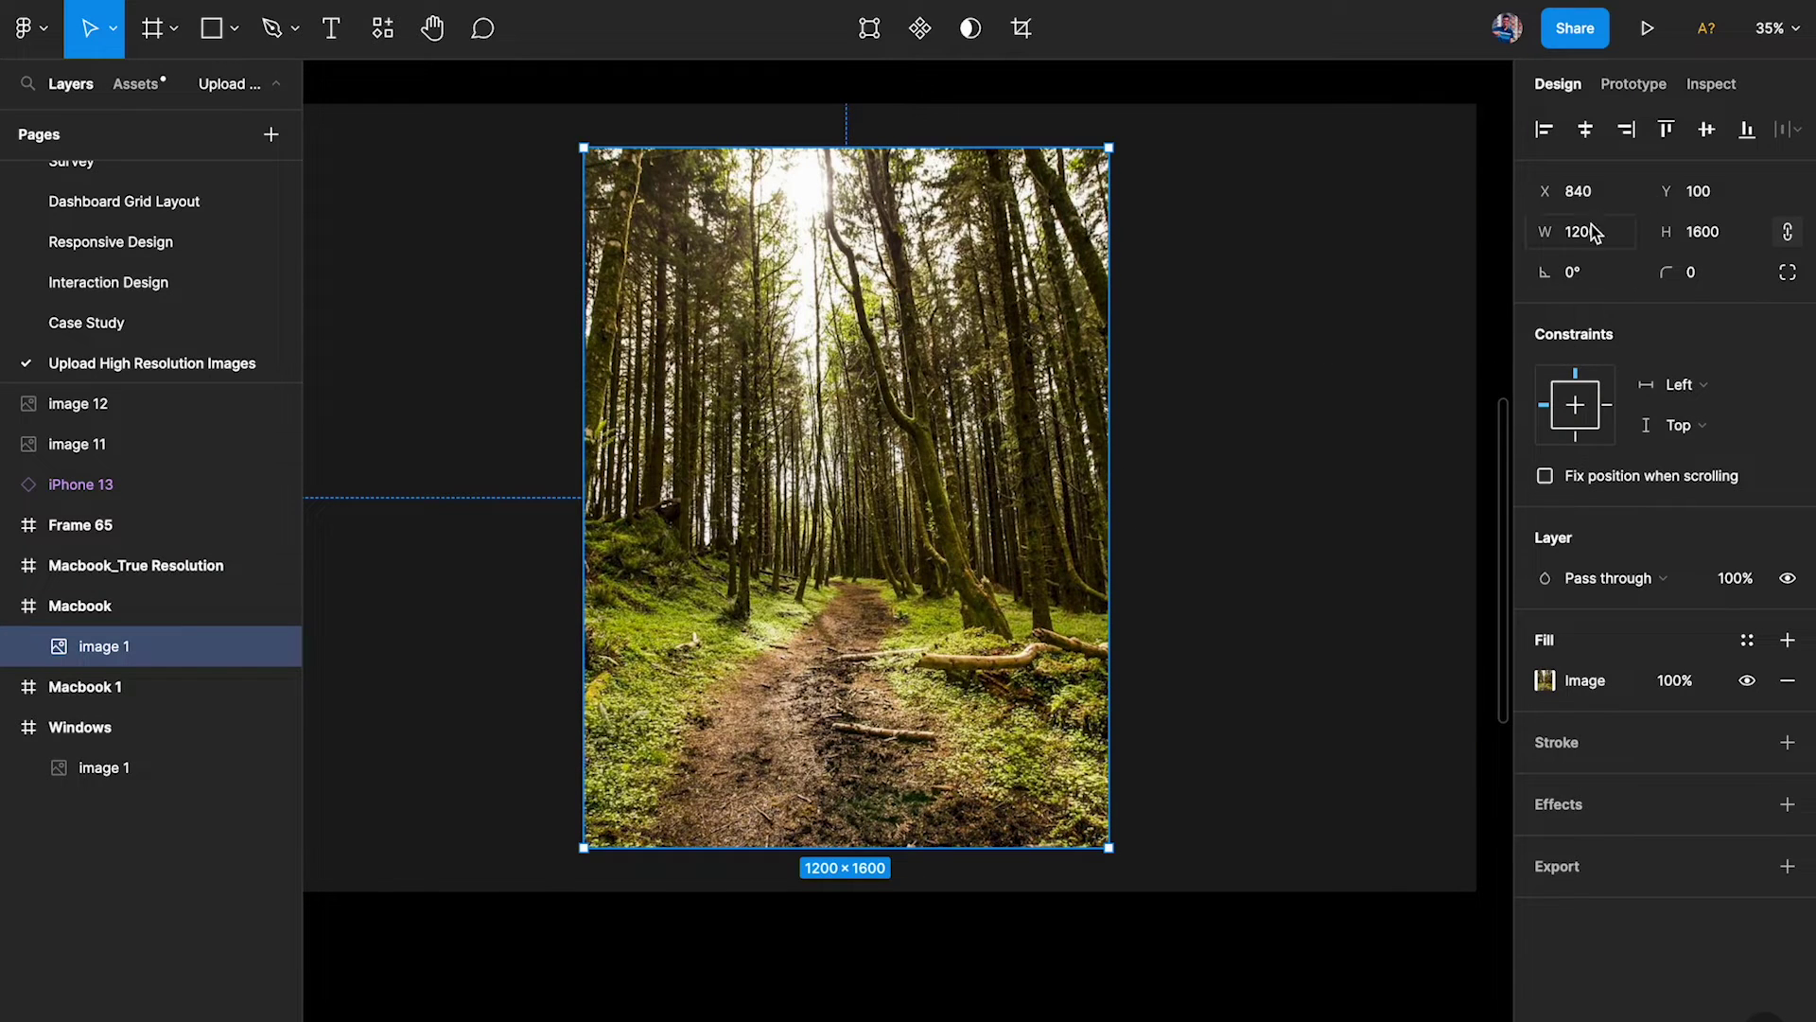
{"action": "scroll", "coordinate": [1181, 393], "scroll_direction": "left", "scroll_amount": 10}
{"action": "scroll", "coordinate": [1180, 393], "scroll_direction": "down", "scroll_amount": 1}
{"action": "left_click", "coordinate": [1180, 395]}
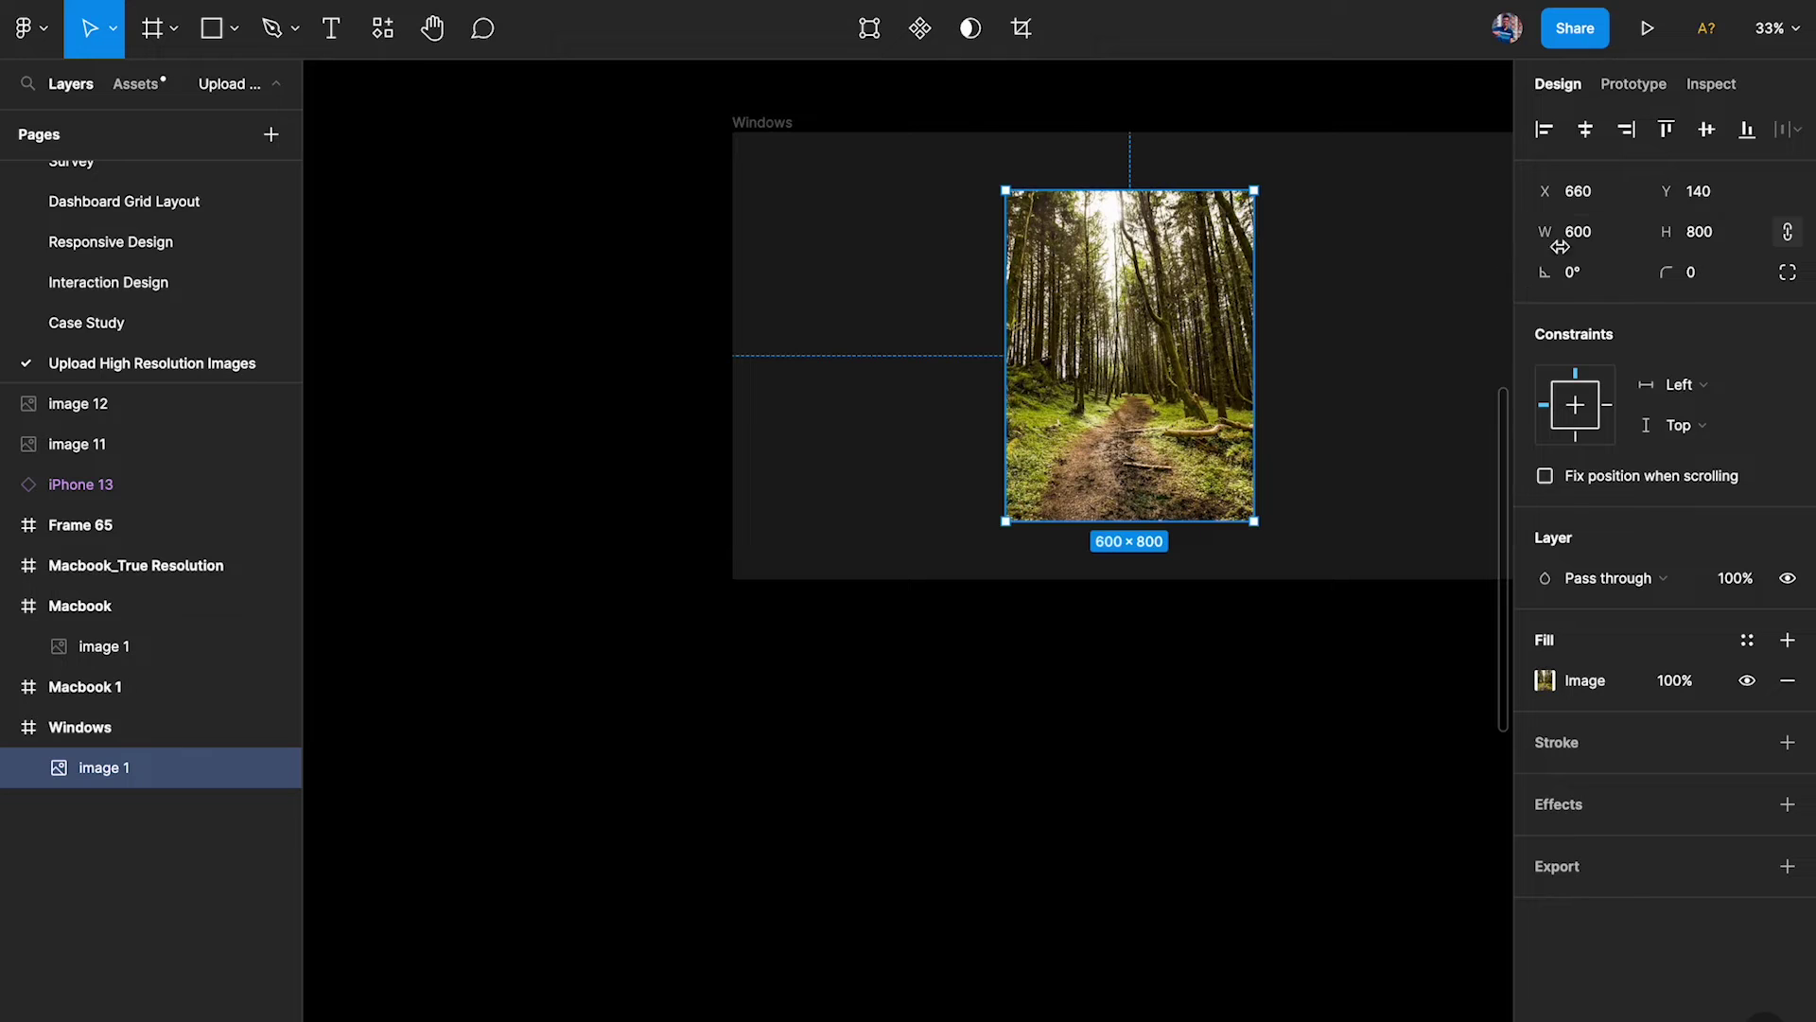
{"action": "scroll", "coordinate": [1297, 310], "scroll_direction": "right", "scroll_amount": 10}
{"action": "scroll", "coordinate": [1296, 310], "scroll_direction": "down", "scroll_amount": 1}
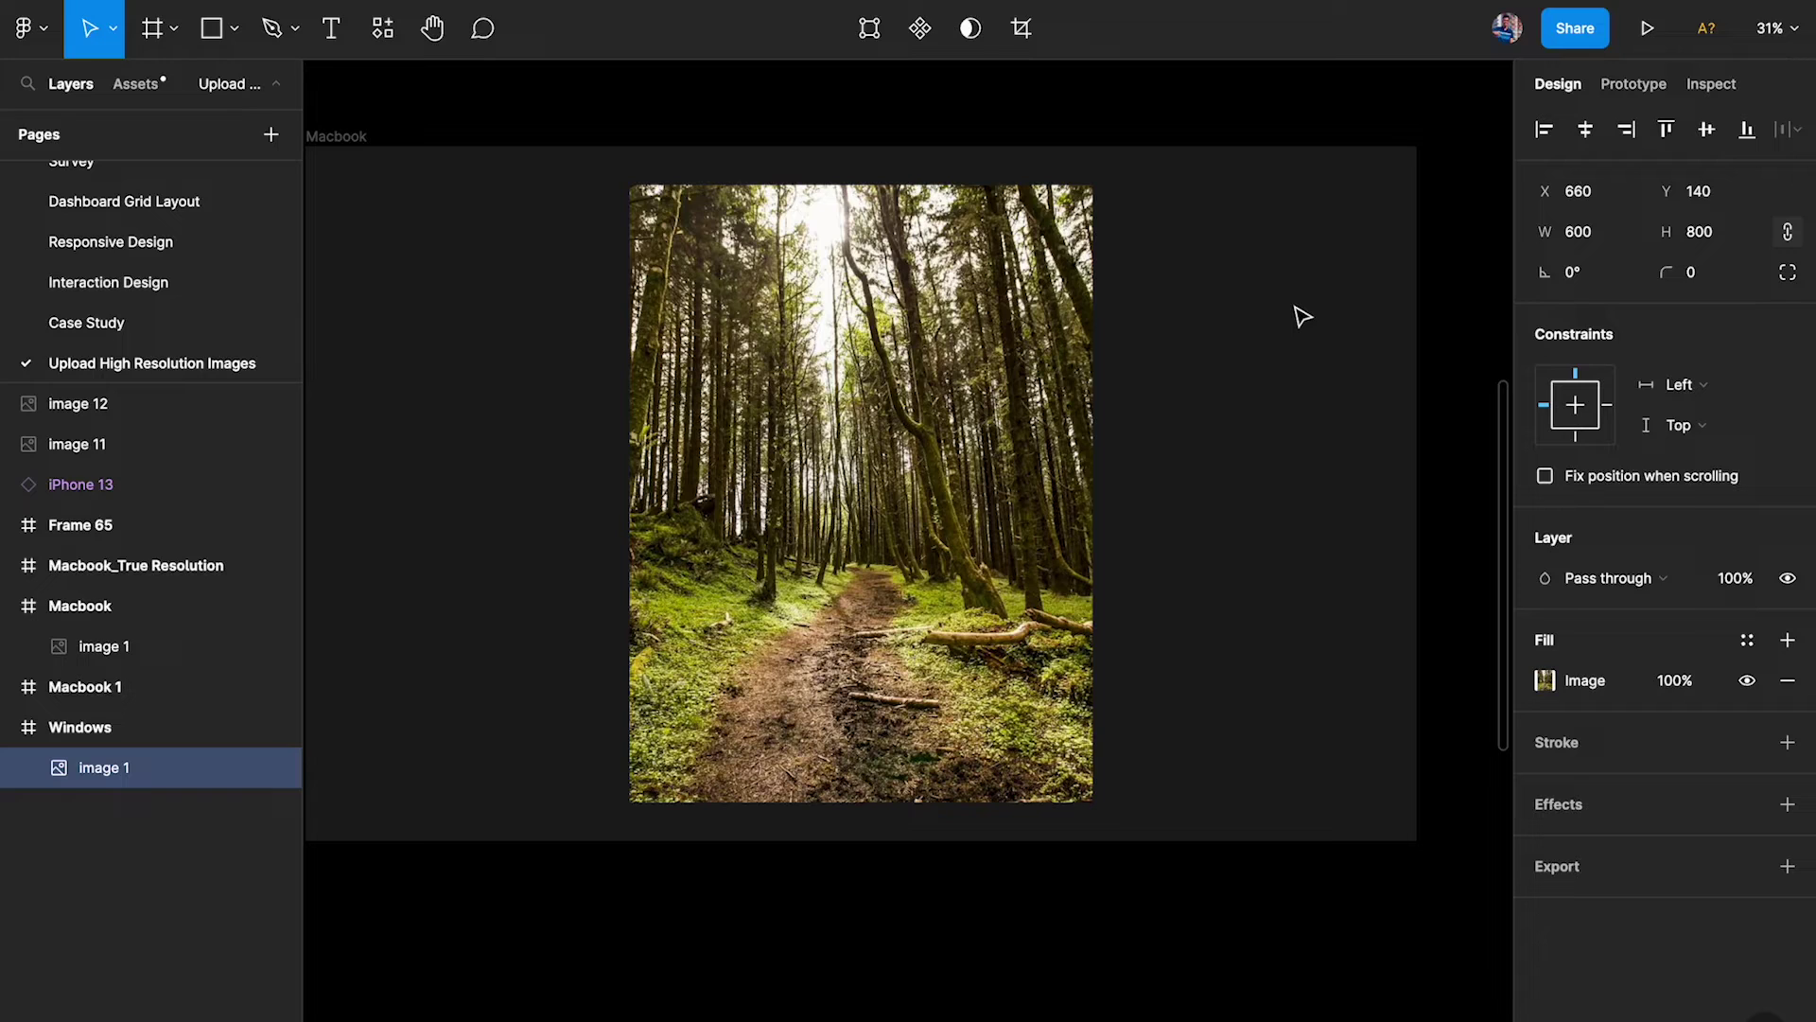
{"action": "scroll", "coordinate": [1297, 312], "scroll_direction": "left", "scroll_amount": 2}
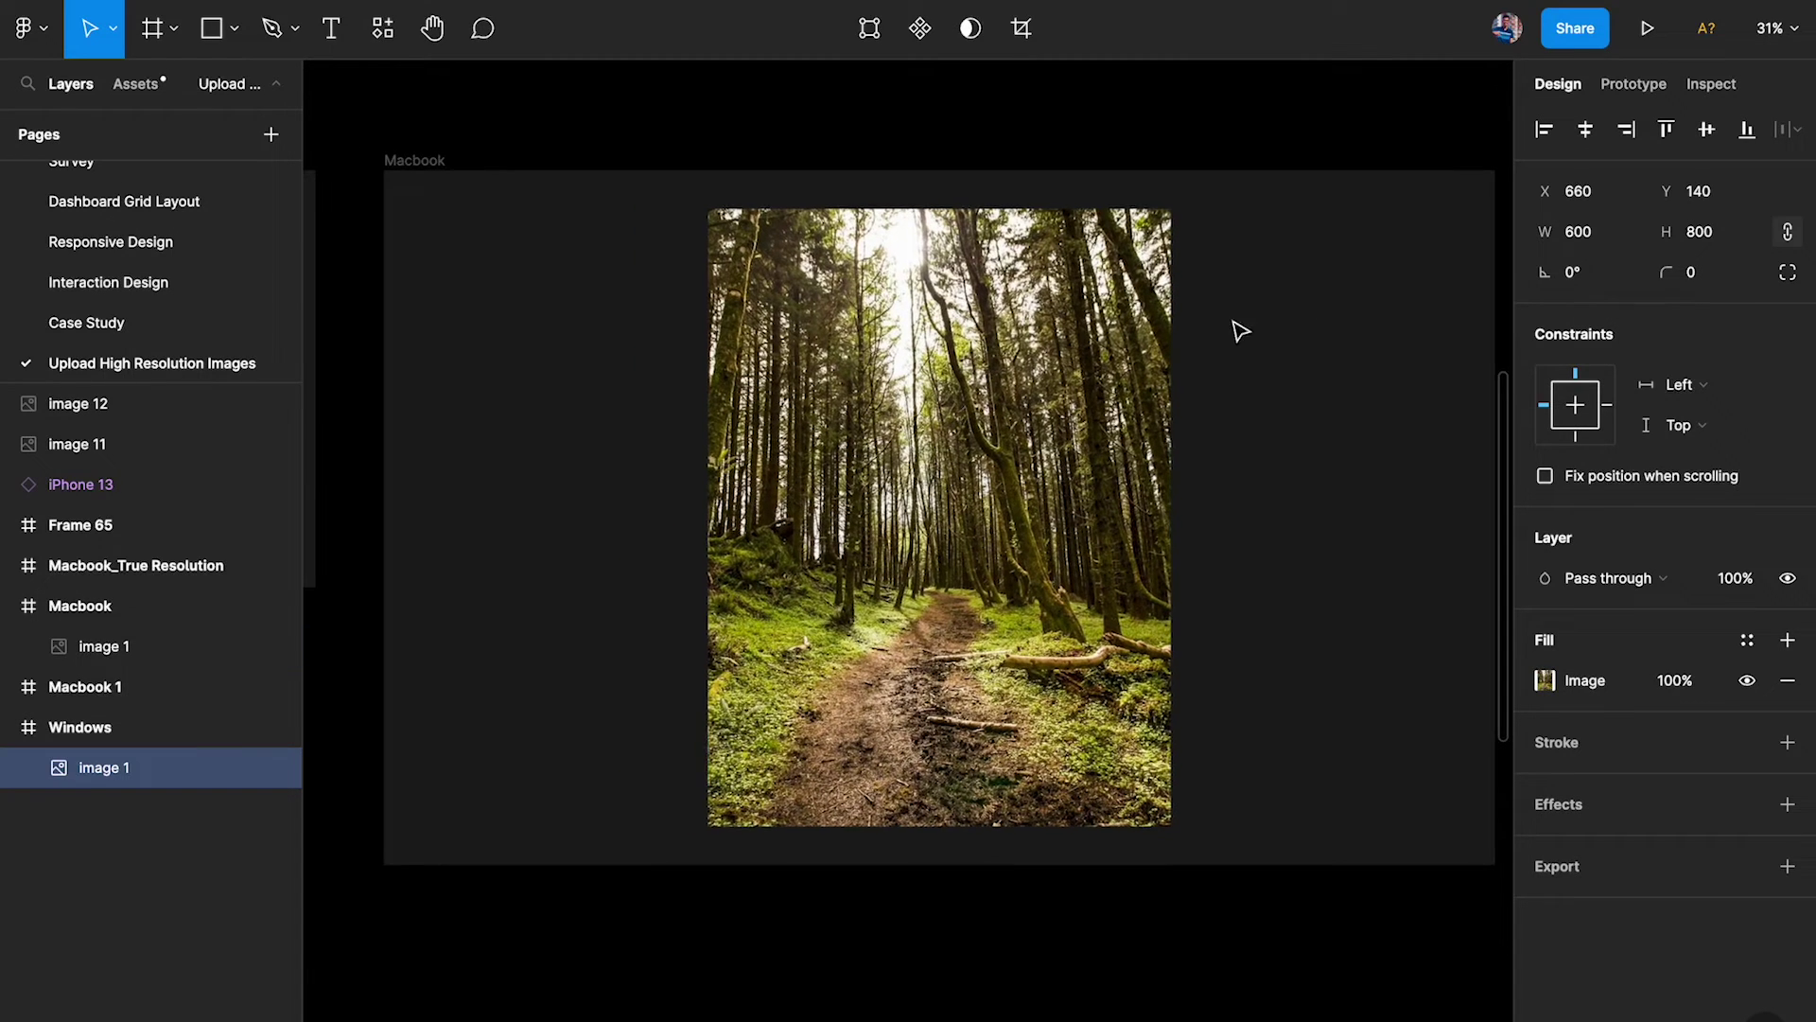
{"action": "left_click", "coordinate": [754, 301]}
{"action": "left_click", "coordinate": [427, 163]}
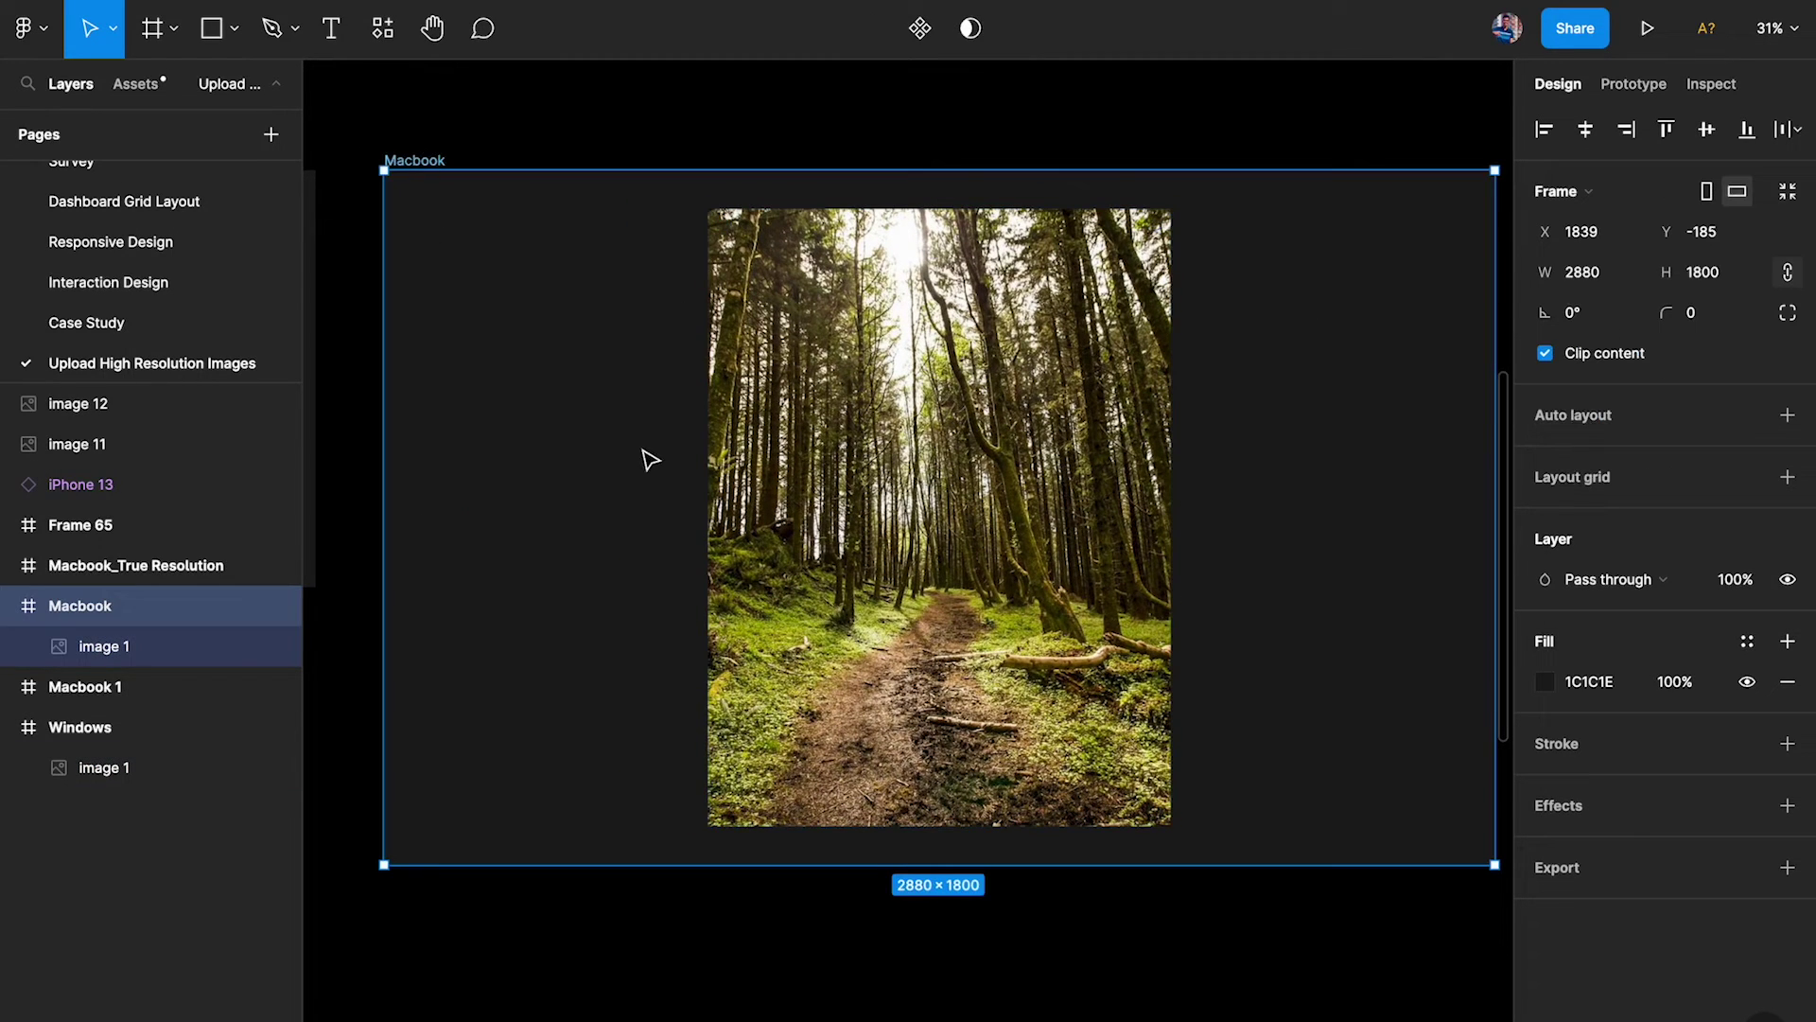
Step: Inspect the iPhone 13 mockup and Frame 65's layers: date text, flight list and cards
{"action": "scroll", "coordinate": [648, 460], "scroll_direction": "right", "scroll_amount": 2}
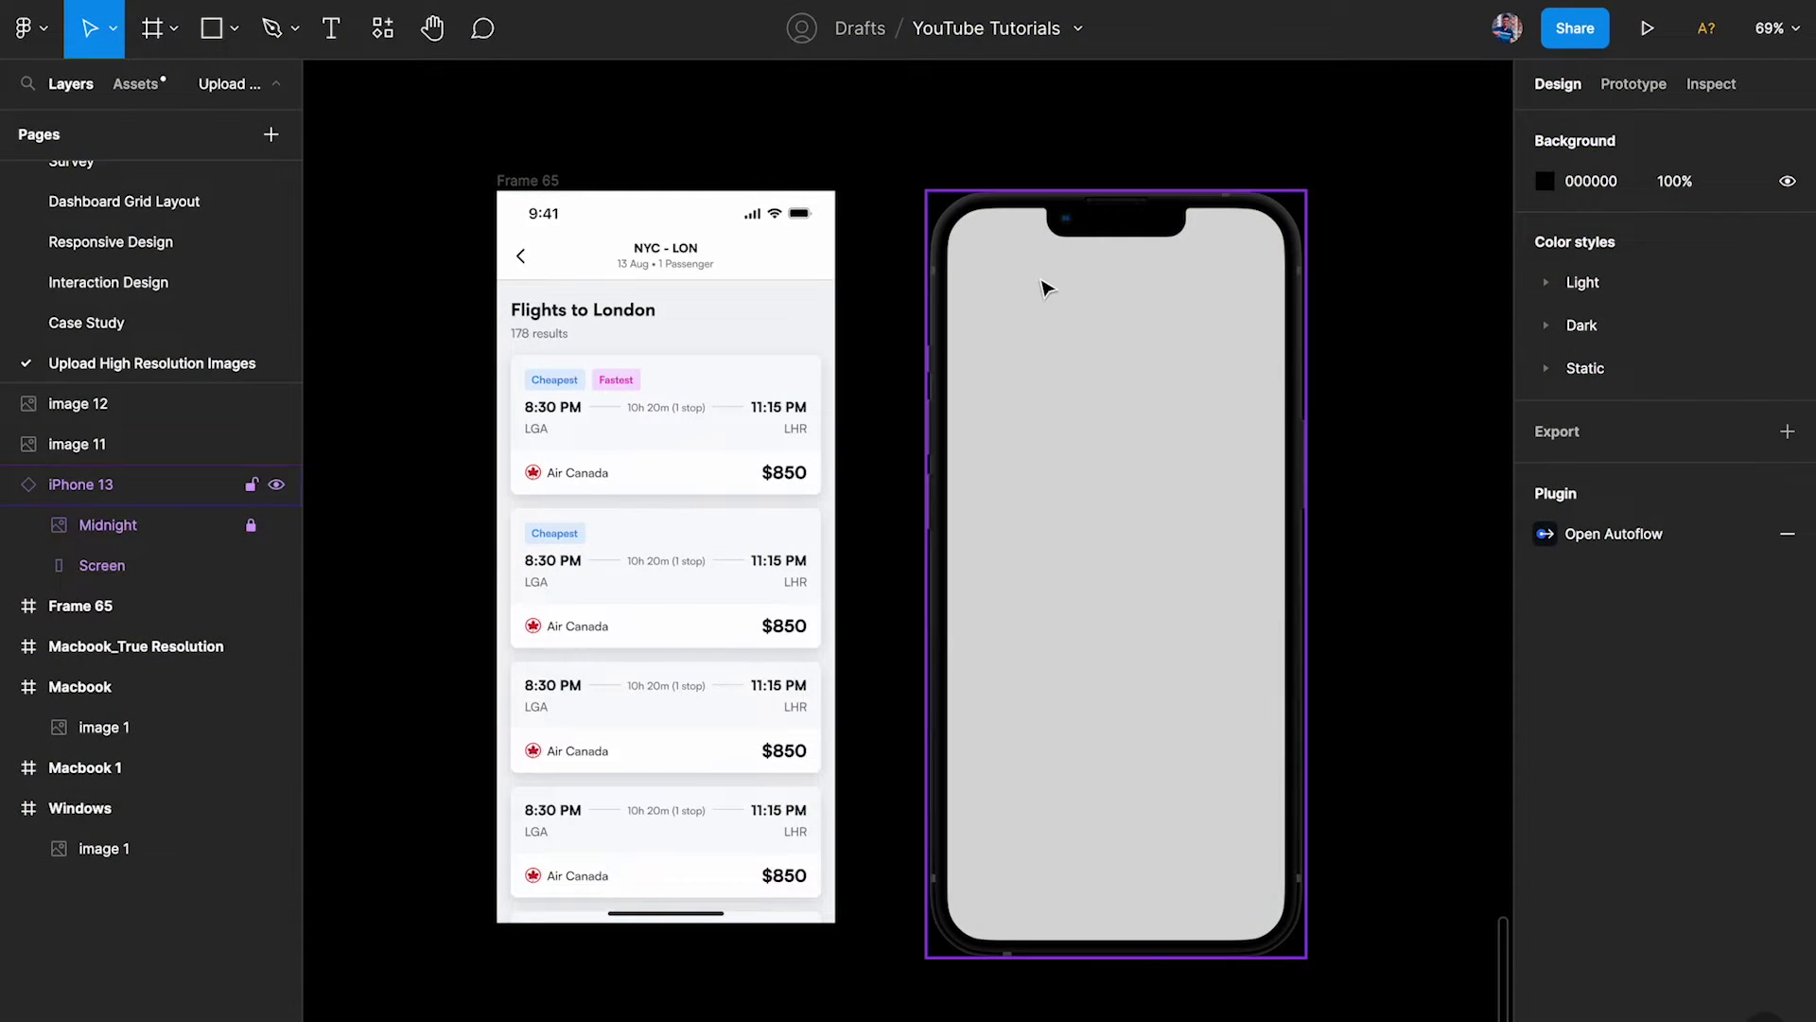
{"action": "left_click", "coordinate": [1046, 286]}
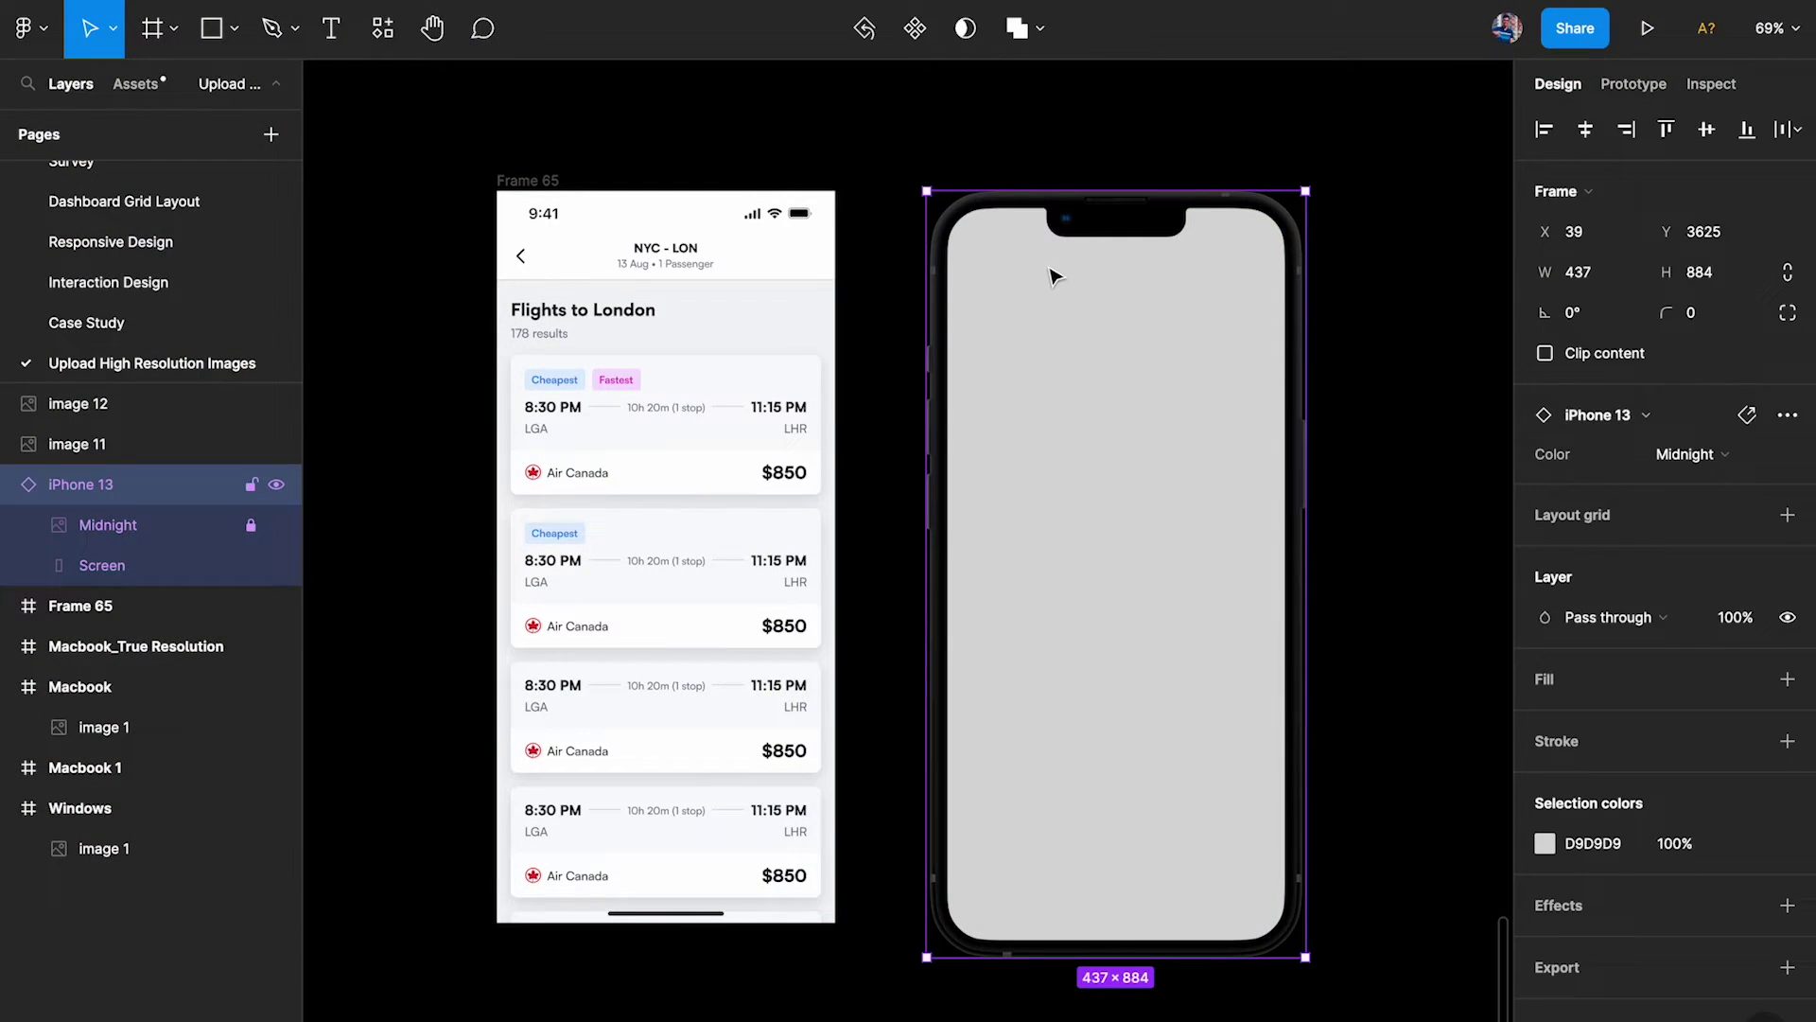
{"action": "left_click", "coordinate": [547, 180]}
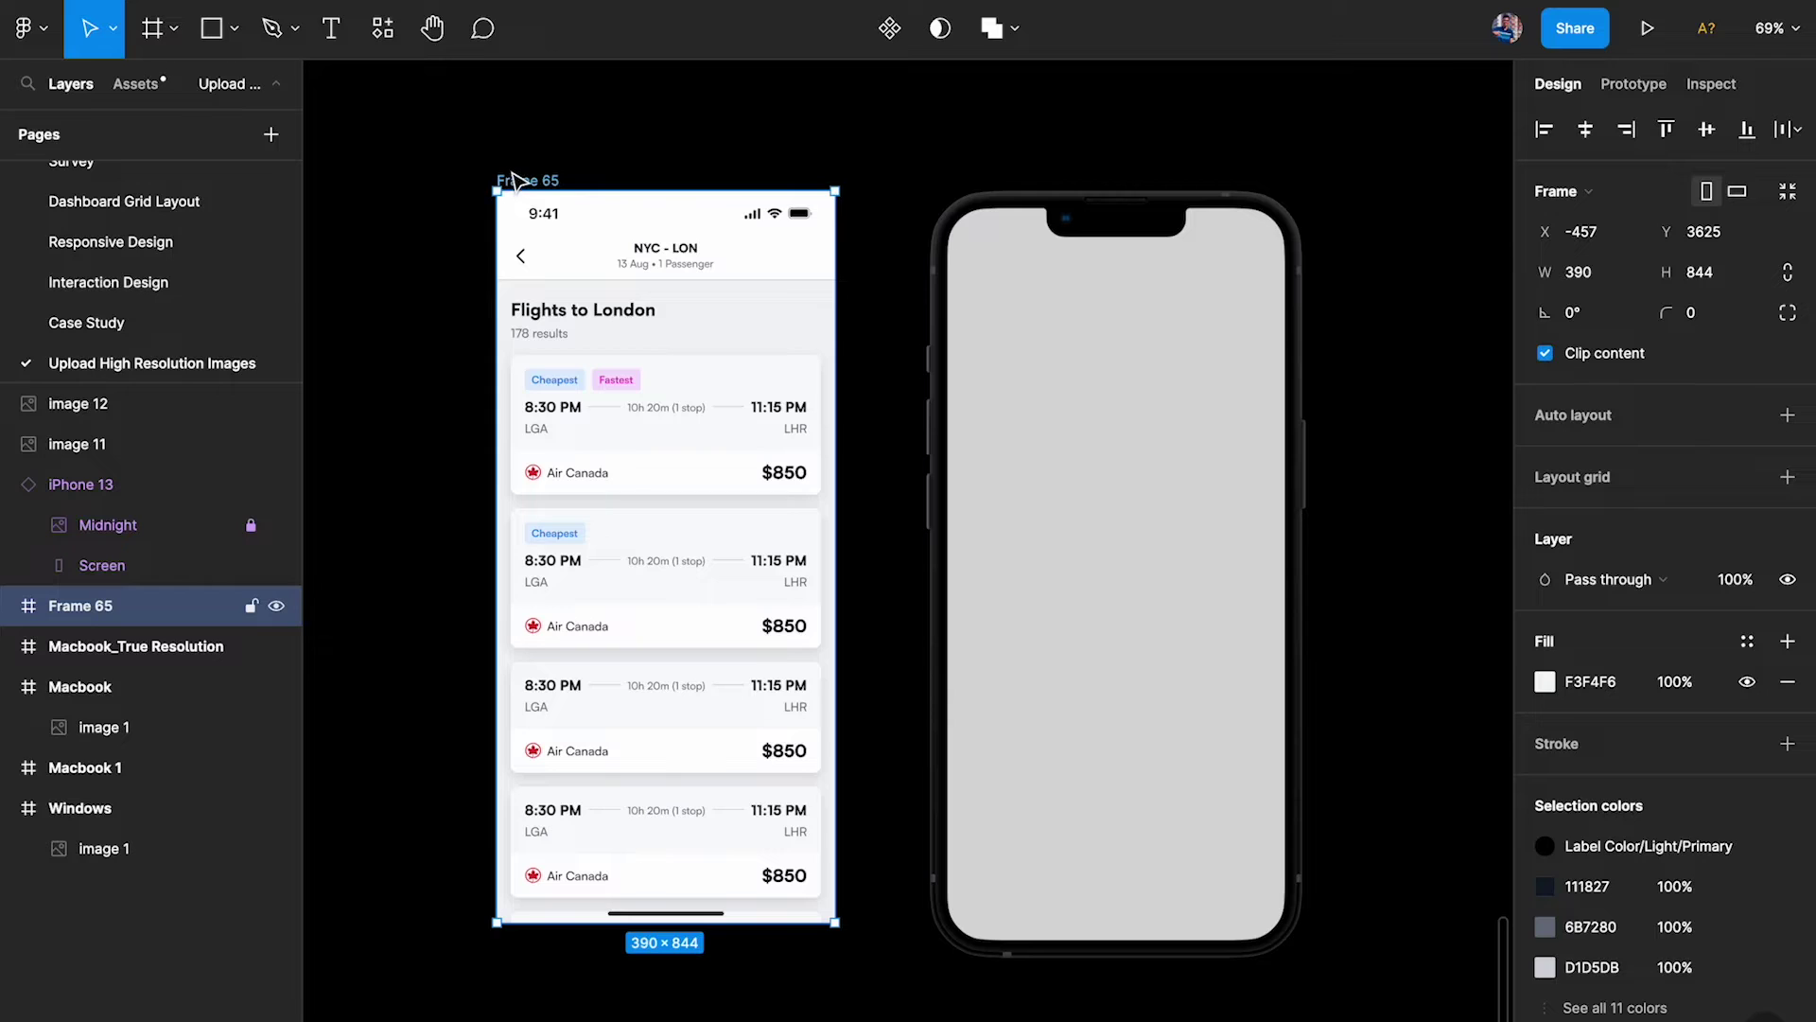
{"action": "left_click", "coordinate": [1107, 424]}
{"action": "left_click", "coordinate": [665, 264], "text": "ctrl"}
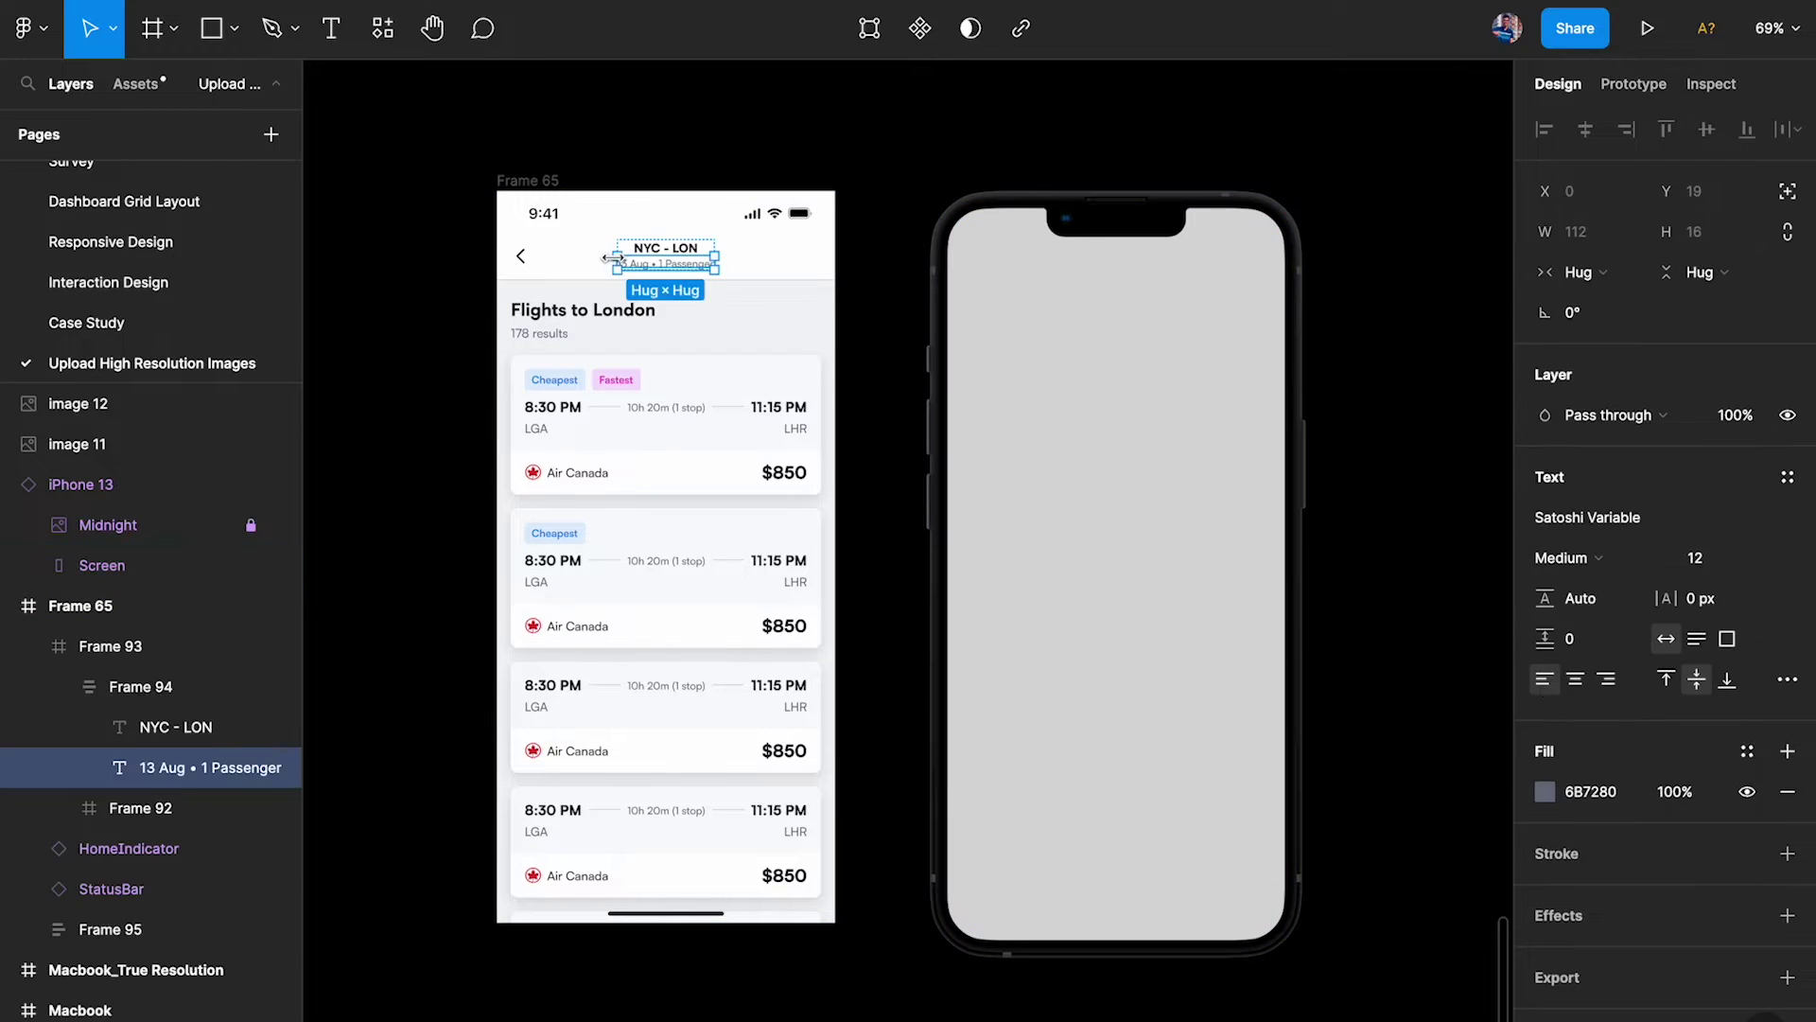
{"action": "left_click", "coordinate": [671, 442]}
{"action": "left_click", "coordinate": [581, 384], "text": "ctrl"}
{"action": "left_click", "coordinate": [621, 478], "text": "ctrl"}
{"action": "left_click", "coordinate": [571, 560], "text": "ctrl"}
{"action": "left_click", "coordinate": [587, 640], "text": "ctrl"}
{"action": "left_click", "coordinate": [674, 691]}
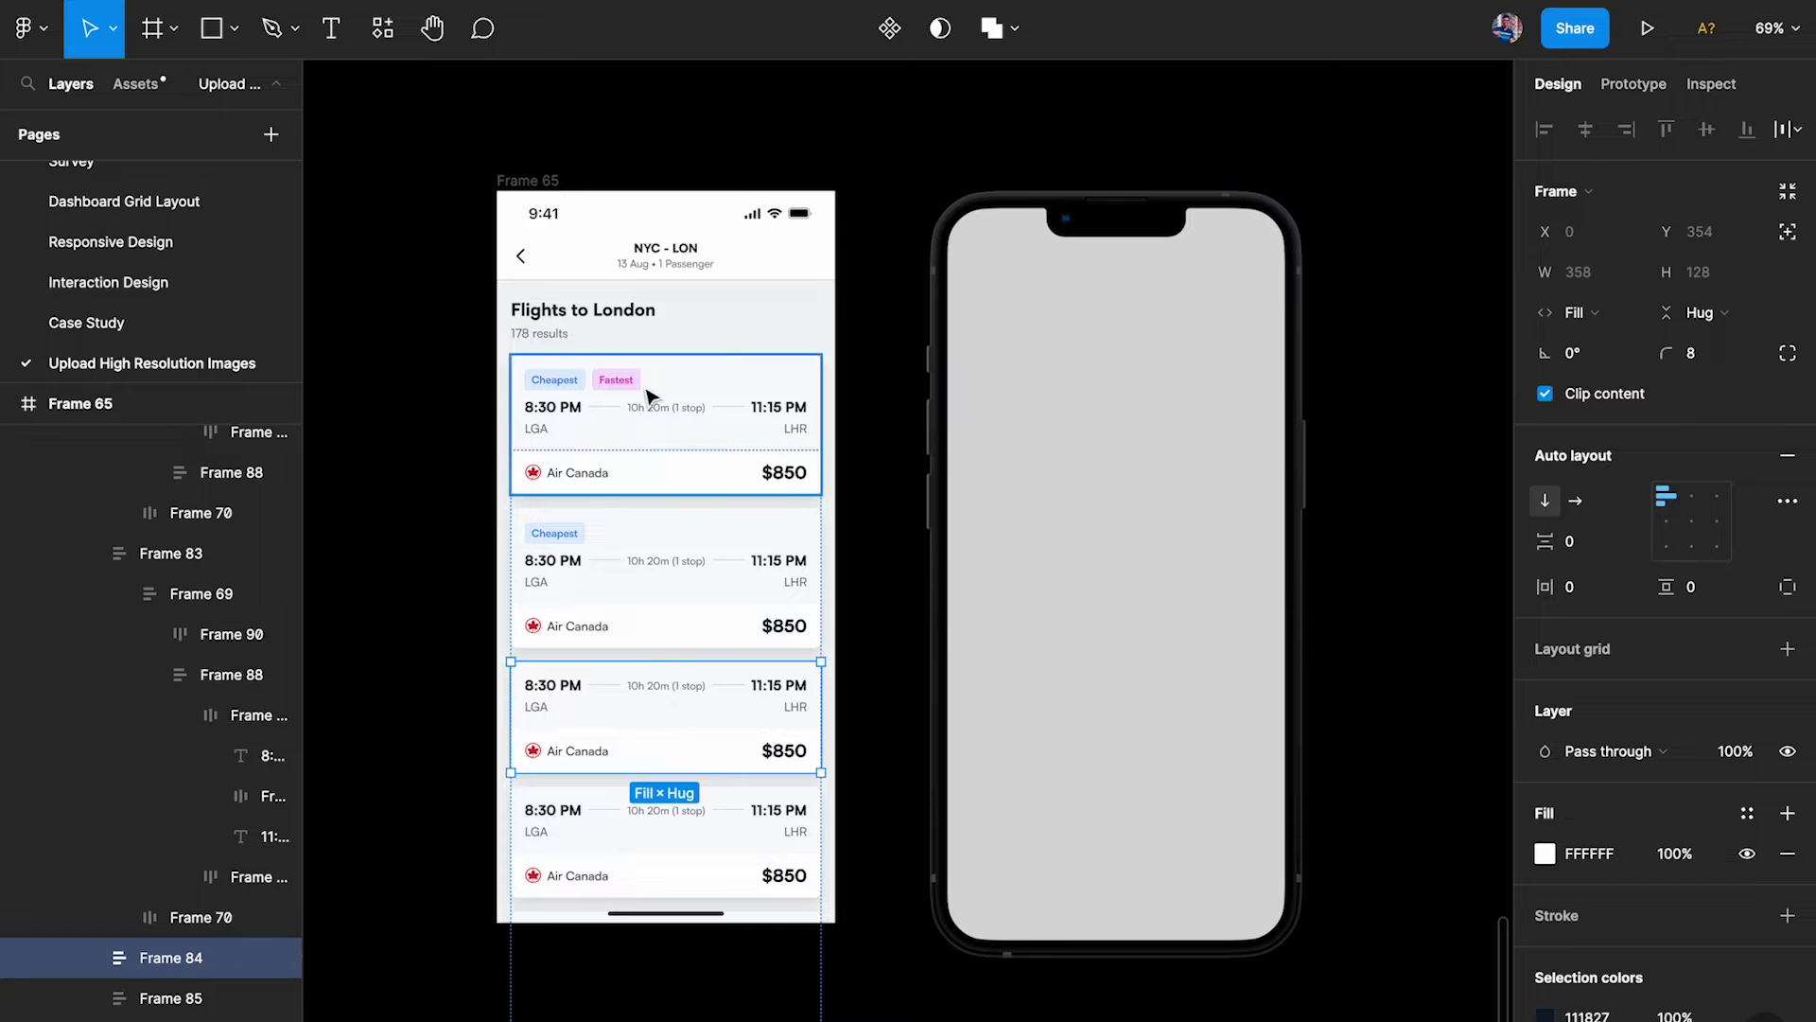
{"action": "left_click", "coordinate": [717, 142]}
Step: Drag the iPhone 13 mockup further right, then select Frame 65
{"action": "scroll", "coordinate": [719, 145], "scroll_direction": "down", "scroll_amount": 3}
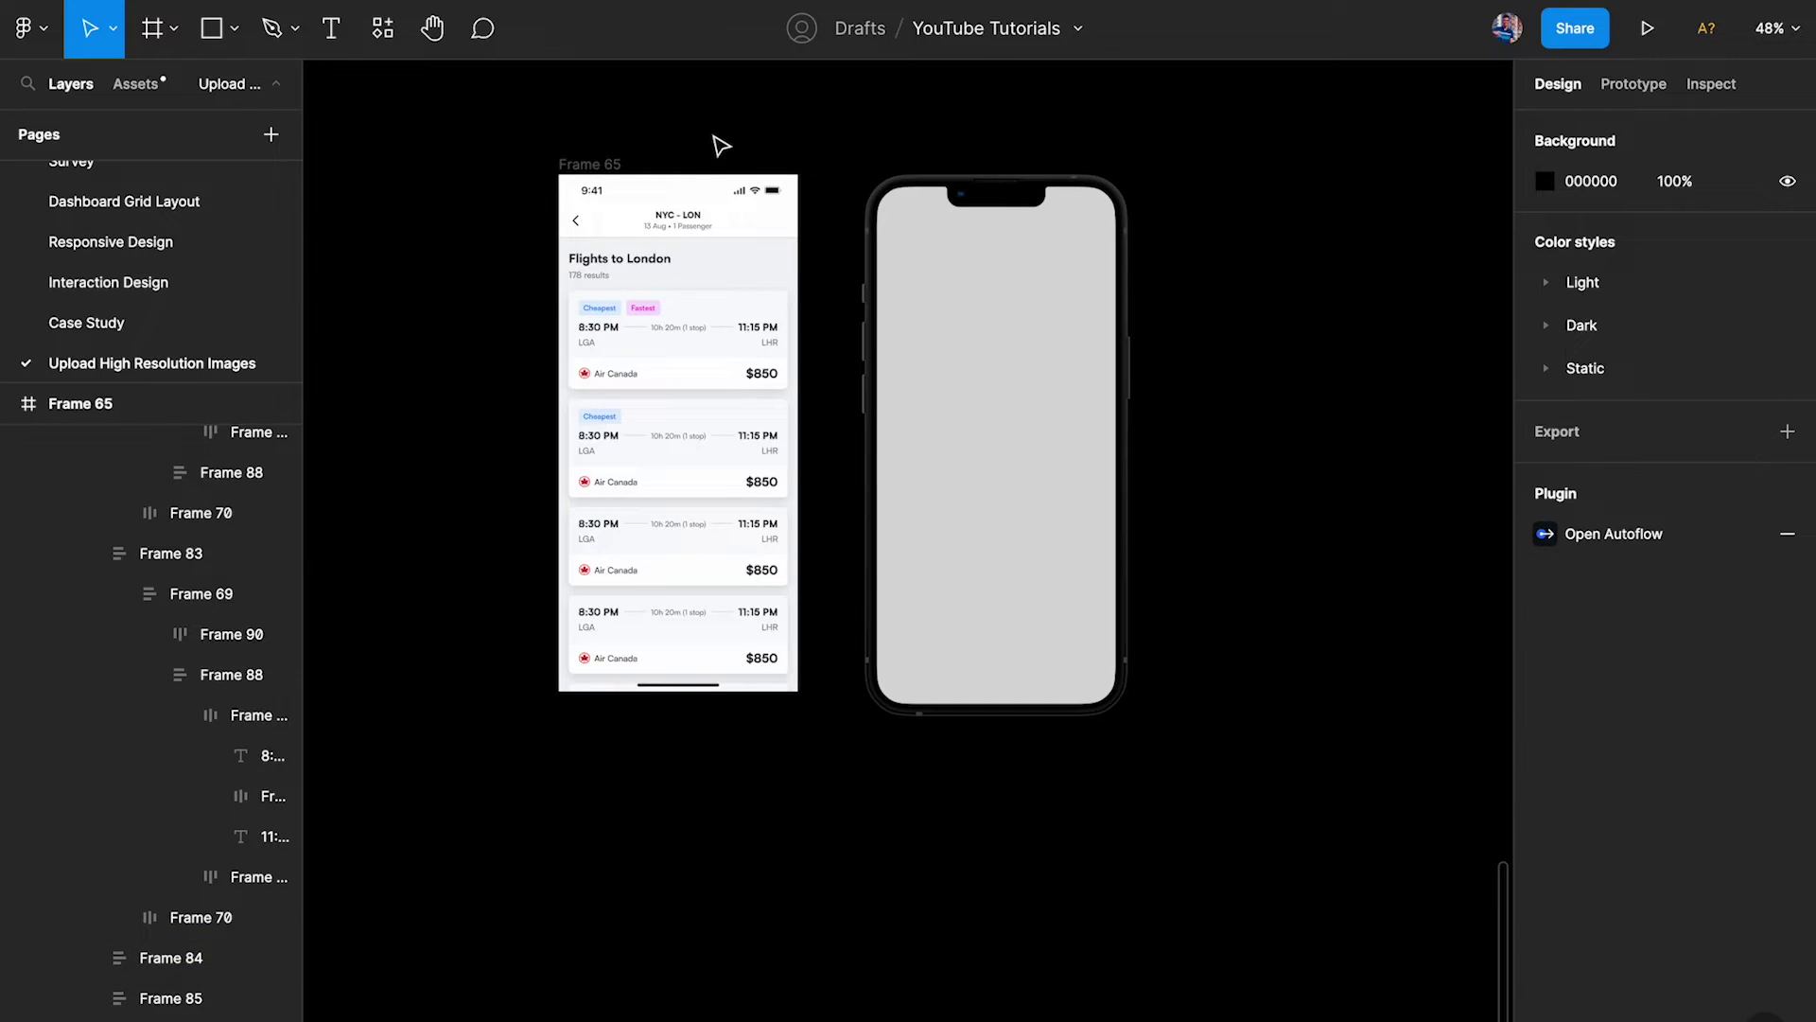
{"action": "scroll", "coordinate": [720, 145], "scroll_direction": "up", "scroll_amount": 3}
{"action": "left_click_drag", "start_coordinate": [1038, 452], "coordinate": [1490, 406]}
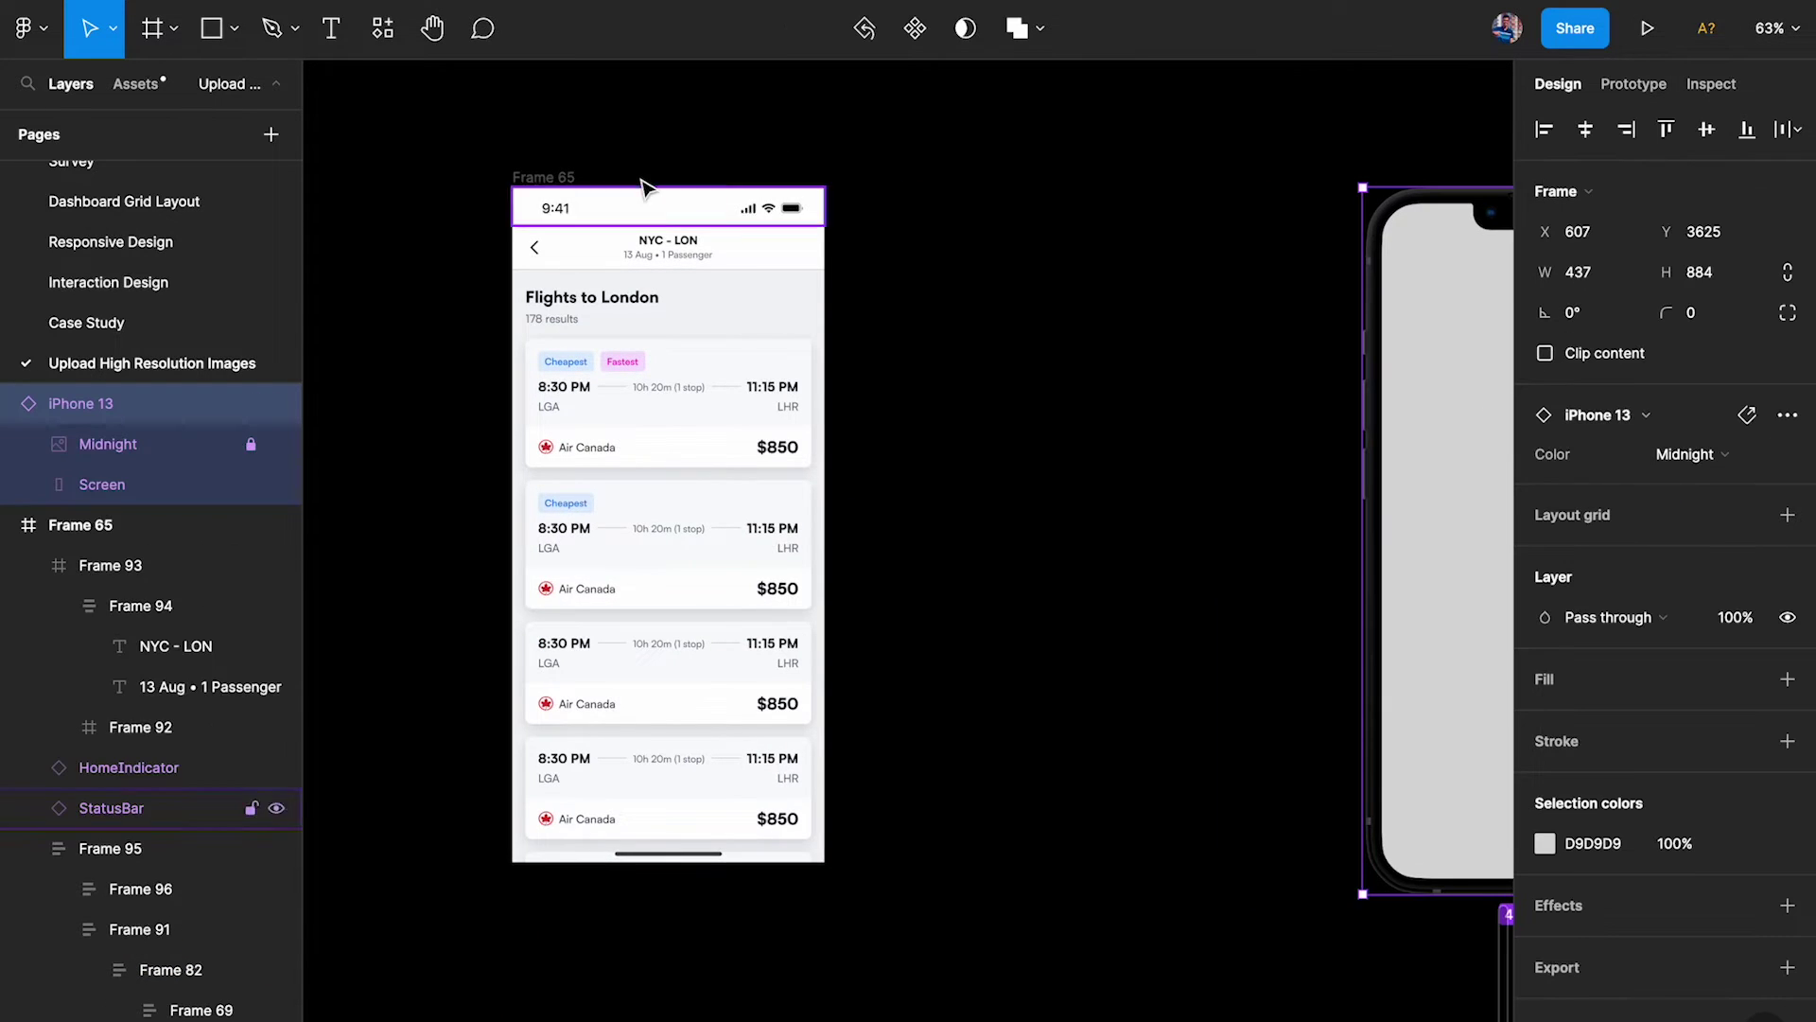
{"action": "left_click", "coordinate": [551, 179]}
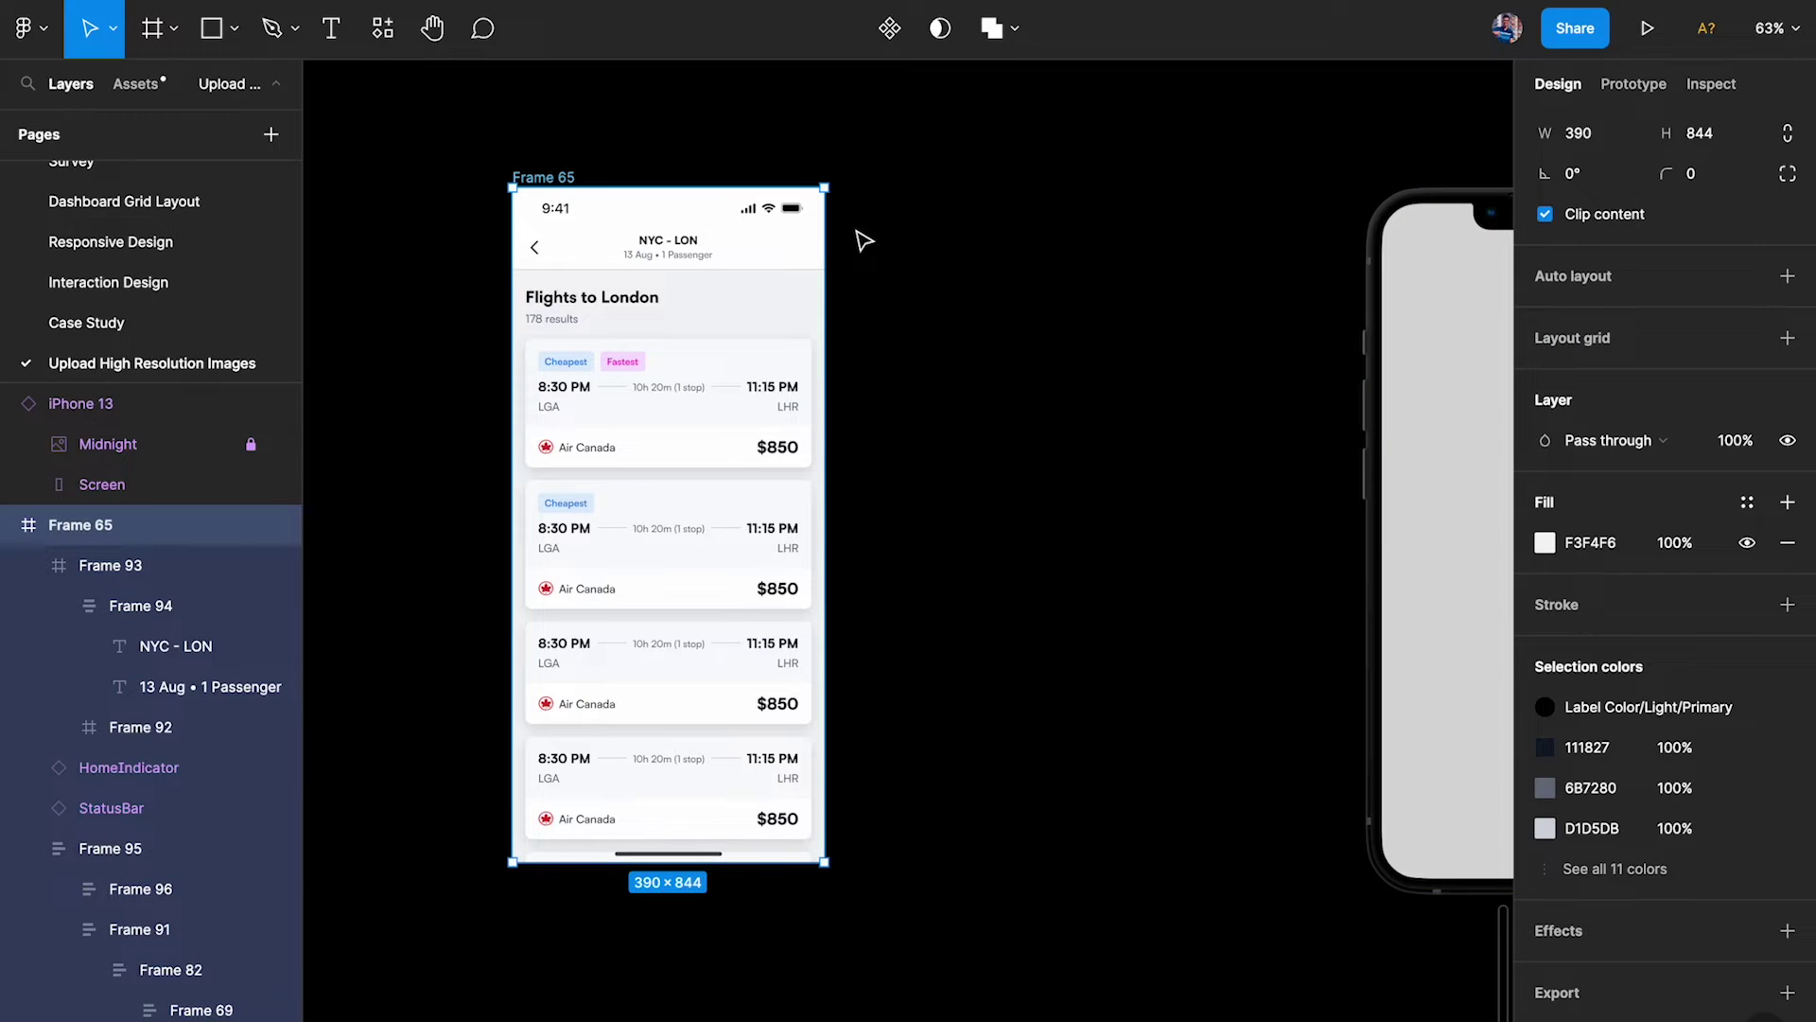
{"action": "scroll", "coordinate": [860, 239], "scroll_direction": "right", "scroll_amount": 10}
{"action": "left_click", "coordinate": [778, 410]}
{"action": "scroll", "coordinate": [779, 413], "scroll_direction": "left", "scroll_amount": 3}
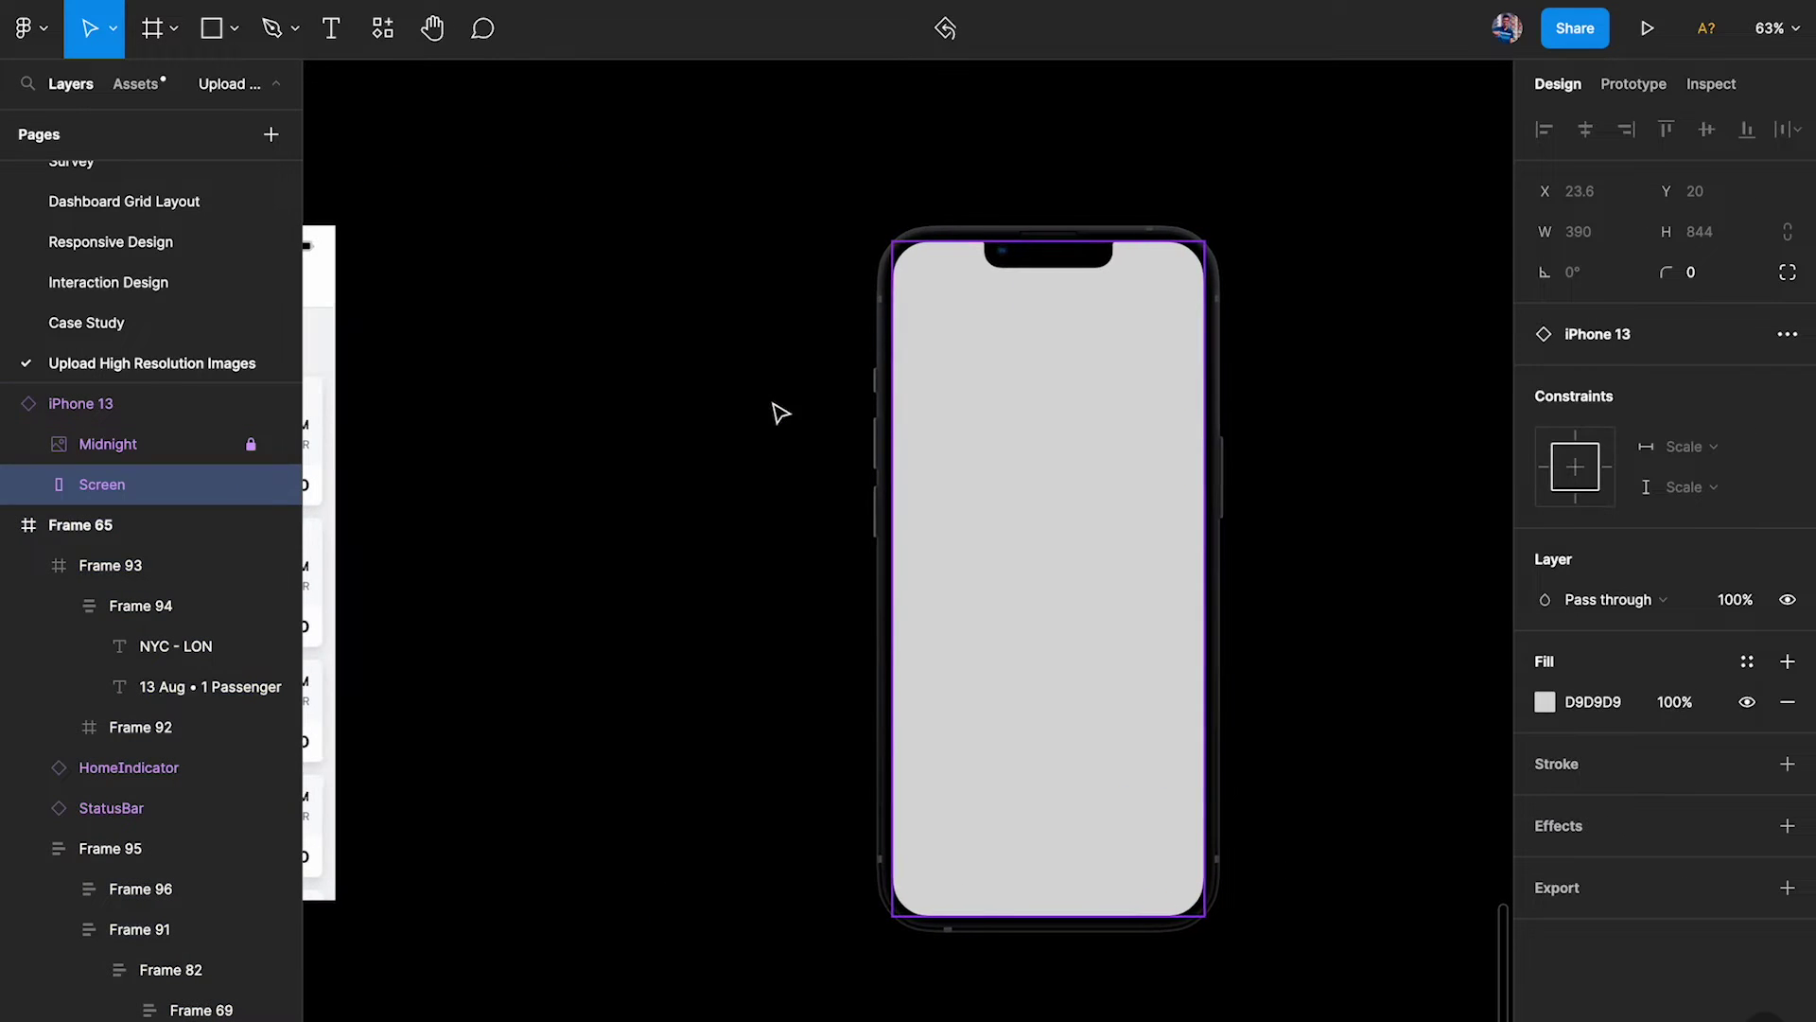
{"action": "scroll", "coordinate": [779, 414], "scroll_direction": "left", "scroll_amount": 5}
{"action": "left_click", "coordinate": [501, 217]}
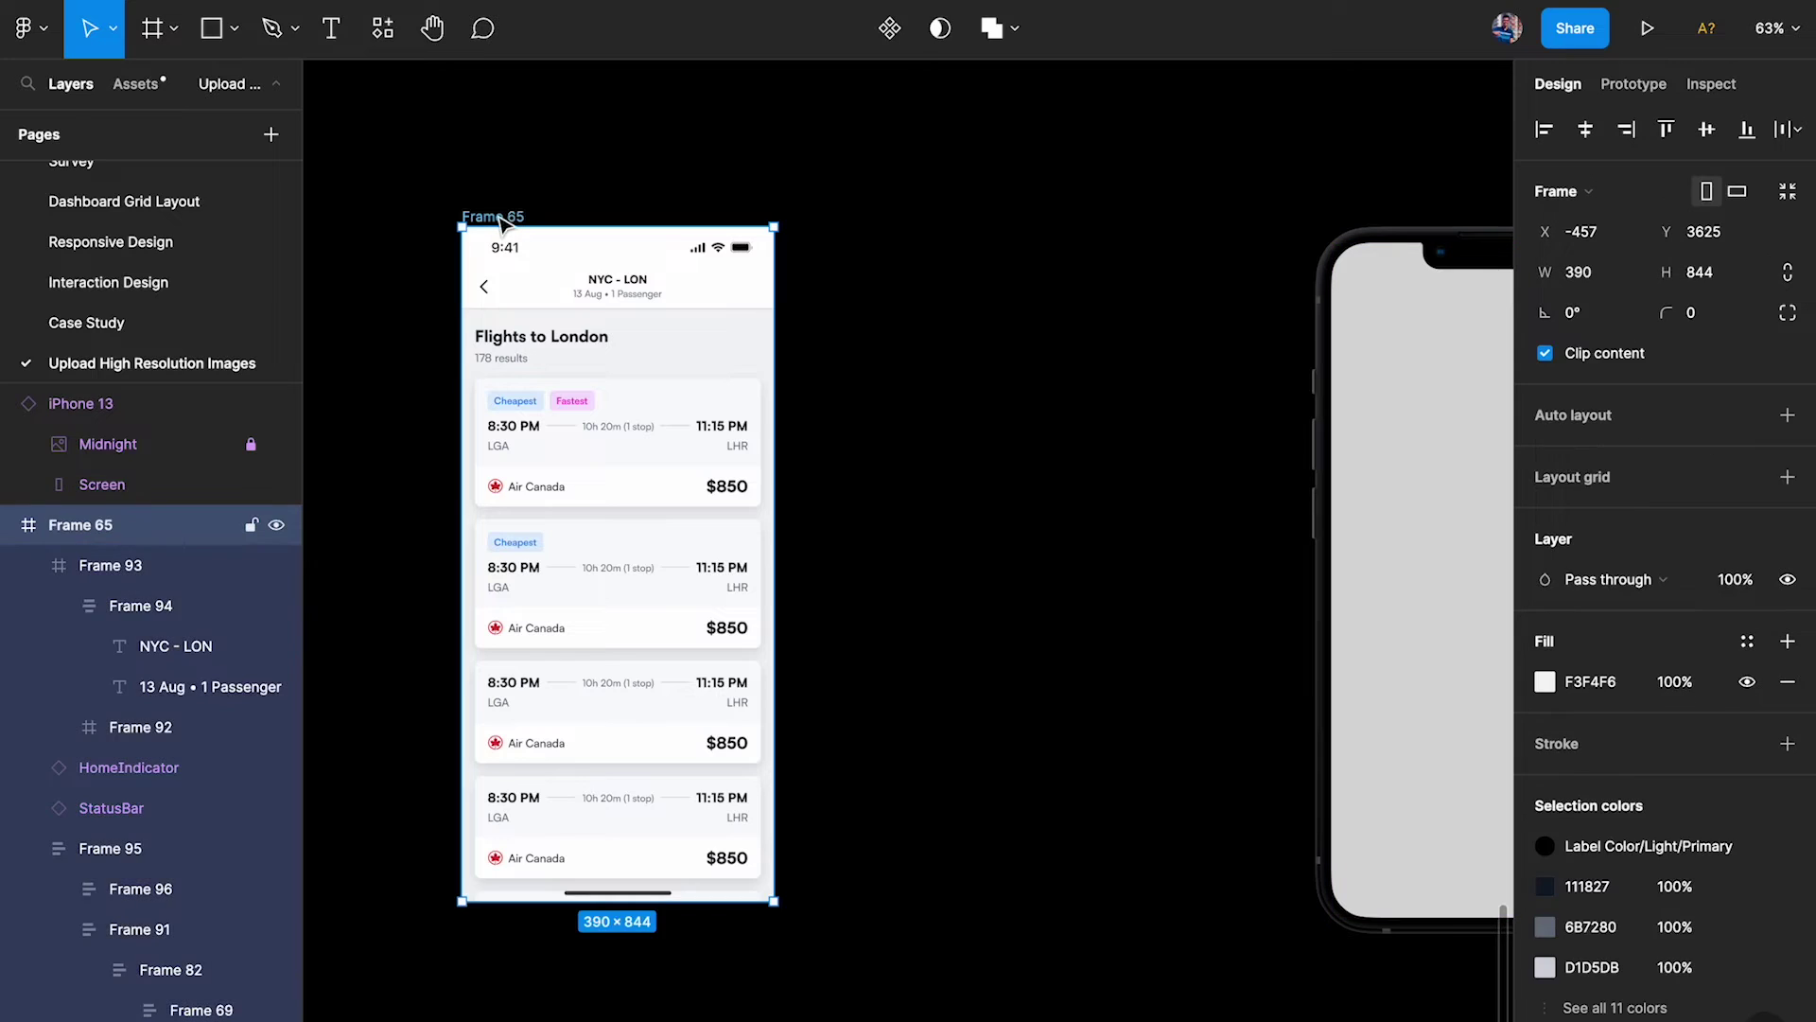
Step: Duplicate Frame 65, rasterize the copy into an image and shift it slightly left
{"action": "key", "text": "ctrl+d"}
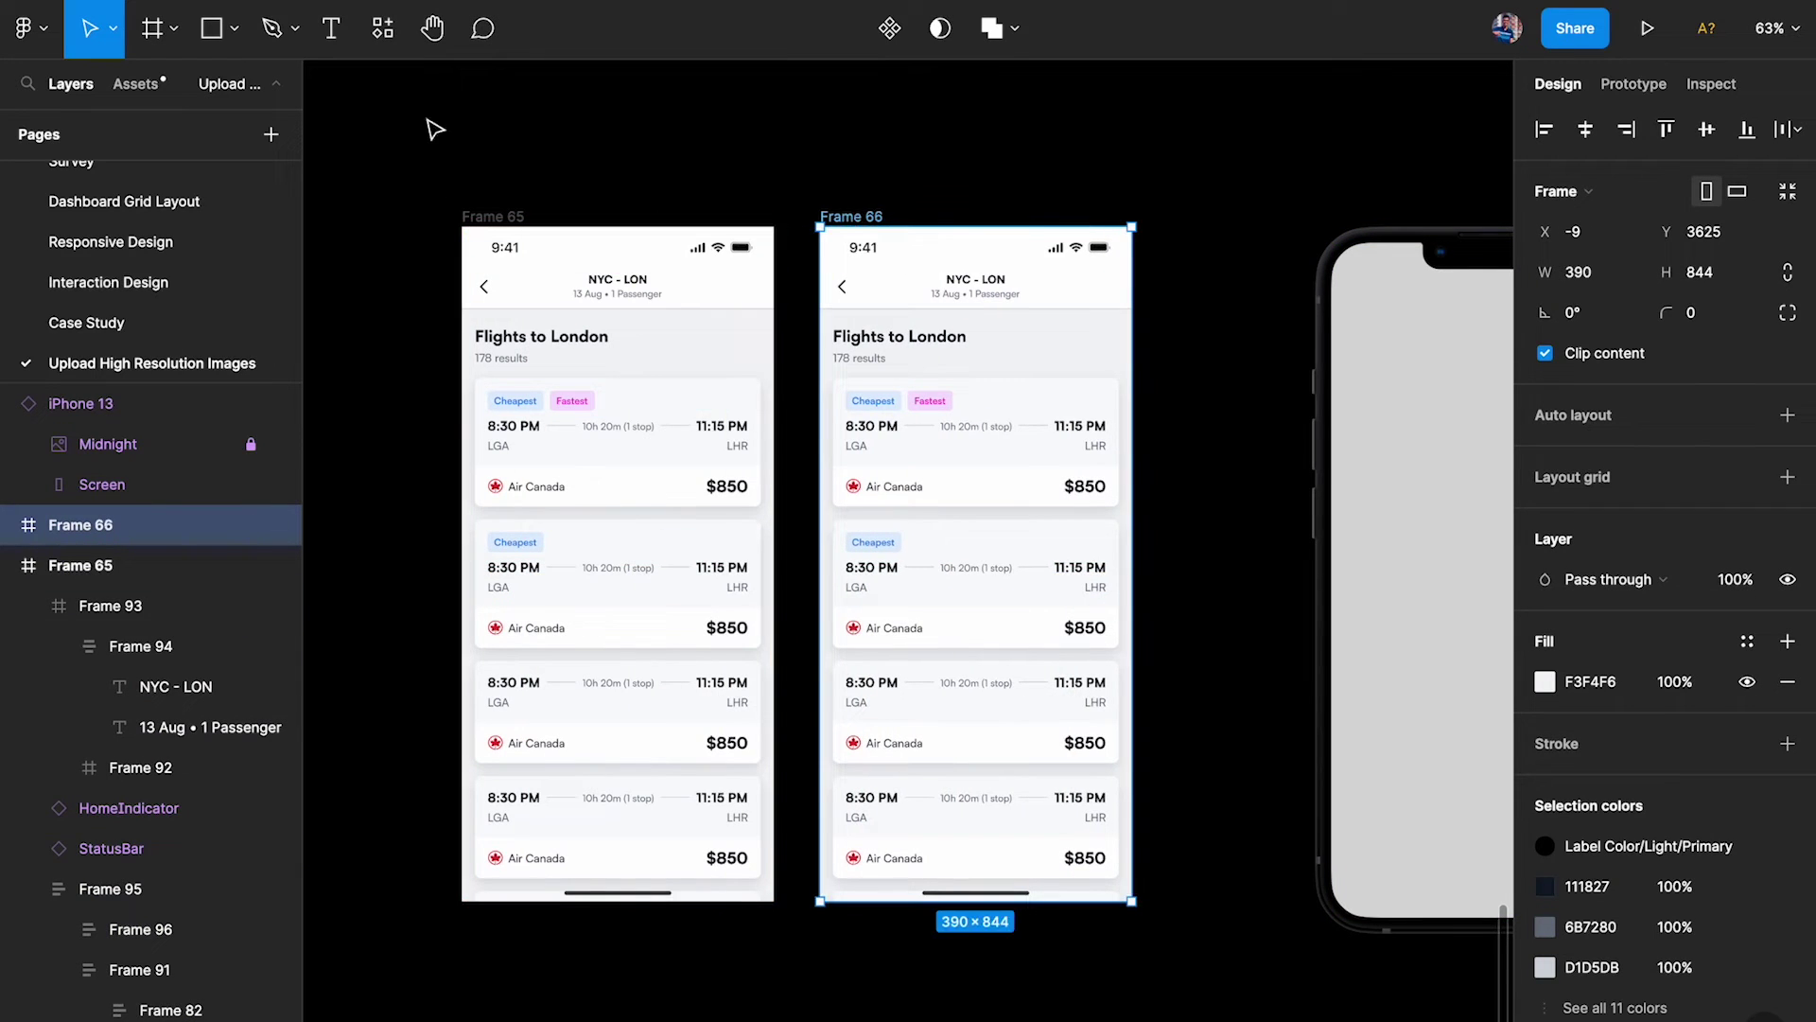
{"action": "left_click", "coordinate": [249, 1]}
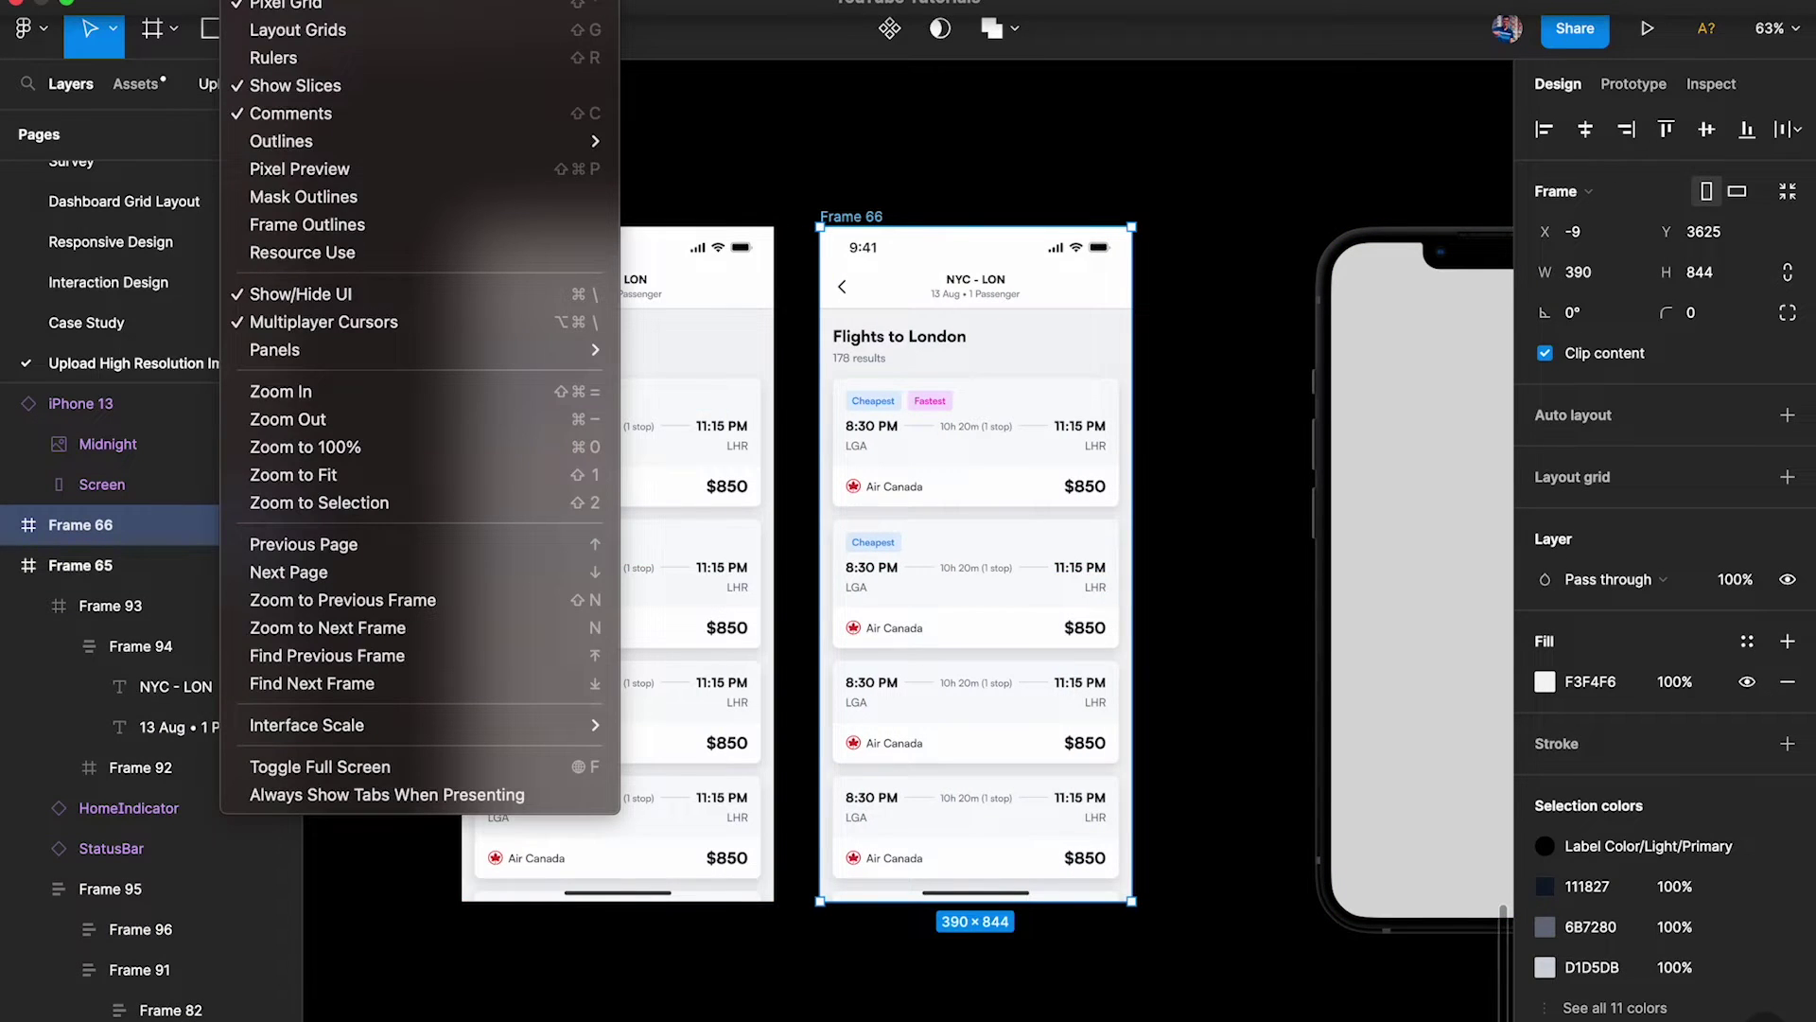
{"action": "mouse_move", "coordinate": [326, 1]}
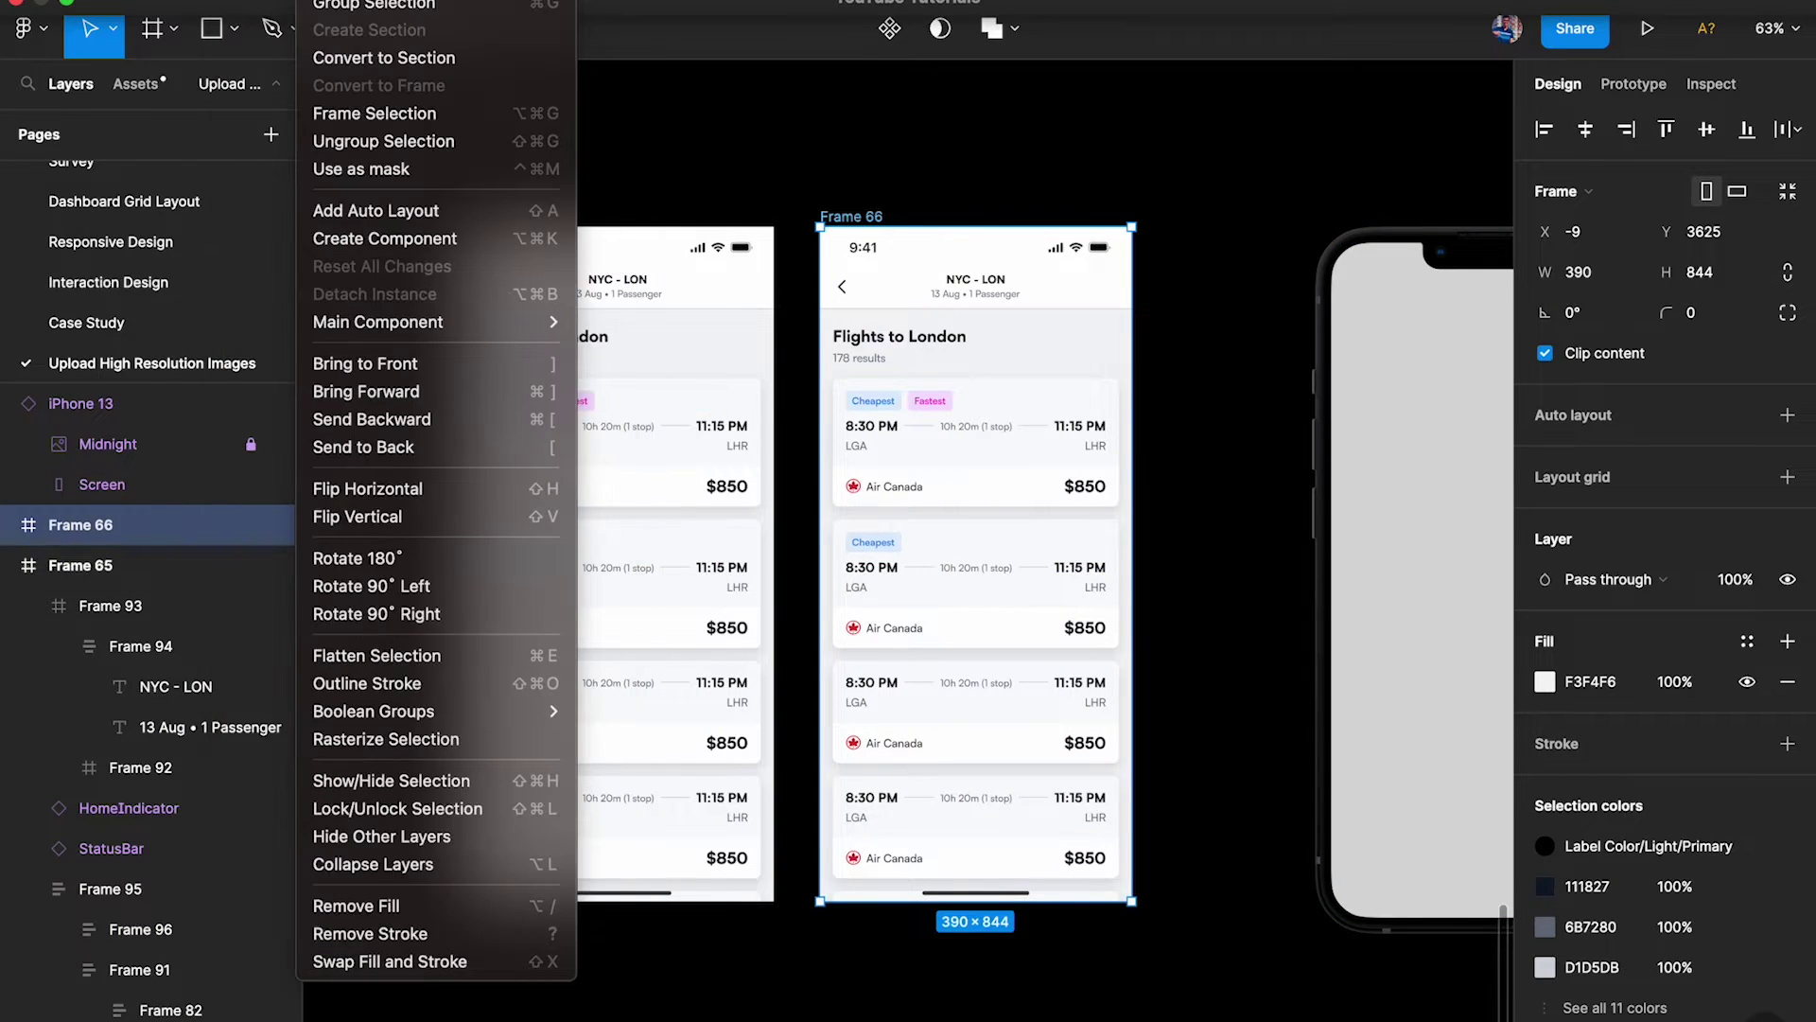
{"action": "left_click", "coordinate": [401, 747]}
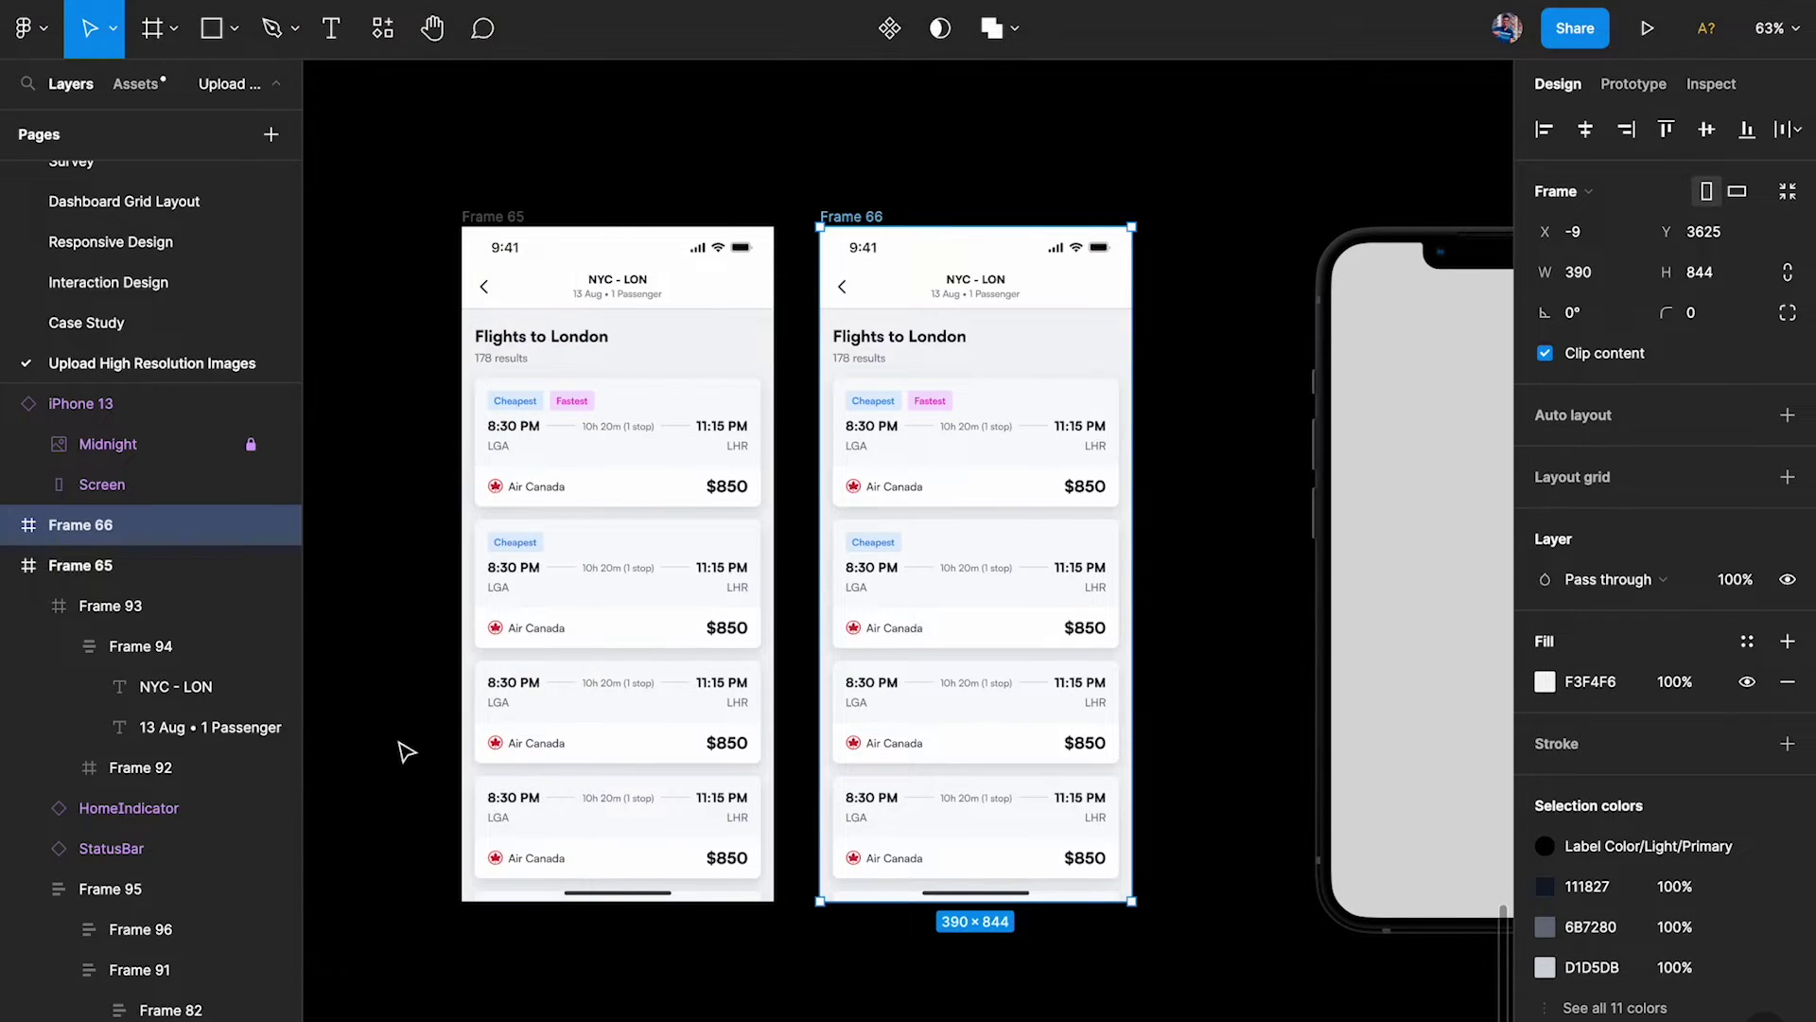
{"action": "scroll", "coordinate": [943, 305], "scroll_direction": "up", "scroll_amount": 5, "text": "ctrl"}
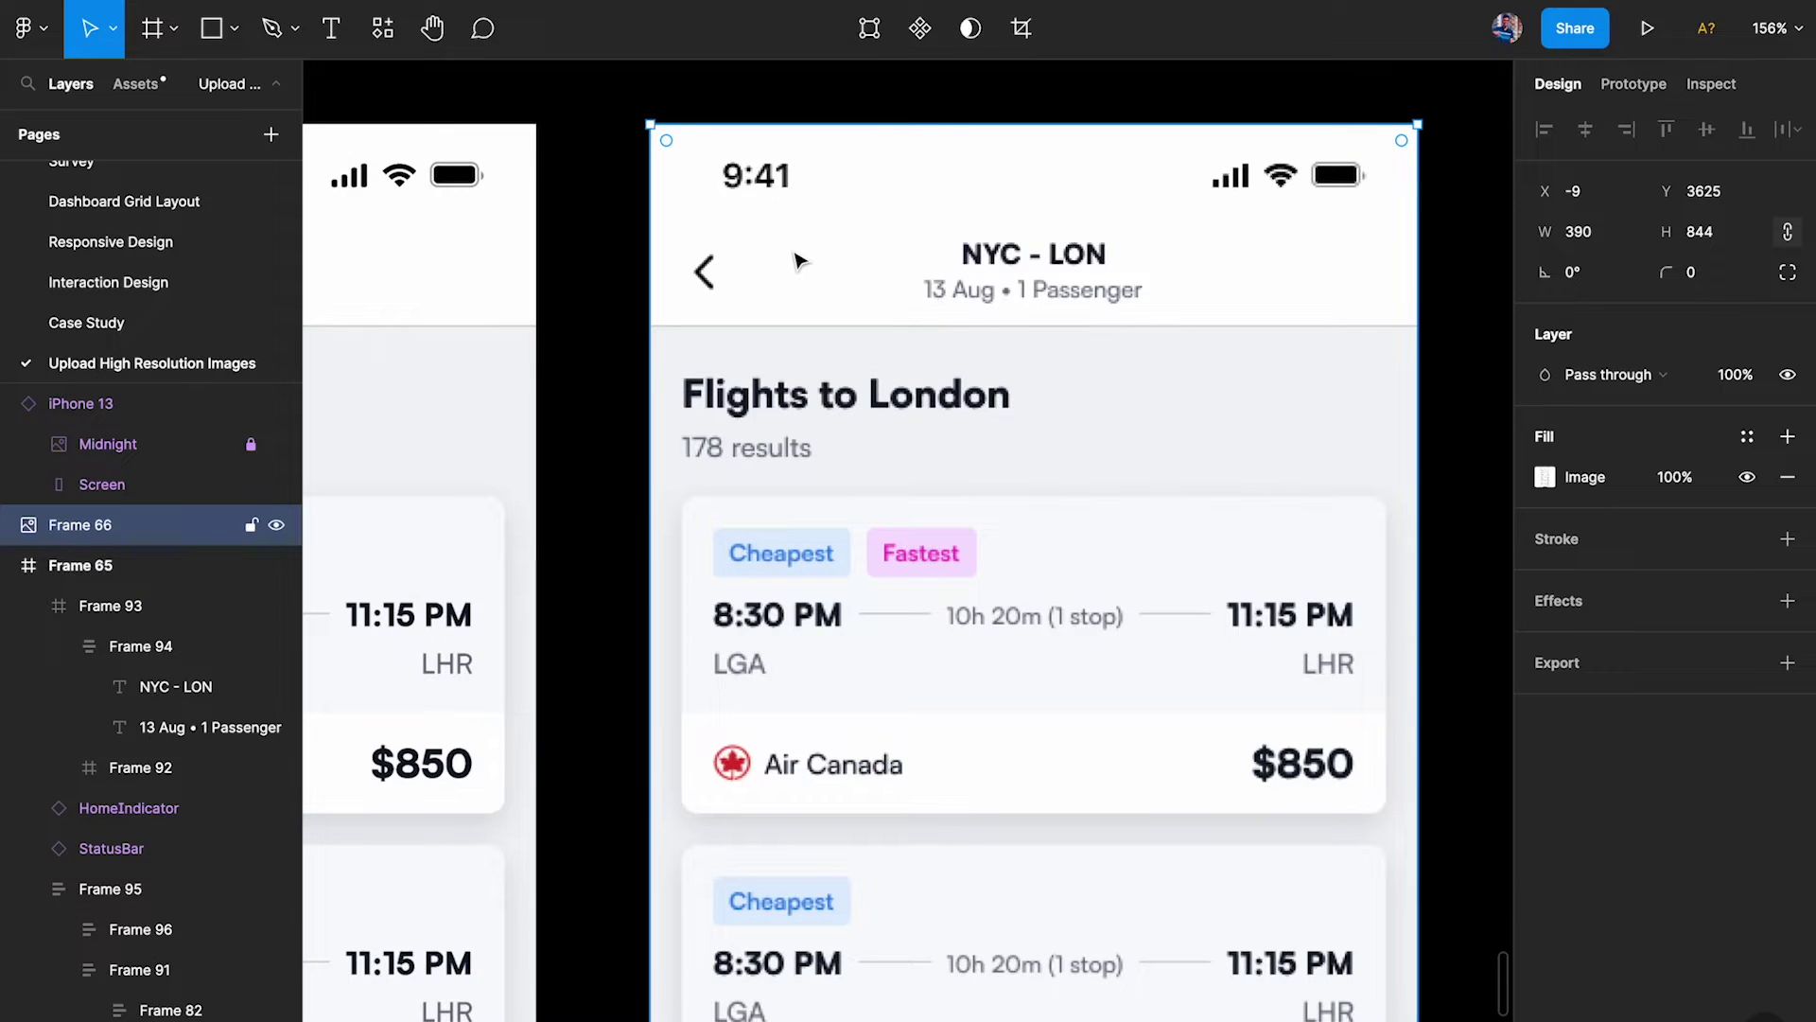
{"action": "scroll", "coordinate": [798, 259], "scroll_direction": "down", "scroll_amount": 2, "text": "ctrl"}
{"action": "scroll", "coordinate": [819, 617], "scroll_direction": "up", "scroll_amount": 2, "text": "ctrl"}
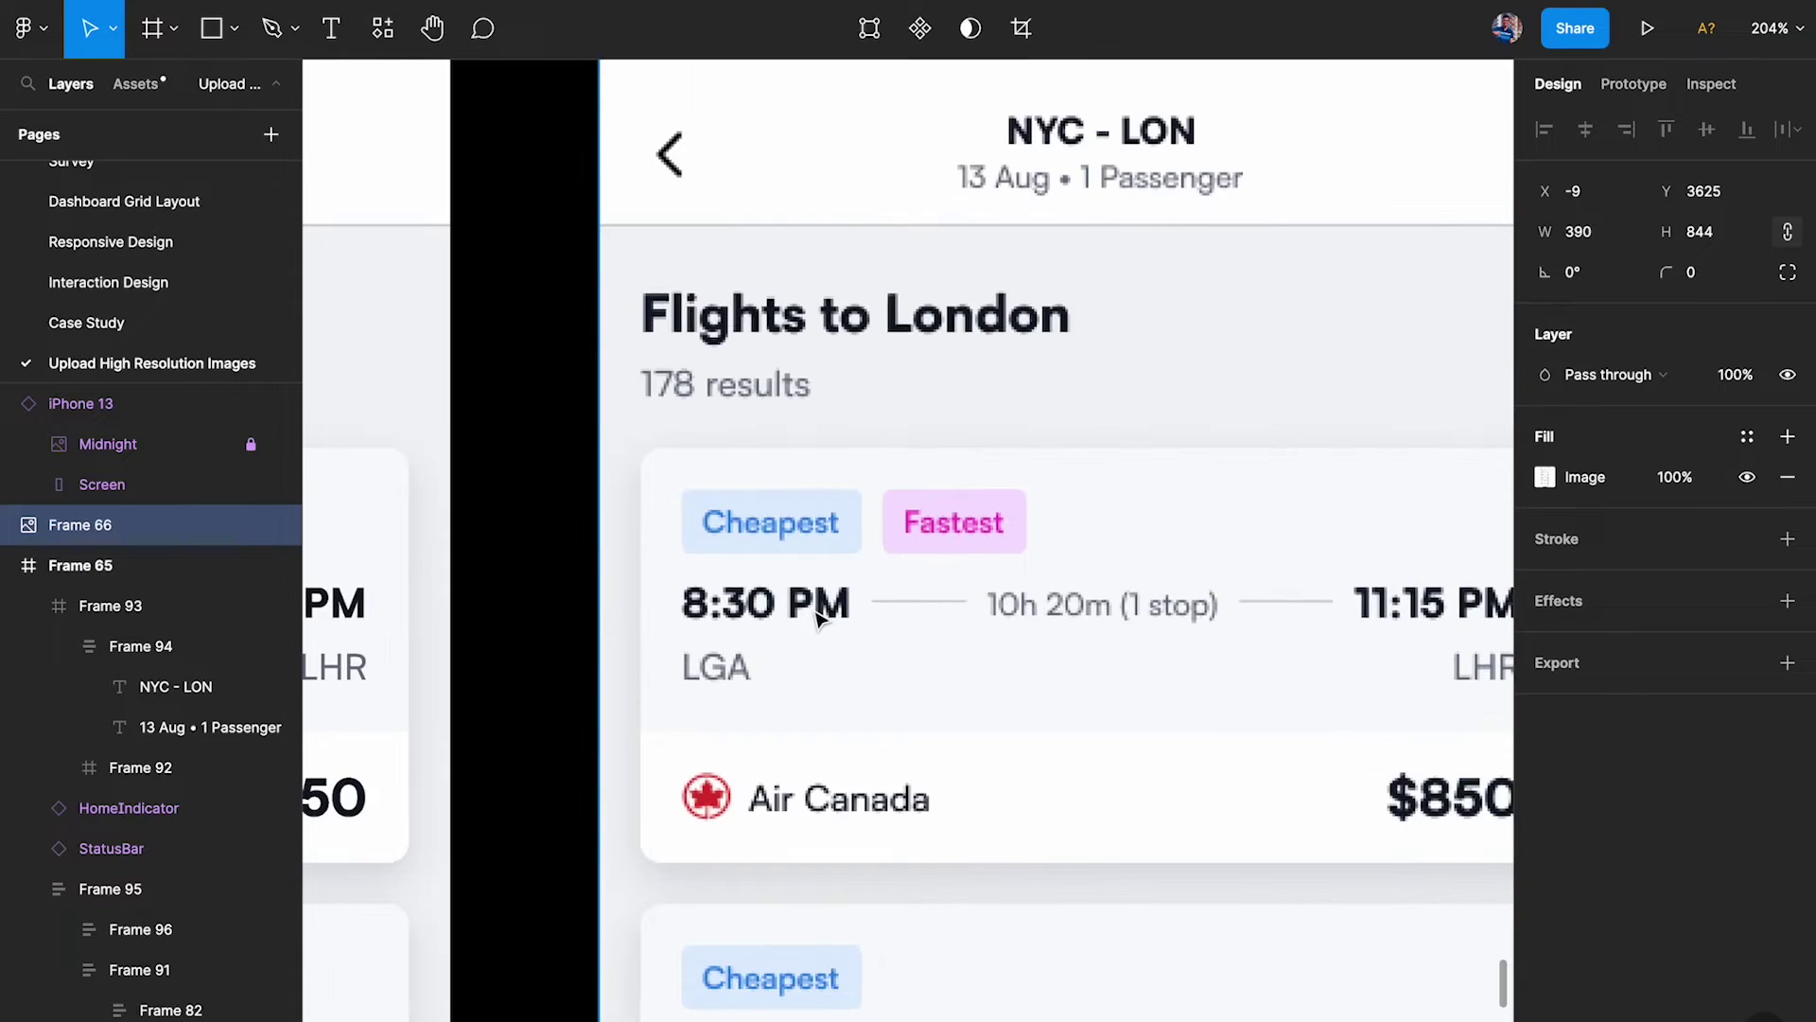
{"action": "scroll", "coordinate": [819, 617], "scroll_direction": "left", "scroll_amount": 3}
{"action": "scroll", "coordinate": [819, 617], "scroll_direction": "up", "scroll_amount": 1}
{"action": "scroll", "coordinate": [819, 616], "scroll_direction": "down", "scroll_amount": 2, "text": "ctrl"}
{"action": "left_click_drag", "start_coordinate": [1008, 536], "coordinate": [904, 539]}
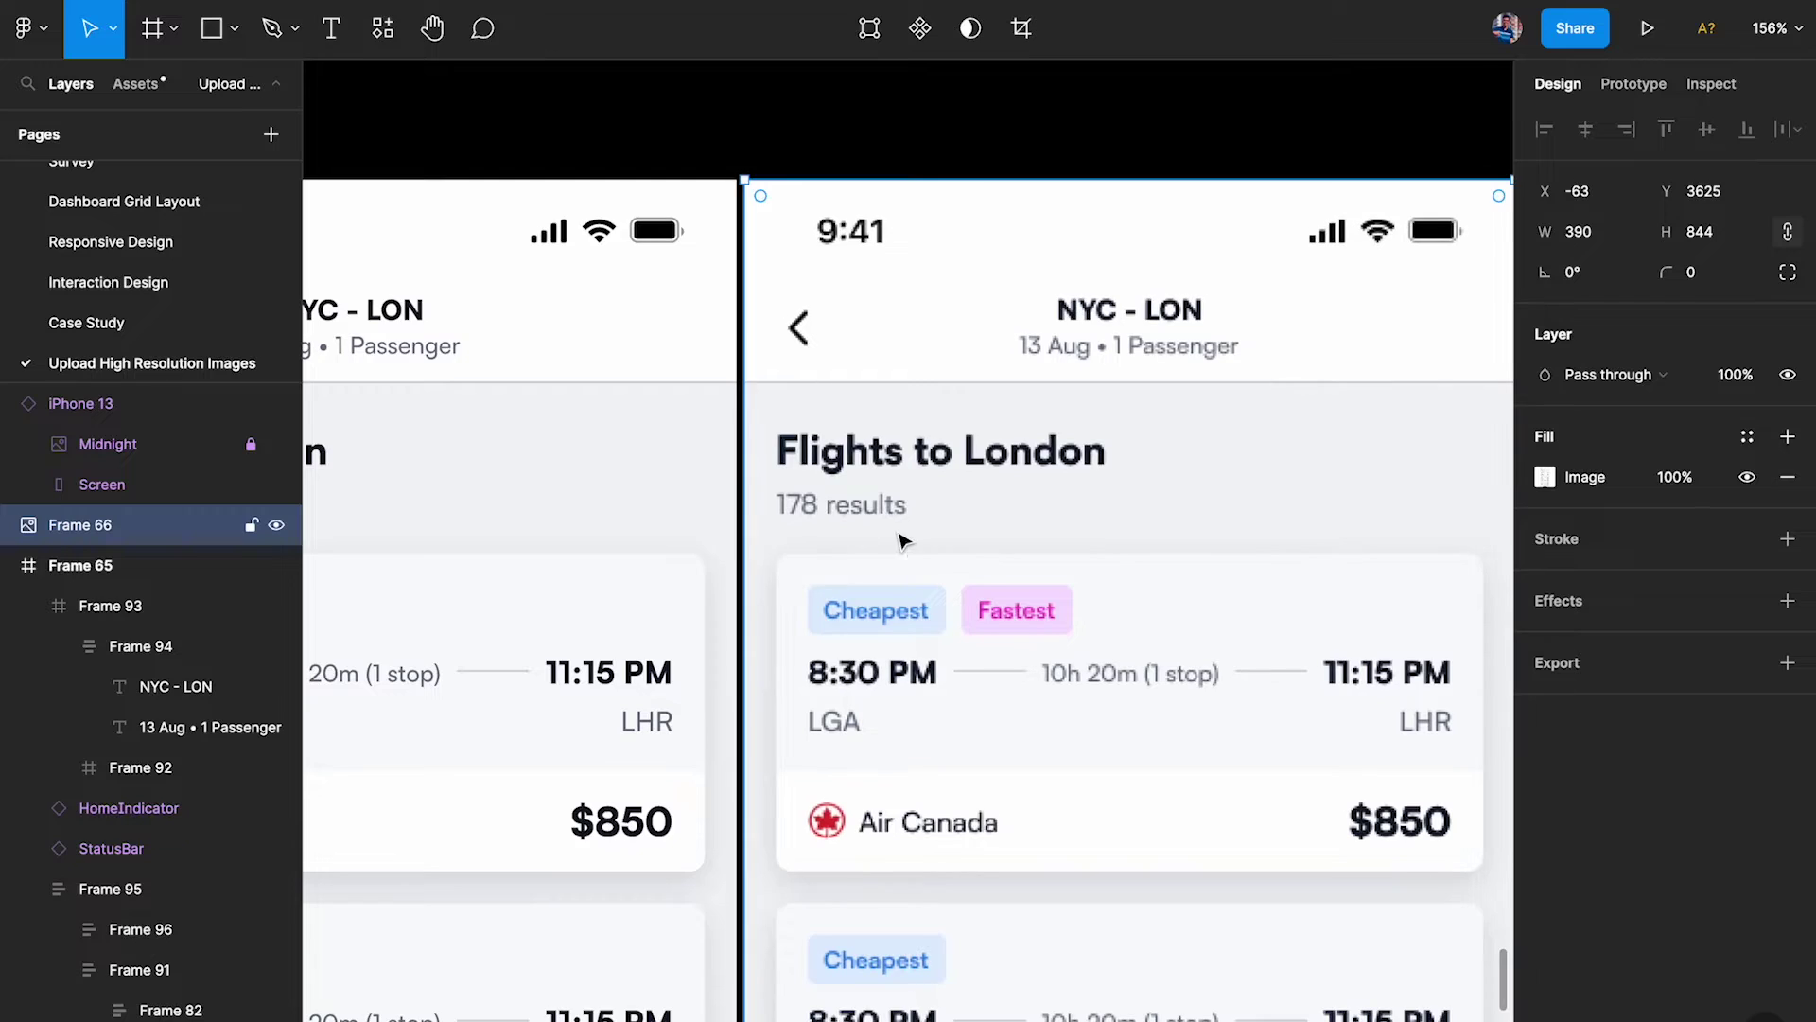
Step: Duplicate the iPhone mockup to the right as iPhone 14
{"action": "scroll", "coordinate": [883, 332], "scroll_direction": "up", "scroll_amount": 5, "text": "ctrl"}
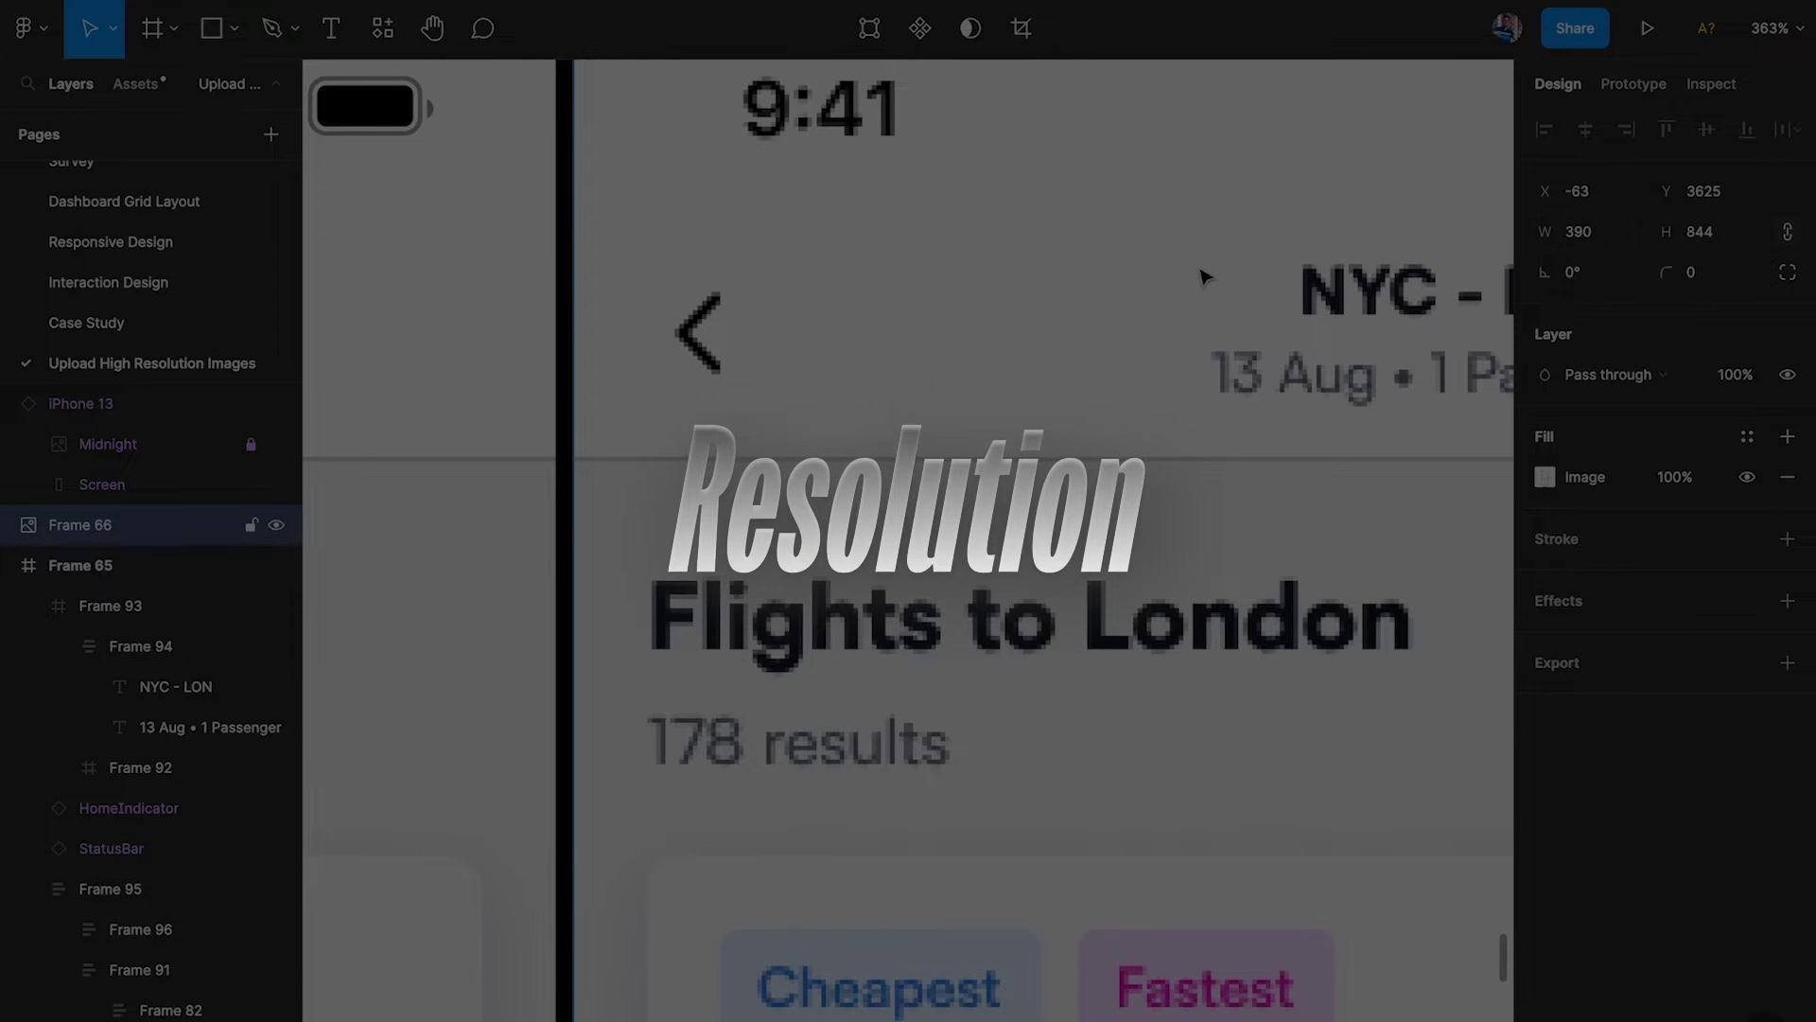
{"action": "scroll", "coordinate": [1111, 333], "scroll_direction": "down", "scroll_amount": 6}
{"action": "scroll", "coordinate": [941, 343], "scroll_direction": "down", "scroll_amount": 2}
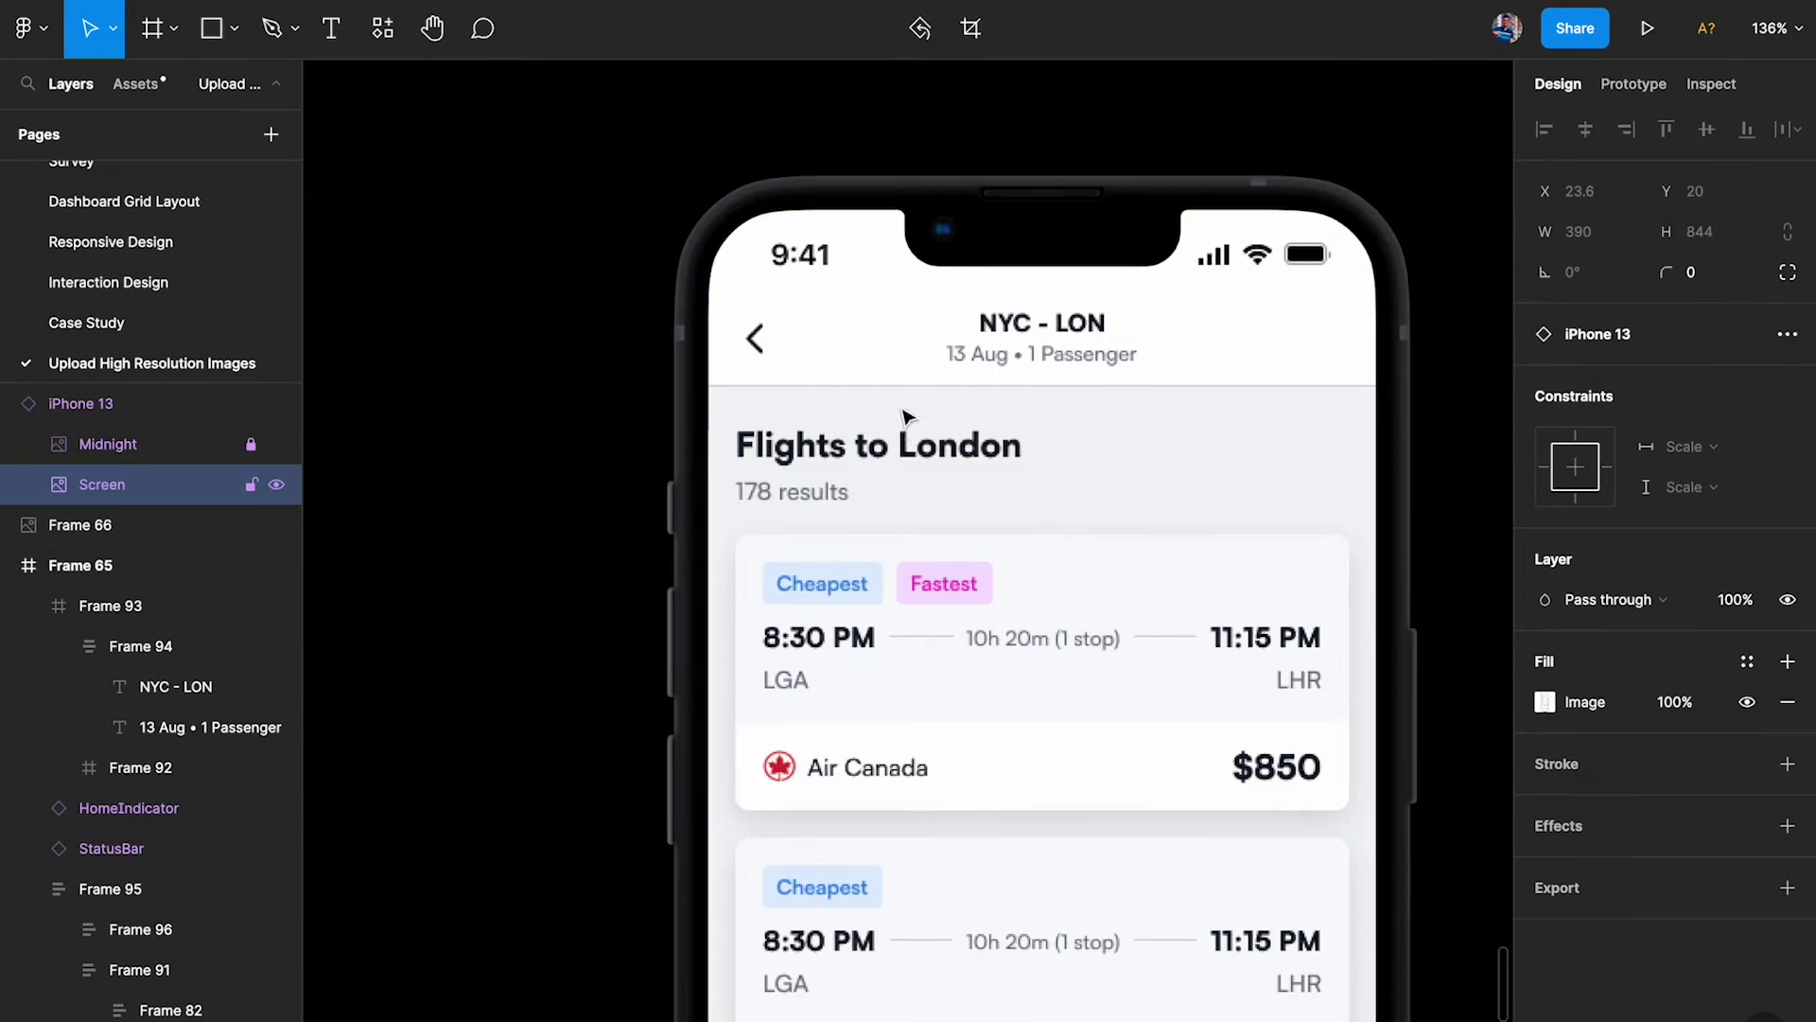
{"action": "scroll", "coordinate": [908, 435], "scroll_direction": "up", "scroll_amount": 3}
{"action": "left_click", "coordinate": [531, 495]}
{"action": "scroll", "coordinate": [774, 534], "scroll_direction": "up", "scroll_amount": 5}
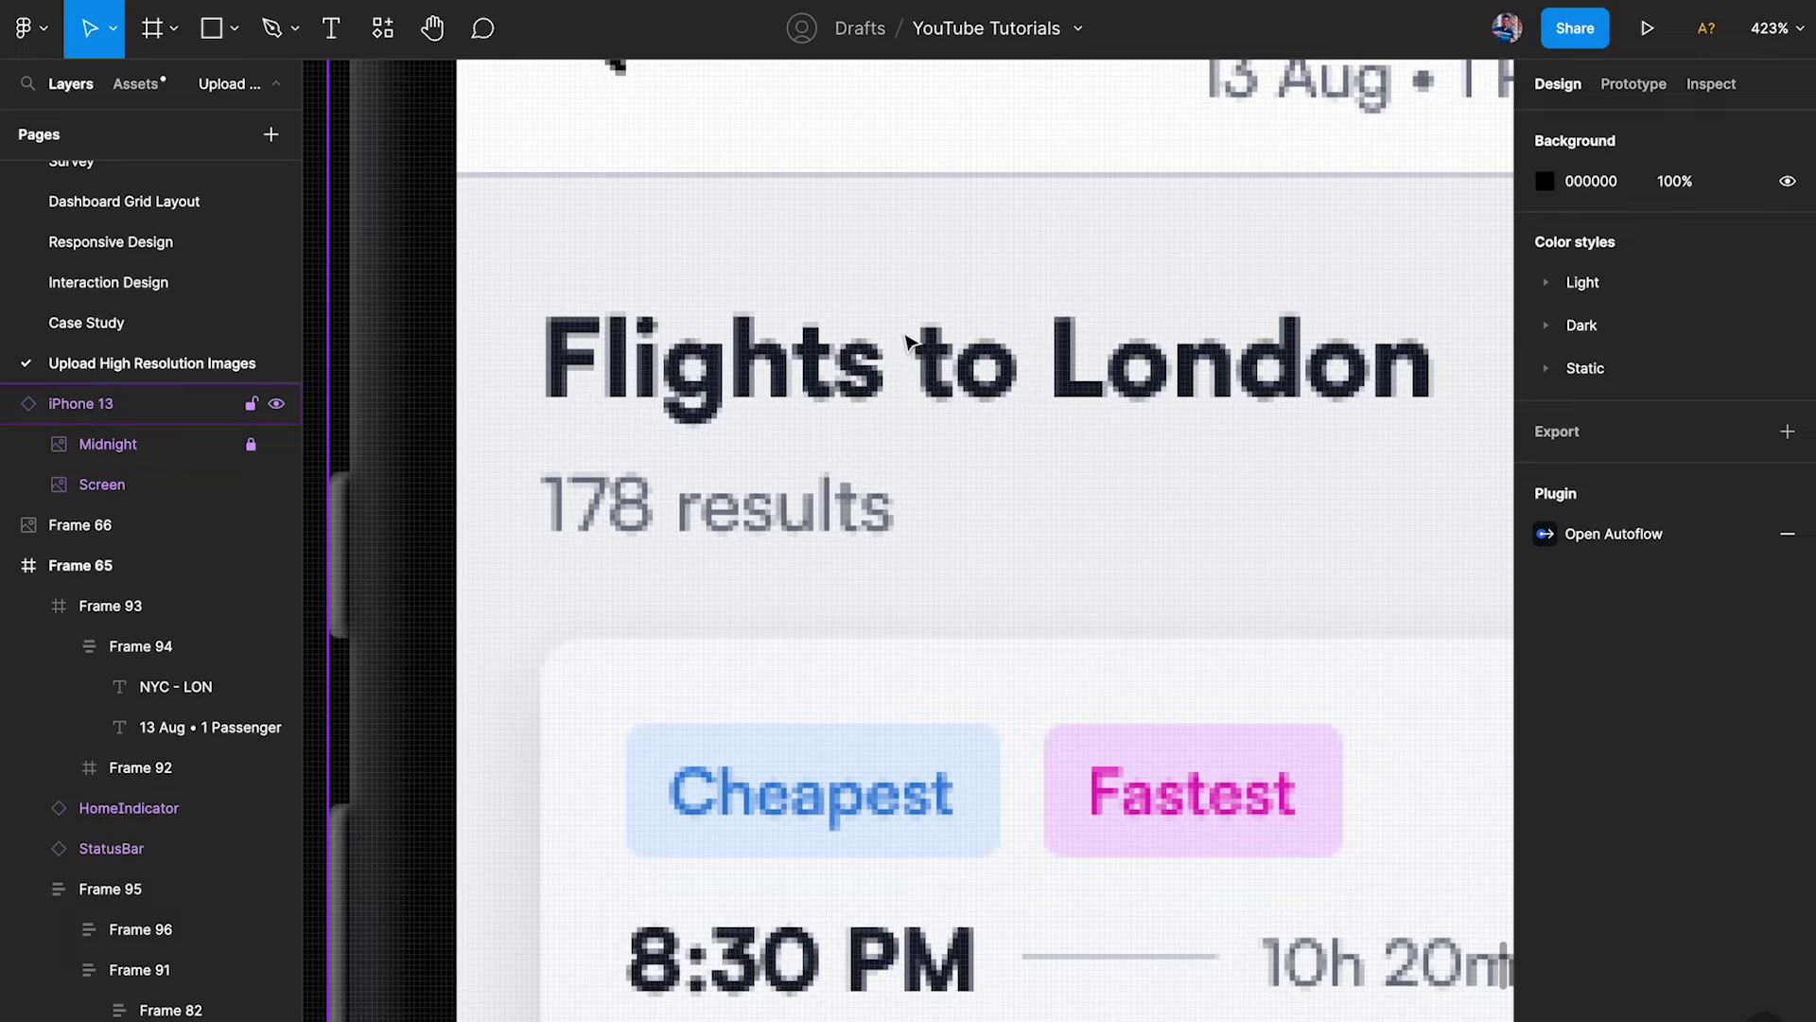
{"action": "scroll", "coordinate": [1010, 285], "scroll_direction": "down", "scroll_amount": 15}
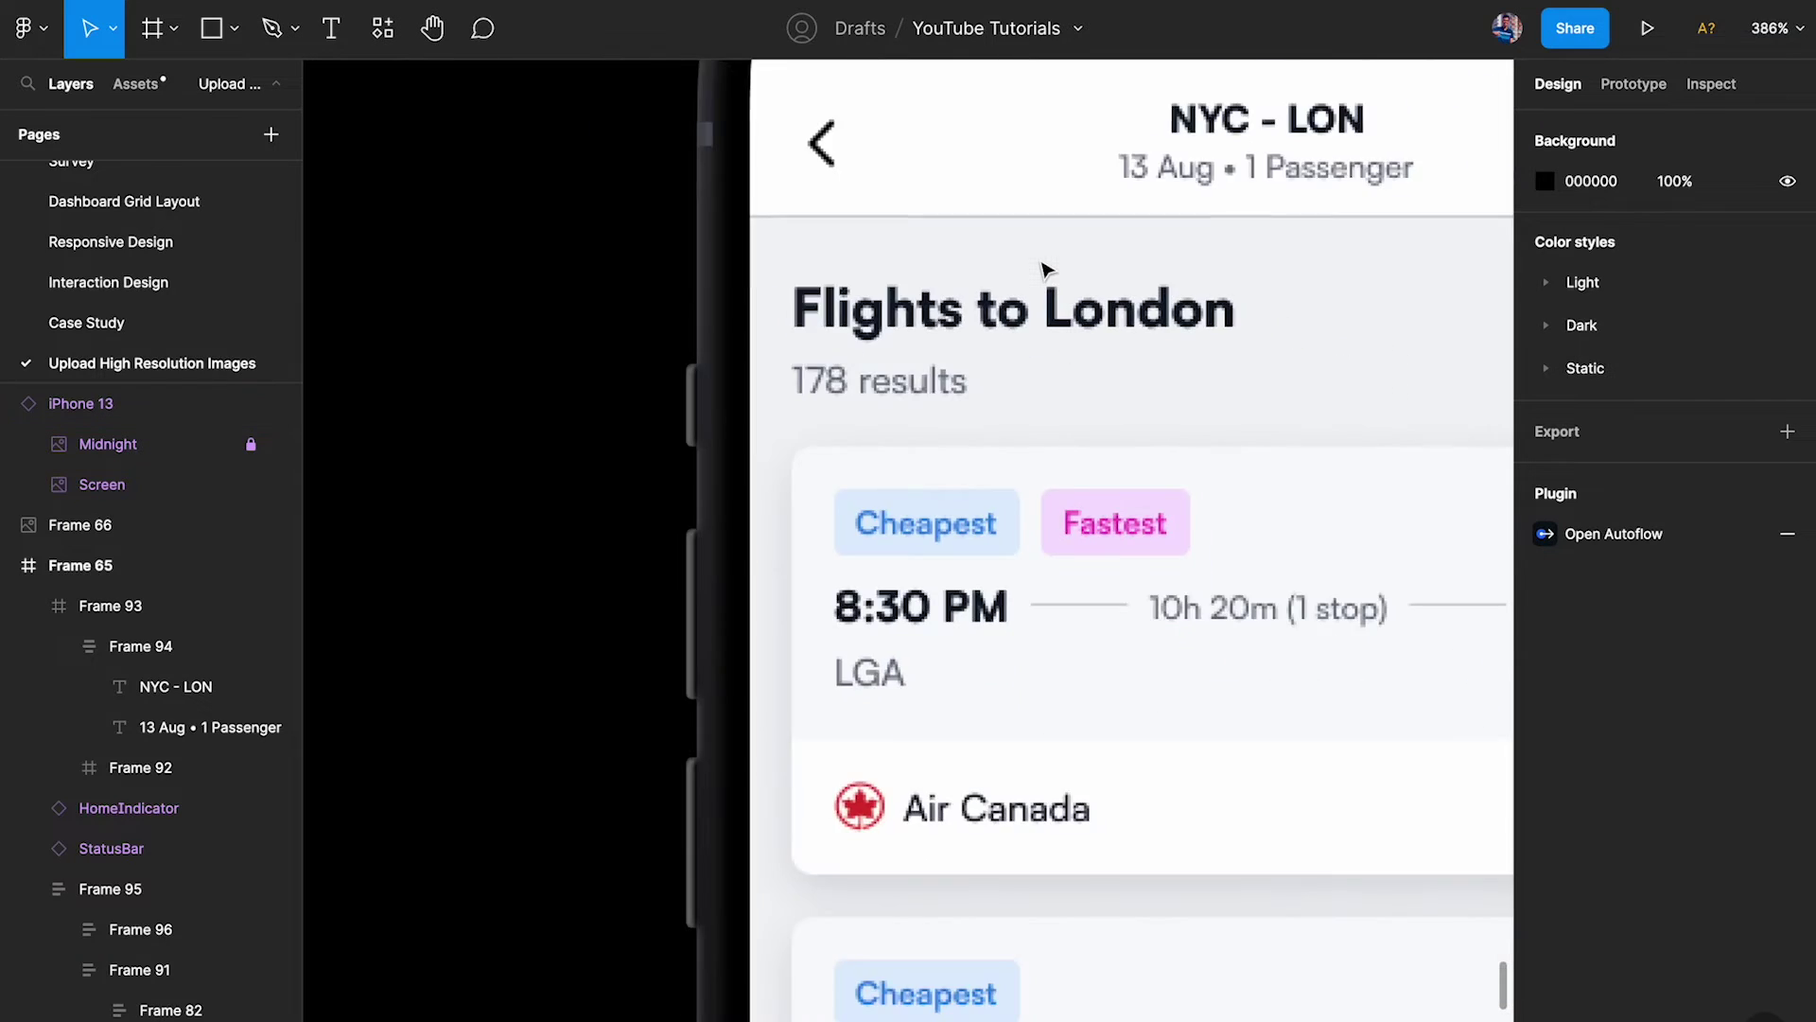
{"action": "scroll", "coordinate": [875, 319], "scroll_direction": "right", "scroll_amount": 2}
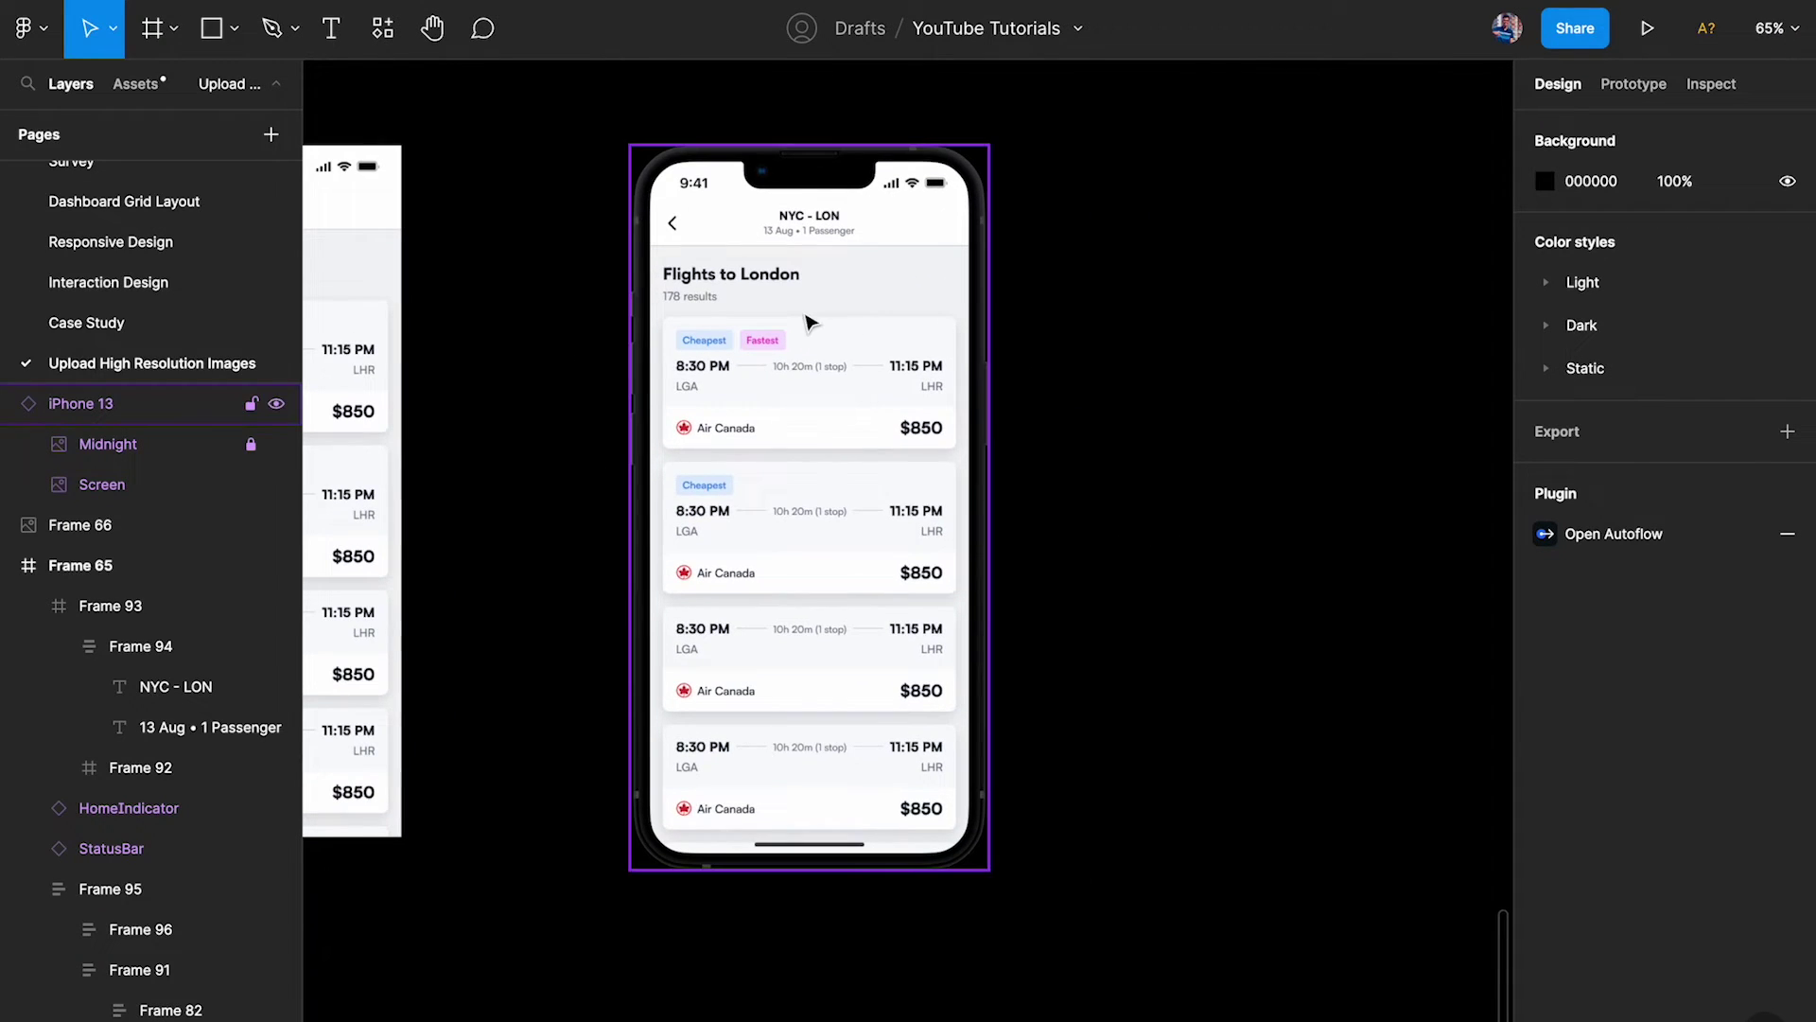
{"action": "left_click_drag", "start_coordinate": [804, 323], "coordinate": [1244, 304]}
{"action": "left_click", "coordinate": [616, 389]}
Step: Delete the rasterized Frame 66 copy and move Frame 65 further left
{"action": "scroll", "coordinate": [615, 389], "scroll_direction": "left", "scroll_amount": 10}
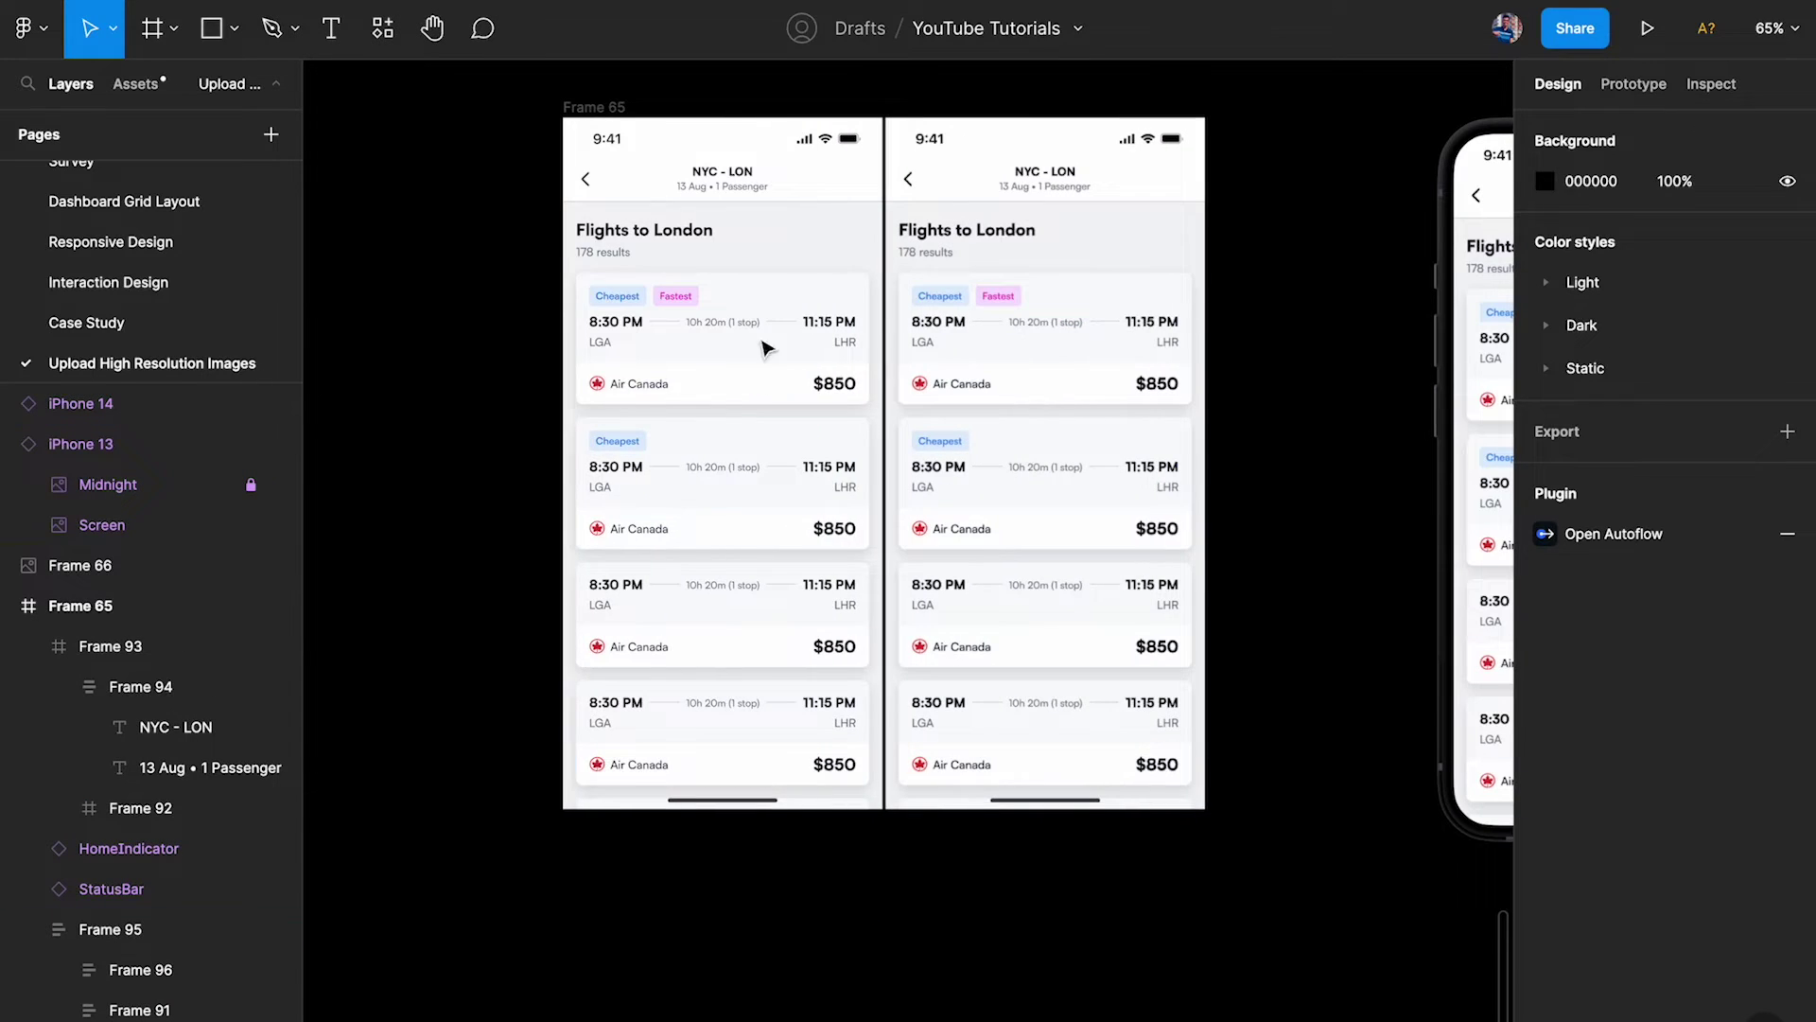
{"action": "left_click", "coordinate": [1017, 306]}
{"action": "key", "text": "Delete"}
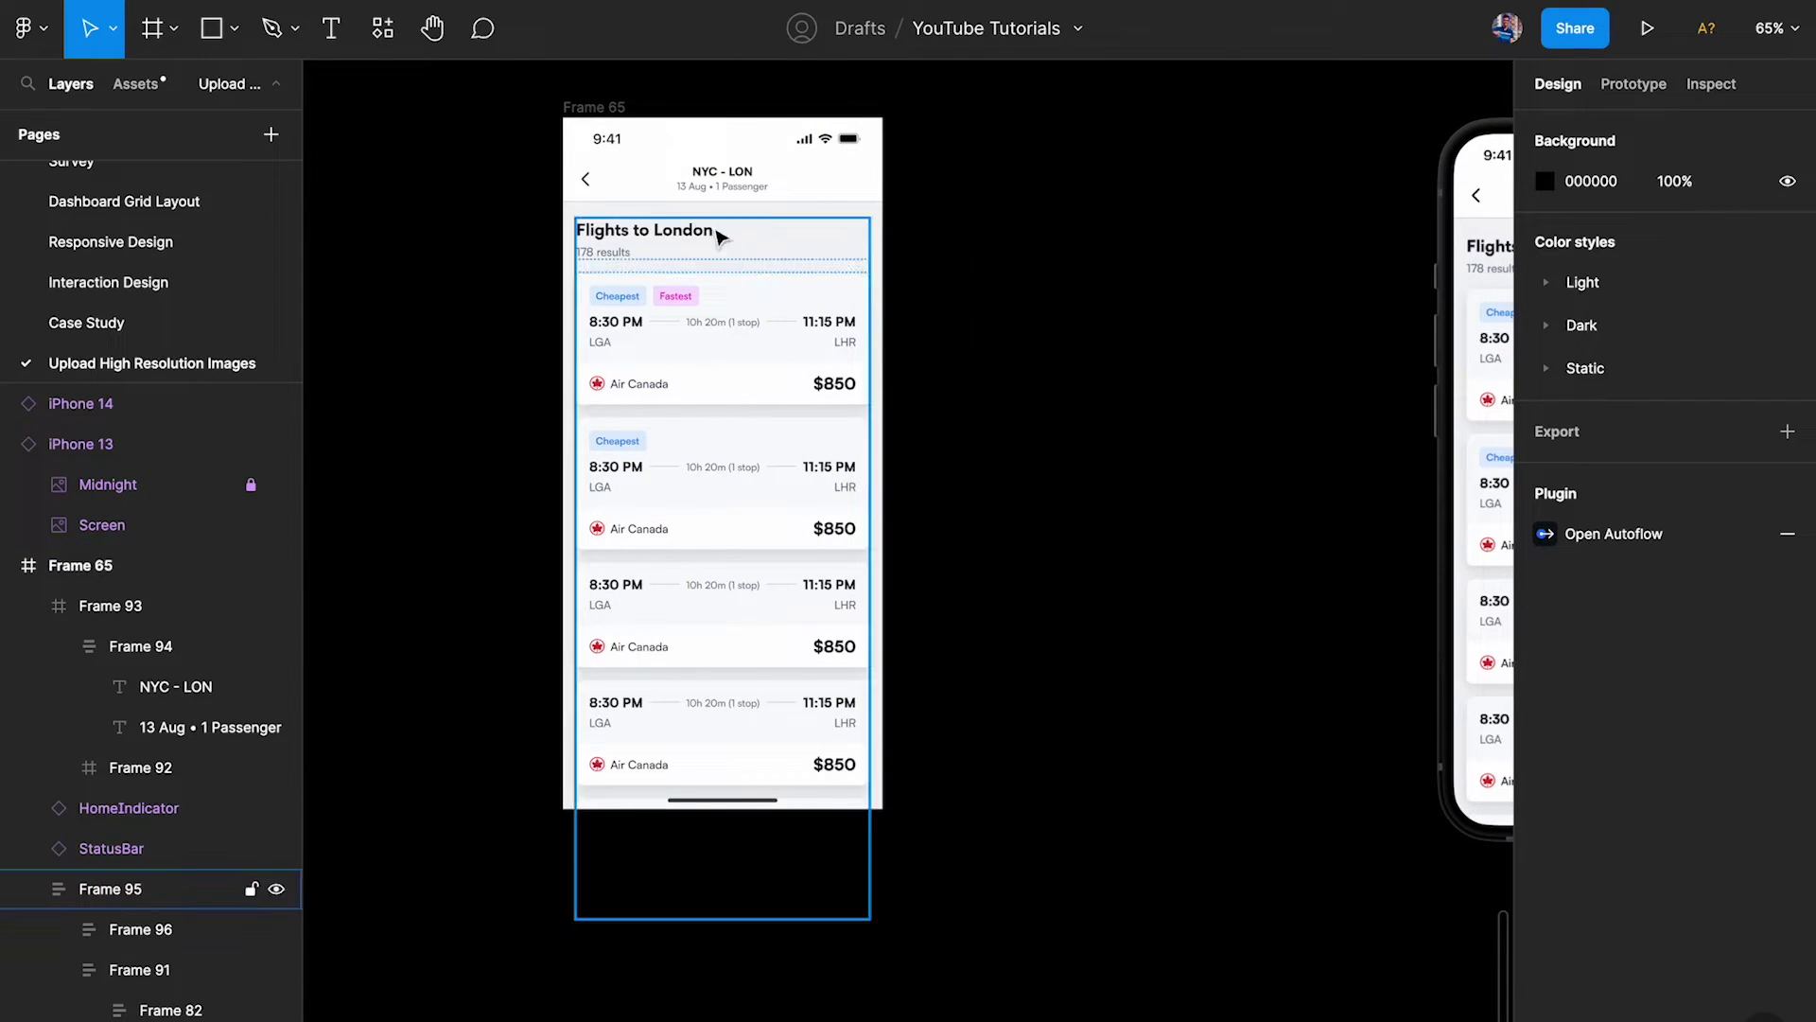
{"action": "left_click", "coordinate": [594, 107]}
{"action": "scroll", "coordinate": [668, 76], "scroll_direction": "down", "scroll_amount": 5}
{"action": "scroll", "coordinate": [662, 225], "scroll_direction": "up", "scroll_amount": 3}
{"action": "scroll", "coordinate": [662, 225], "scroll_direction": "left", "scroll_amount": 3}
{"action": "left_click_drag", "start_coordinate": [771, 231], "coordinate": [691, 248]}
Step: Scale Frame 66 to 300% (1170×2532) with the Scale plugin
{"action": "left_click", "coordinate": [382, 29]}
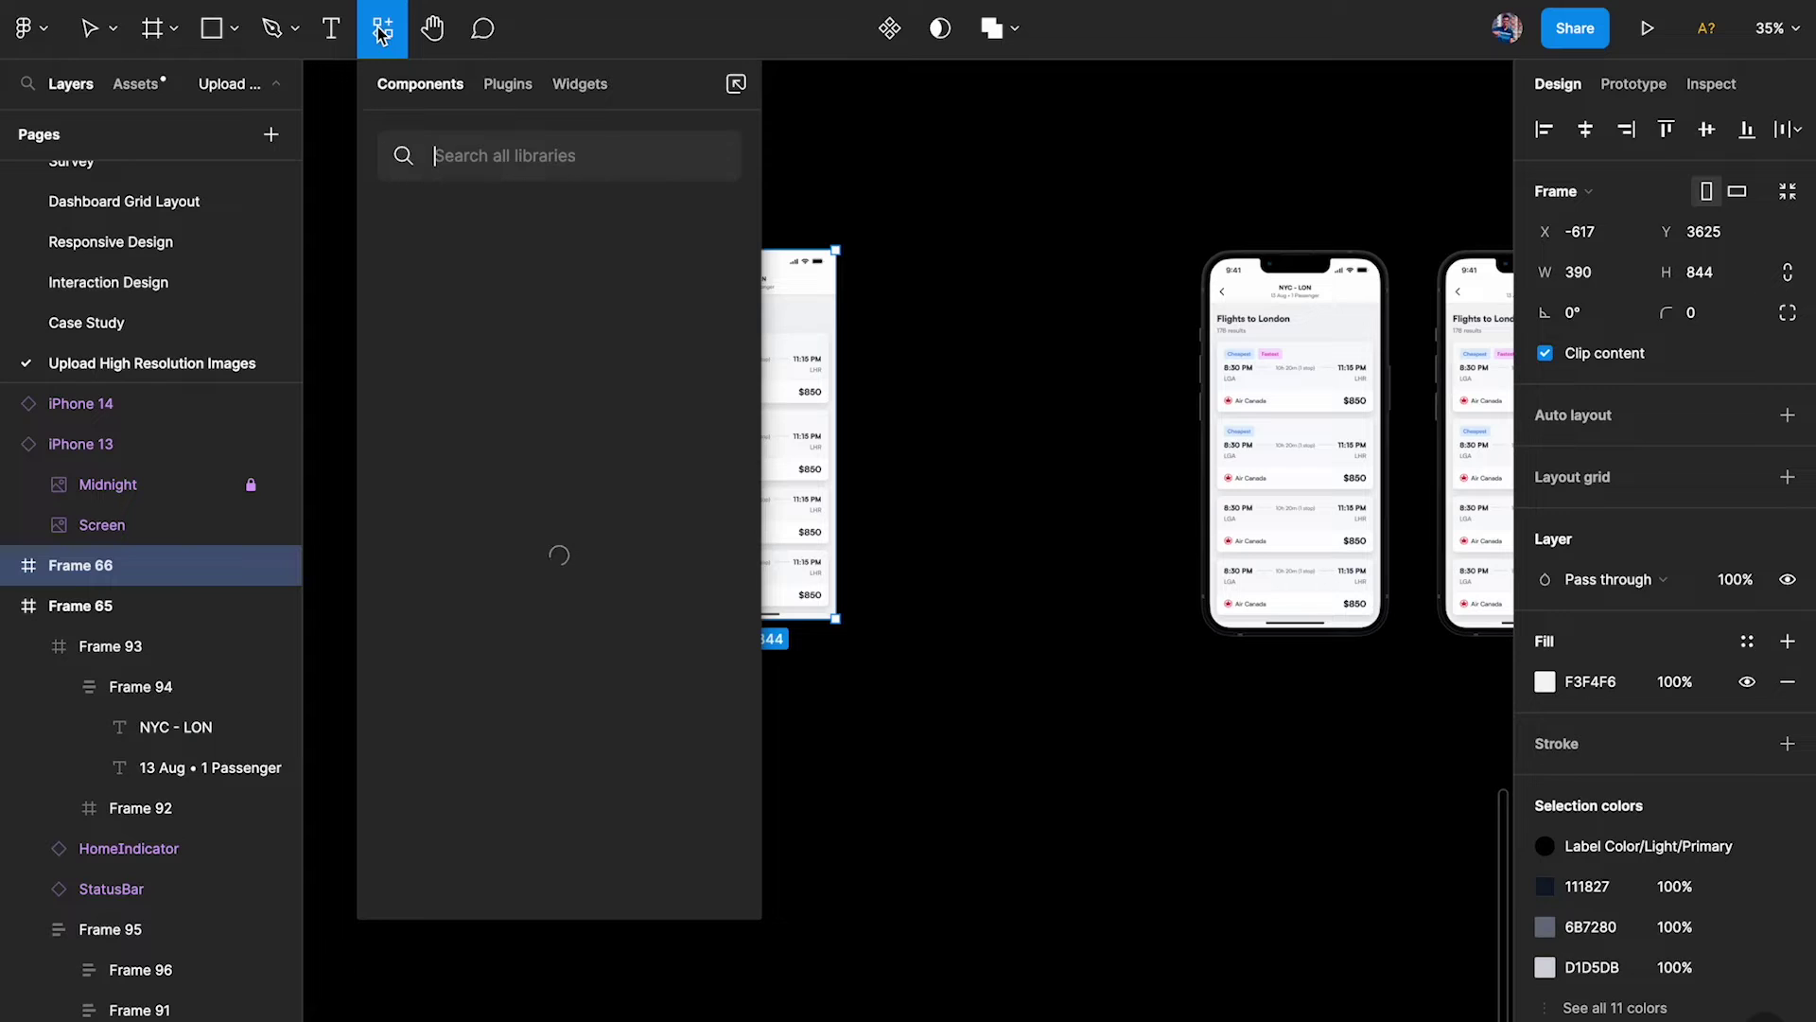
{"action": "left_click", "coordinate": [508, 84]}
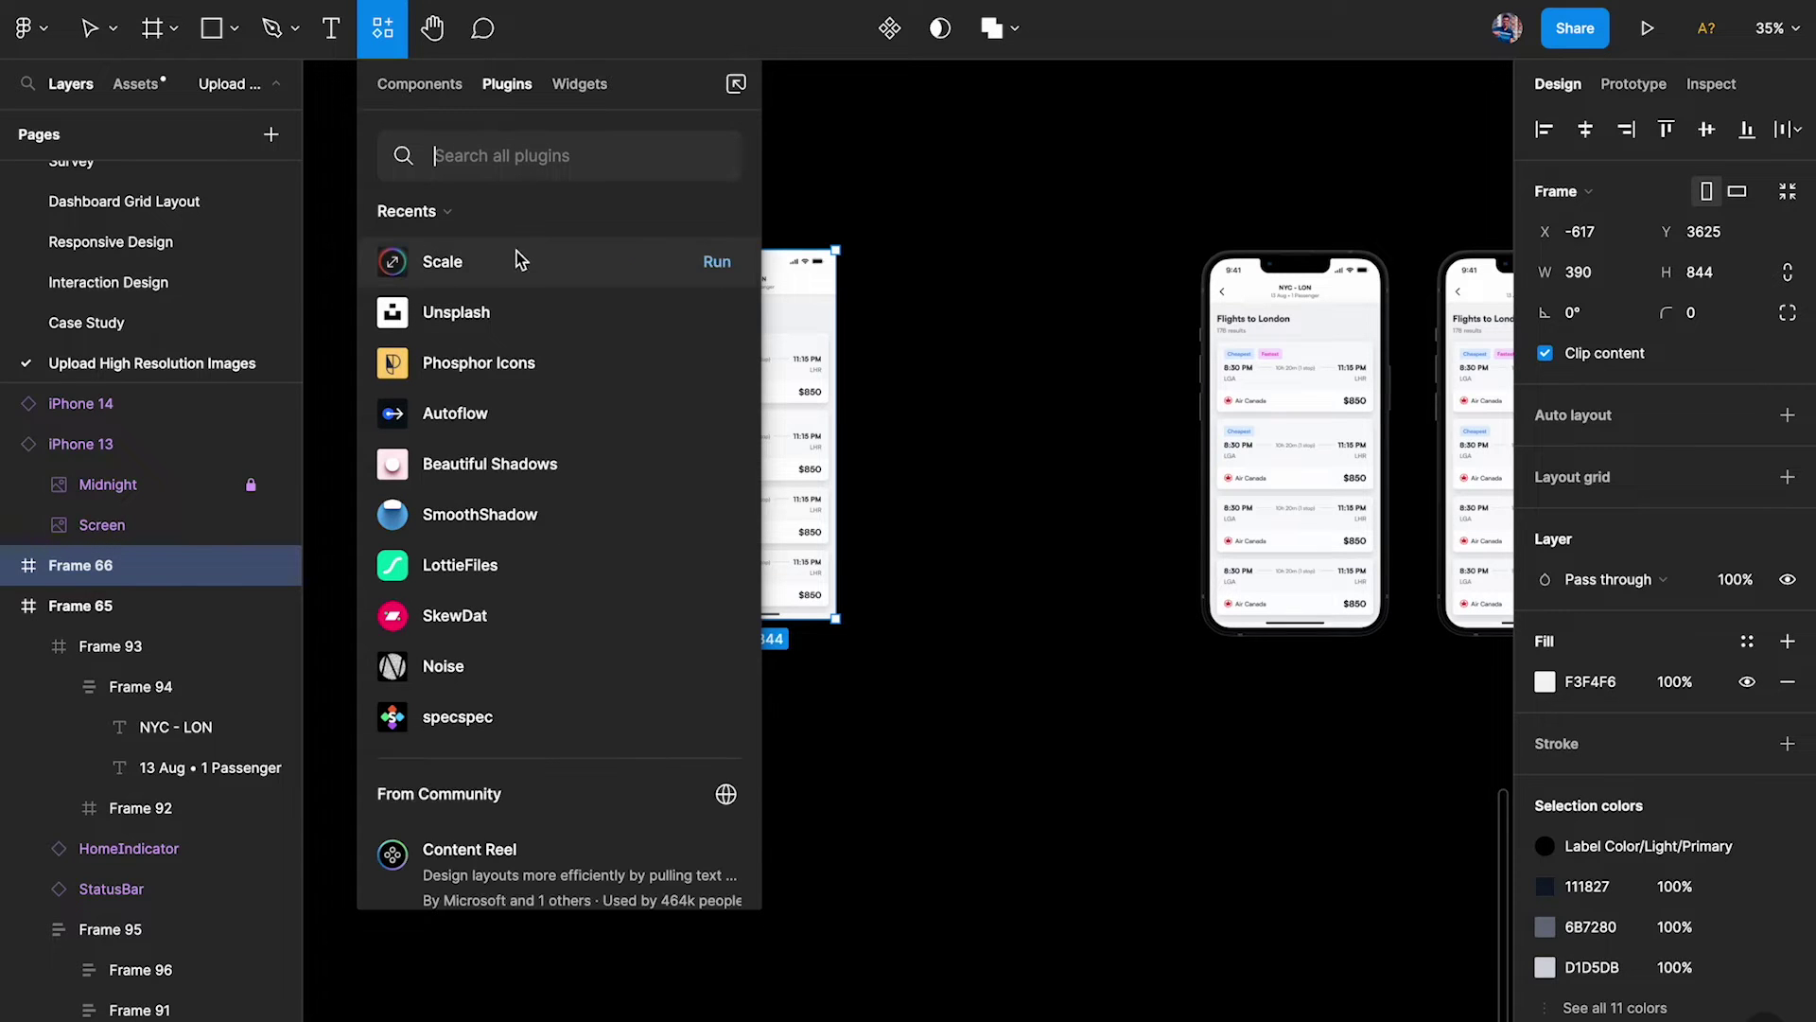
{"action": "left_click", "coordinate": [723, 265]}
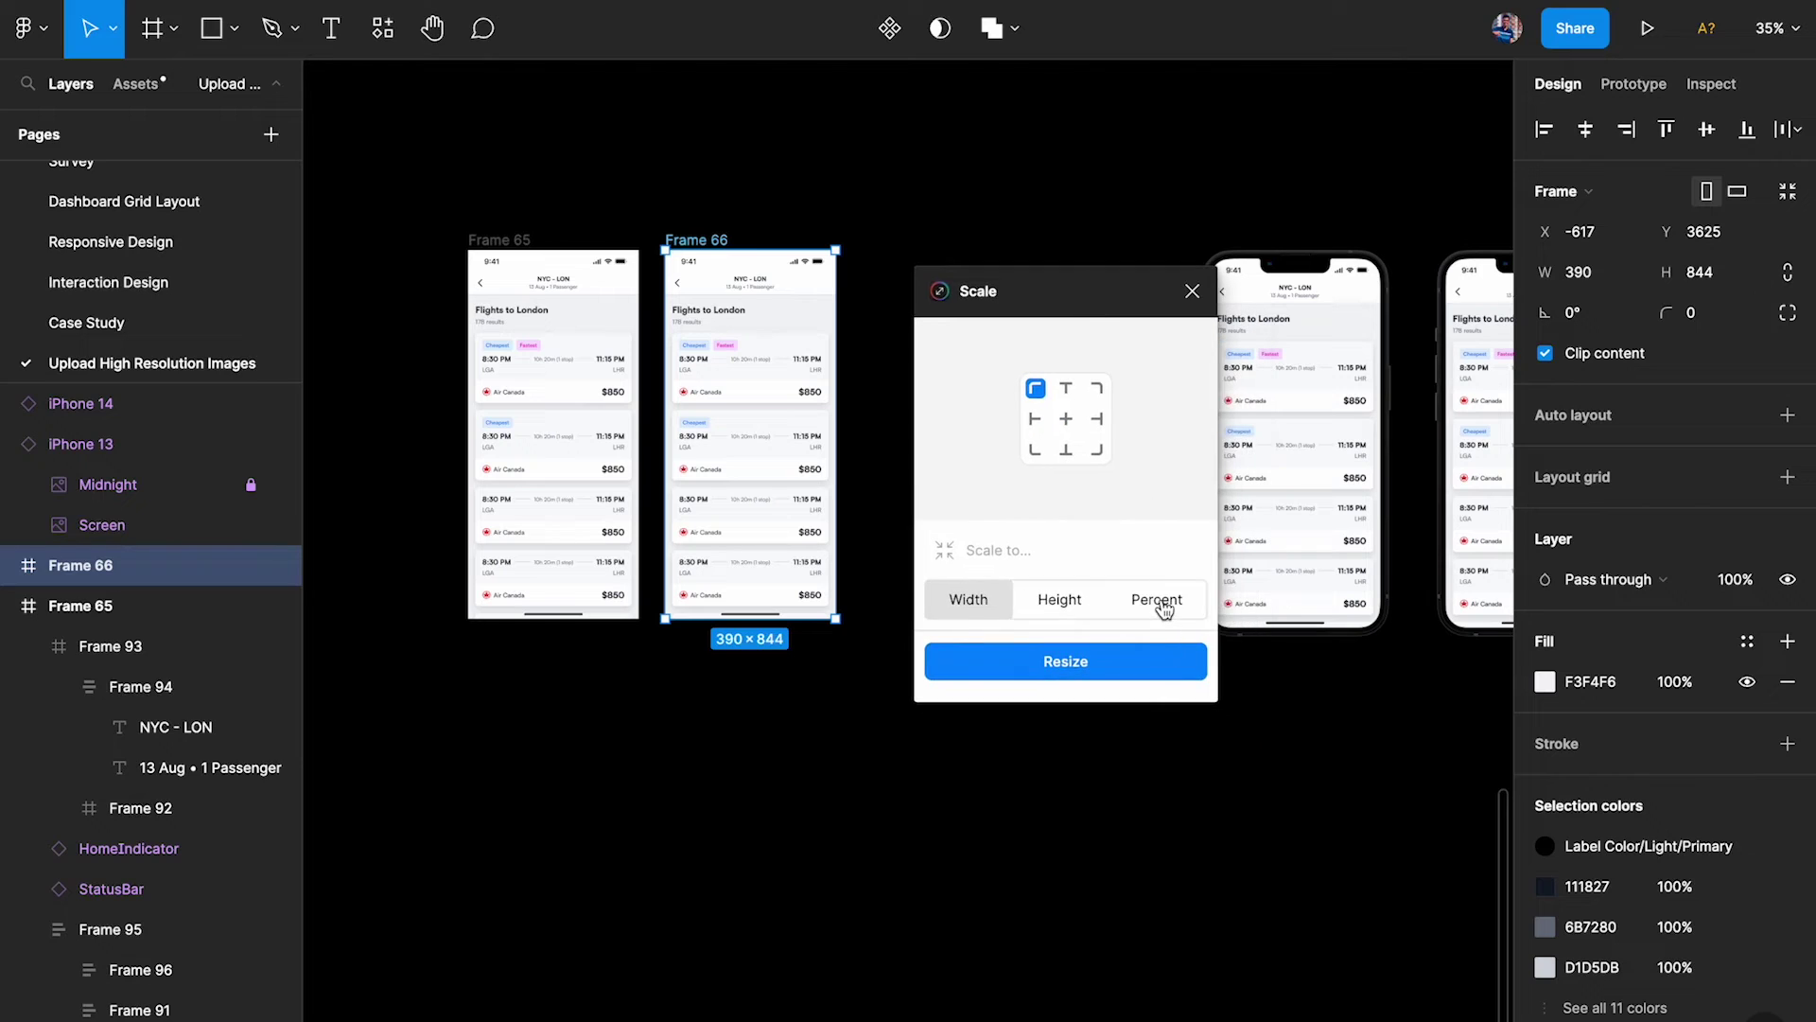
{"action": "left_click", "coordinate": [1154, 599]}
{"action": "left_click", "coordinate": [1001, 547]}
{"action": "type", "text": "300"}
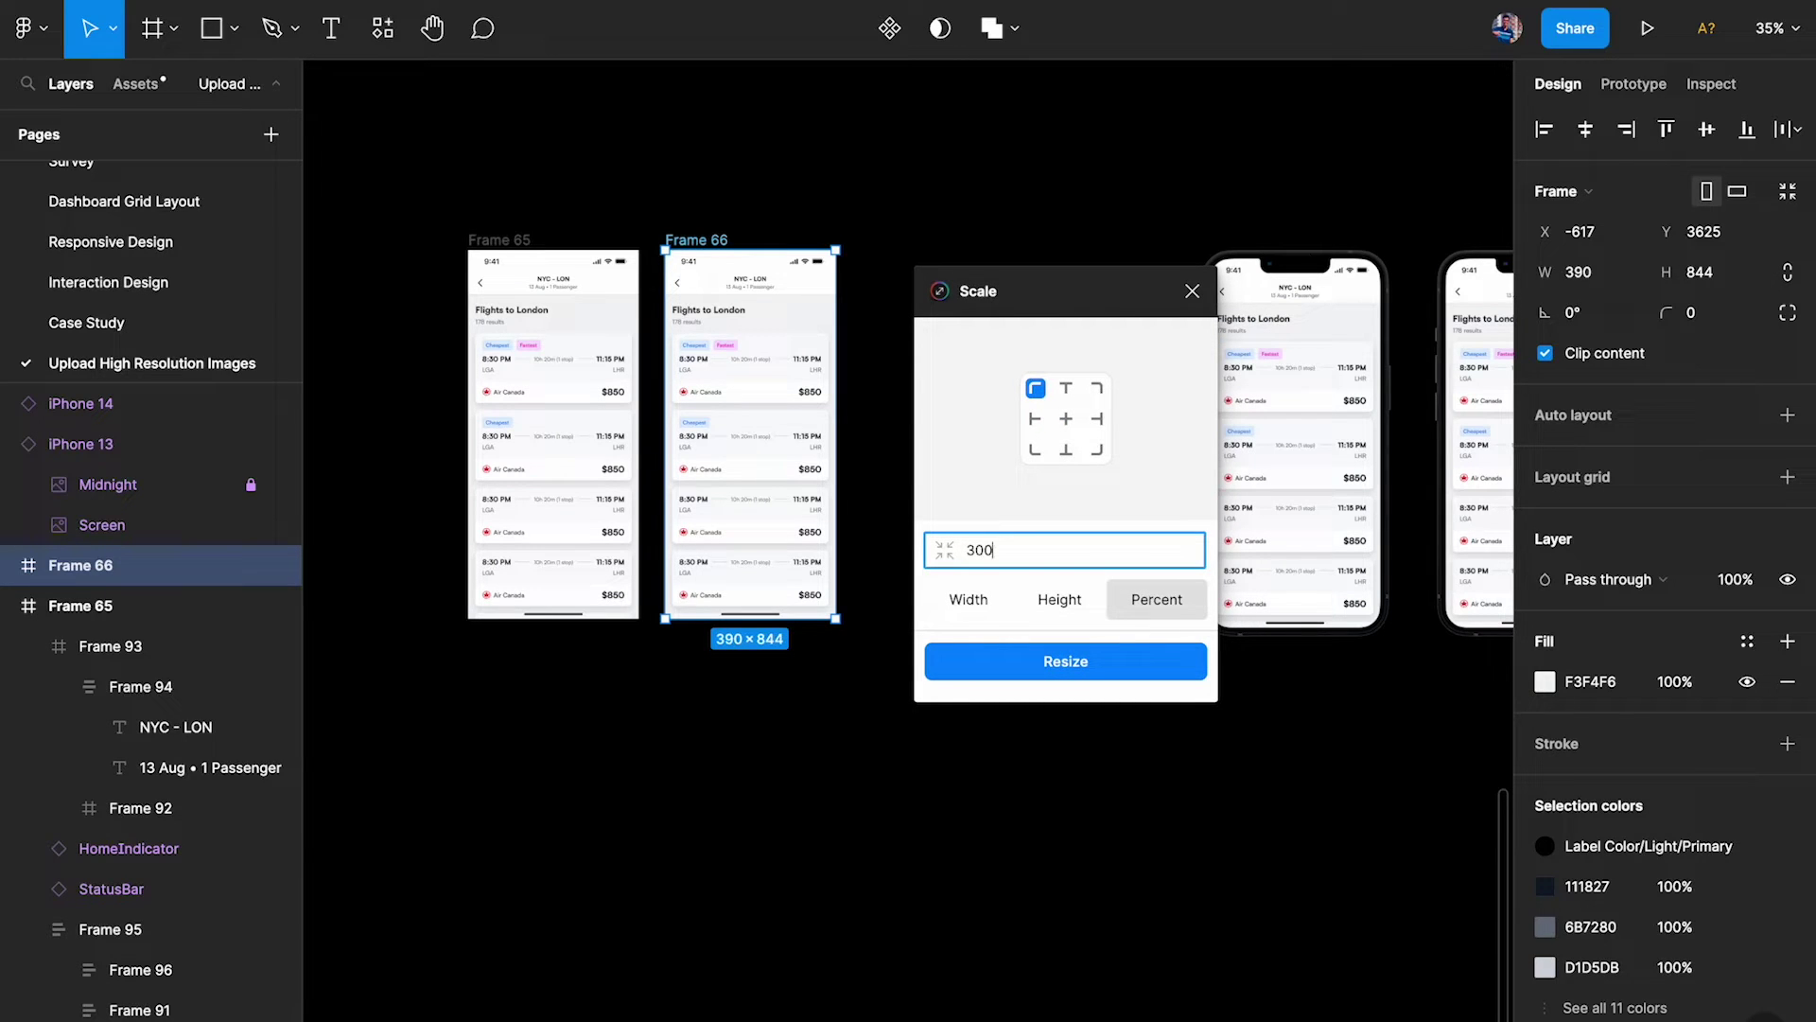
{"action": "left_click", "coordinate": [1096, 678]}
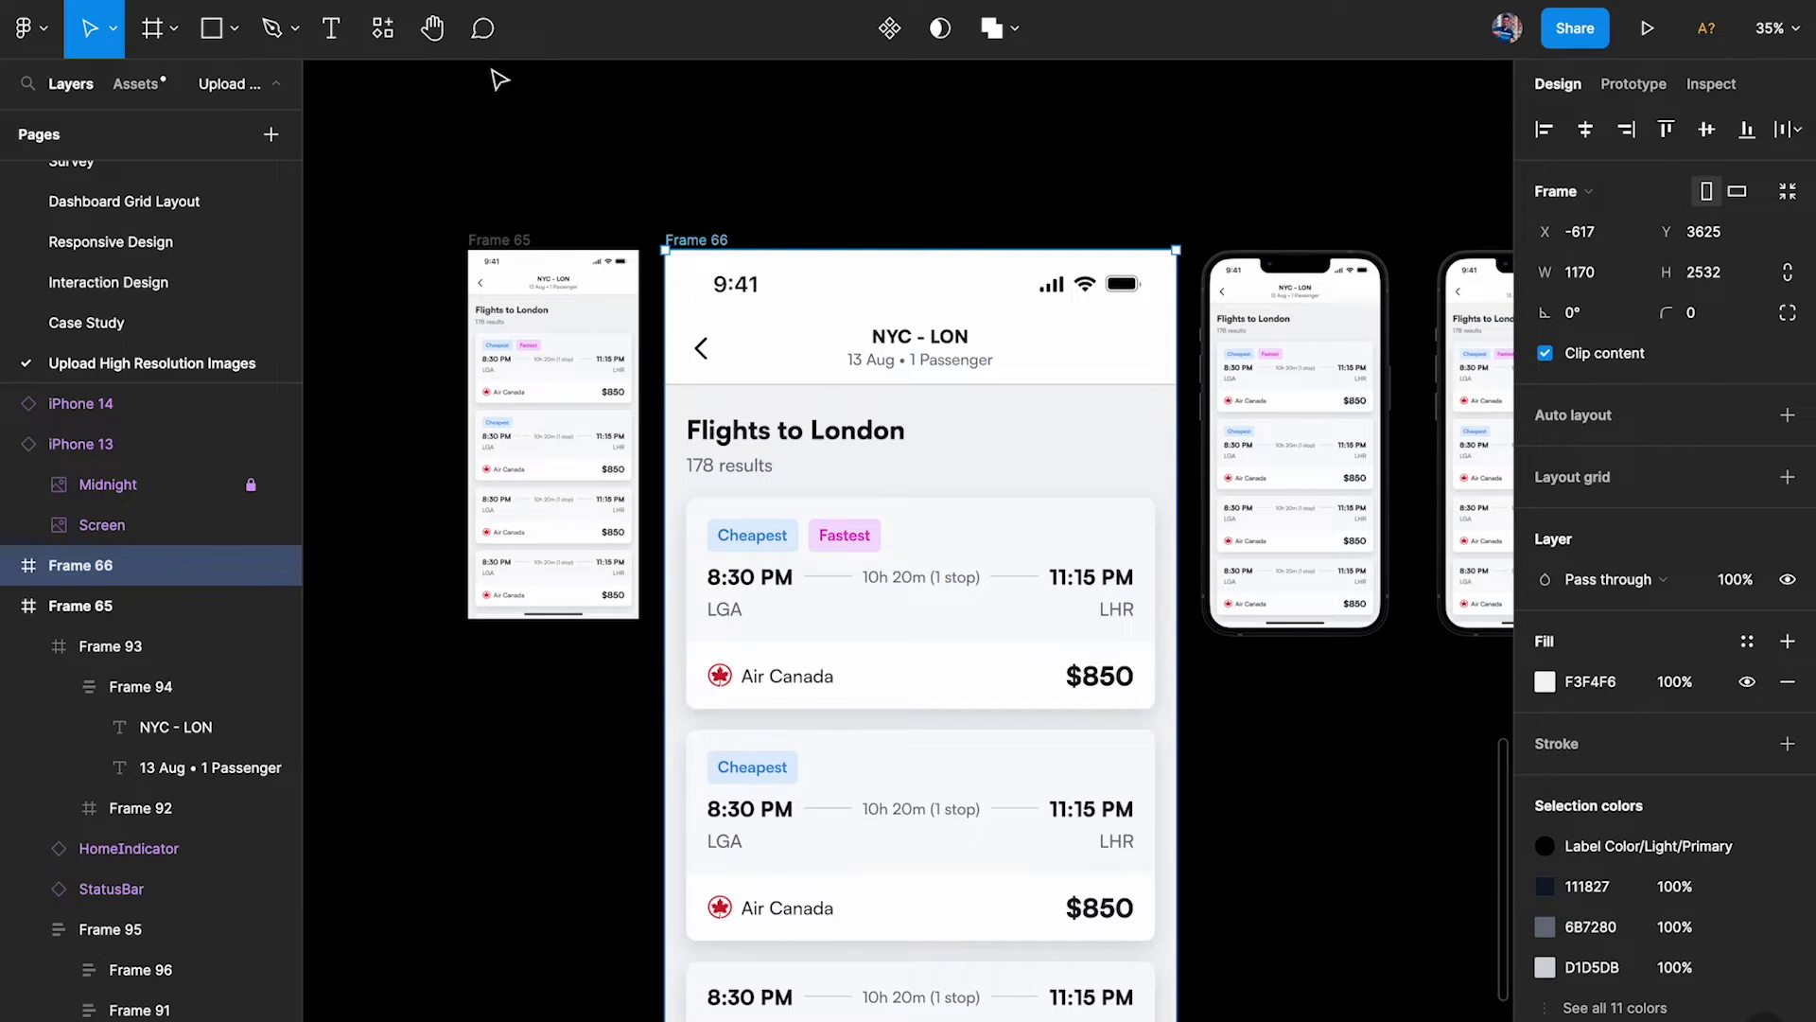
Step: Rasterize Frame 66 into a single flat image
{"action": "scroll", "coordinate": [499, 80], "scroll_direction": "down", "scroll_amount": 5}
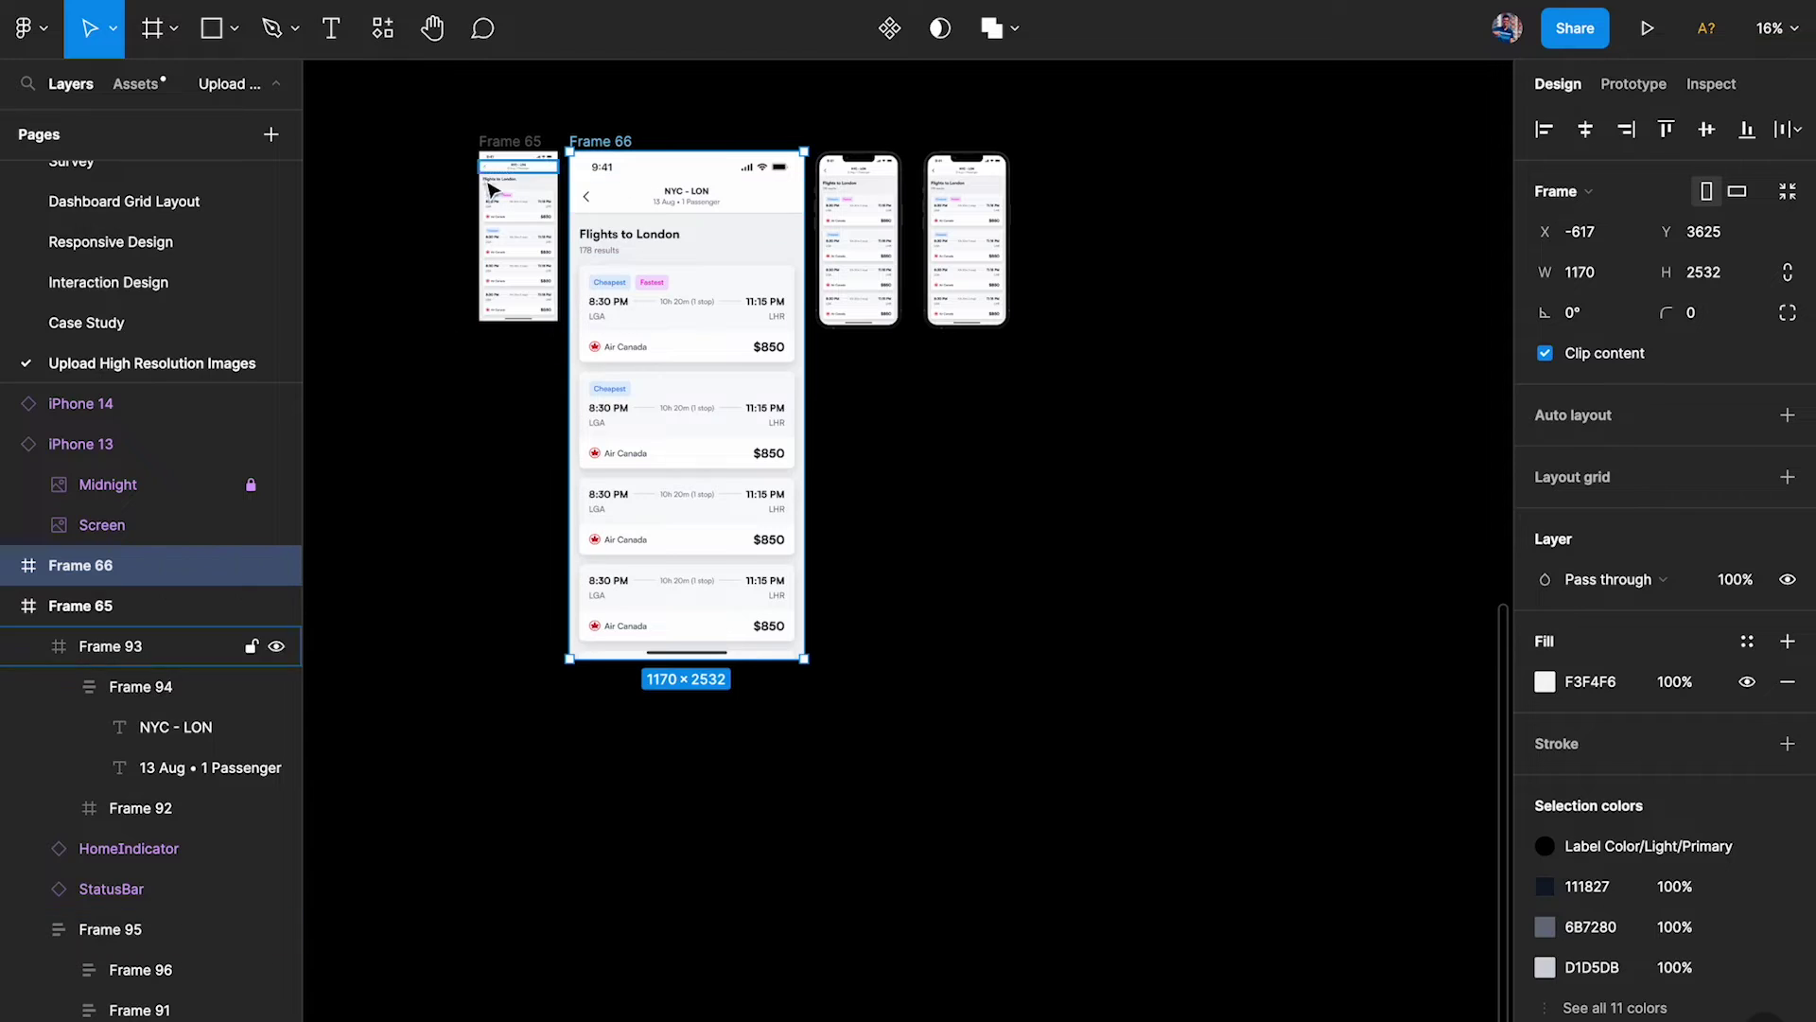
{"action": "scroll", "coordinate": [506, 160], "scroll_direction": "up", "scroll_amount": 3}
{"action": "left_click", "coordinate": [329, 2]}
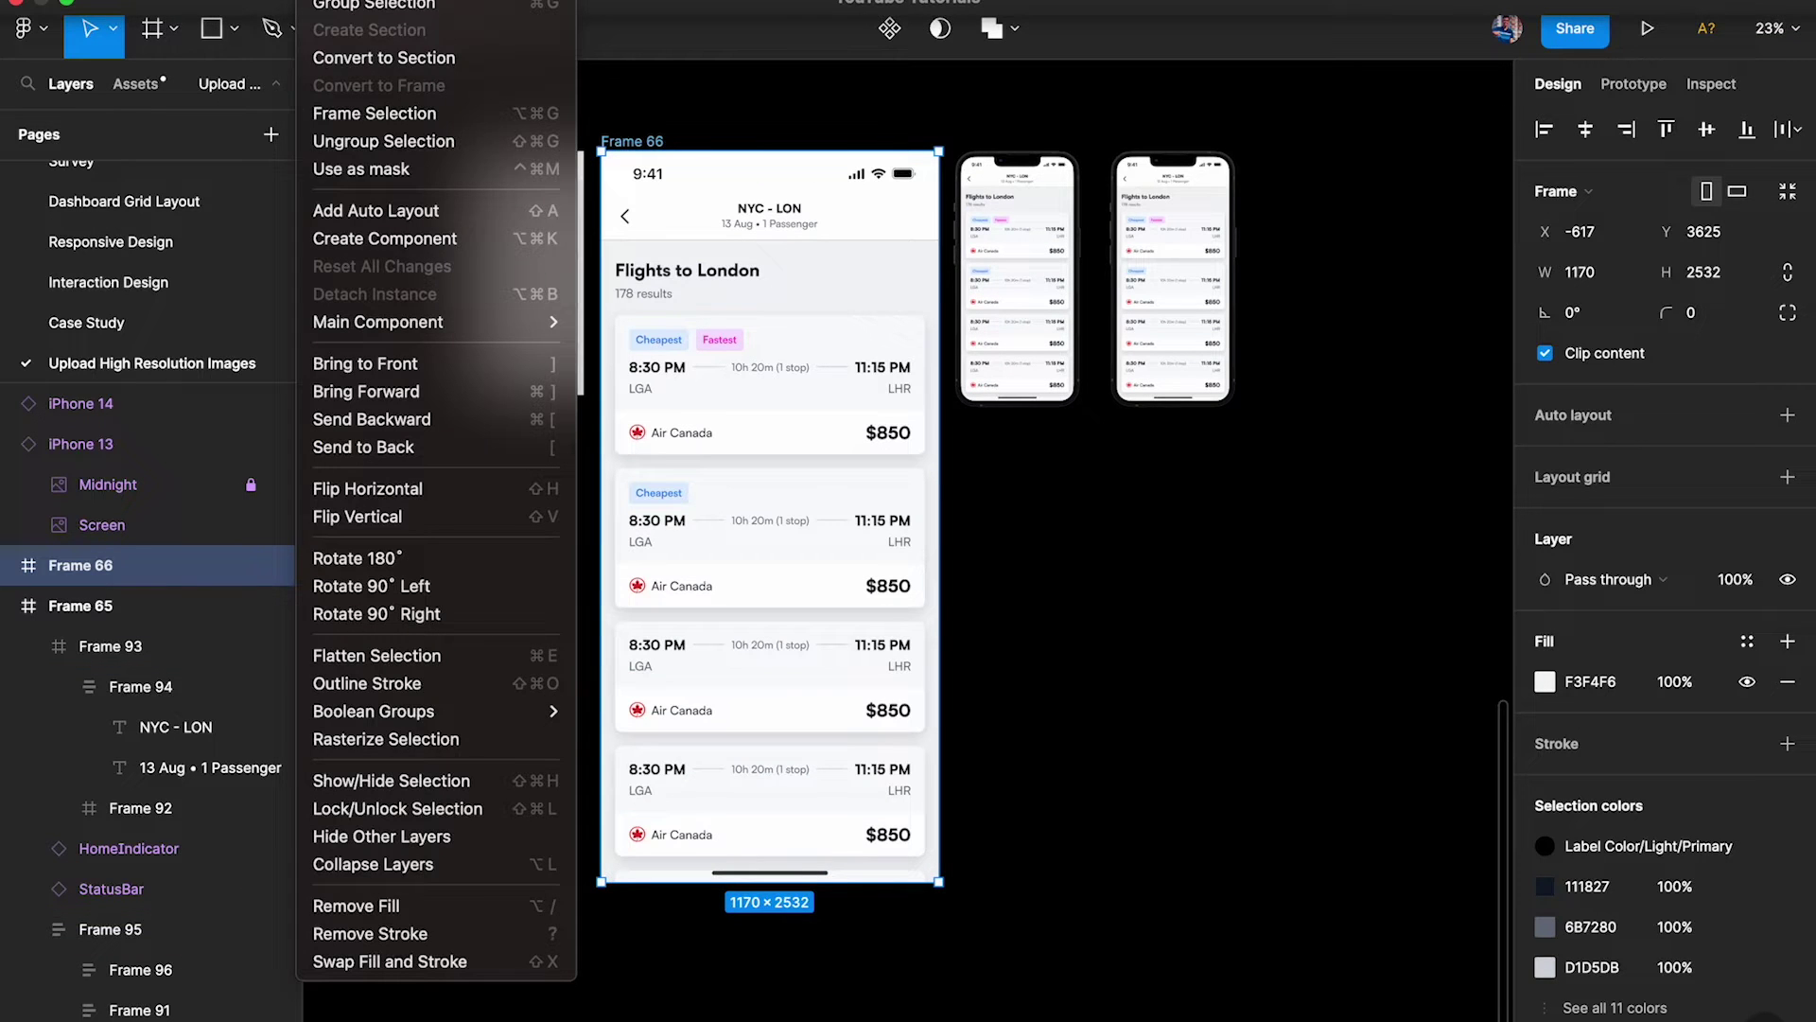
{"action": "left_click", "coordinate": [397, 739]}
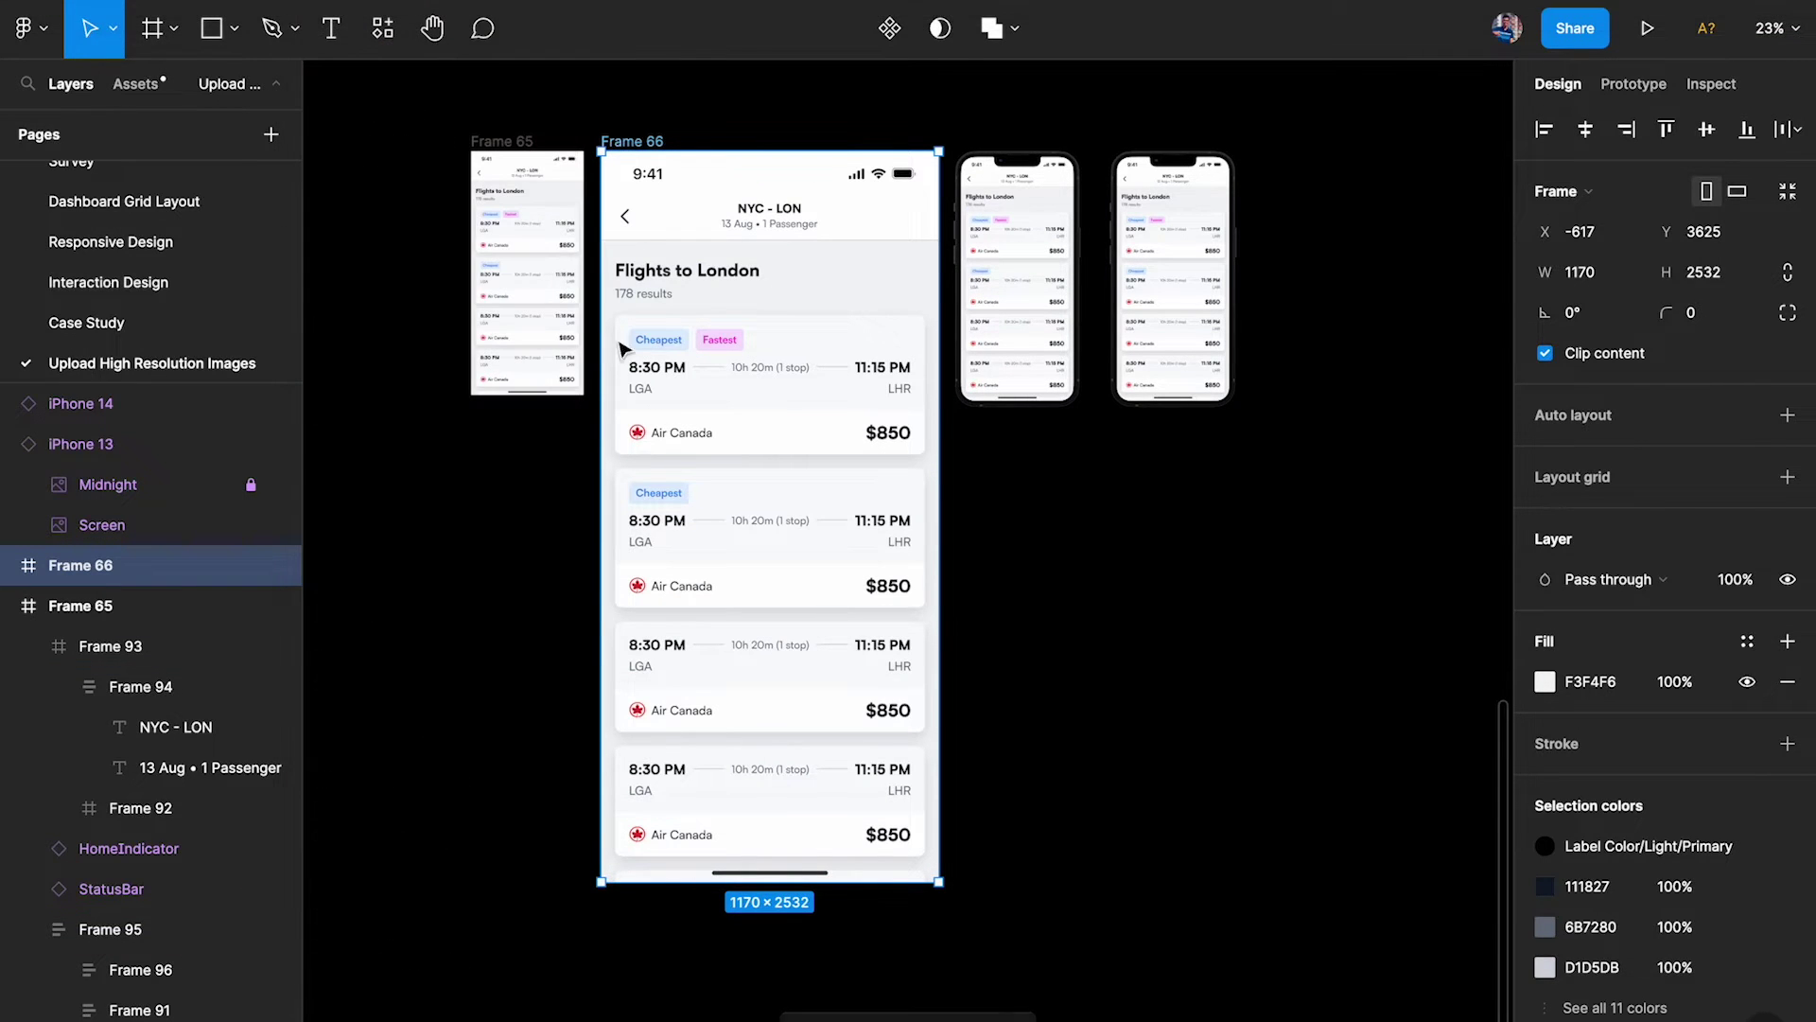
{"action": "scroll", "coordinate": [539, 333], "scroll_direction": "up", "scroll_amount": 2}
{"action": "scroll", "coordinate": [782, 357], "scroll_direction": "up", "scroll_amount": 3}
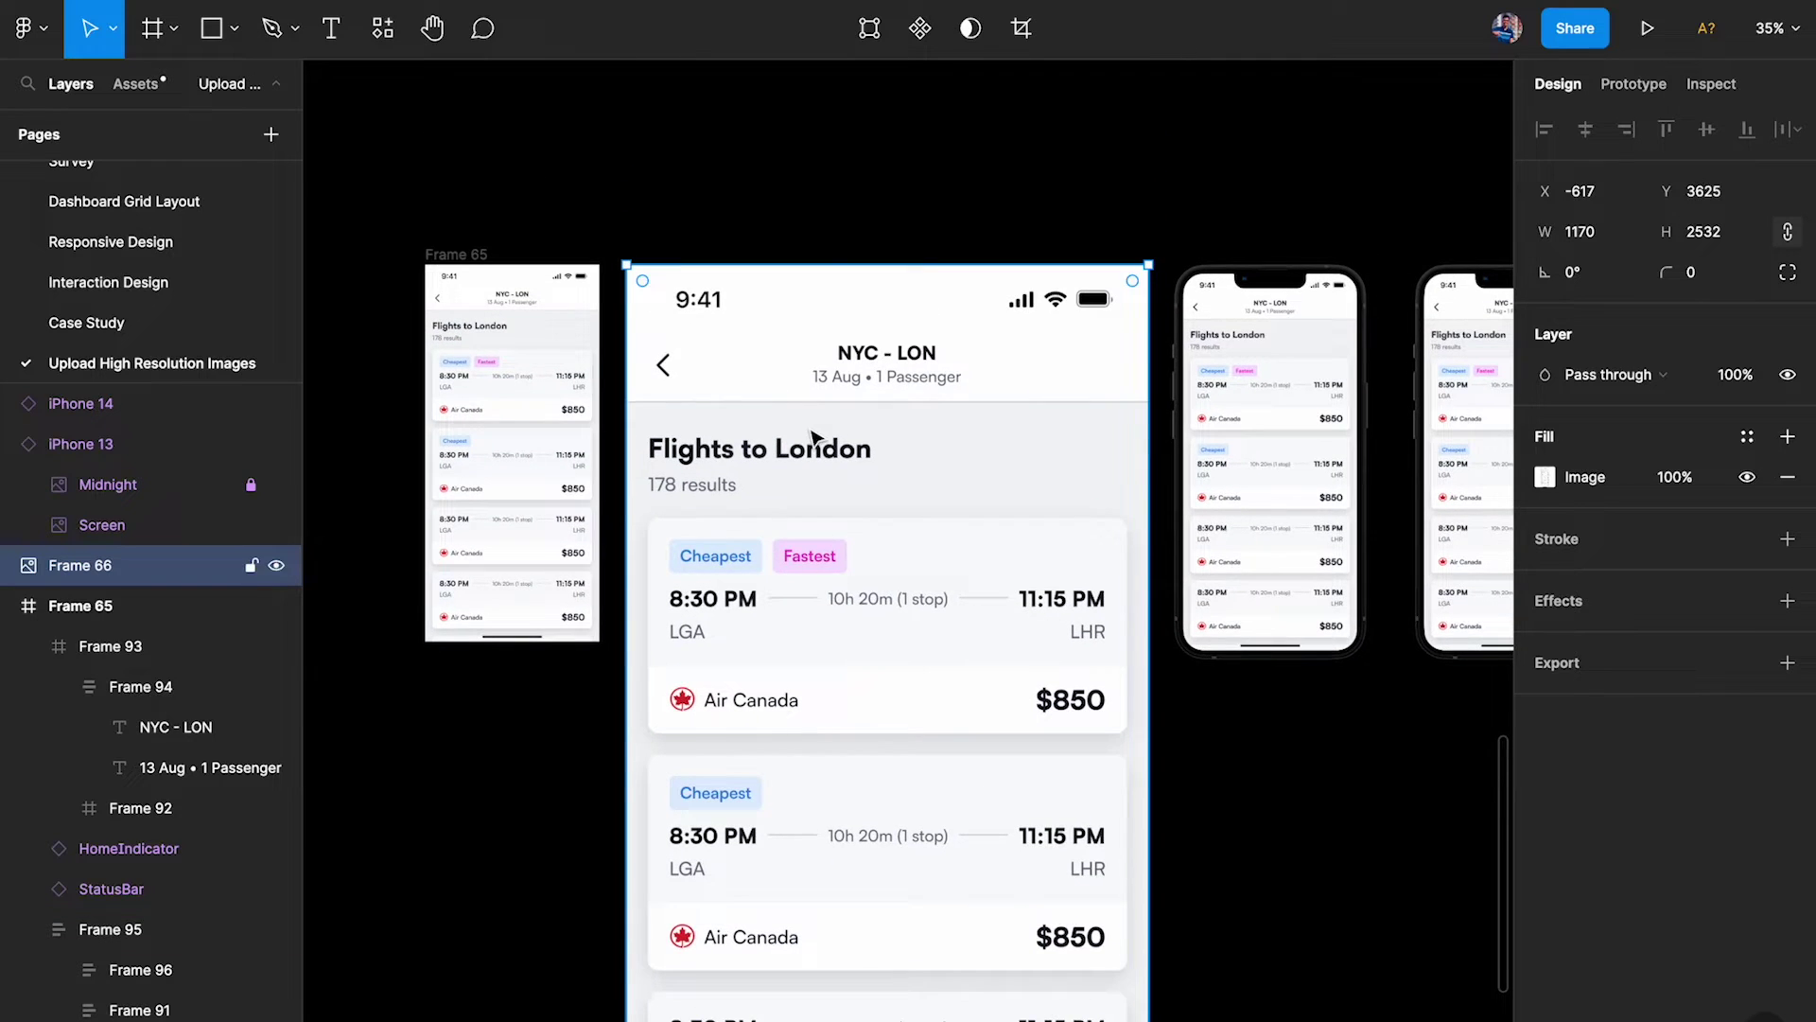
{"action": "scroll", "coordinate": [814, 437], "scroll_direction": "right", "scroll_amount": 2}
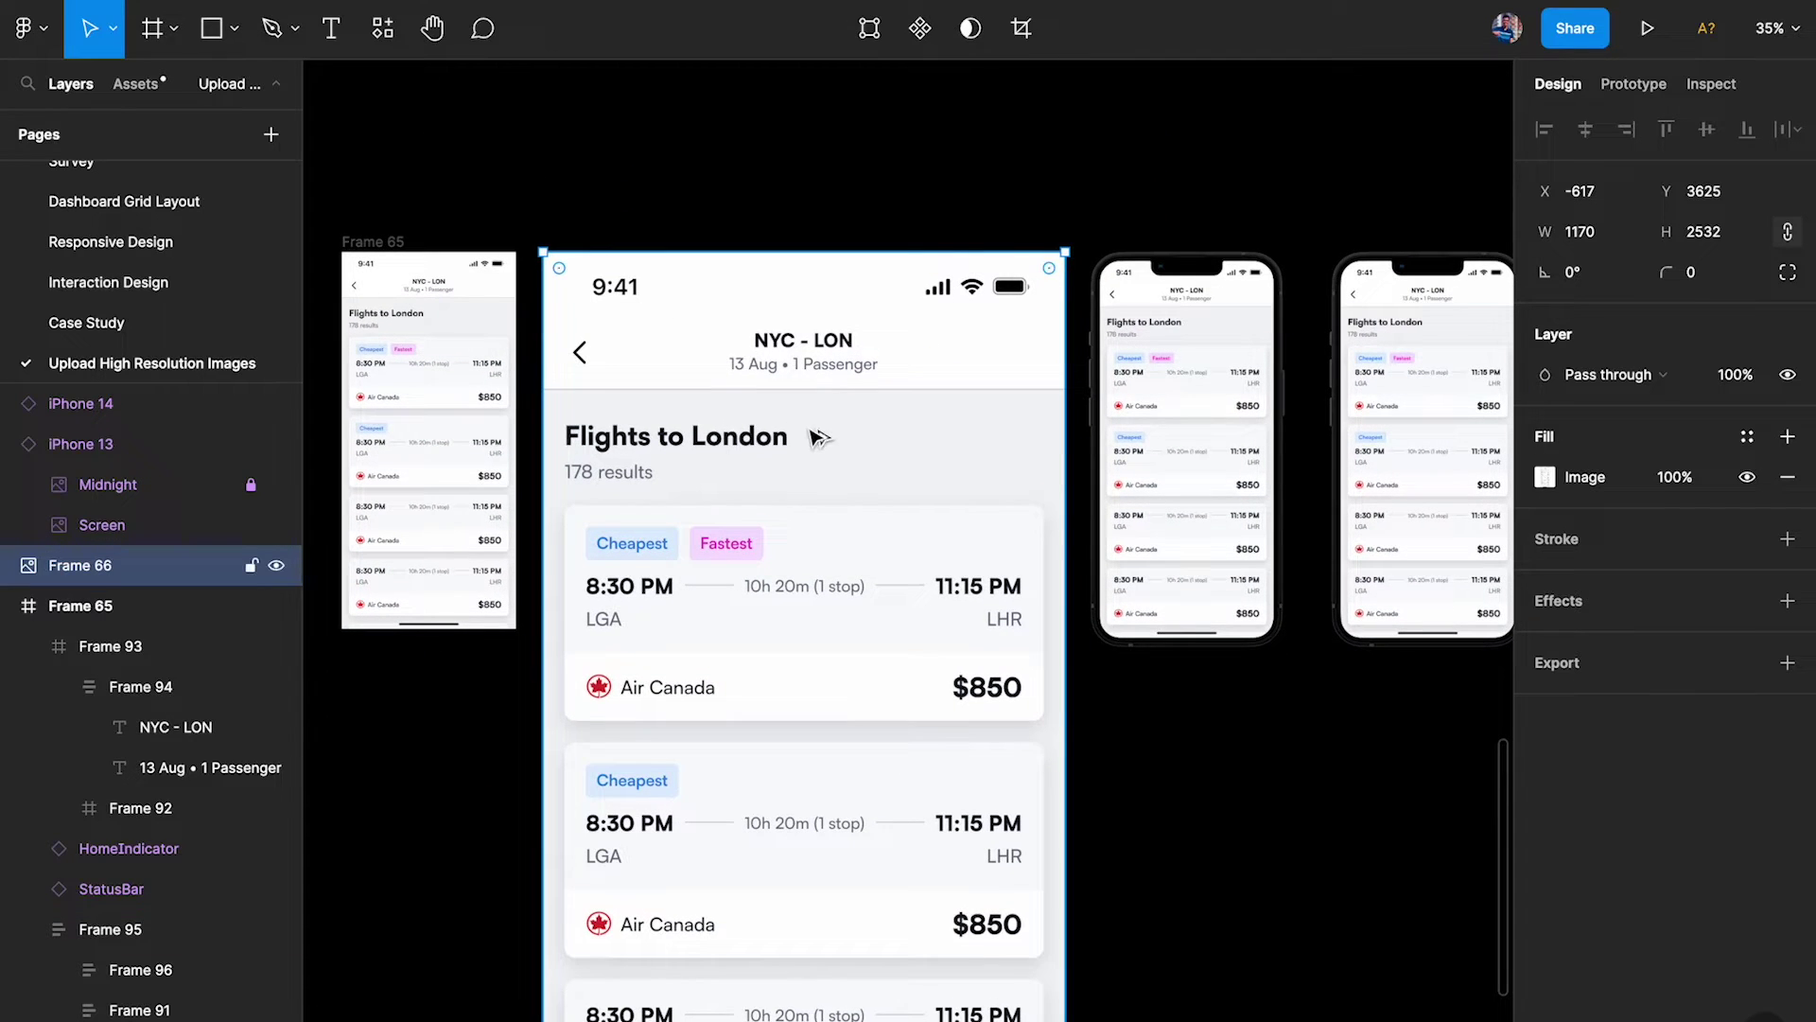
{"action": "left_click", "coordinate": [1427, 393]}
Step: Replace the right mockup screen's old image fill with a plain fill
{"action": "scroll", "coordinate": [1428, 394], "scroll_direction": "right", "scroll_amount": 3}
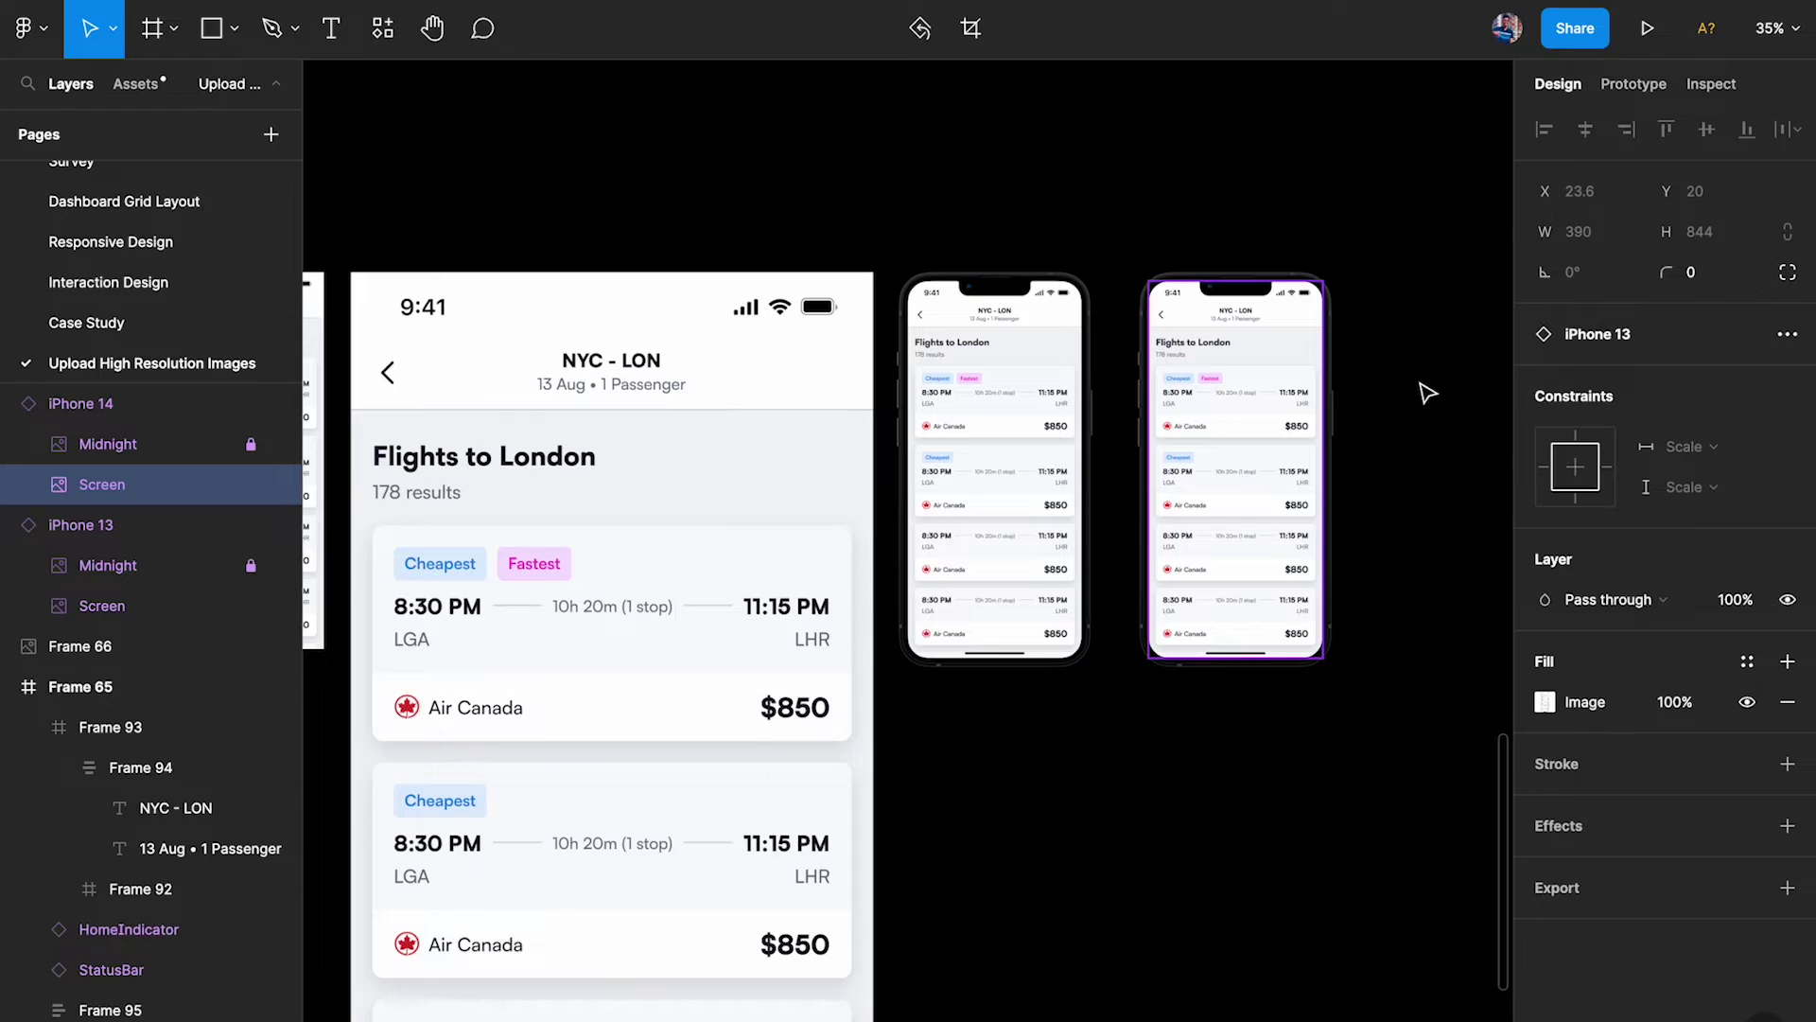
{"action": "scroll", "coordinate": [1427, 394], "scroll_direction": "left", "scroll_amount": 1}
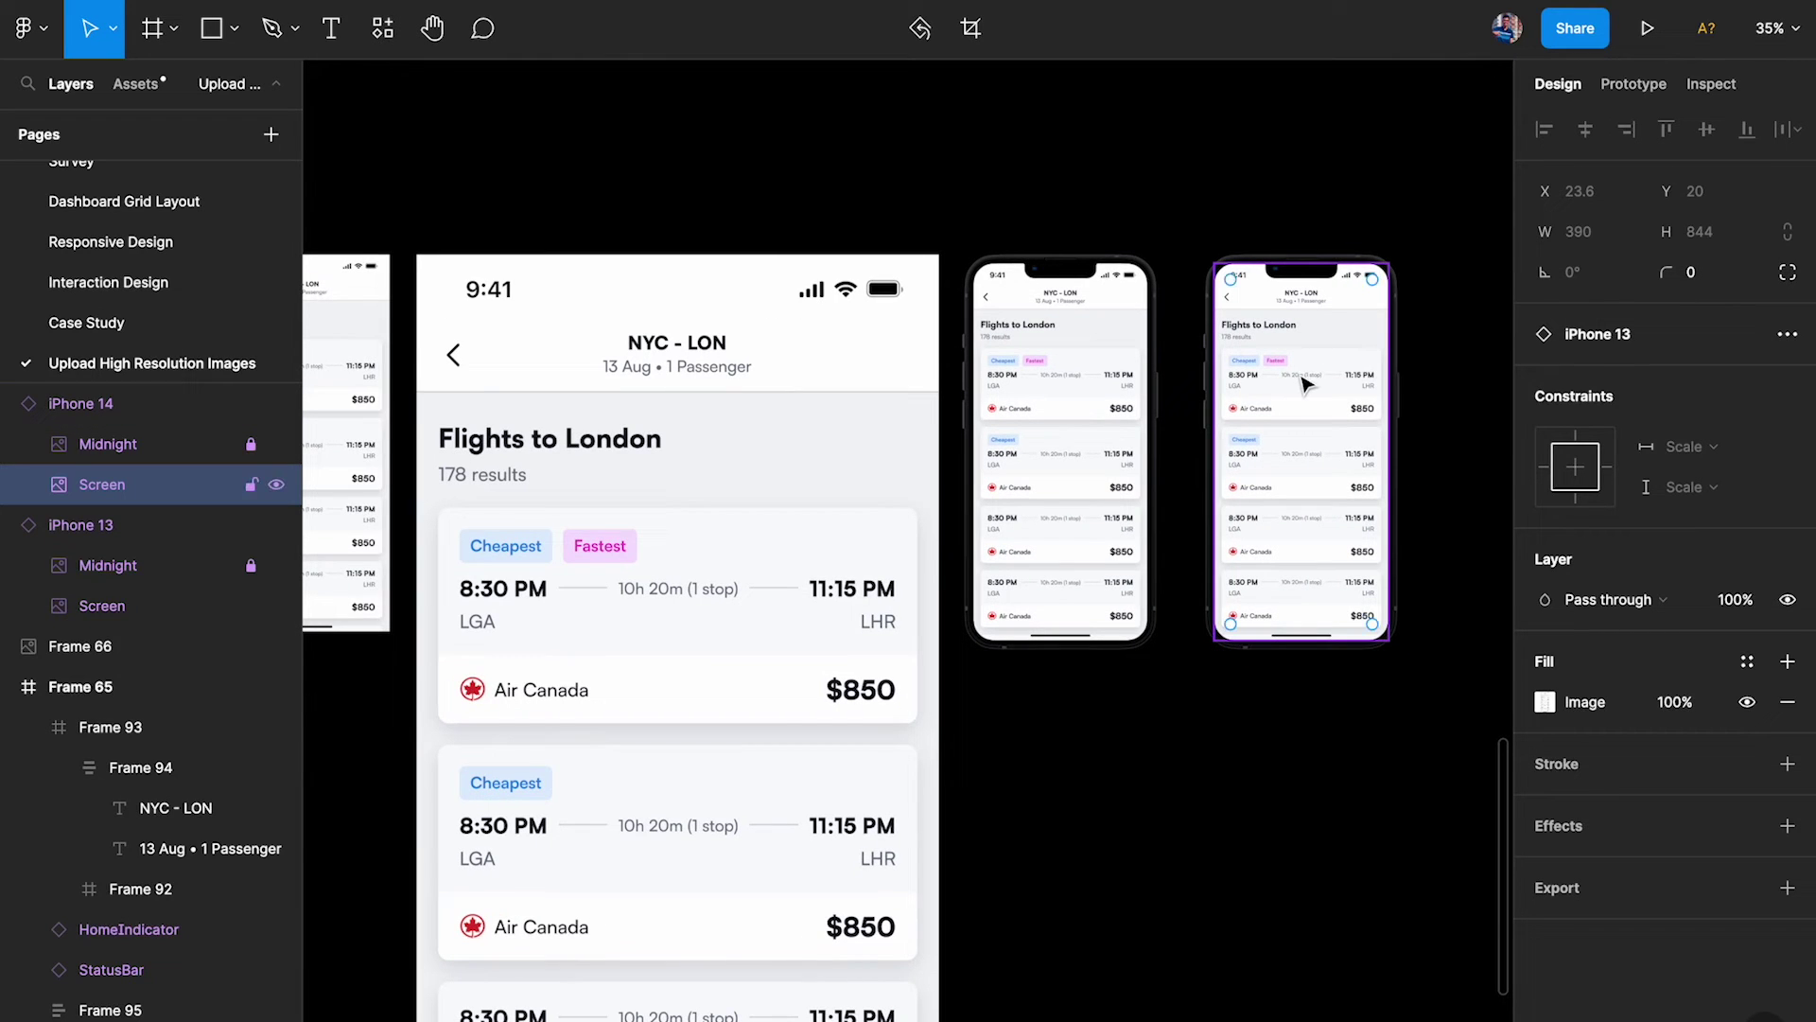
{"action": "left_click", "coordinate": [1786, 701]}
{"action": "left_click", "coordinate": [1787, 661]}
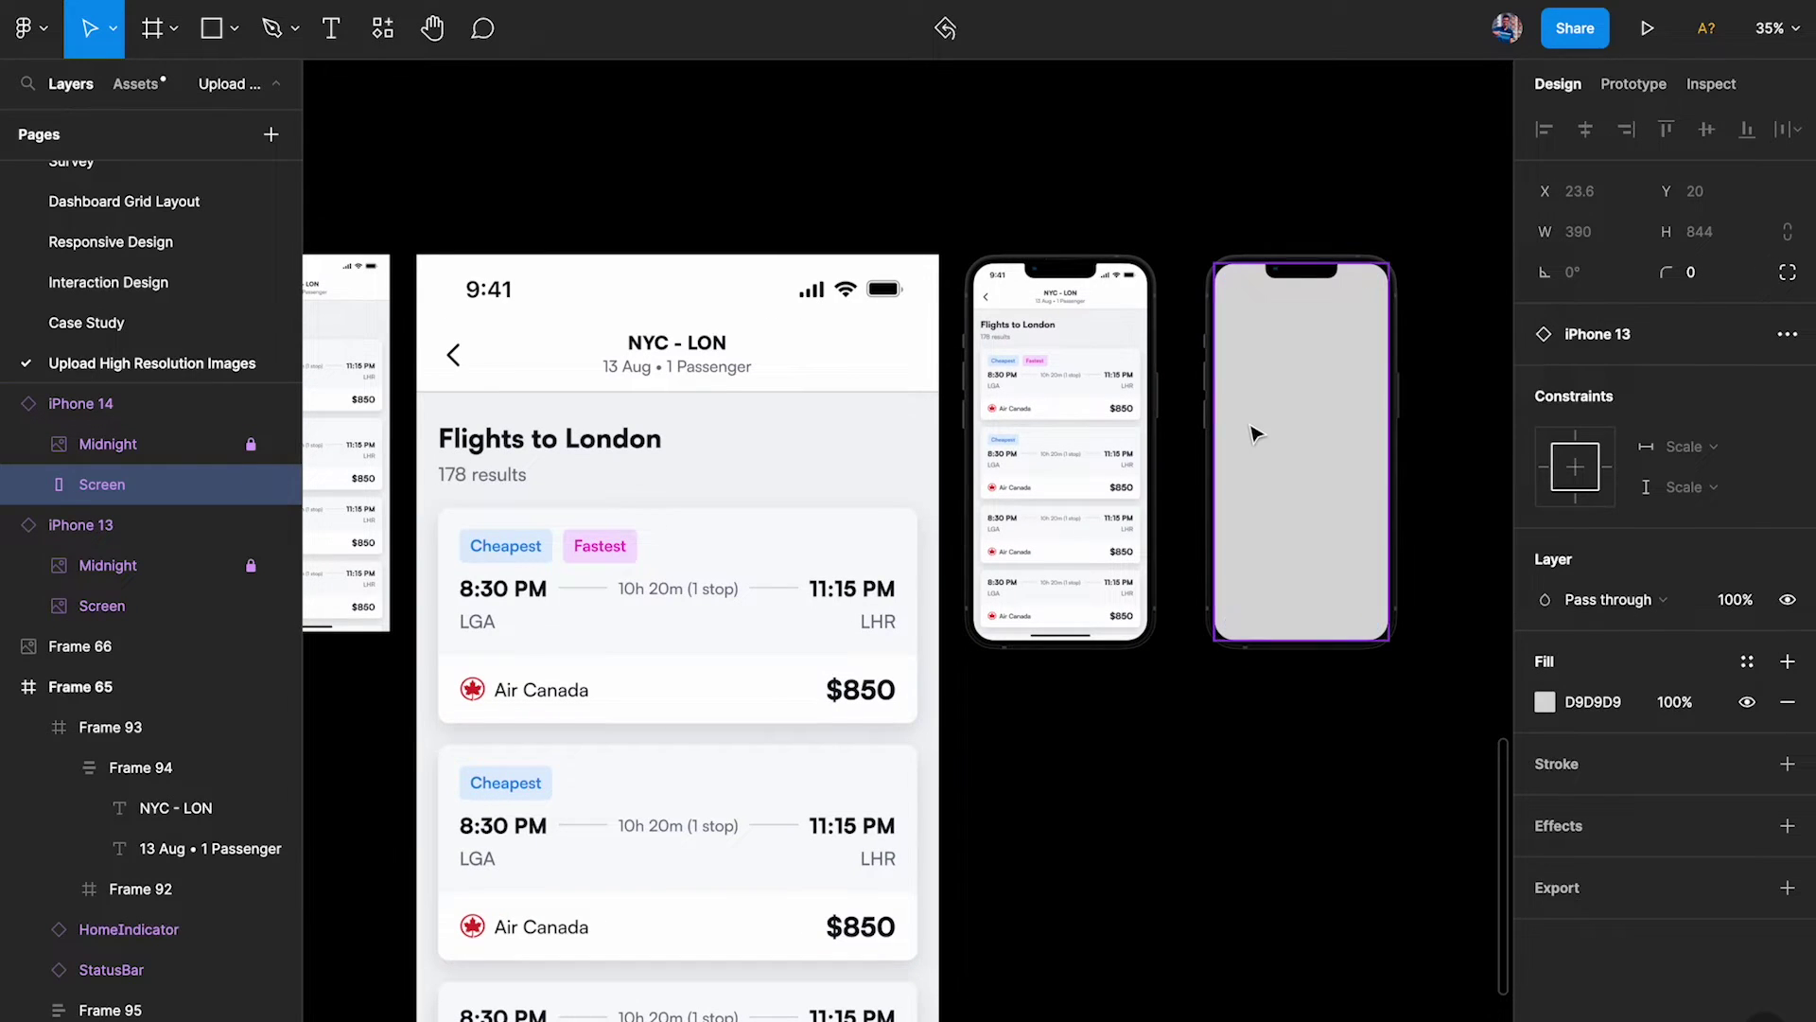
Step: Paste the high-resolution Frame 66 image as the Screen fill and nudge iPhone 14 left
{"action": "left_click", "coordinate": [811, 455]}
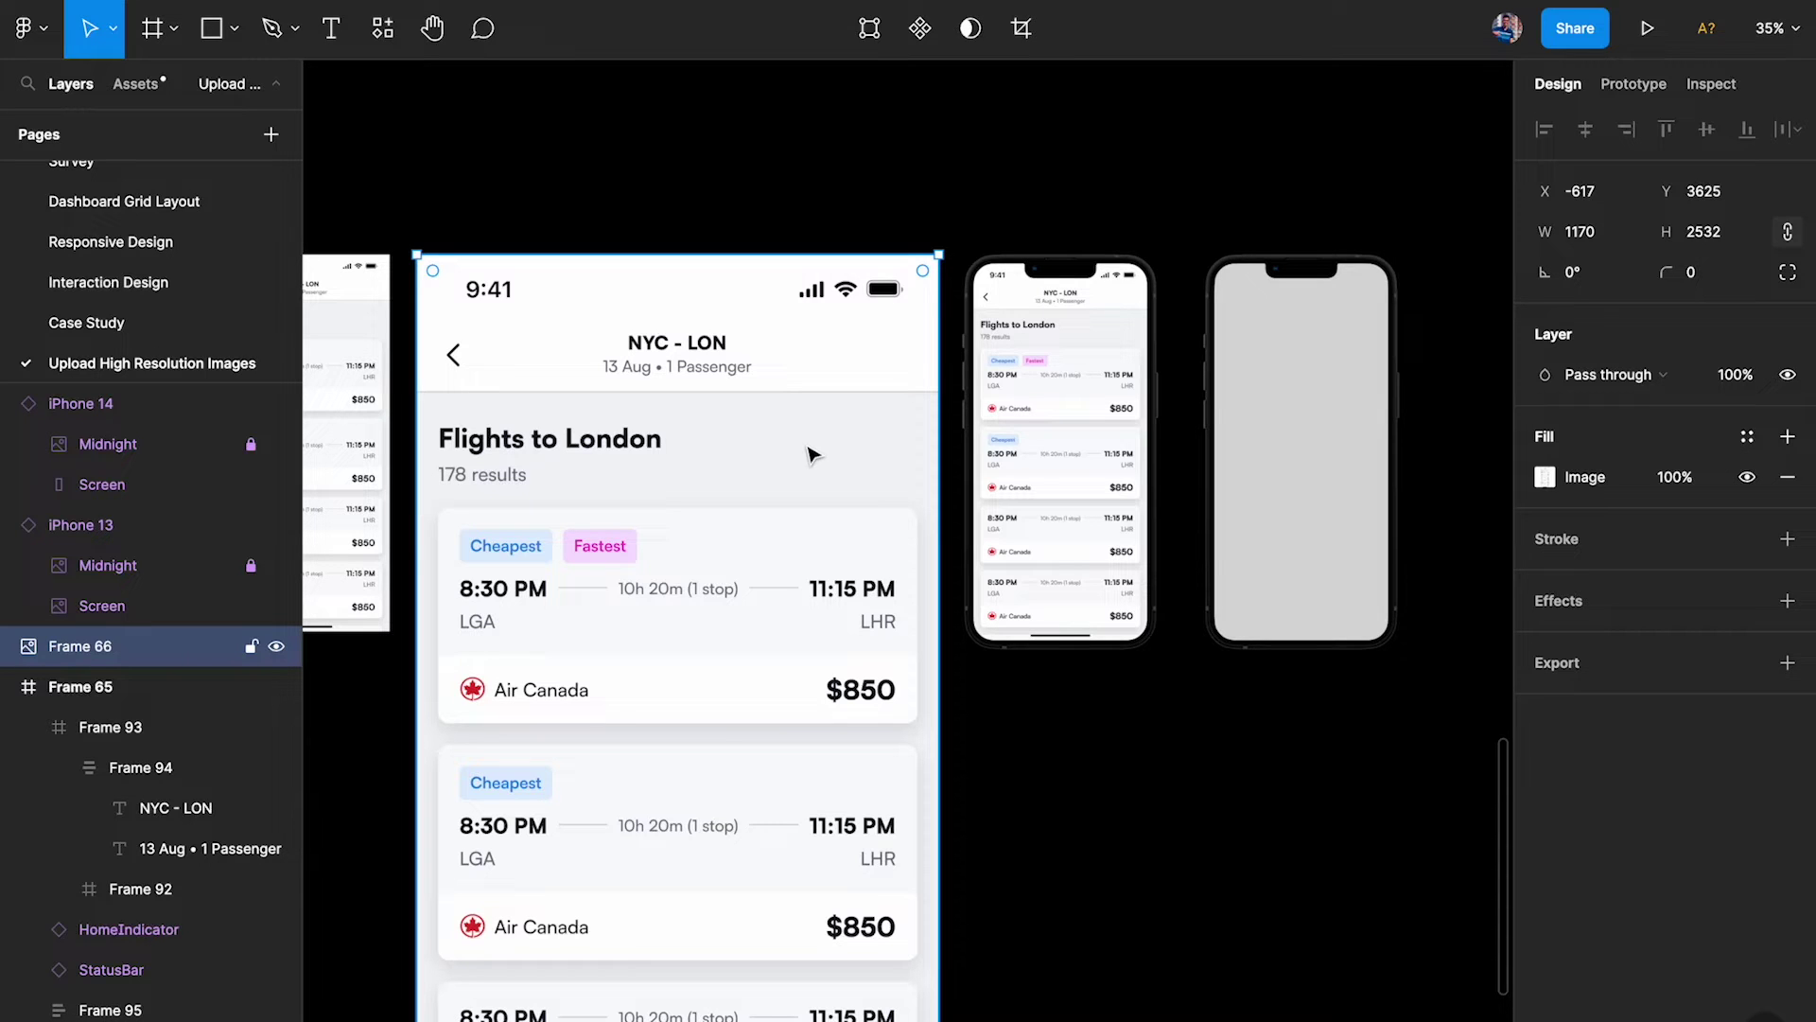
{"action": "left_click", "coordinate": [1266, 397]}
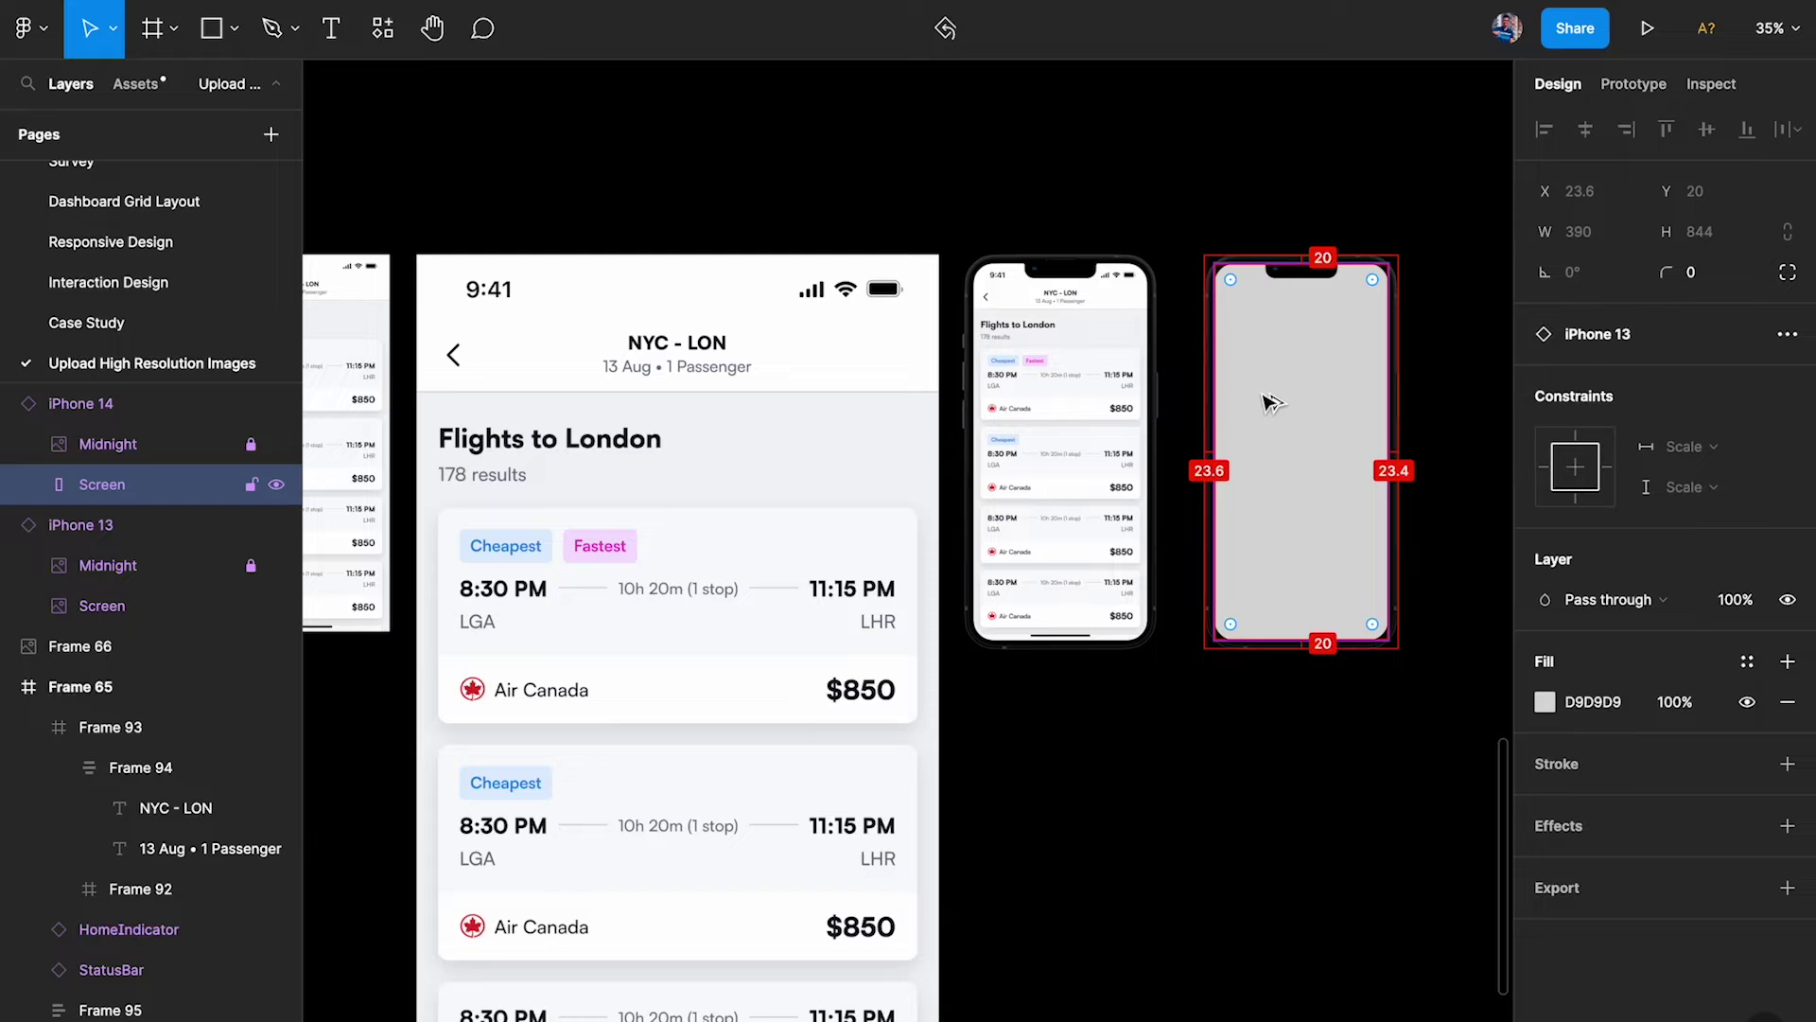
{"action": "key", "text": "alt+super+v"}
{"action": "left_click", "coordinate": [1371, 247]}
{"action": "scroll", "coordinate": [1368, 247], "scroll_direction": "up", "scroll_amount": 5}
{"action": "left_click_drag", "start_coordinate": [1258, 416], "coordinate": [1195, 431]}
{"action": "scroll", "coordinate": [1024, 385], "scroll_direction": "up", "scroll_amount": 5}
{"action": "scroll", "coordinate": [1024, 385], "scroll_direction": "right", "scroll_amount": 1}
Step: Overlap the iPhone 13 mockup with iPhone 14 and hide the interface for a full-screen view
{"action": "scroll", "coordinate": [1024, 385], "scroll_direction": "down", "scroll_amount": 3}
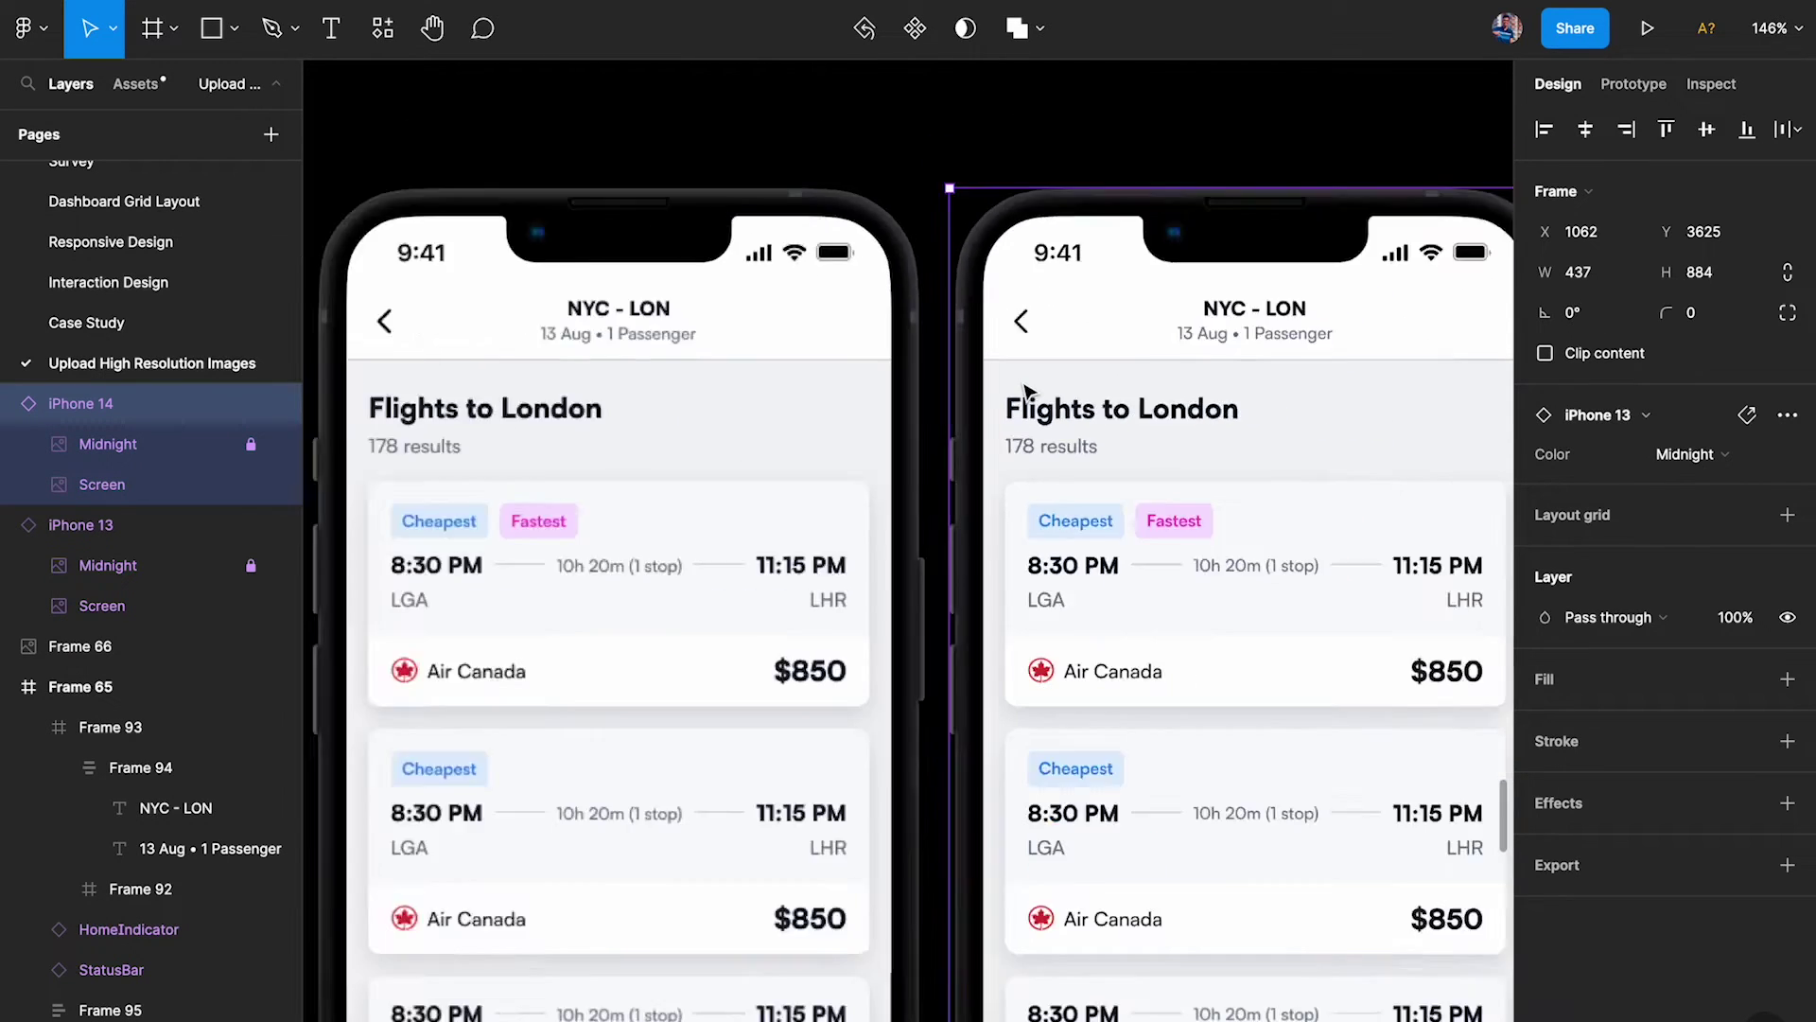
{"action": "scroll", "coordinate": [1027, 390], "scroll_direction": "down", "scroll_amount": 4}
{"action": "left_click_drag", "start_coordinate": [729, 417], "coordinate": [1339, 416]}
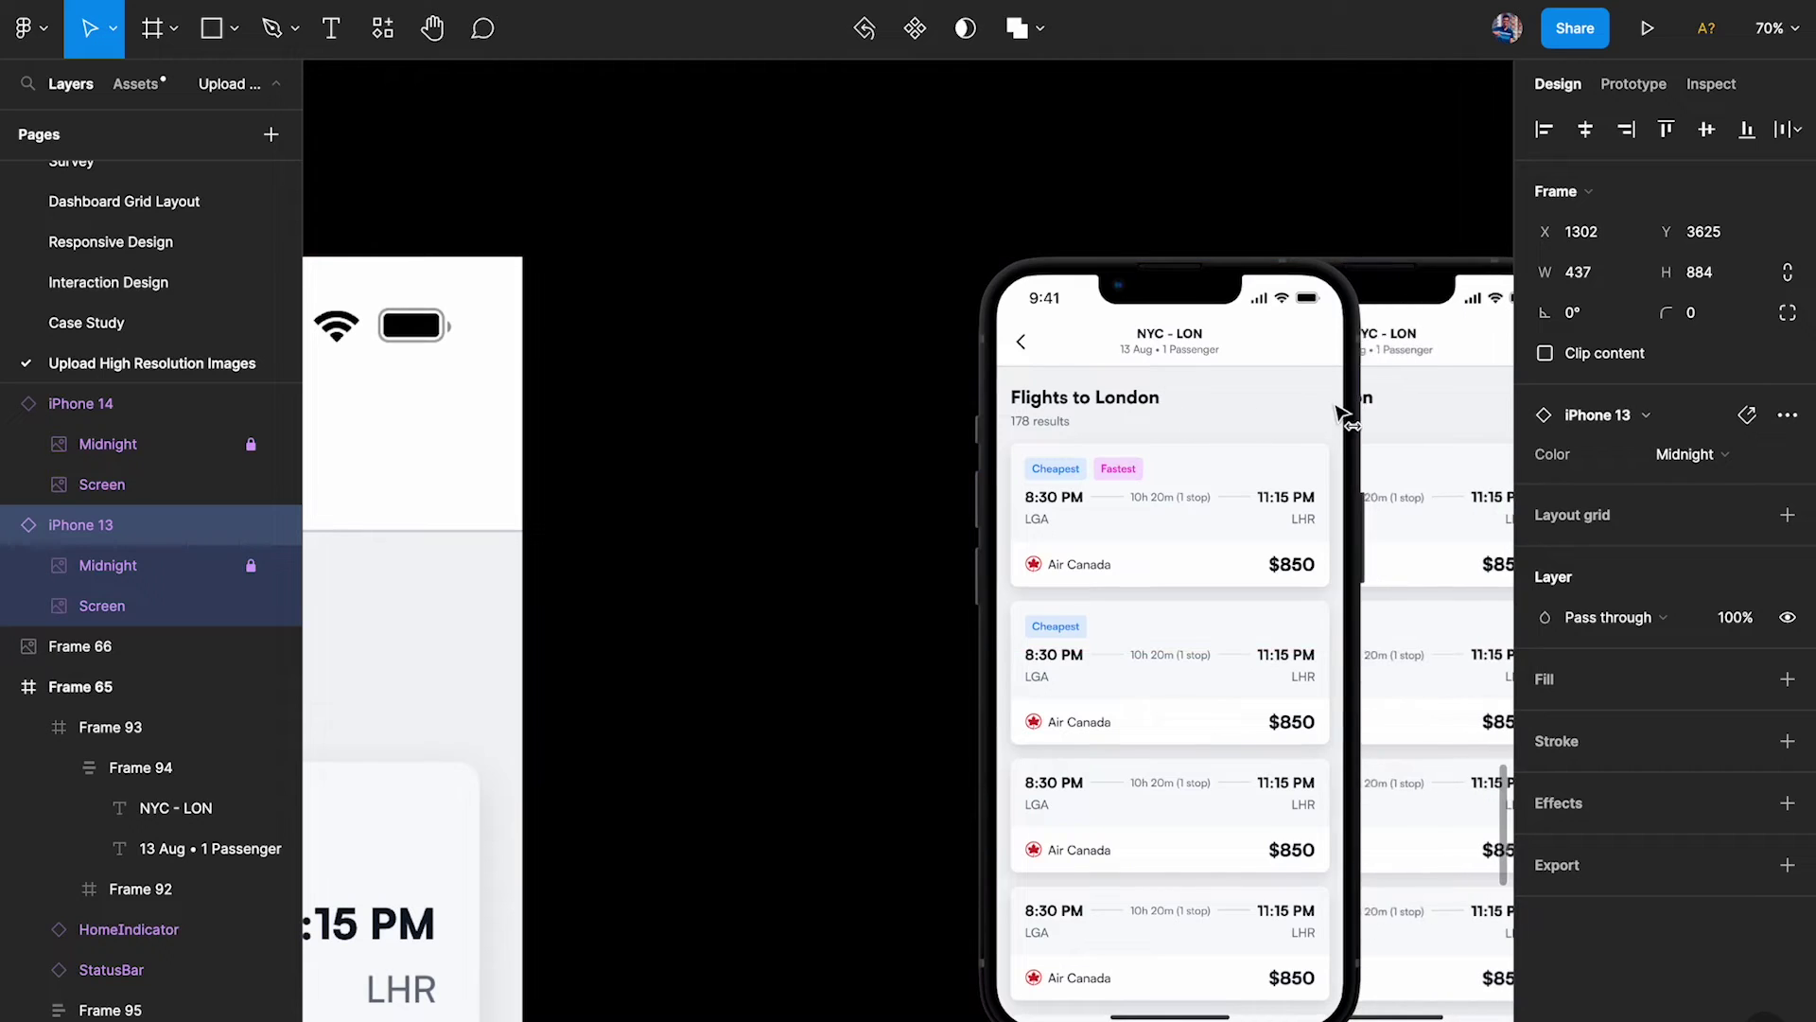
{"action": "scroll", "coordinate": [1224, 406], "scroll_direction": "up", "scroll_amount": 5}
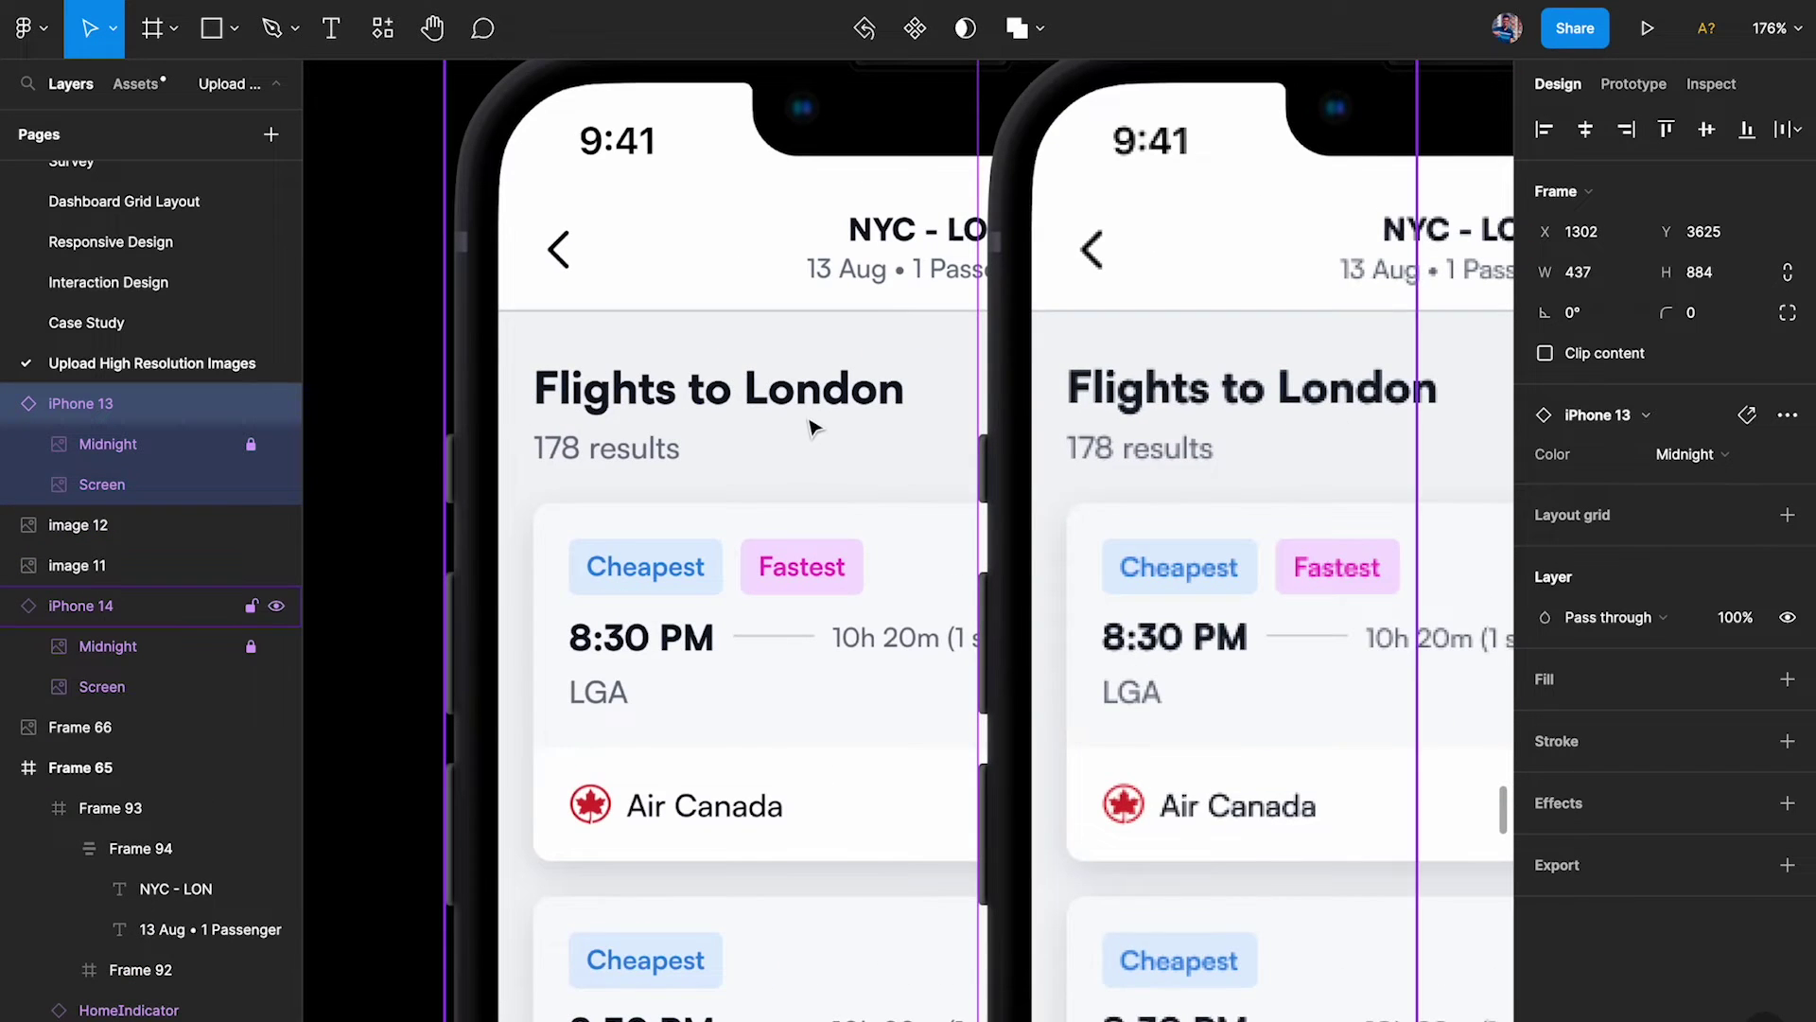
{"action": "scroll", "coordinate": [812, 428], "scroll_direction": "up", "scroll_amount": 1}
{"action": "key", "text": "ctrl+backslash"}
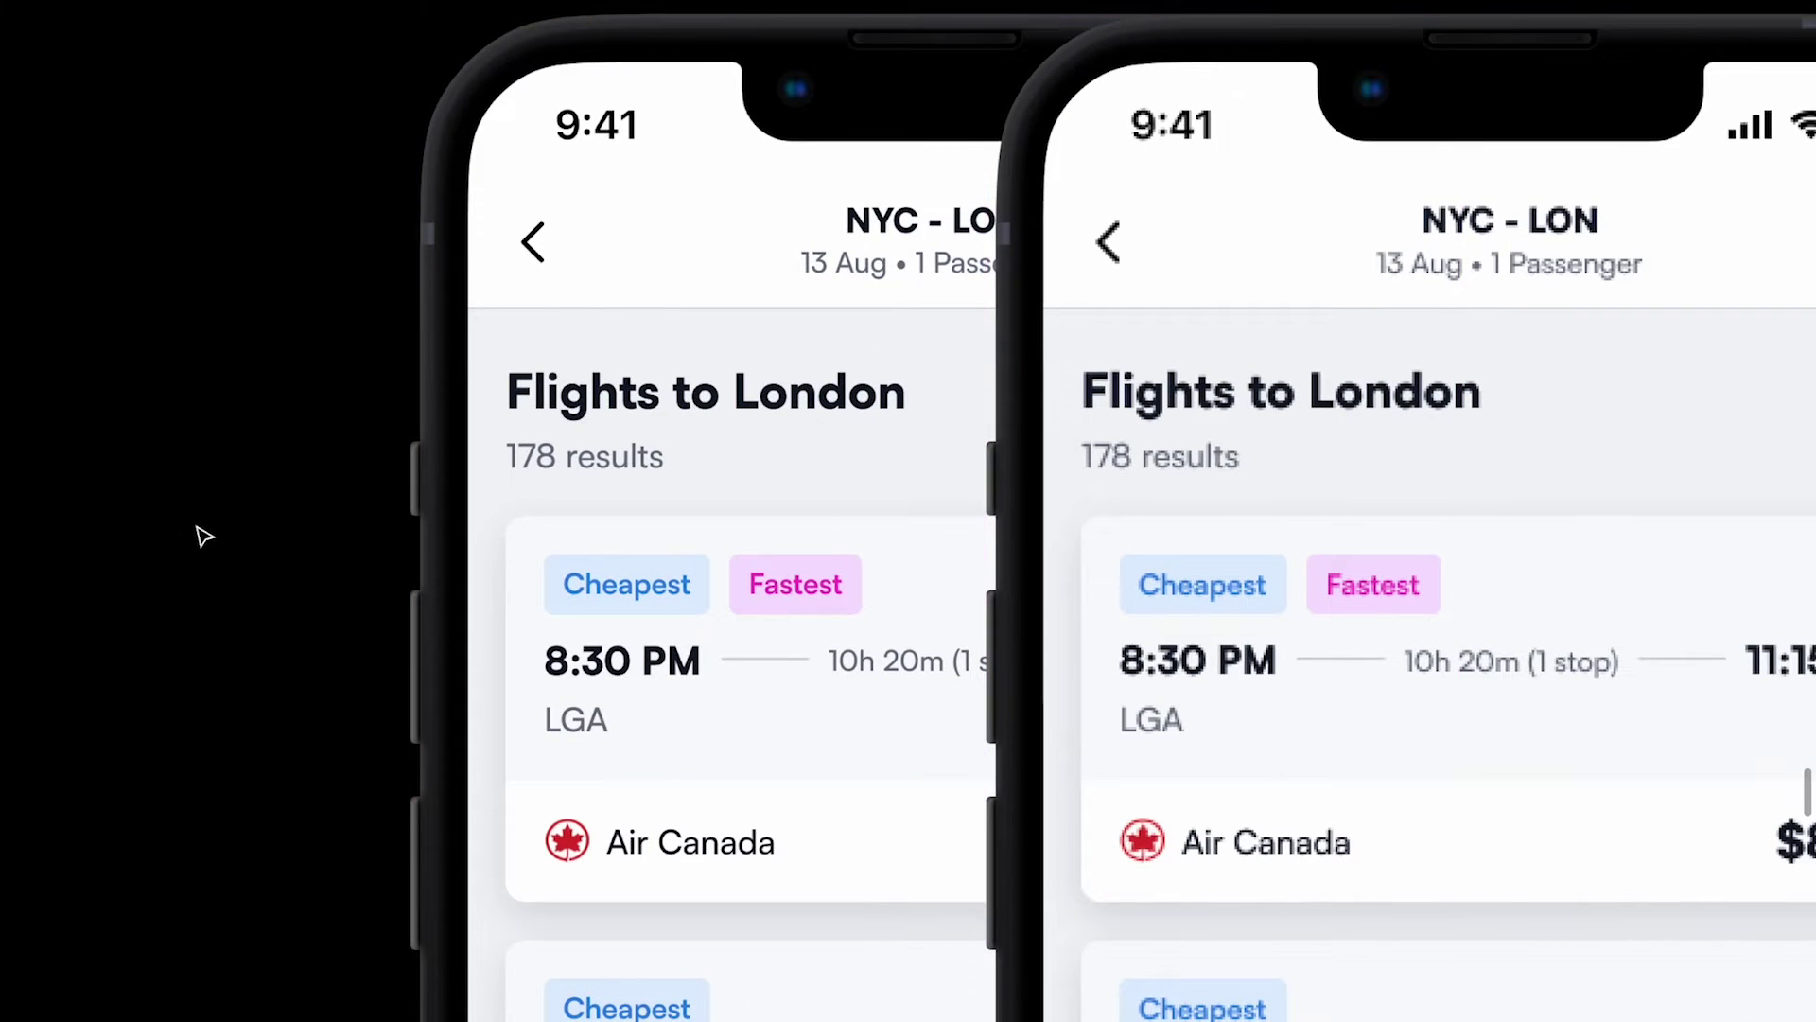
{"action": "scroll", "coordinate": [799, 386], "scroll_direction": "up", "scroll_amount": 2}
Step: Select the left and right phones' screens in turn to compare them side by side
{"action": "double_click", "coordinate": [603, 438]}
{"action": "scroll", "coordinate": [603, 438], "scroll_direction": "down", "scroll_amount": 3}
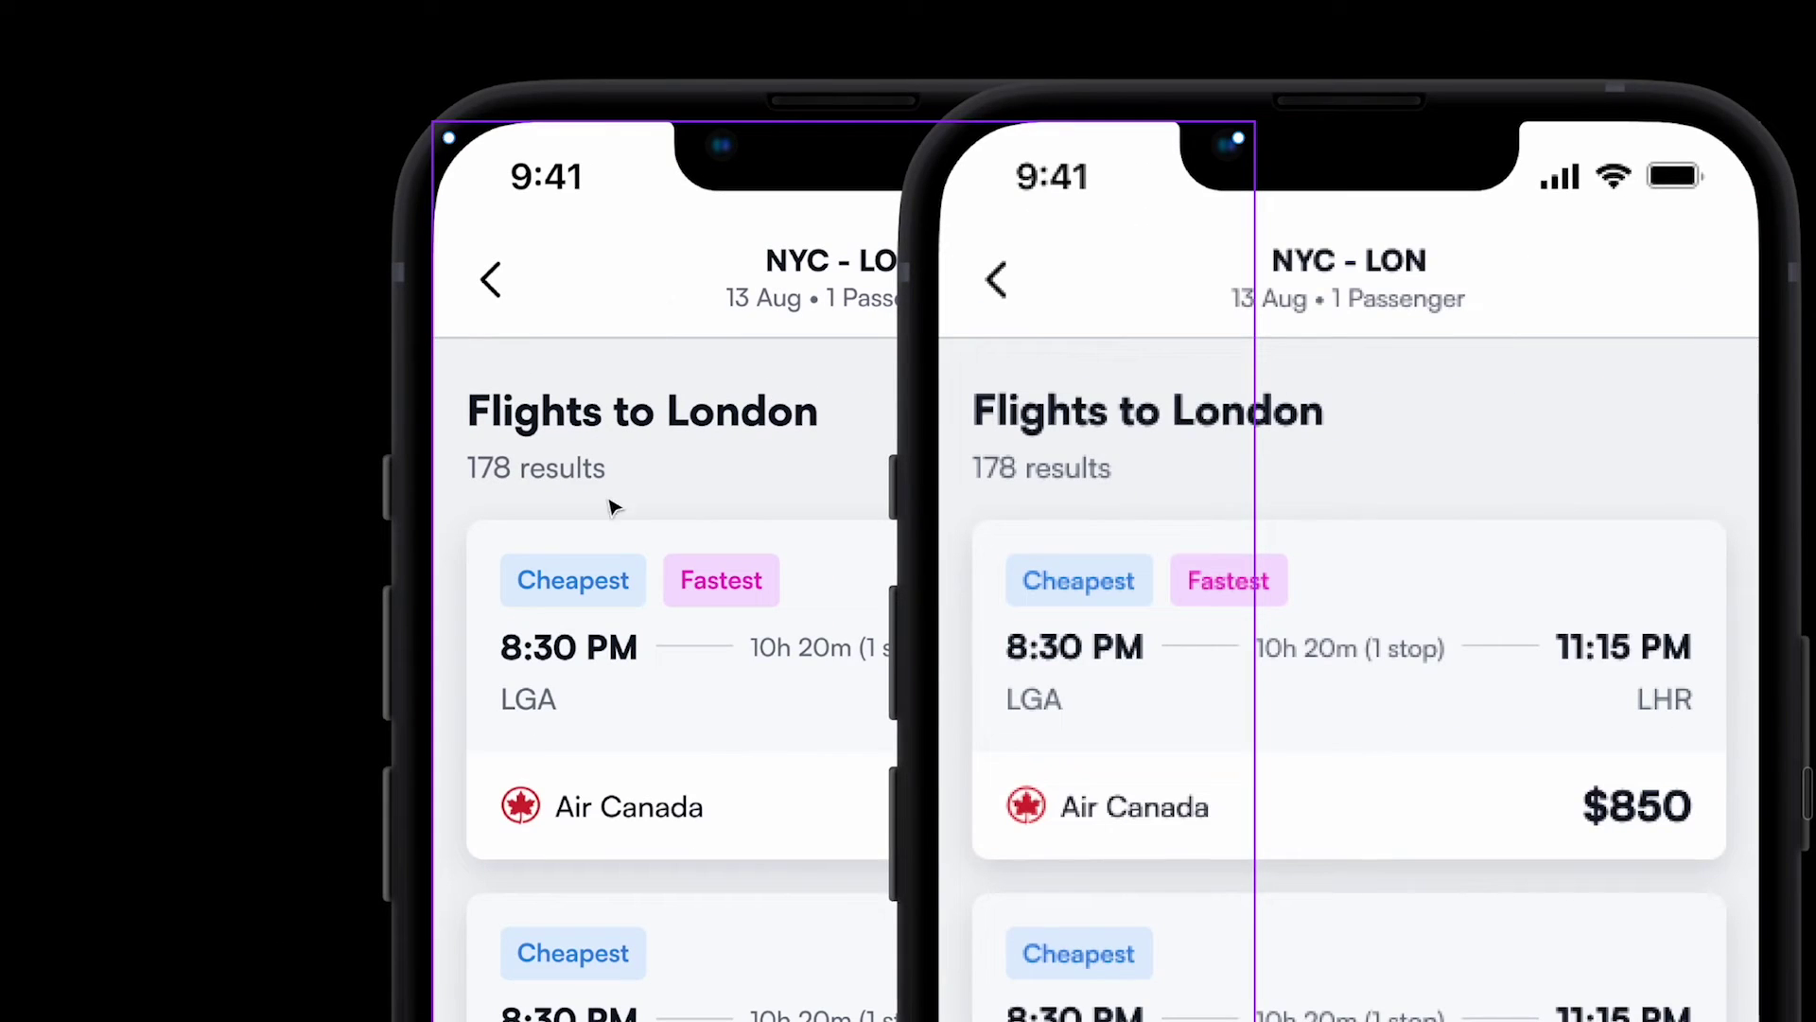
{"action": "left_click", "coordinate": [1148, 470]}
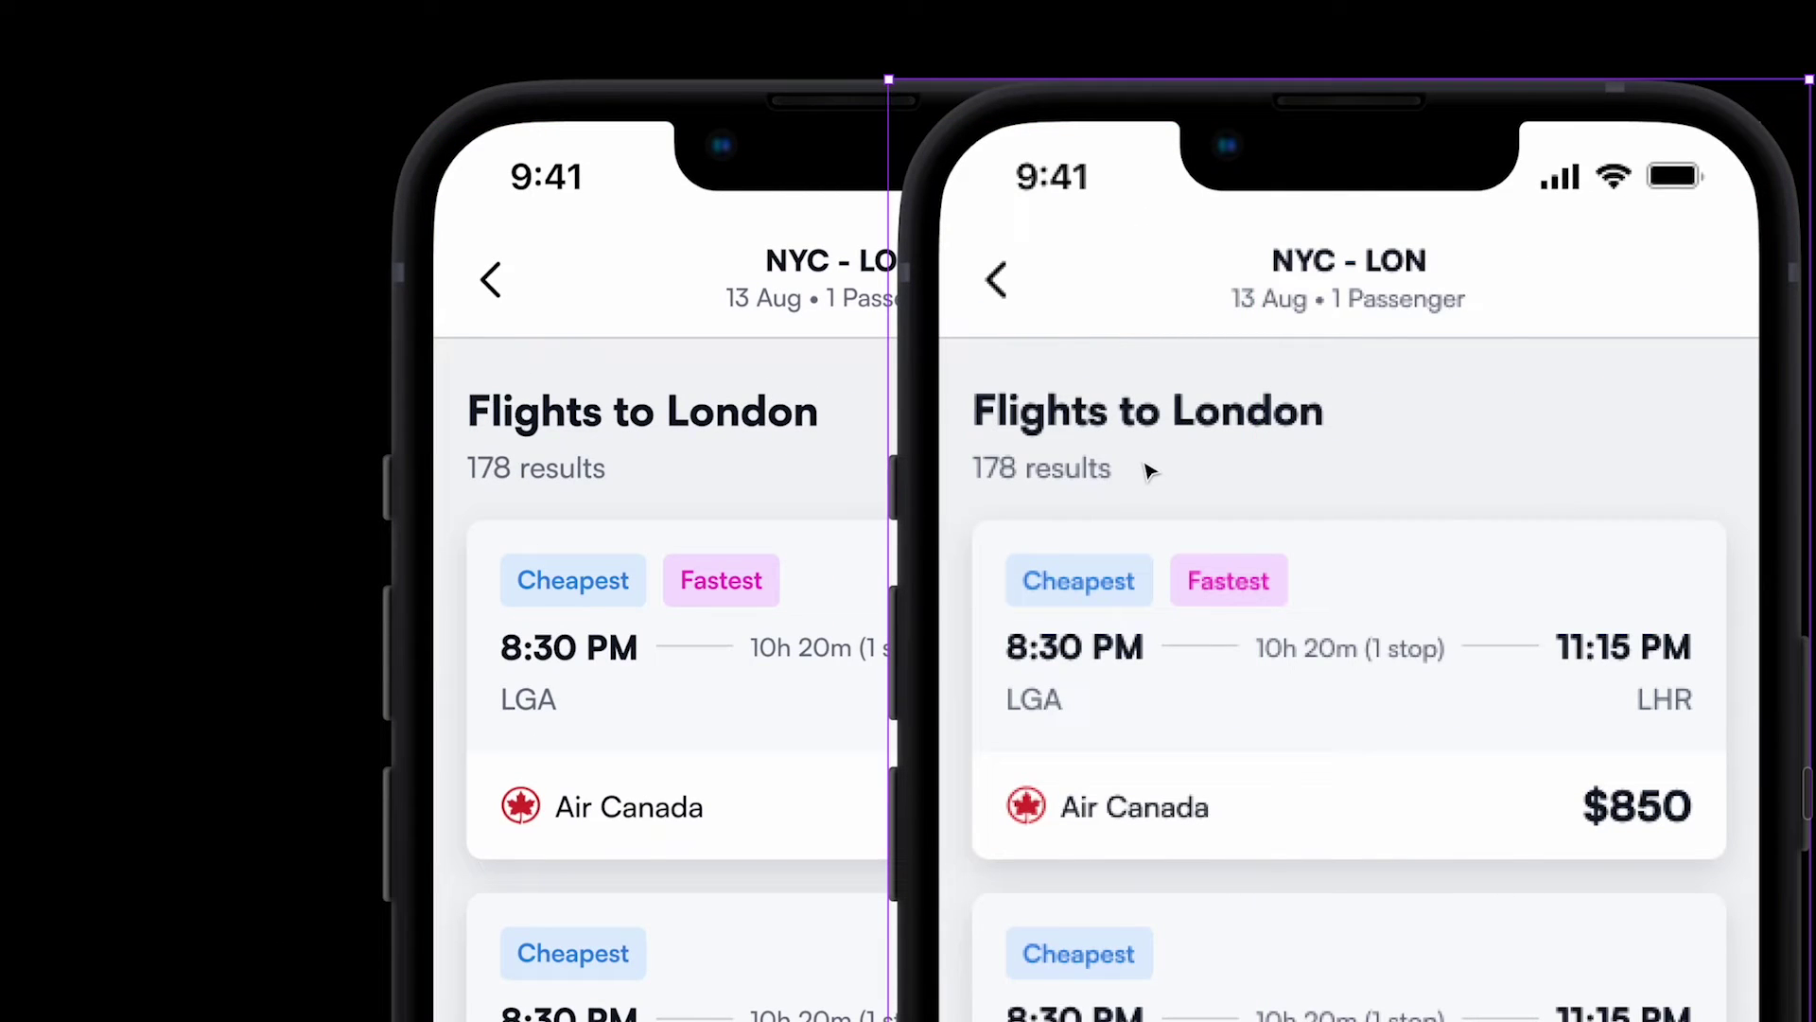
{"action": "left_click", "coordinate": [710, 414], "text": "super"}
{"action": "left_click", "coordinate": [1374, 353], "text": "super"}
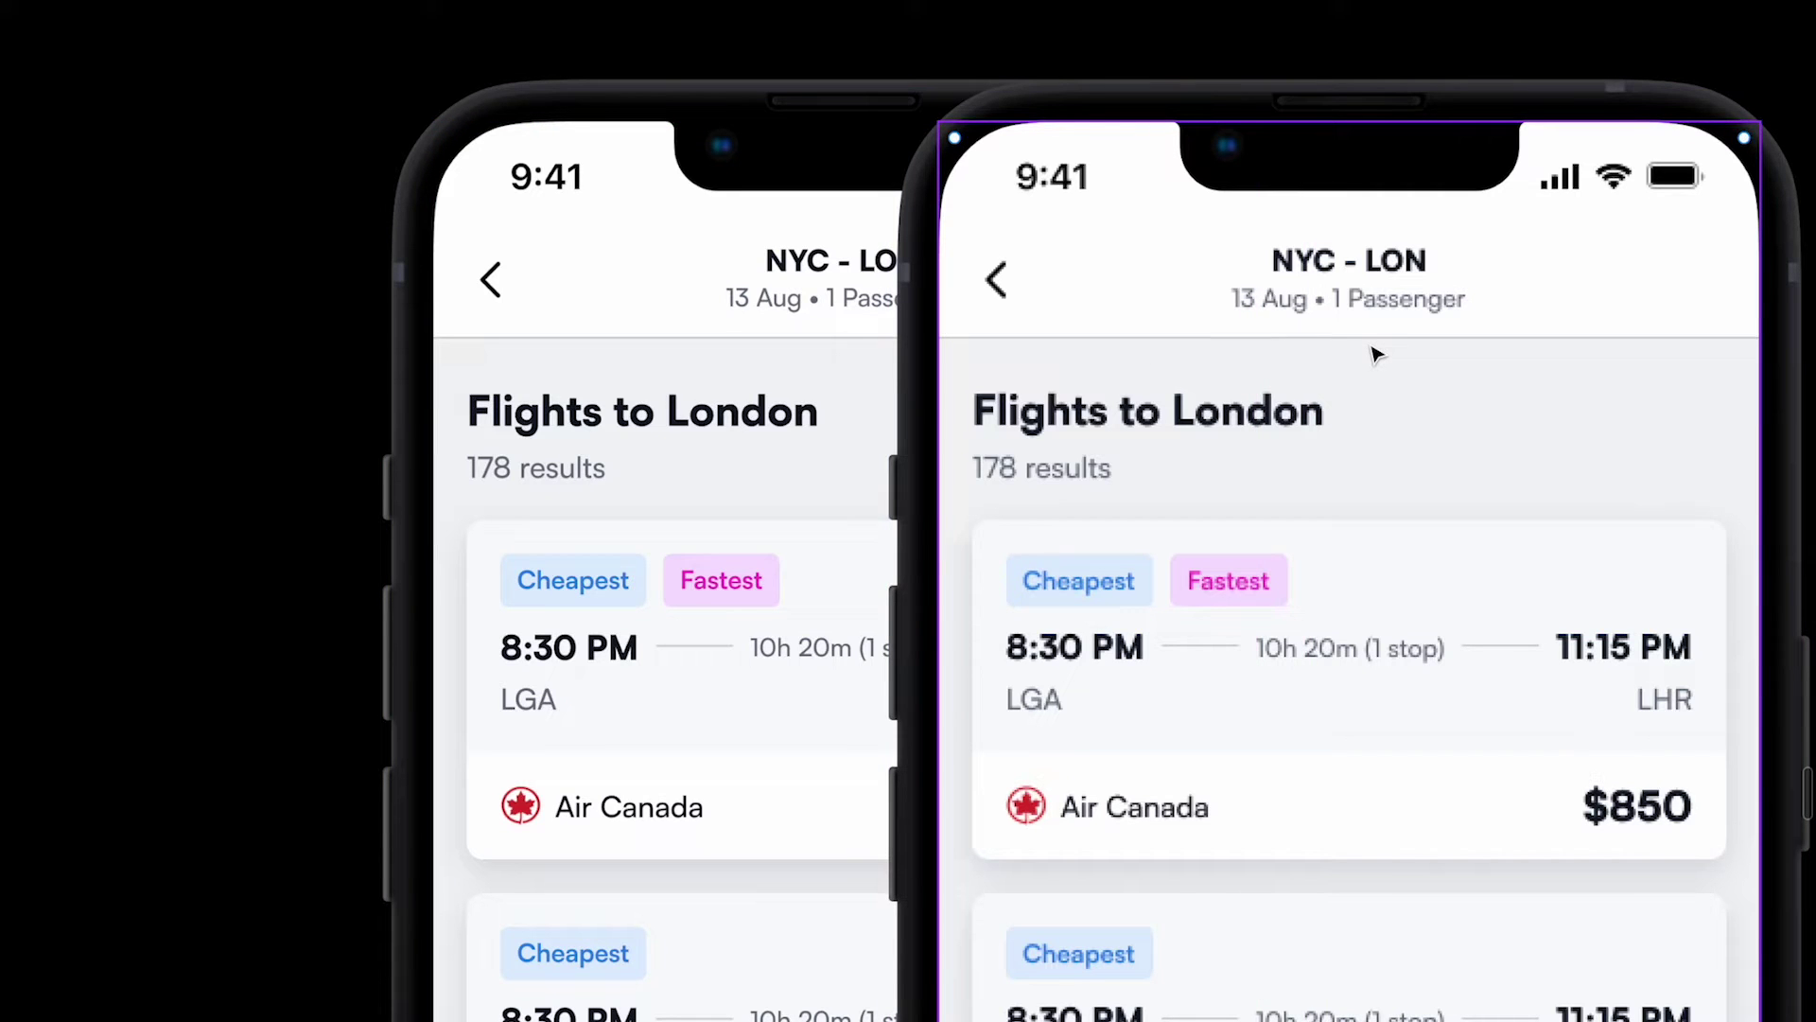
{"action": "left_click", "coordinate": [286, 309]}
{"action": "scroll", "coordinate": [285, 309], "scroll_direction": "down", "scroll_amount": 3}
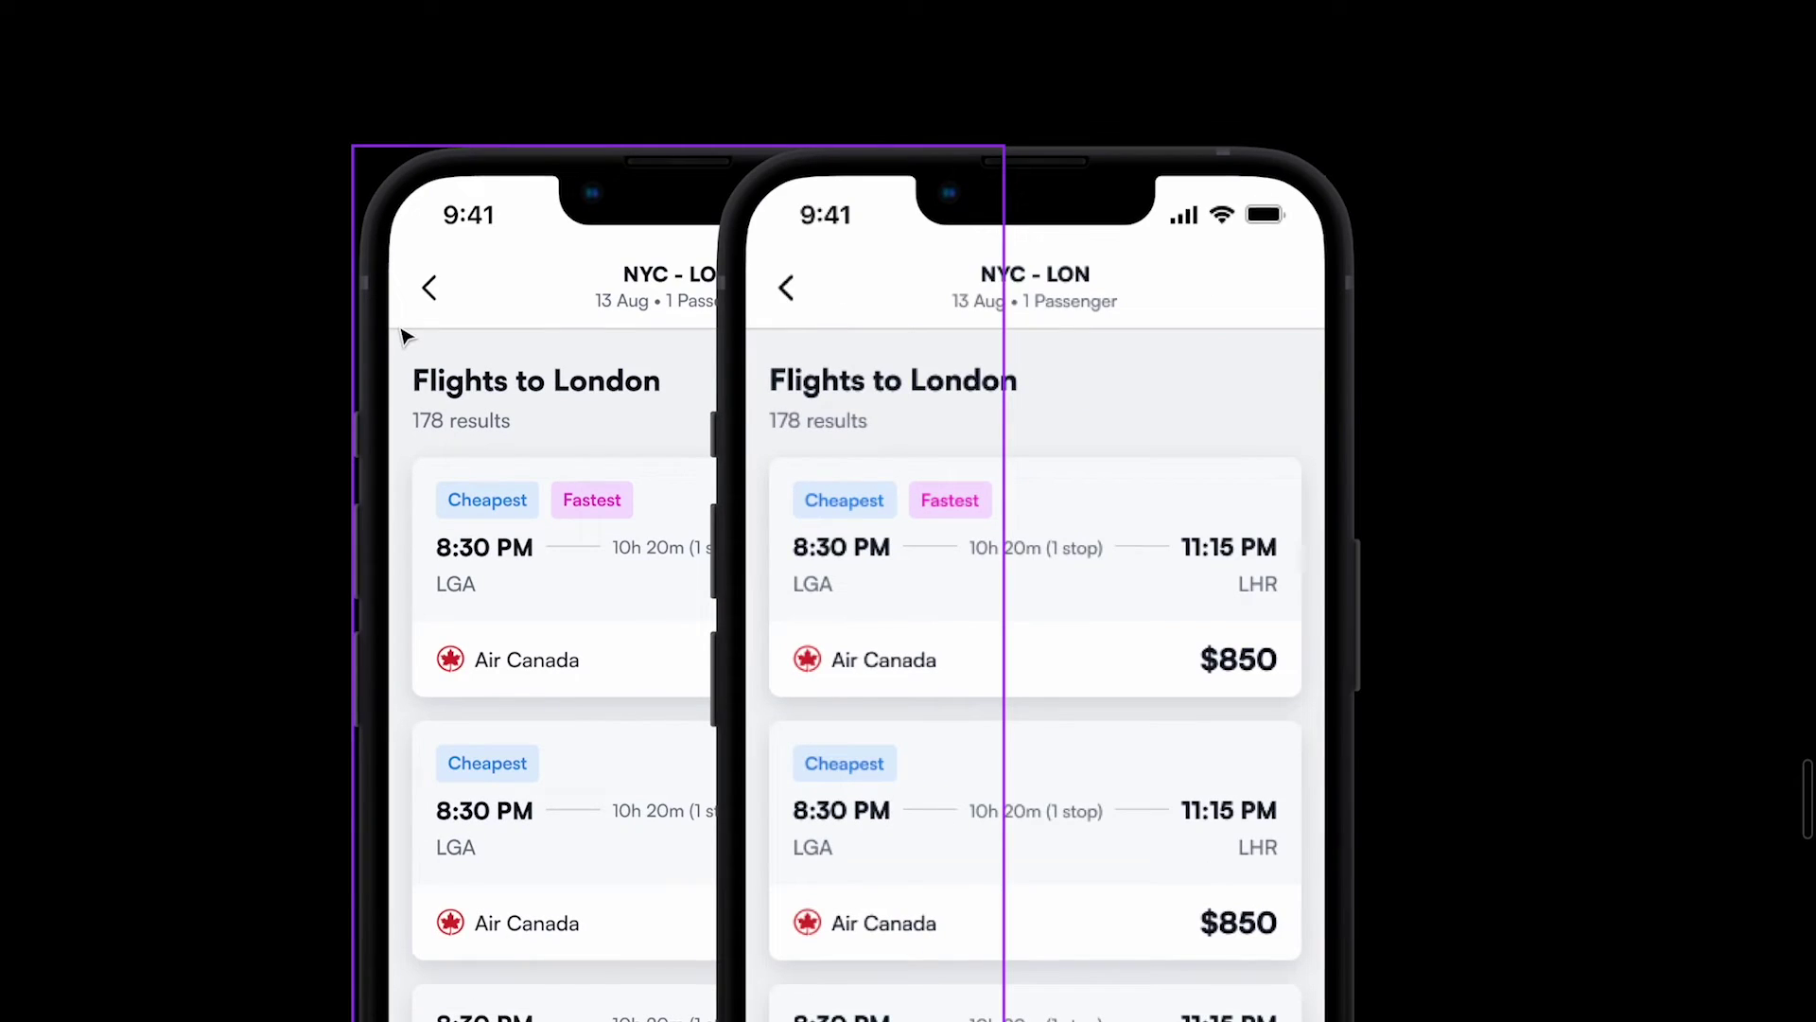
{"action": "scroll", "coordinate": [618, 320], "scroll_direction": "down", "scroll_amount": 8}
{"action": "scroll", "coordinate": [618, 320], "scroll_direction": "left", "scroll_amount": 3}
Step: Delete the right phone mockup so one mockup remains beside the flight-results frame
{"action": "left_click", "coordinate": [550, 363]}
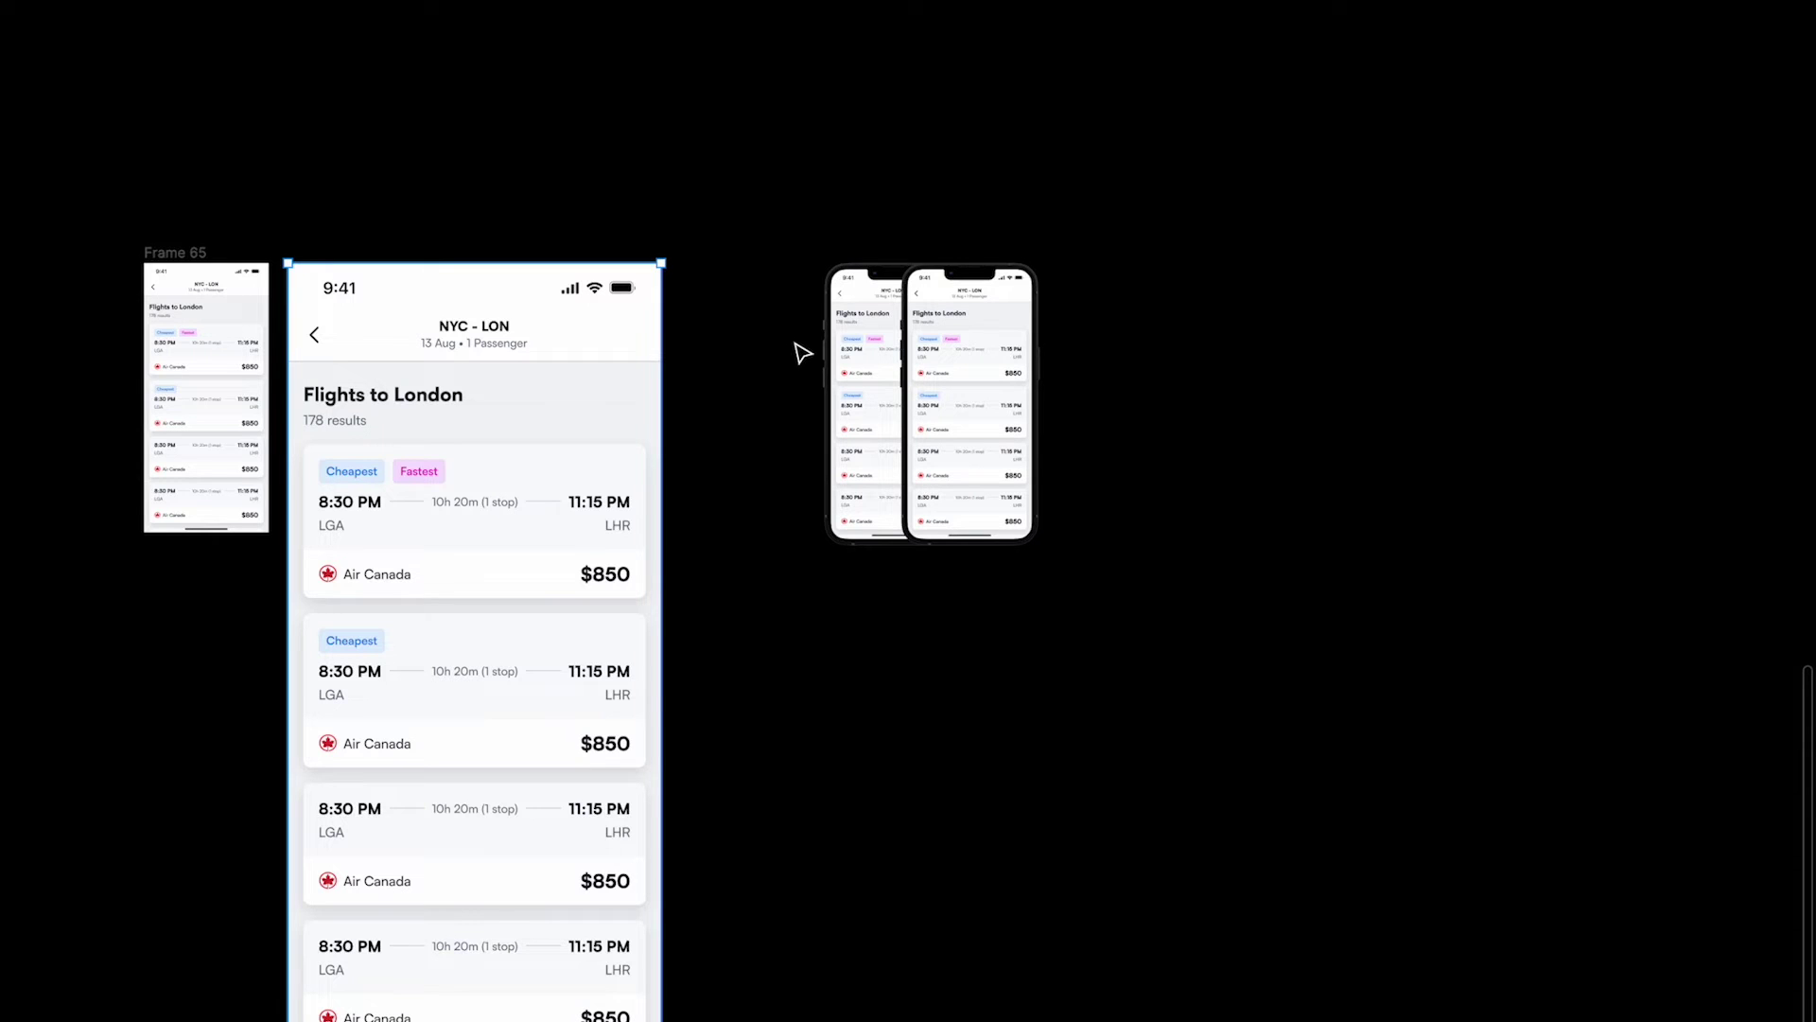
{"action": "scroll", "coordinate": [867, 350], "scroll_direction": "up", "scroll_amount": 5}
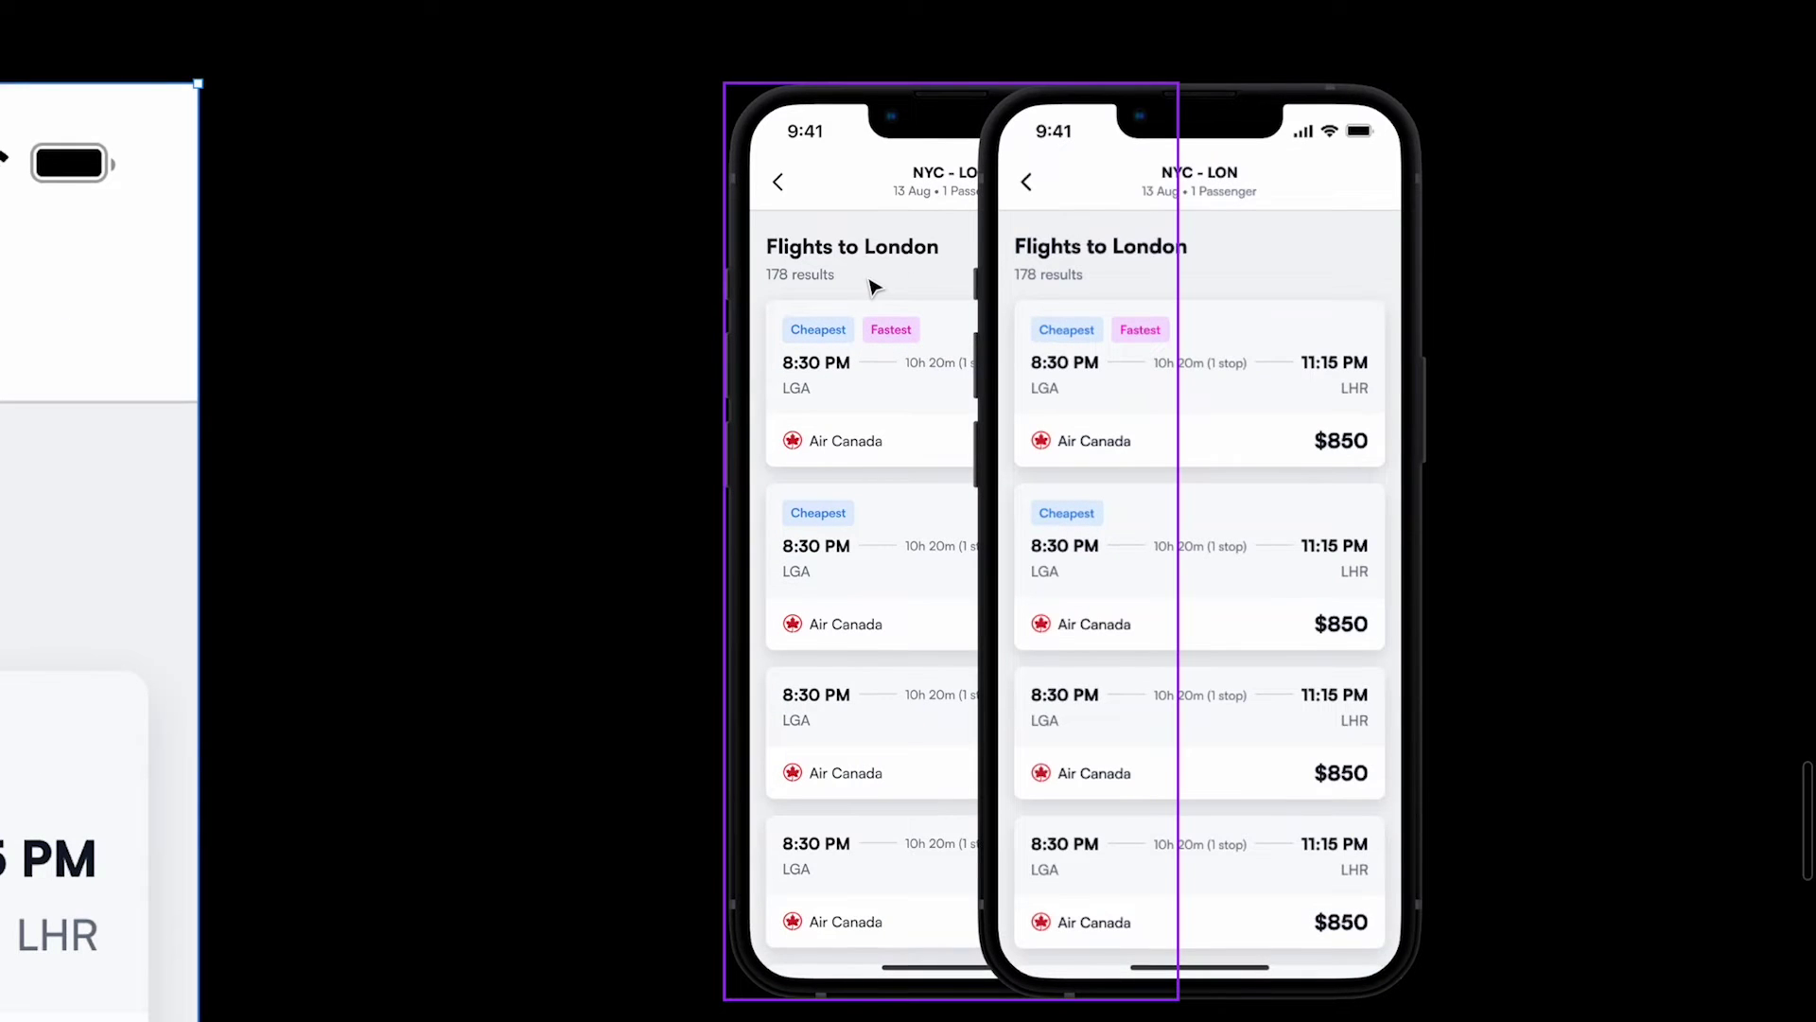
{"action": "left_click", "coordinate": [1217, 273]}
{"action": "key", "text": "Delete"}
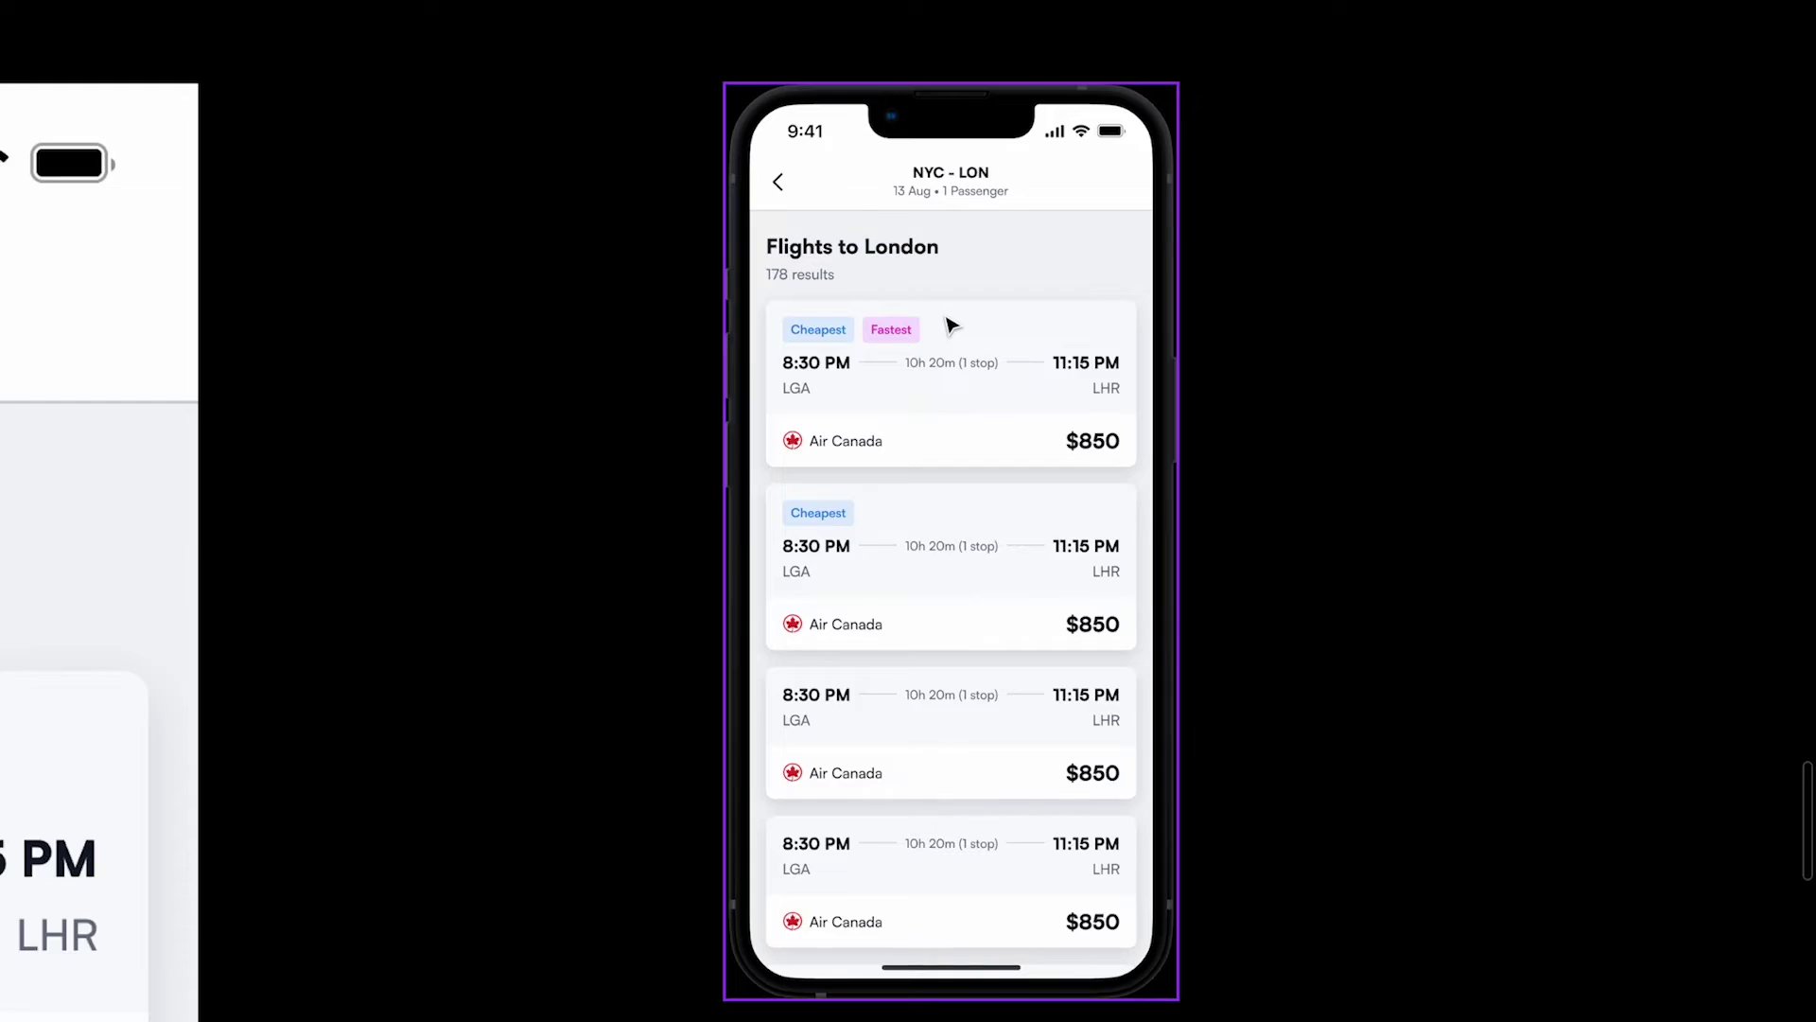
{"action": "scroll", "coordinate": [948, 324], "scroll_direction": "up", "scroll_amount": 3}
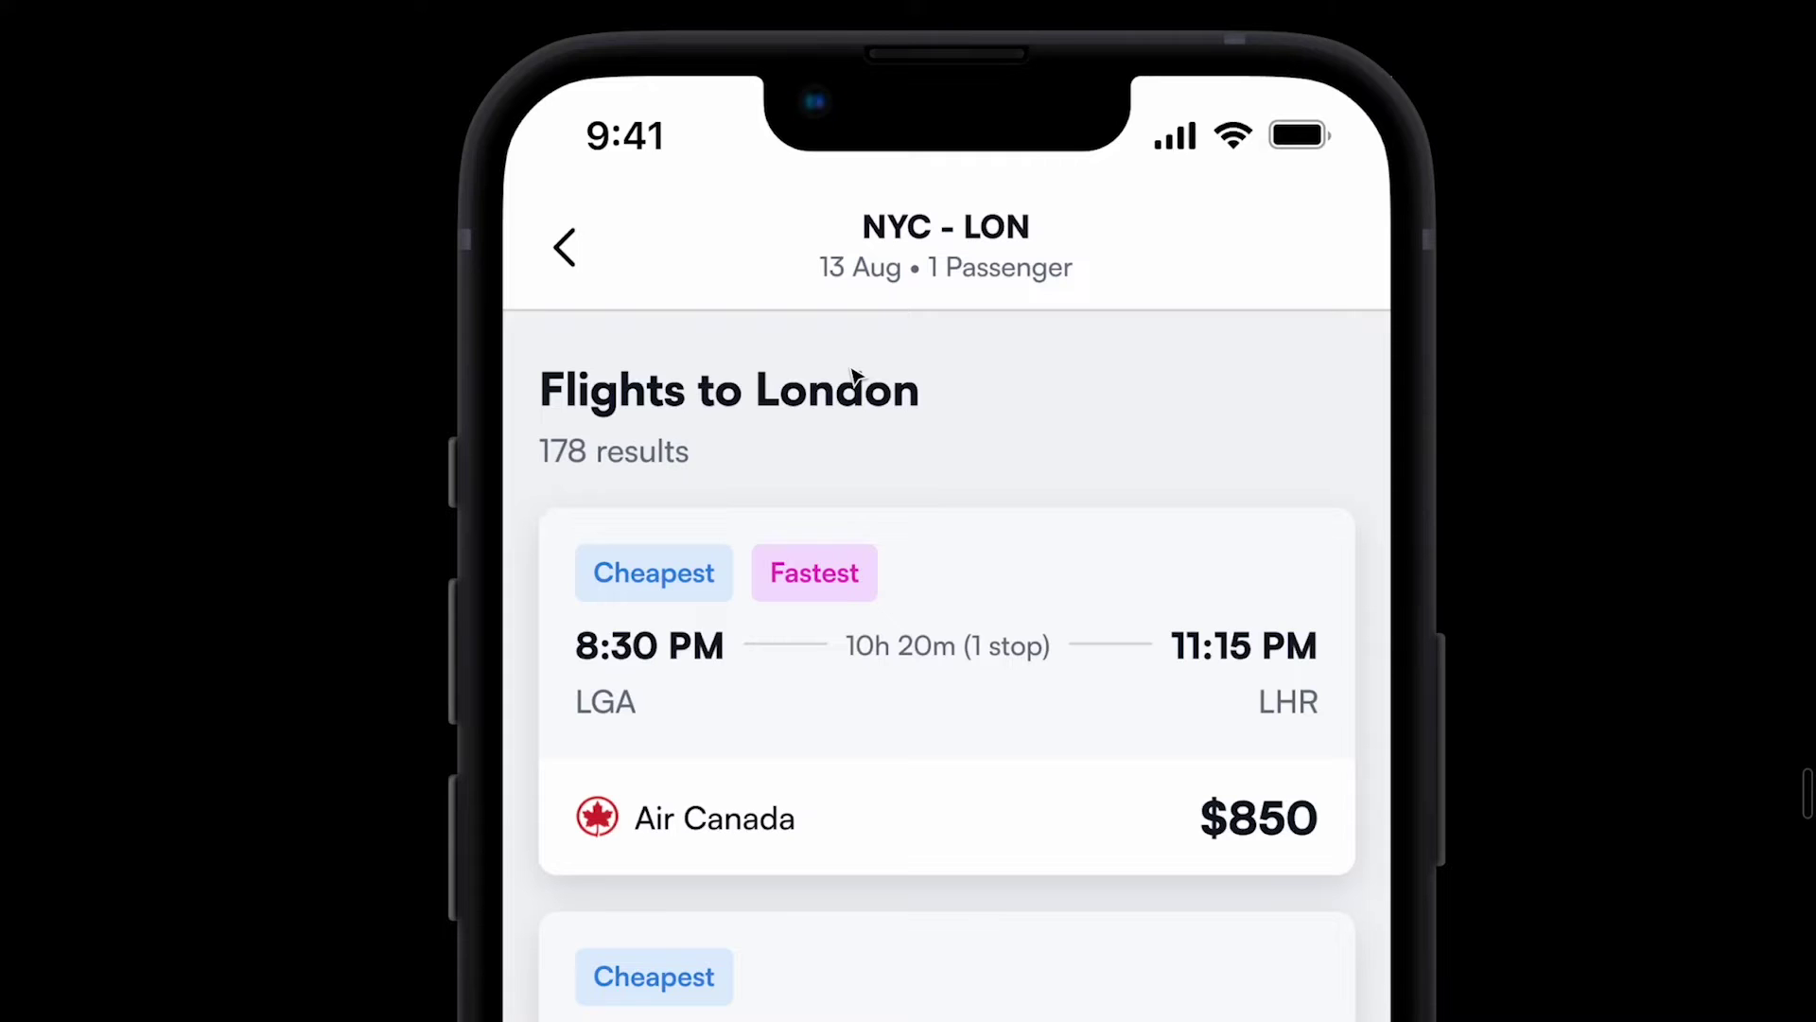
{"action": "scroll", "coordinate": [853, 371], "scroll_direction": "down", "scroll_amount": 10}
Step: Draw a new white frame, Frame 97, beside the flight-results image
{"action": "scroll", "coordinate": [852, 373], "scroll_direction": "left", "scroll_amount": 2}
{"action": "scroll", "coordinate": [852, 372], "scroll_direction": "down", "scroll_amount": 1}
{"action": "left_click", "coordinate": [641, 413]}
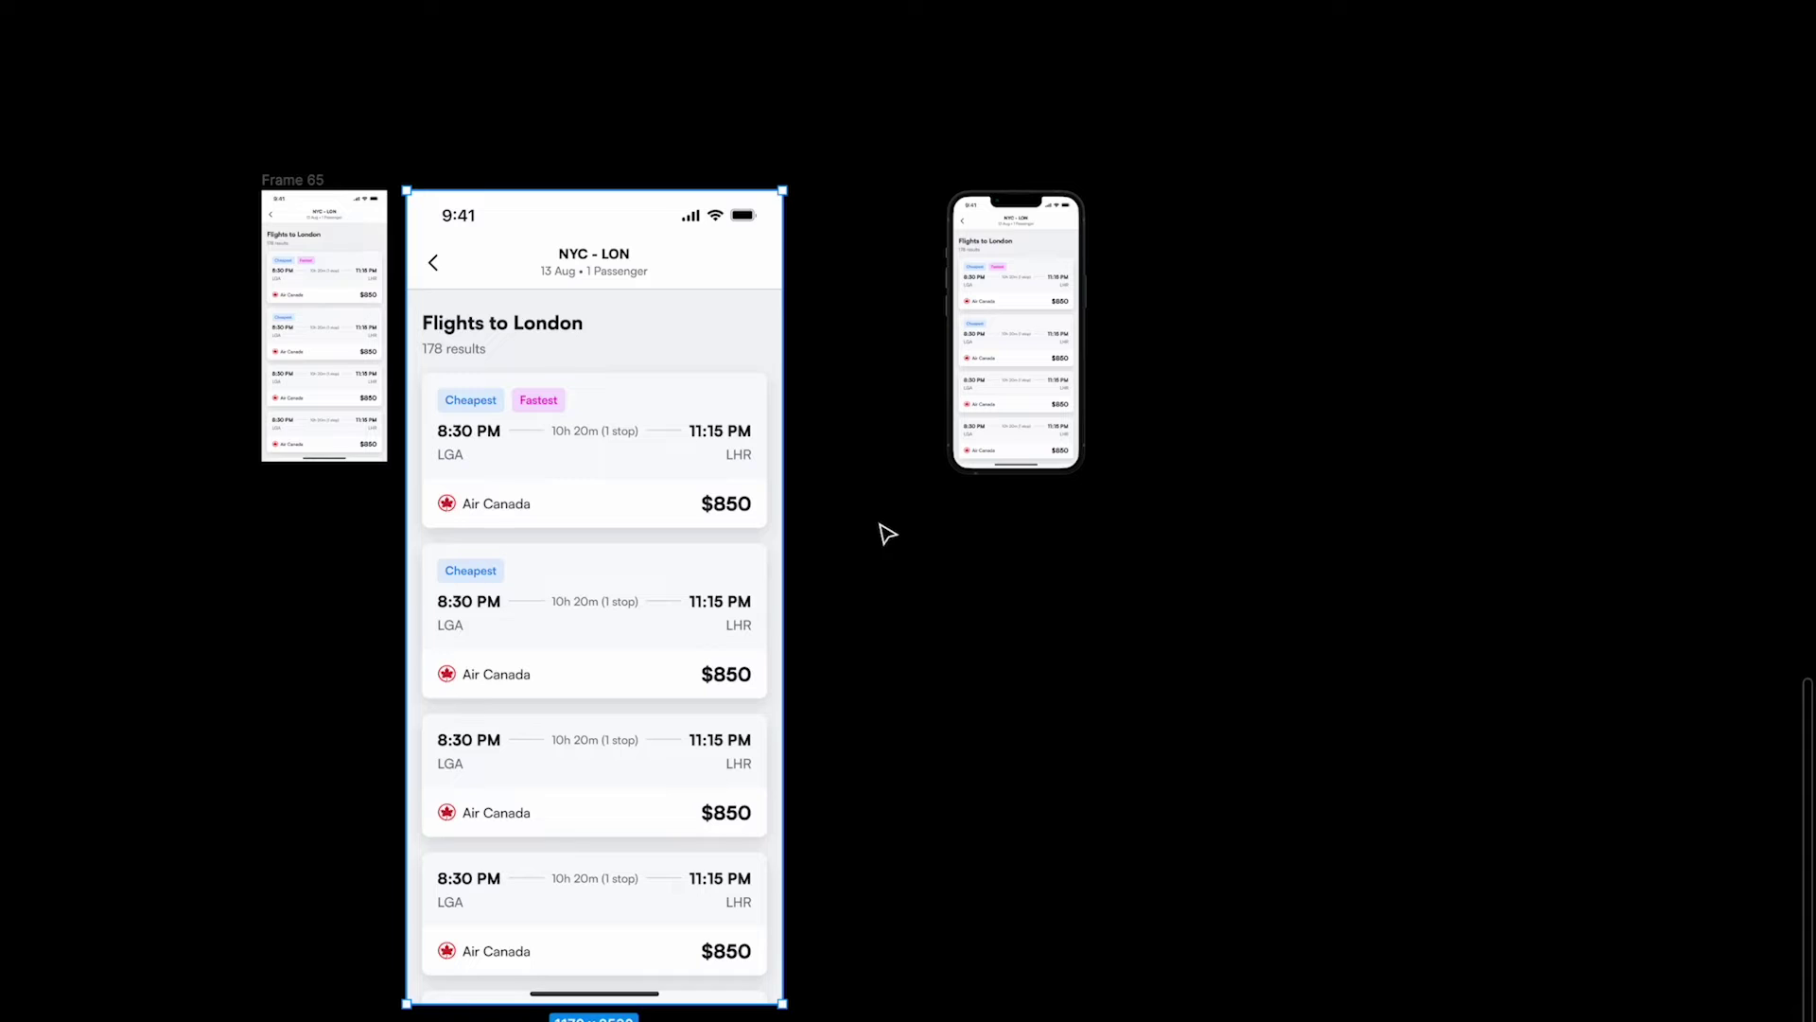
{"action": "scroll", "coordinate": [1135, 489], "scroll_direction": "right", "scroll_amount": 5}
{"action": "scroll", "coordinate": [1339, 560], "scroll_direction": "right", "scroll_amount": 5}
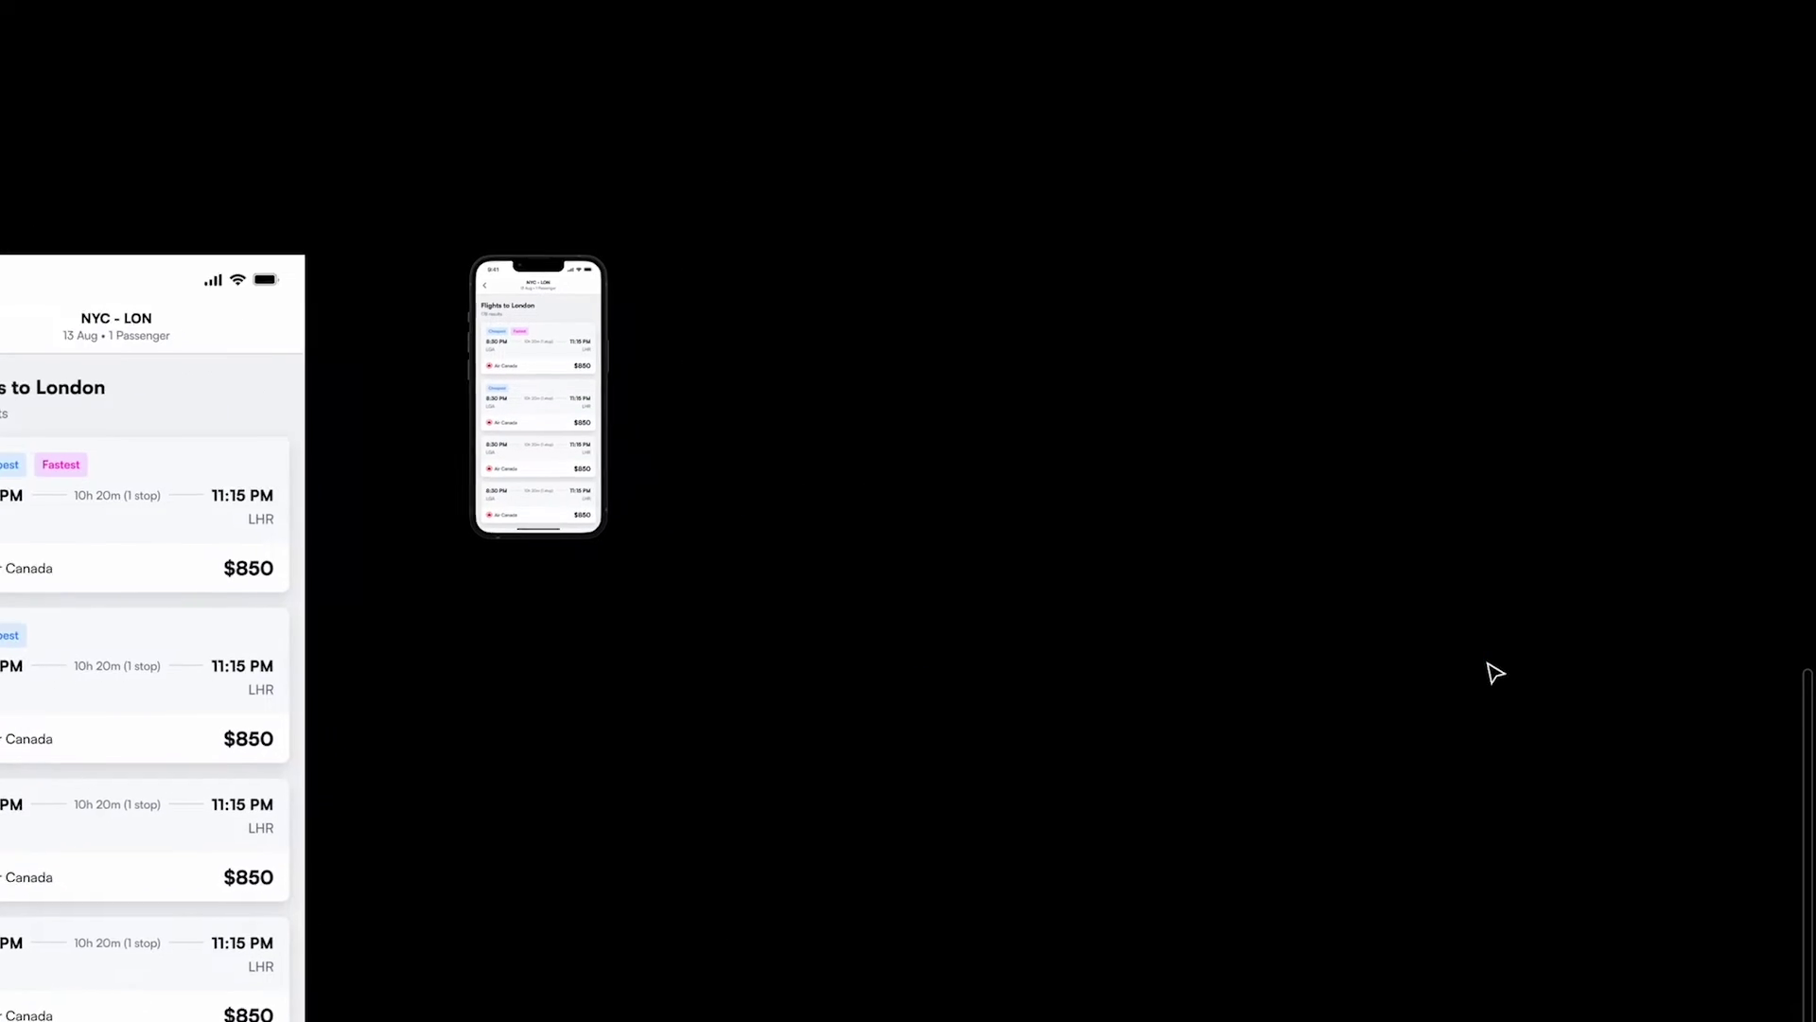
{"action": "left_click_drag", "start_coordinate": [851, 327], "coordinate": [1613, 706]}
{"action": "left_click_drag", "start_coordinate": [1176, 474], "coordinate": [961, 381]}
Step: Move the phone mockup into Frame 97
{"action": "left_click", "coordinate": [482, 390]}
{"action": "left_click_drag", "start_coordinate": [485, 391], "coordinate": [724, 388]}
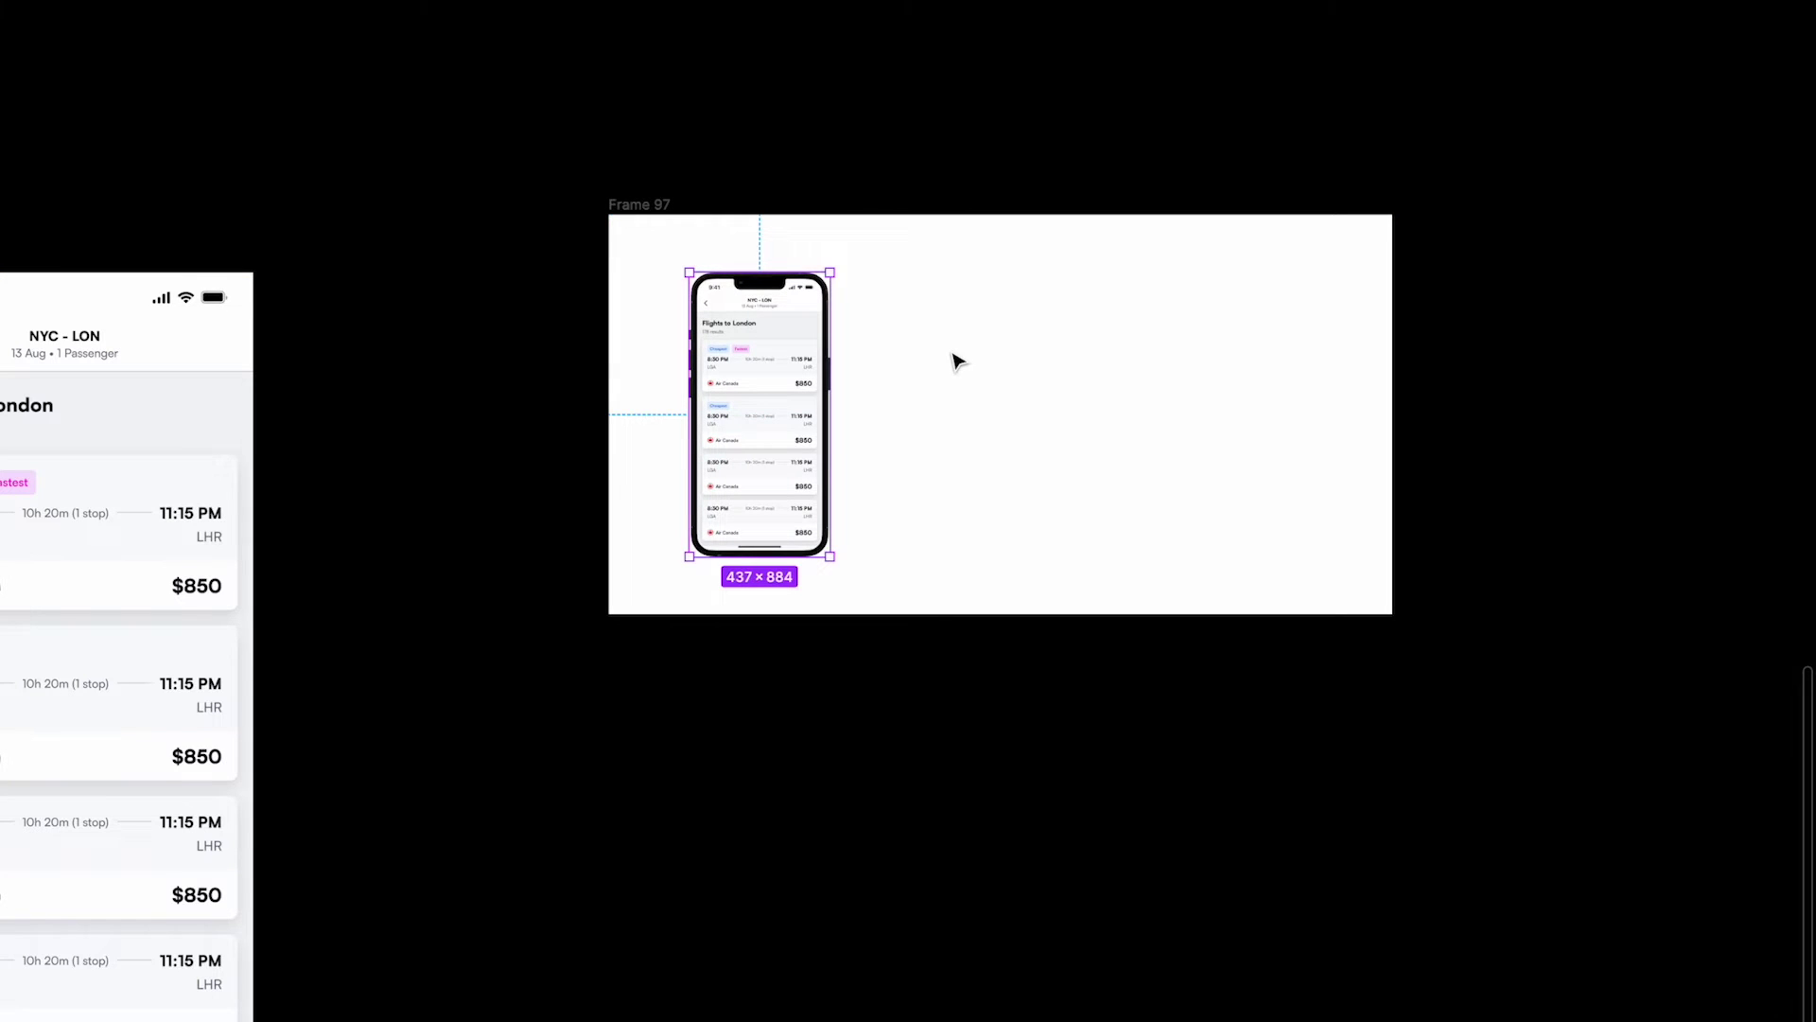
{"action": "left_click", "coordinate": [760, 168]}
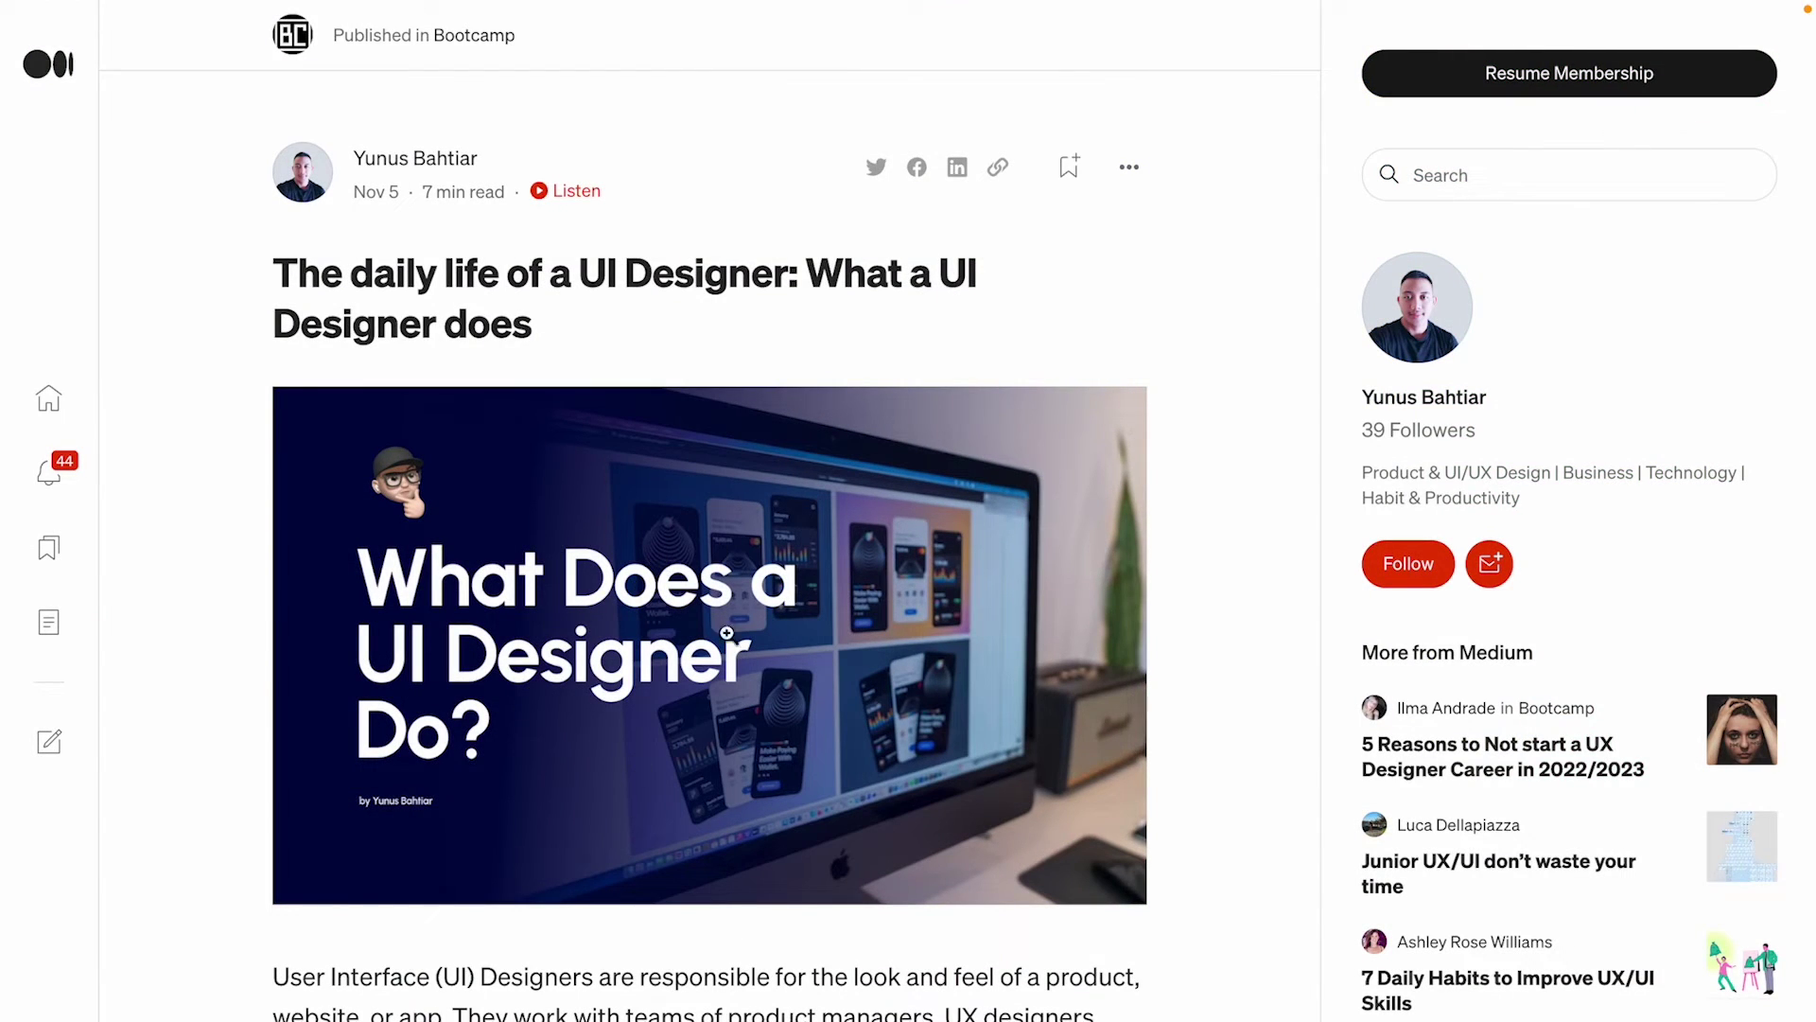
Step: View the story's header image enlarged, close the lightbox, and bring up the image's context menu
{"action": "left_click", "coordinate": [630, 599]}
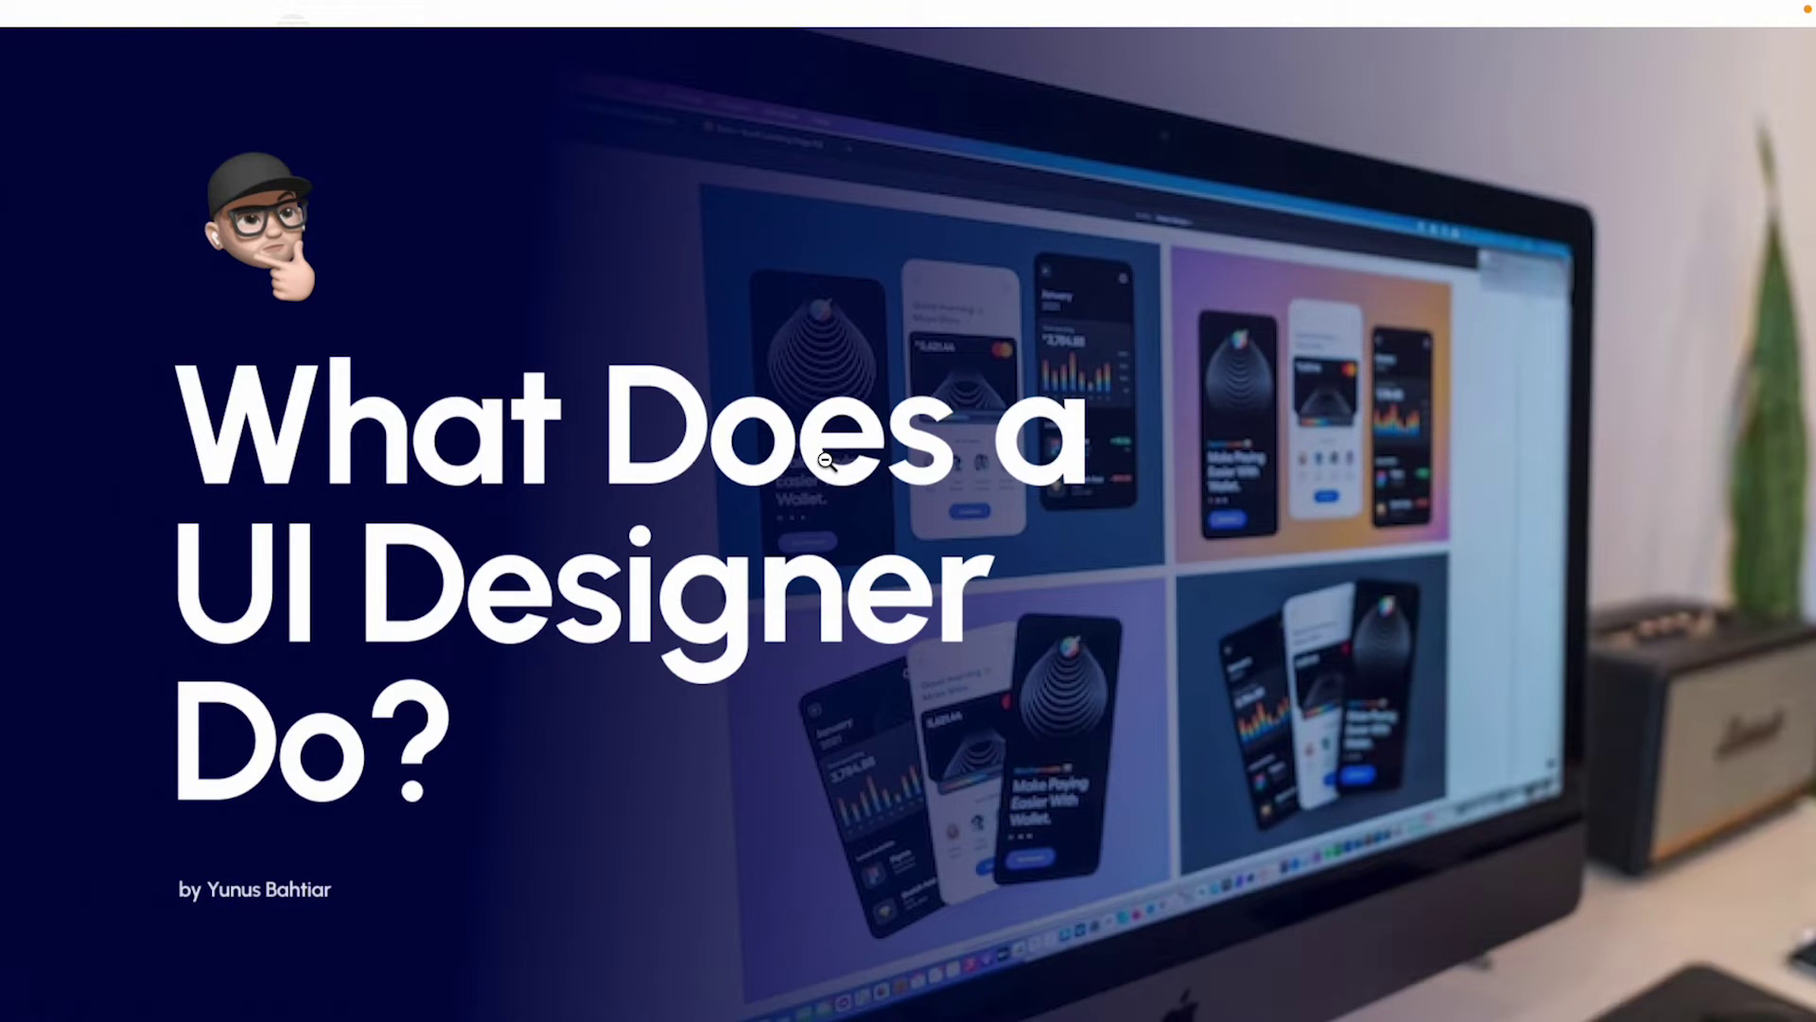
{"action": "left_click", "coordinate": [933, 277]}
{"action": "left_click", "coordinate": [628, 518]}
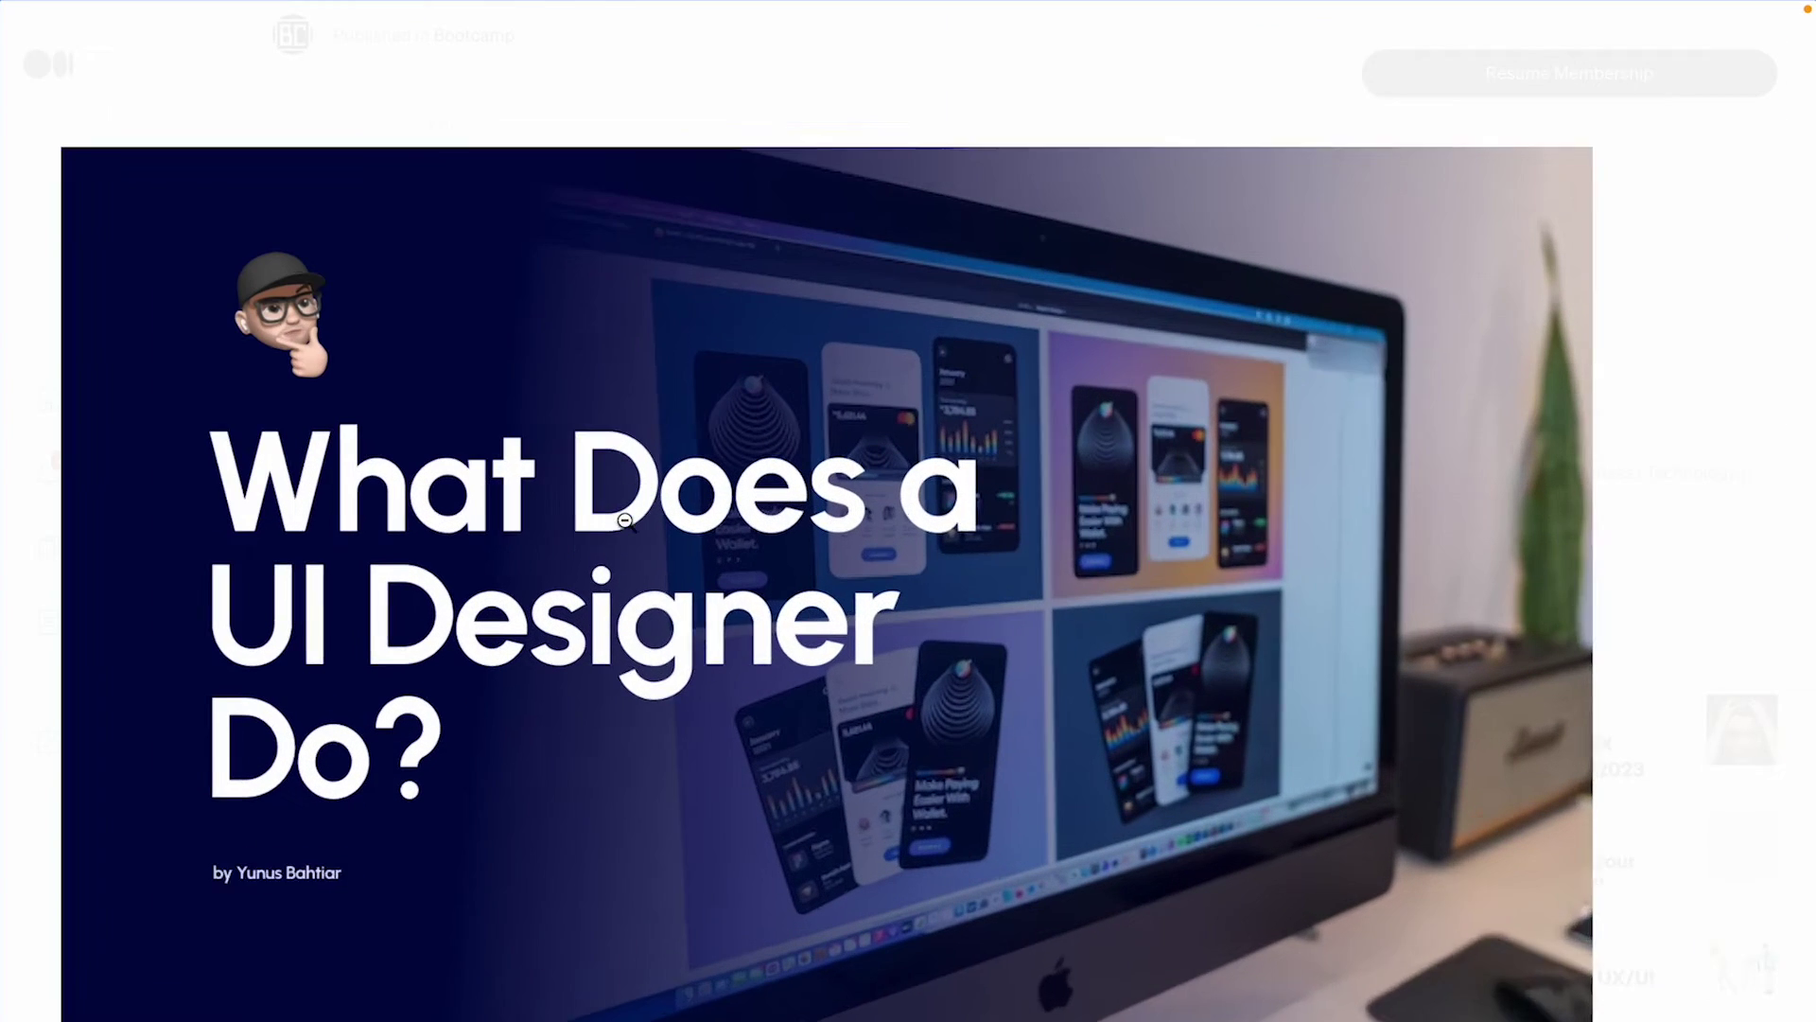
{"action": "right_click", "coordinate": [626, 526]}
{"action": "left_click", "coordinate": [683, 472]}
{"action": "key", "text": "Escape"}
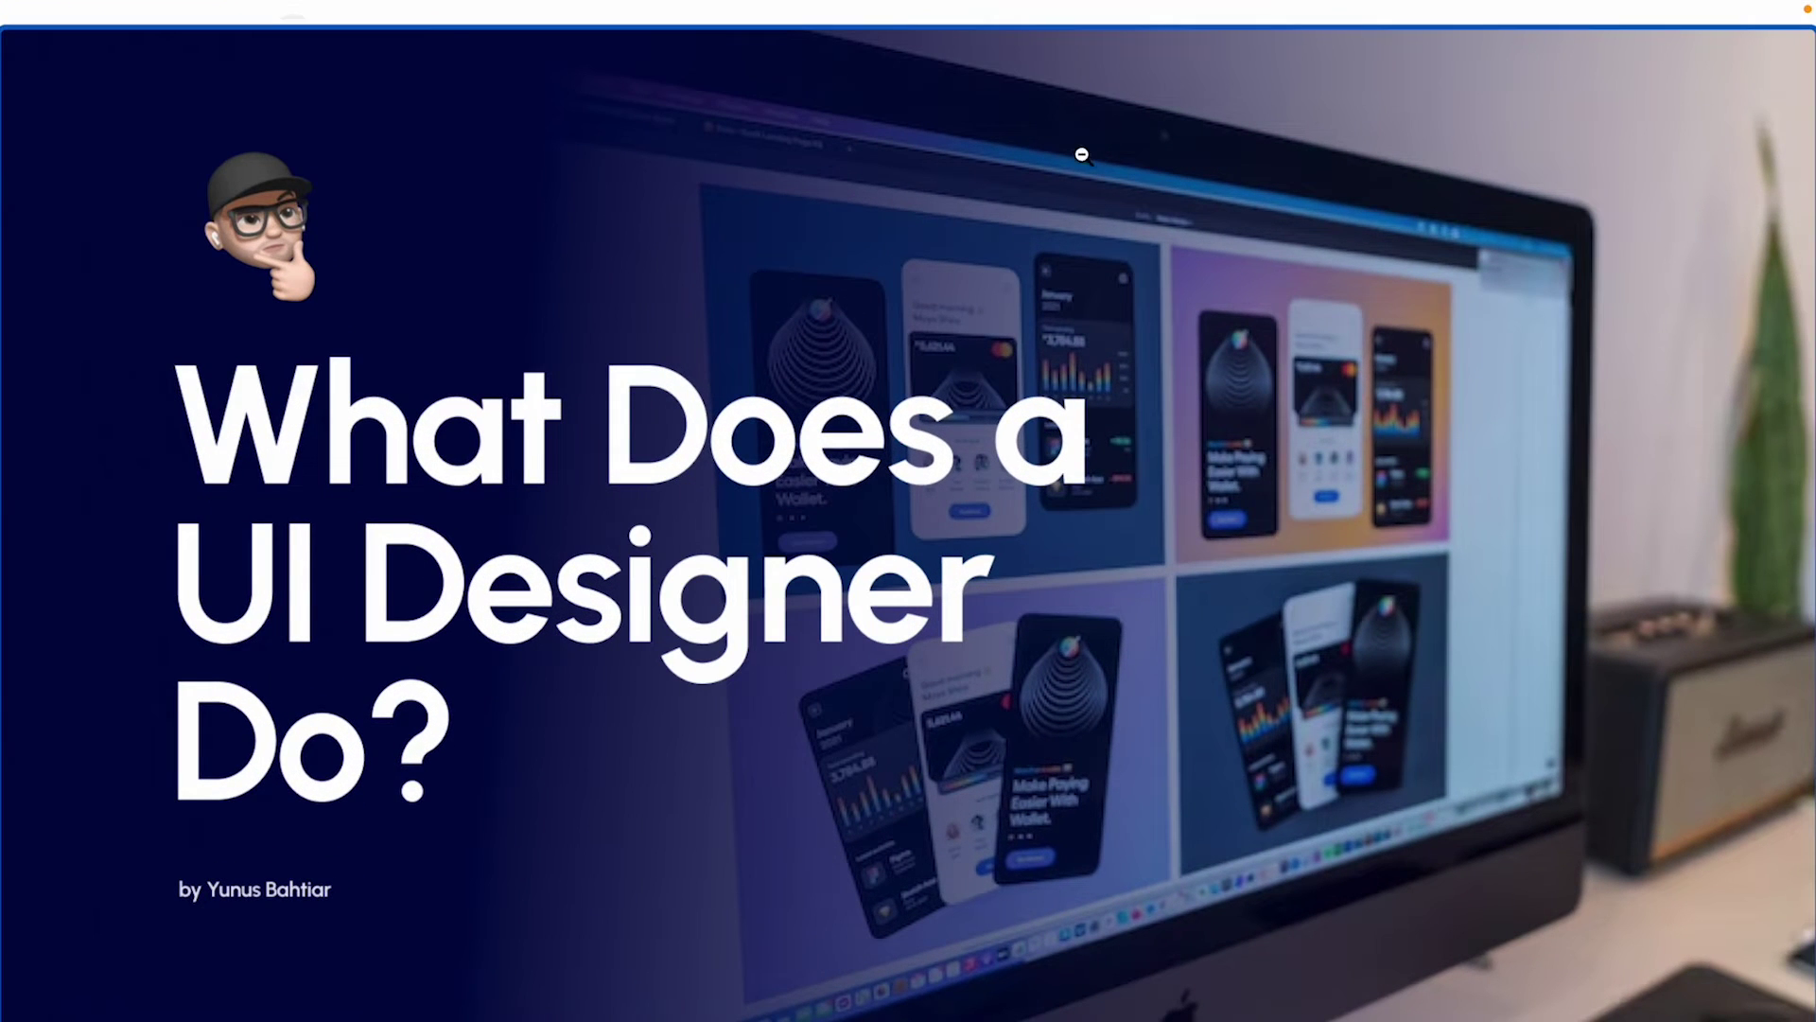
{"action": "left_click", "coordinate": [767, 332]}
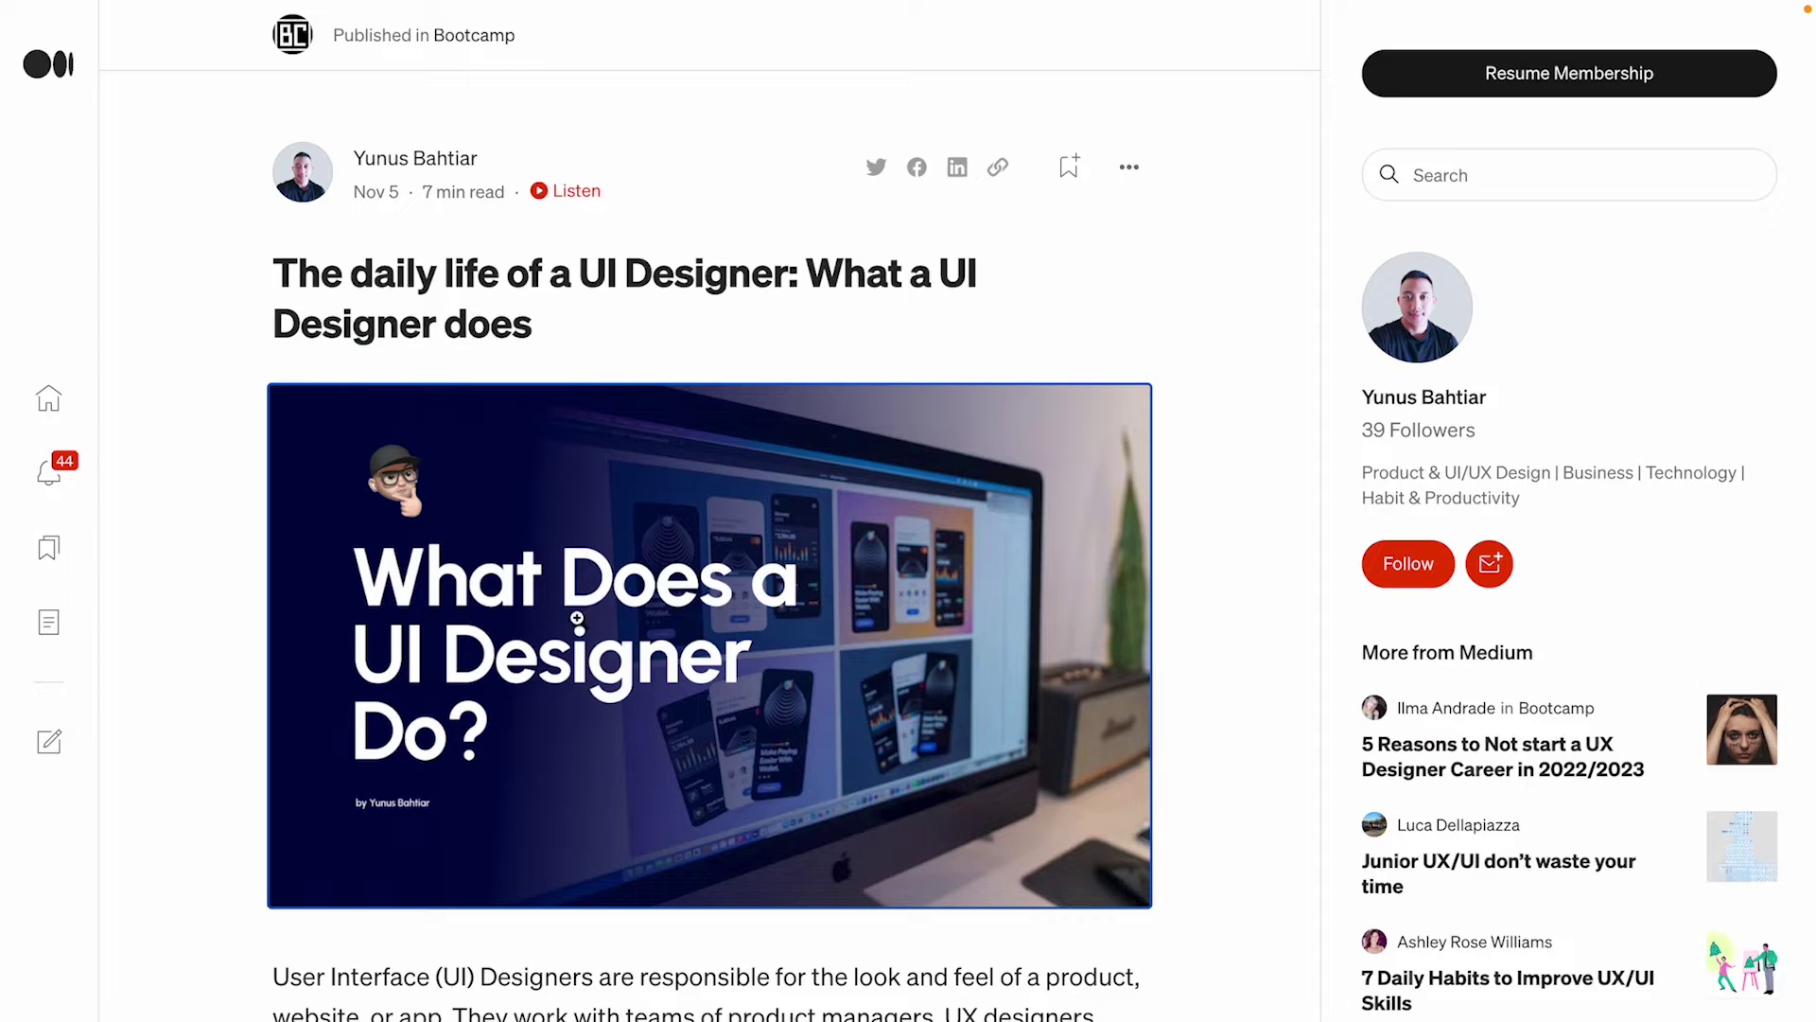
{"action": "right_click", "coordinate": [548, 559]}
Step: Copy the Medium header image and paste it into Figma to the right of Frame 97
{"action": "left_click", "coordinate": [644, 639]}
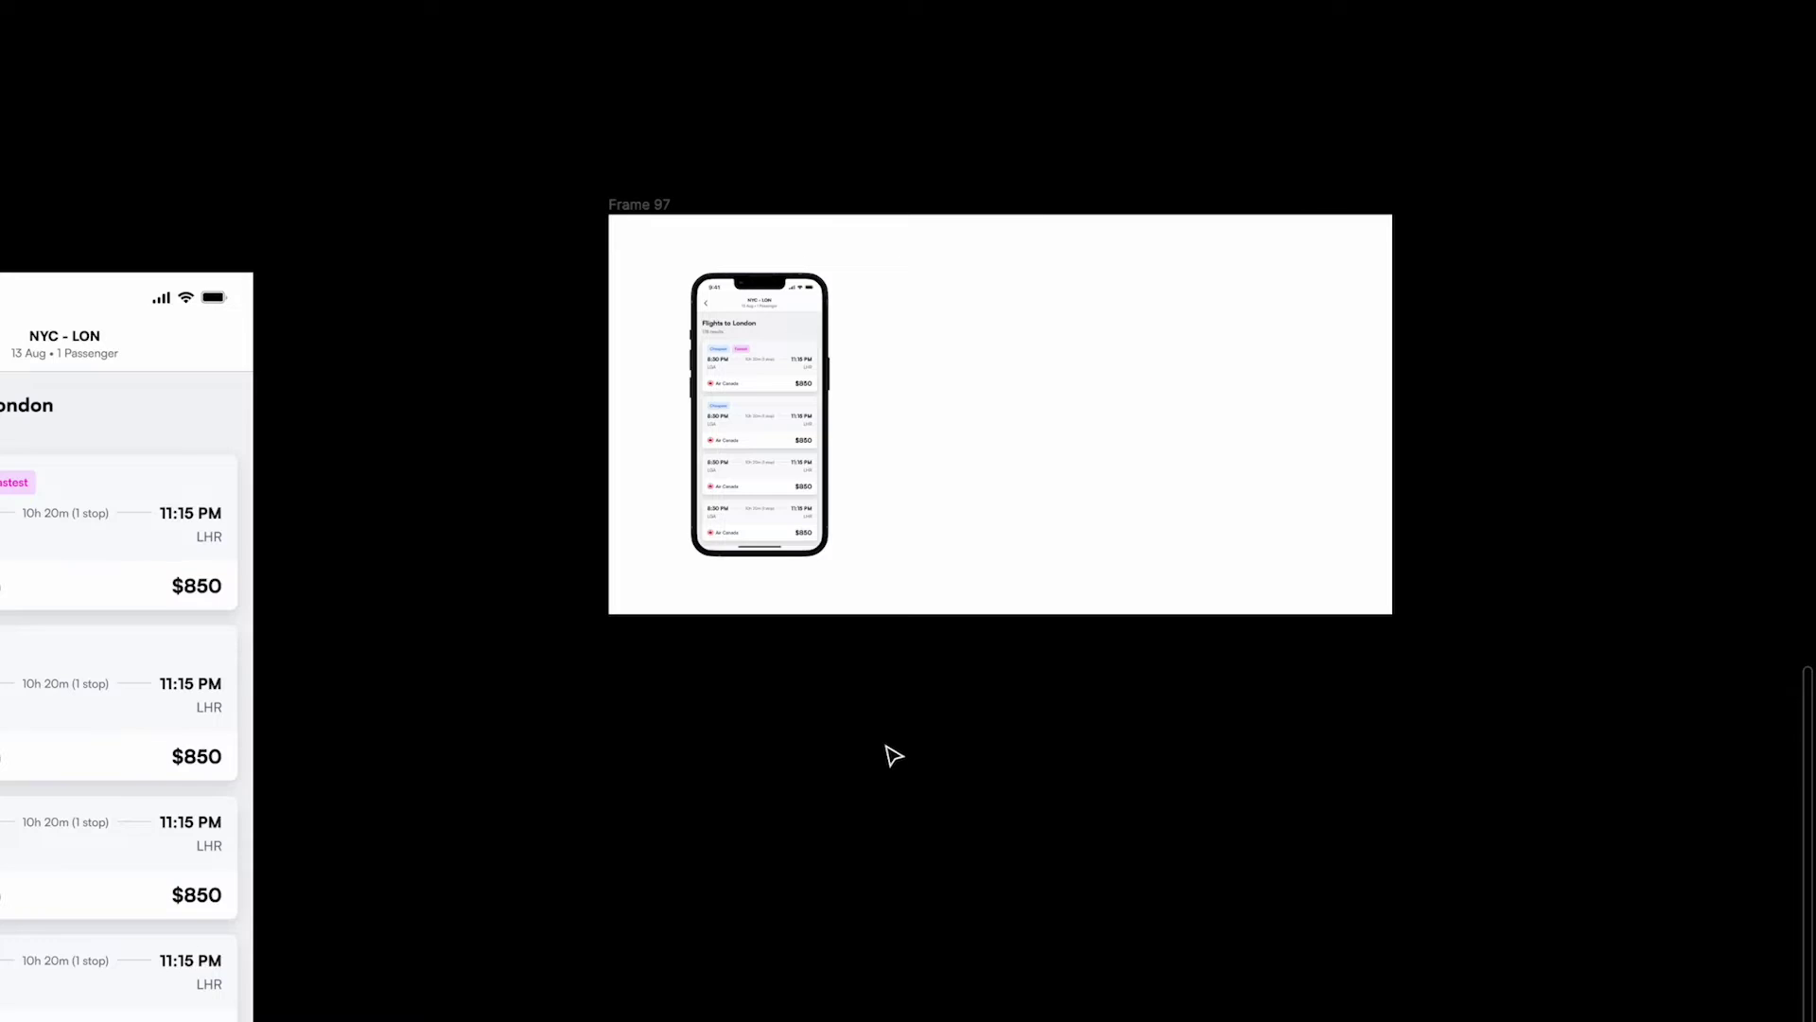
{"action": "scroll", "coordinate": [891, 754], "scroll_direction": "down", "scroll_amount": 5}
{"action": "key", "text": "super+v"}
{"action": "scroll", "coordinate": [886, 746], "scroll_direction": "down", "scroll_amount": 3}
{"action": "left_click_drag", "start_coordinate": [776, 634], "coordinate": [1410, 337]}
{"action": "scroll", "coordinate": [1410, 337], "scroll_direction": "right", "scroll_amount": 4}
{"action": "scroll", "coordinate": [1299, 342], "scroll_direction": "up", "scroll_amount": 6}
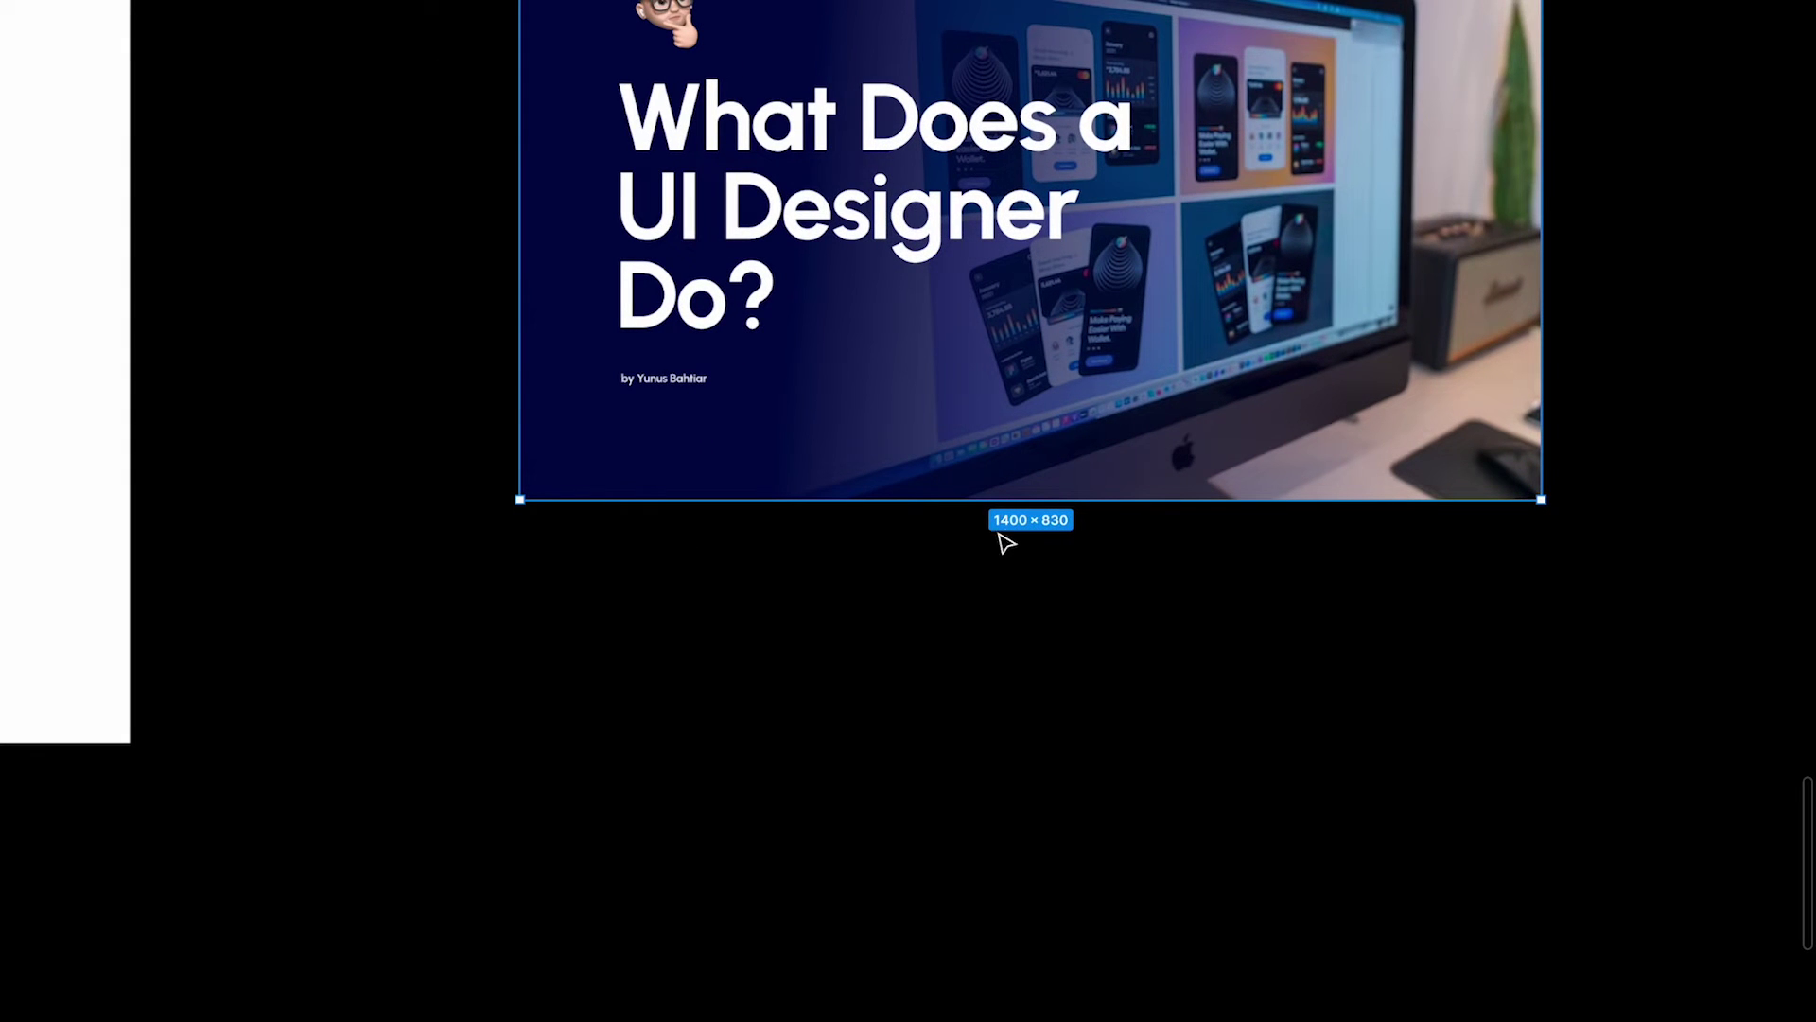
{"action": "scroll", "coordinate": [1075, 531], "scroll_direction": "down", "scroll_amount": 2}
{"action": "scroll", "coordinate": [1074, 531], "scroll_direction": "up", "scroll_amount": 2}
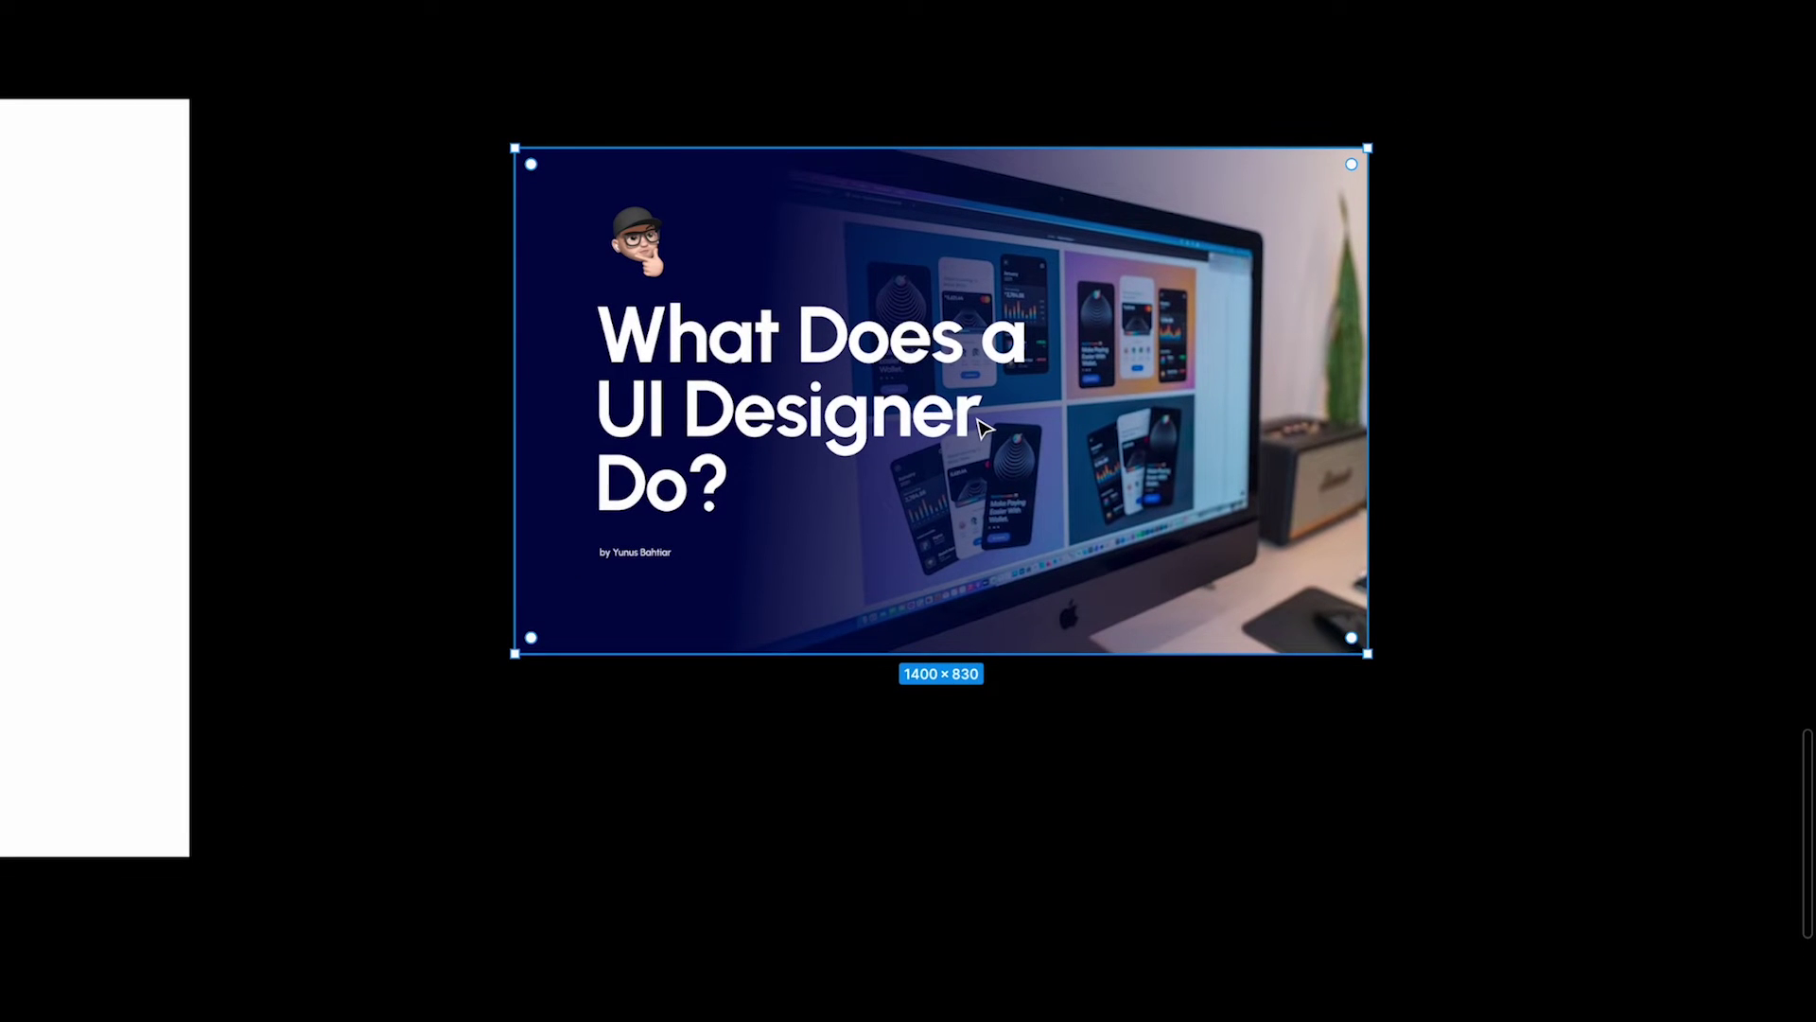
Step: Duplicate the header image and double the copy's width (1400*2) to 2800×1660
{"action": "key", "text": "super+backslash"}
{"action": "scroll", "coordinate": [979, 419], "scroll_direction": "down", "scroll_amount": 4}
{"action": "scroll", "coordinate": [979, 419], "scroll_direction": "right", "scroll_amount": 3}
{"action": "left_click_drag", "start_coordinate": [789, 379], "coordinate": [1326, 372]}
{"action": "scroll", "coordinate": [1333, 379], "scroll_direction": "right", "scroll_amount": 3}
{"action": "left_click", "coordinate": [1608, 236]}
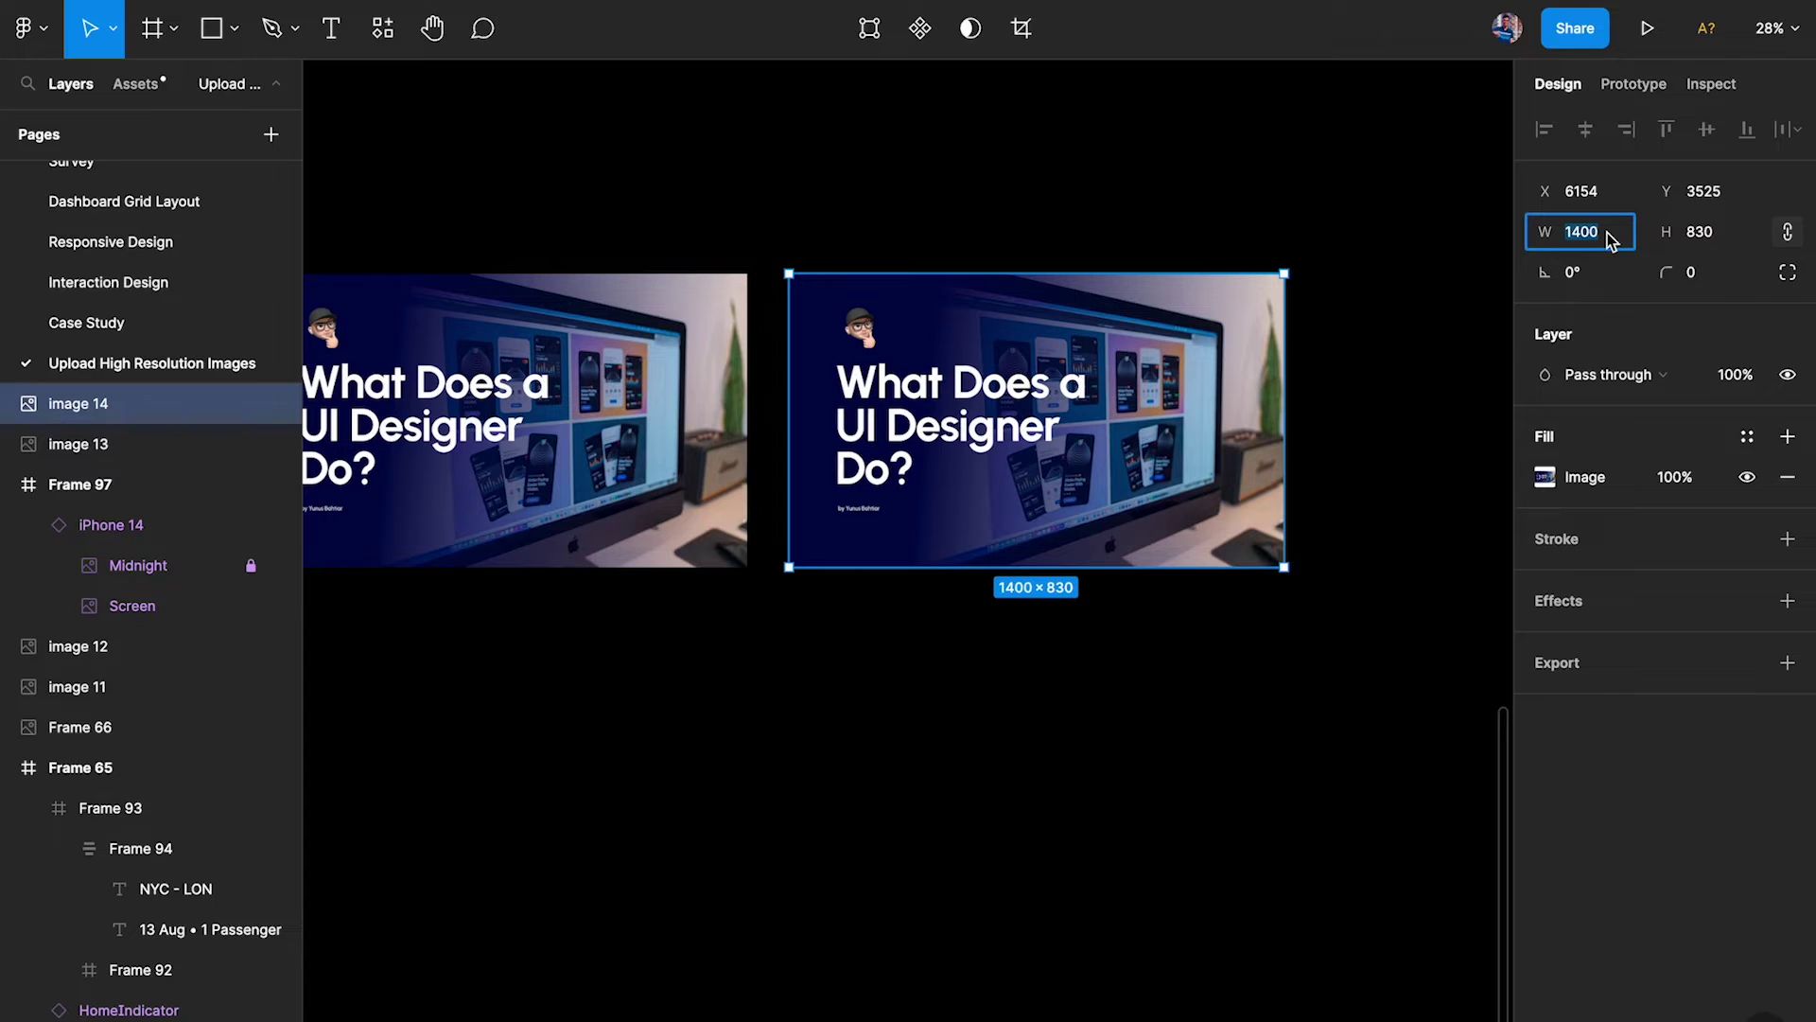
{"action": "type", "text": "*2"}
{"action": "key", "text": "Return"}
{"action": "scroll", "coordinate": [948, 238], "scroll_direction": "down", "scroll_amount": 4}
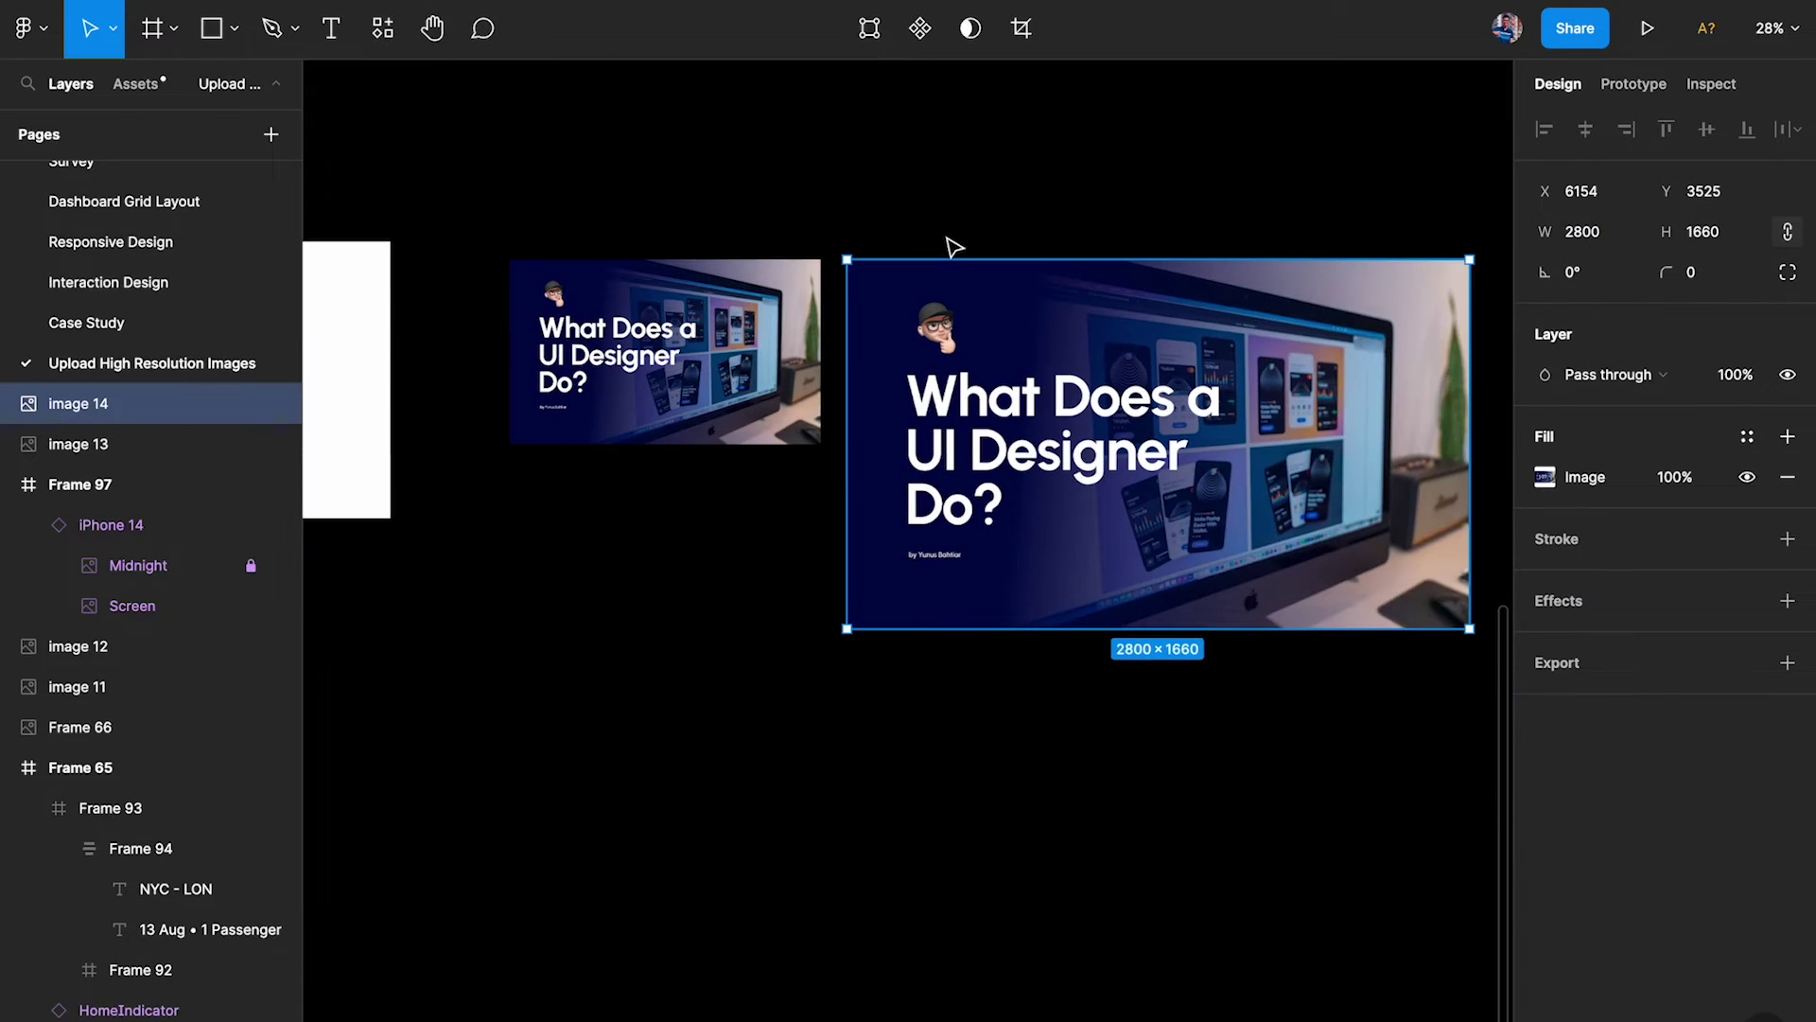
{"action": "left_click", "coordinate": [1069, 196]}
{"action": "scroll", "coordinate": [1070, 198], "scroll_direction": "right", "scroll_amount": 2}
{"action": "left_click", "coordinate": [937, 365]}
{"action": "scroll", "coordinate": [943, 374], "scroll_direction": "up", "scroll_amount": 2}
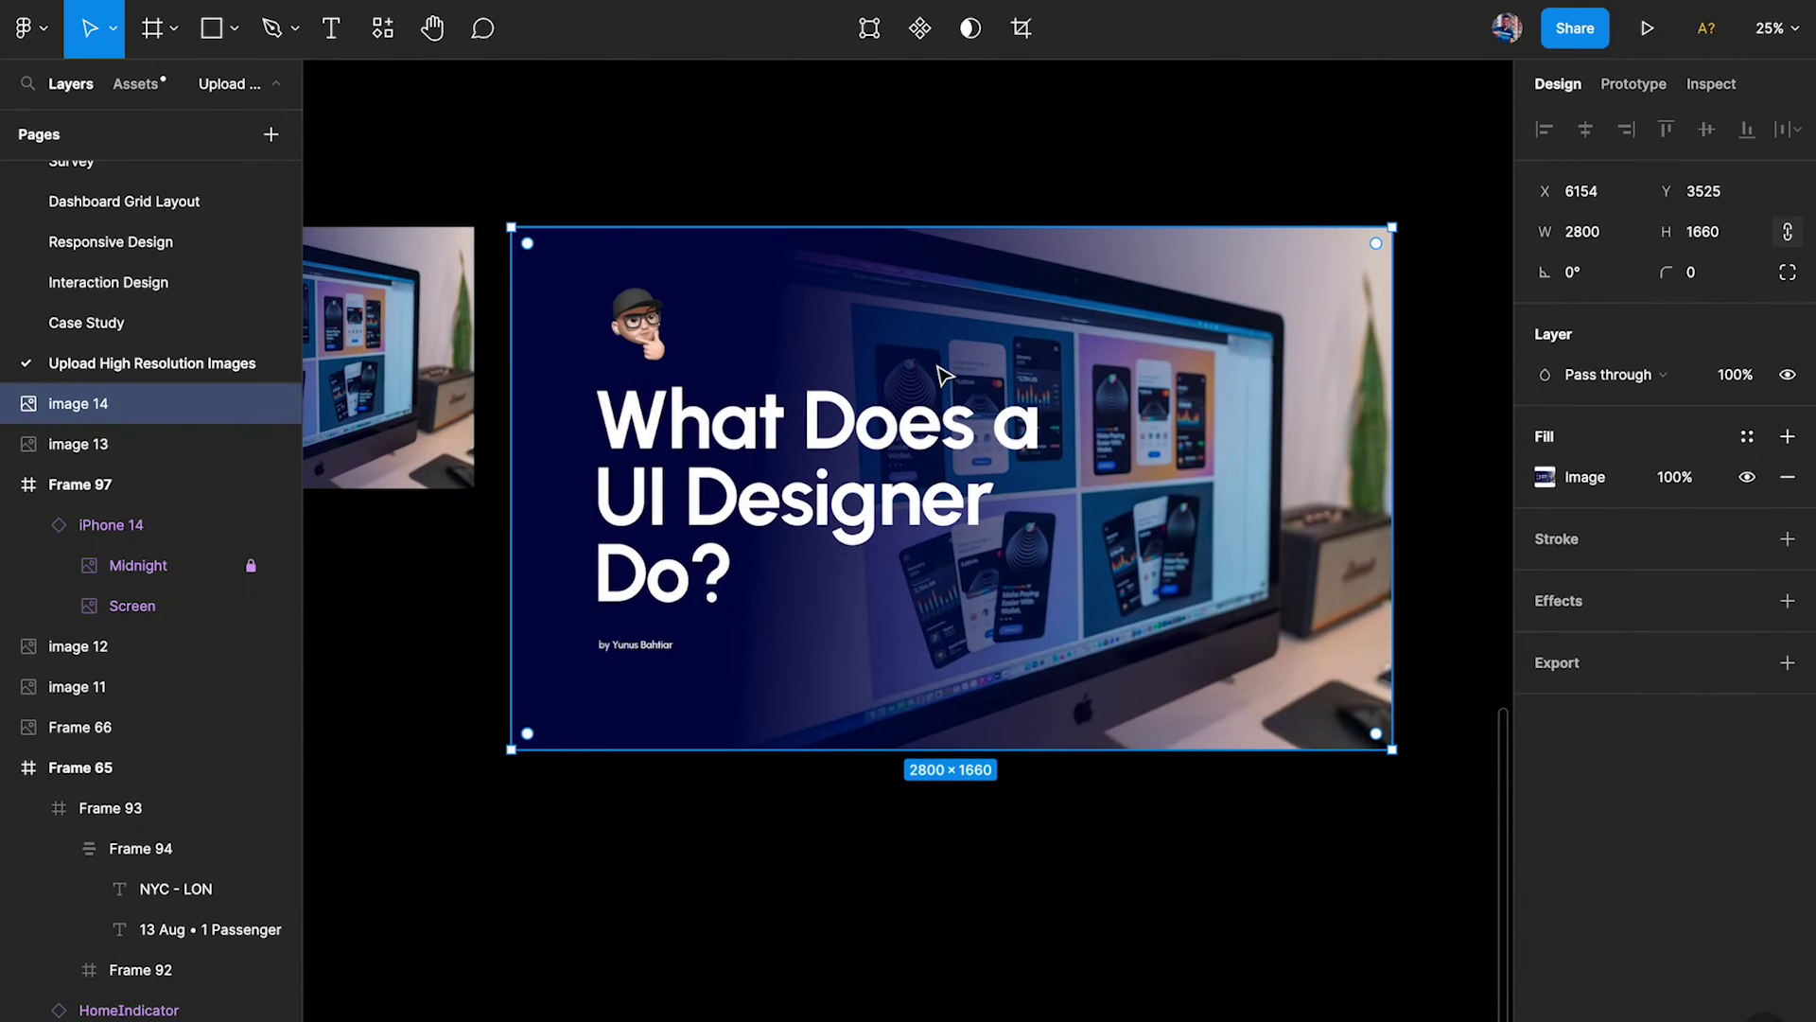
Step: Inspect the enlarged 2800×1660 copy full-screen and select it to check its size
{"action": "key", "text": "ctrl+backslash"}
{"action": "scroll", "coordinate": [865, 545], "scroll_direction": "up", "scroll_amount": 5}
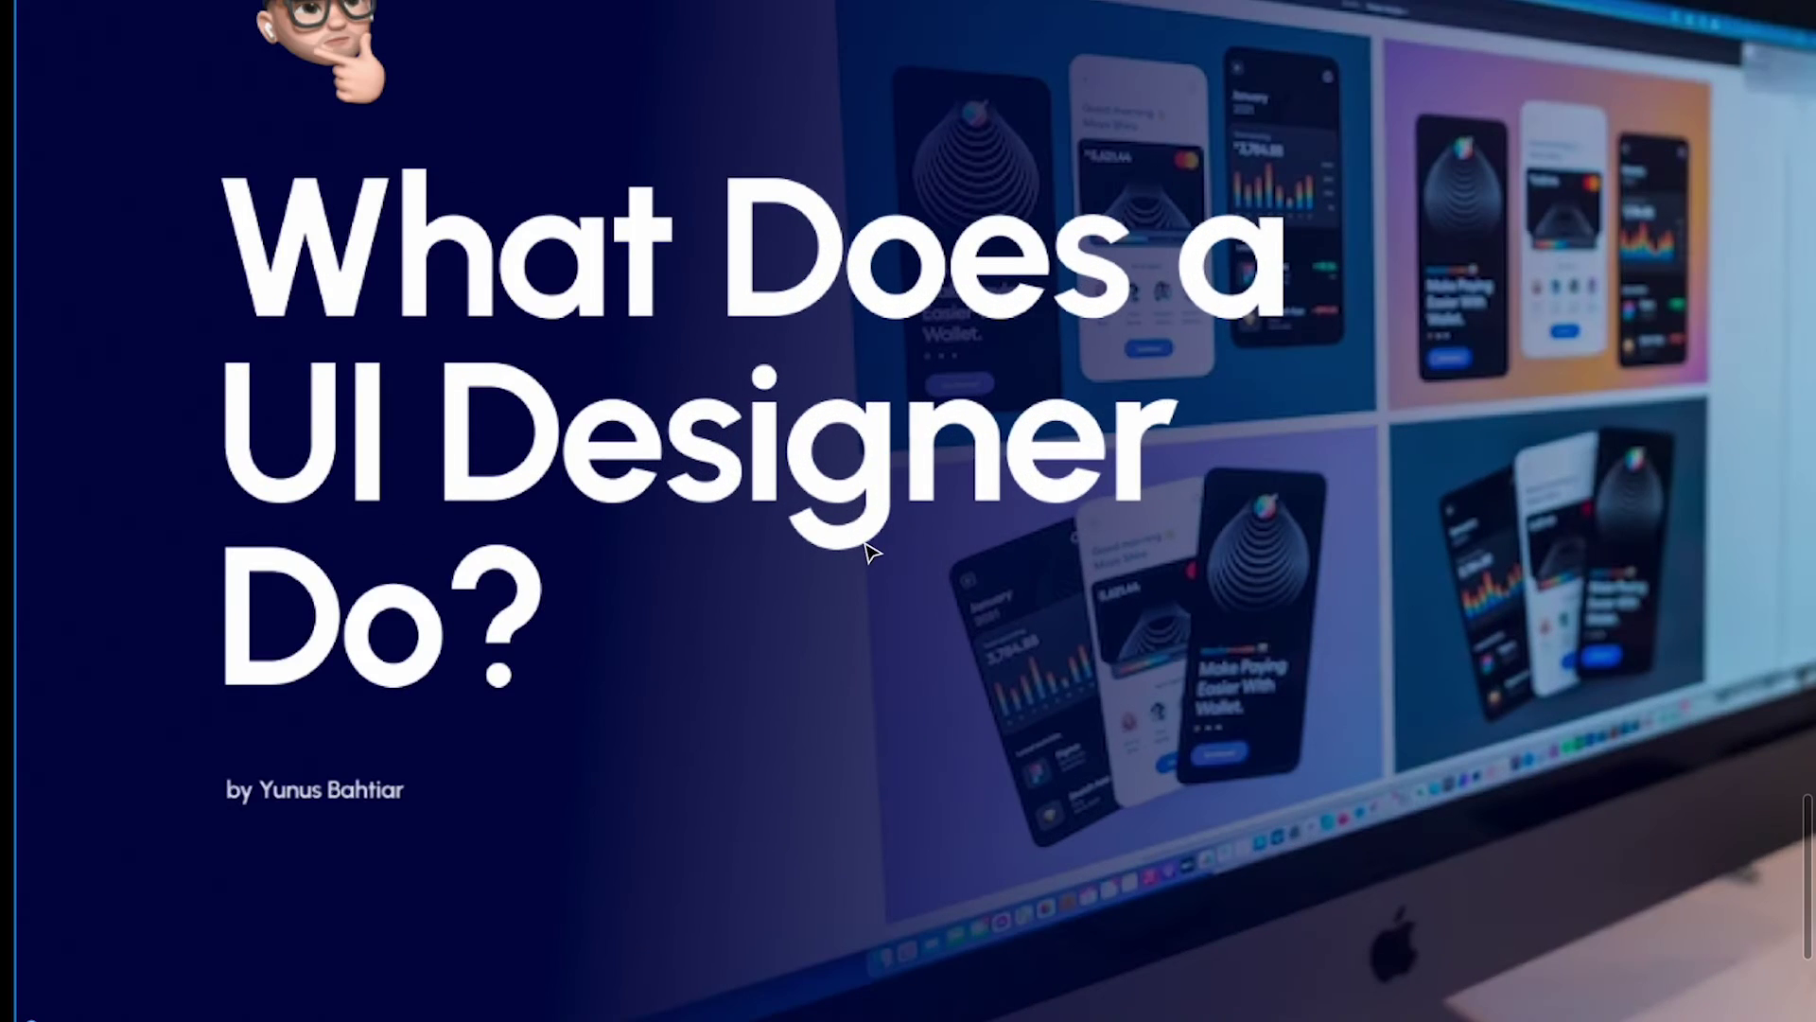
{"action": "scroll", "coordinate": [865, 545], "scroll_direction": "left", "scroll_amount": 2}
{"action": "scroll", "coordinate": [865, 545], "scroll_direction": "down", "scroll_amount": 3}
{"action": "scroll", "coordinate": [866, 545], "scroll_direction": "right", "scroll_amount": 1}
{"action": "scroll", "coordinate": [702, 498], "scroll_direction": "up", "scroll_amount": 1}
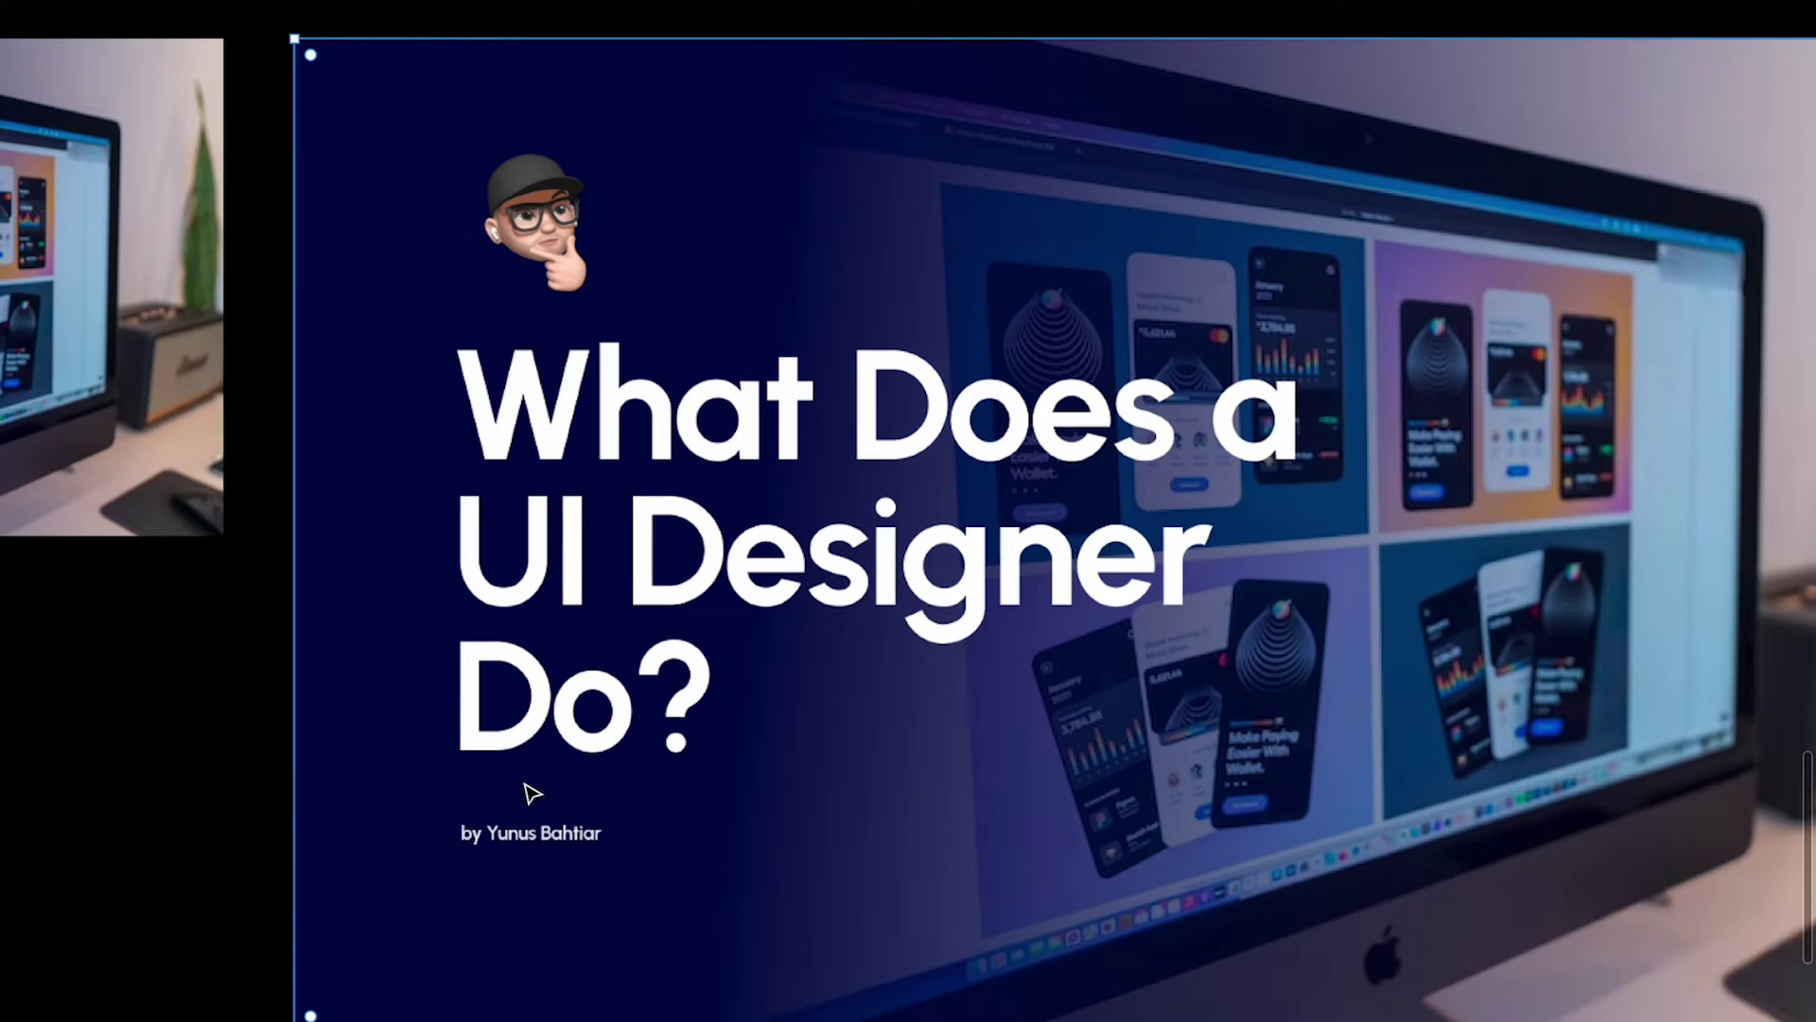
{"action": "scroll", "coordinate": [777, 470], "scroll_direction": "up", "scroll_amount": 1}
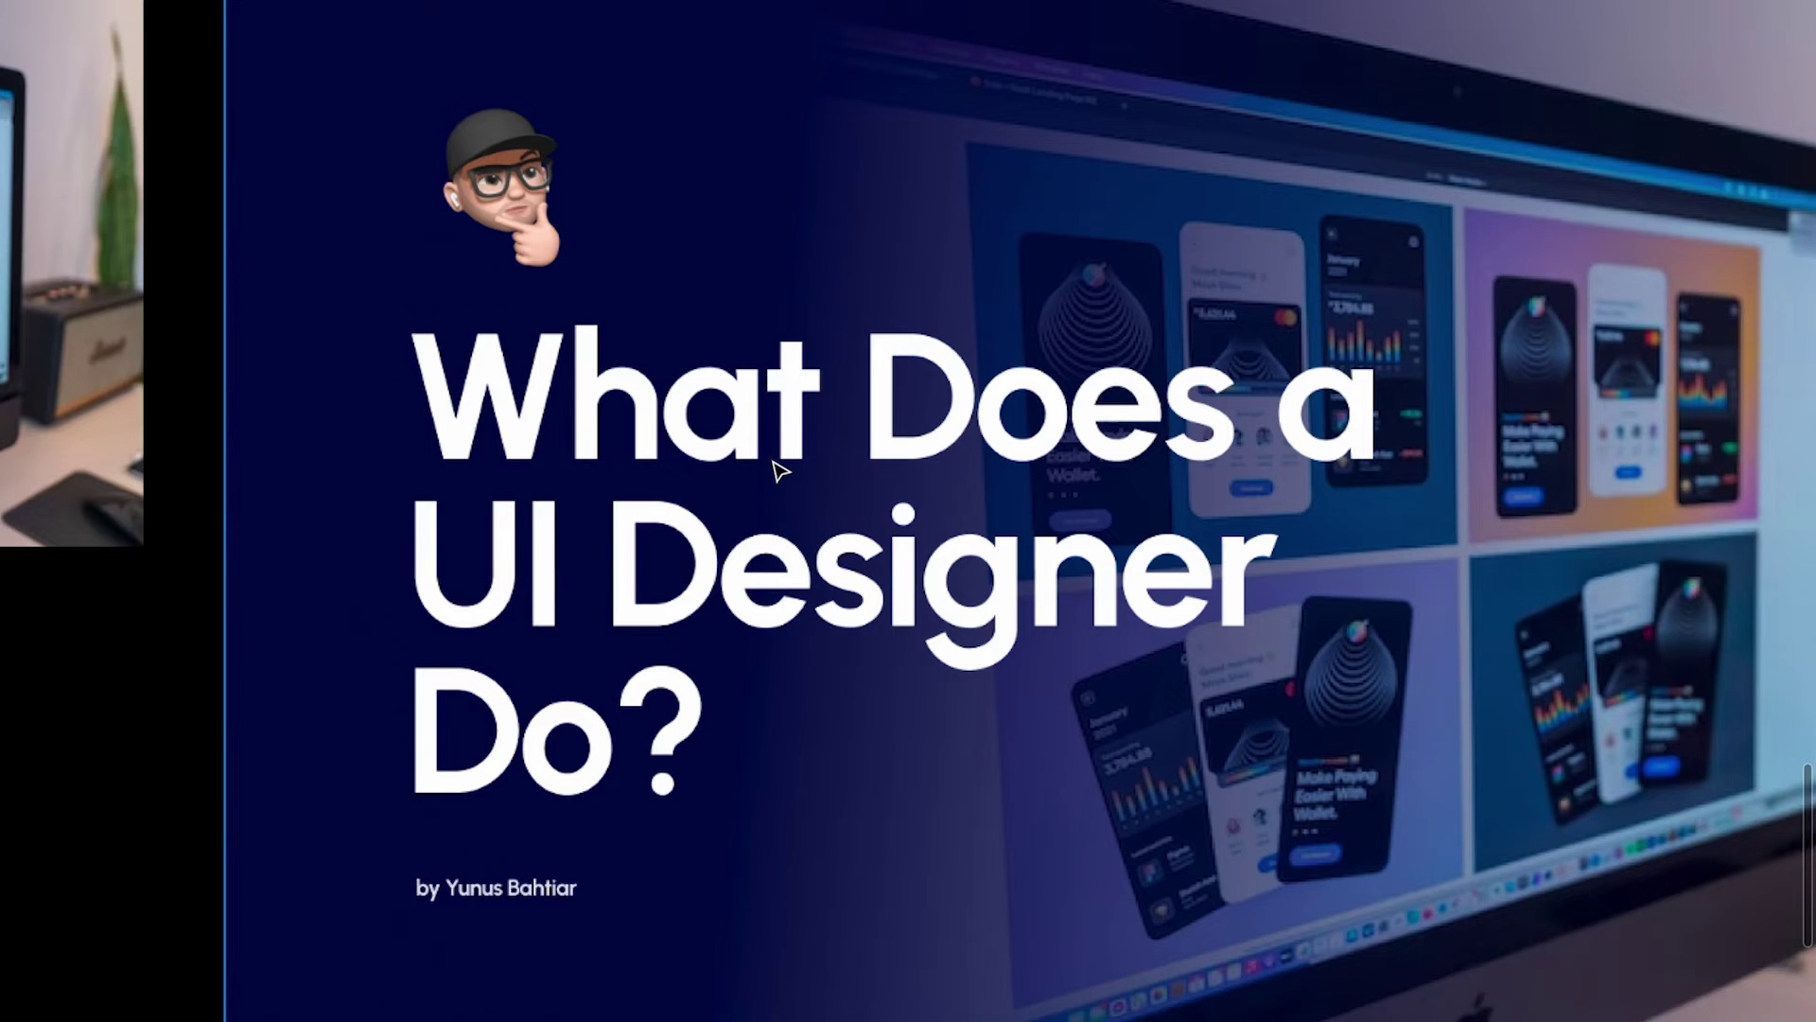
{"action": "scroll", "coordinate": [778, 470], "scroll_direction": "down", "scroll_amount": 3}
{"action": "scroll", "coordinate": [548, 515], "scroll_direction": "up", "scroll_amount": 2}
{"action": "left_click", "coordinate": [594, 344]}
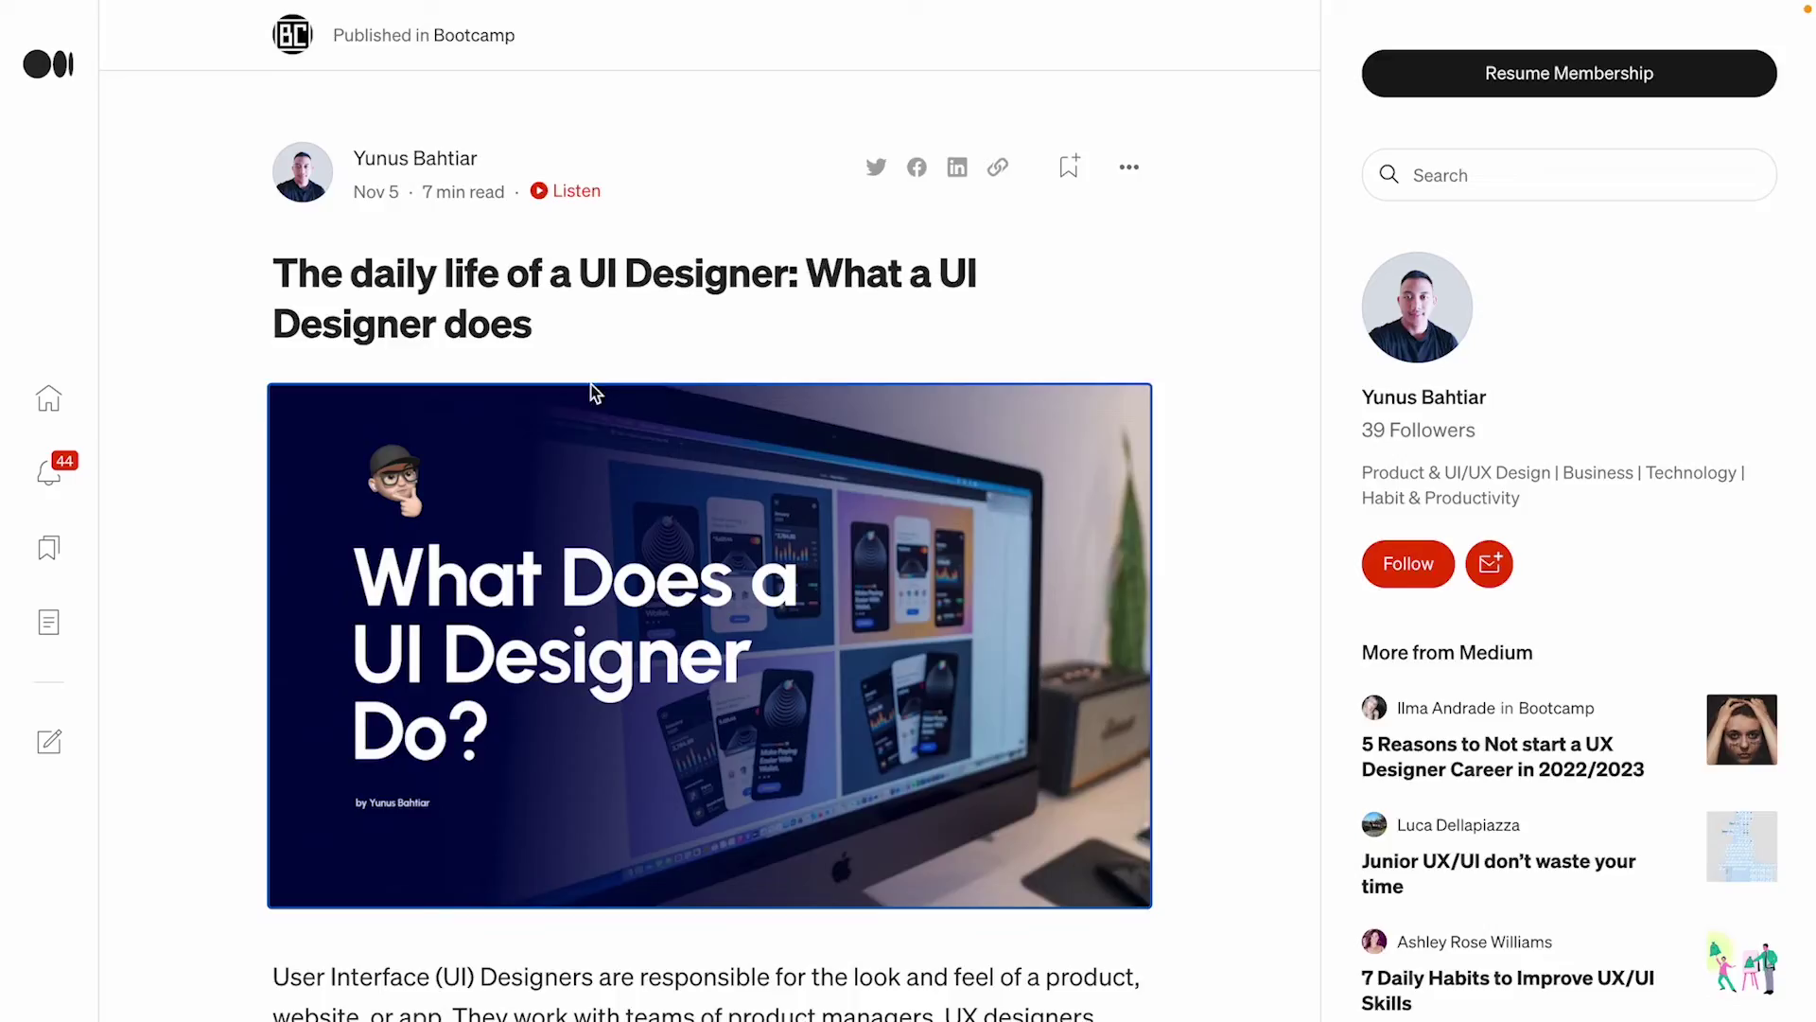
Step: Scroll to the Soft Skills team-meeting photo and view it and the header image enlarged
{"action": "scroll", "coordinate": [595, 364], "scroll_direction": "down", "scroll_amount": 15}
{"action": "scroll", "coordinate": [595, 367], "scroll_direction": "down", "scroll_amount": 15}
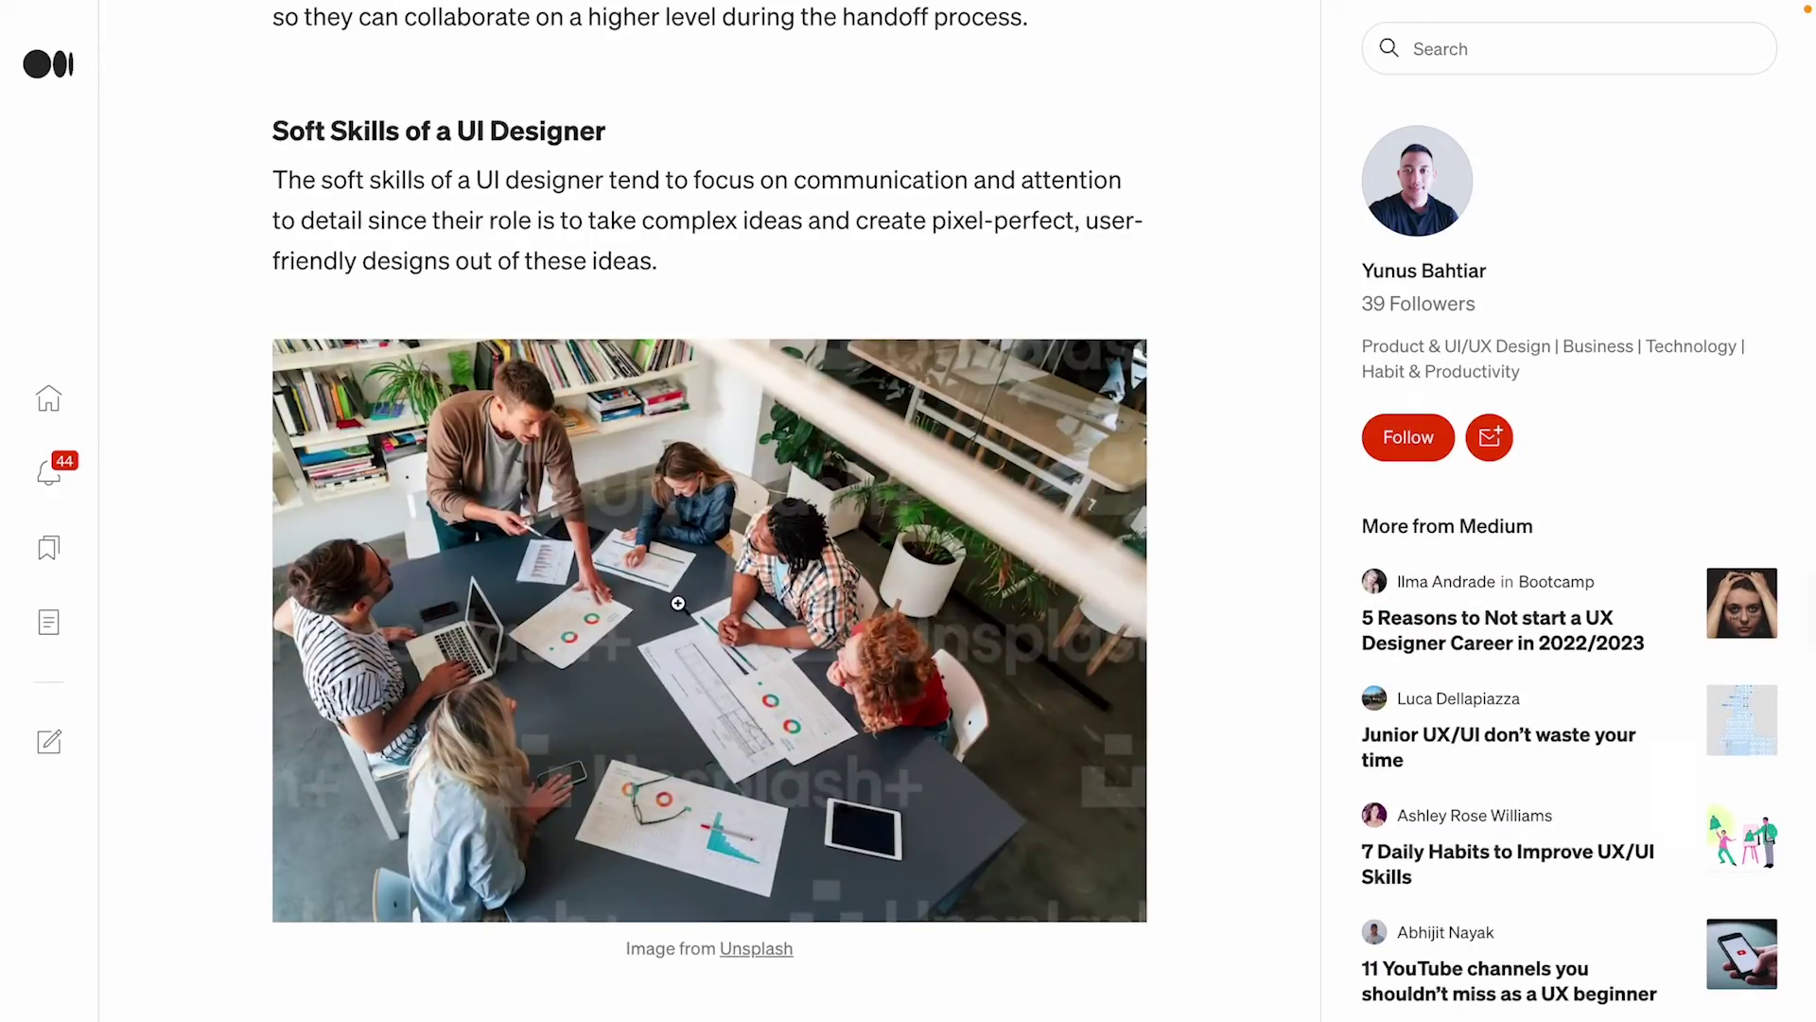
{"action": "scroll", "coordinate": [681, 605], "scroll_direction": "down", "scroll_amount": 1}
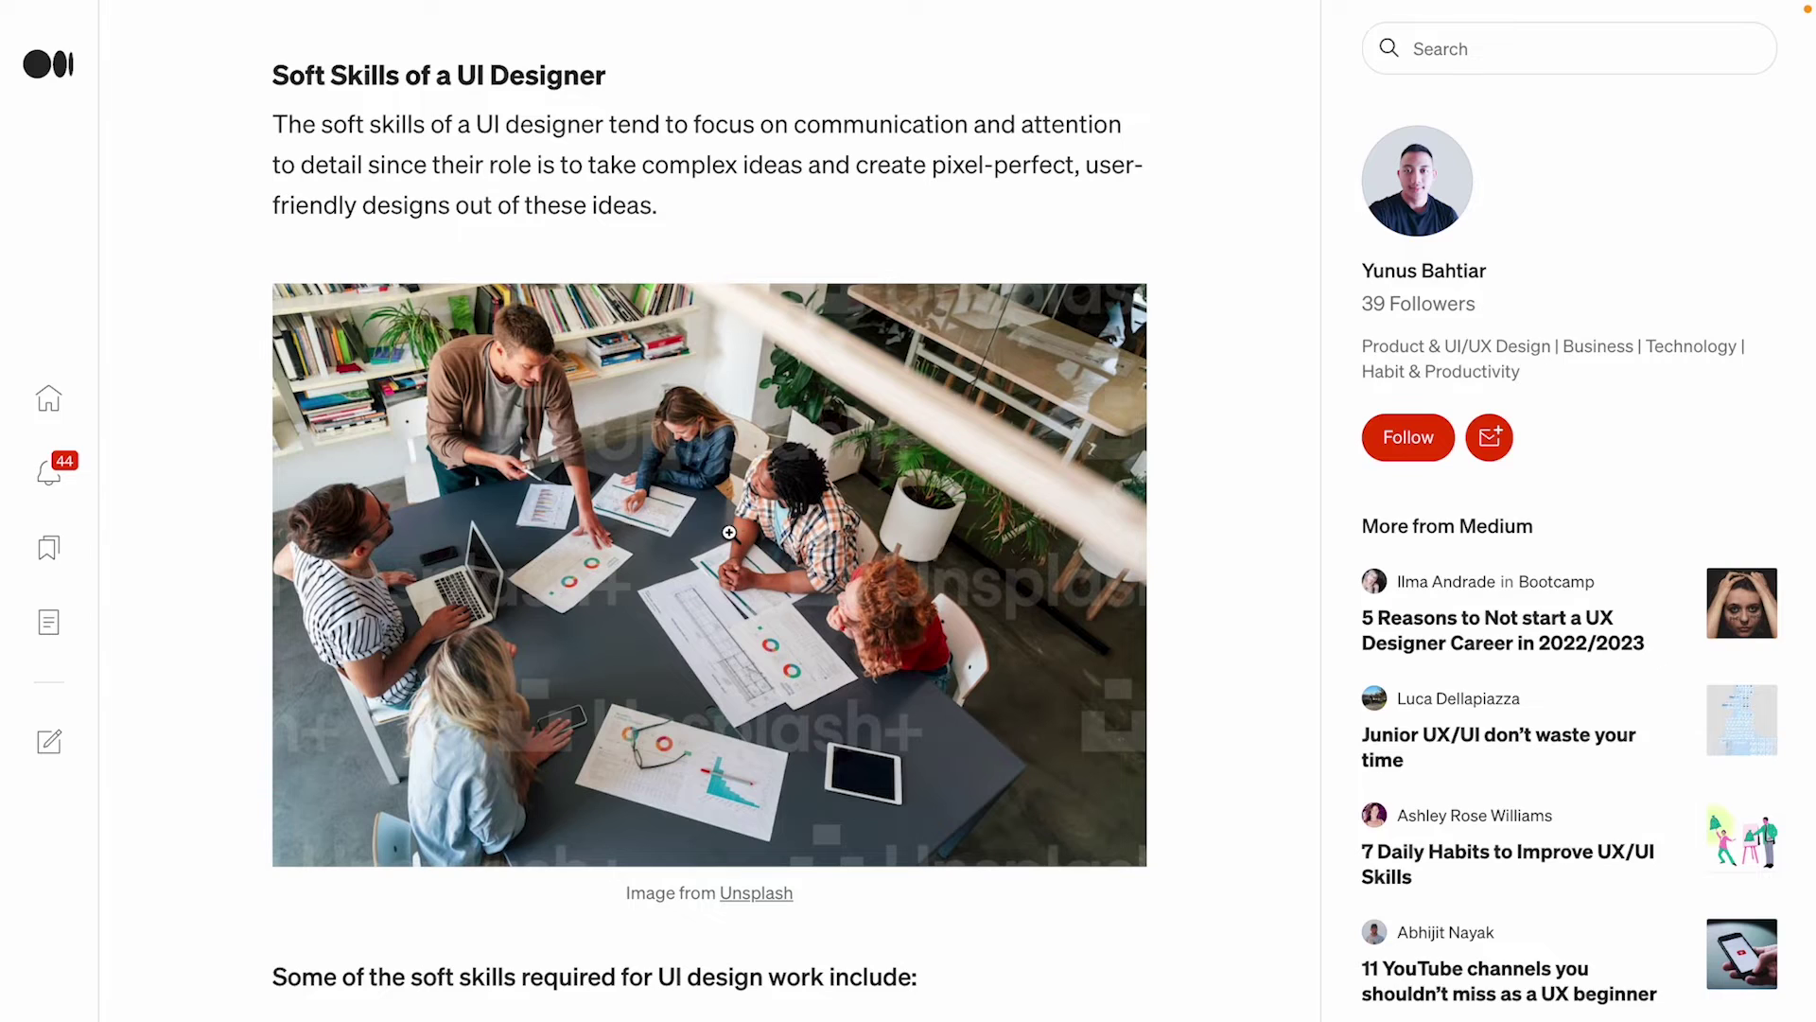
{"action": "left_click", "coordinate": [728, 533]}
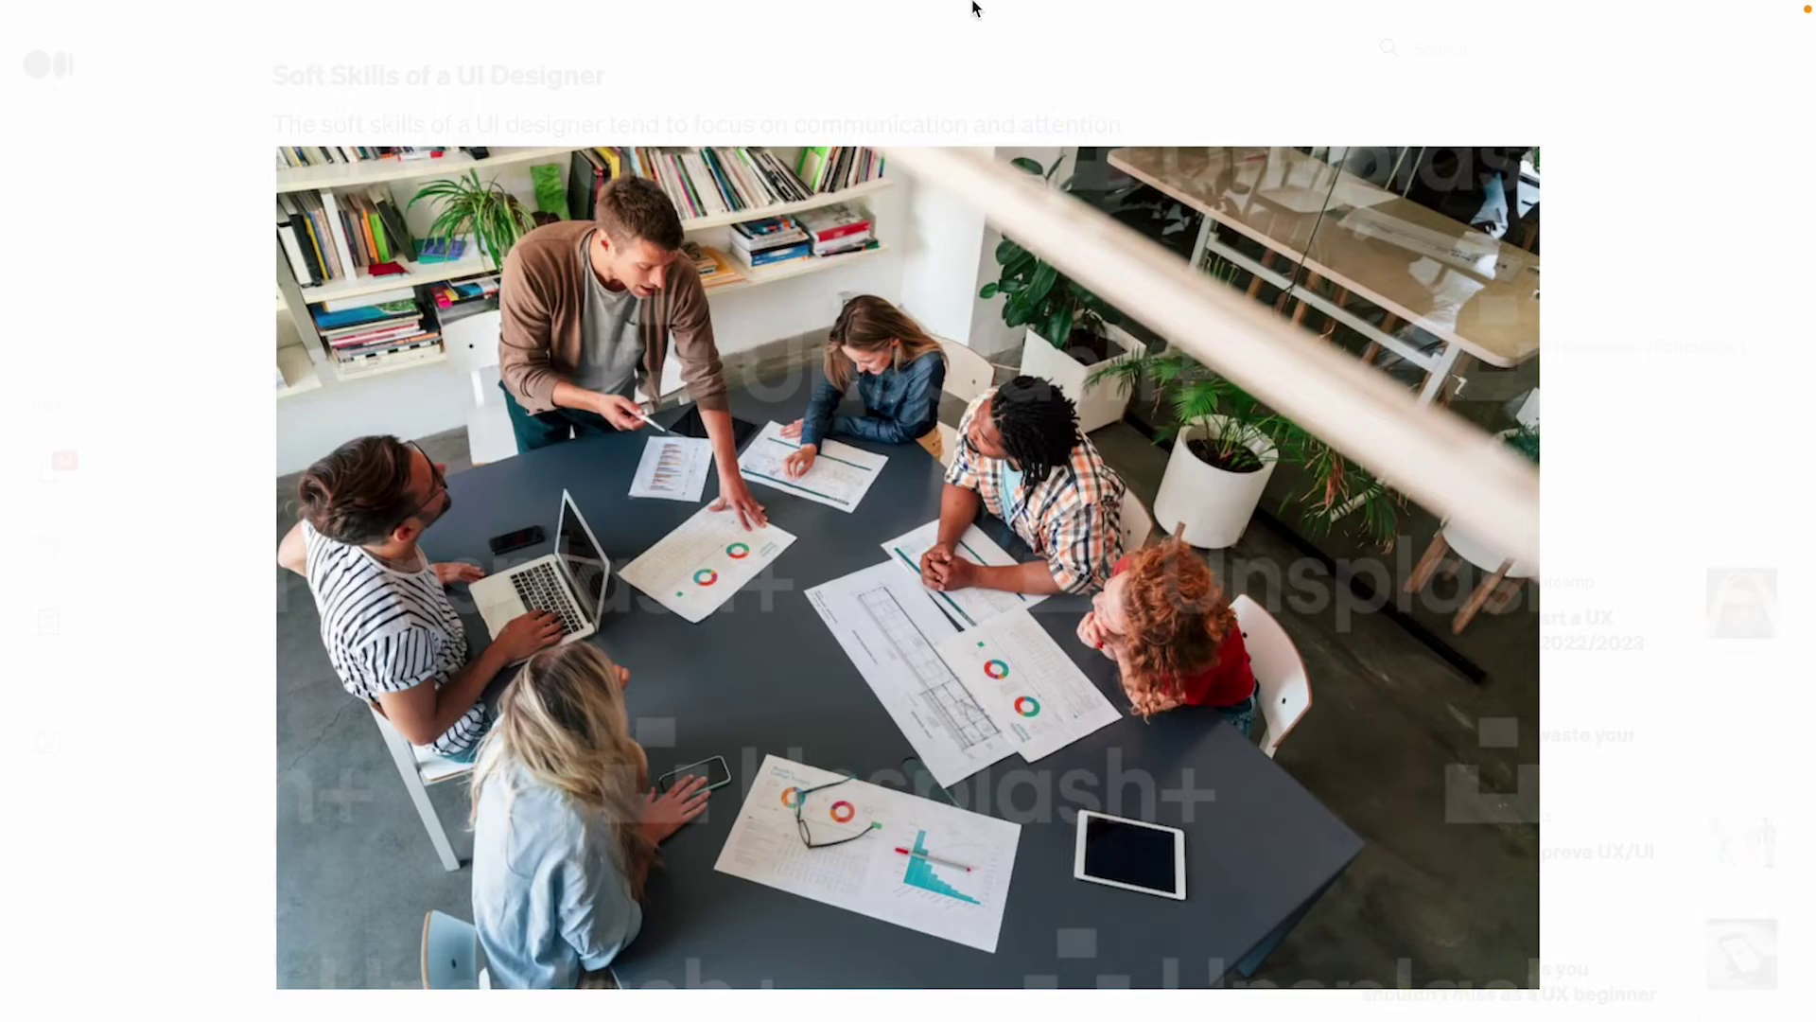
{"action": "left_click", "coordinate": [1115, 510]}
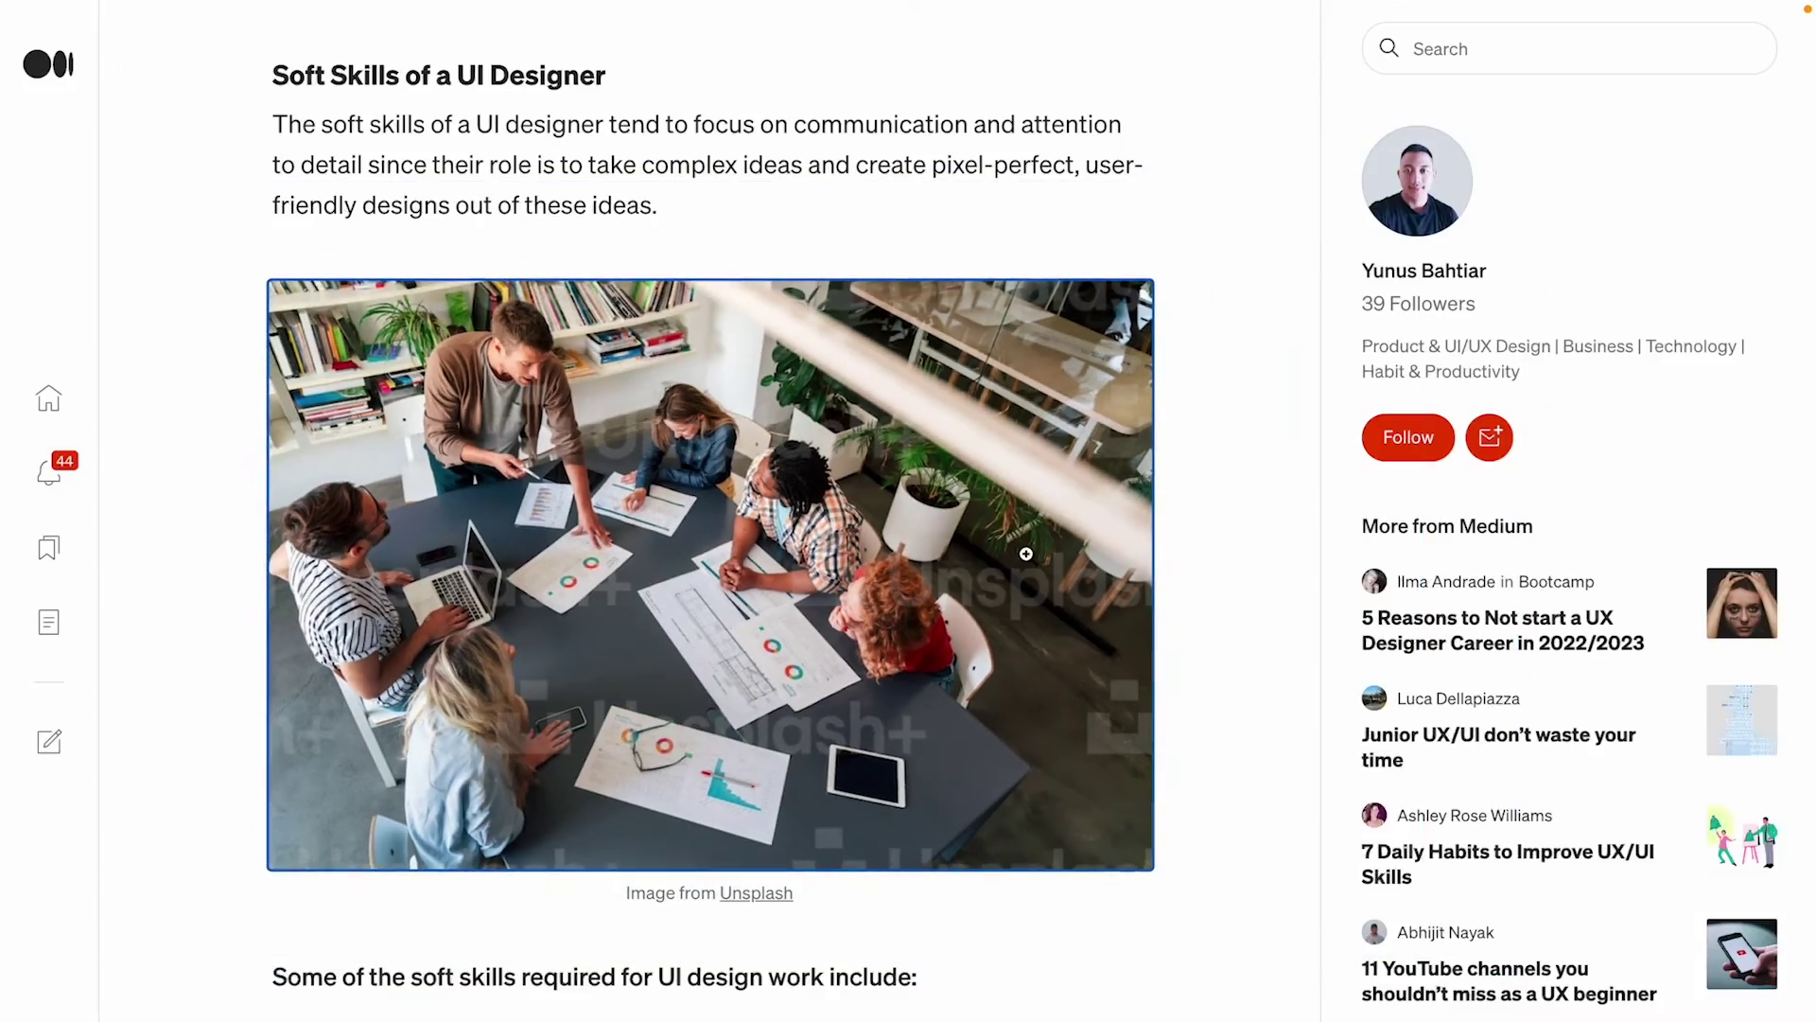
{"action": "scroll", "coordinate": [1212, 414], "scroll_direction": "down", "scroll_amount": 10}
{"action": "scroll", "coordinate": [1214, 421], "scroll_direction": "up", "scroll_amount": 15}
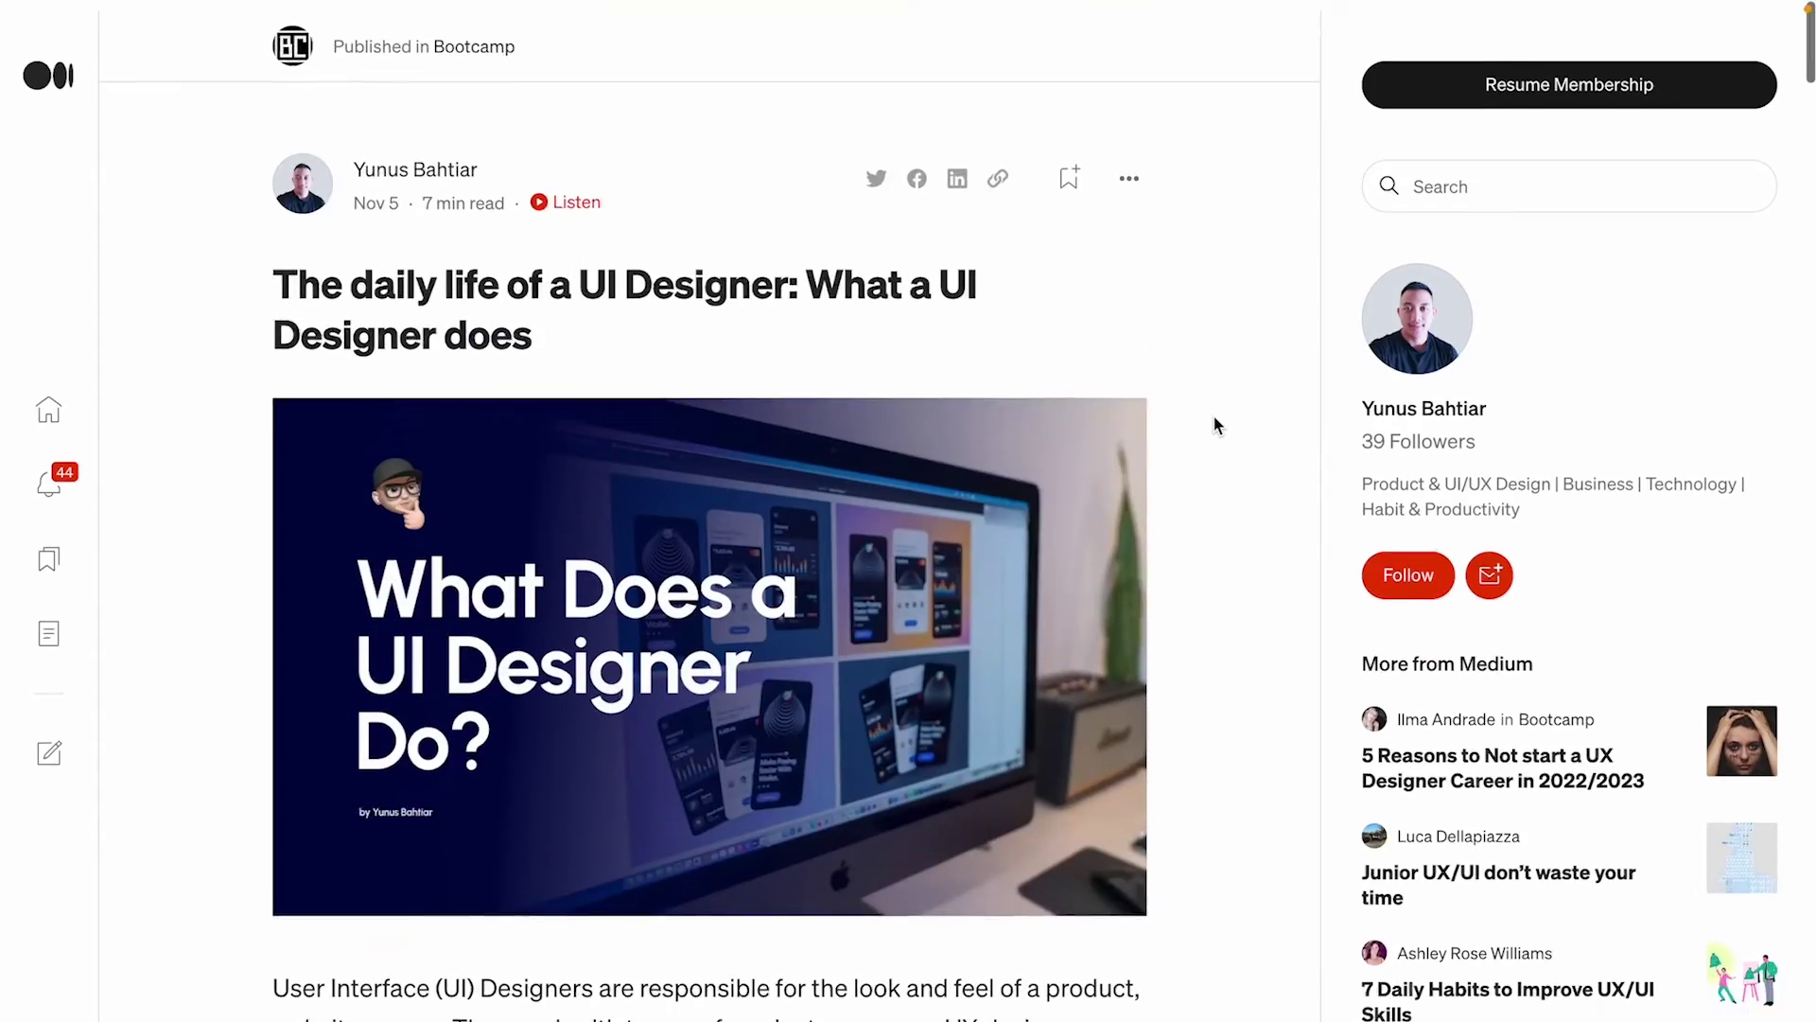
{"action": "left_click", "coordinate": [899, 573]}
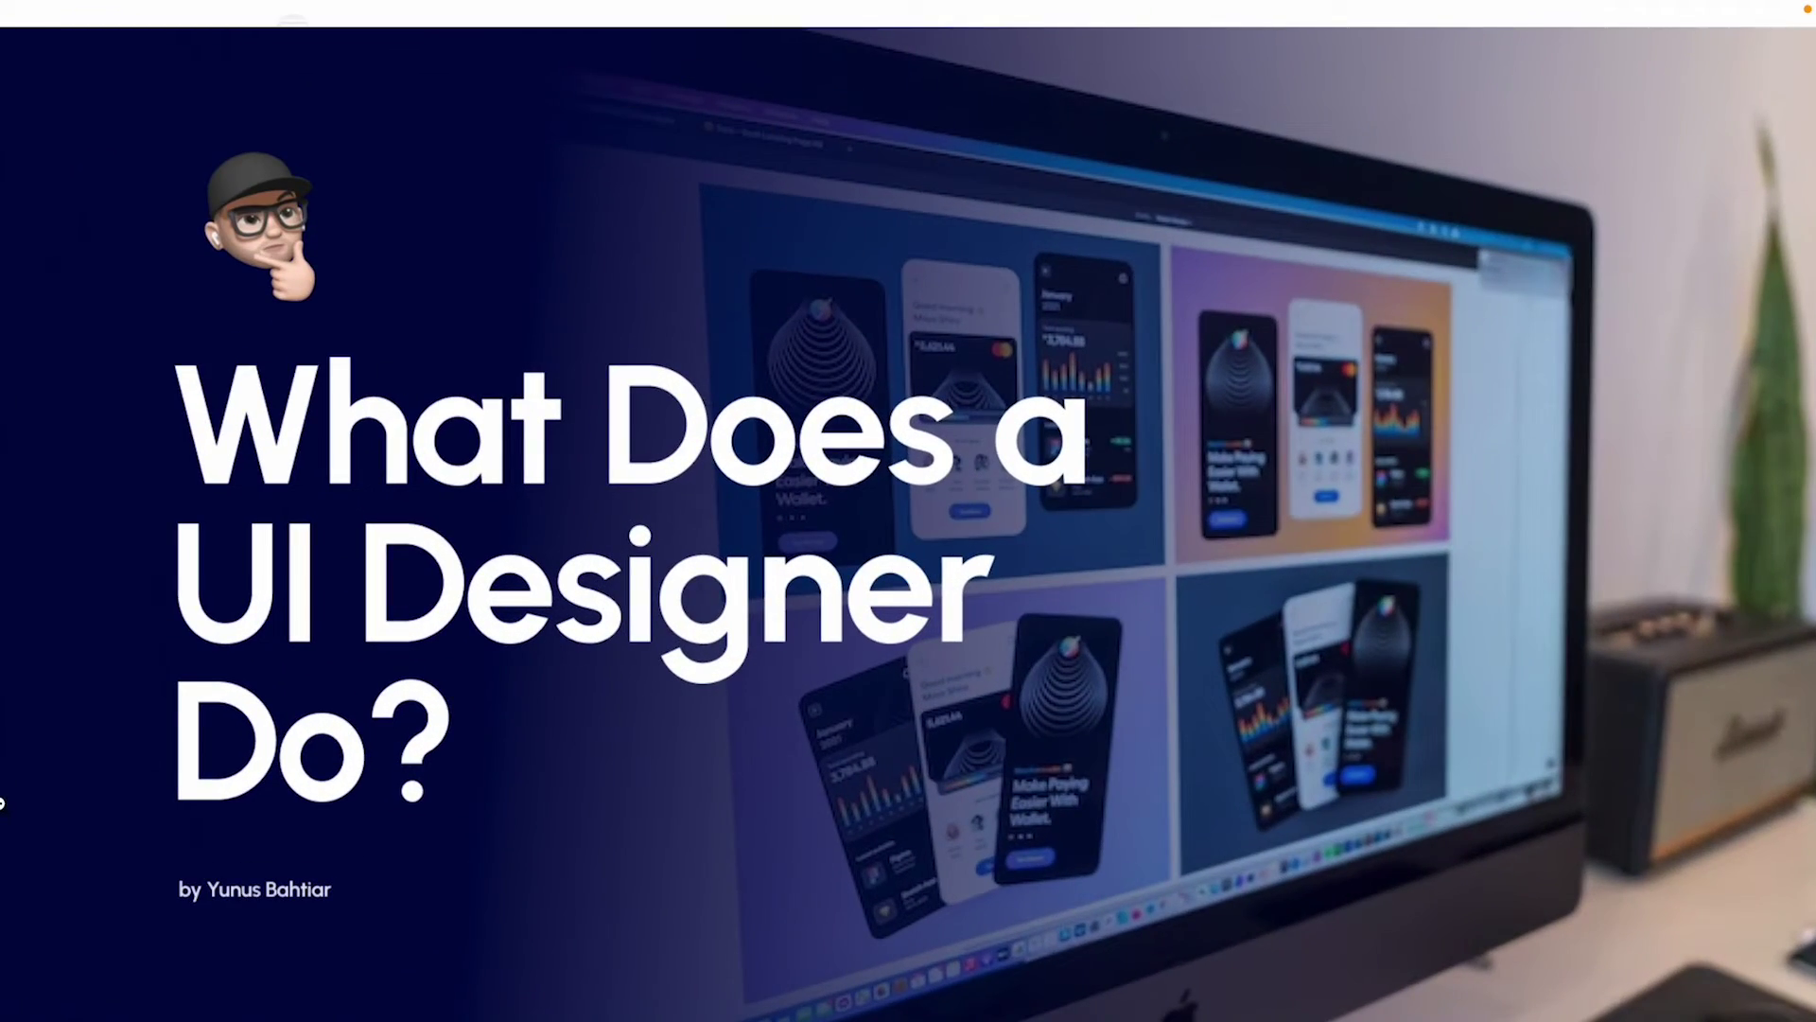
{"action": "scroll", "coordinate": [863, 638], "scroll_direction": "down", "scroll_amount": 15}
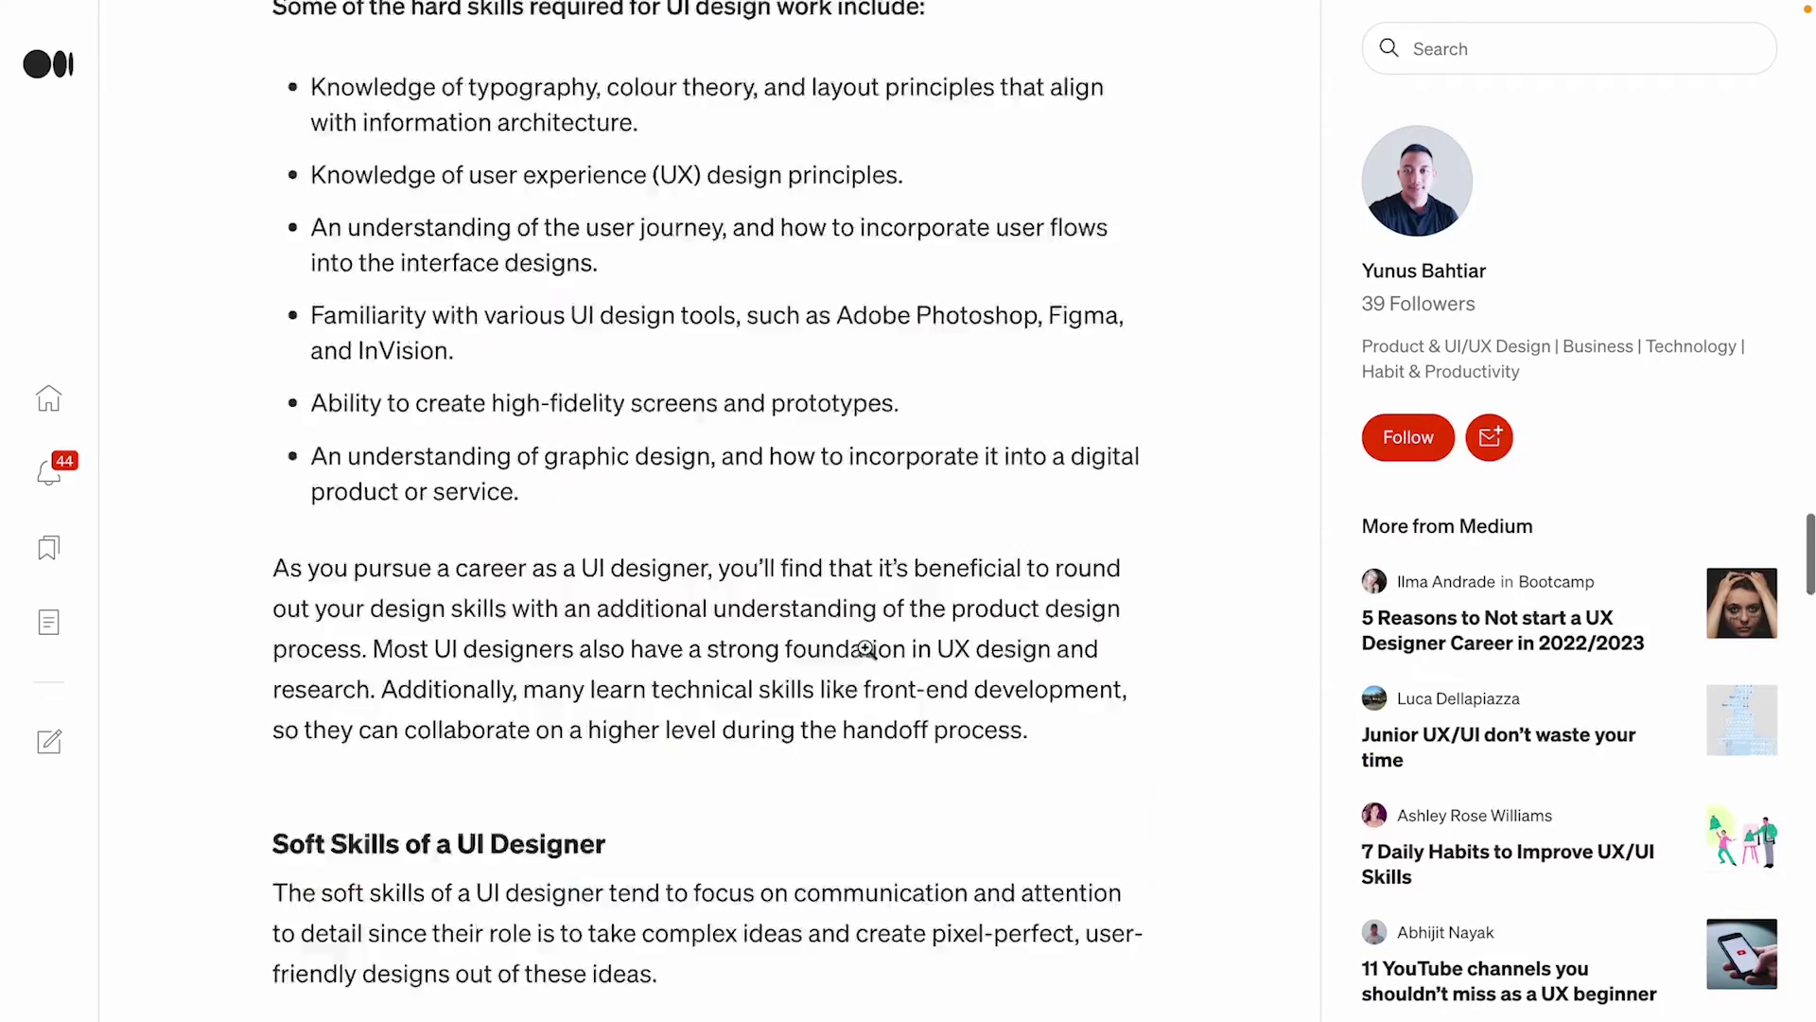
{"action": "scroll", "coordinate": [866, 649], "scroll_direction": "down", "scroll_amount": 10}
{"action": "left_click", "coordinate": [773, 441]}
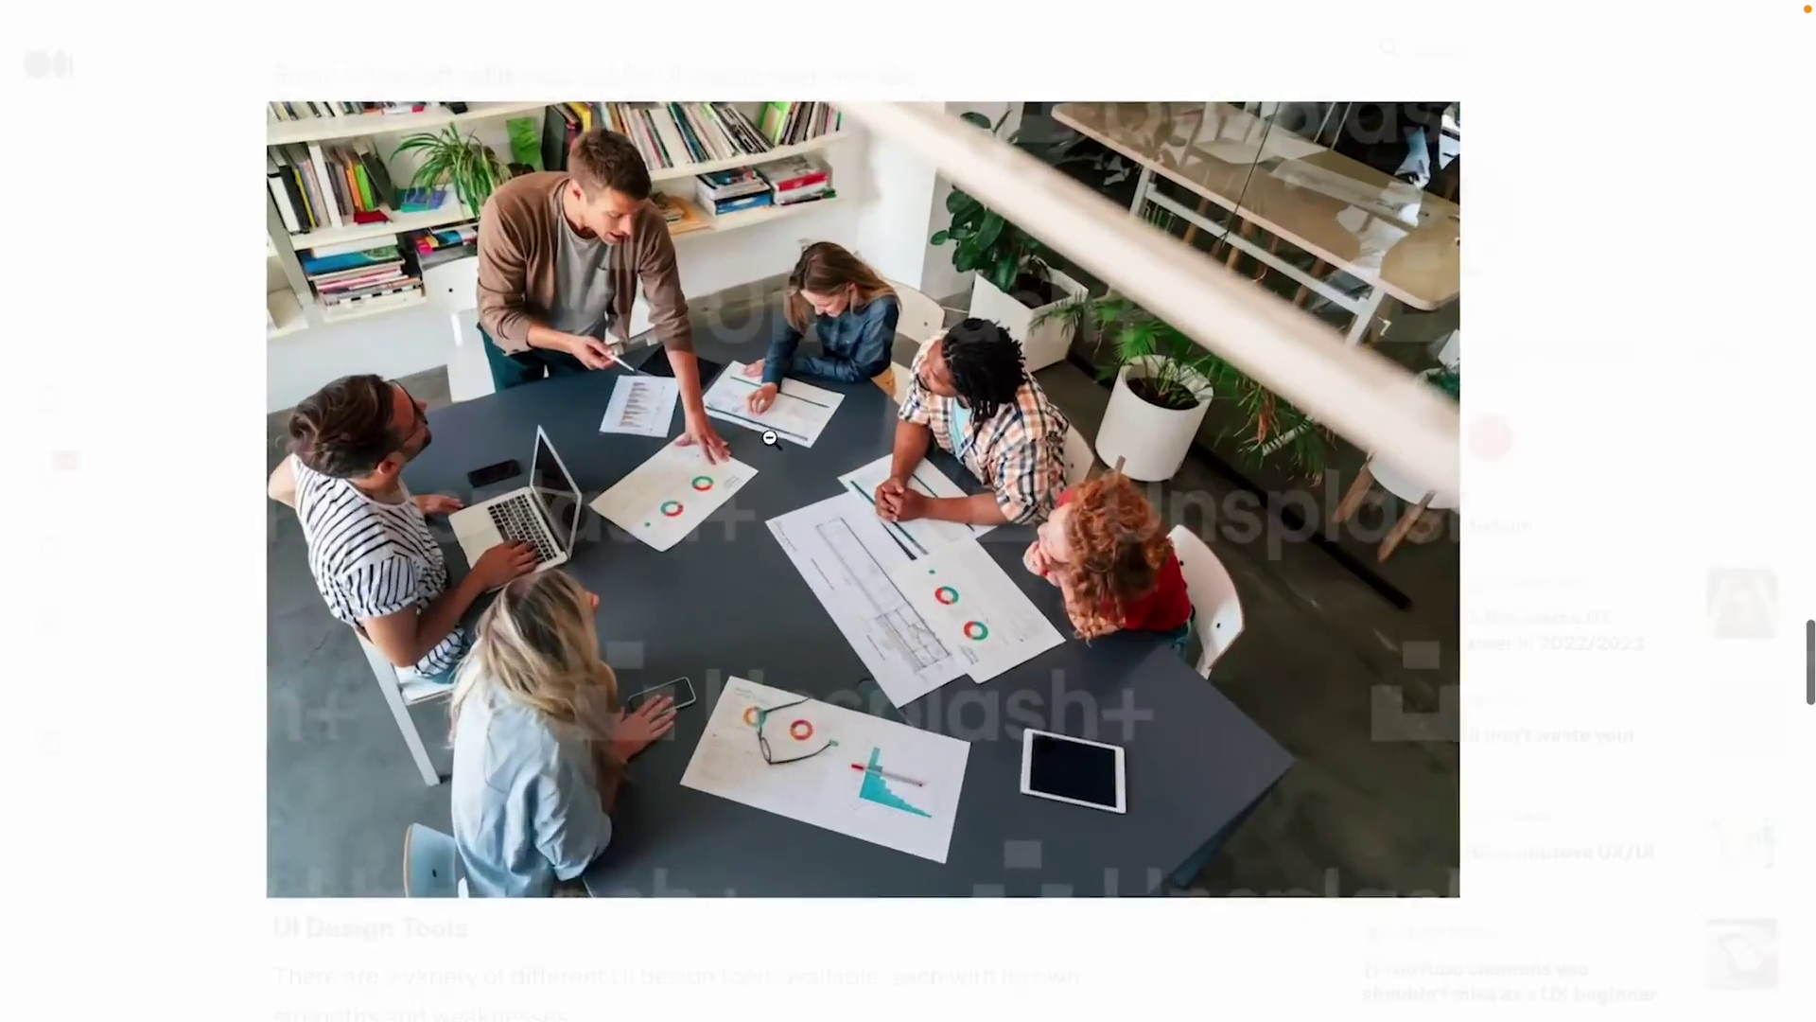
{"action": "scroll", "coordinate": [776, 378], "scroll_direction": "up", "scroll_amount": 1}
{"action": "scroll", "coordinate": [775, 317], "scroll_direction": "up", "scroll_amount": 2}
{"action": "left_click", "coordinate": [764, 409]}
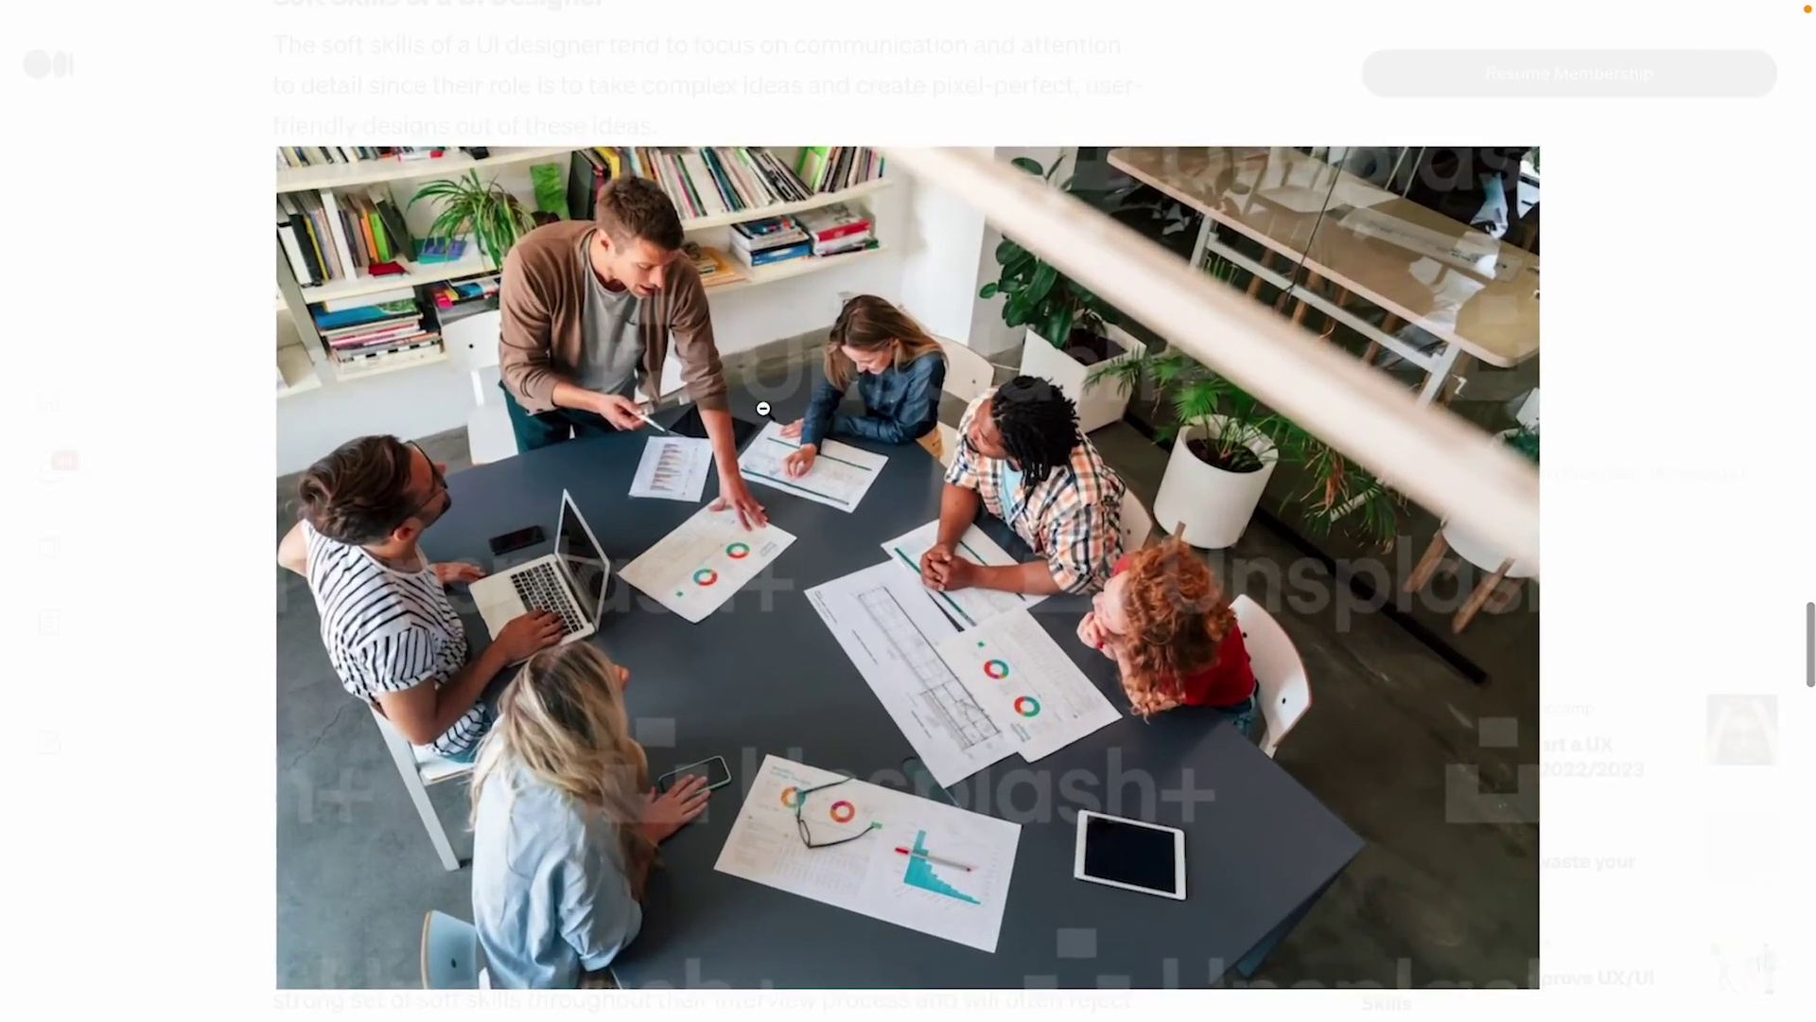
{"action": "scroll", "coordinate": [991, 332], "scroll_direction": "down", "scroll_amount": 1}
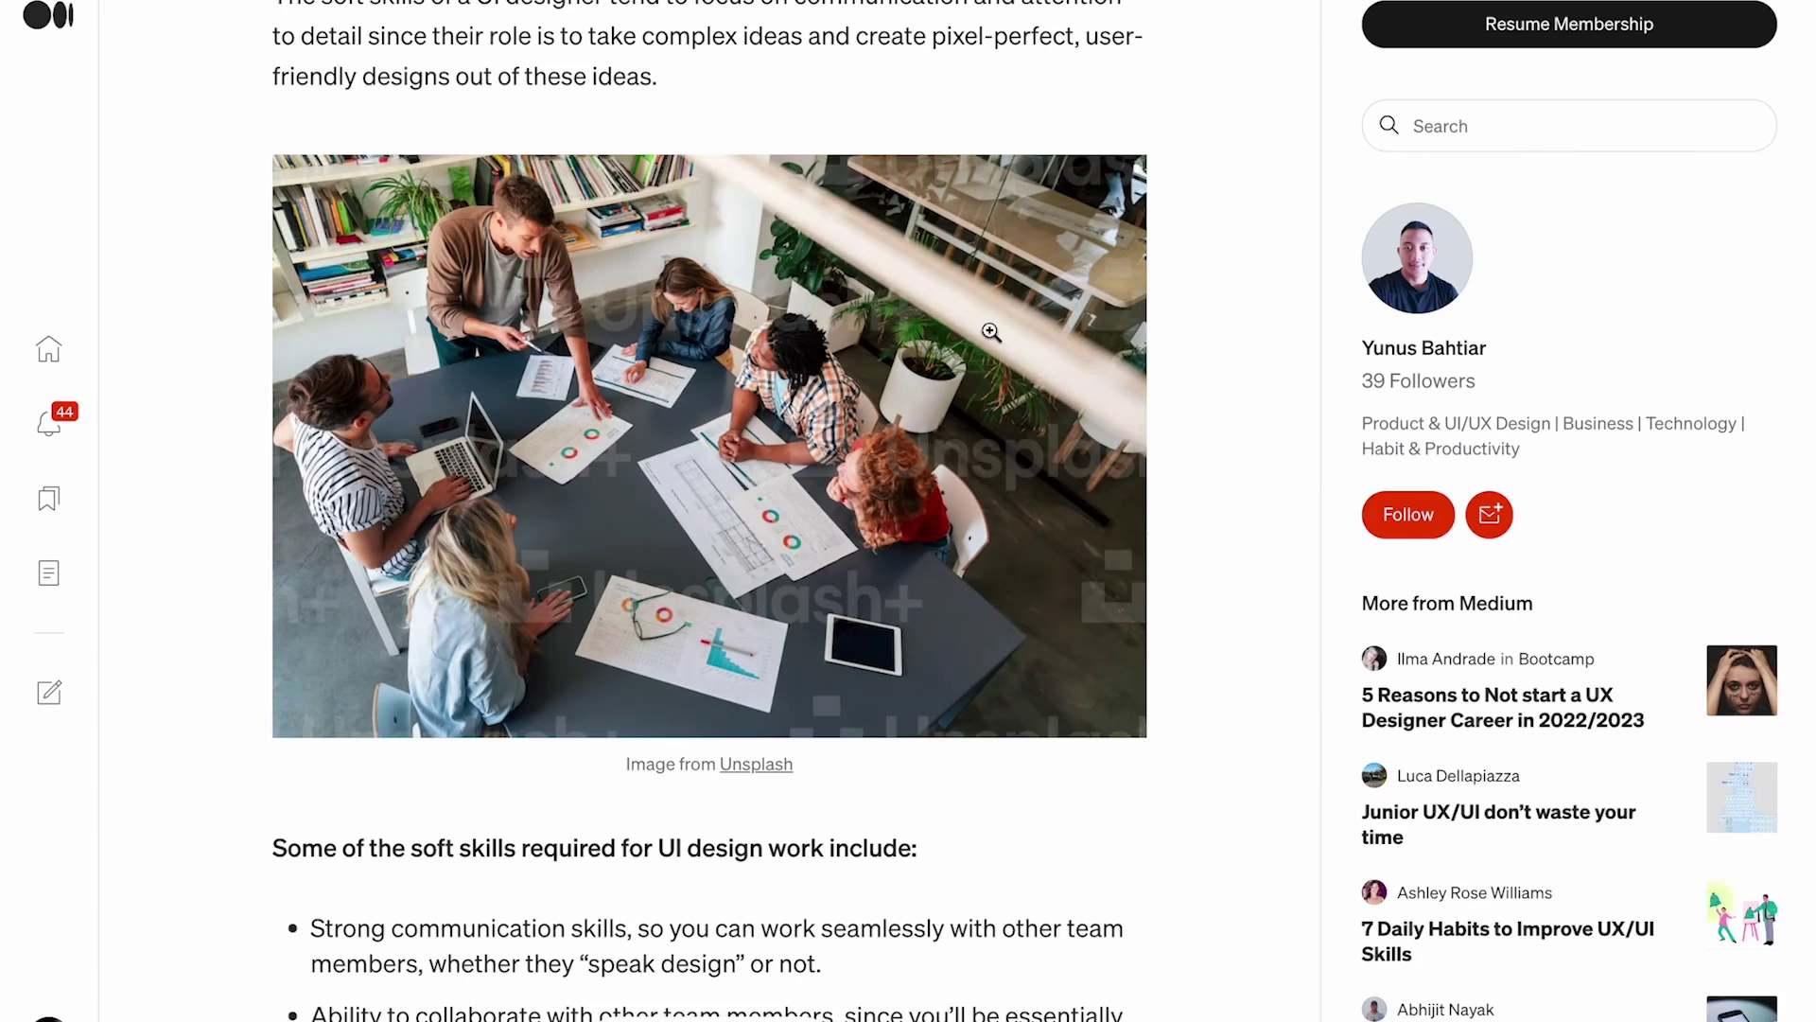
Step: Copy the team-meeting photo and paste it into Figma below the header images at 1000×667
{"action": "right_click", "coordinate": [742, 307]}
{"action": "left_click", "coordinate": [803, 372]}
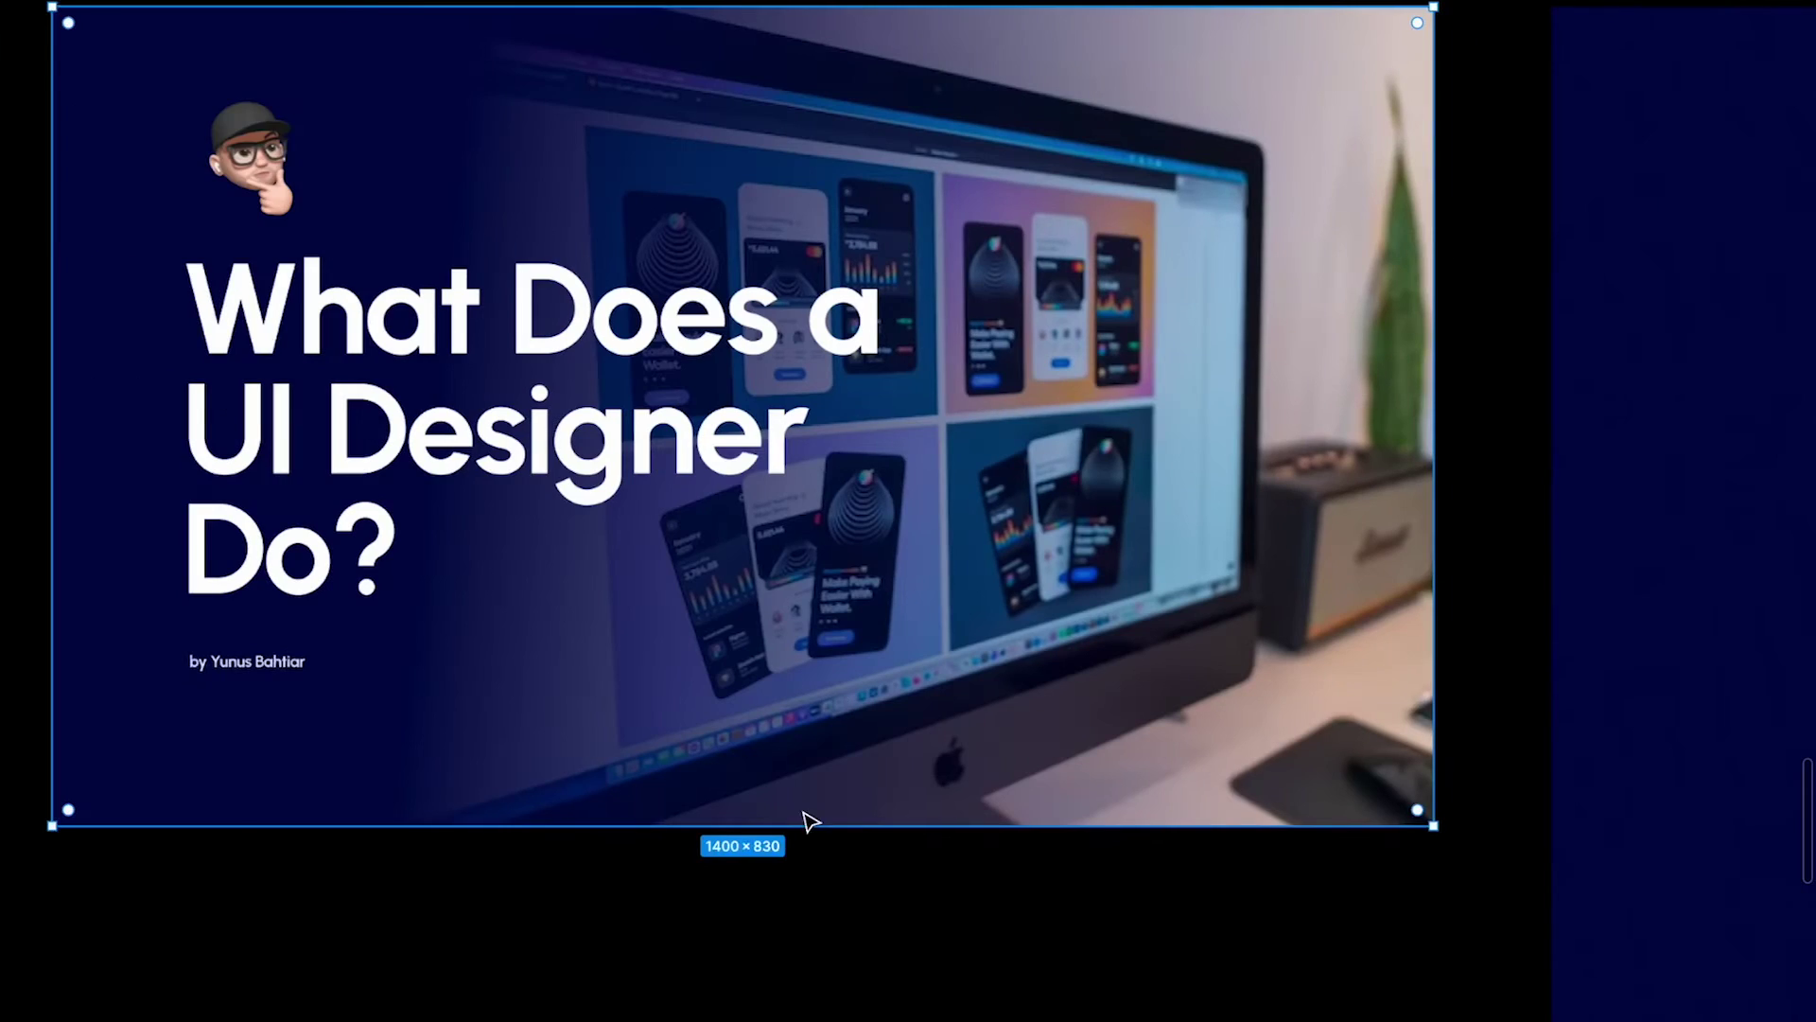
{"action": "scroll", "coordinate": [803, 819], "scroll_direction": "down", "scroll_amount": 3, "text": "ctrl"}
{"action": "scroll", "coordinate": [803, 860], "scroll_direction": "down", "scroll_amount": 5}
{"action": "key", "text": "ctrl+v"}
{"action": "left_click_drag", "start_coordinate": [911, 452], "coordinate": [577, 333]}
{"action": "key", "text": "ctrl+backslash"}
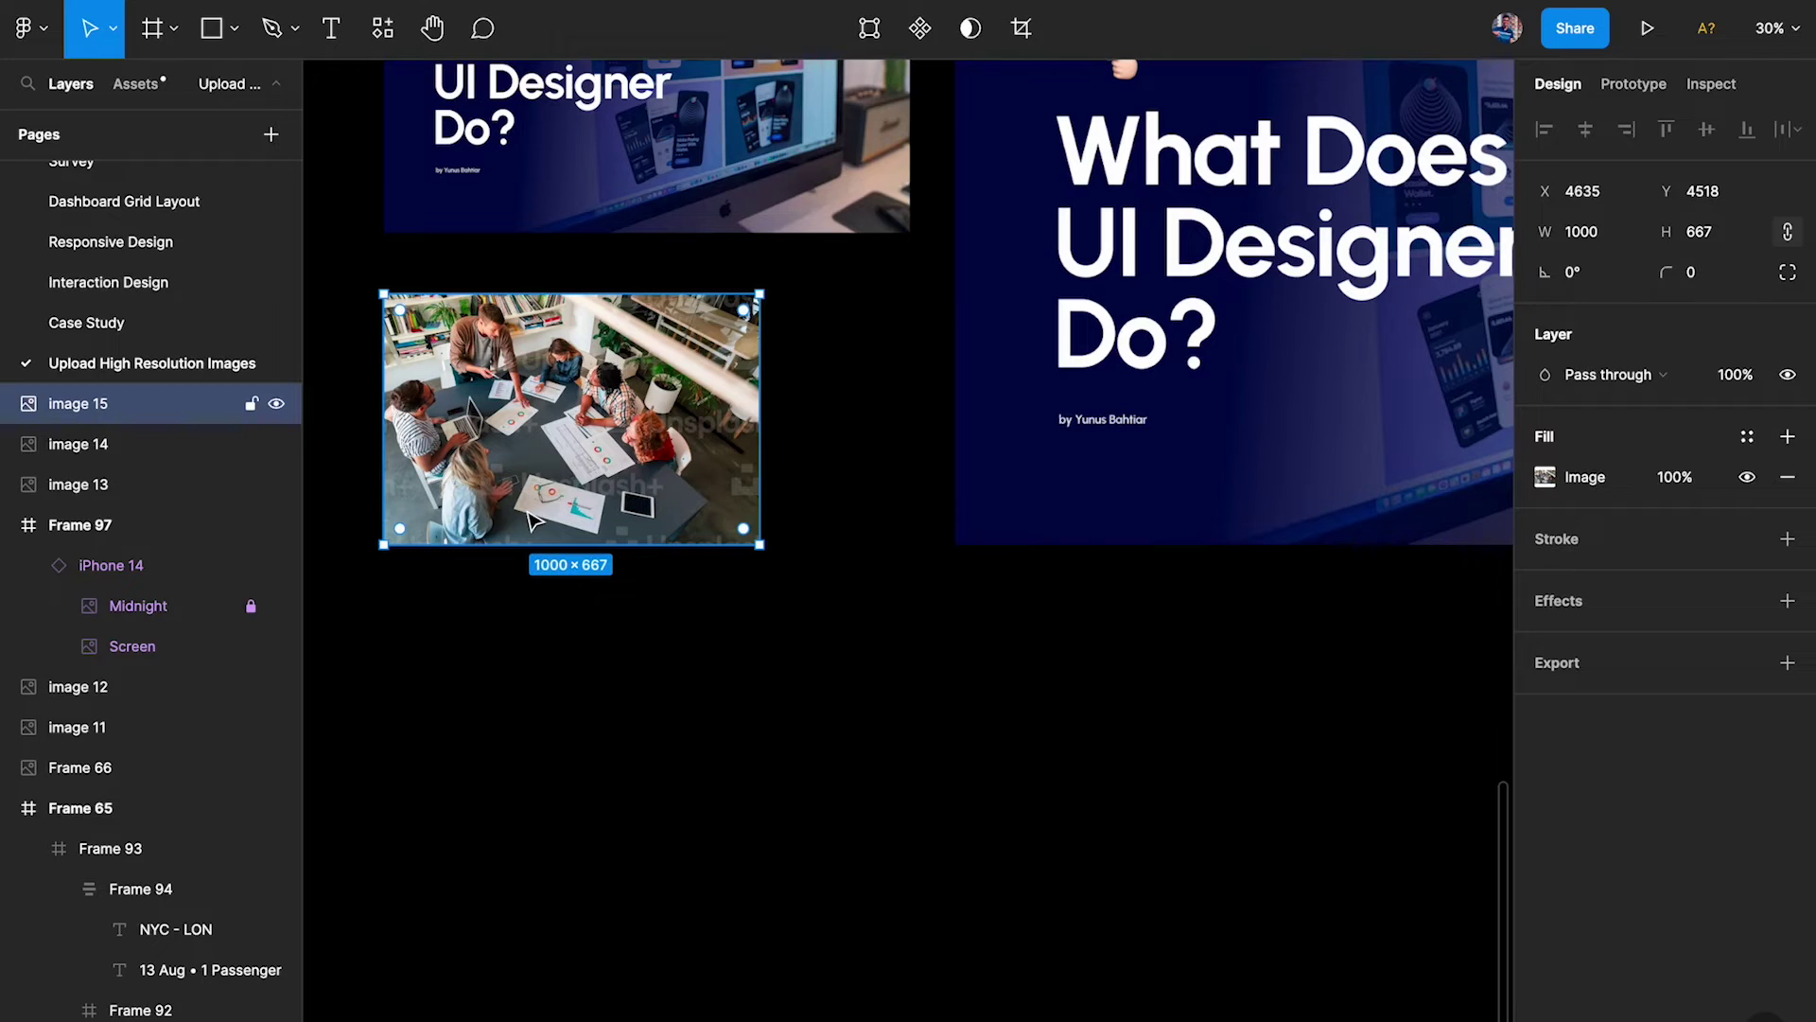
Step: Duplicate the meeting photo and double the copy's height (667*2) to 2000×1334
{"action": "scroll", "coordinate": [679, 369], "scroll_direction": "down", "scroll_amount": 5}
{"action": "left_click_drag", "start_coordinate": [638, 364], "coordinate": [877, 579]}
{"action": "left_click", "coordinate": [1715, 244]}
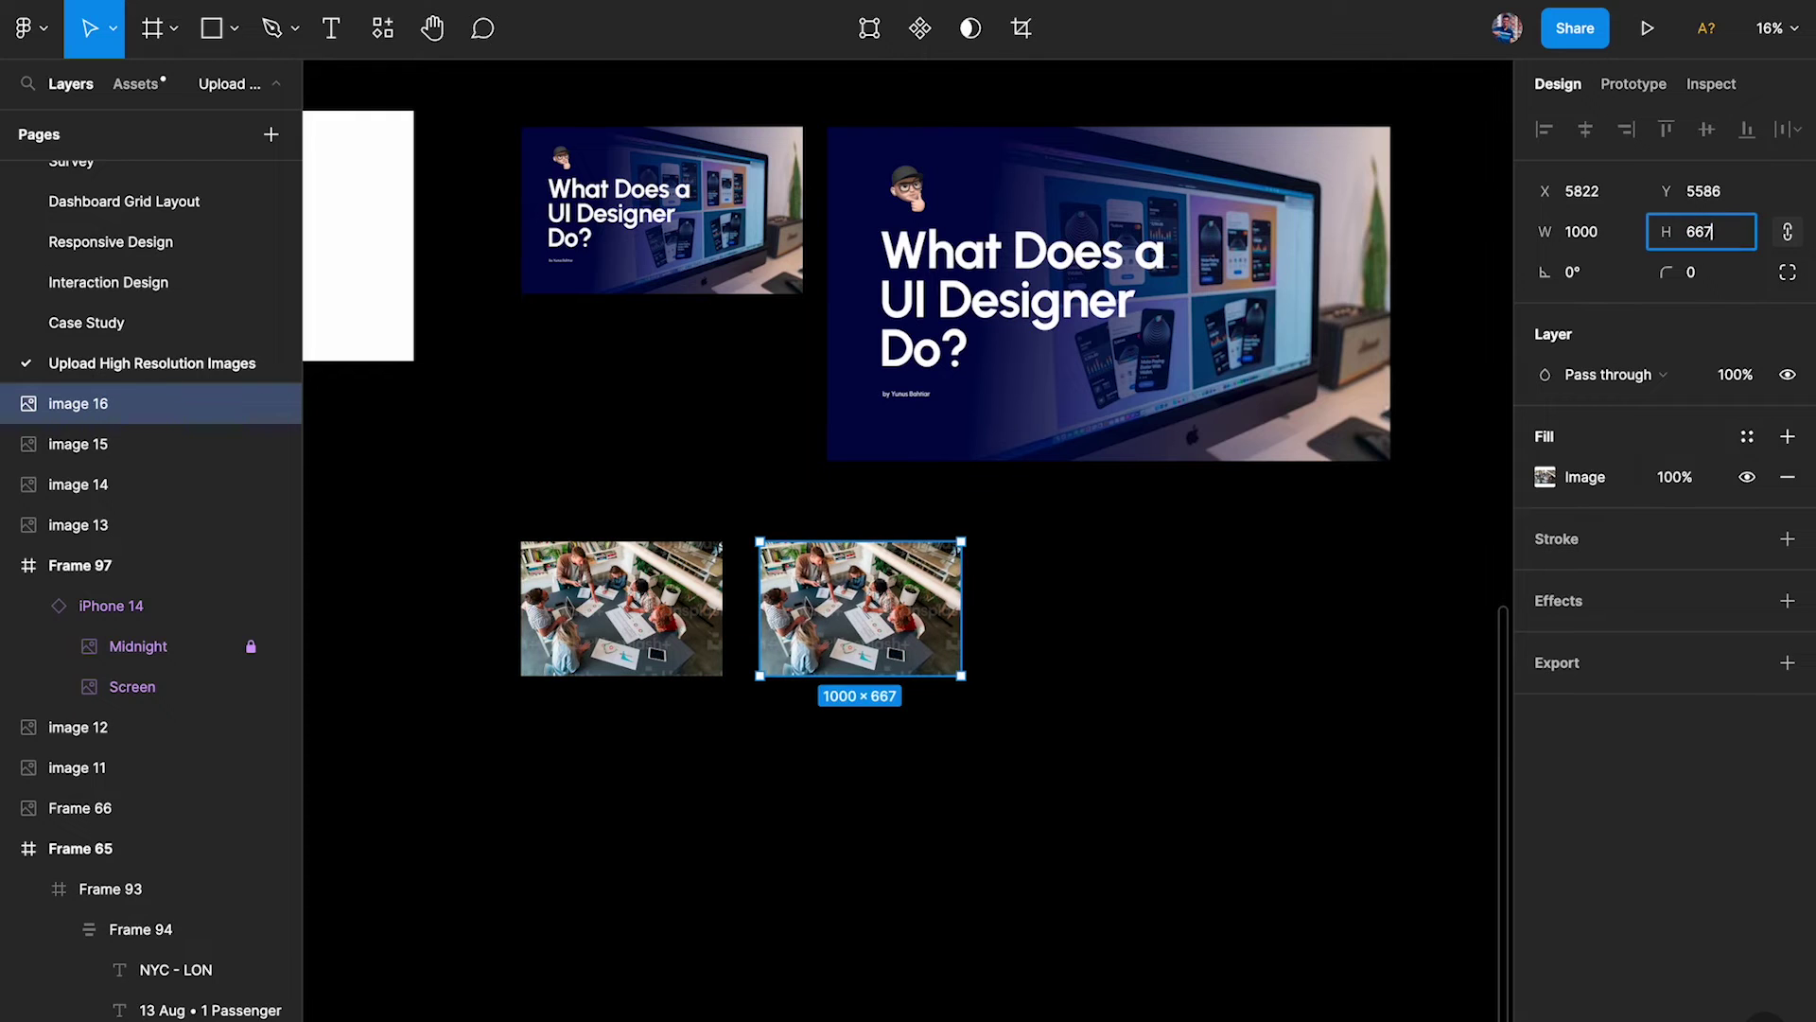
{"action": "type", "text": "*2"}
{"action": "key", "text": "Return"}
{"action": "left_click", "coordinate": [1260, 625]}
{"action": "left_click", "coordinate": [1127, 605]}
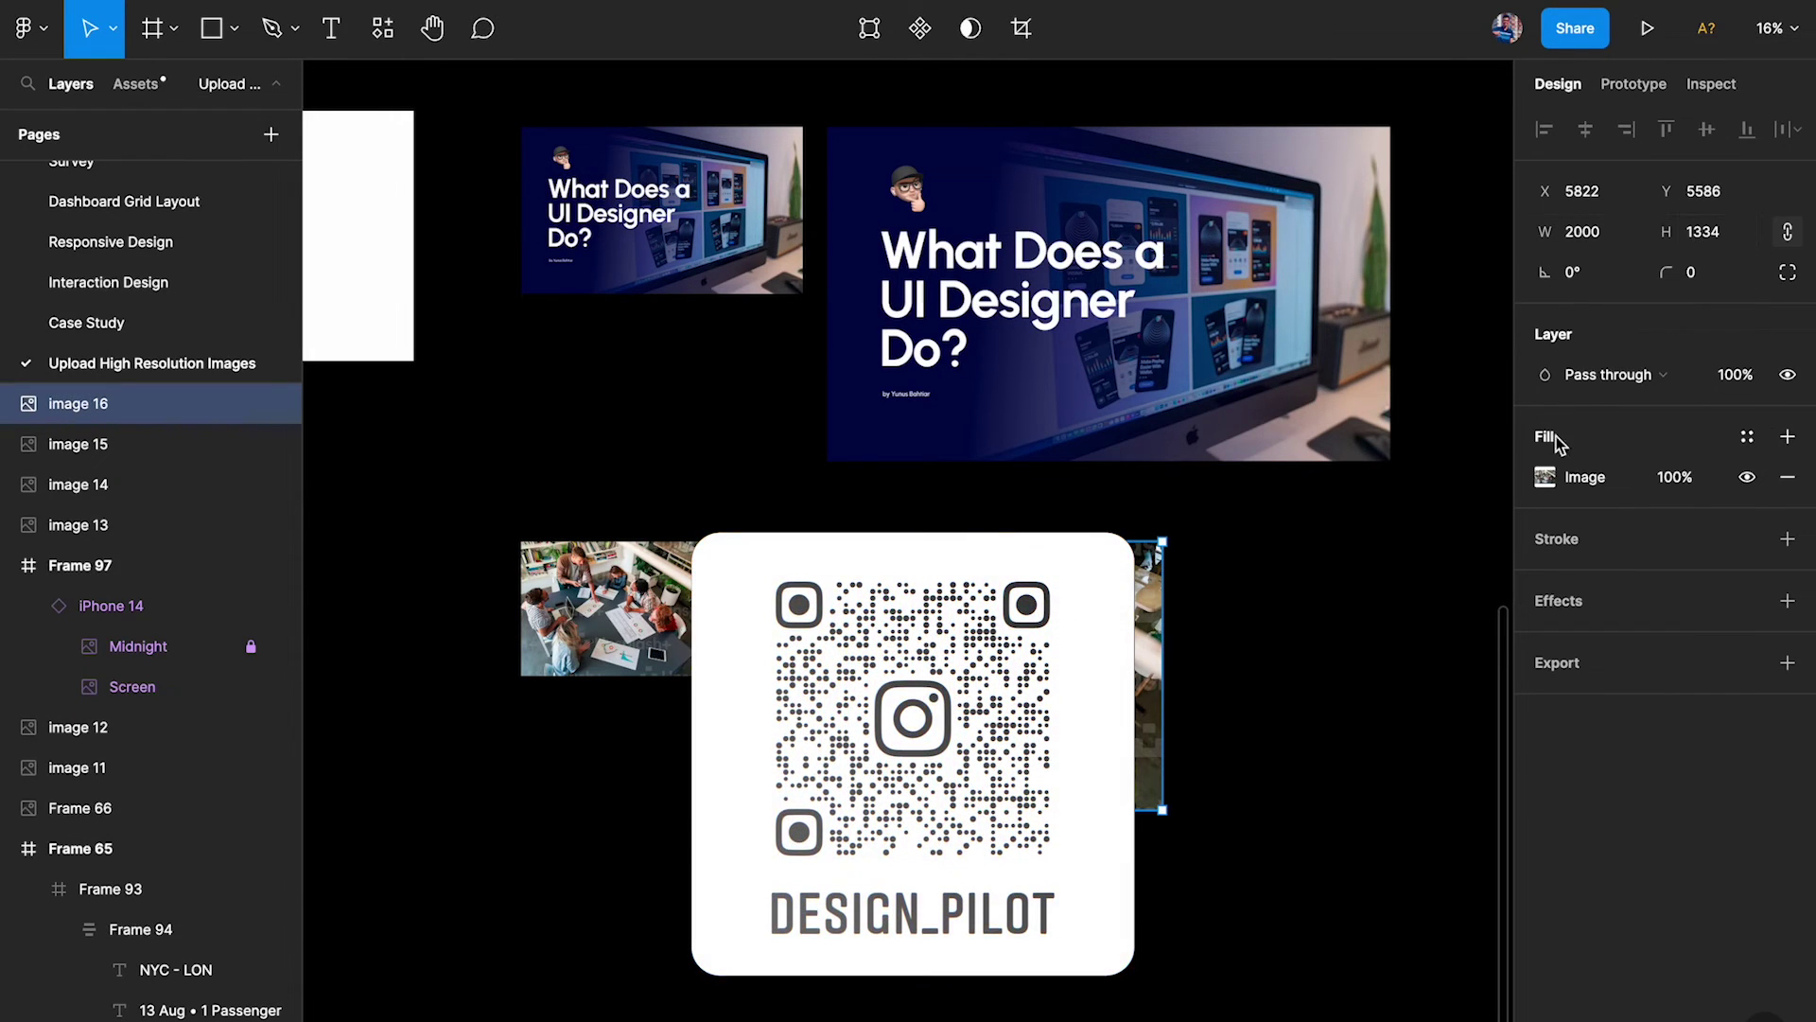
{"action": "left_click", "coordinate": [1427, 607]}
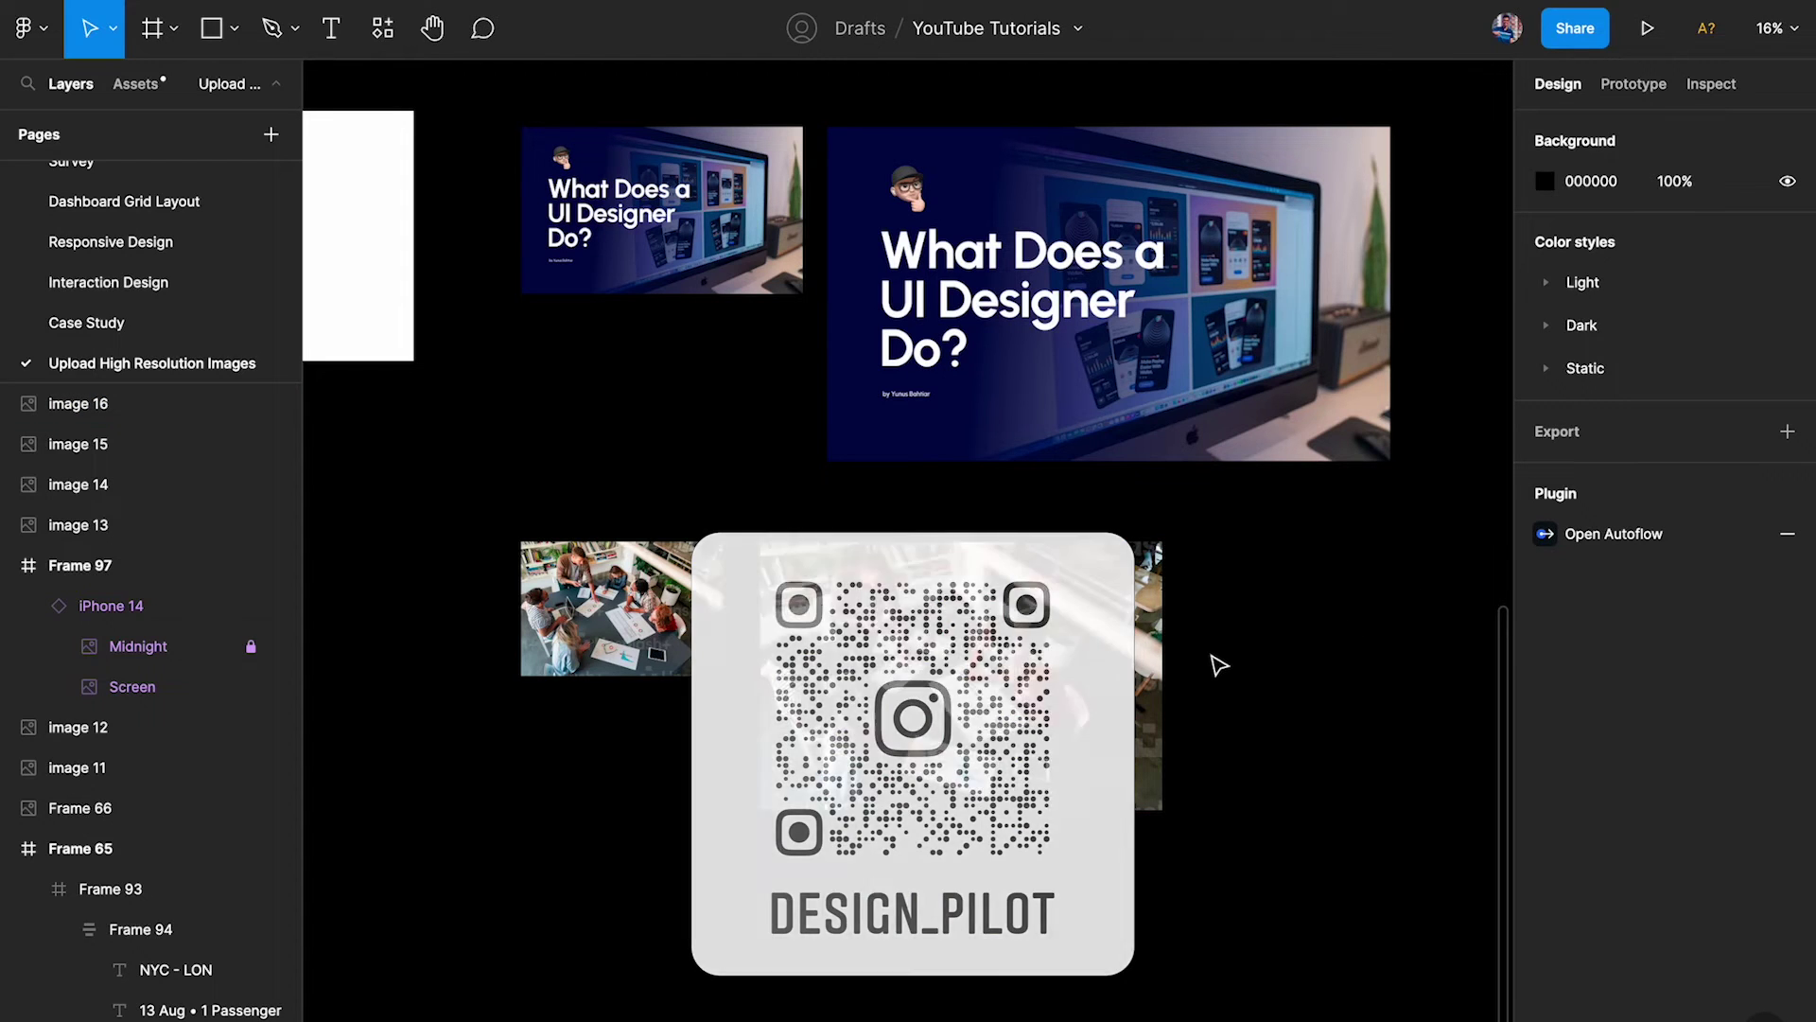
Step: Duplicate the Macbook frame, delete its forest image, and move the empty frame up and right
{"action": "scroll", "coordinate": [1213, 658], "scroll_direction": "down", "scroll_amount": 10}
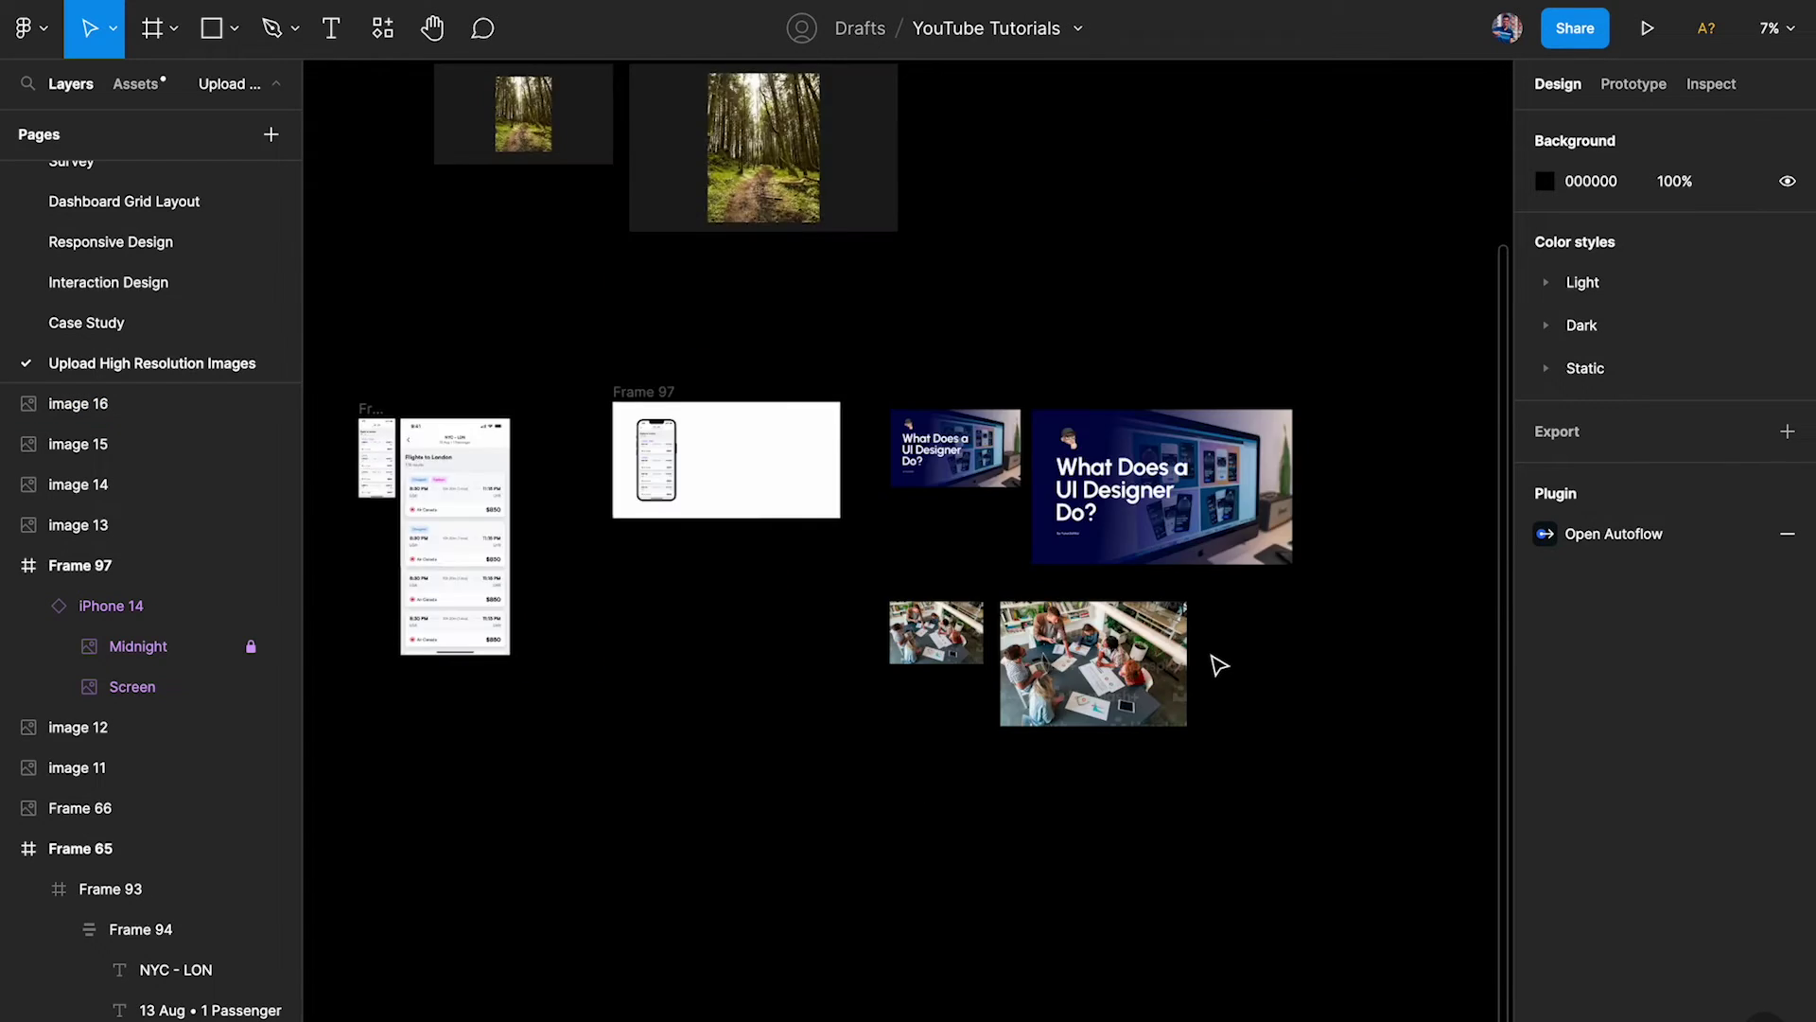
{"action": "scroll", "coordinate": [1213, 657], "scroll_direction": "right", "scroll_amount": 2}
{"action": "left_click_drag", "start_coordinate": [860, 422], "coordinate": [1165, 704]}
{"action": "scroll", "coordinate": [1166, 704], "scroll_direction": "up", "scroll_amount": 10}
{"action": "left_click_drag", "start_coordinate": [1185, 877], "coordinate": [890, 622]}
{"action": "left_click", "coordinate": [1088, 628]}
{"action": "key", "text": "Delete"}
{"action": "left_click", "coordinate": [1079, 616]}
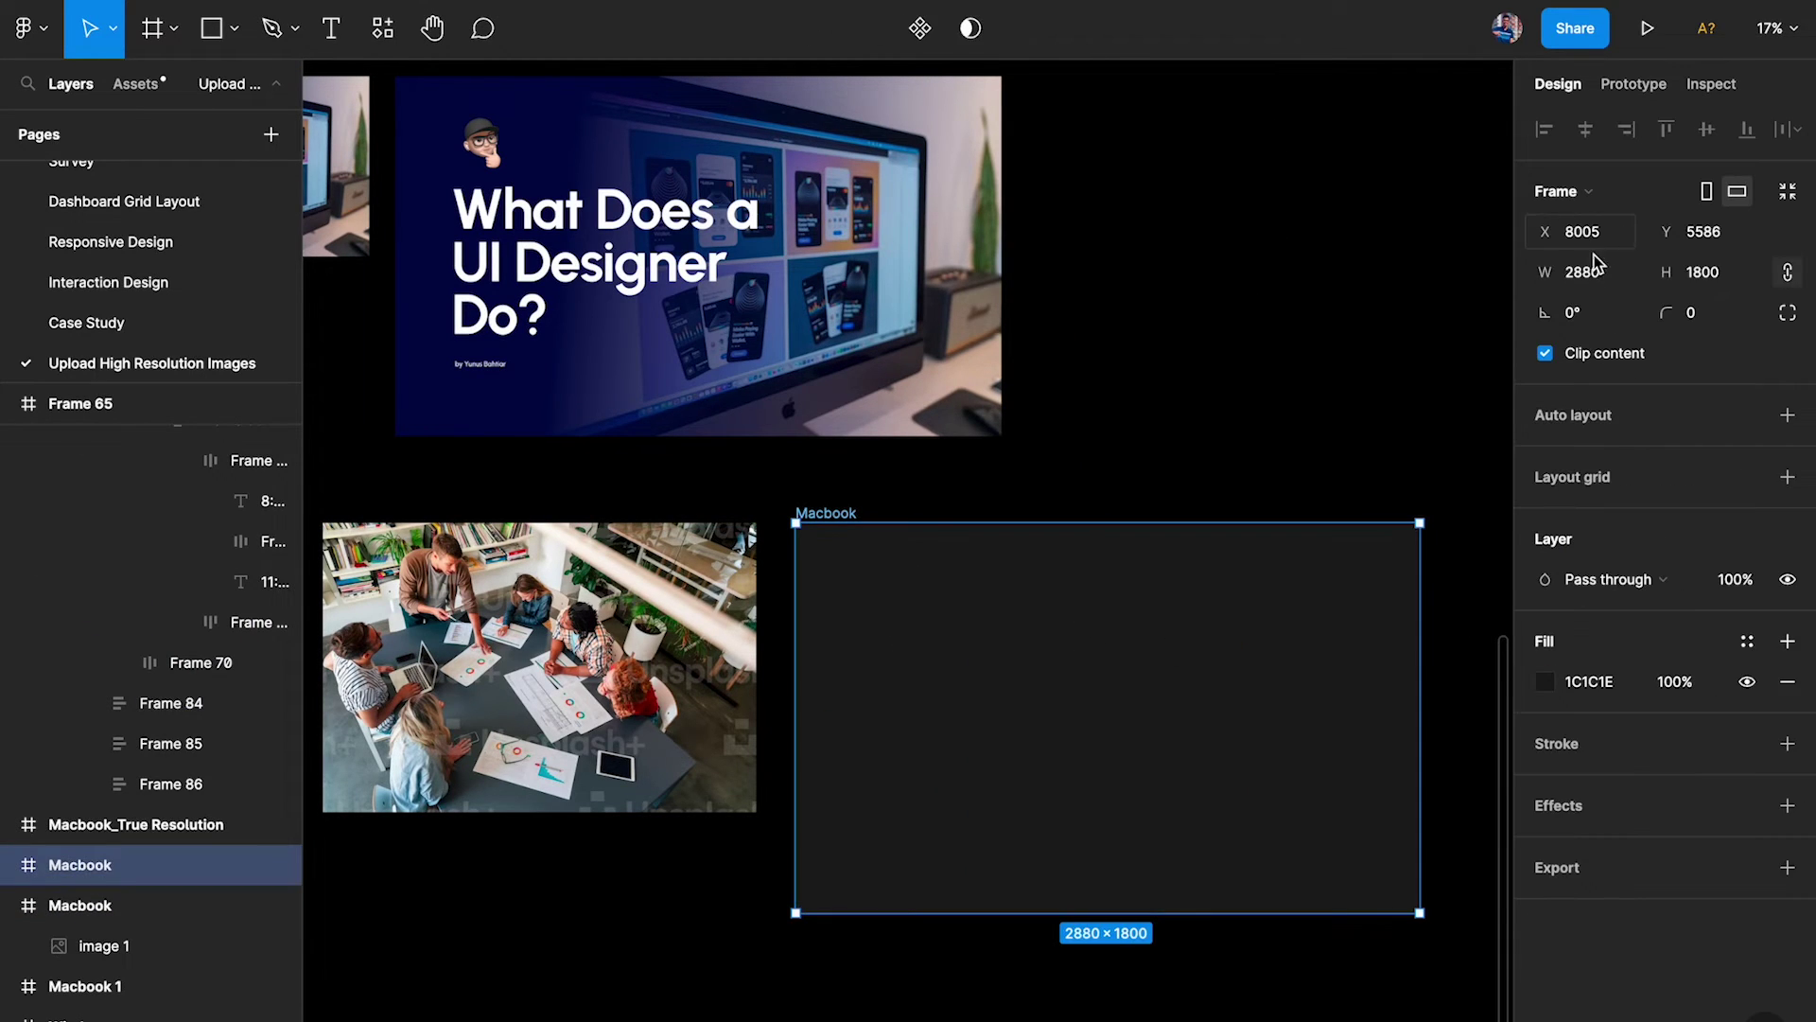
{"action": "scroll", "coordinate": [1050, 678], "scroll_direction": "down", "scroll_amount": 3}
{"action": "left_click_drag", "start_coordinate": [1050, 678], "coordinate": [1218, 382]}
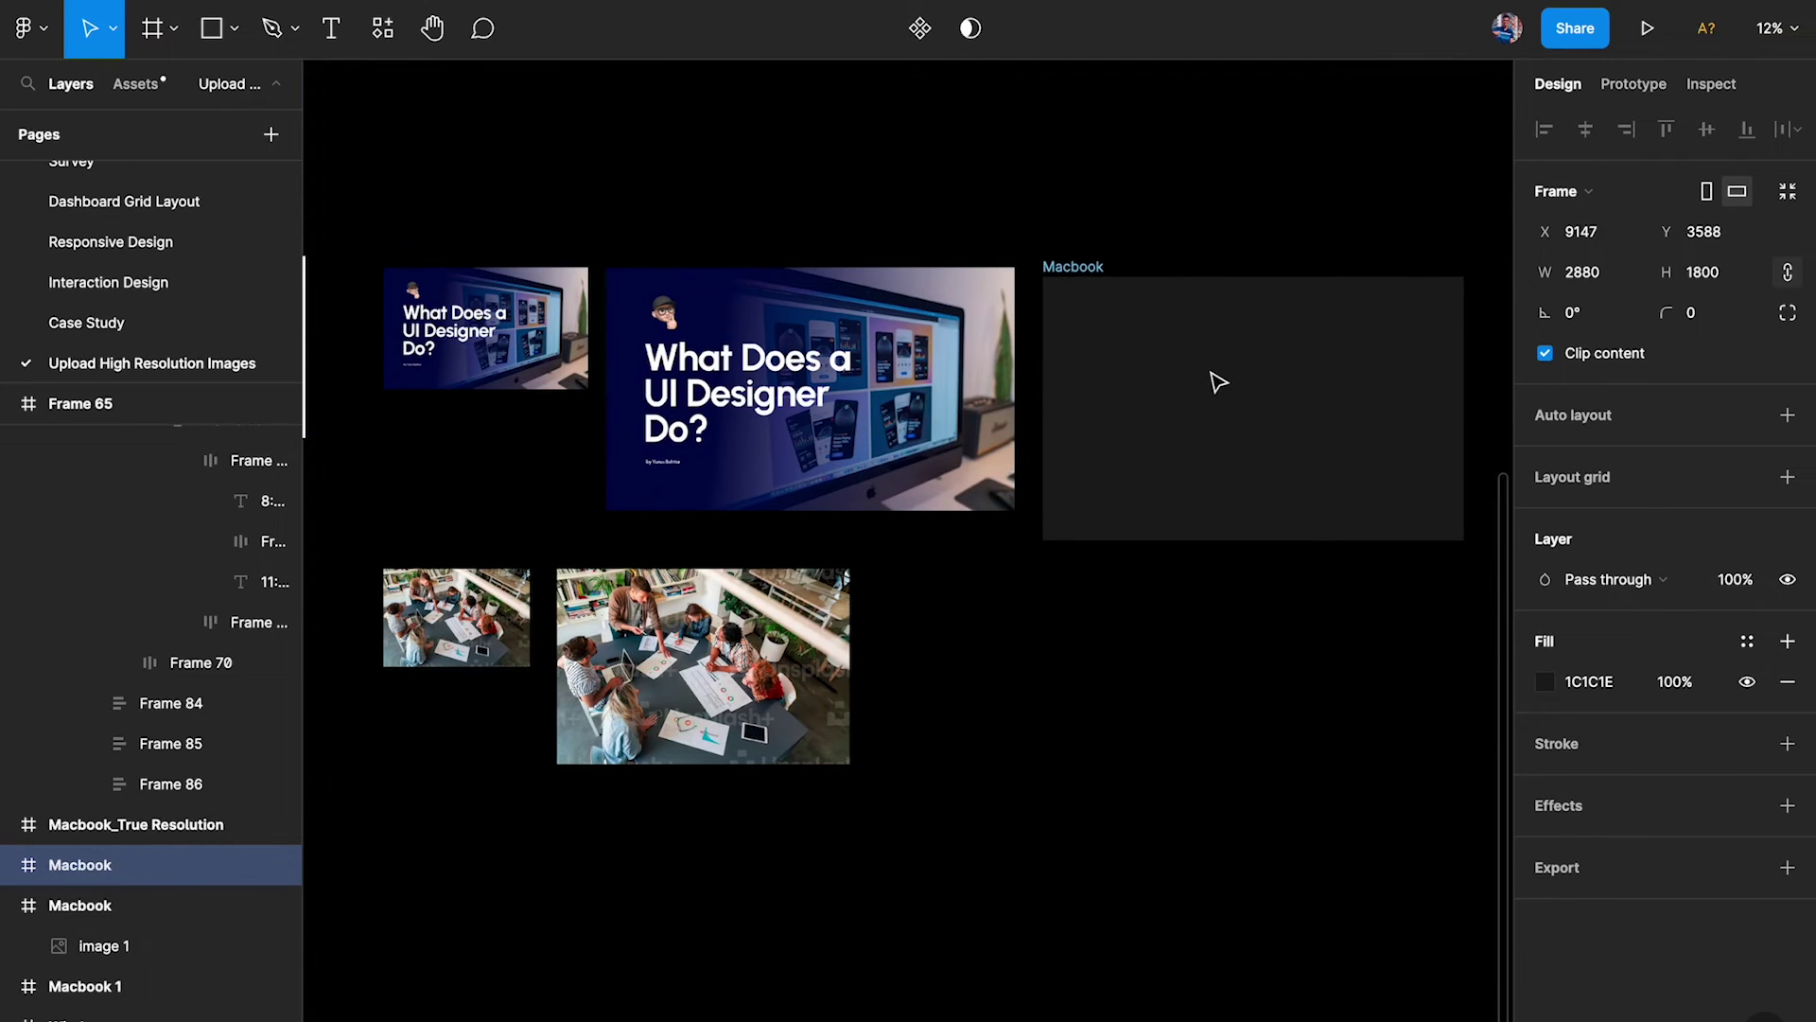
Step: Move the 2800×1660 title image into the Macbook frame and centre it horizontally
{"action": "left_click", "coordinate": [827, 393]}
{"action": "left_click_drag", "start_coordinate": [778, 369], "coordinate": [1233, 378]}
{"action": "scroll", "coordinate": [1226, 379], "scroll_direction": "right", "scroll_amount": 4}
{"action": "left_click", "coordinate": [1585, 129]}
{"action": "scroll", "coordinate": [893, 437], "scroll_direction": "up", "scroll_amount": 3}
{"action": "left_click", "coordinate": [1305, 280]}
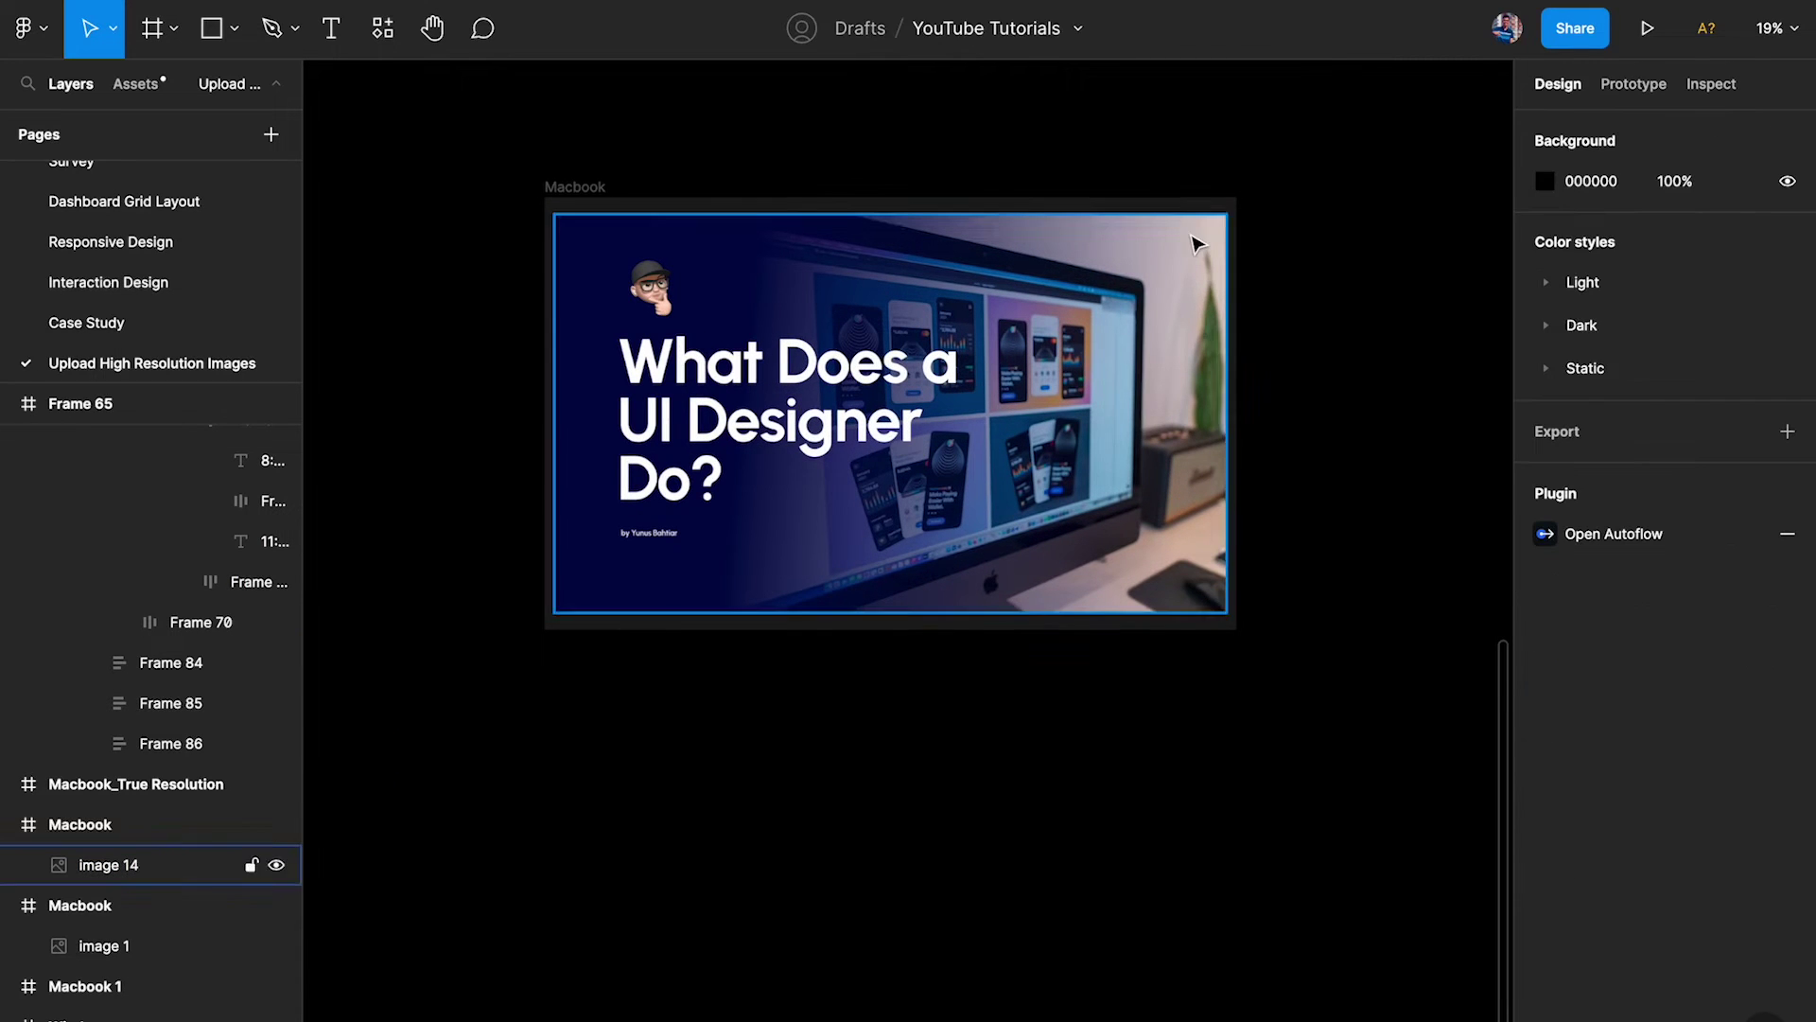
{"action": "scroll", "coordinate": [385, 264], "scroll_direction": "up", "scroll_amount": 2}
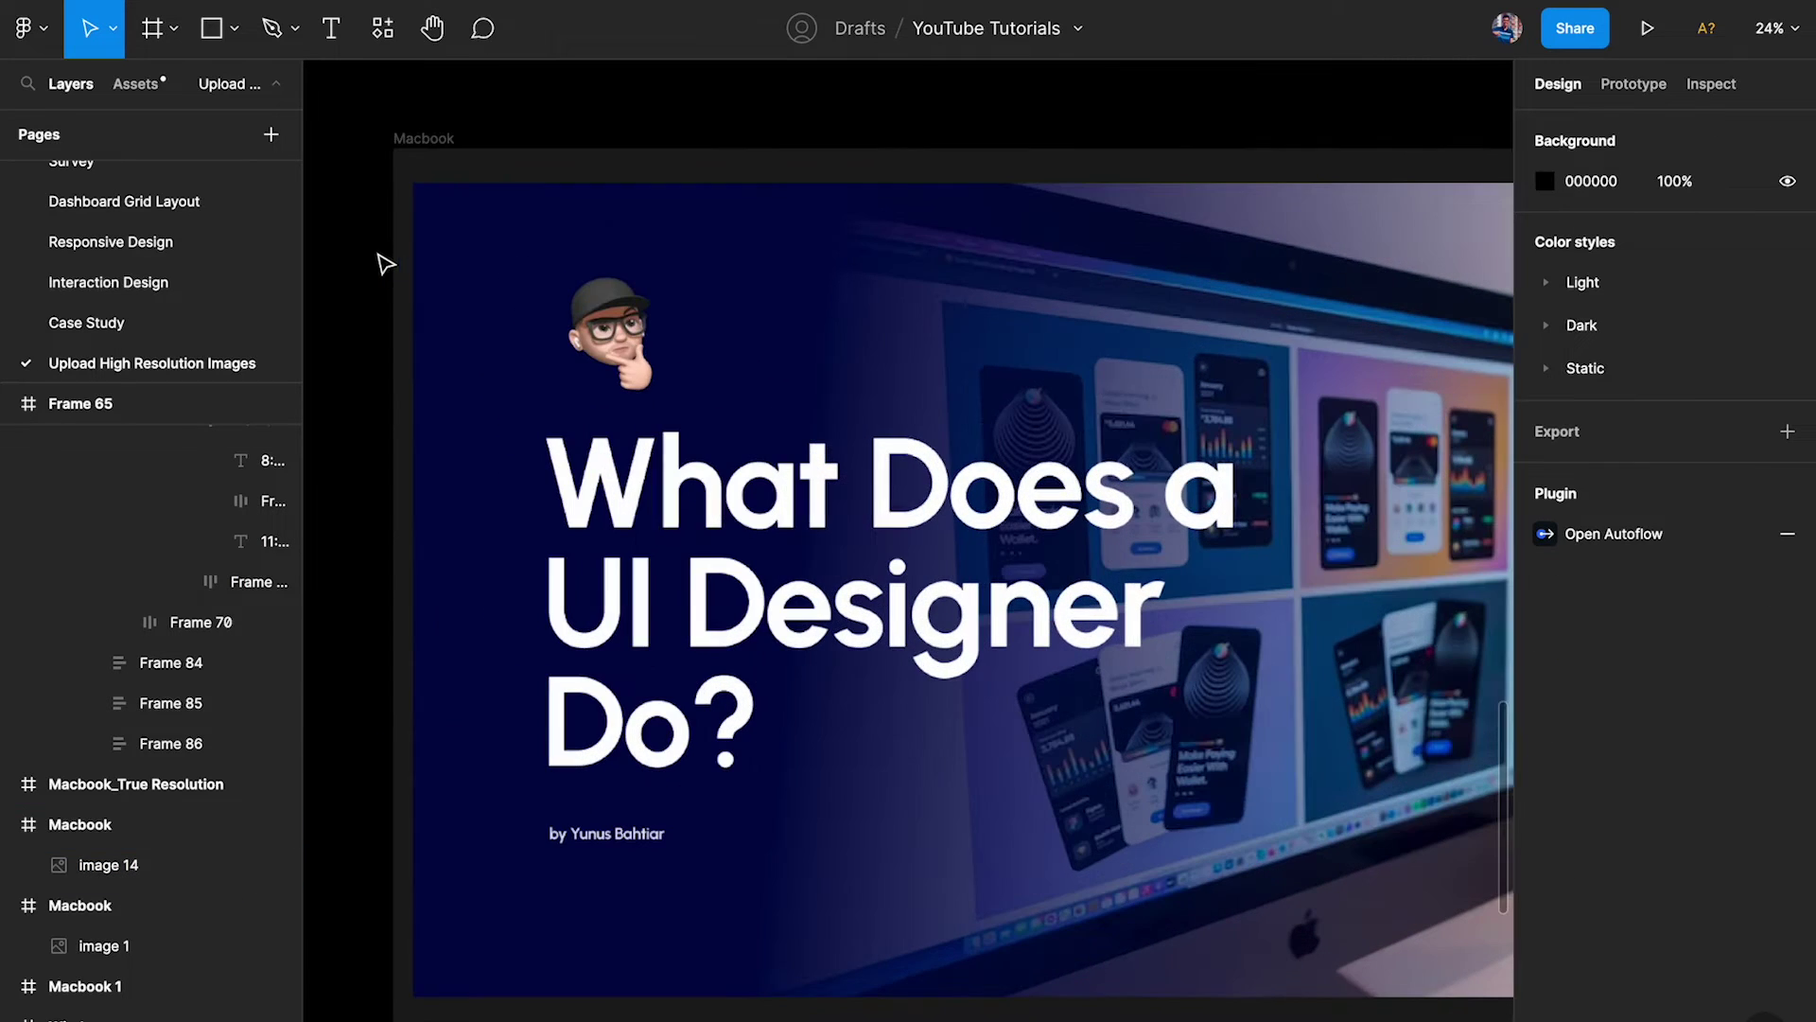
{"action": "scroll", "coordinate": [403, 214], "scroll_direction": "down", "scroll_amount": 2}
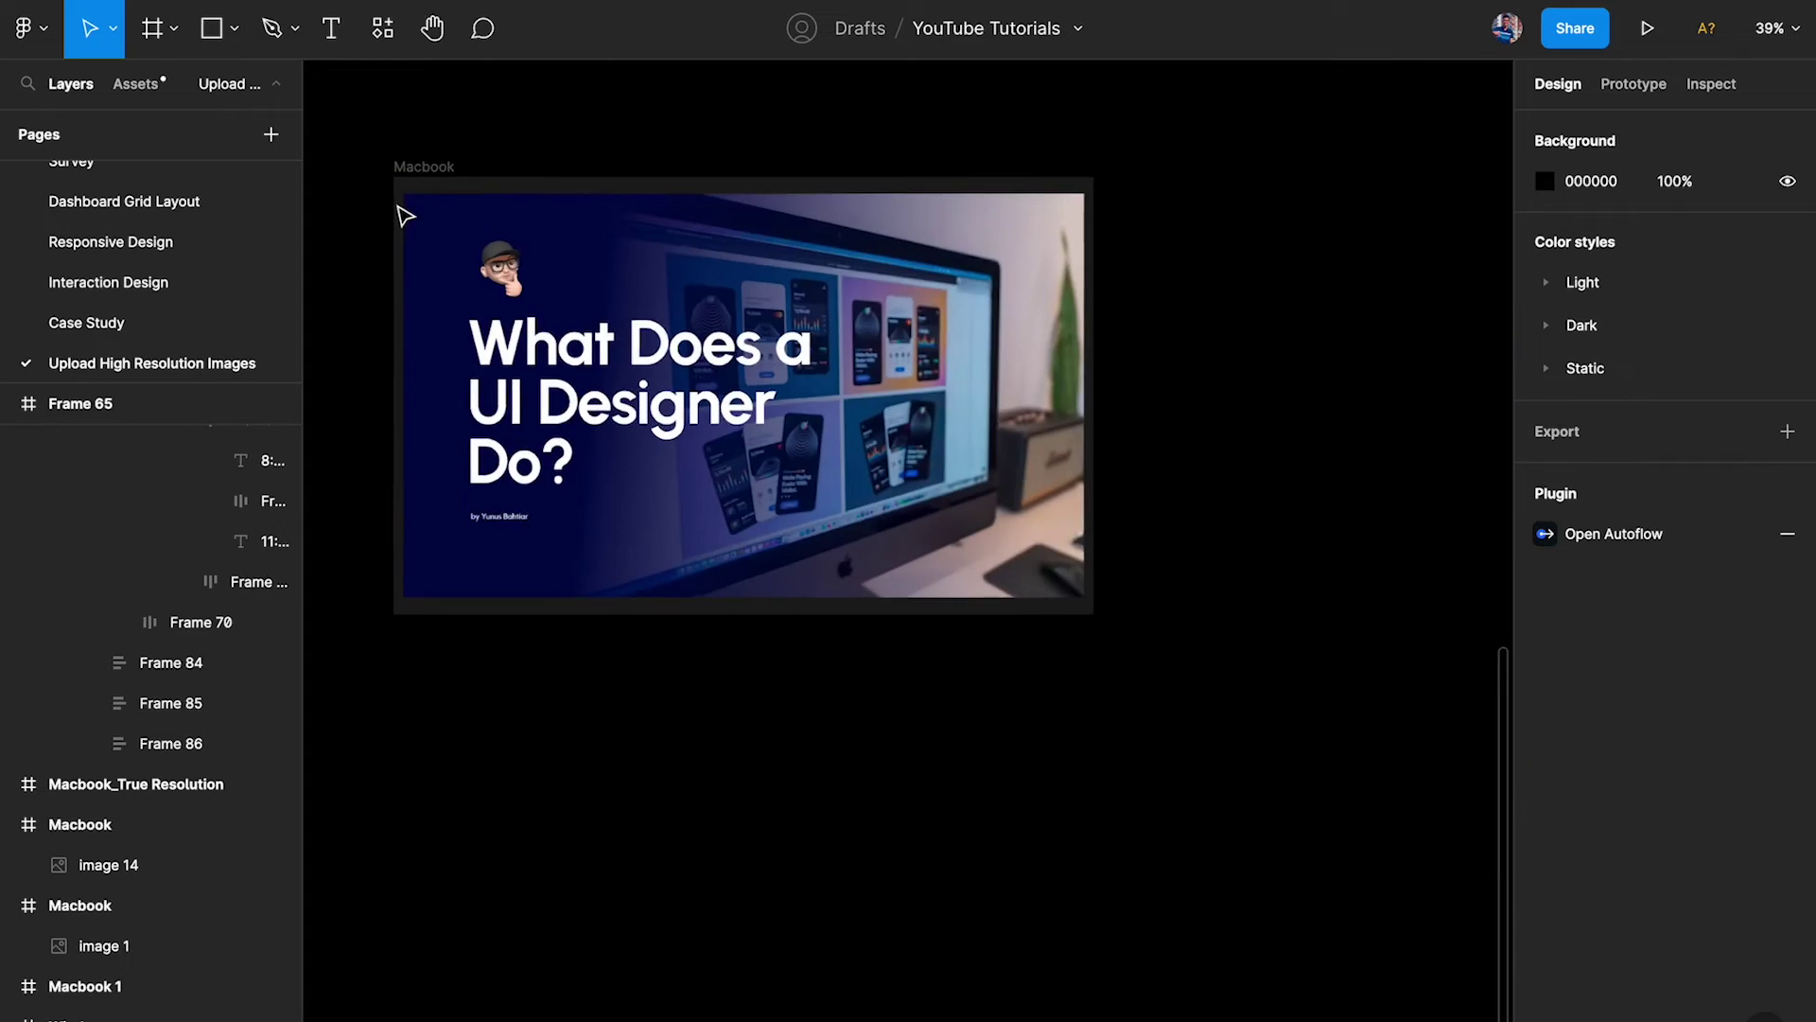
{"action": "scroll", "coordinate": [405, 216], "scroll_direction": "down", "scroll_amount": 3}
{"action": "scroll", "coordinate": [401, 214], "scroll_direction": "left", "scroll_amount": 5}
{"action": "scroll", "coordinate": [579, 418], "scroll_direction": "left", "scroll_amount": 2}
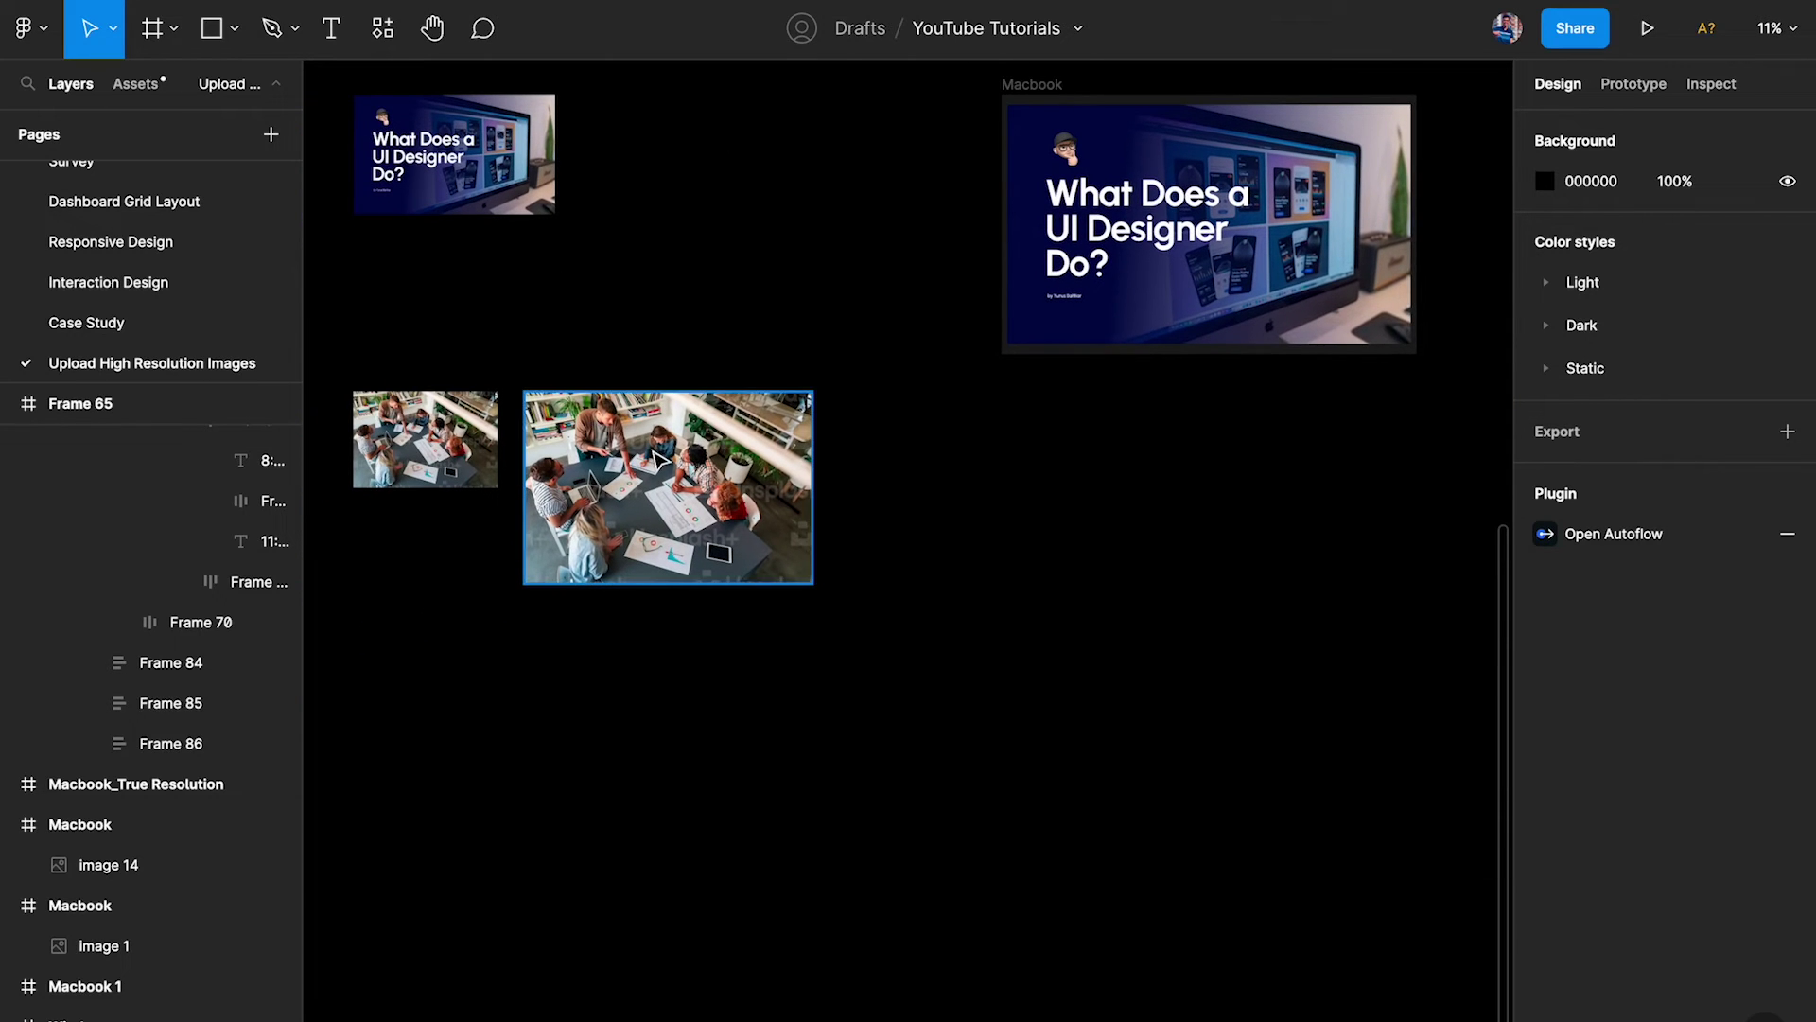
Step: Duplicate the Macbook frame, swap its title image for the 2000×1334 meeting photo, and check edge distances
{"action": "left_click_drag", "start_coordinate": [1031, 85], "coordinate": [905, 433], "text": "alt"}
{"action": "double_click", "coordinate": [1026, 494]}
{"action": "key", "text": "BackSpace"}
{"action": "left_click_drag", "start_coordinate": [799, 505], "coordinate": [1139, 544]}
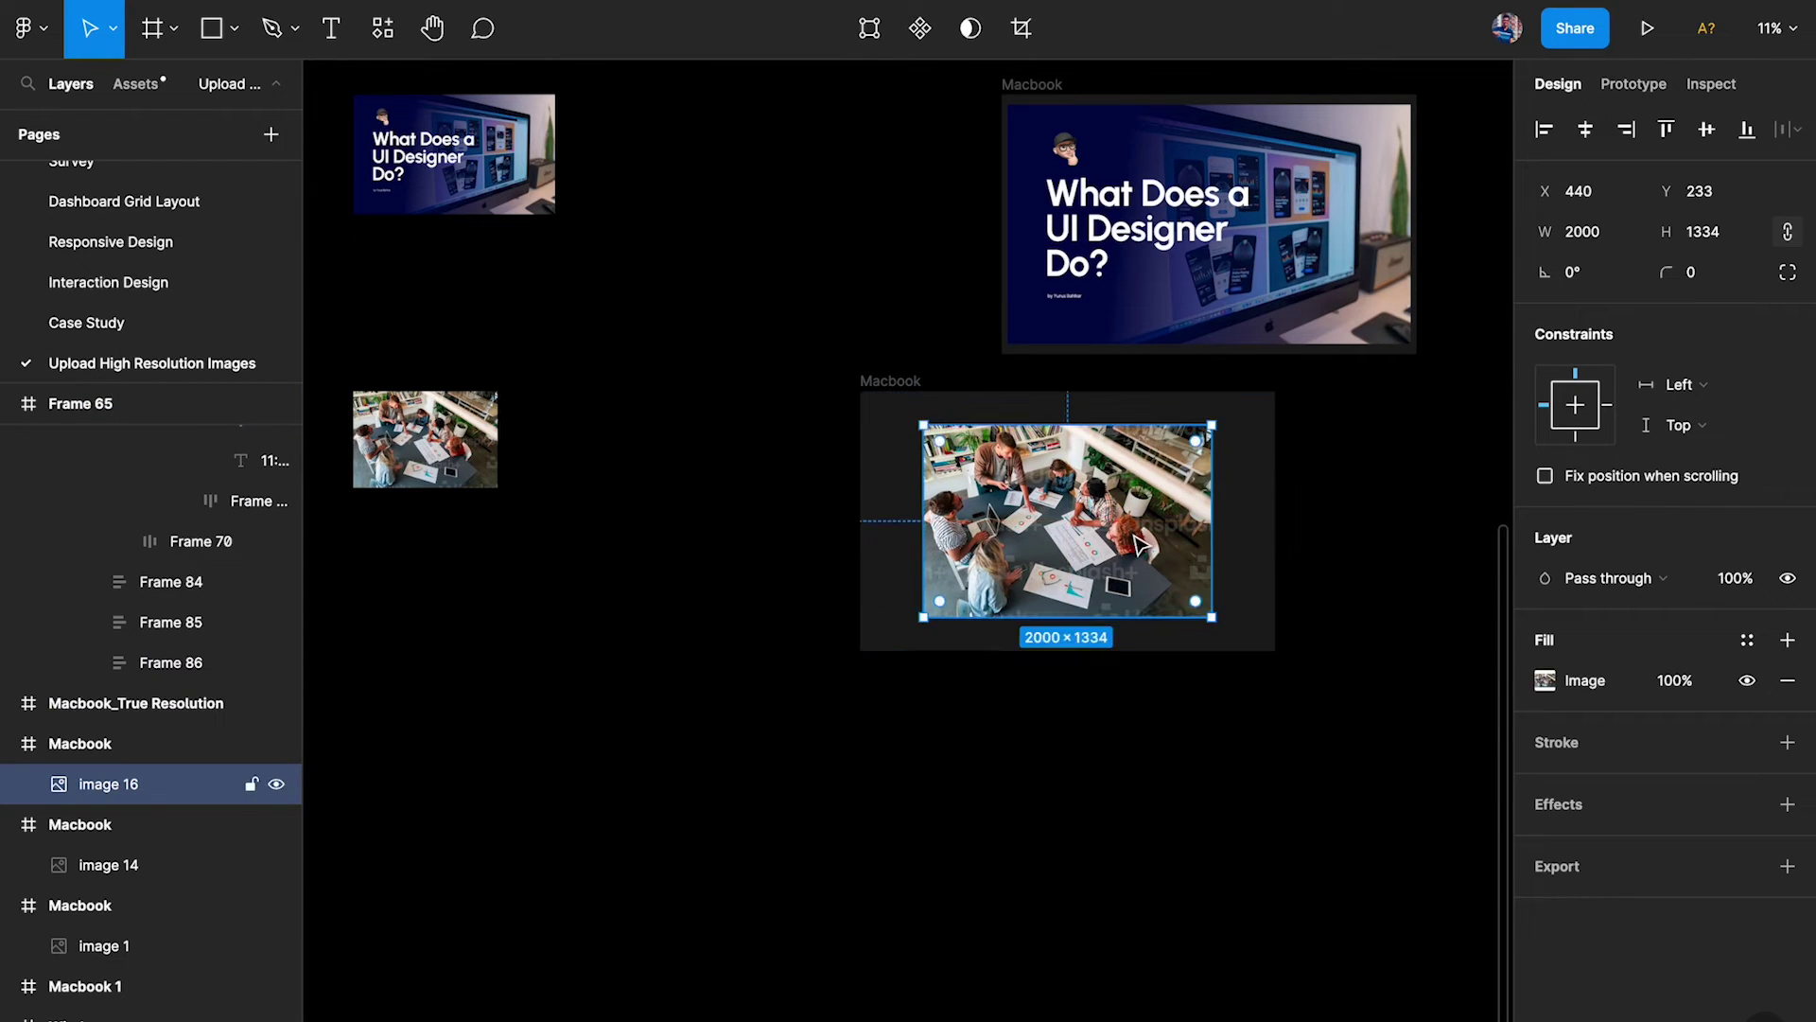
{"action": "scroll", "coordinate": [1140, 544], "scroll_direction": "up", "scroll_amount": 5}
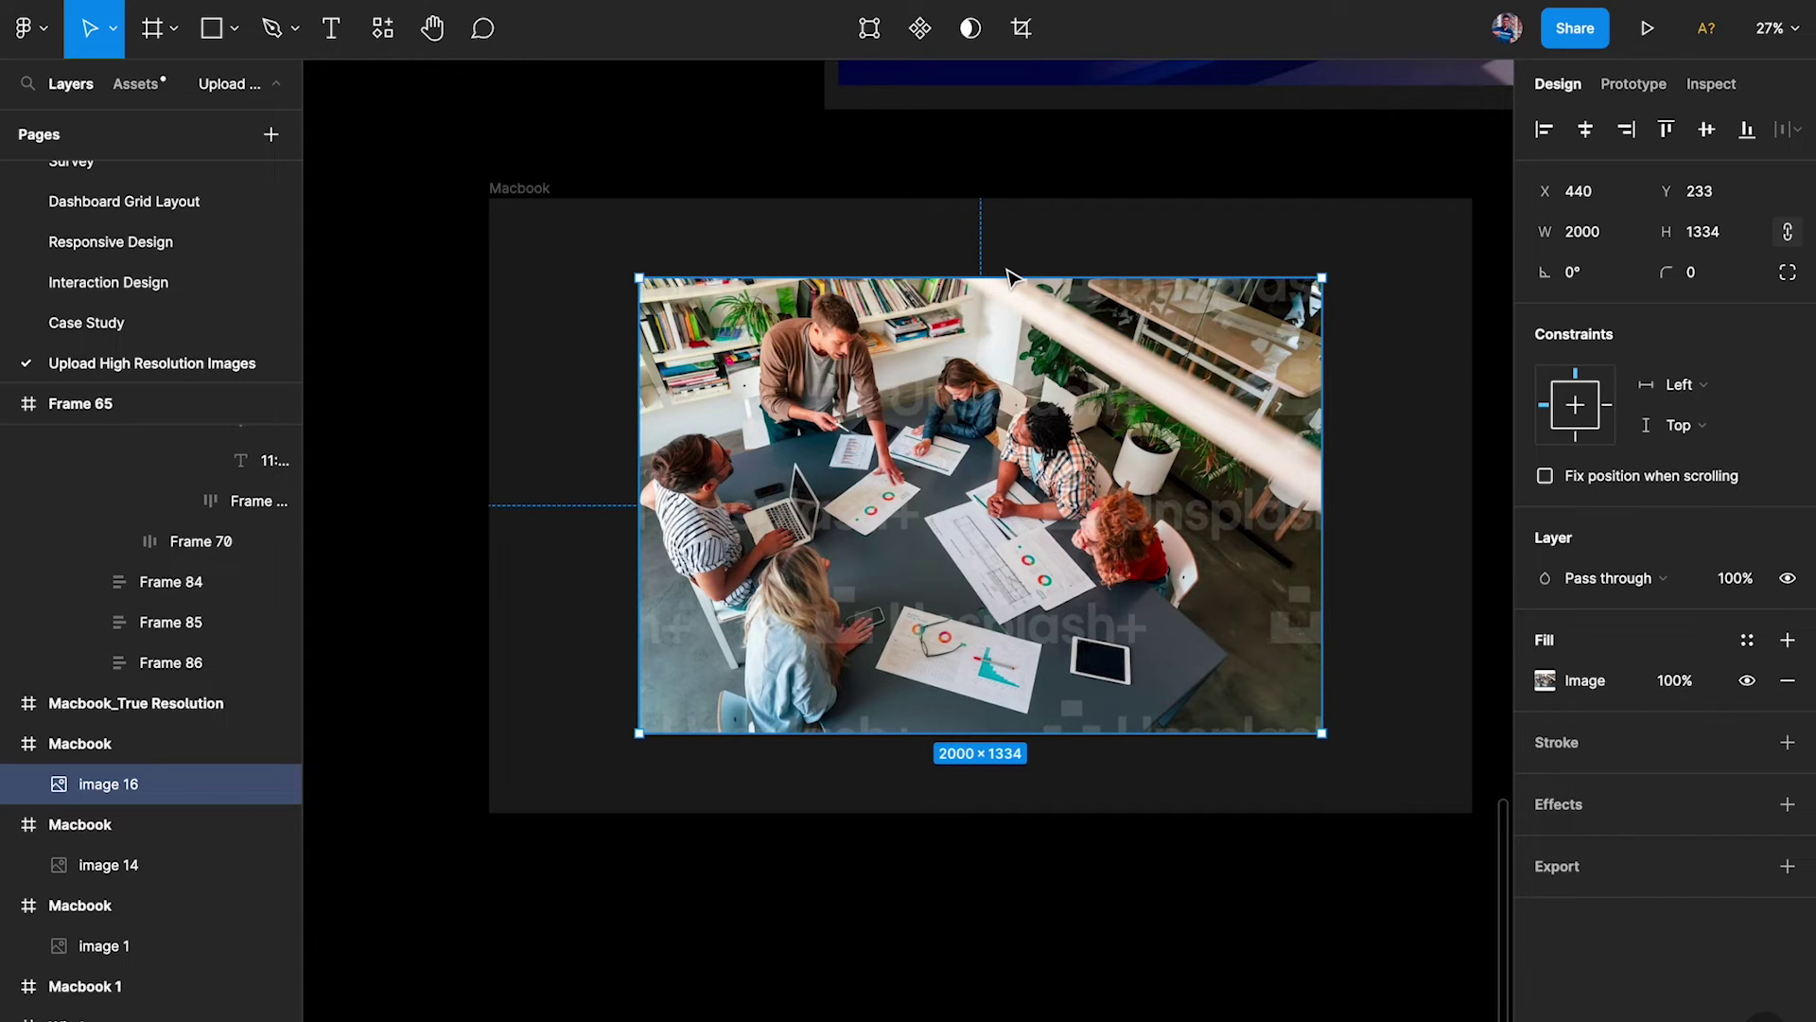
{"action": "key", "text": "alt"}
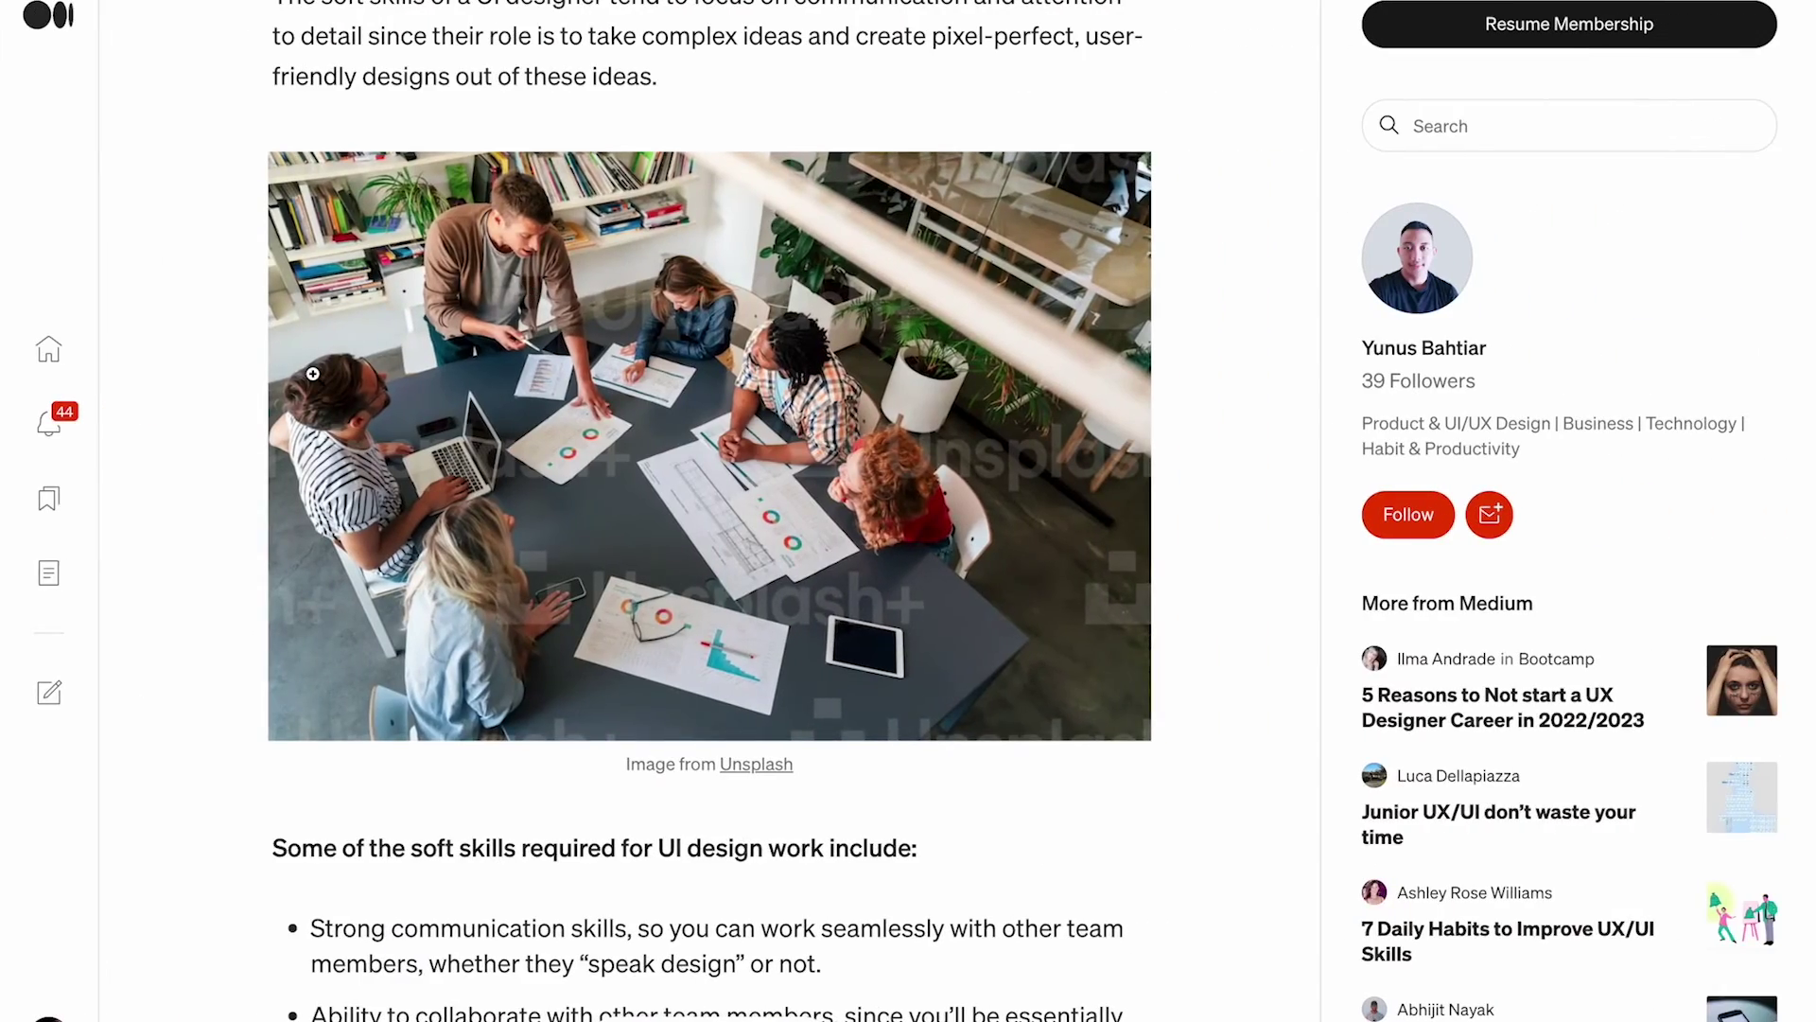
Step: Screenshot the enlarged meeting photo with Cmd+Shift+5 and paste it into Figma as image 17
{"action": "left_click", "coordinate": [479, 376]}
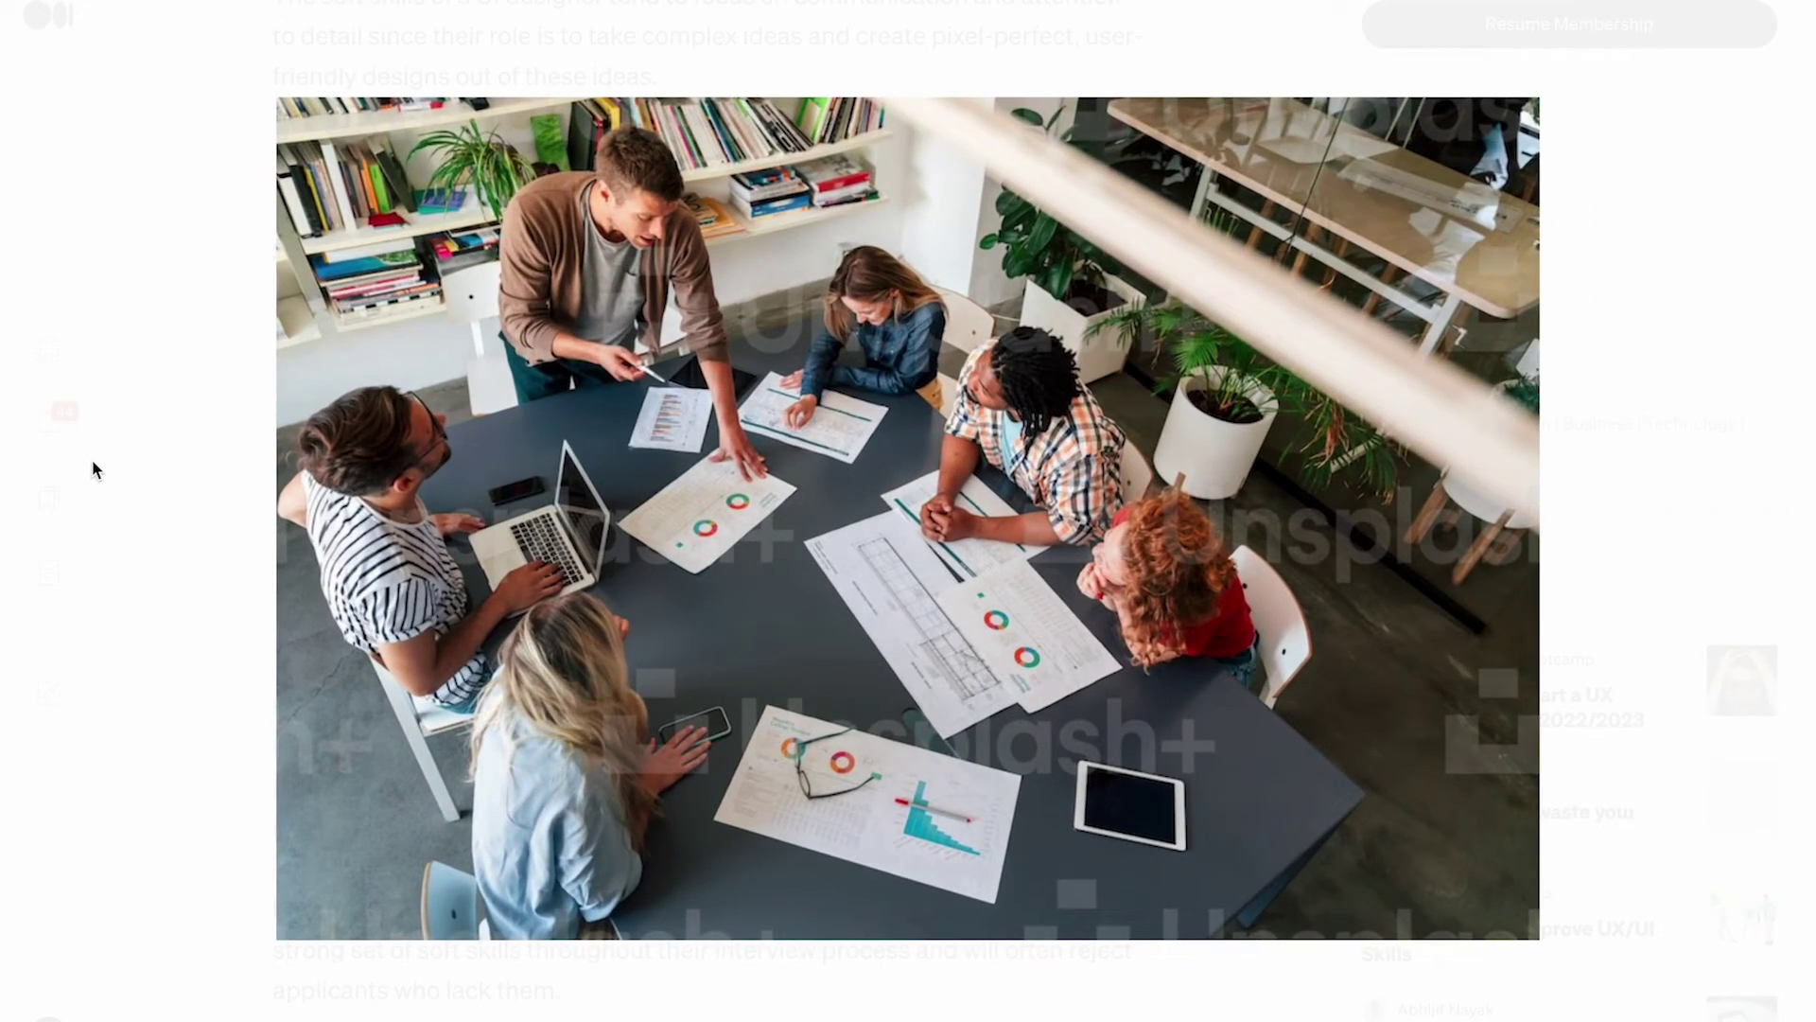
{"action": "key", "text": "super+shift+5"}
{"action": "left_click_drag", "start_coordinate": [905, 743], "coordinate": [3, 7]}
{"action": "left_click", "coordinate": [984, 776]}
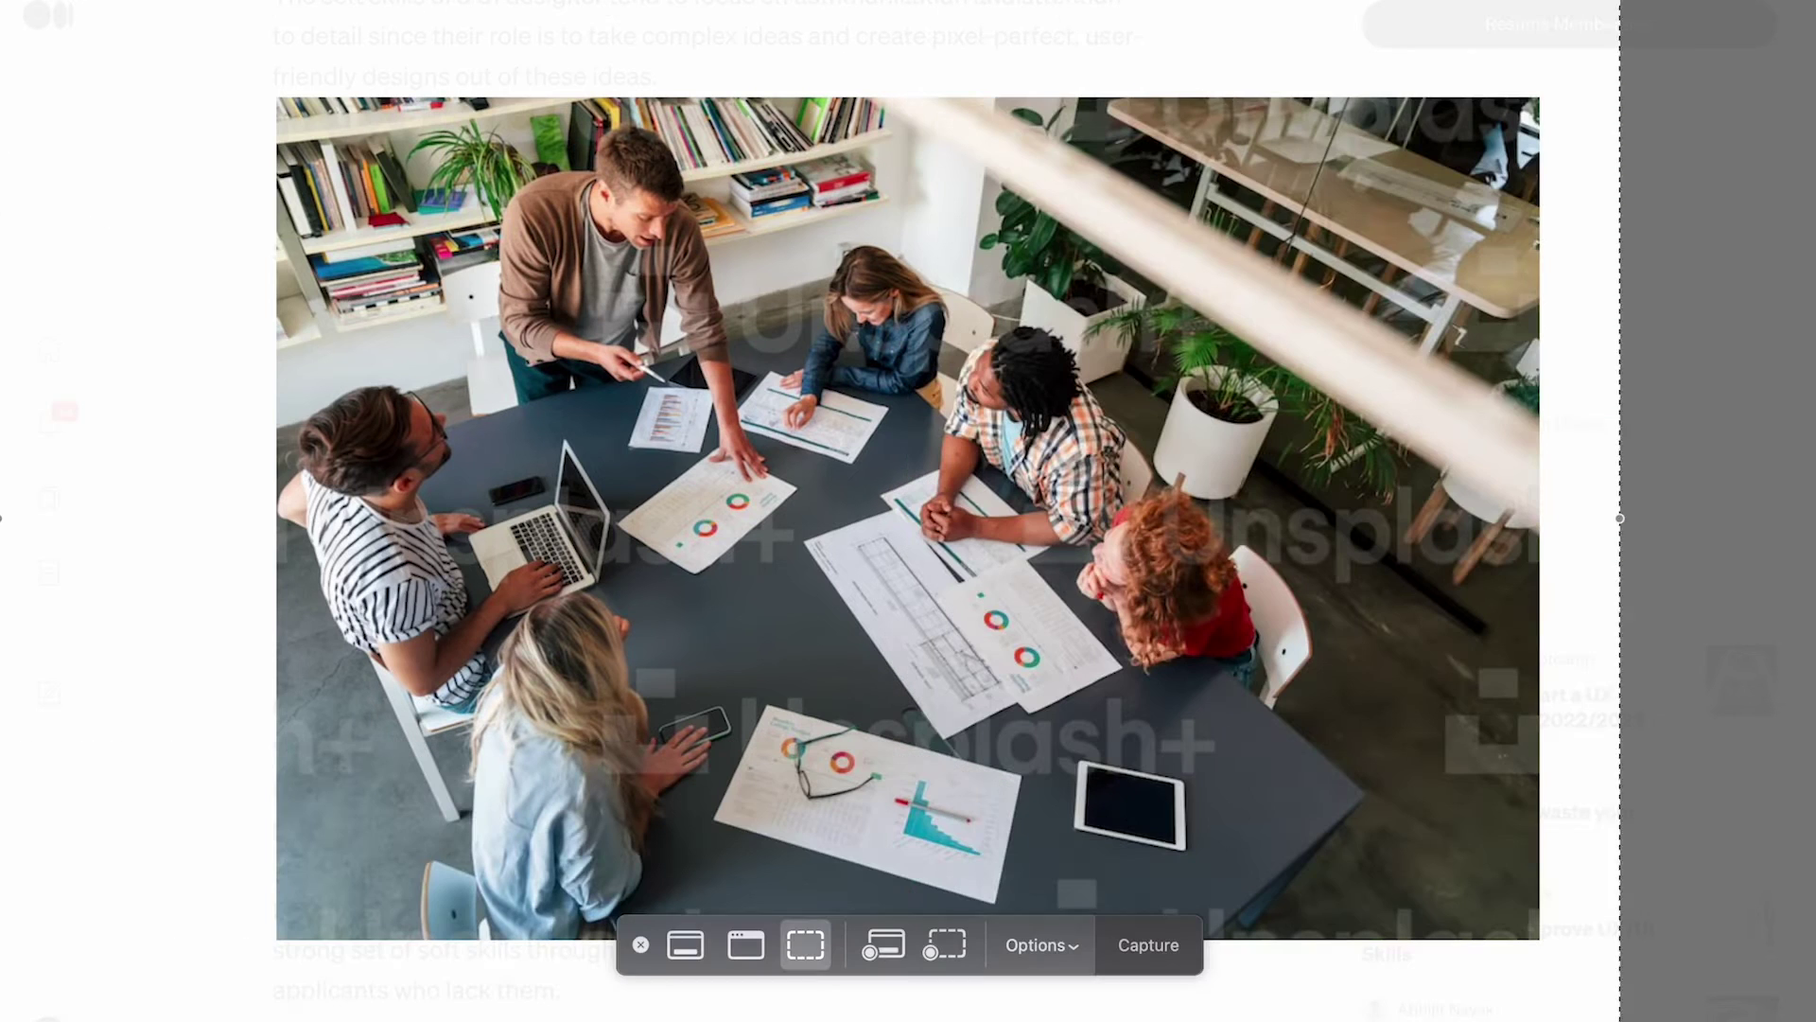
{"action": "key", "text": "Escape"}
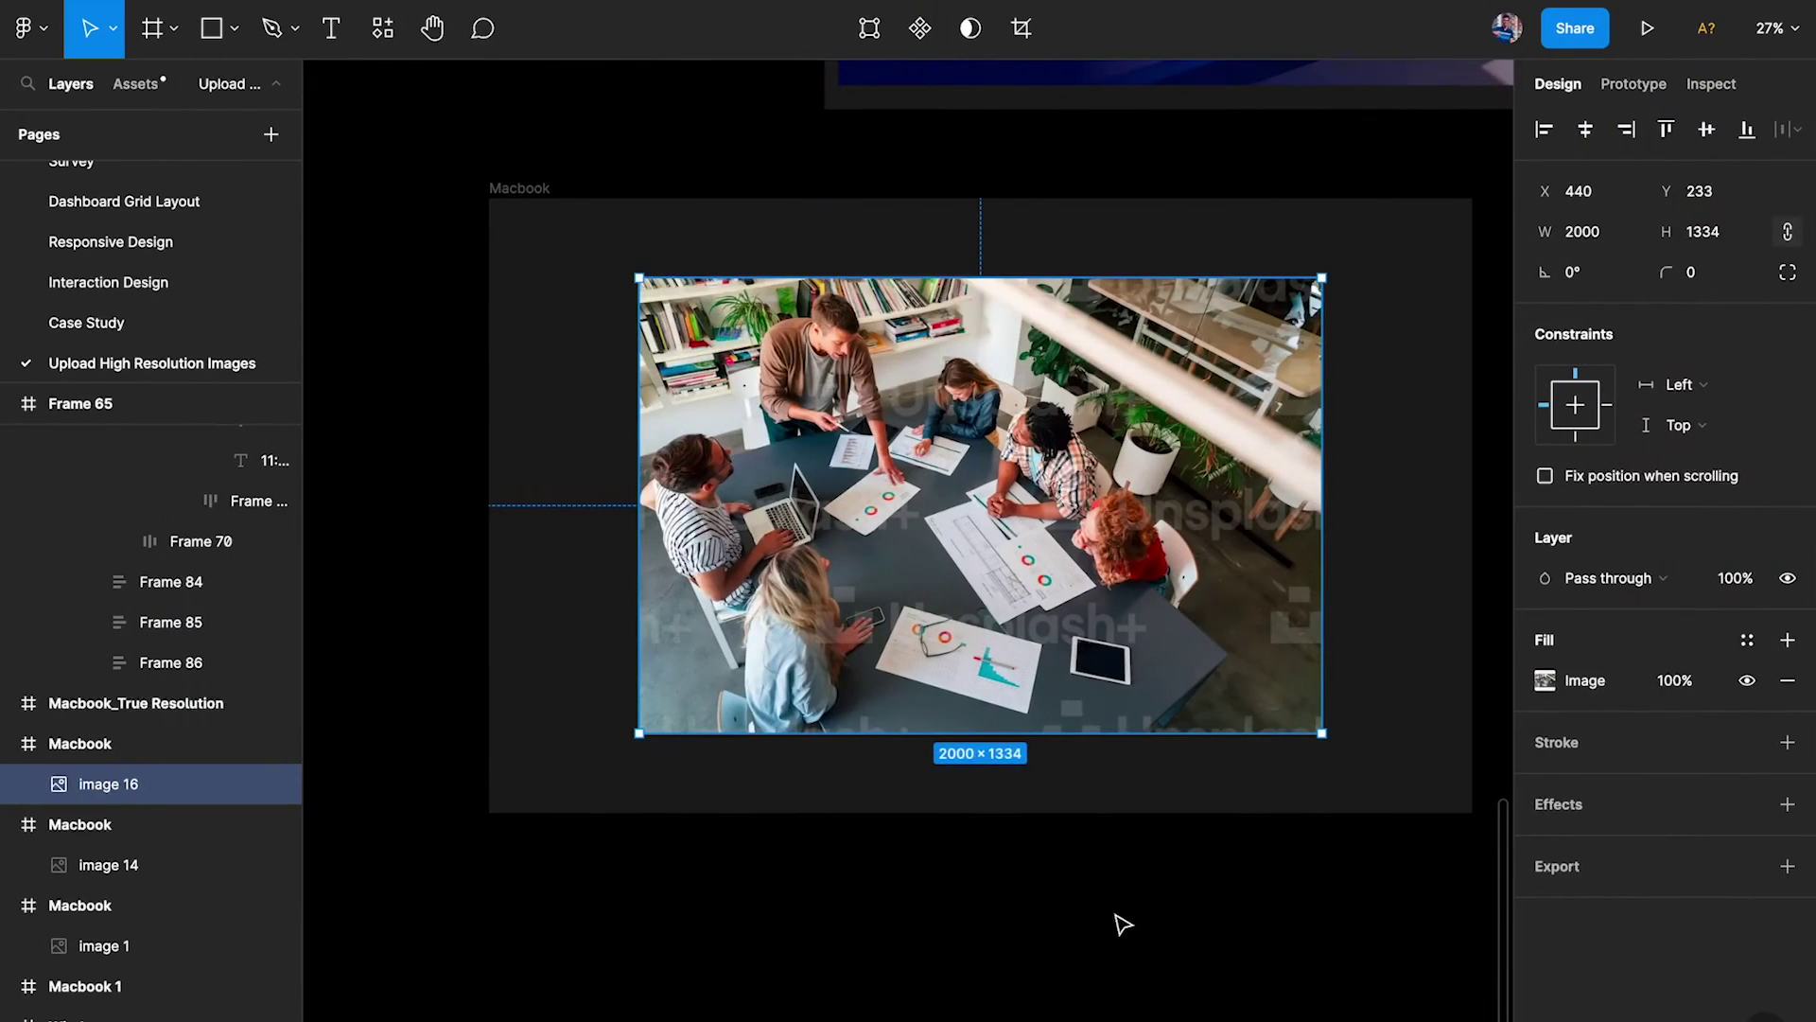
{"action": "key", "text": "Escape"}
{"action": "scroll", "coordinate": [1106, 936], "scroll_direction": "down", "scroll_amount": 5}
{"action": "key", "text": "super+v"}
Step: Double the pasted screenshot's width with *2, enlarging it to 2880×1800
{"action": "left_click_drag", "start_coordinate": [866, 643], "coordinate": [893, 711]}
{"action": "left_click", "coordinate": [1598, 231]}
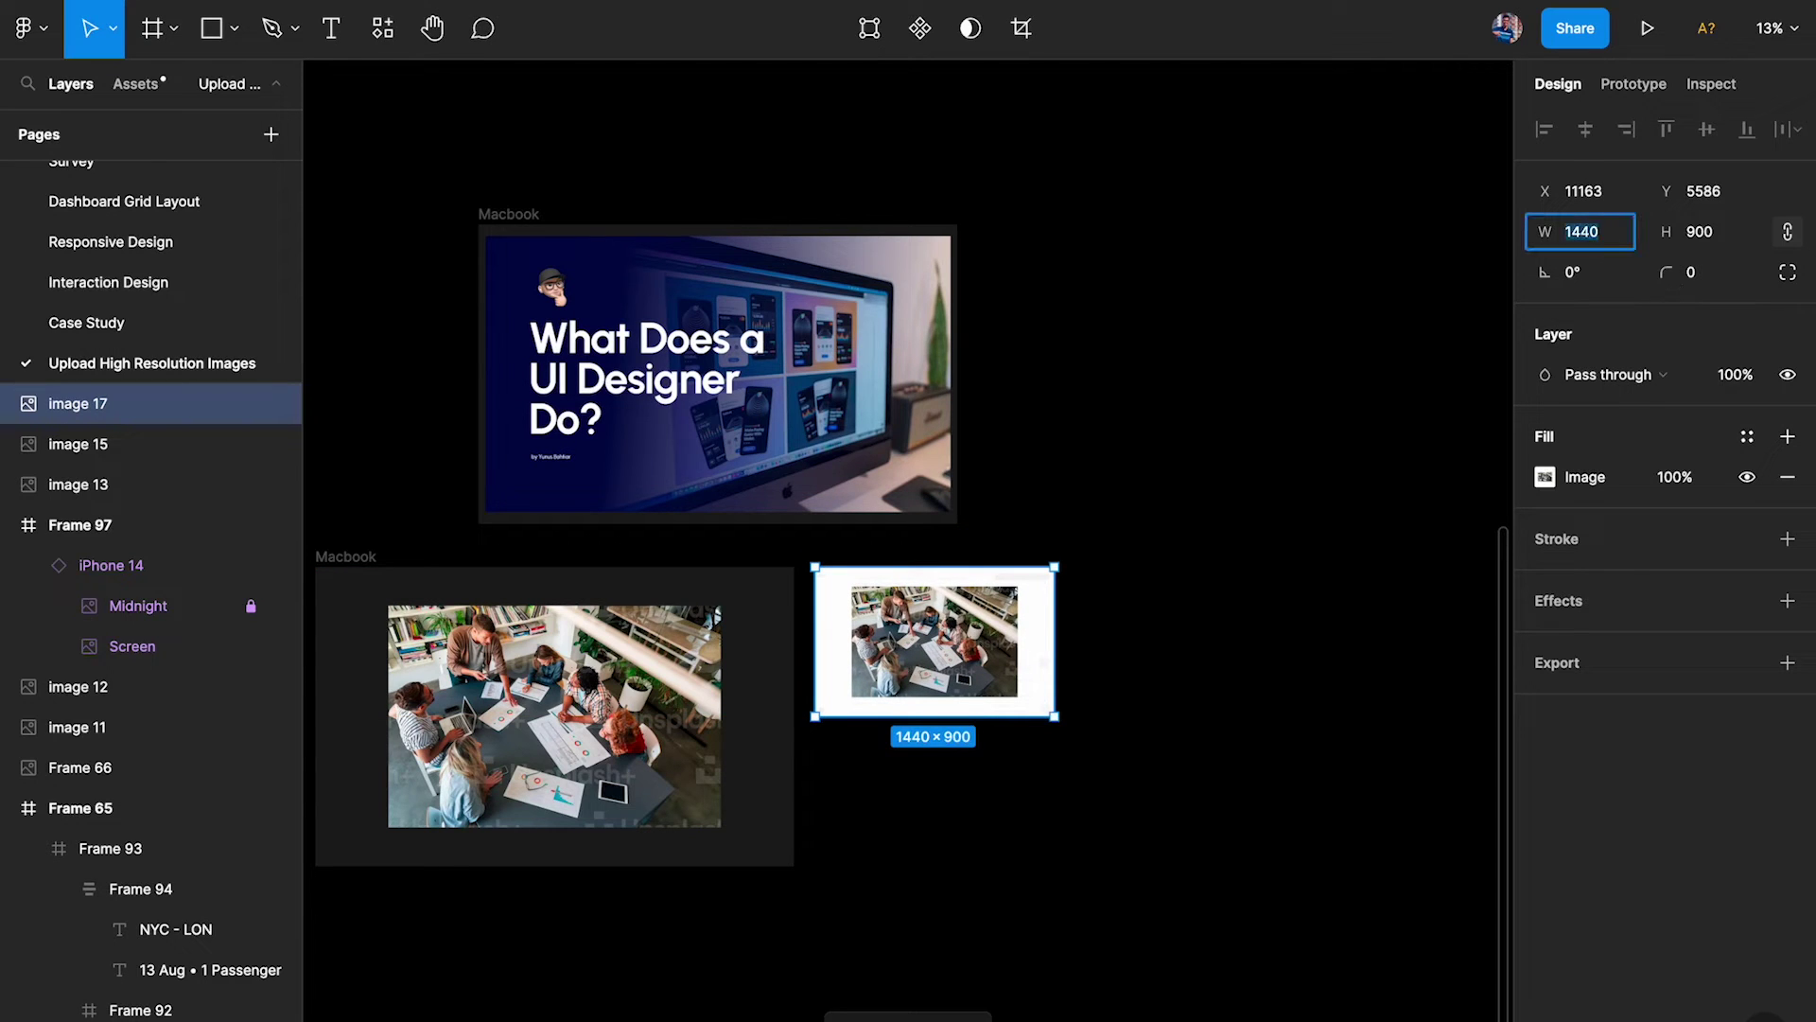
{"action": "type", "text": "*2"}
{"action": "key", "text": "Return"}
Step: Drag the enlarged screenshot into the second Macbook frame next to the team photo
{"action": "scroll", "coordinate": [789, 703], "scroll_direction": "up", "scroll_amount": 2}
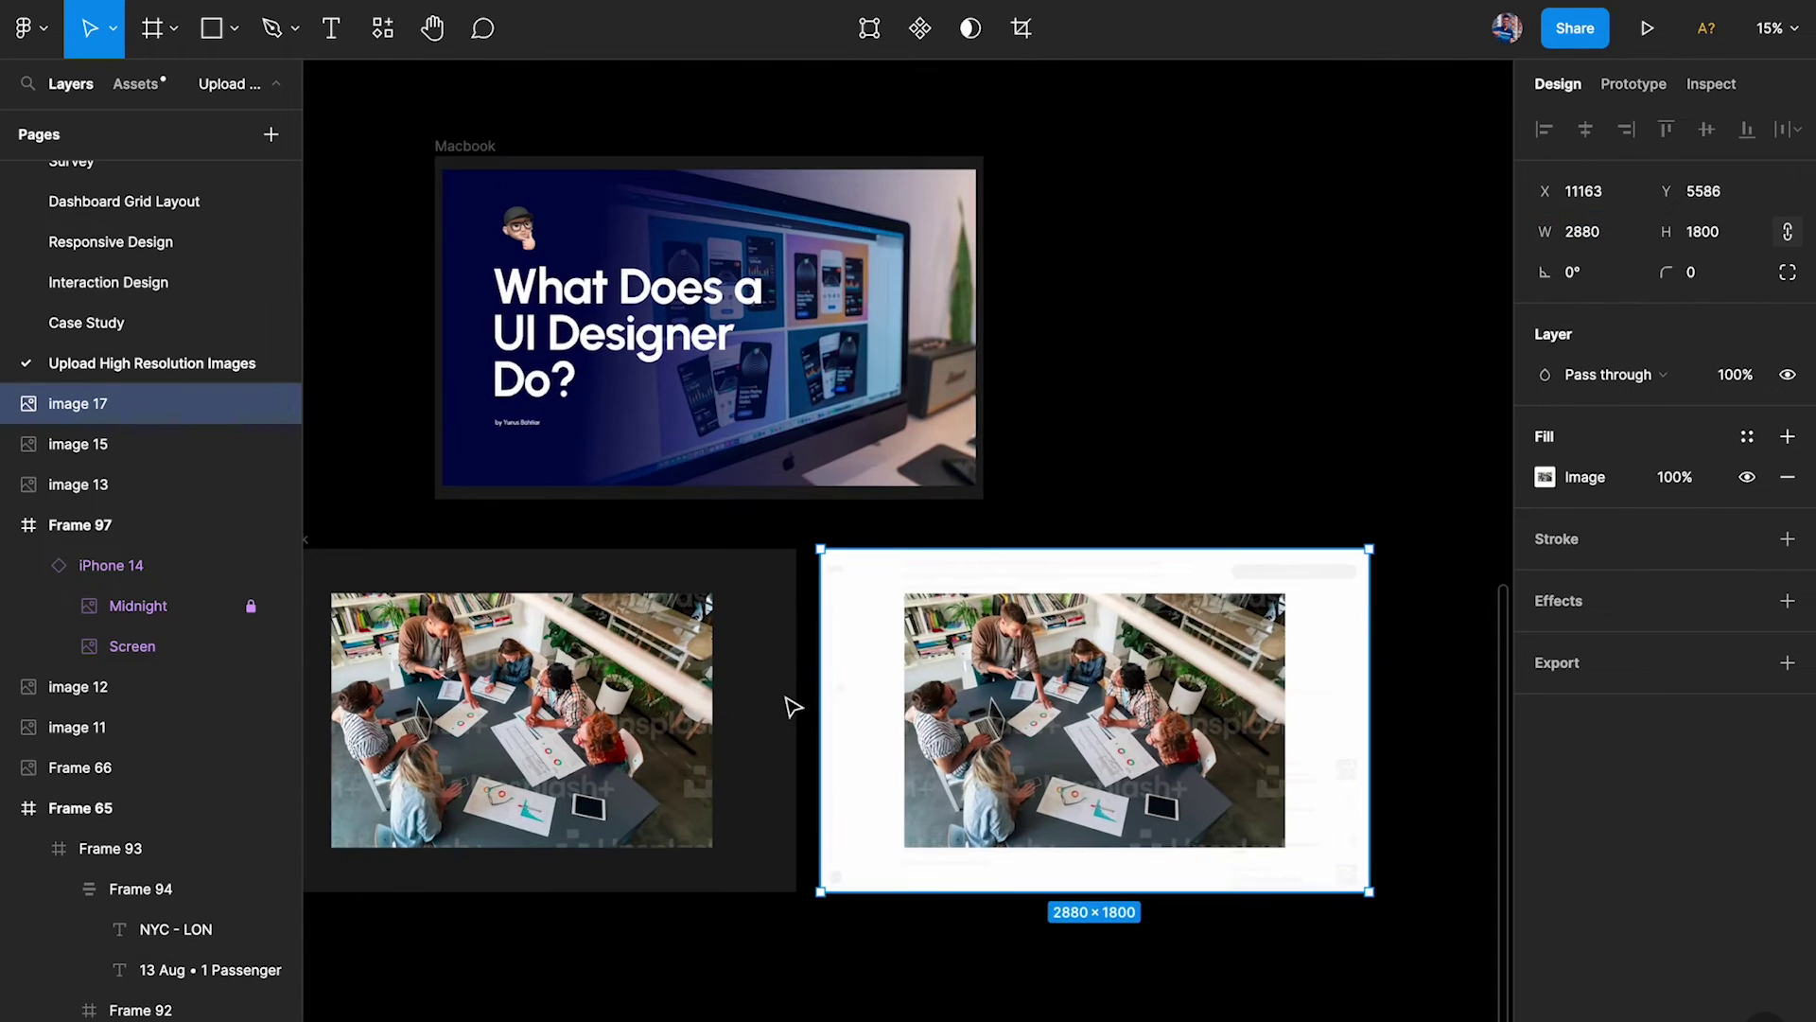
{"action": "scroll", "coordinate": [789, 703], "scroll_direction": "down", "scroll_amount": 3}
{"action": "scroll", "coordinate": [788, 702], "scroll_direction": "left", "scroll_amount": 2}
{"action": "left_click_drag", "start_coordinate": [993, 686], "coordinate": [693, 672]}
{"action": "scroll", "coordinate": [658, 655], "scroll_direction": "up", "scroll_amount": 5}
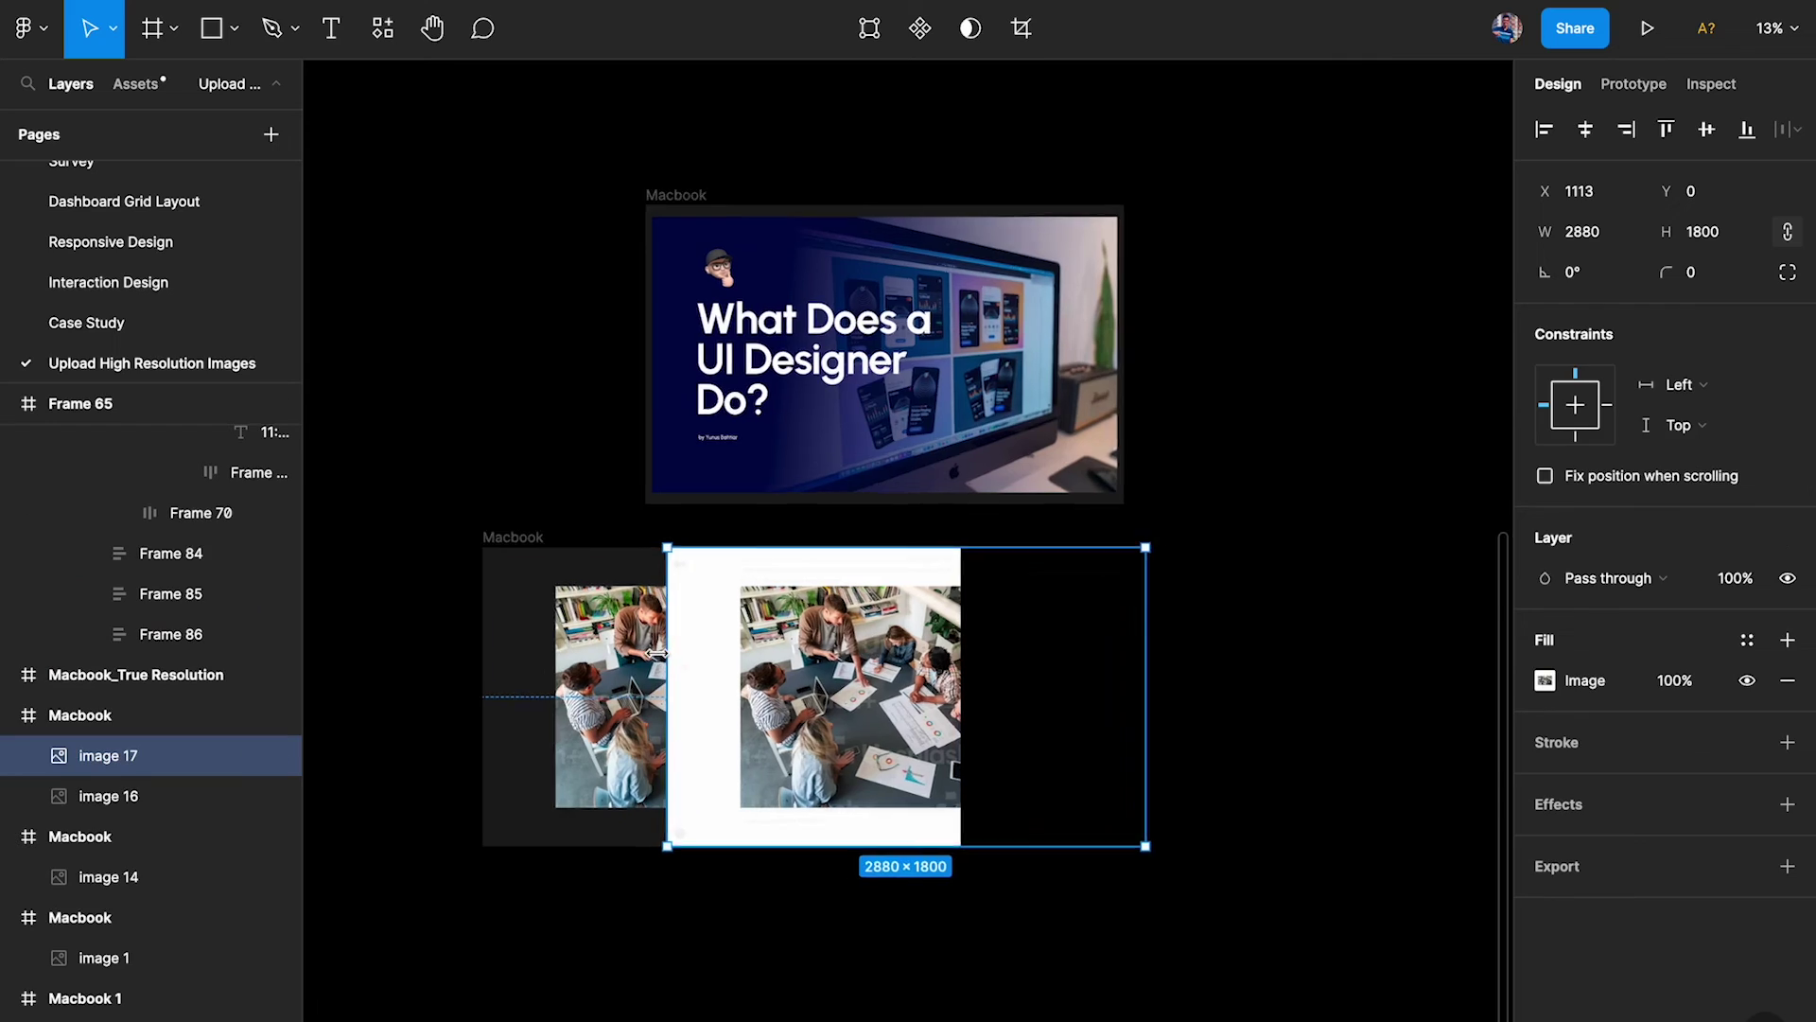
{"action": "scroll", "coordinate": [662, 662], "scroll_direction": "up", "scroll_amount": 3}
{"action": "scroll", "coordinate": [1050, 459], "scroll_direction": "down", "scroll_amount": 3}
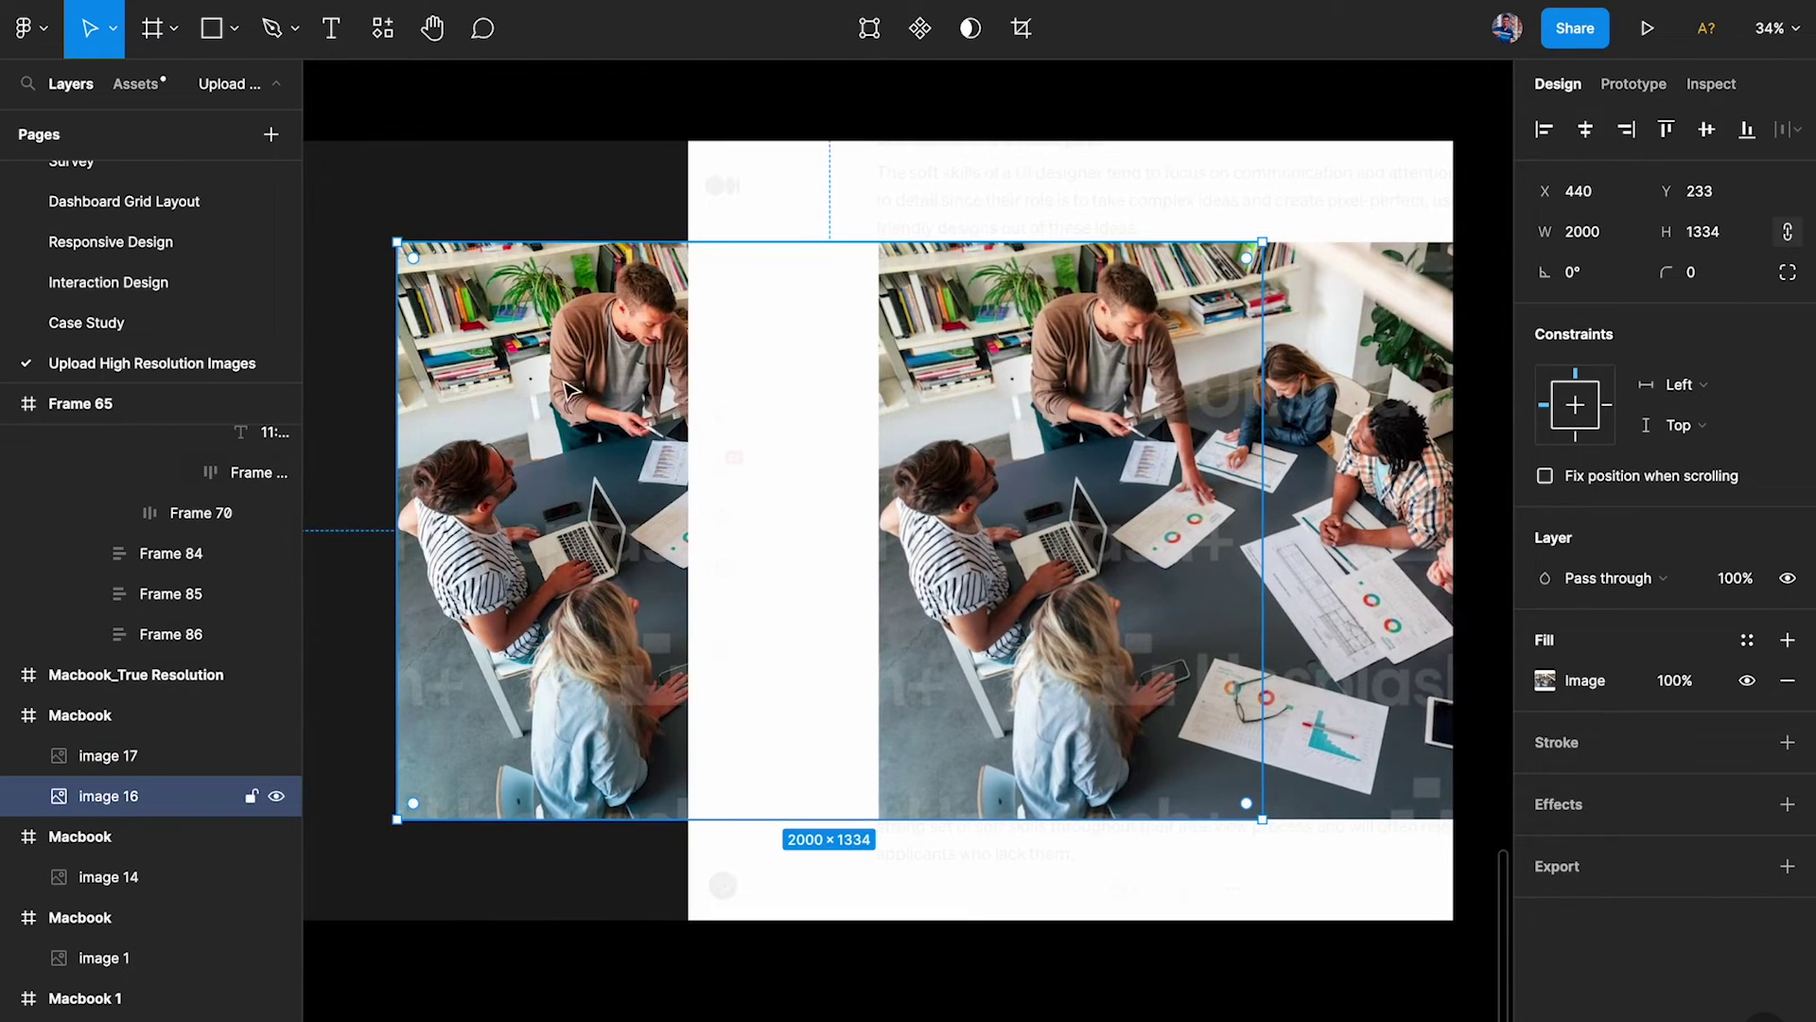
{"action": "left_click", "coordinate": [863, 214]}
{"action": "scroll", "coordinate": [870, 213], "scroll_direction": "left", "scroll_amount": 3}
{"action": "left_click", "coordinate": [555, 154]}
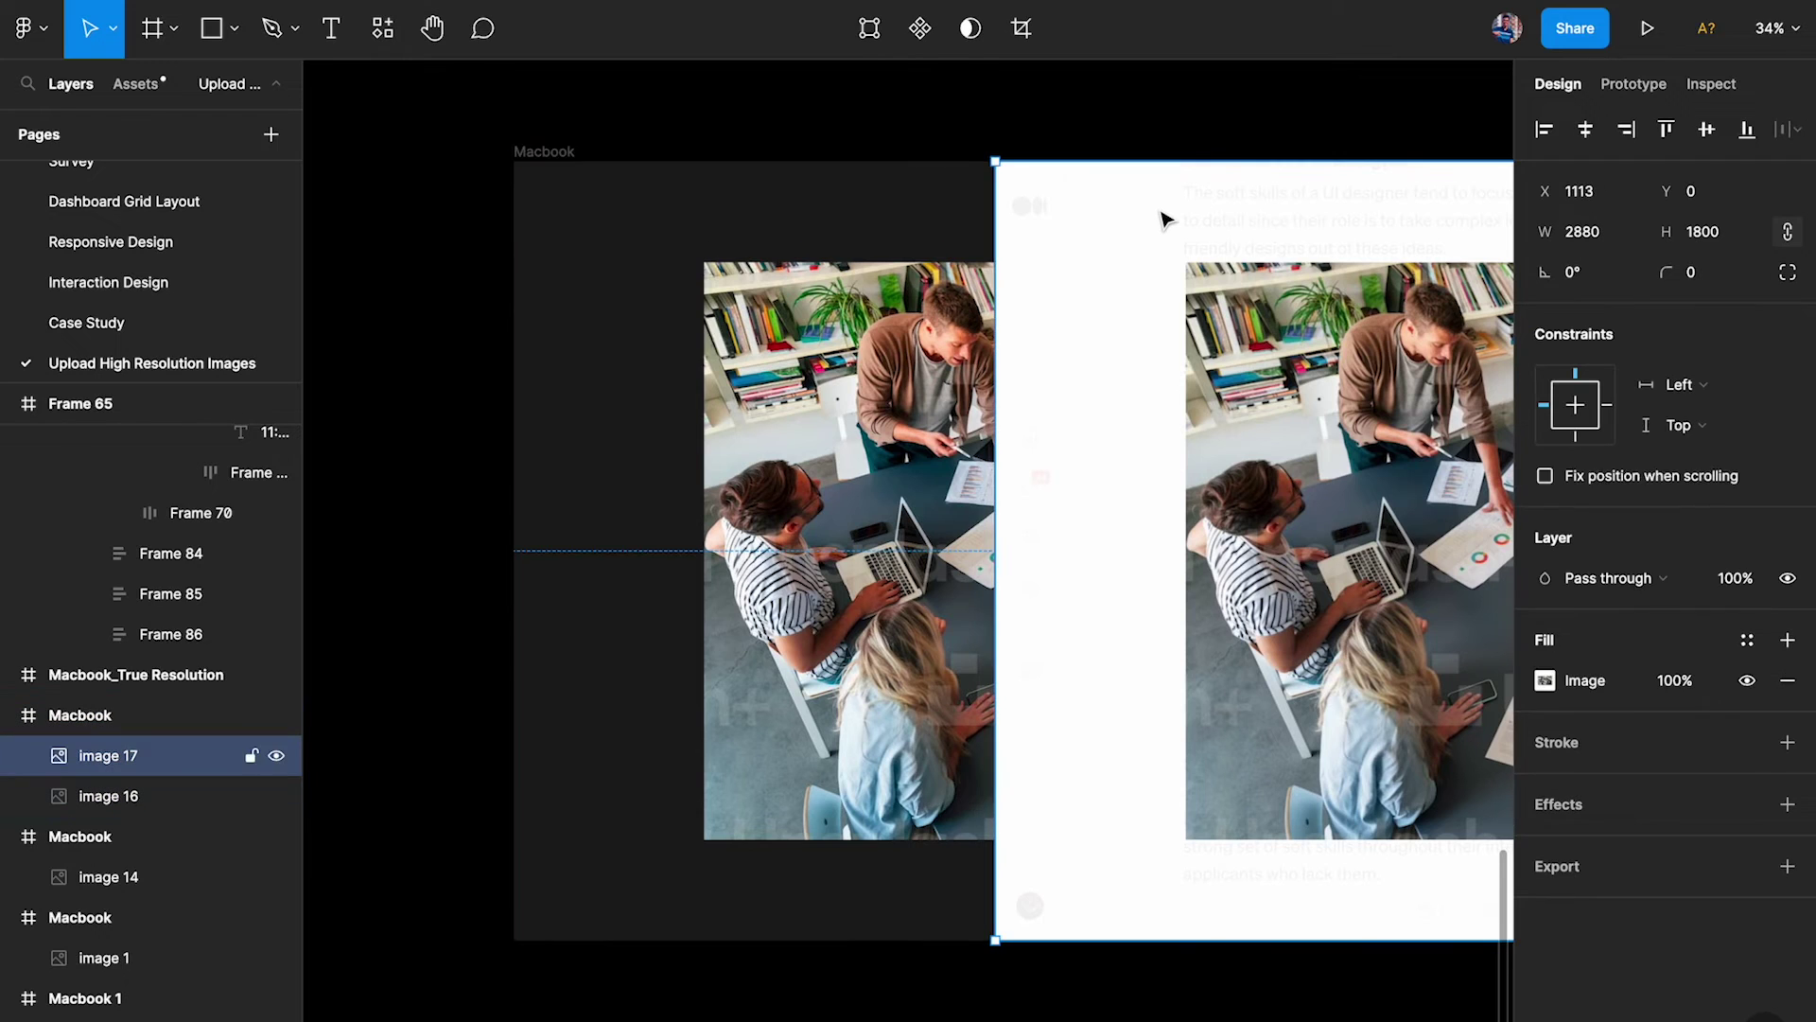
{"action": "left_click", "coordinate": [1164, 219]}
{"action": "scroll", "coordinate": [1165, 220], "scroll_direction": "right", "scroll_amount": 3}
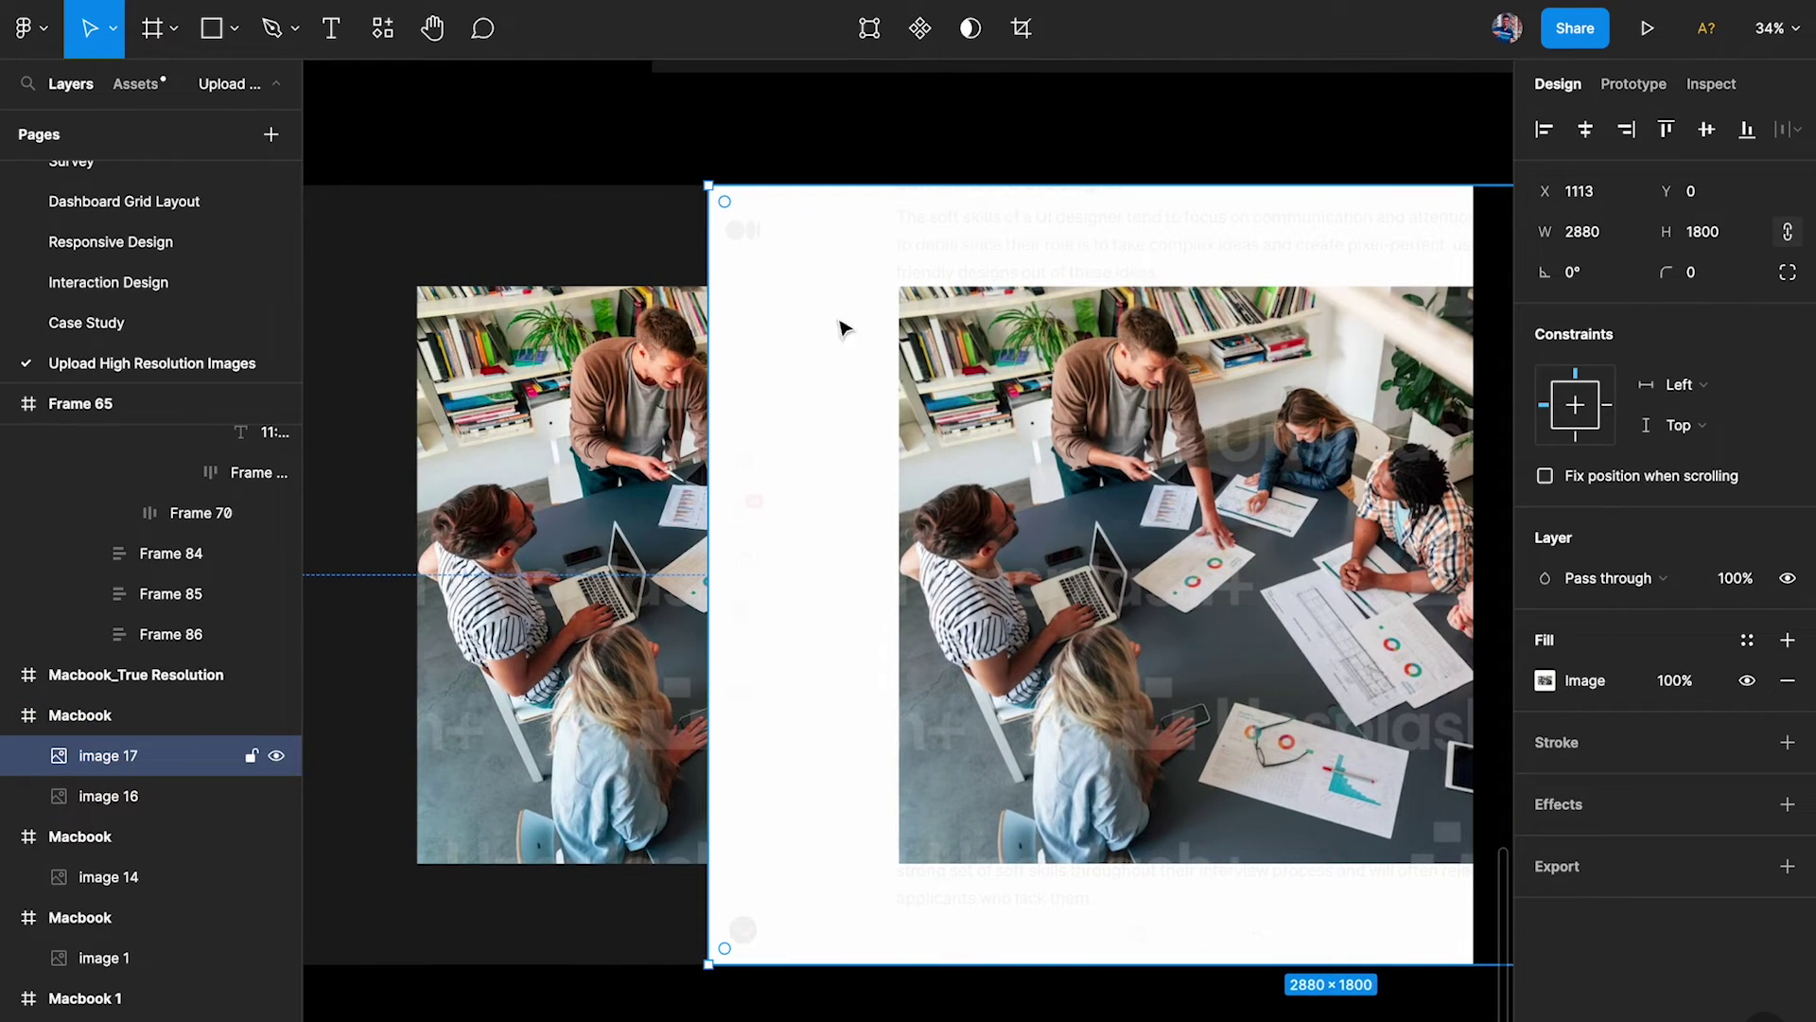
{"action": "left_click", "coordinate": [594, 378]}
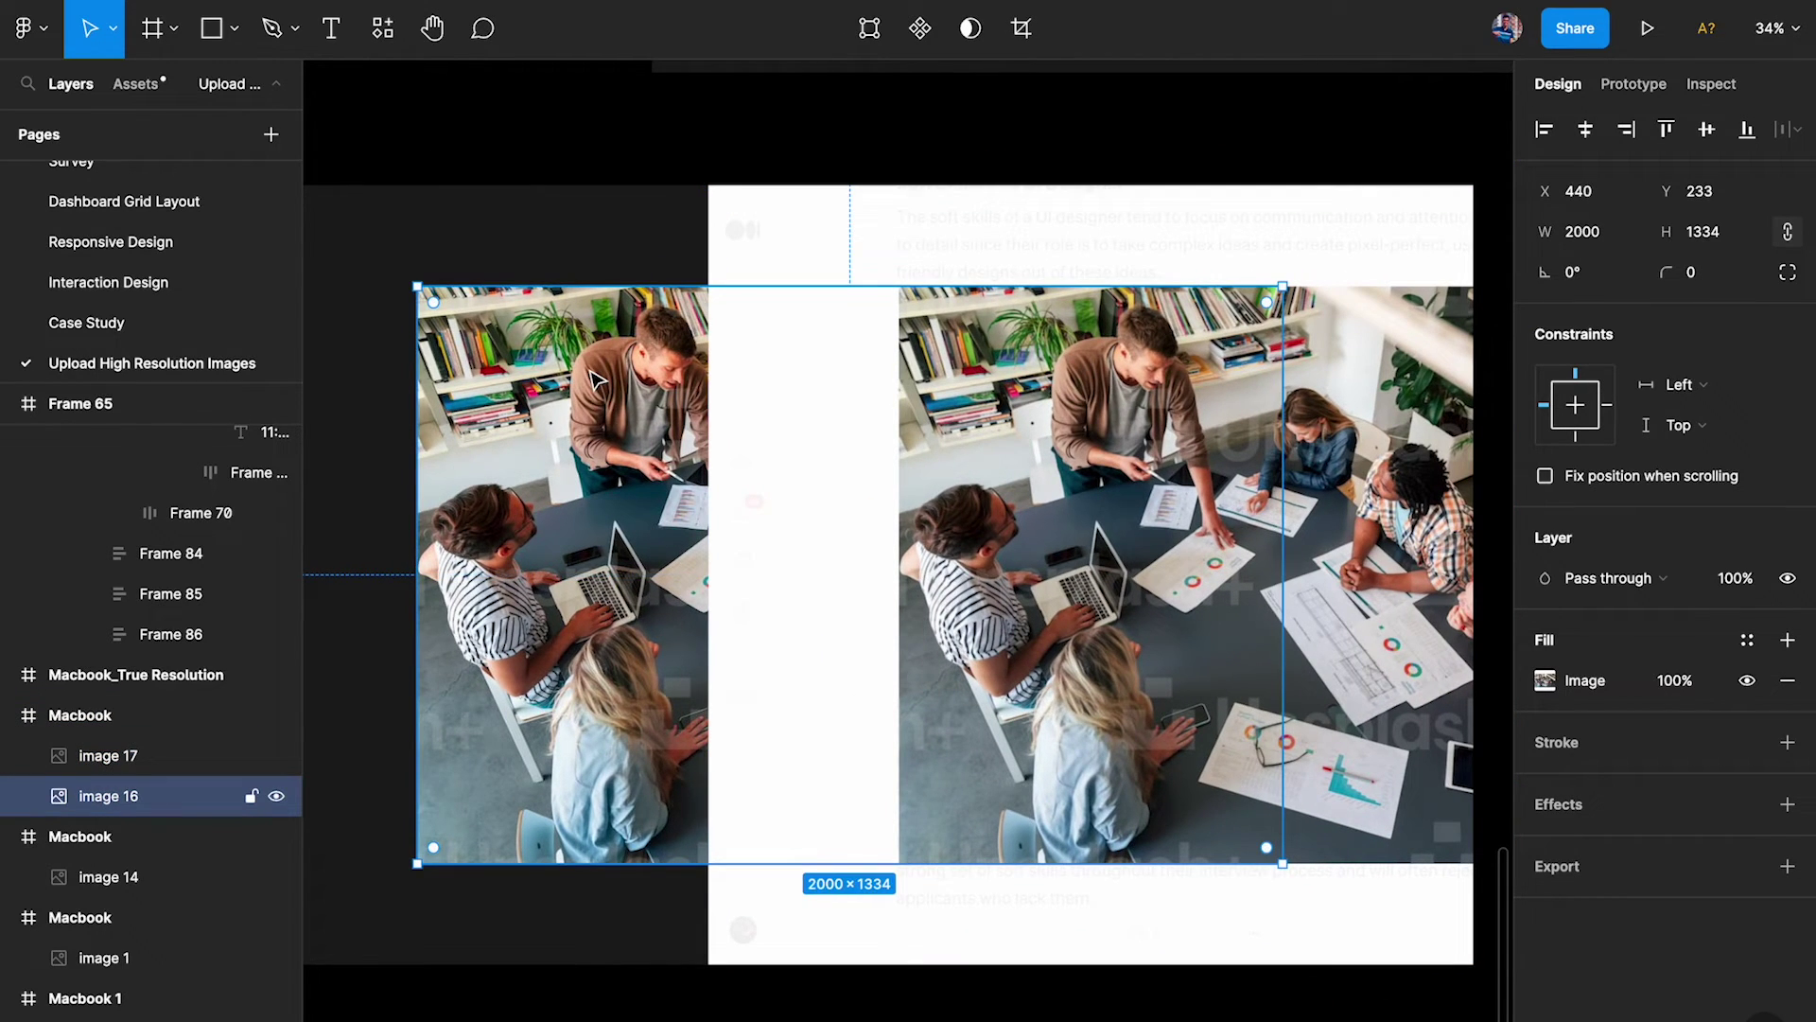
{"action": "left_click", "coordinate": [854, 208]}
Step: Re-paste the screenshot into the second Macbook frame and send it behind the team photo
{"action": "key", "text": "Delete"}
{"action": "scroll", "coordinate": [470, 179], "scroll_direction": "down", "scroll_amount": 3}
{"action": "left_click", "coordinate": [451, 173]}
{"action": "key", "text": "ctrl+v"}
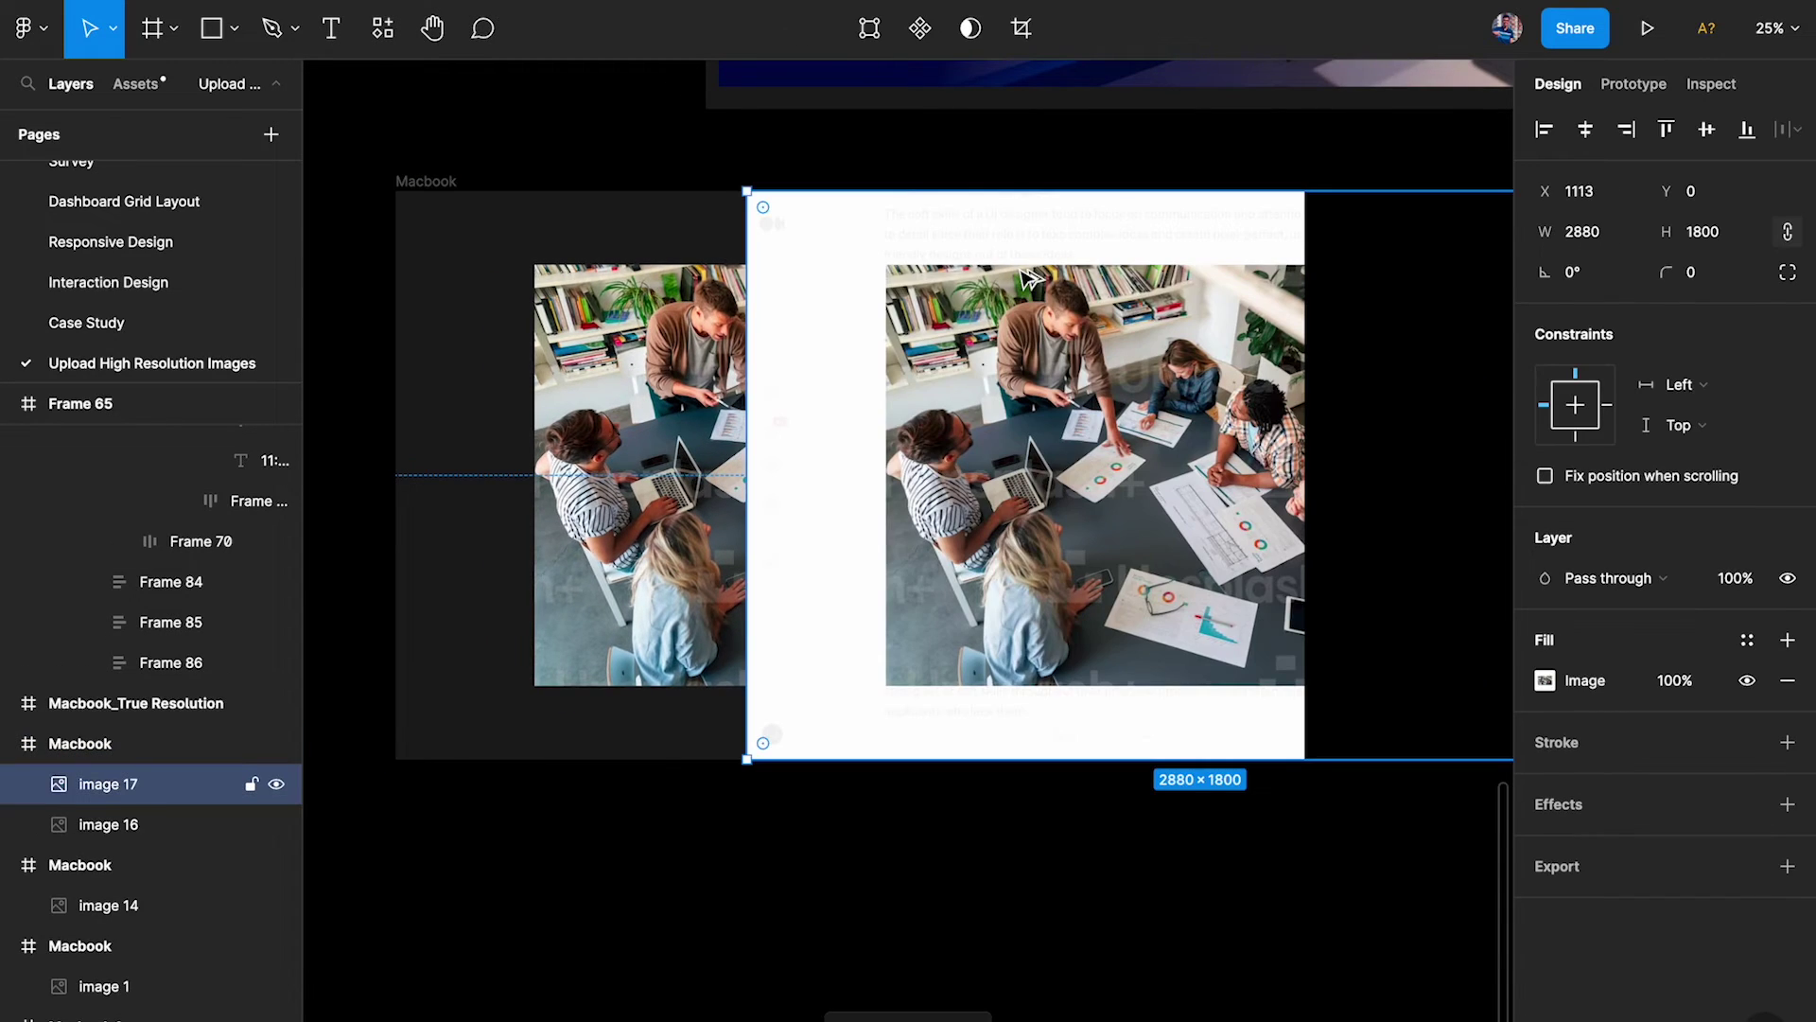
{"action": "key", "text": "ctrl+bracketleft"}
Step: Compare the team photo and the 2880×1800 screenshot to verify their sizes
{"action": "scroll", "coordinate": [1028, 267], "scroll_direction": "up", "scroll_amount": 4}
{"action": "left_click", "coordinate": [1222, 369]}
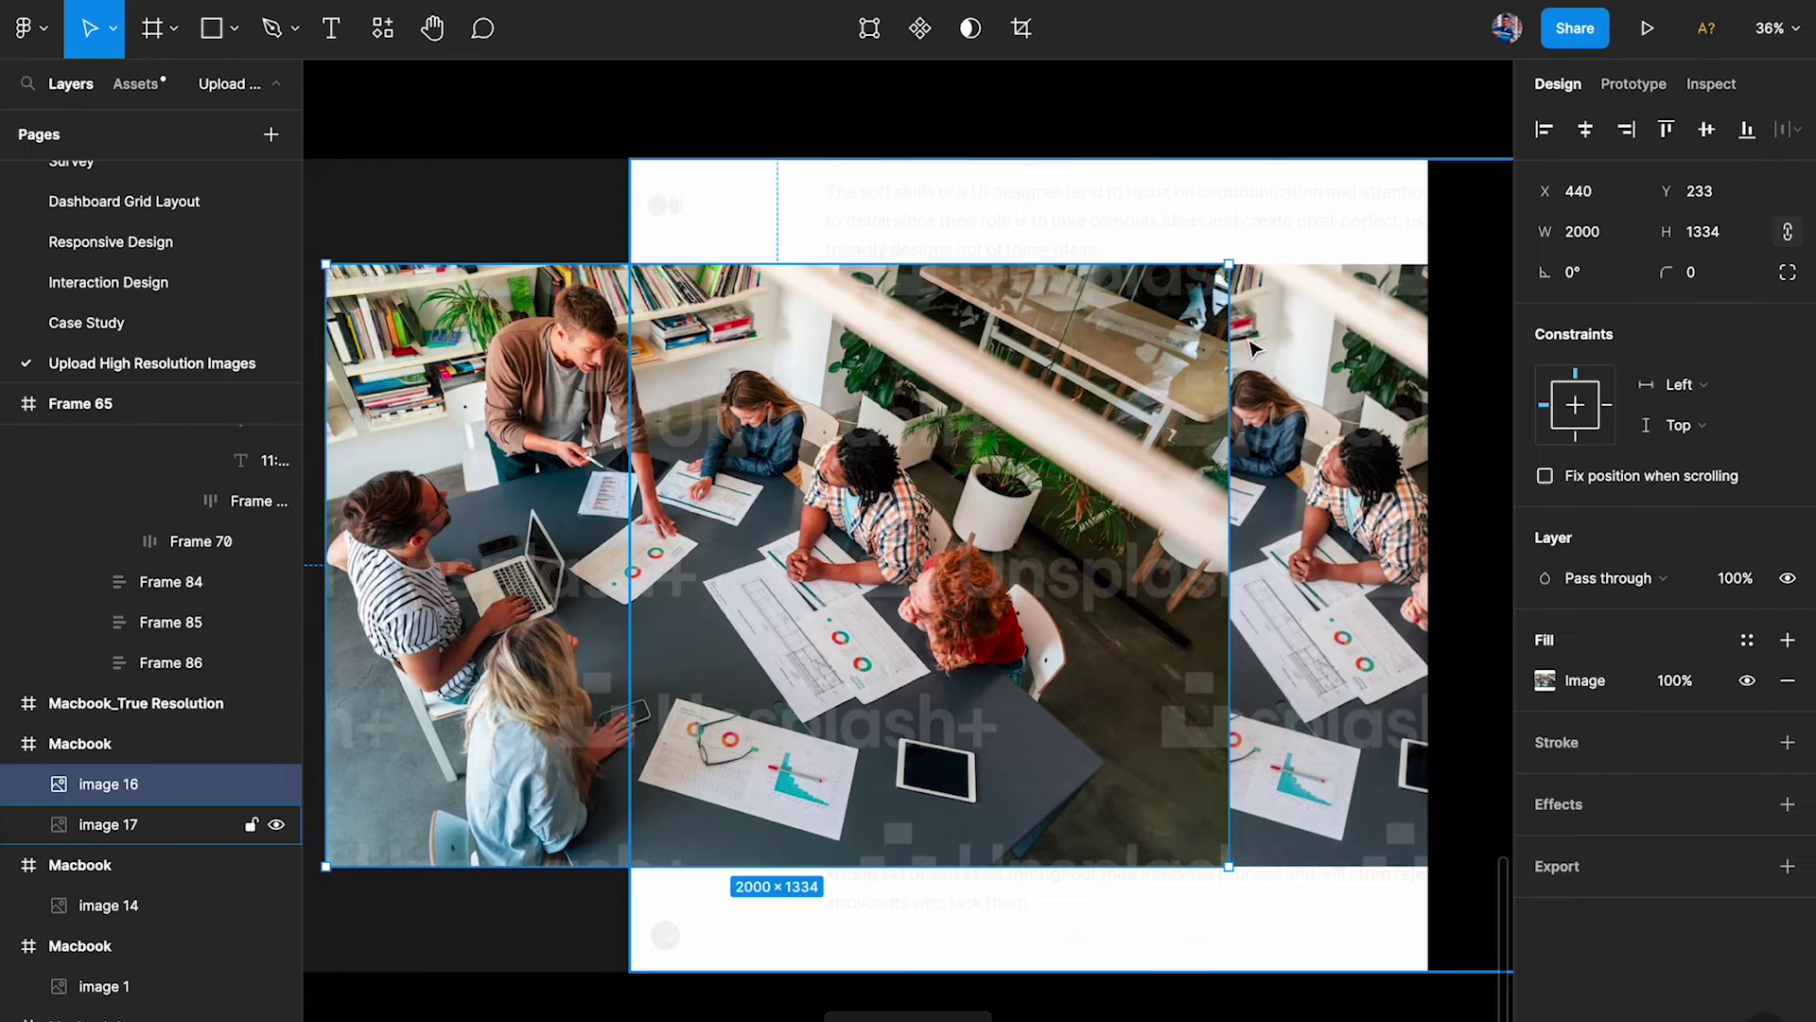
{"action": "scroll", "coordinate": [1287, 430], "scroll_direction": "right", "scroll_amount": 2}
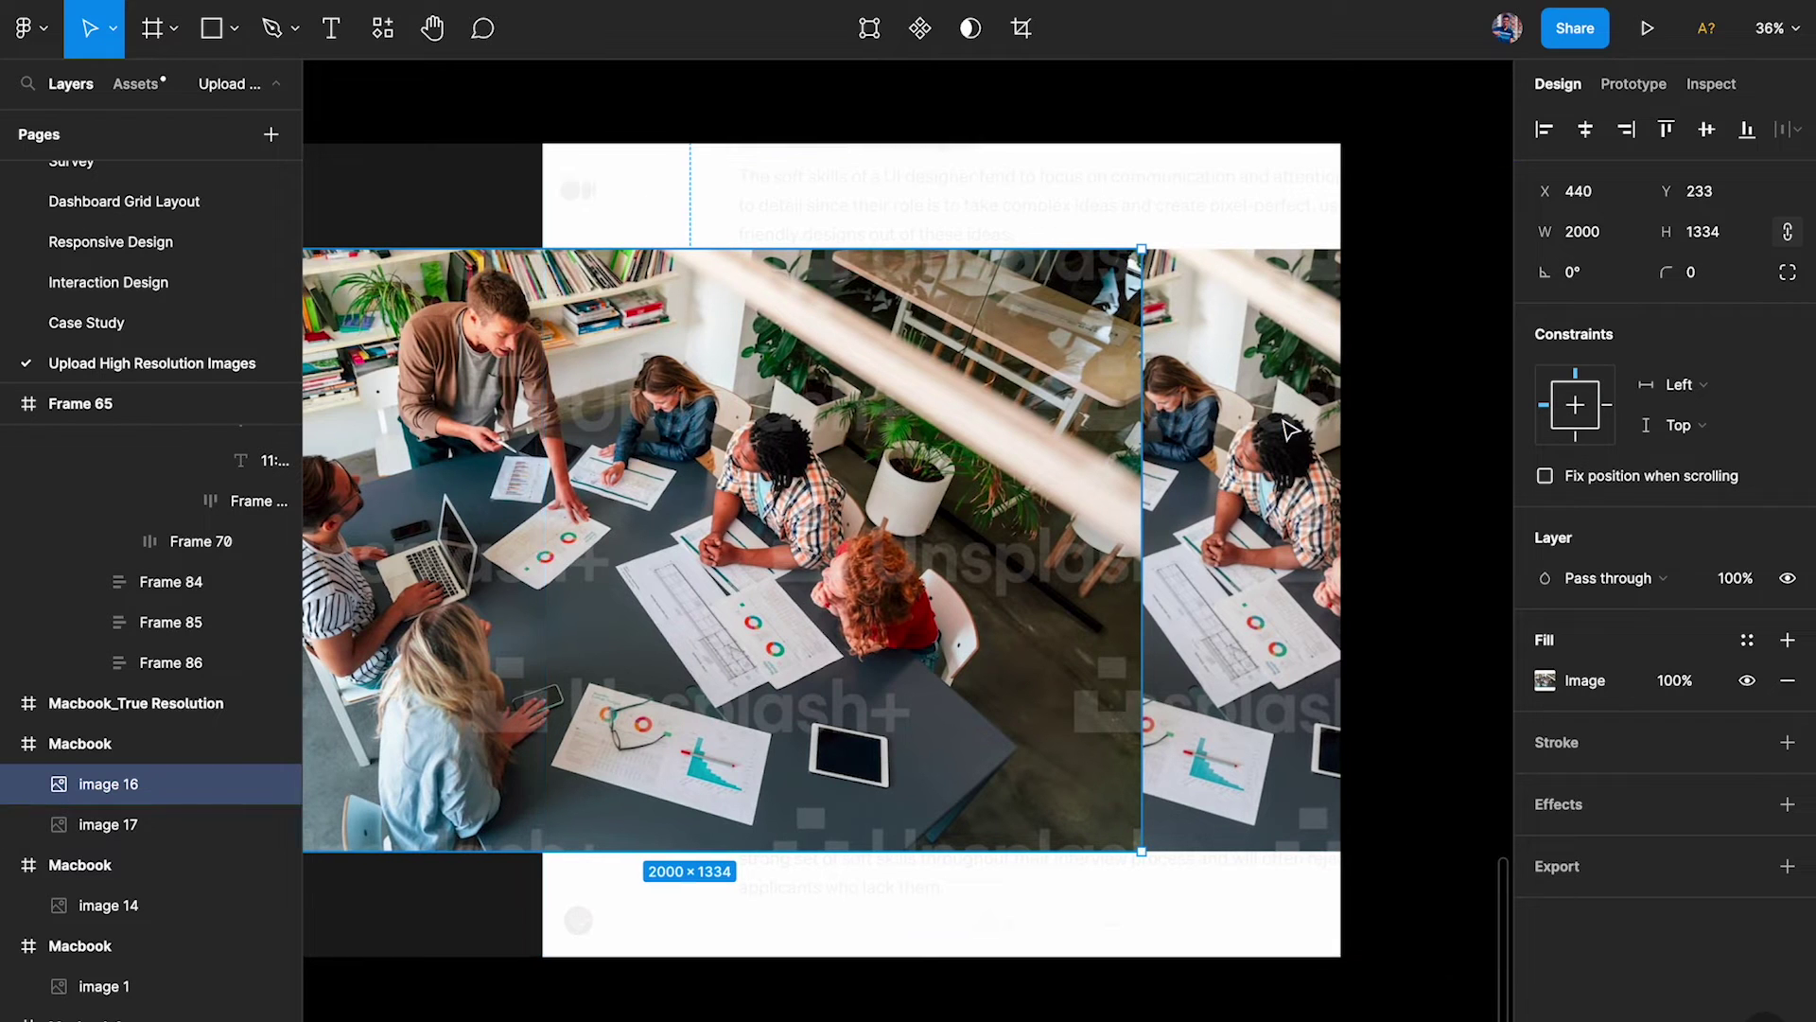
{"action": "left_click", "coordinate": [1194, 260]}
{"action": "scroll", "coordinate": [1201, 257], "scroll_direction": "down", "scroll_amount": 4}
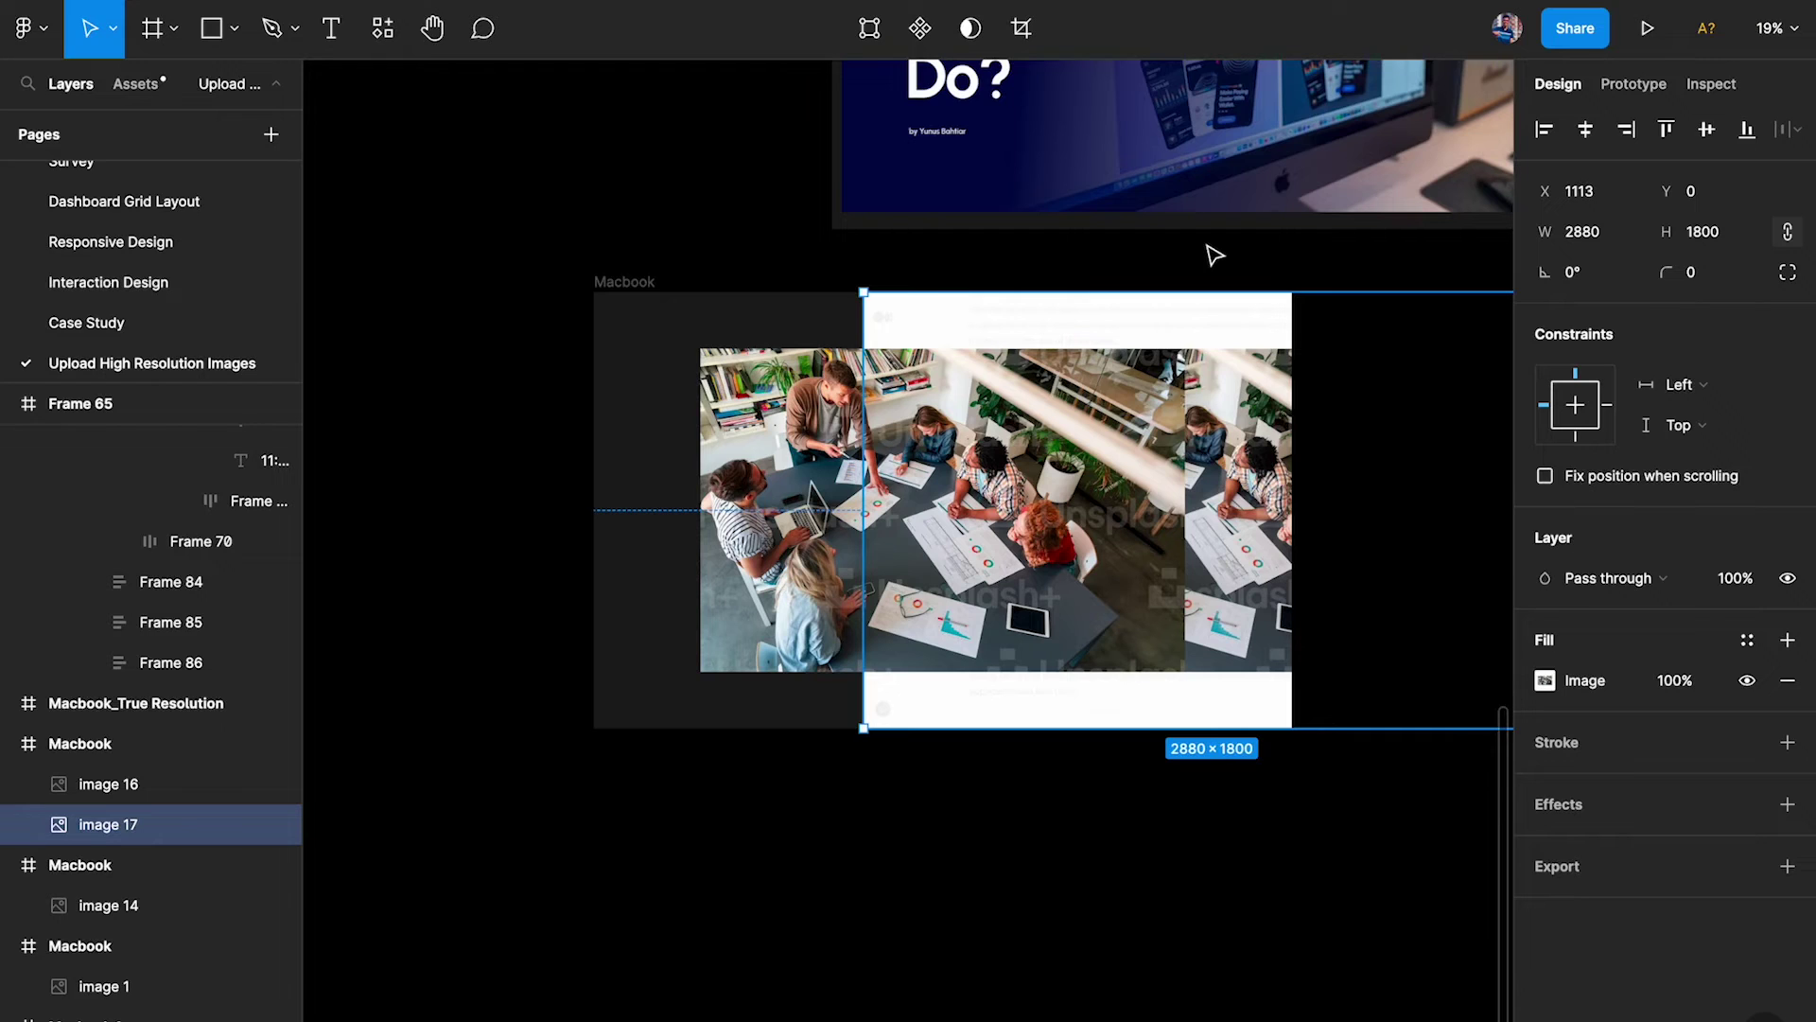
{"action": "scroll", "coordinate": [1214, 255], "scroll_direction": "up", "scroll_amount": 3}
{"action": "scroll", "coordinate": [1215, 256], "scroll_direction": "right", "scroll_amount": 2}
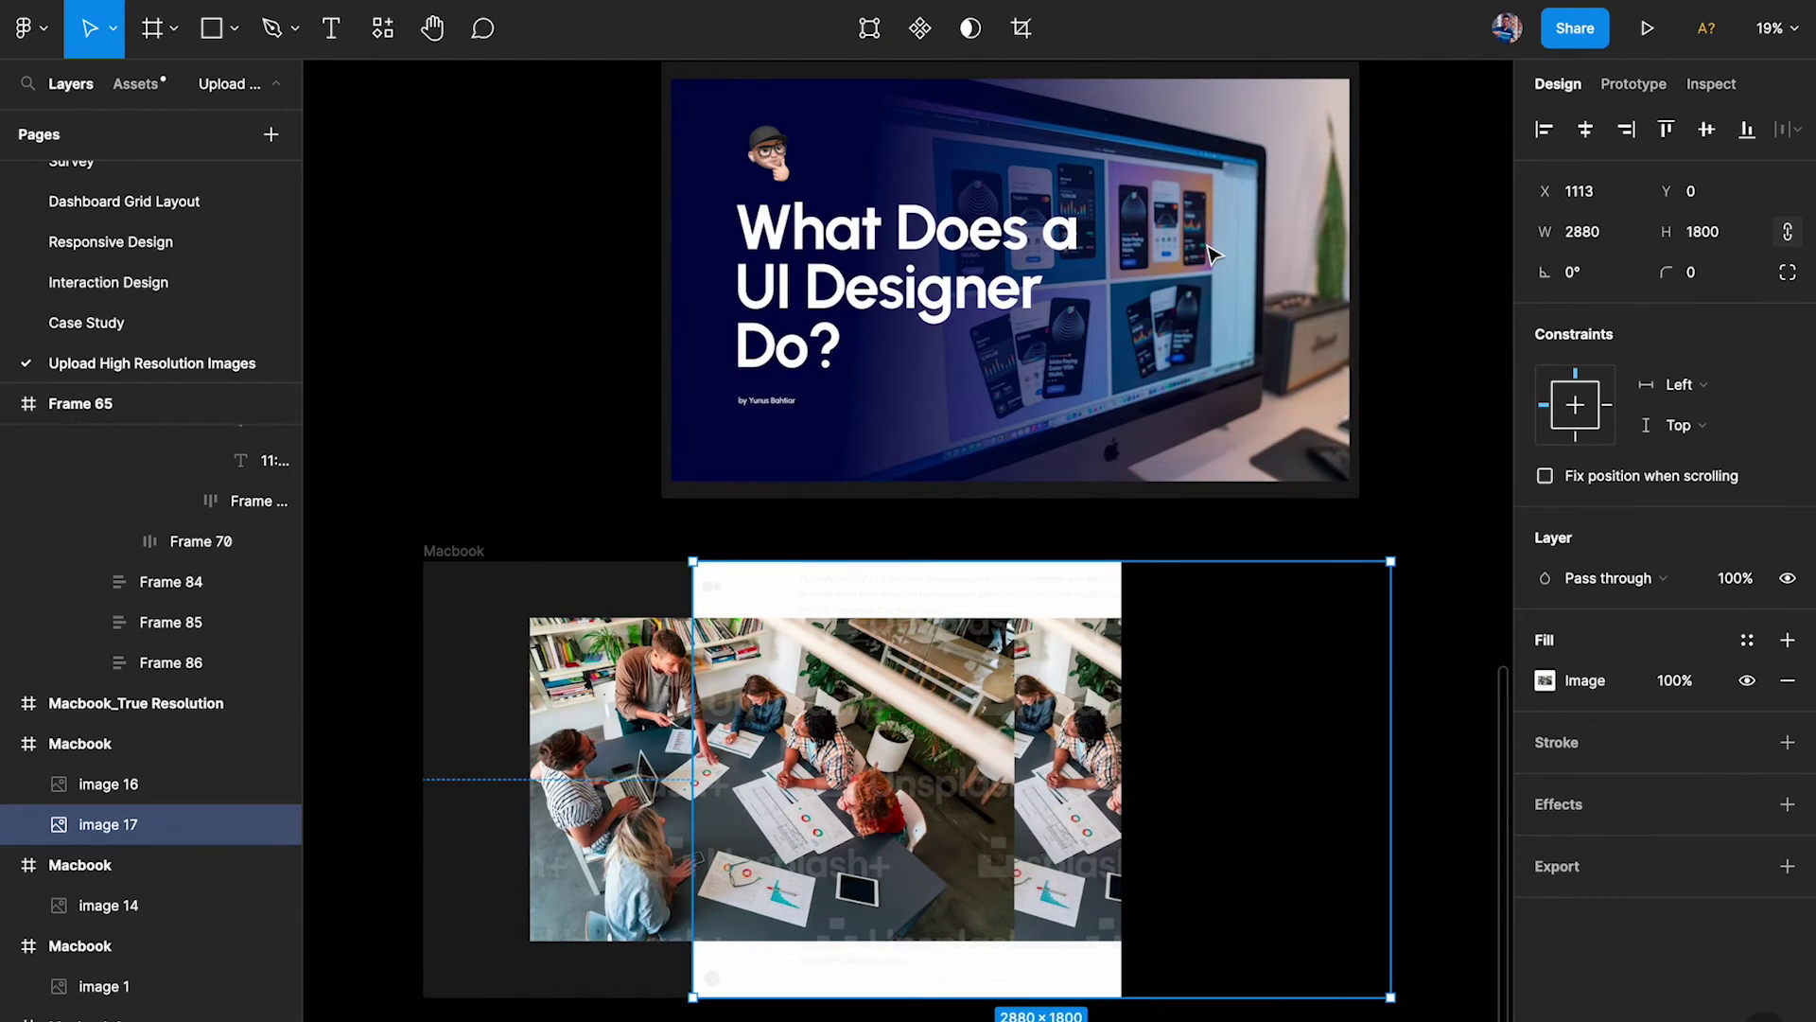
{"action": "scroll", "coordinate": [1211, 253], "scroll_direction": "up", "scroll_amount": 3}
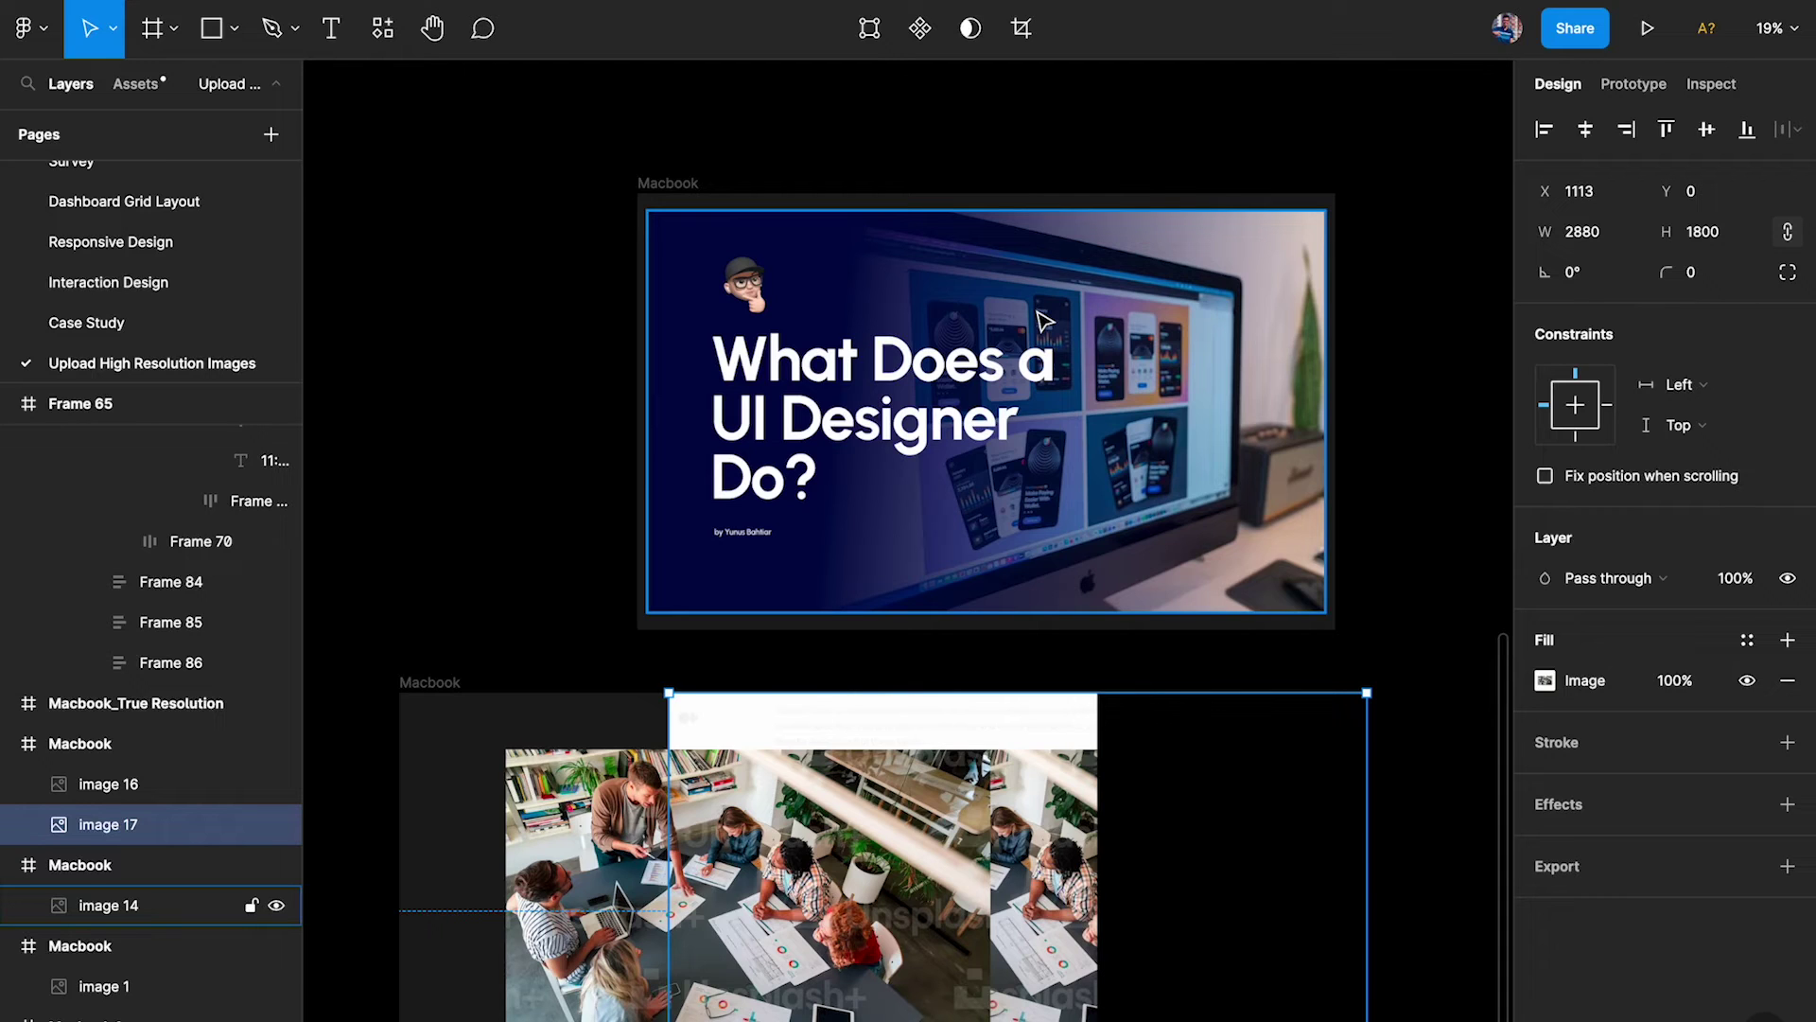
{"action": "left_click", "coordinate": [1044, 319]}
{"action": "scroll", "coordinate": [1043, 320], "scroll_direction": "up", "scroll_amount": 3}
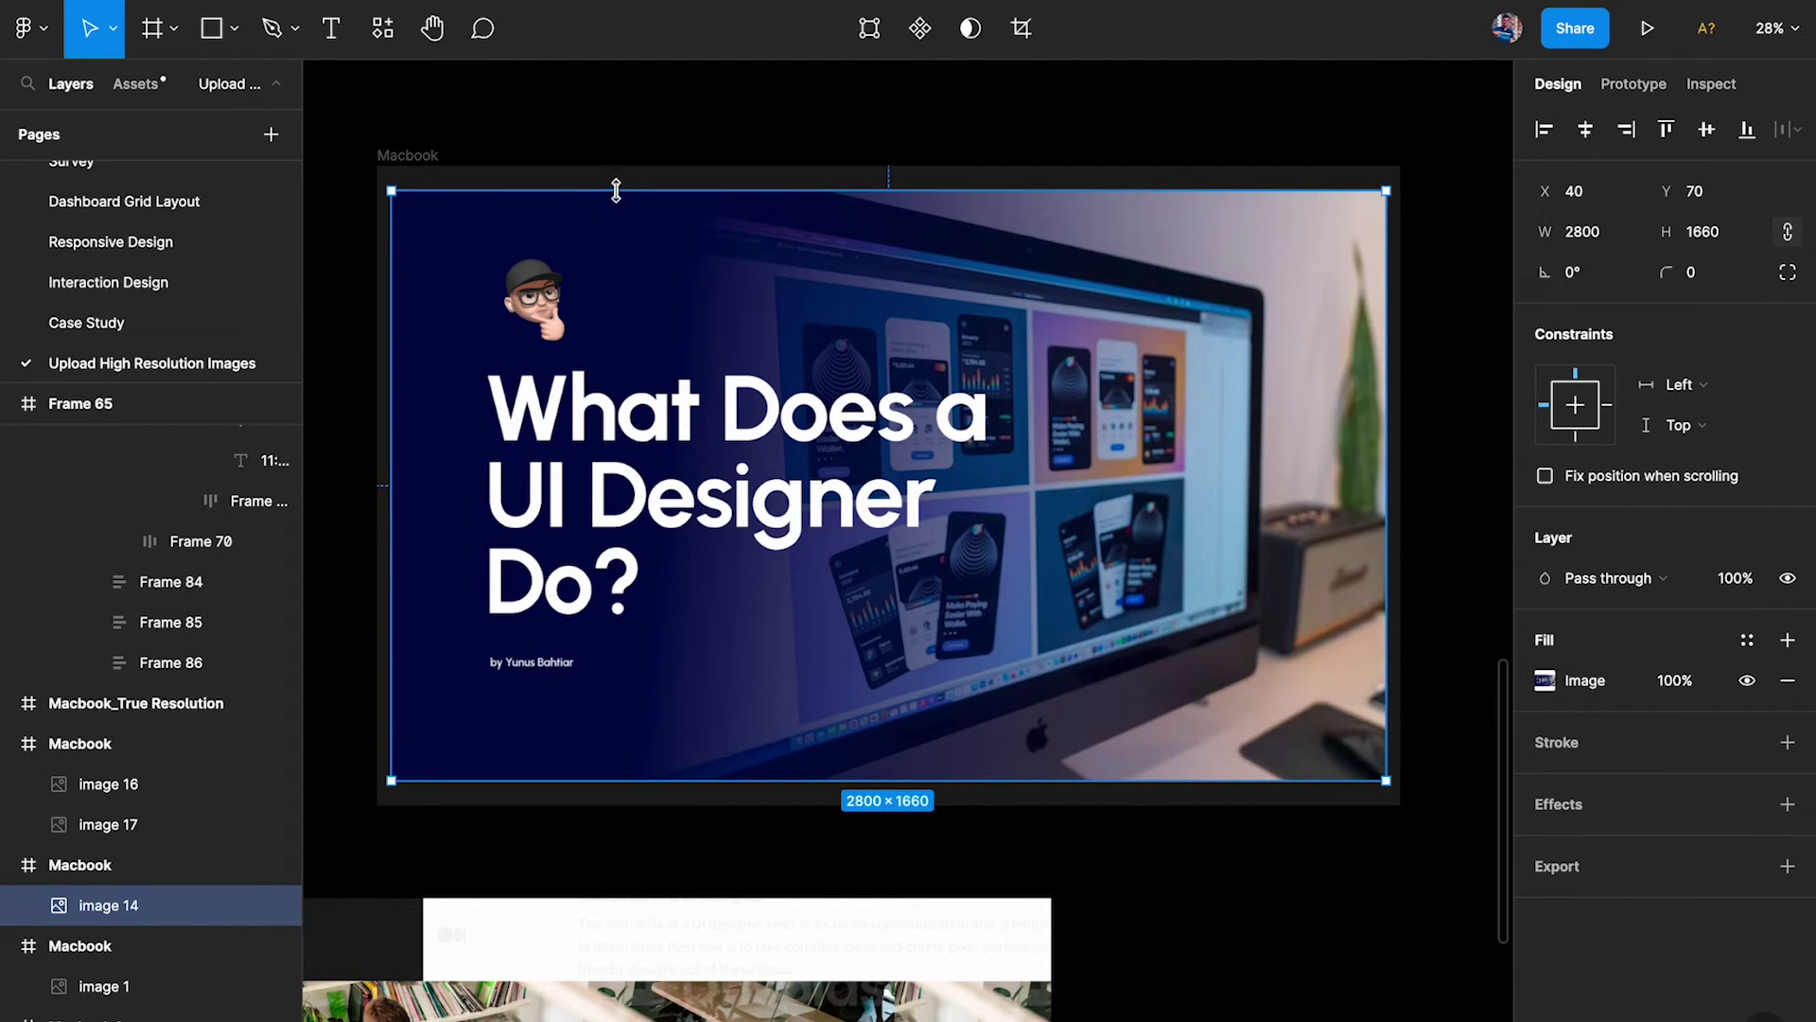
{"action": "left_click", "coordinate": [413, 156]}
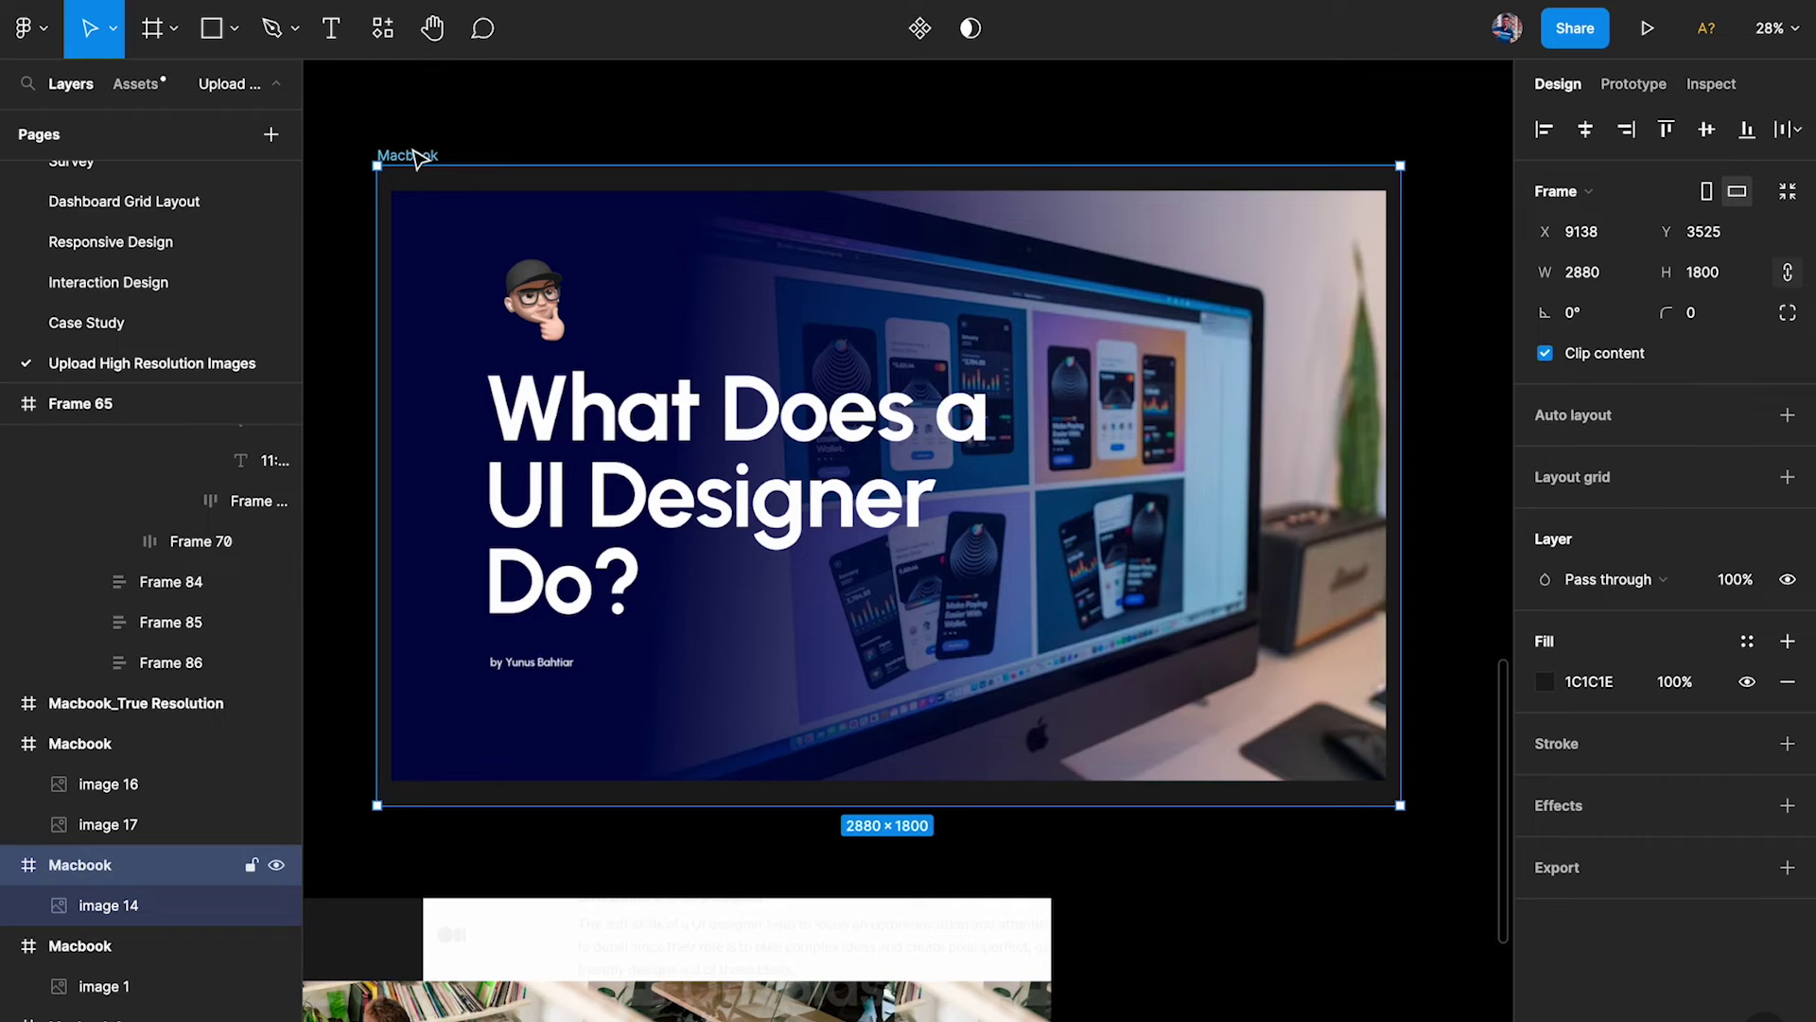
{"action": "left_click", "coordinate": [875, 360]}
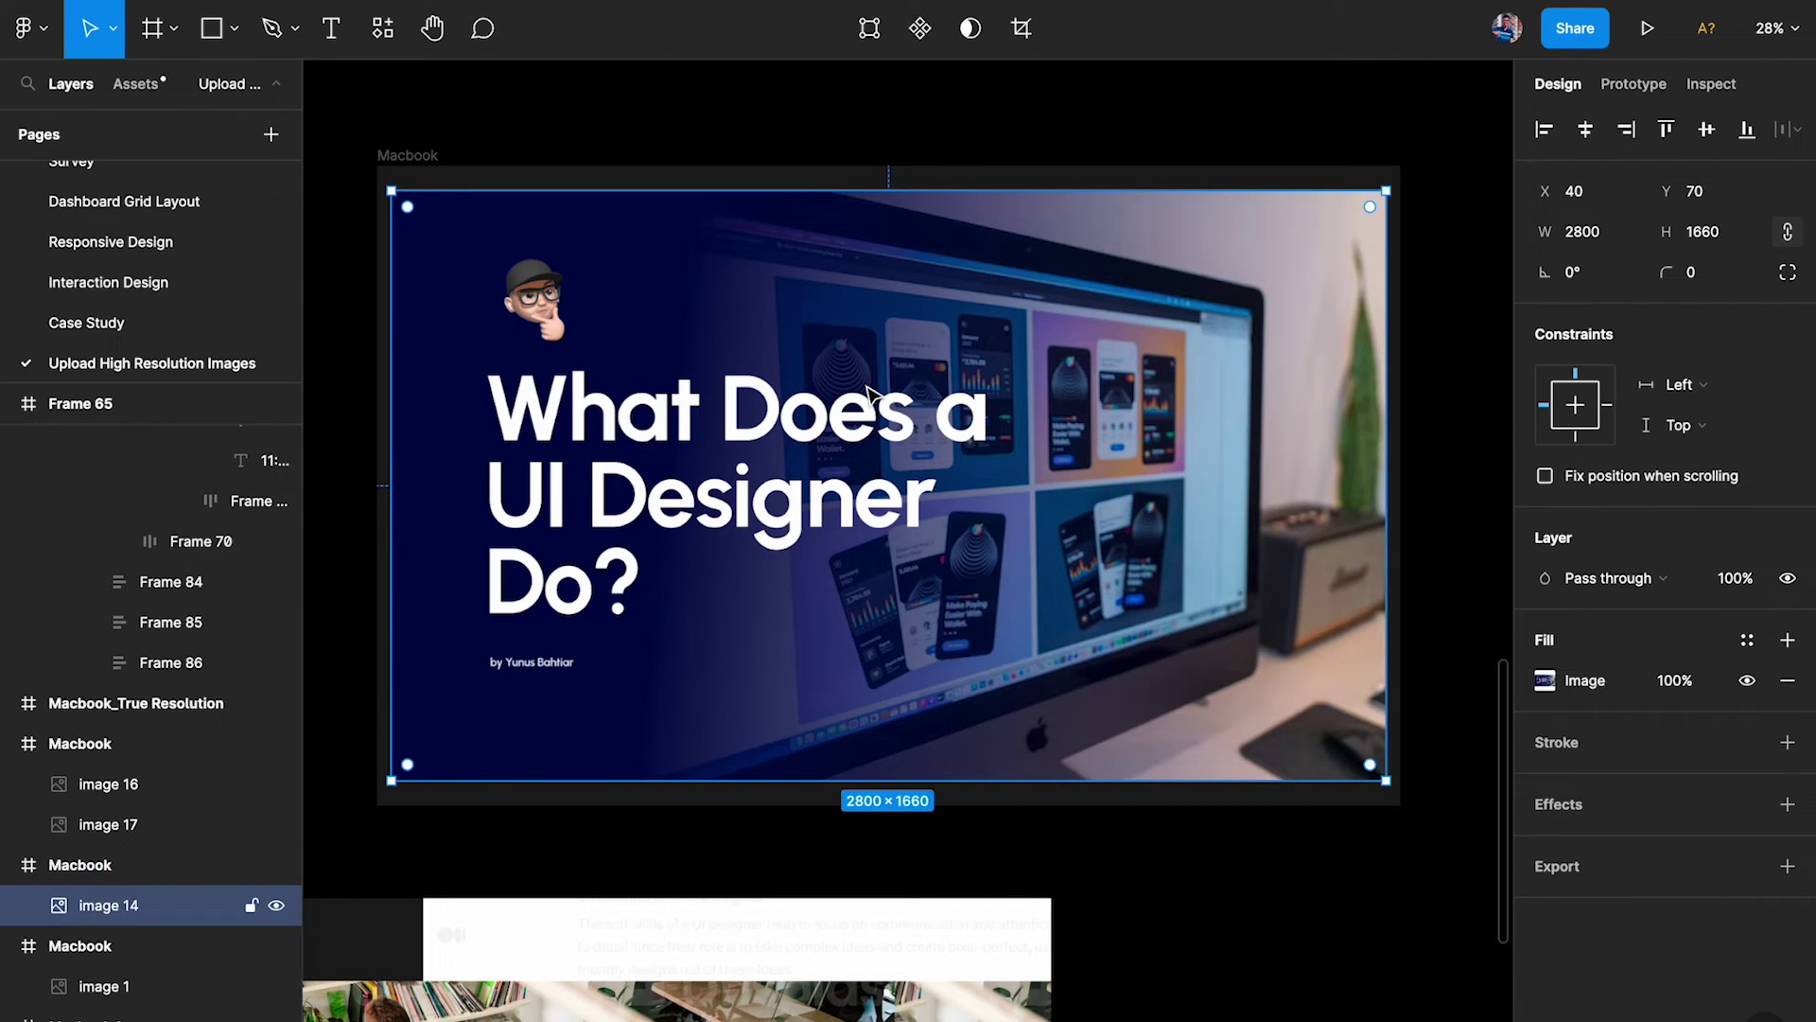
{"action": "left_click", "coordinate": [1612, 248]}
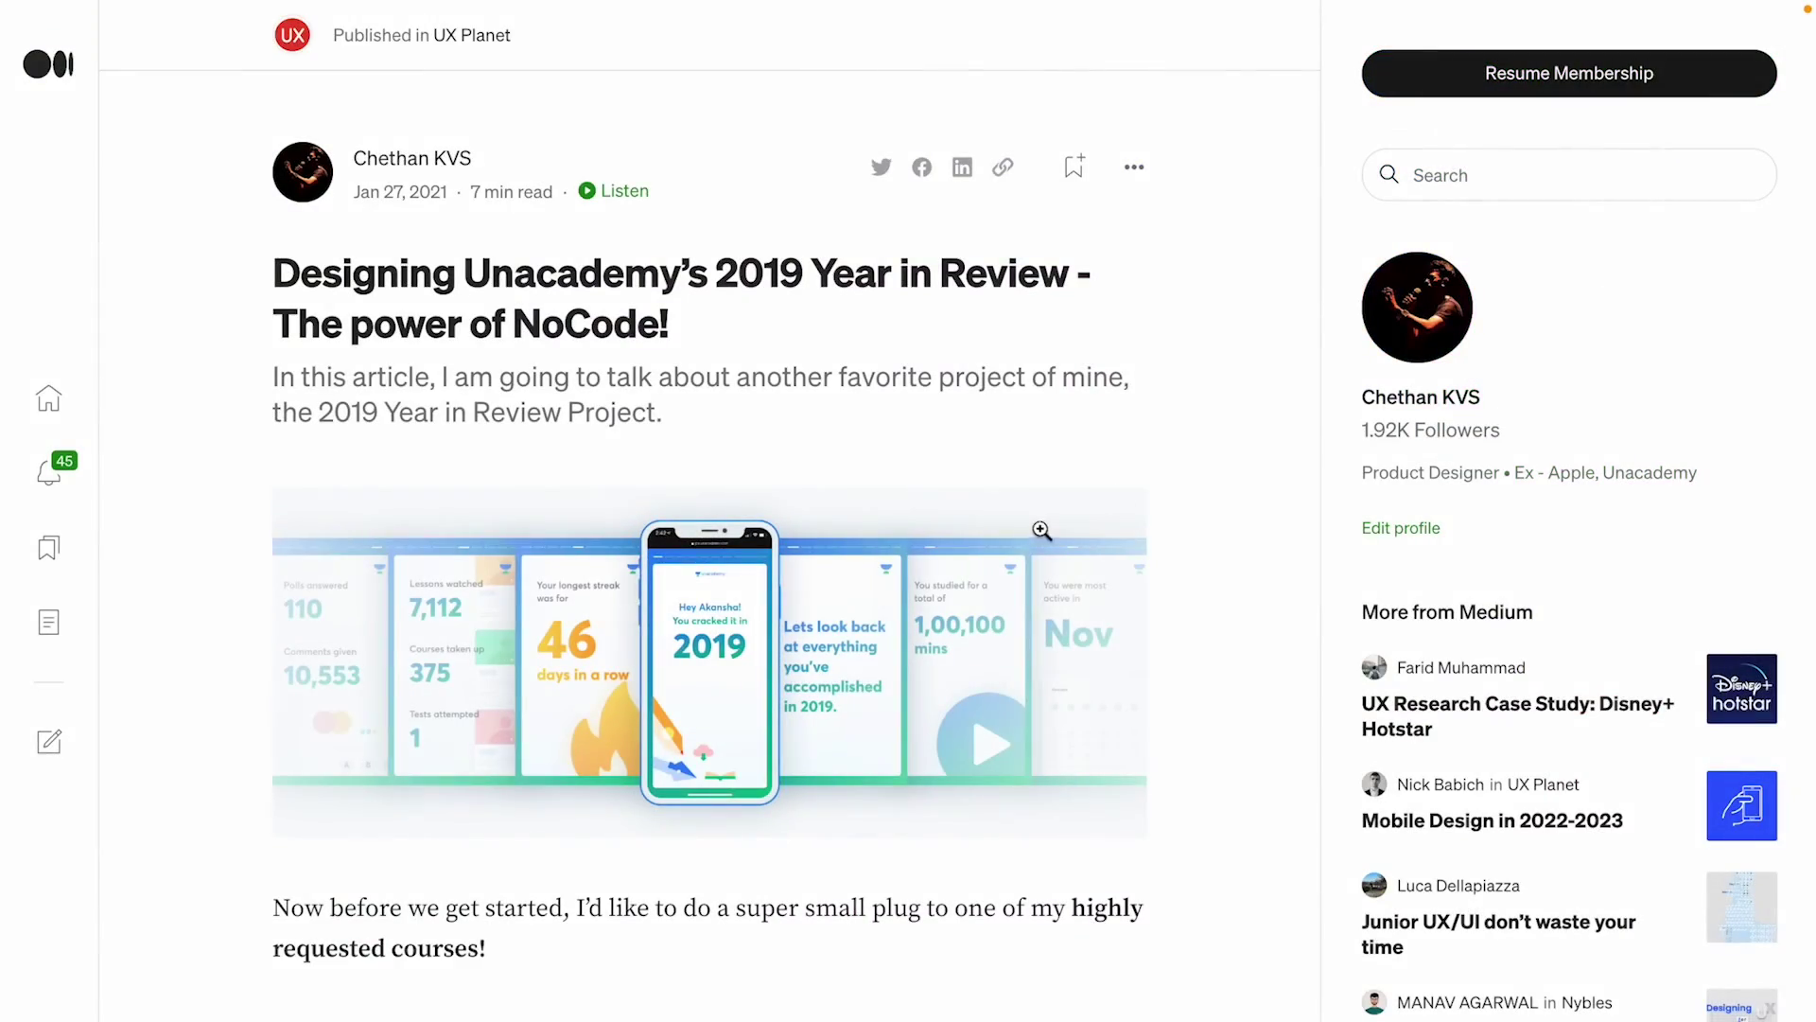
Step: Scroll to the Iterations image, view it enlarged, then copy it with Copy Image
{"action": "scroll", "coordinate": [1154, 490], "scroll_direction": "down", "scroll_amount": 20}
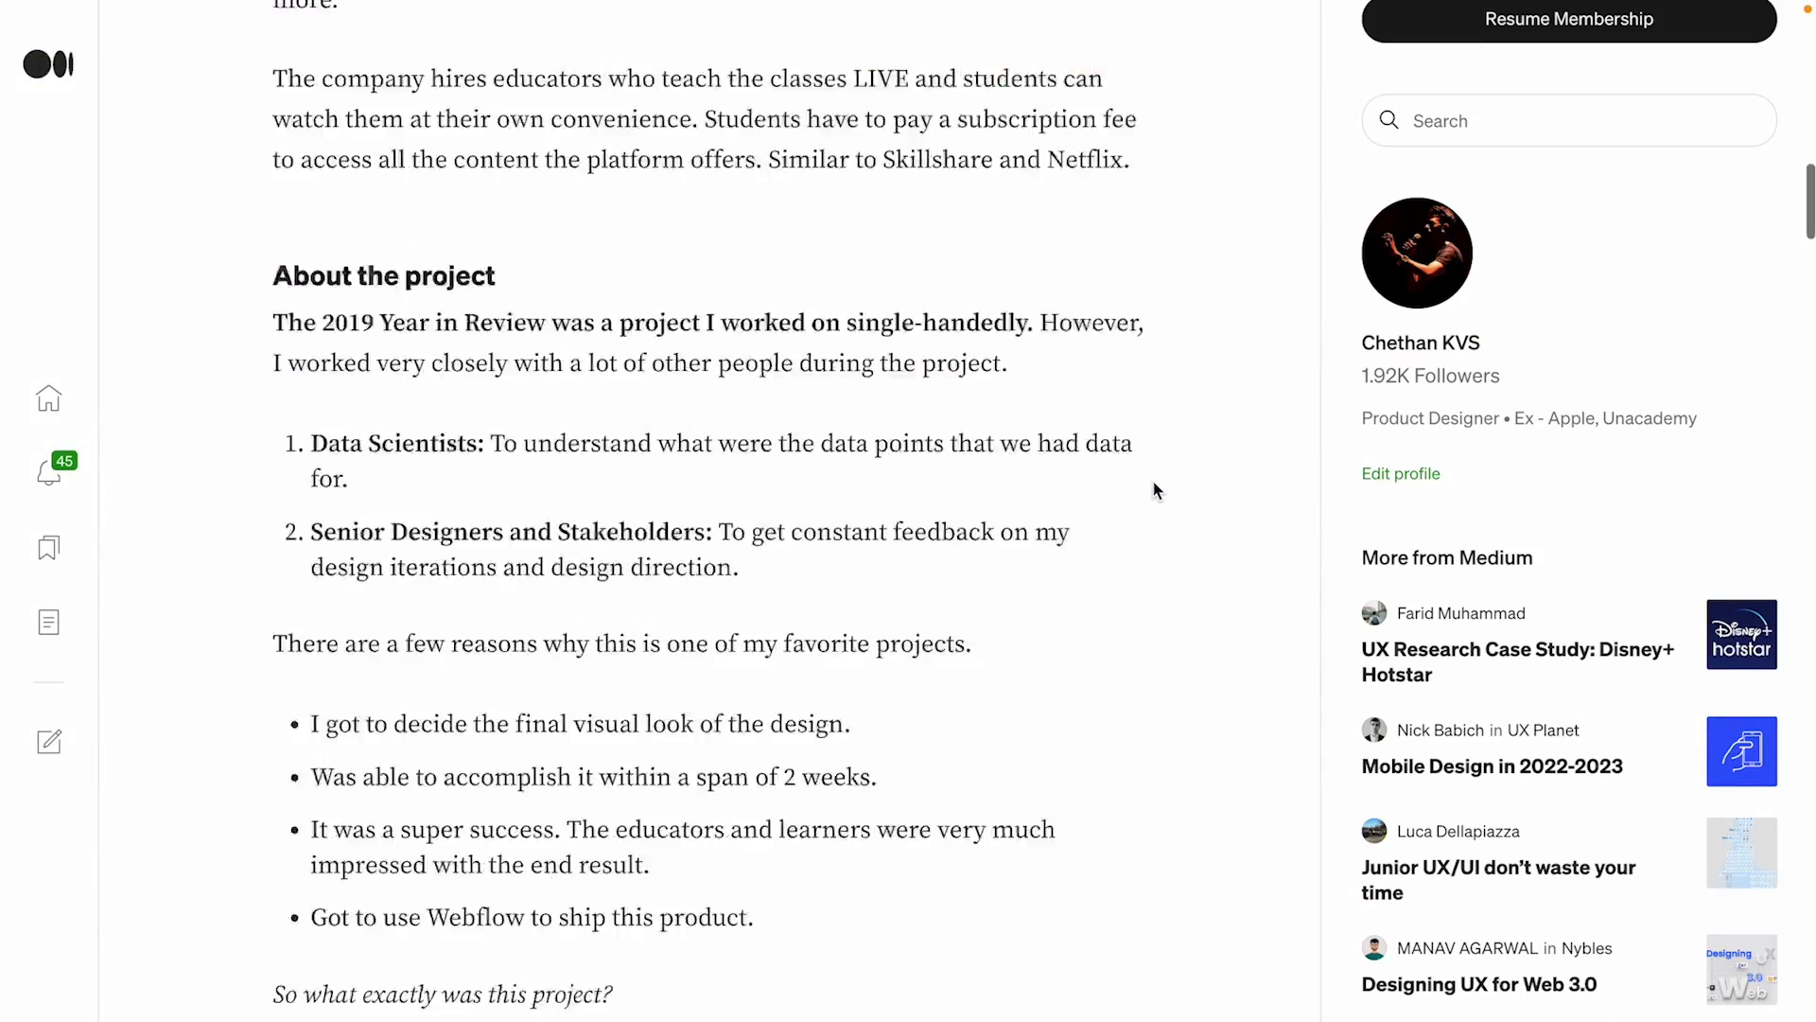
{"action": "scroll", "coordinate": [1154, 490], "scroll_direction": "down", "scroll_amount": 20}
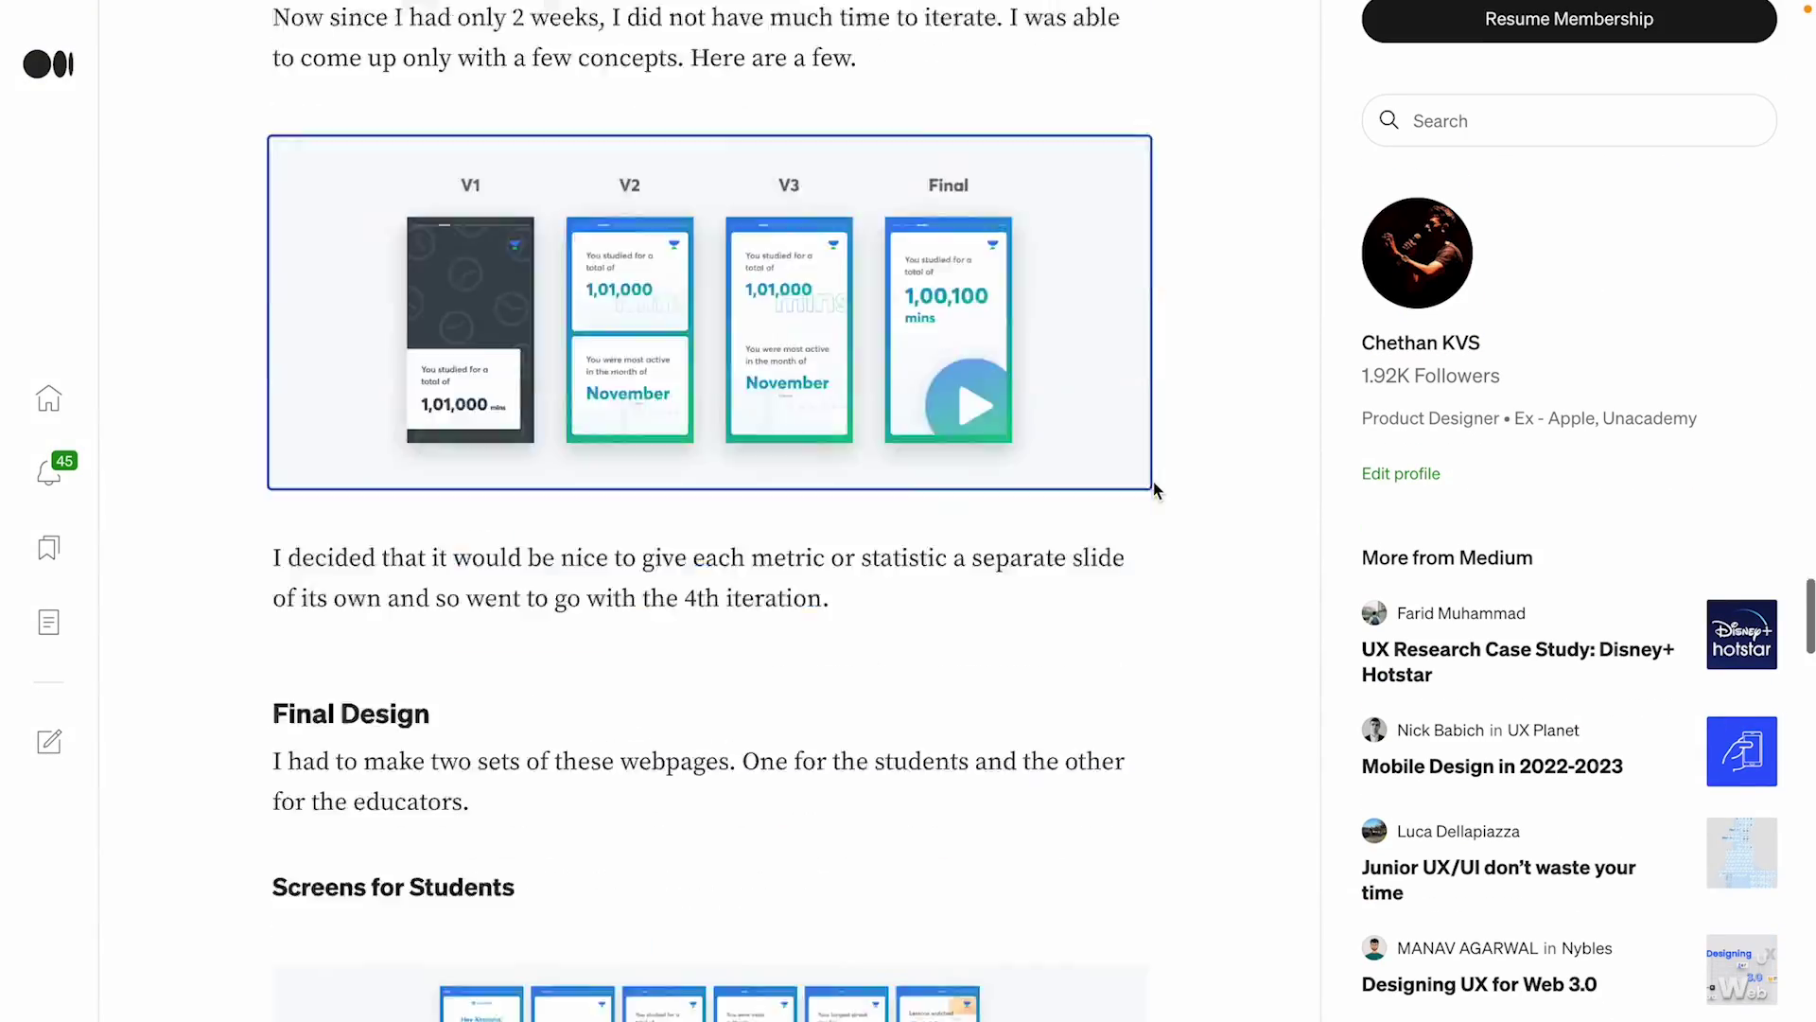
{"action": "left_click", "coordinate": [717, 447]}
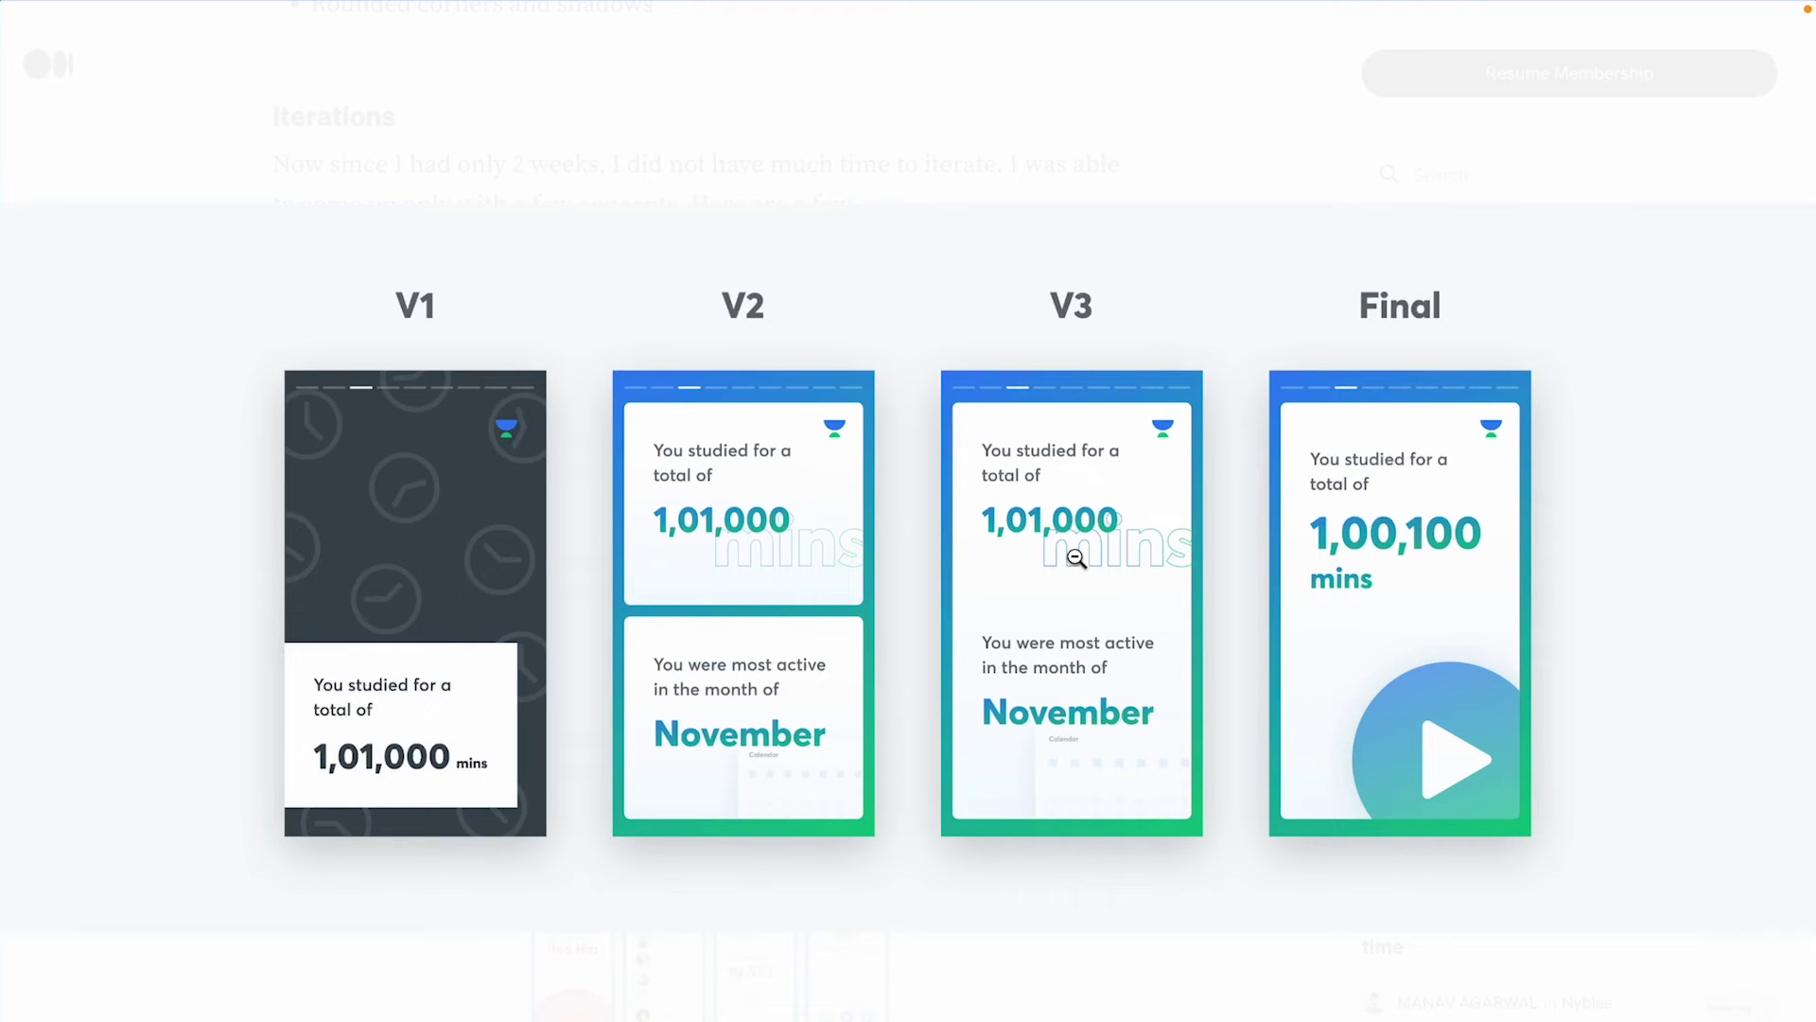
{"action": "left_click", "coordinate": [955, 534]}
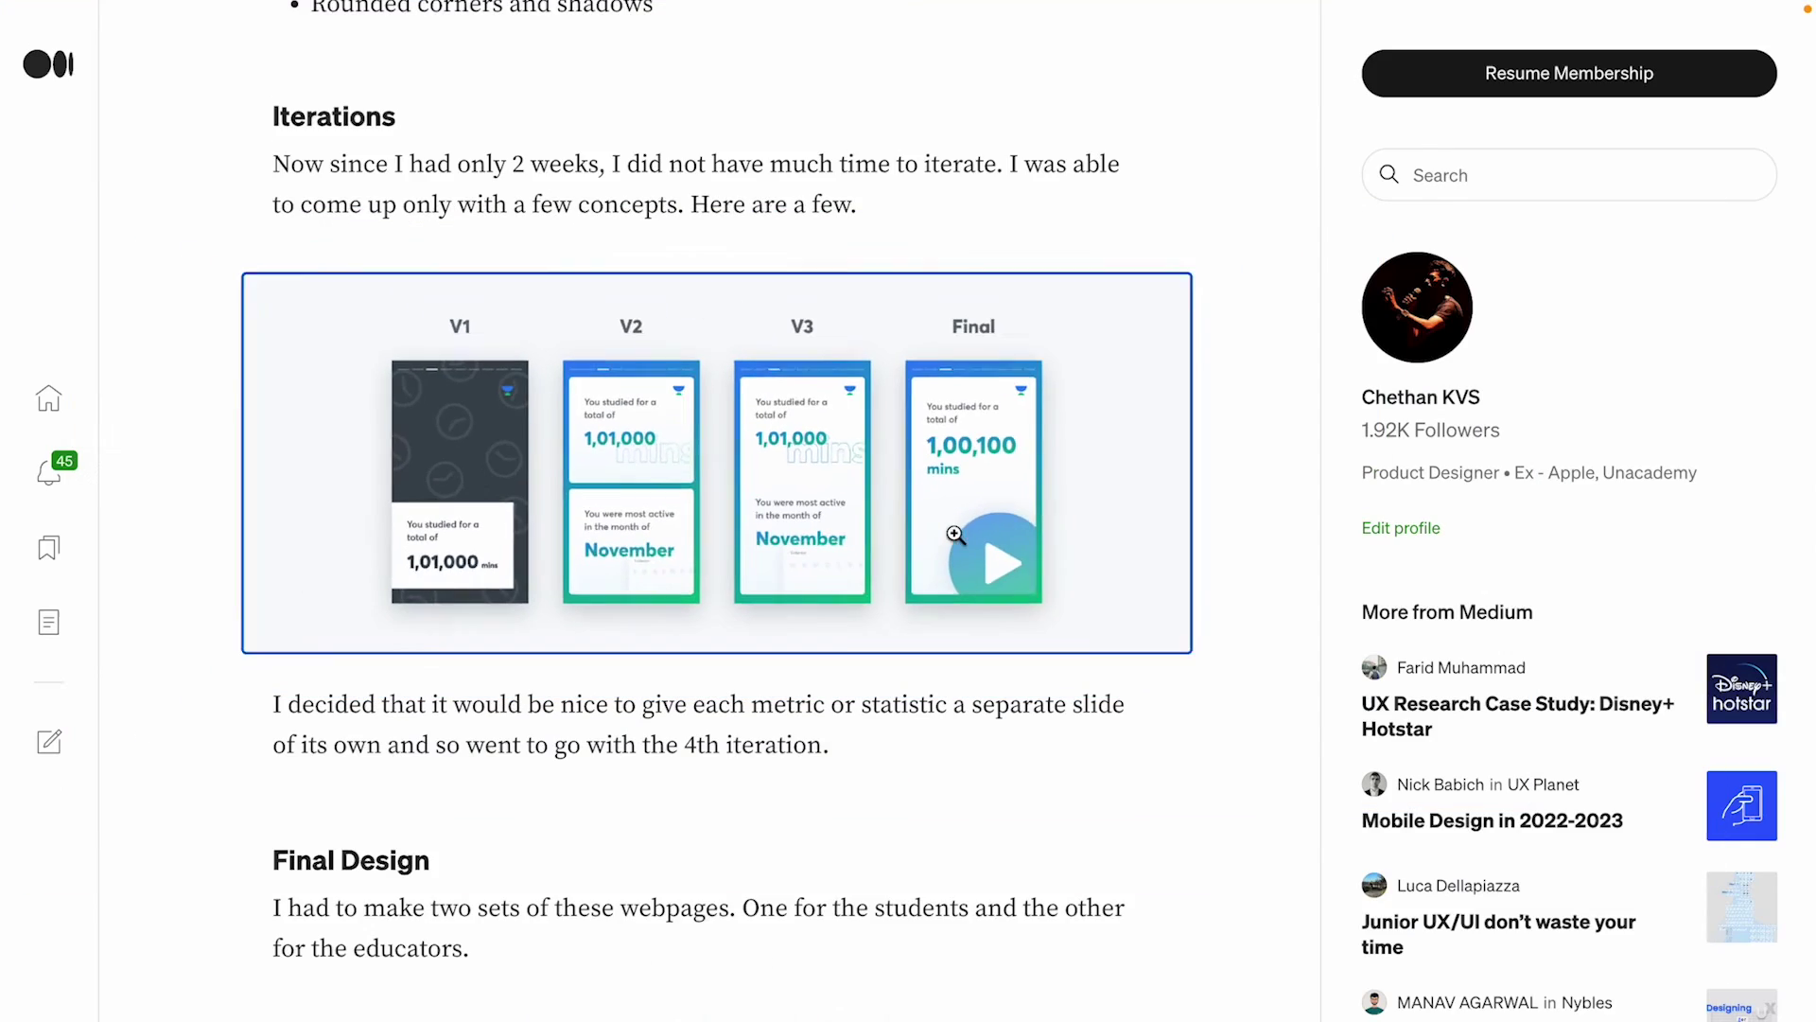
{"action": "right_click", "coordinate": [778, 458]}
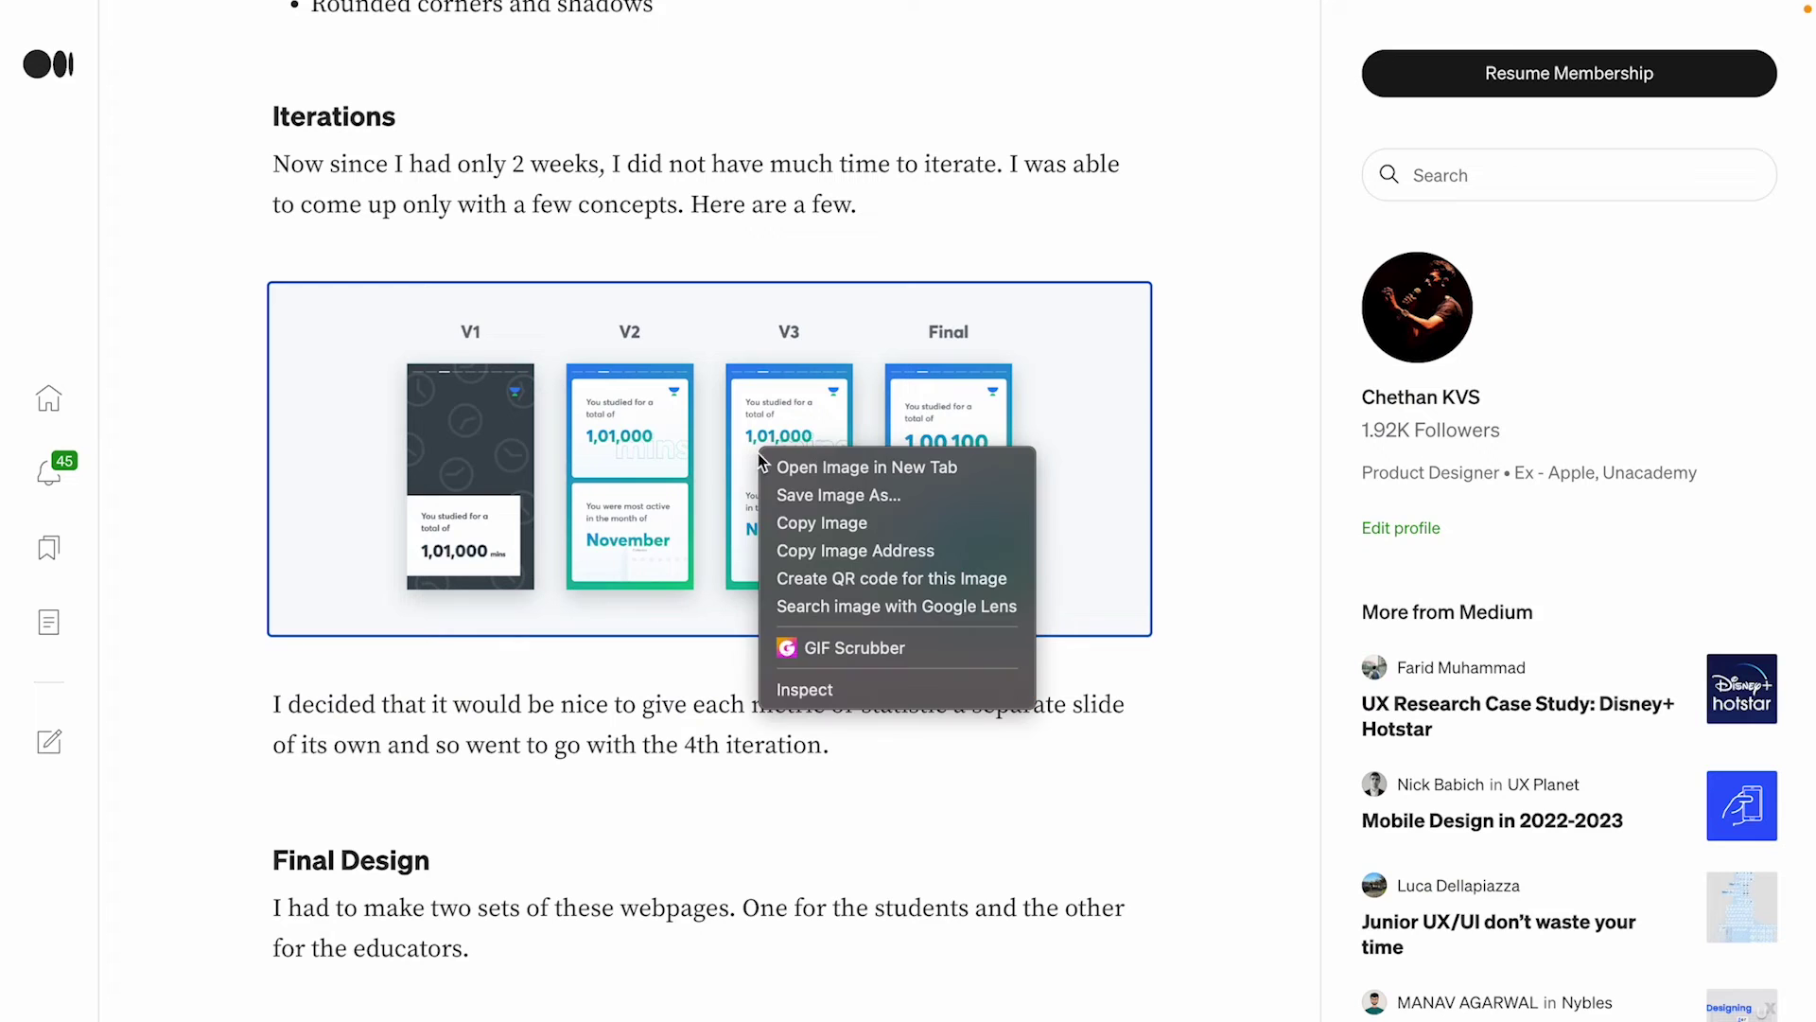
{"action": "left_click", "coordinate": [845, 525]}
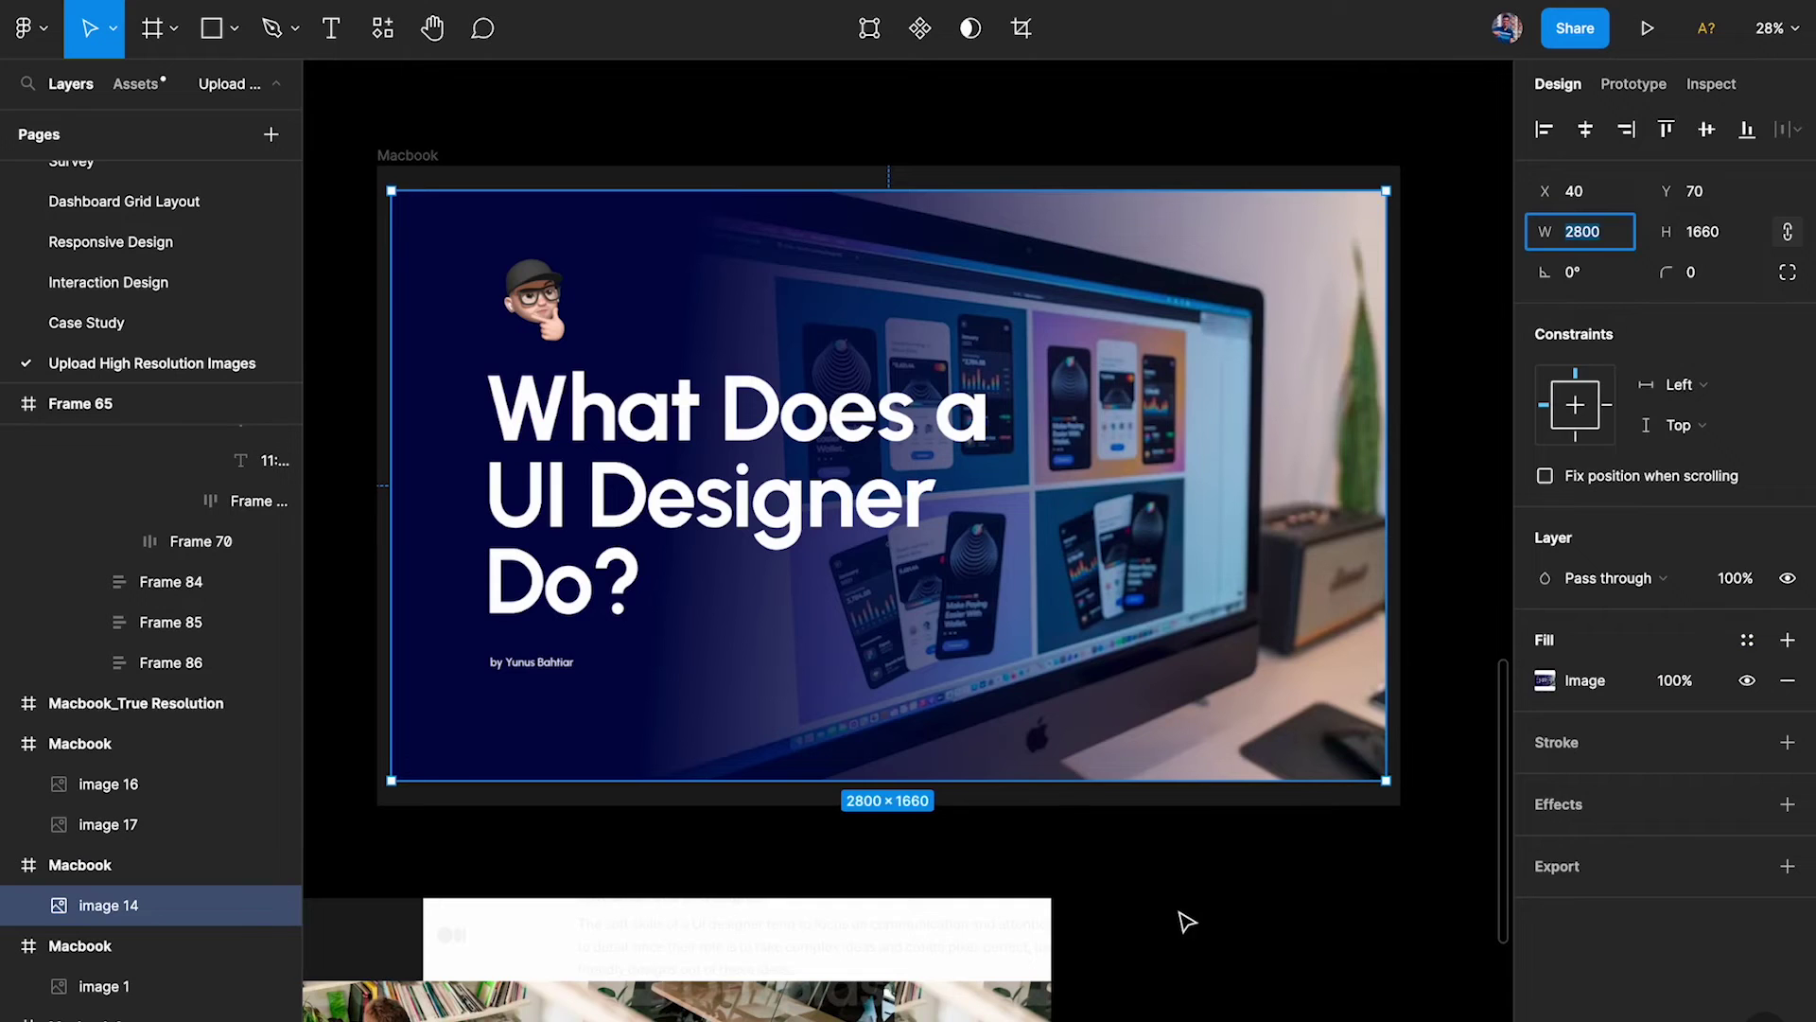
Step: Paste the iterations image and place it under the UI Designer thumbnail
{"action": "scroll", "coordinate": [1180, 921], "scroll_direction": "down", "scroll_amount": 3}
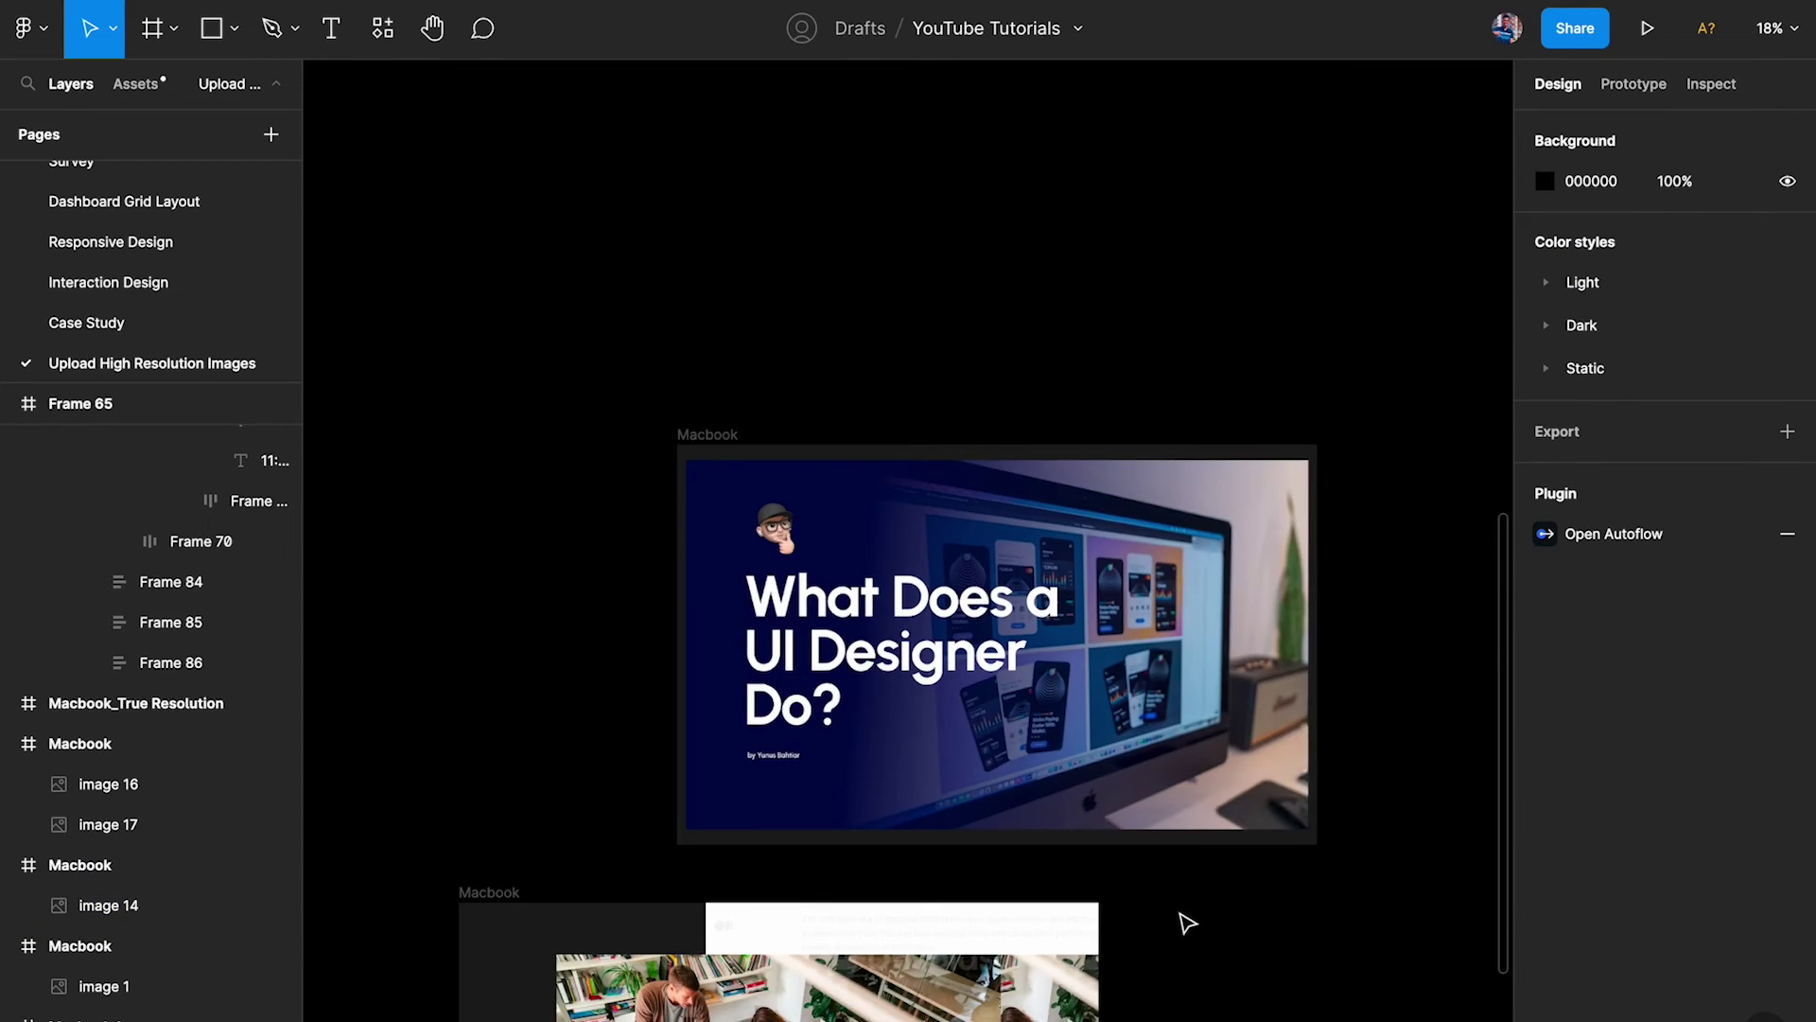
{"action": "scroll", "coordinate": [1181, 921], "scroll_direction": "down", "scroll_amount": 5}
{"action": "key", "text": "ctrl+v"}
{"action": "scroll", "coordinate": [914, 588], "scroll_direction": "left", "scroll_amount": 4}
{"action": "left_click_drag", "start_coordinate": [1204, 583], "coordinate": [835, 584]}
{"action": "scroll", "coordinate": [835, 585], "scroll_direction": "down", "scroll_amount": 1}
{"action": "scroll", "coordinate": [835, 584], "scroll_direction": "left", "scroll_amount": 5}
{"action": "scroll", "coordinate": [835, 585], "scroll_direction": "left", "scroll_amount": 1}
{"action": "scroll", "coordinate": [1326, 527], "scroll_direction": "down", "scroll_amount": 2}
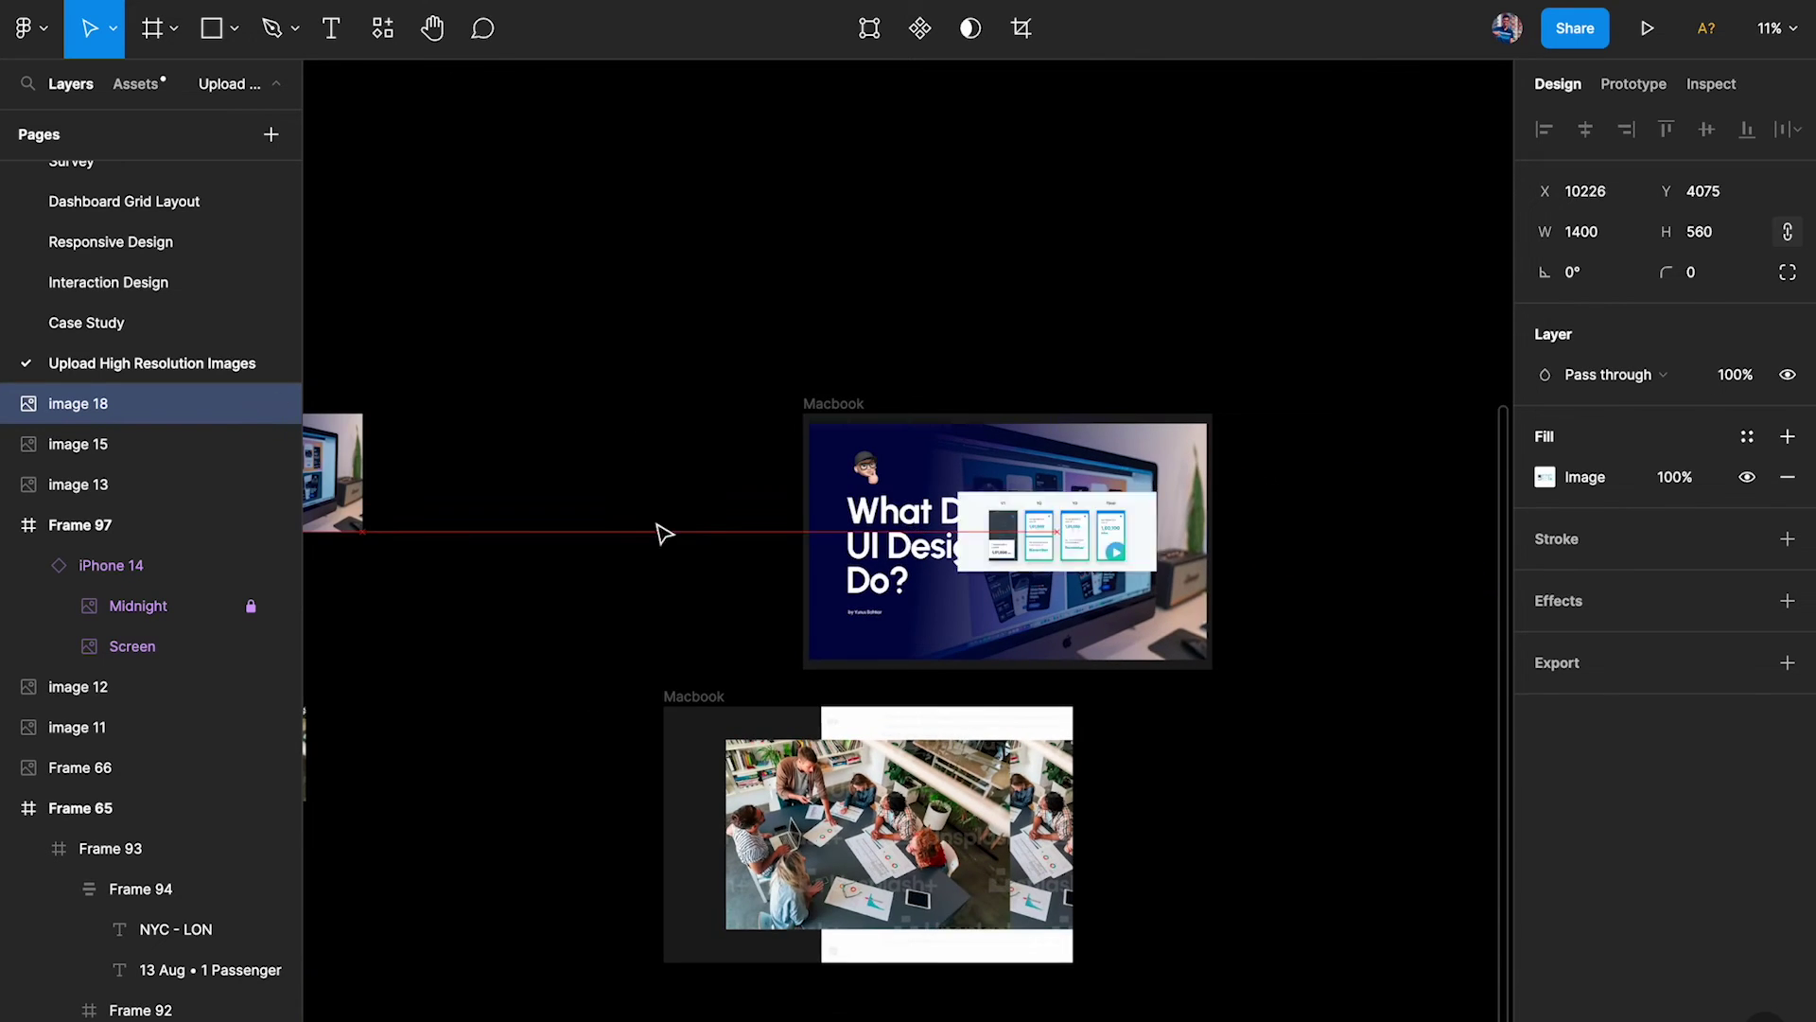
{"action": "left_click_drag", "start_coordinate": [1326, 526], "coordinate": [416, 551]}
{"action": "scroll", "coordinate": [433, 558], "scroll_direction": "left", "scroll_amount": 4}
{"action": "left_click_drag", "start_coordinate": [852, 596], "coordinate": [650, 633]}
Step: Move the team photo right below the iterations image, undoing accidental moves
{"action": "scroll", "coordinate": [650, 633], "scroll_direction": "up", "scroll_amount": 5}
{"action": "scroll", "coordinate": [660, 637], "scroll_direction": "up", "scroll_amount": 5}
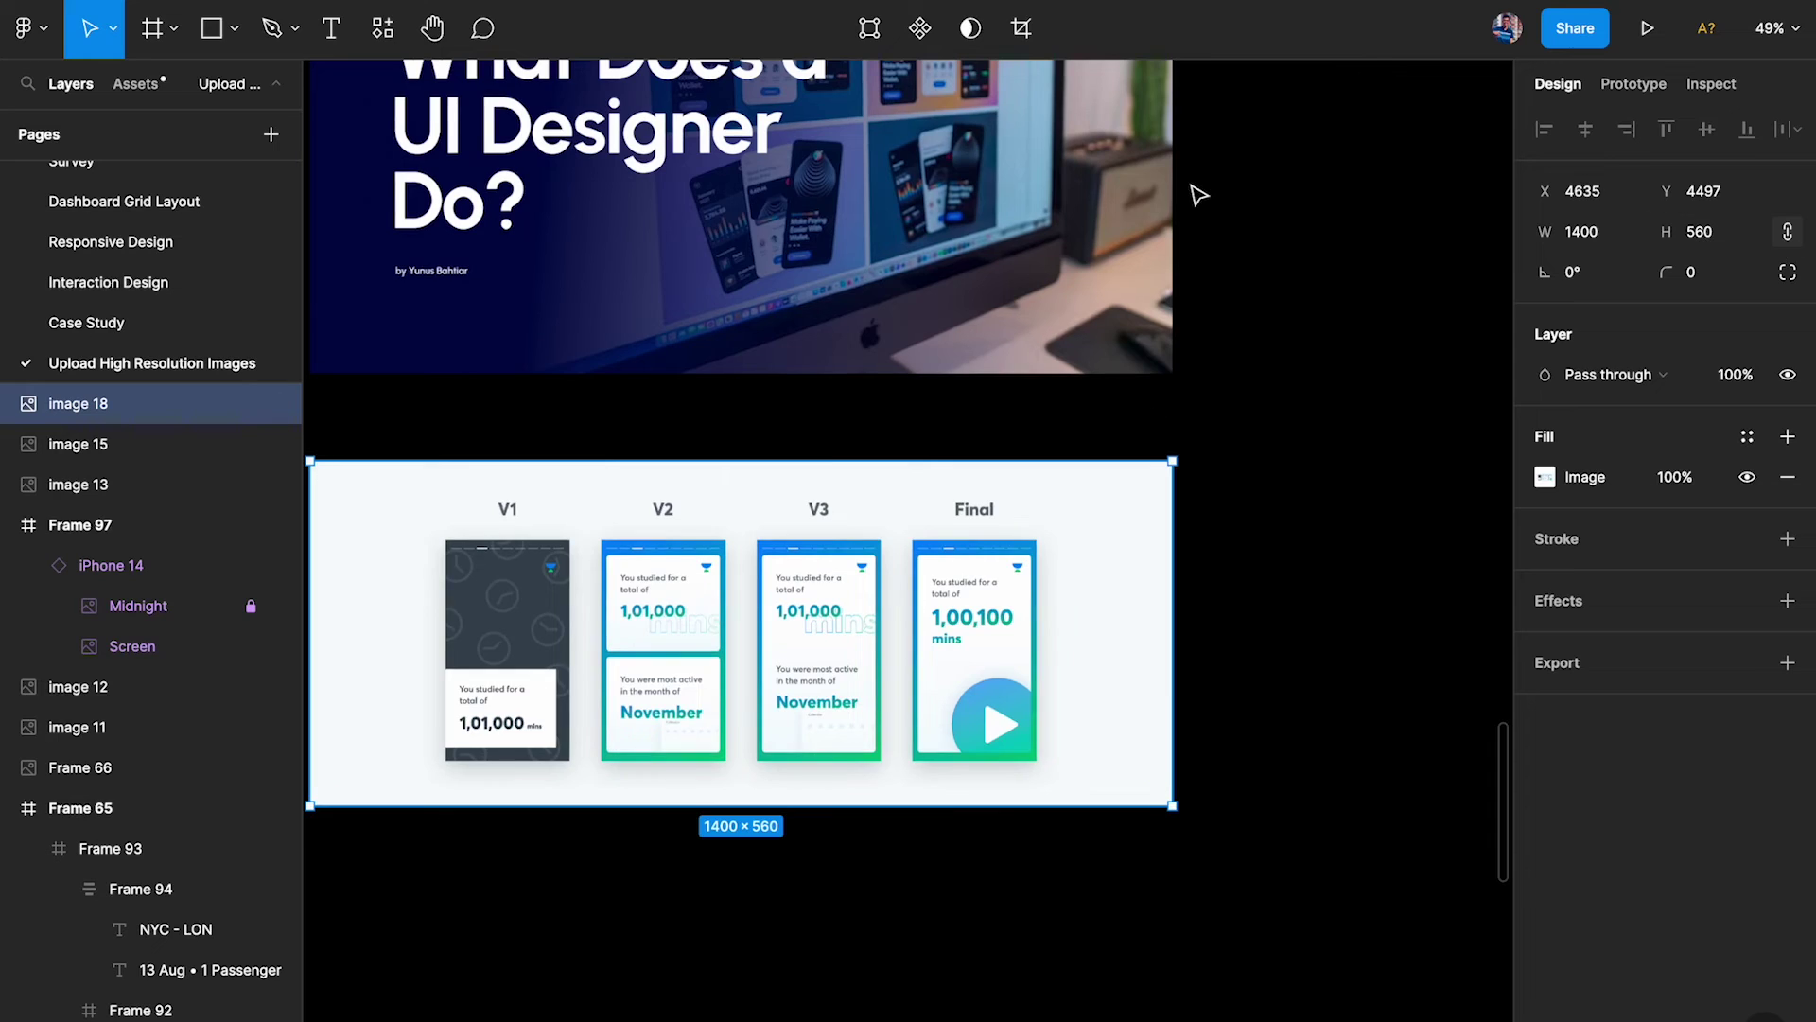
{"action": "scroll", "coordinate": [1195, 191], "scroll_direction": "up", "scroll_amount": 3}
{"action": "left_click", "coordinate": [1034, 252]}
{"action": "scroll", "coordinate": [1039, 262], "scroll_direction": "down", "scroll_amount": 8}
{"action": "left_click_drag", "start_coordinate": [1039, 261], "coordinate": [1034, 257]}
{"action": "left_click_drag", "start_coordinate": [931, 745], "coordinate": [868, 569]}
{"action": "key", "text": "super+z"}
{"action": "key", "text": "super+z"}
{"action": "left_click", "coordinate": [928, 687]}
Step: Check that the iterations image is 1400 wide (1400×560)
{"action": "left_click", "coordinate": [1138, 490]}
{"action": "left_click", "coordinate": [948, 358]}
{"action": "scroll", "coordinate": [948, 358], "scroll_direction": "up", "scroll_amount": 5}
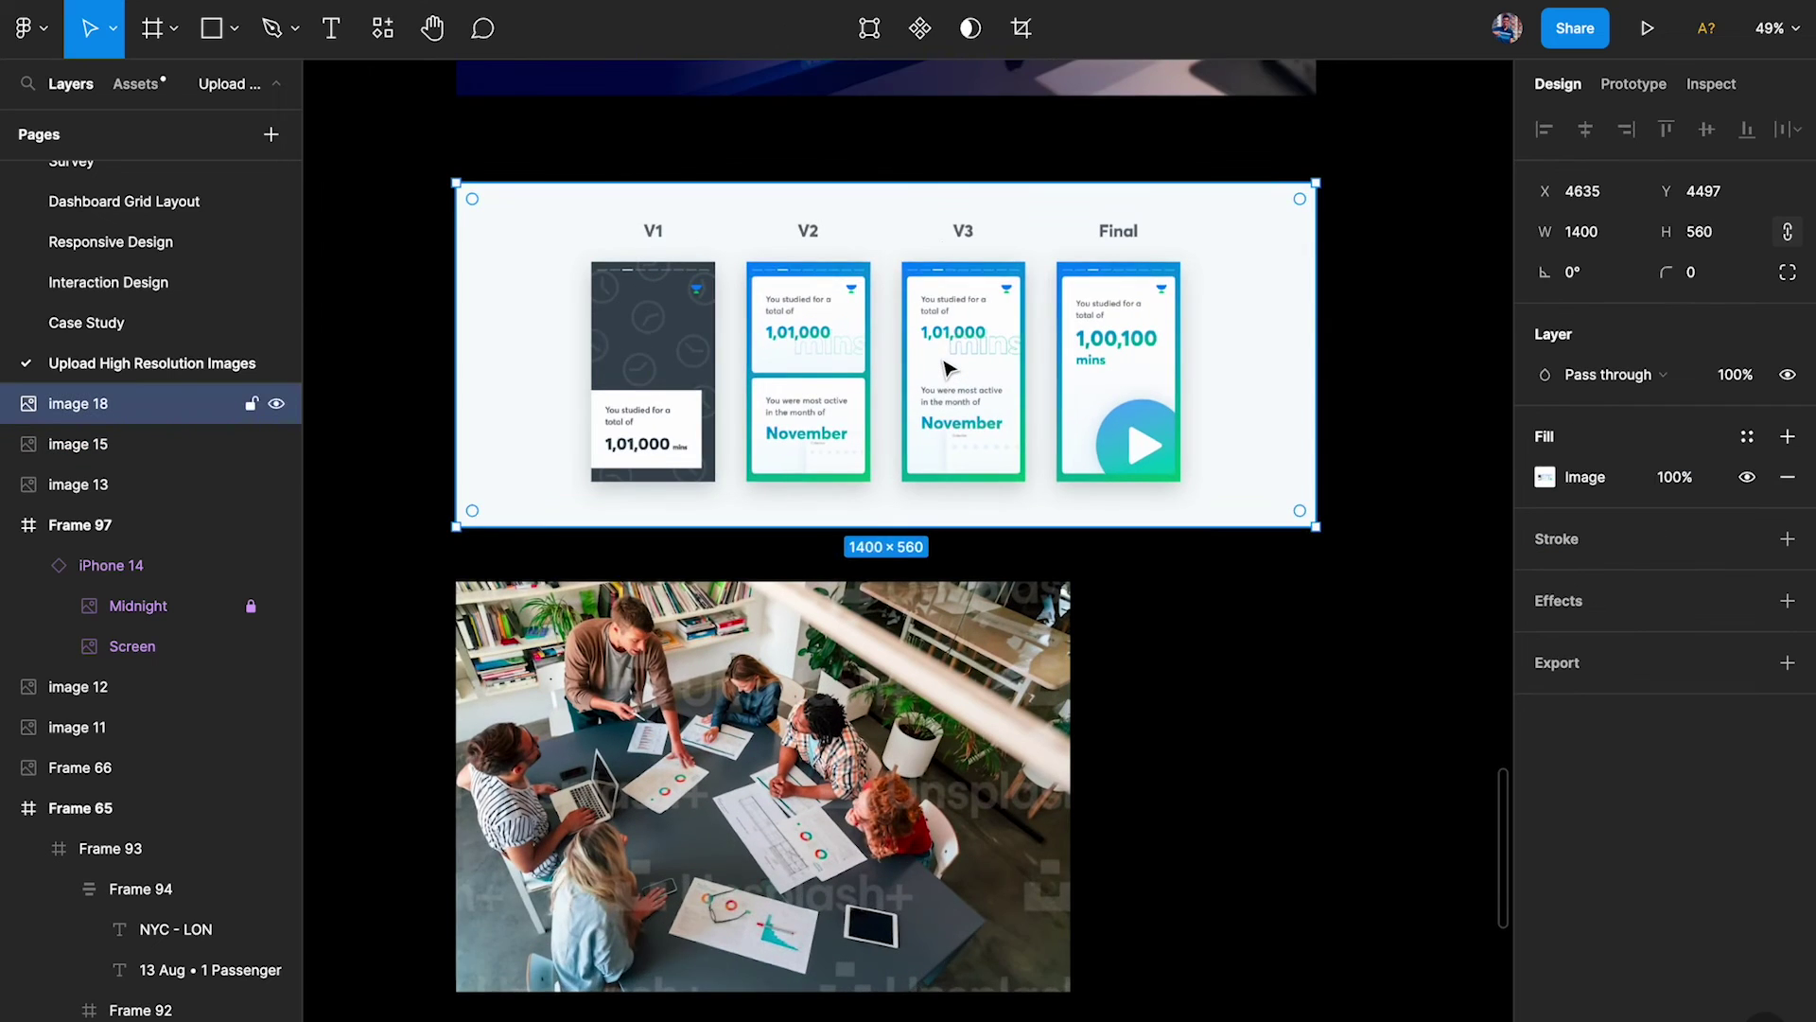
{"action": "scroll", "coordinate": [958, 394], "scroll_direction": "up", "scroll_amount": 3}
{"action": "scroll", "coordinate": [960, 386], "scroll_direction": "up", "scroll_amount": 2}
{"action": "left_click", "coordinate": [1611, 242]}
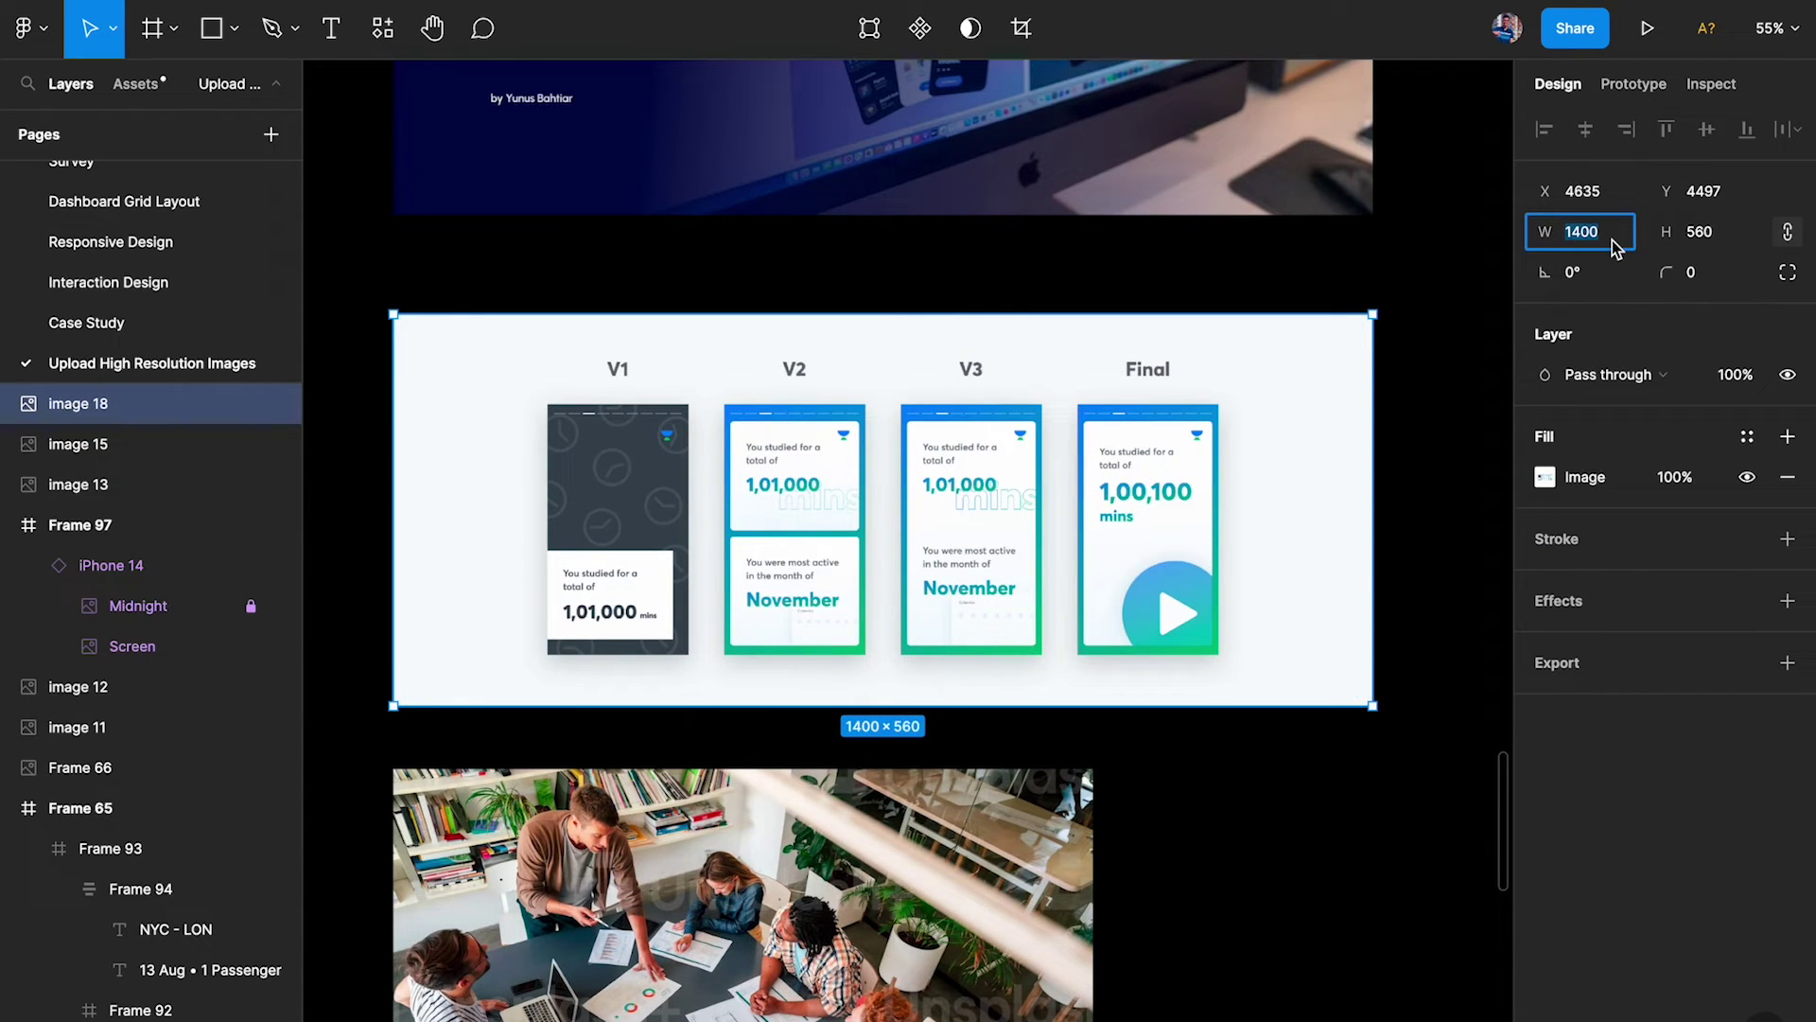
{"action": "left_click", "coordinate": [1442, 265]}
{"action": "scroll", "coordinate": [1443, 265], "scroll_direction": "down", "scroll_amount": 5}
{"action": "scroll", "coordinate": [1442, 264], "scroll_direction": "right", "scroll_amount": 8}
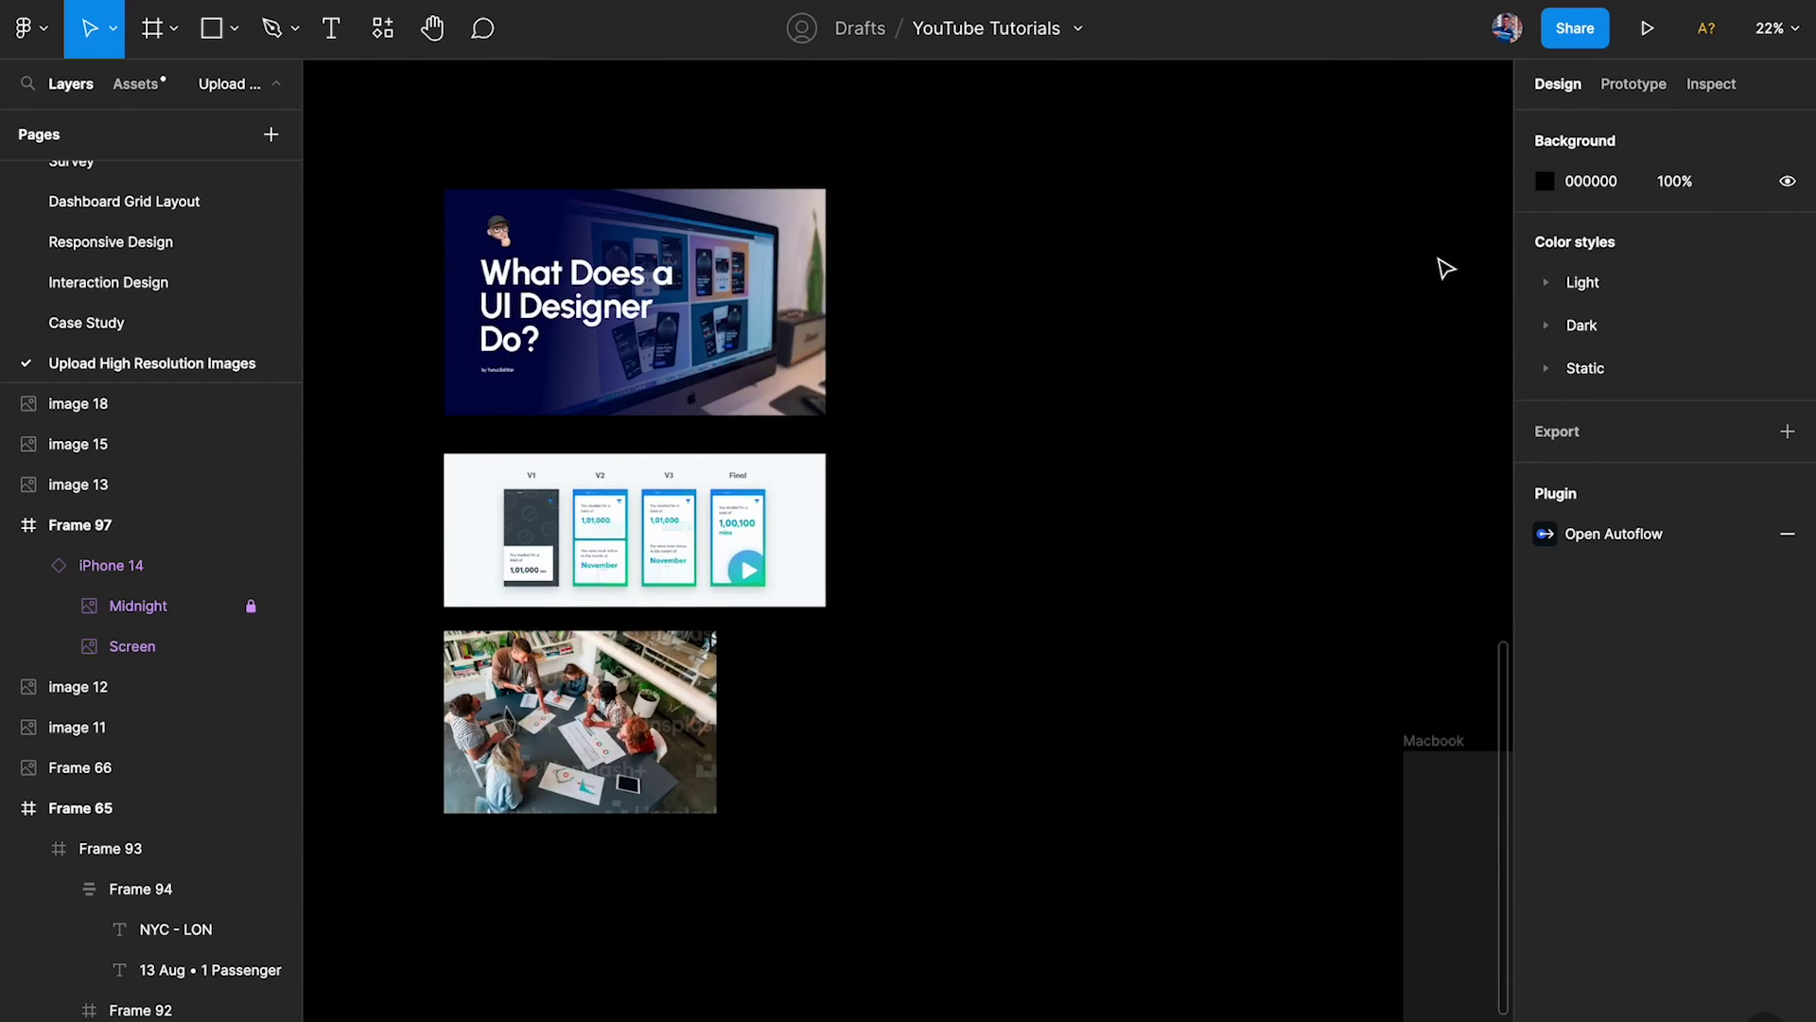
{"action": "scroll", "coordinate": [1442, 265], "scroll_direction": "down", "scroll_amount": 3}
{"action": "scroll", "coordinate": [1442, 265], "scroll_direction": "right", "scroll_amount": 3}
Step: Move the iPhone 14 mockup below Frame 97
{"action": "left_click", "coordinate": [953, 435]}
{"action": "scroll", "coordinate": [953, 434], "scroll_direction": "up", "scroll_amount": 5}
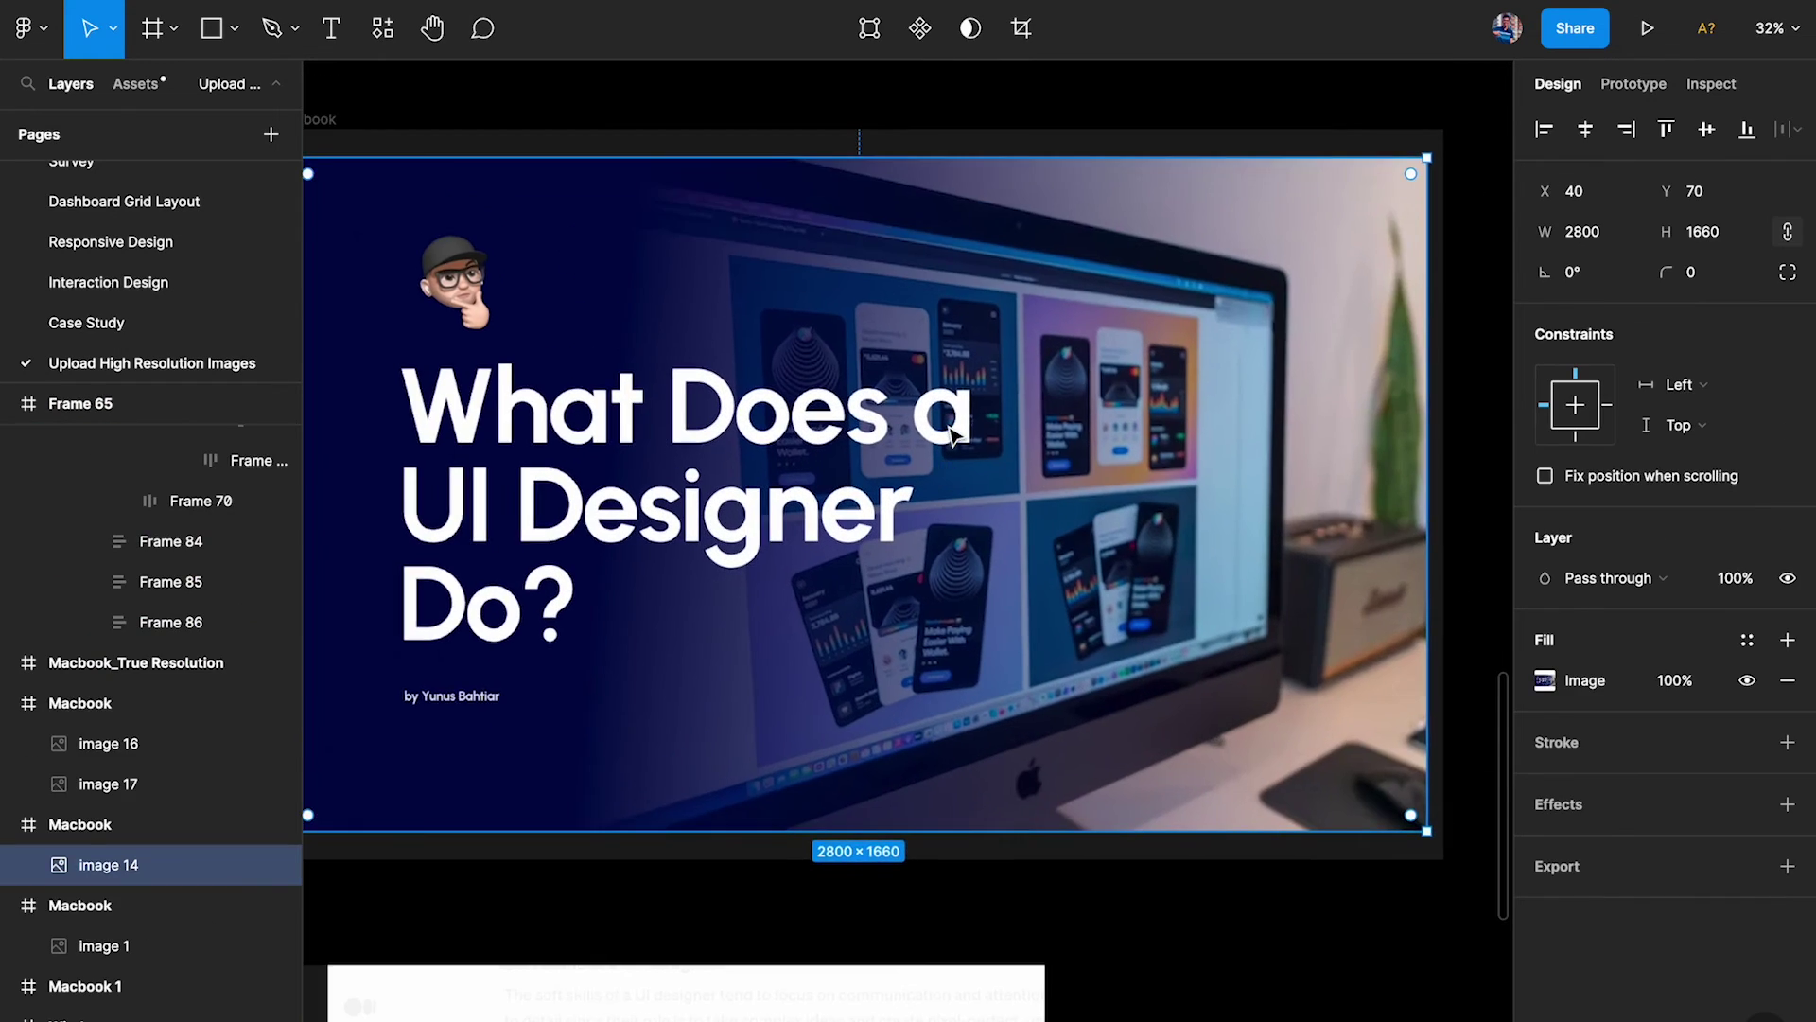
{"action": "scroll", "coordinate": [955, 435], "scroll_direction": "down", "scroll_amount": 2}
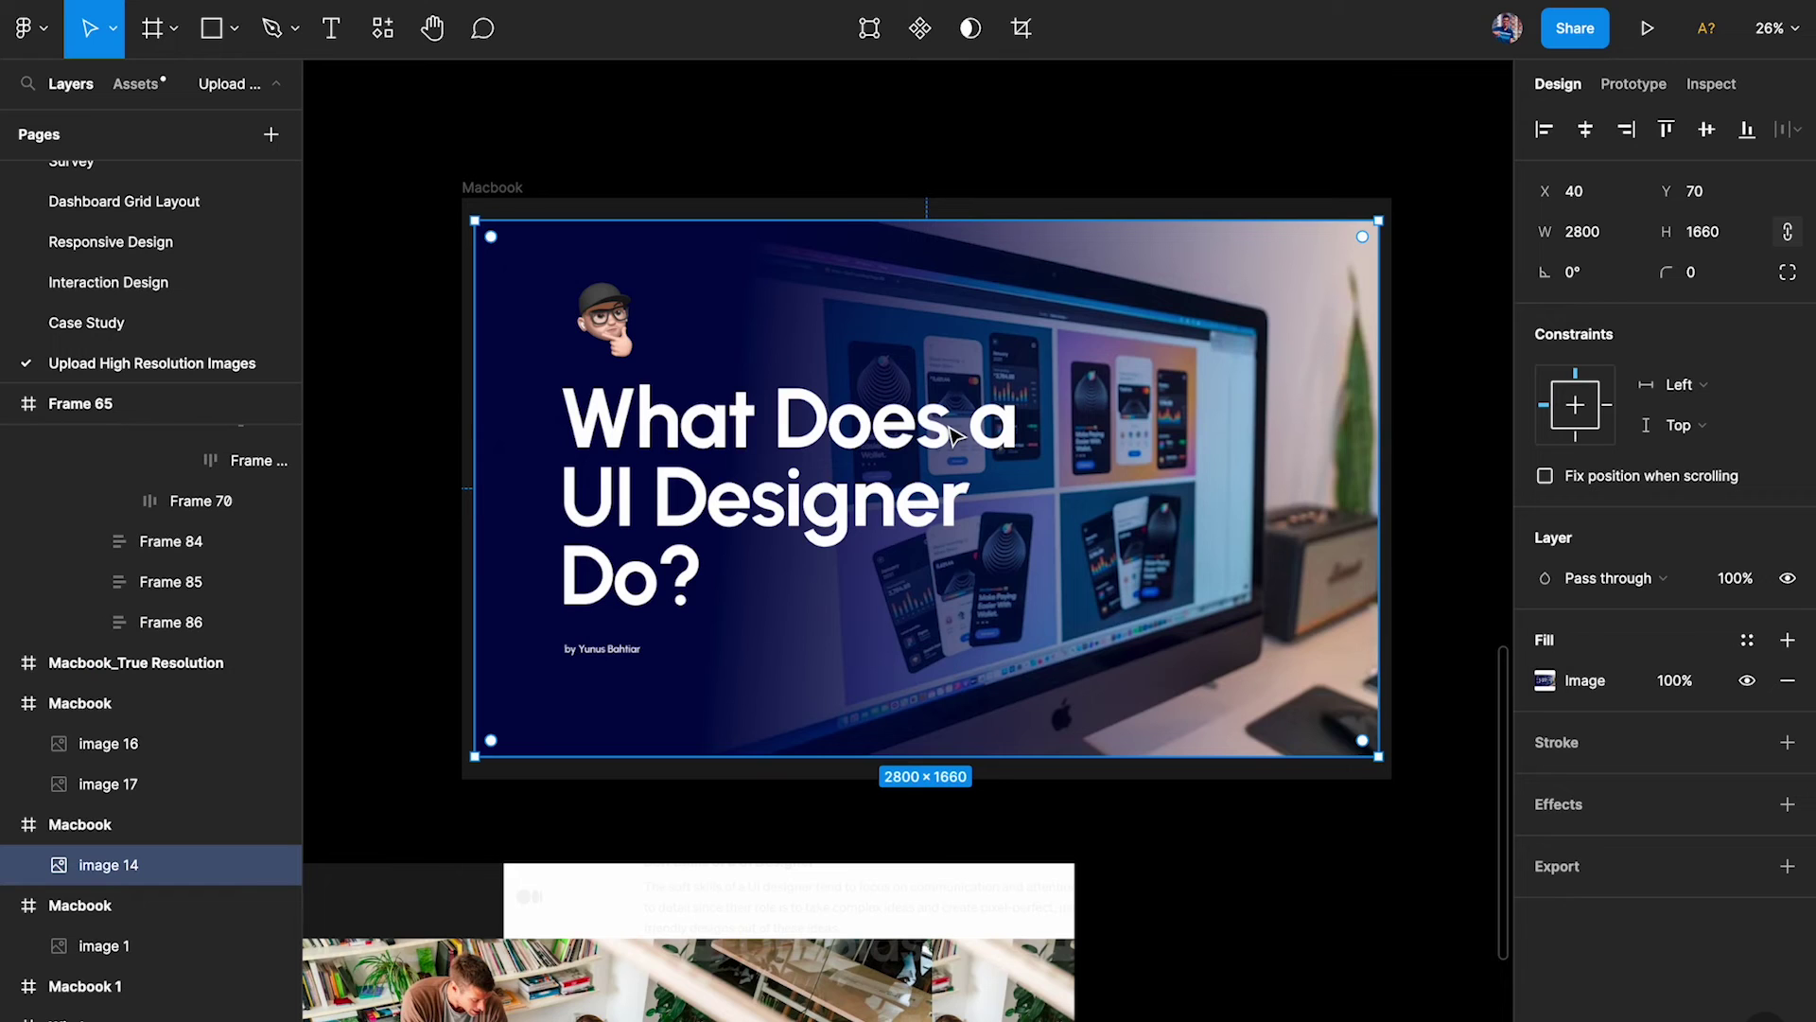
{"action": "scroll", "coordinate": [950, 433], "scroll_direction": "down", "scroll_amount": 6}
{"action": "scroll", "coordinate": [953, 435], "scroll_direction": "up", "scroll_amount": 2}
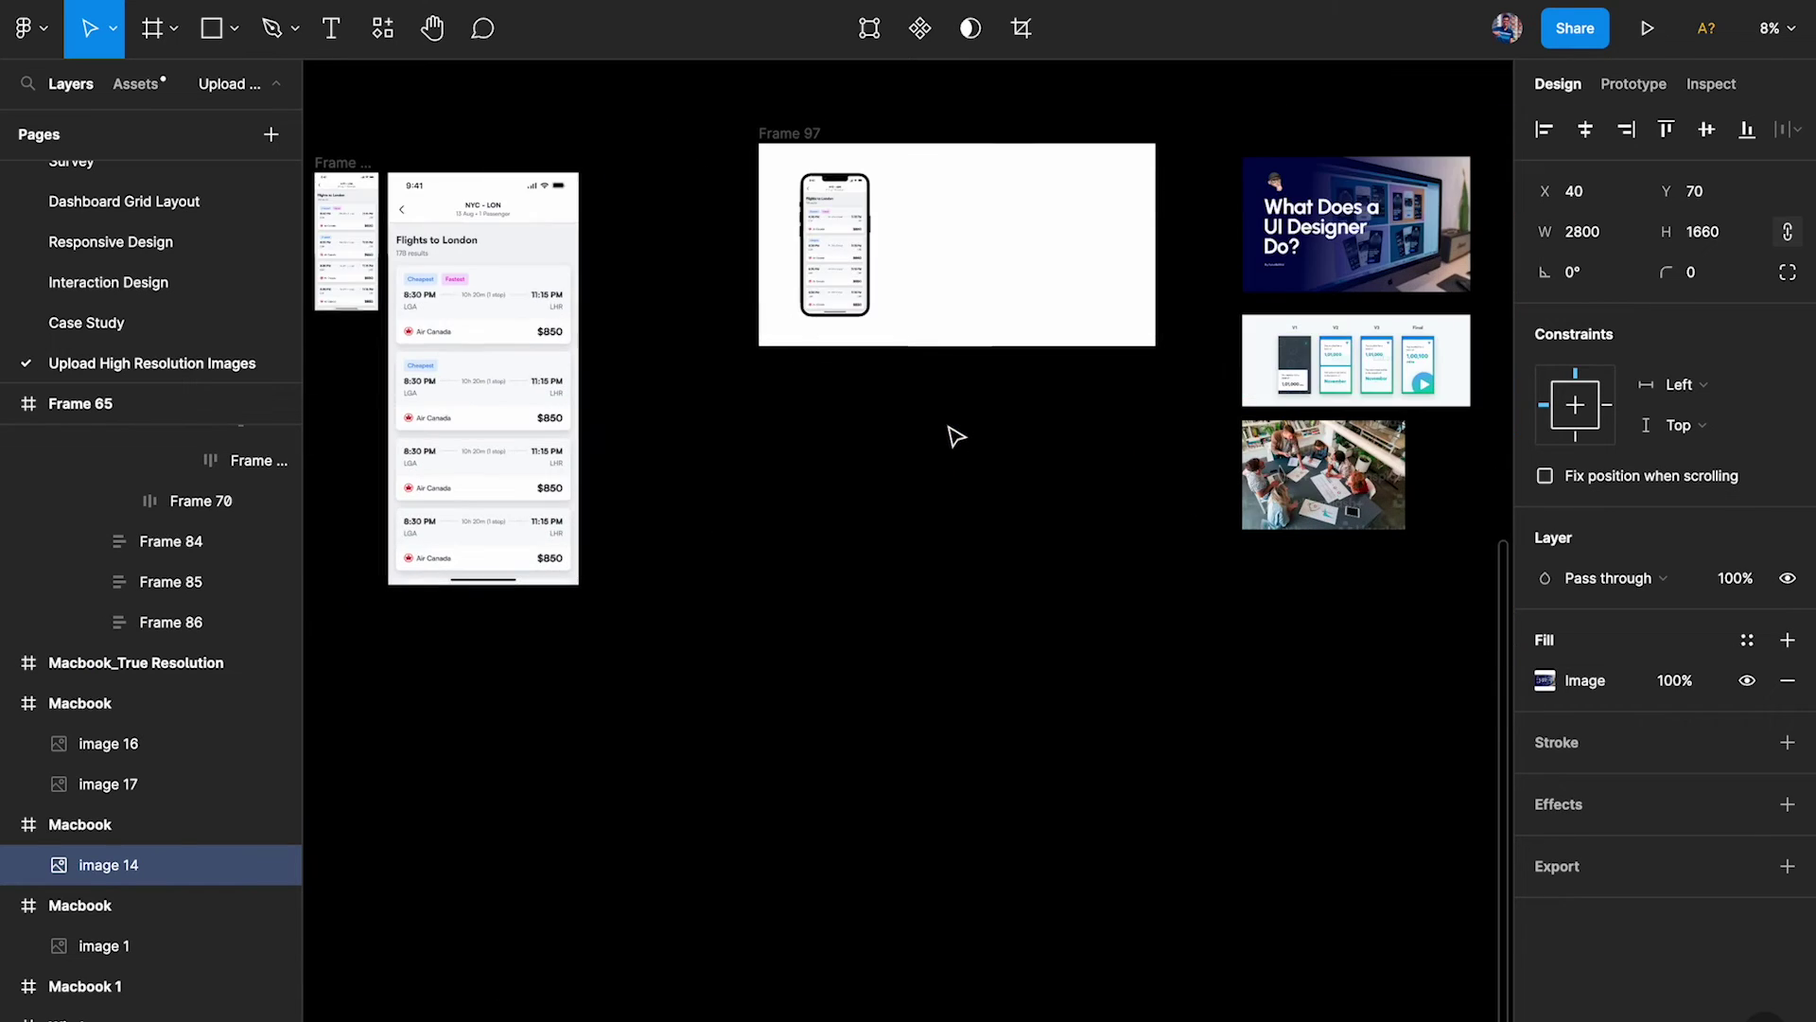
{"action": "left_click", "coordinate": [809, 132]}
{"action": "scroll", "coordinate": [809, 132], "scroll_direction": "up", "scroll_amount": 2}
{"action": "left_click_drag", "start_coordinate": [831, 284], "coordinate": [831, 704]}
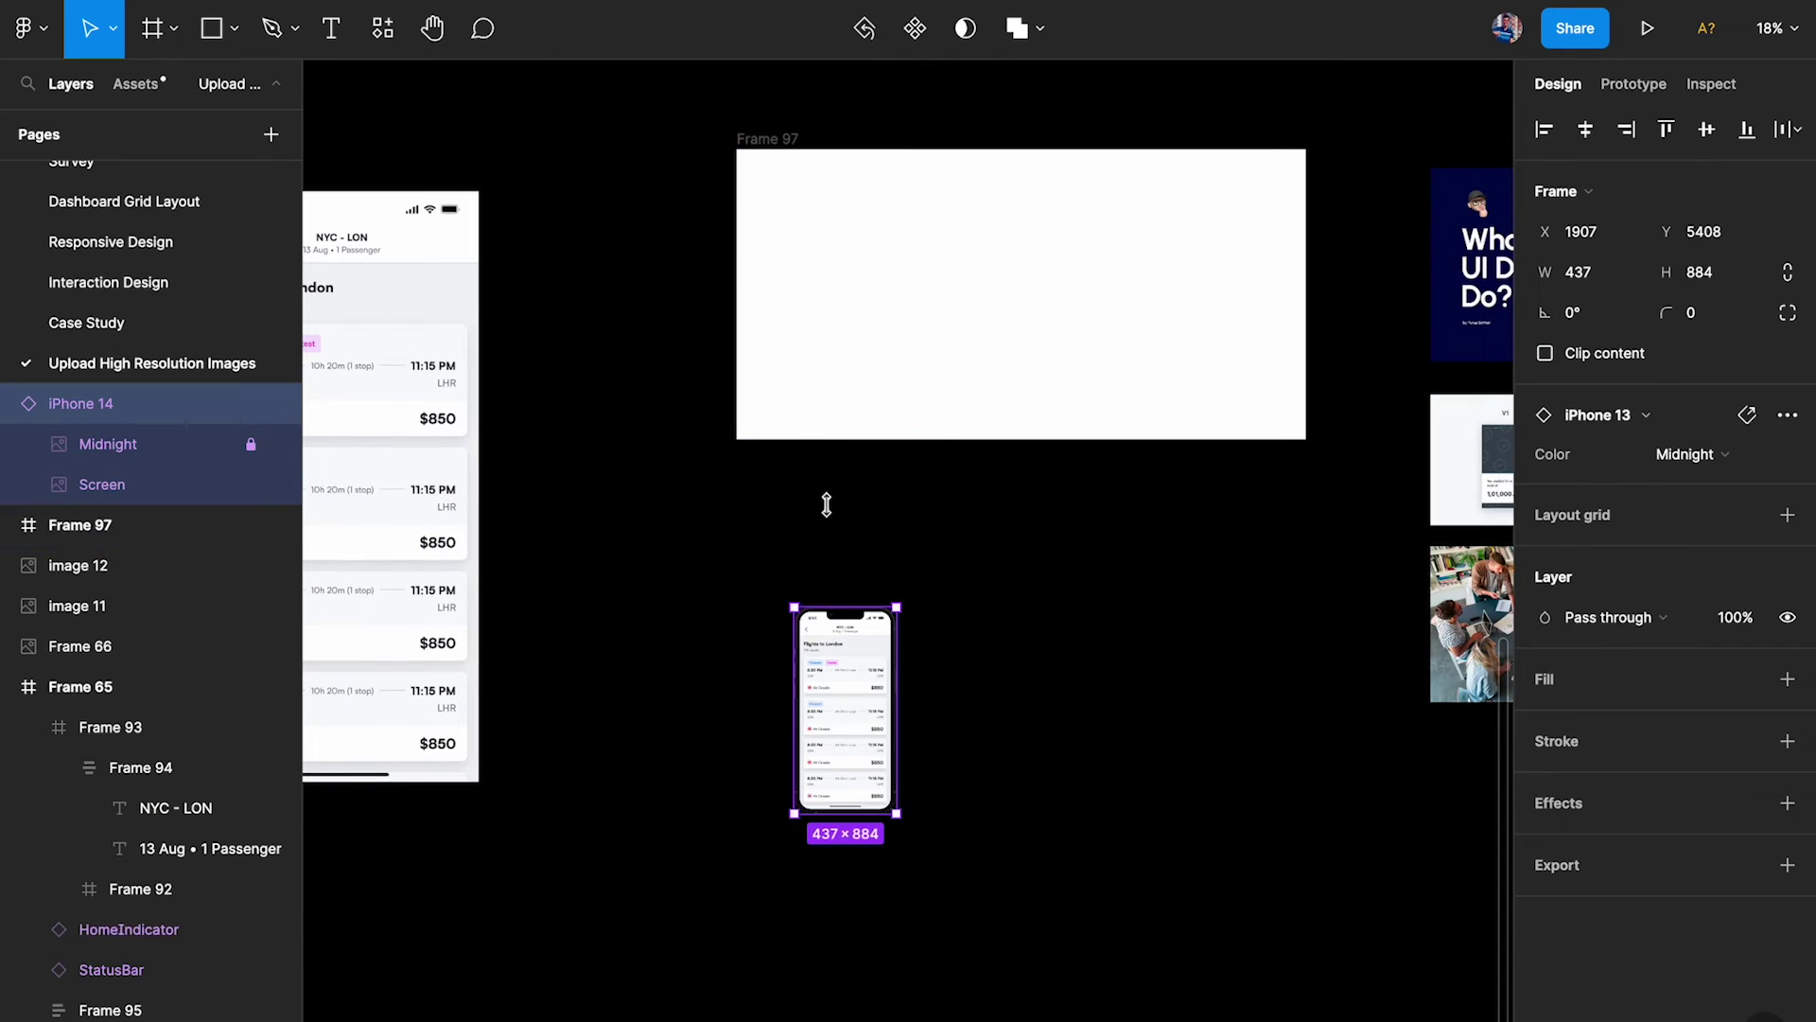
Step: Set Frame 97's width to 1400, correcting a mistyped first entry
{"action": "left_click", "coordinate": [774, 144]}
{"action": "left_click", "coordinate": [1574, 274]}
{"action": "type", "text": "1440"}
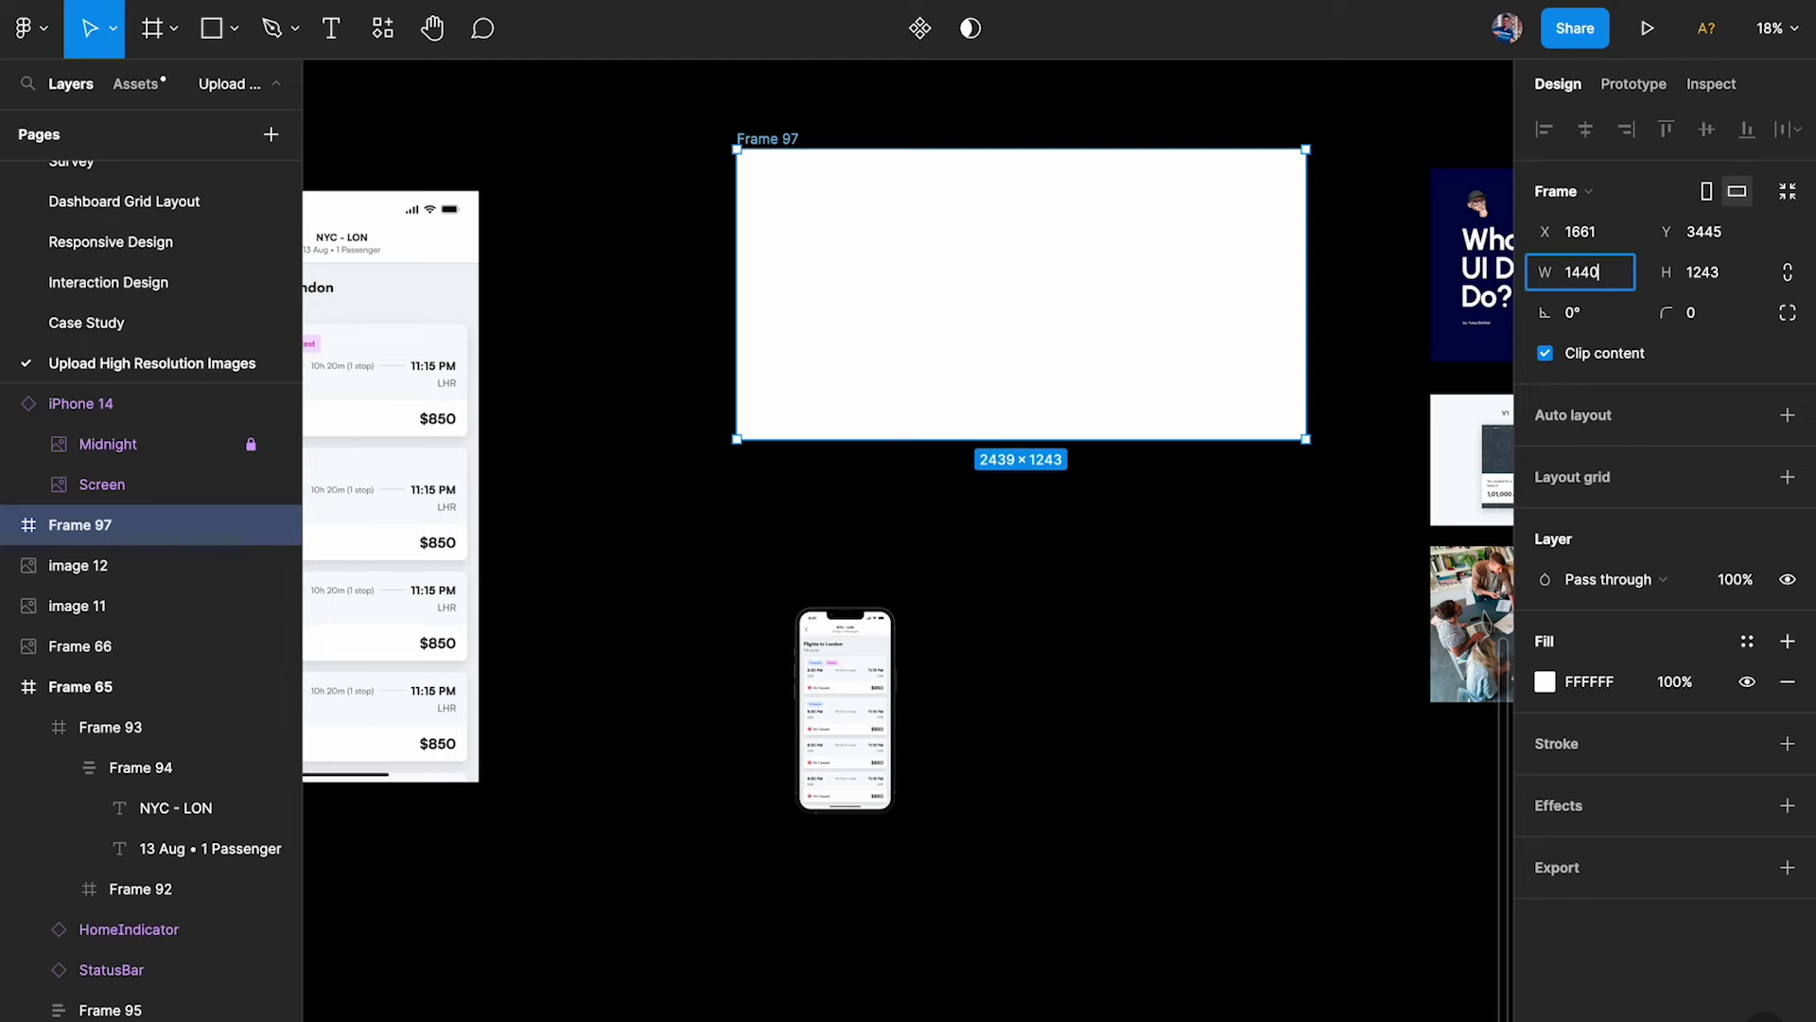
{"action": "key", "text": "Return"}
{"action": "scroll", "coordinate": [1081, 250], "scroll_direction": "up", "scroll_amount": 3}
{"action": "scroll", "coordinate": [1458, 382], "scroll_direction": "up", "scroll_amount": 2}
{"action": "left_click", "coordinate": [1627, 272]}
{"action": "type", "text": "1400"}
{"action": "key", "text": "Return"}
{"action": "scroll", "coordinate": [1088, 424], "scroll_direction": "right", "scroll_amount": 10}
{"action": "left_click", "coordinate": [463, 634]}
{"action": "scroll", "coordinate": [463, 634], "scroll_direction": "left", "scroll_amount": 4}
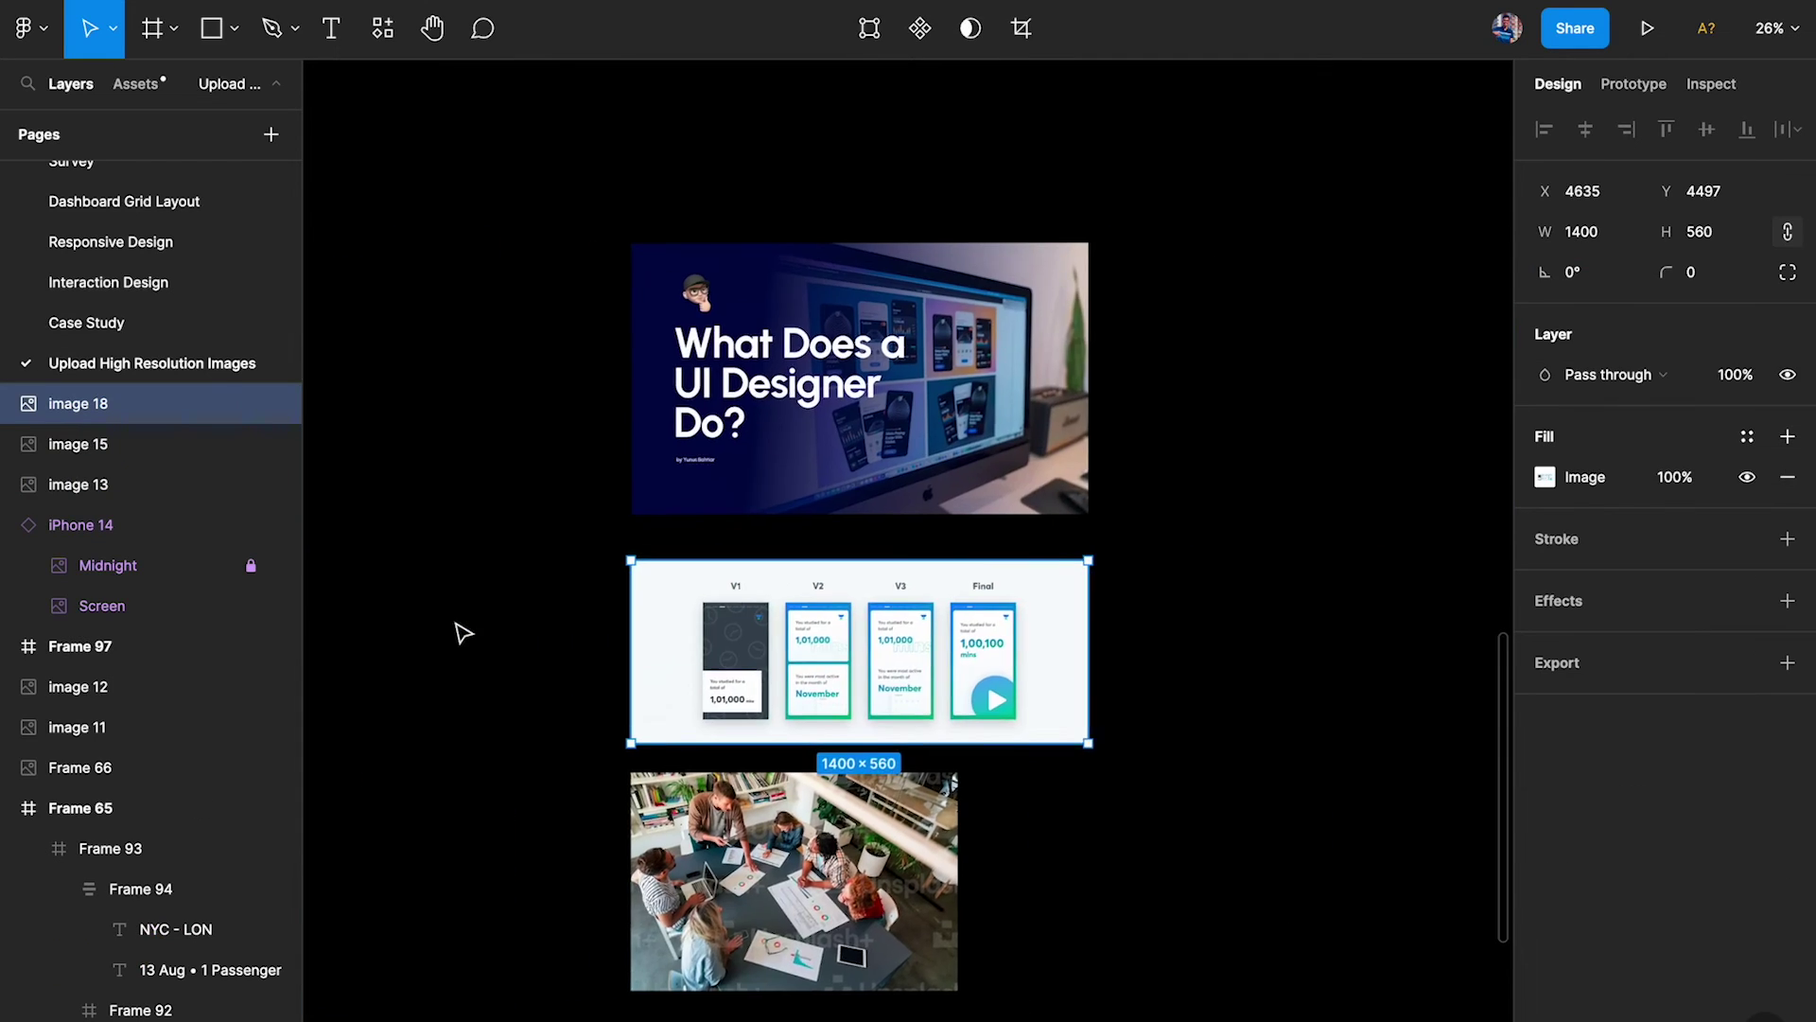
{"action": "scroll", "coordinate": [464, 634], "scroll_direction": "left", "scroll_amount": 8}
Step: Set Frame 97's height to 800 and confirm it now measures 1400×800
{"action": "left_click", "coordinate": [894, 390]}
{"action": "left_click", "coordinate": [1719, 284]}
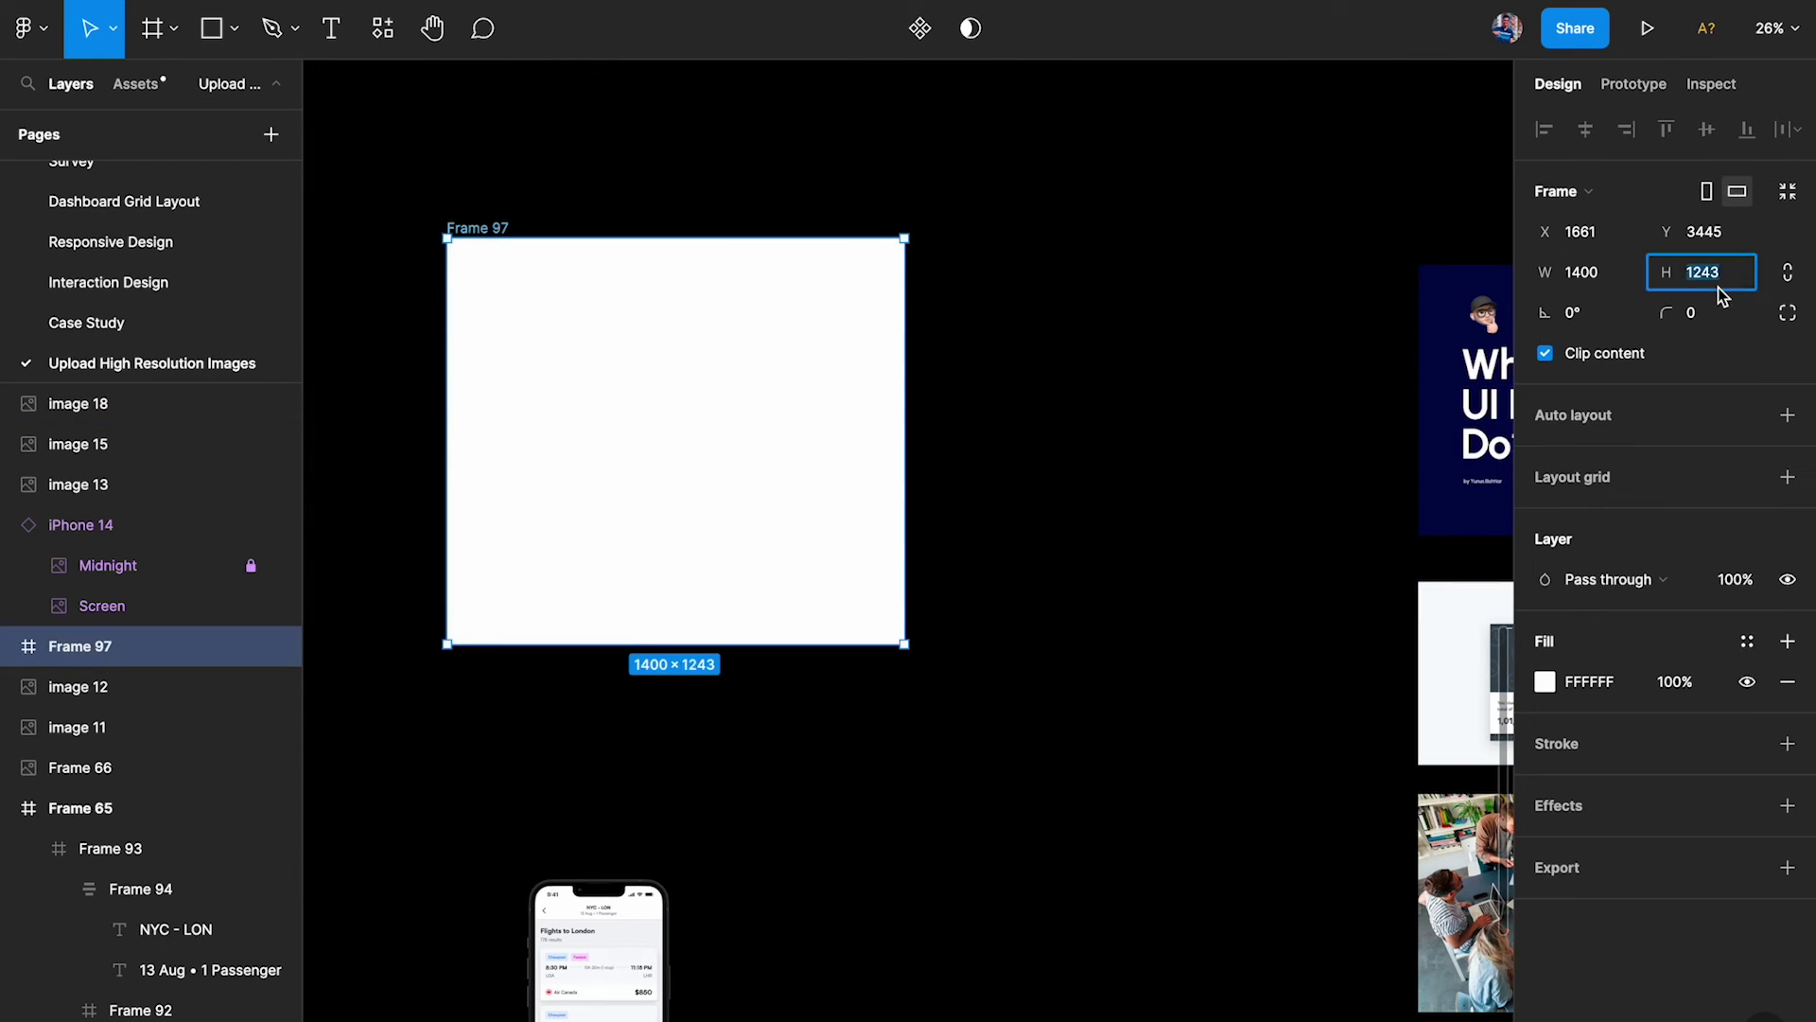
{"action": "type", "text": "800"}
{"action": "key", "text": "Return"}
{"action": "left_click", "coordinate": [974, 405]}
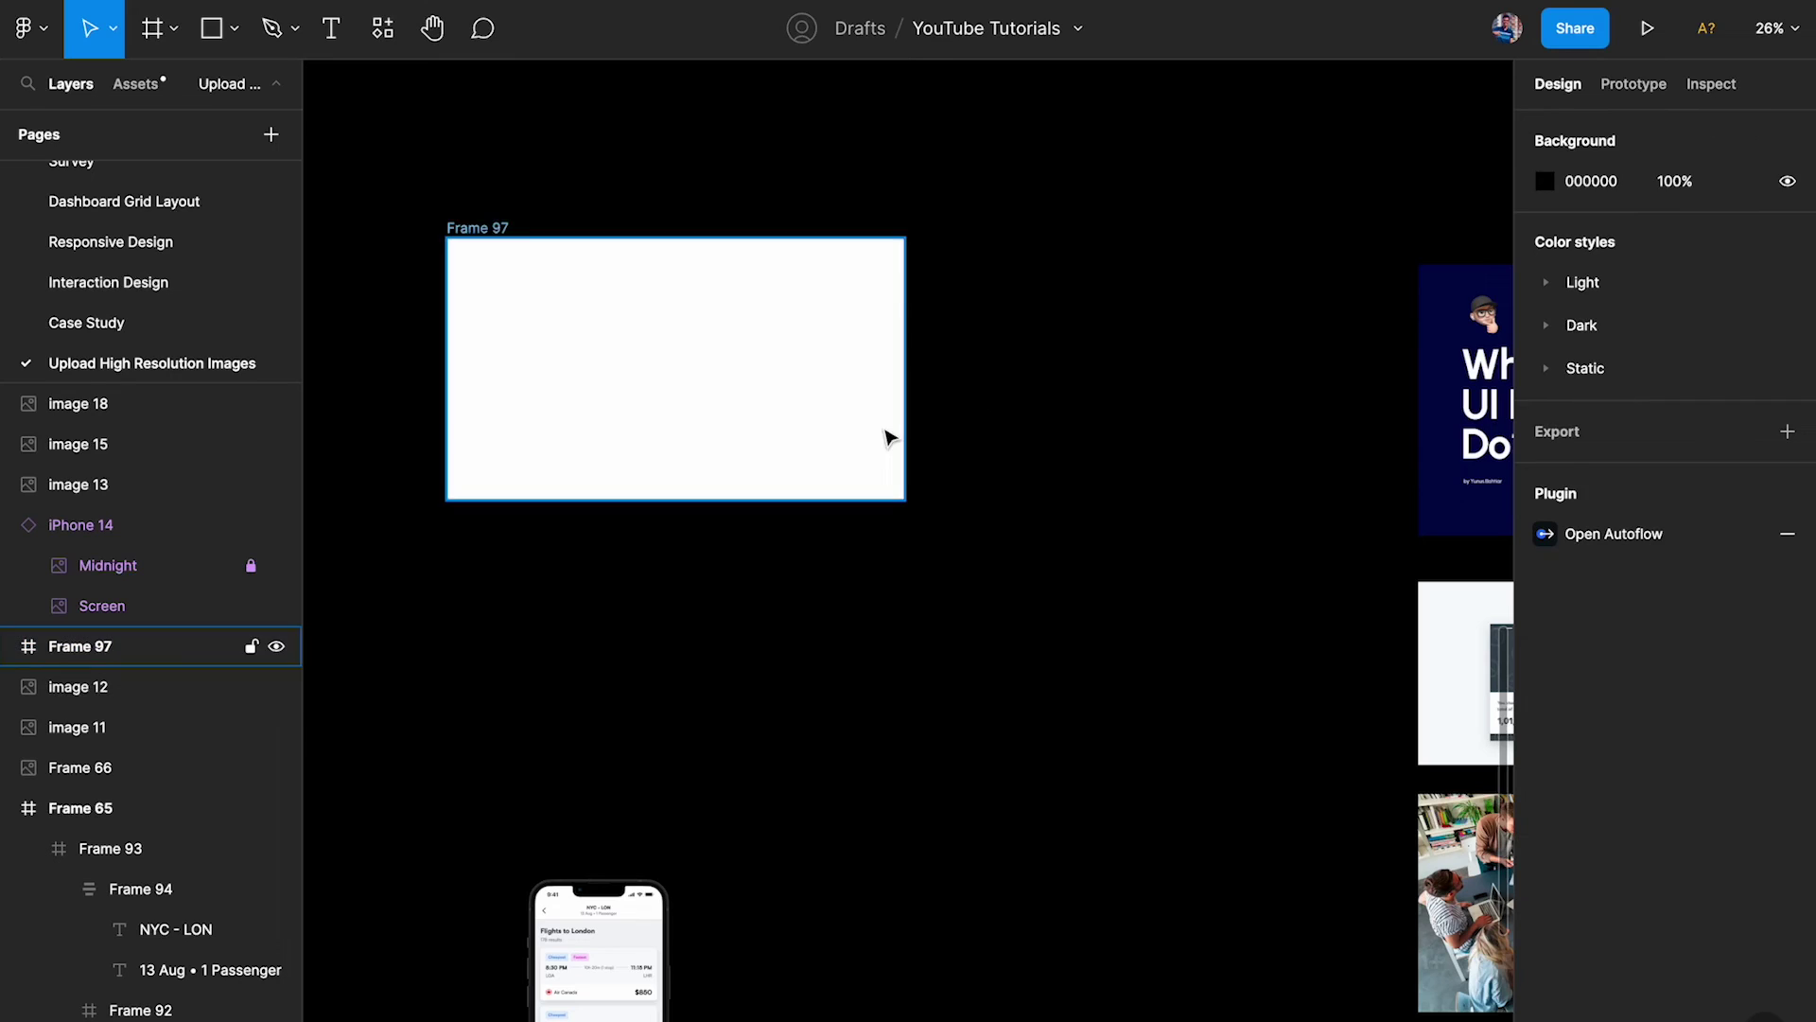
{"action": "scroll", "coordinate": [890, 436], "scroll_direction": "right", "scroll_amount": 3}
{"action": "scroll", "coordinate": [887, 437], "scroll_direction": "left", "scroll_amount": 4}
{"action": "left_click", "coordinate": [770, 349]}
{"action": "scroll", "coordinate": [851, 389], "scroll_direction": "right", "scroll_amount": 5}
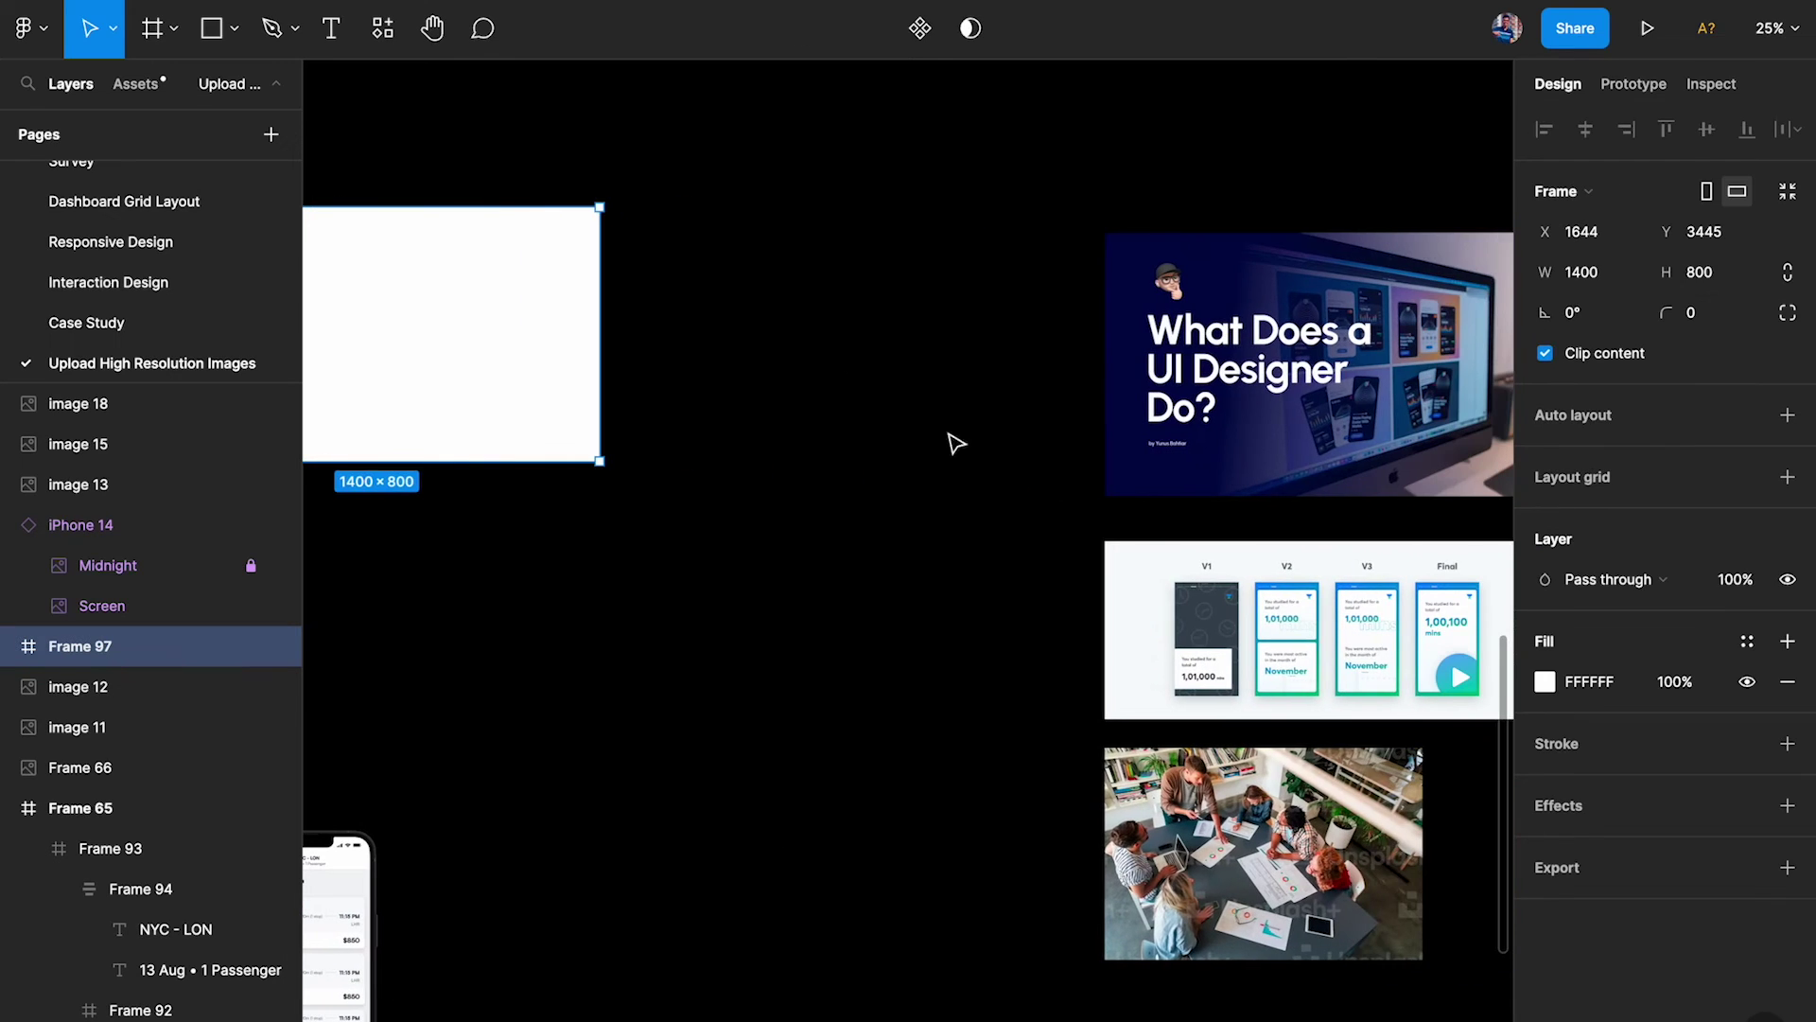
{"action": "scroll", "coordinate": [1135, 558], "scroll_direction": "left", "scroll_amount": 2}
{"action": "scroll", "coordinate": [1132, 579], "scroll_direction": "left", "scroll_amount": 3}
Step: Move the iPhone mockup into Frame 97 and shrink it proportionally with the Scale tool
{"action": "left_click_drag", "start_coordinate": [610, 891], "coordinate": [558, 257]}
{"action": "scroll", "coordinate": [558, 260], "scroll_direction": "up", "scroll_amount": 3}
{"action": "scroll", "coordinate": [579, 340], "scroll_direction": "left", "scroll_amount": 2}
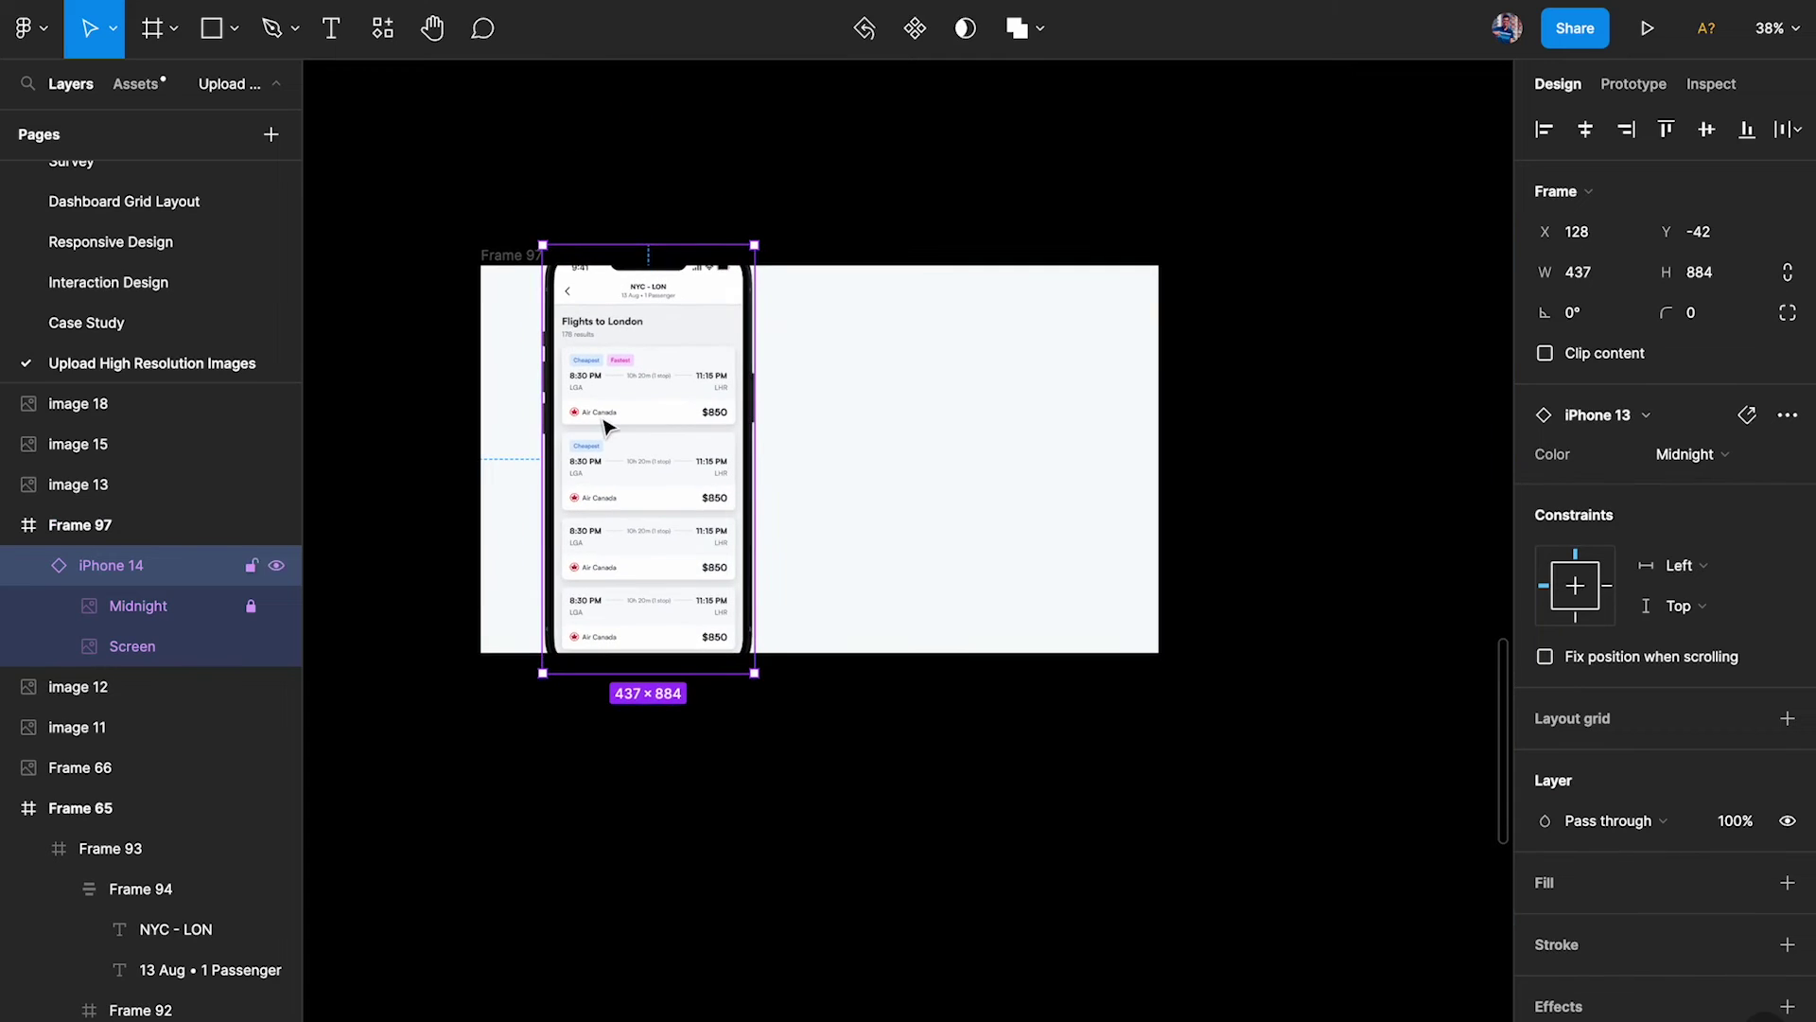
{"action": "scroll", "coordinate": [590, 393], "scroll_direction": "up", "scroll_amount": 4}
{"action": "scroll", "coordinate": [608, 421], "scroll_direction": "left", "scroll_amount": 1}
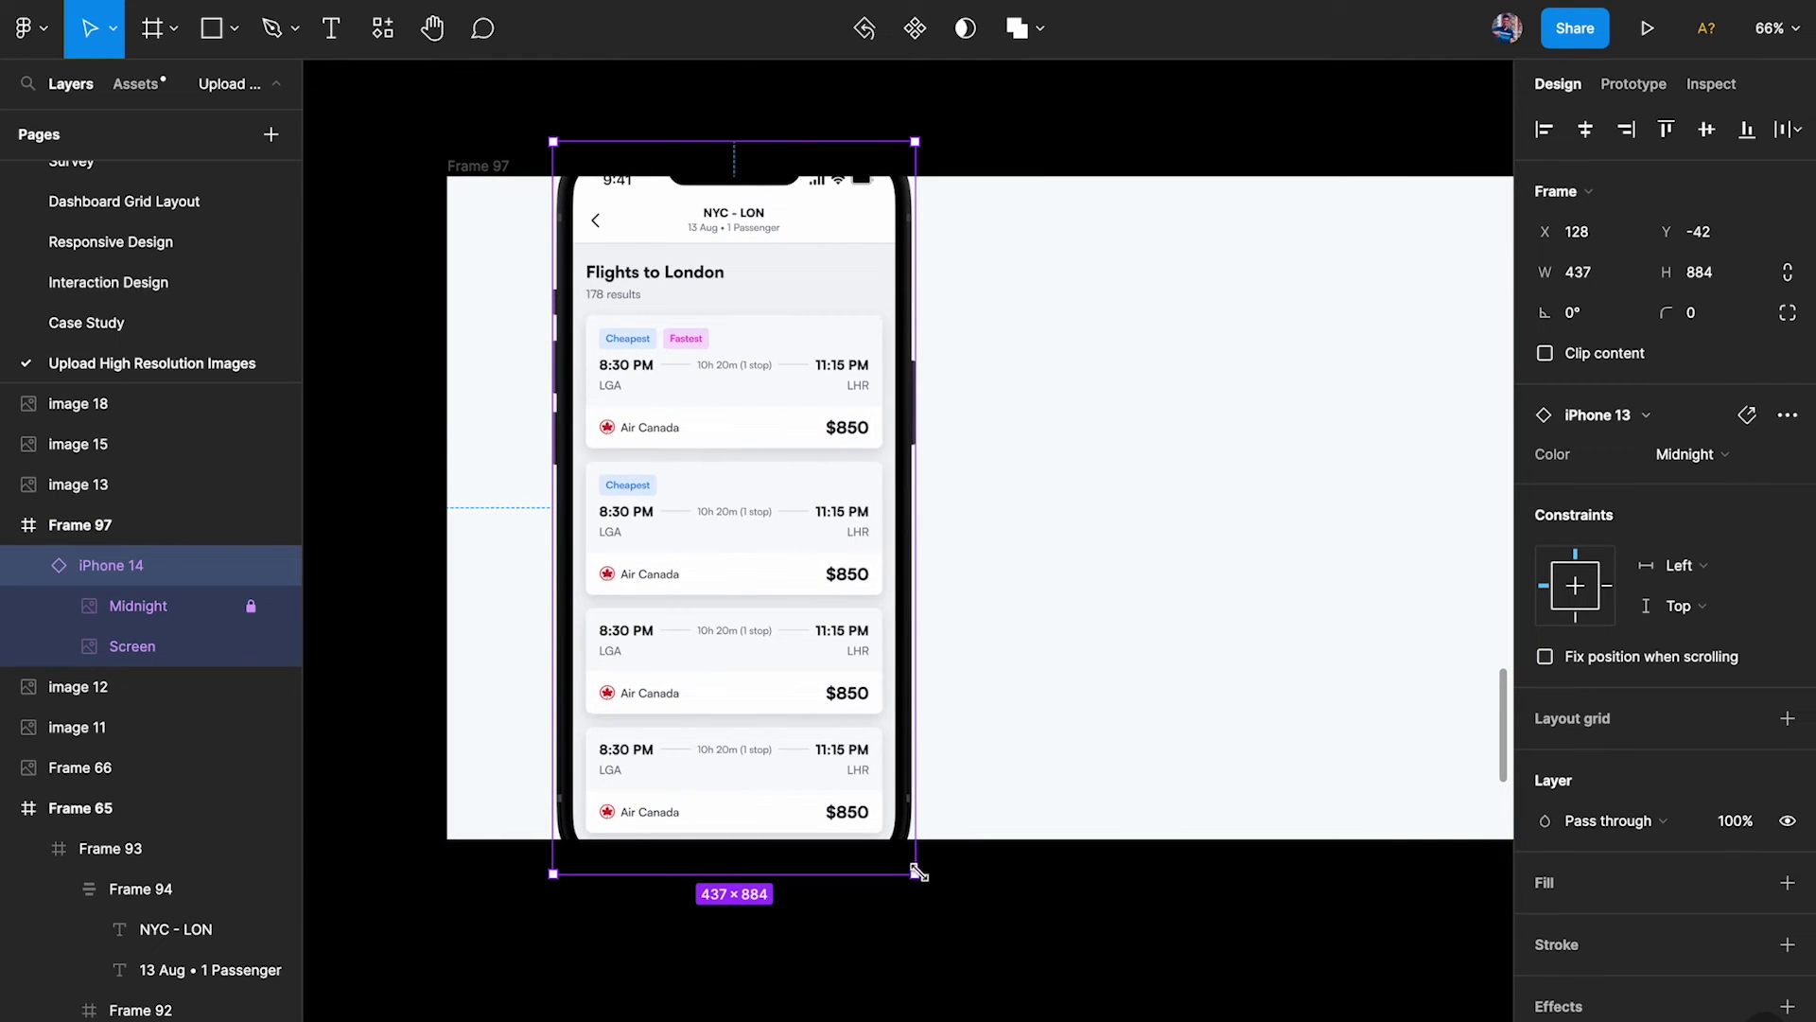
{"action": "left_click", "coordinate": [115, 30]}
{"action": "left_click", "coordinate": [92, 131]}
{"action": "left_click_drag", "start_coordinate": [913, 870], "coordinate": [861, 768]}
{"action": "left_click", "coordinate": [951, 629]}
Step: Duplicate the iPhone into three phones and centre the row horizontally using auto layout
{"action": "left_click", "coordinate": [750, 571]}
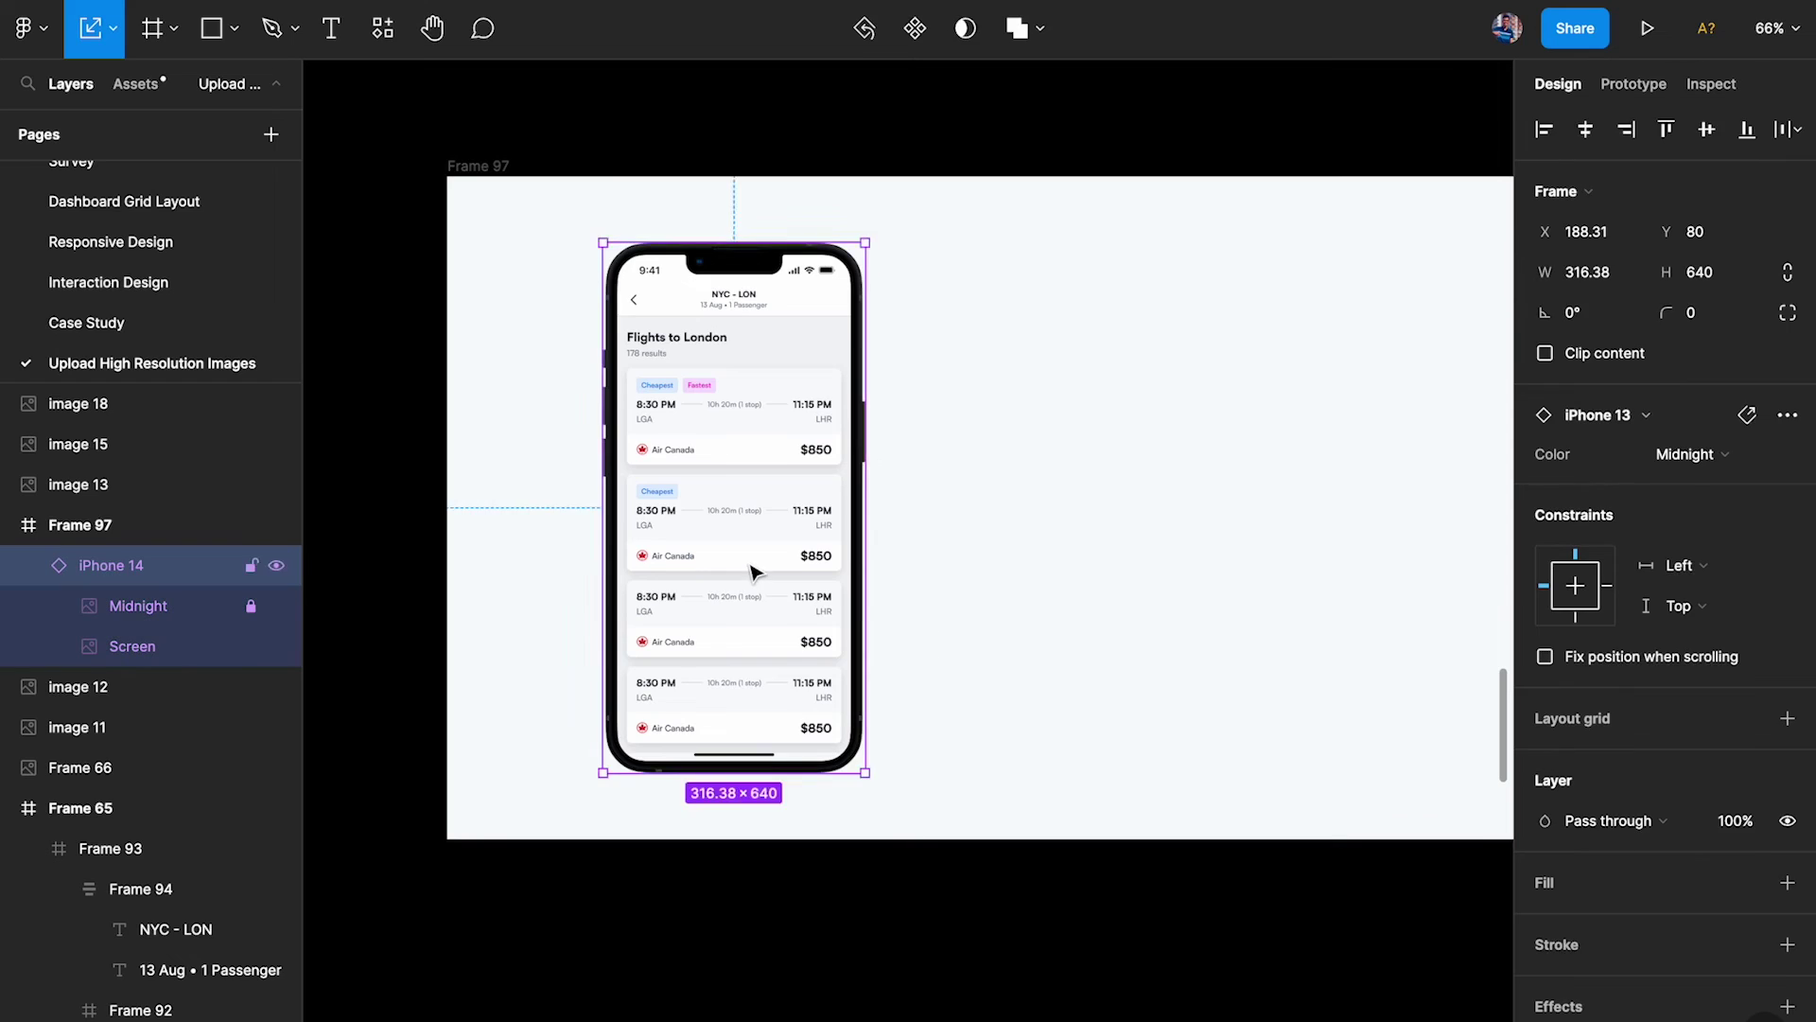
{"action": "scroll", "coordinate": [719, 568], "scroll_direction": "down", "scroll_amount": 3}
{"action": "left_click_drag", "start_coordinate": [579, 519], "coordinate": [1038, 498]}
{"action": "left_click_drag", "start_coordinate": [1204, 474], "coordinate": [444, 484]}
{"action": "key", "text": "shift+a"}
{"action": "left_click", "coordinate": [1586, 131]}
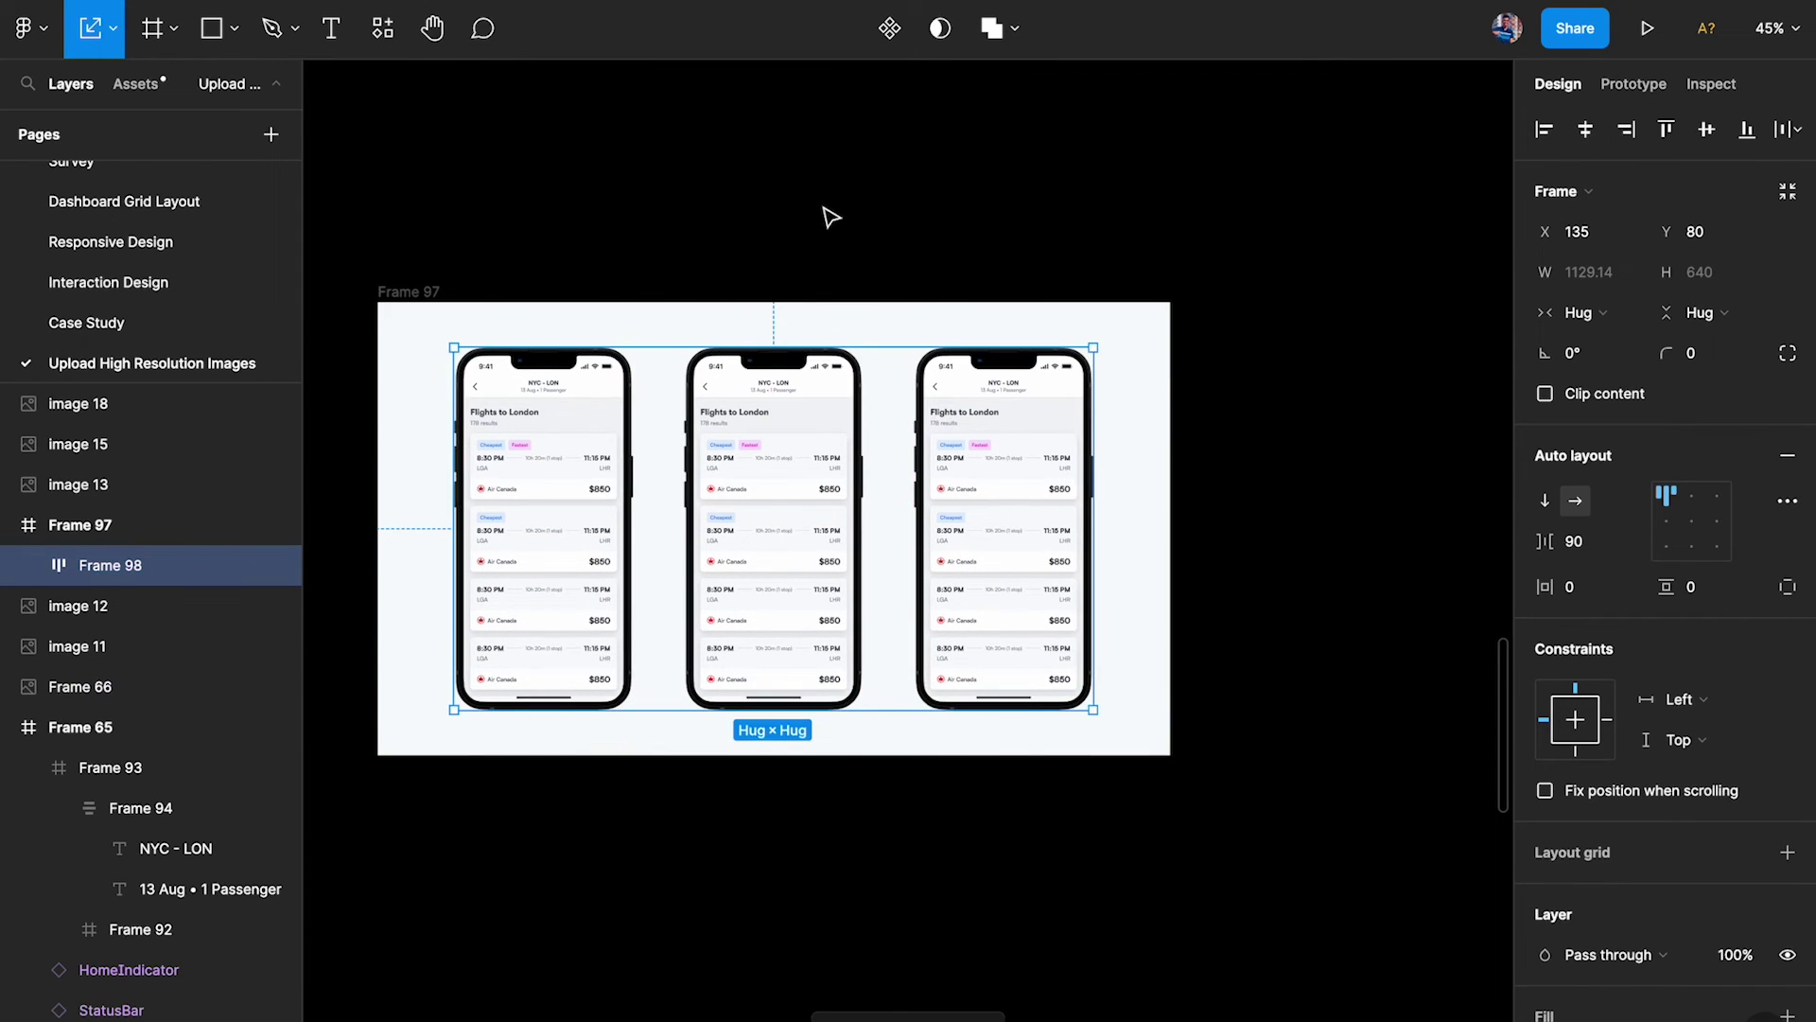
{"action": "key", "text": "ctrl+shift+g"}
Step: Give the phones a drop shadow with Y 20, blur 60 and 10% opacity
{"action": "scroll", "coordinate": [1759, 871], "scroll_direction": "down", "scroll_amount": 3}
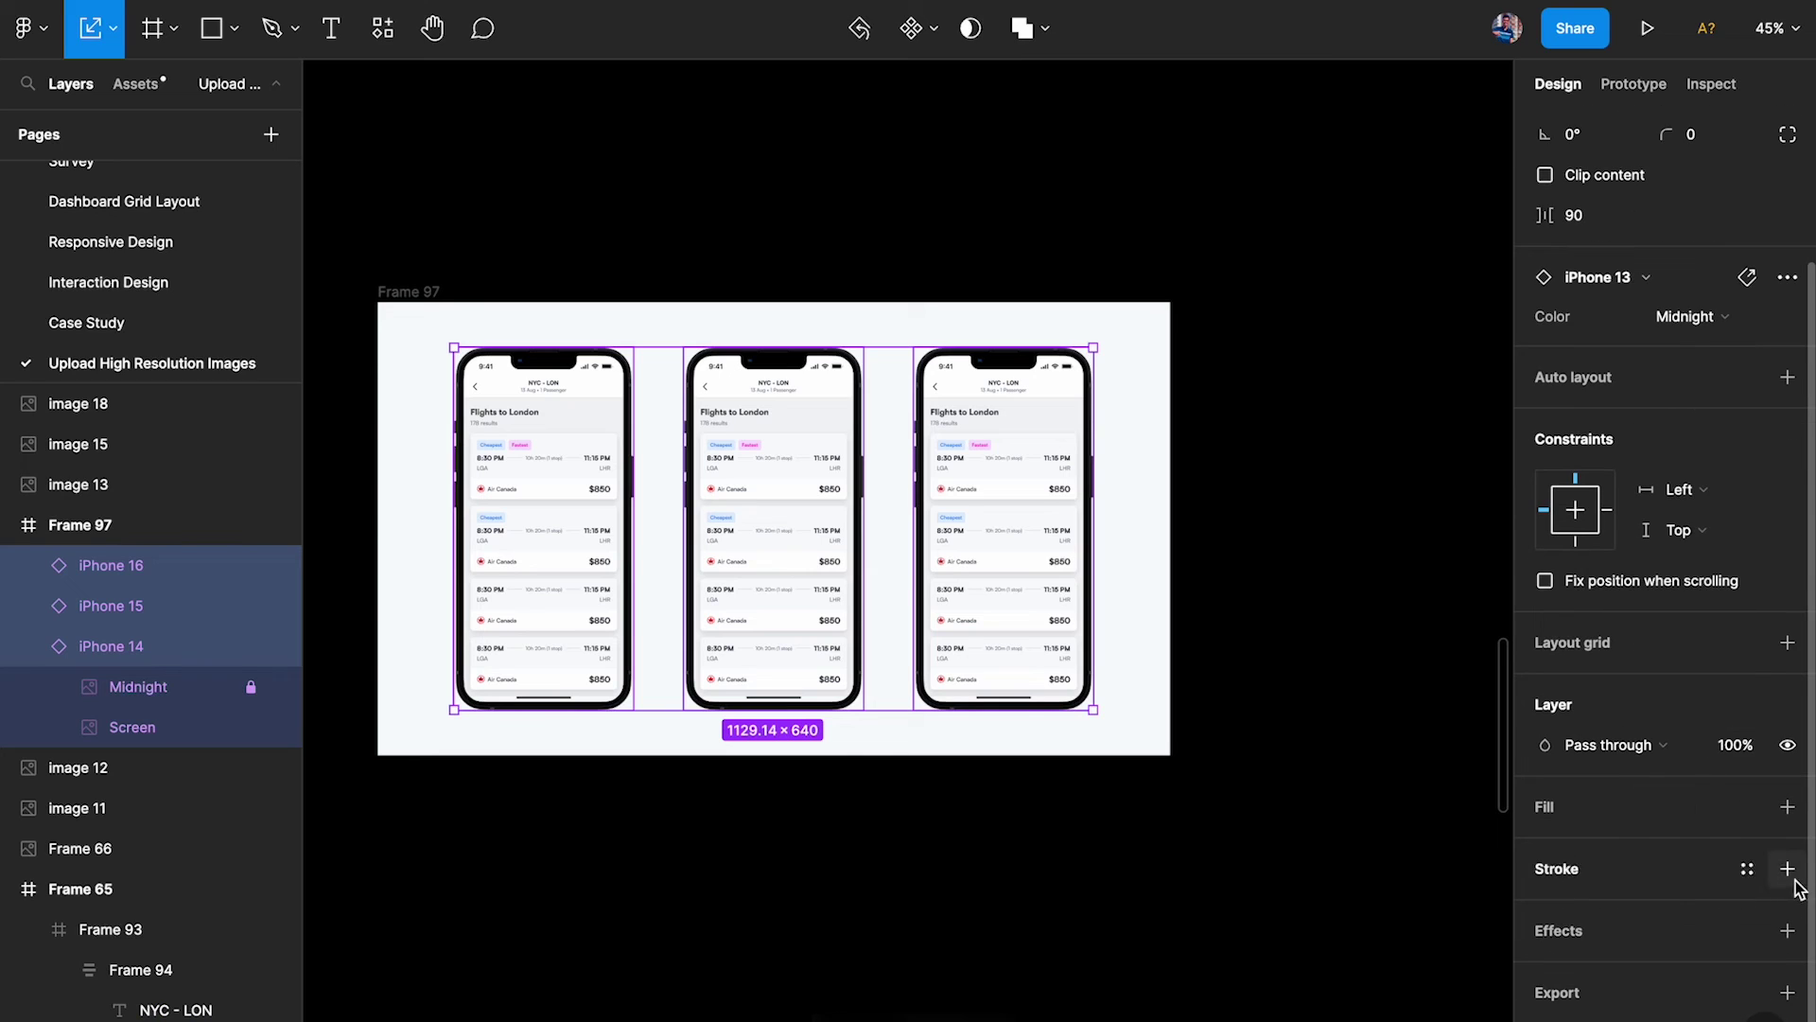
{"action": "left_click", "coordinate": [1787, 931]}
{"action": "left_click", "coordinate": [1545, 972]}
{"action": "left_click", "coordinate": [1287, 936]}
{"action": "type", "text": "20"}
{"action": "key", "text": "Tab"}
{"action": "type", "text": "60"}
{"action": "key", "text": "Return"}
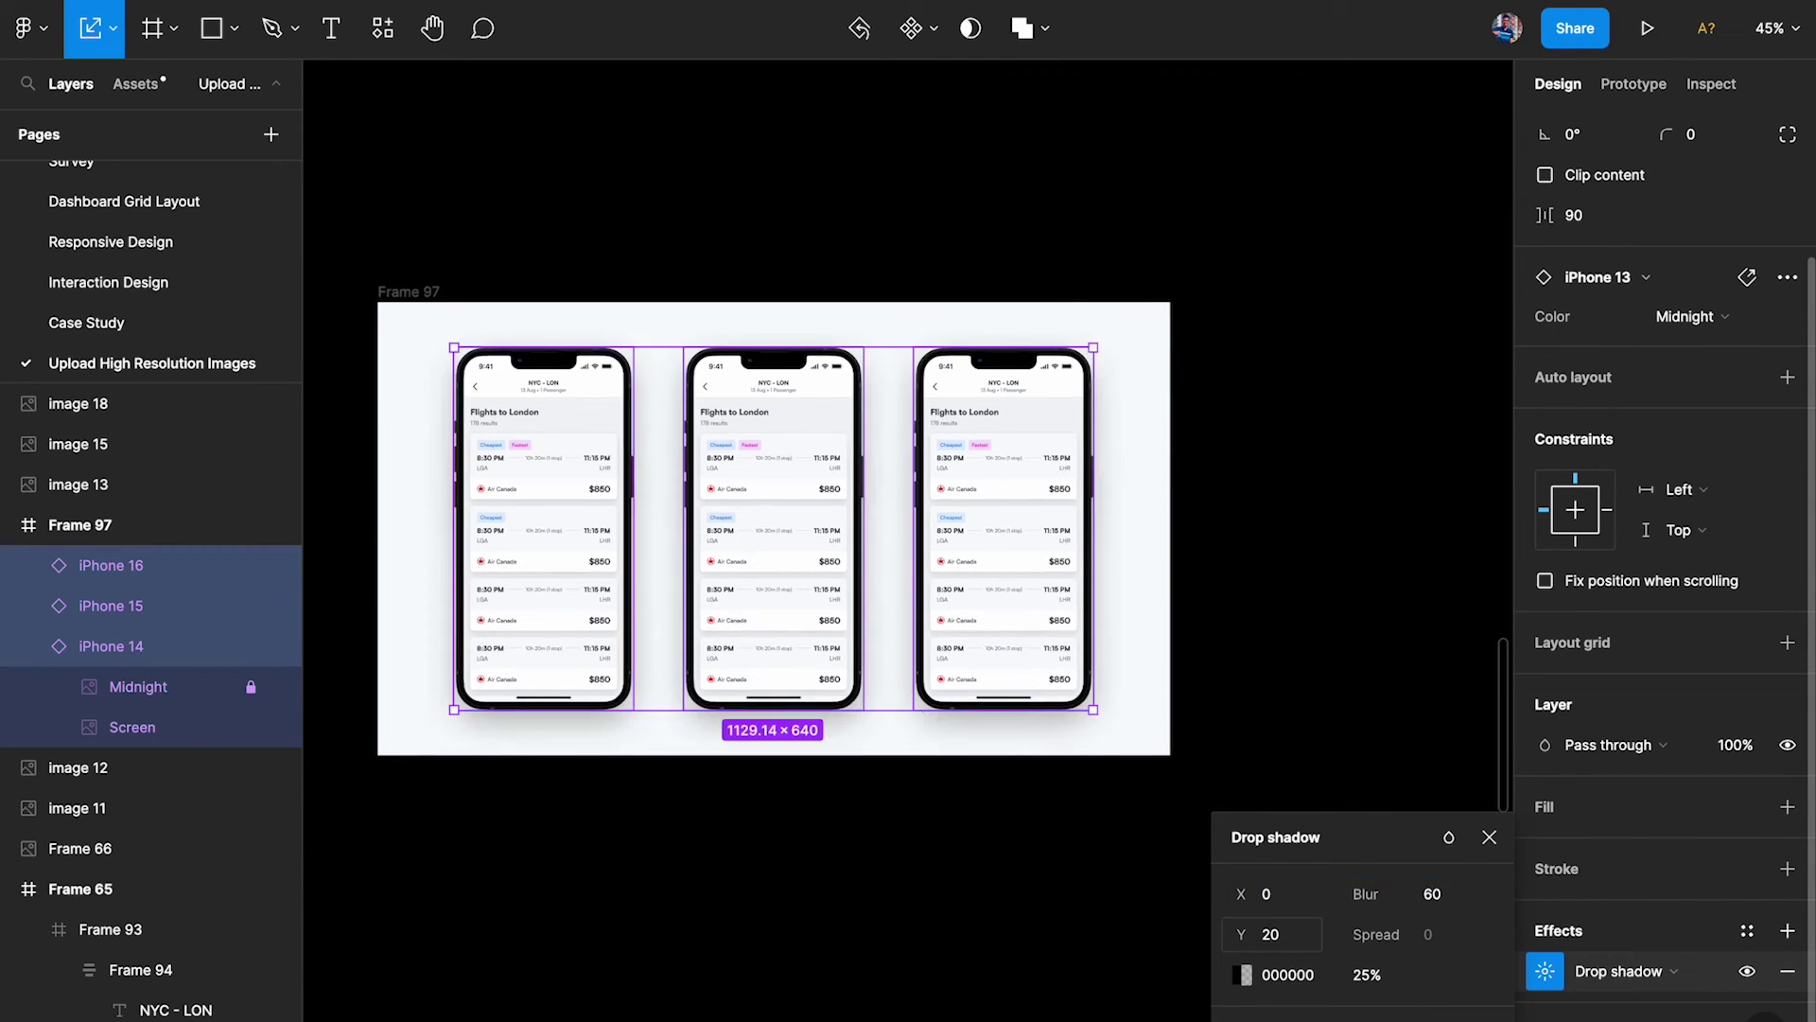
{"action": "left_click", "coordinate": [1376, 977]}
{"action": "type", "text": "10"}
{"action": "key", "text": "Return"}
Step: Preview Frame 97 with the interface hidden, then restore the panels
{"action": "left_click", "coordinate": [820, 967]}
{"action": "scroll", "coordinate": [817, 967], "scroll_direction": "left", "scroll_amount": 1}
{"action": "scroll", "coordinate": [818, 967], "scroll_direction": "up", "scroll_amount": 3}
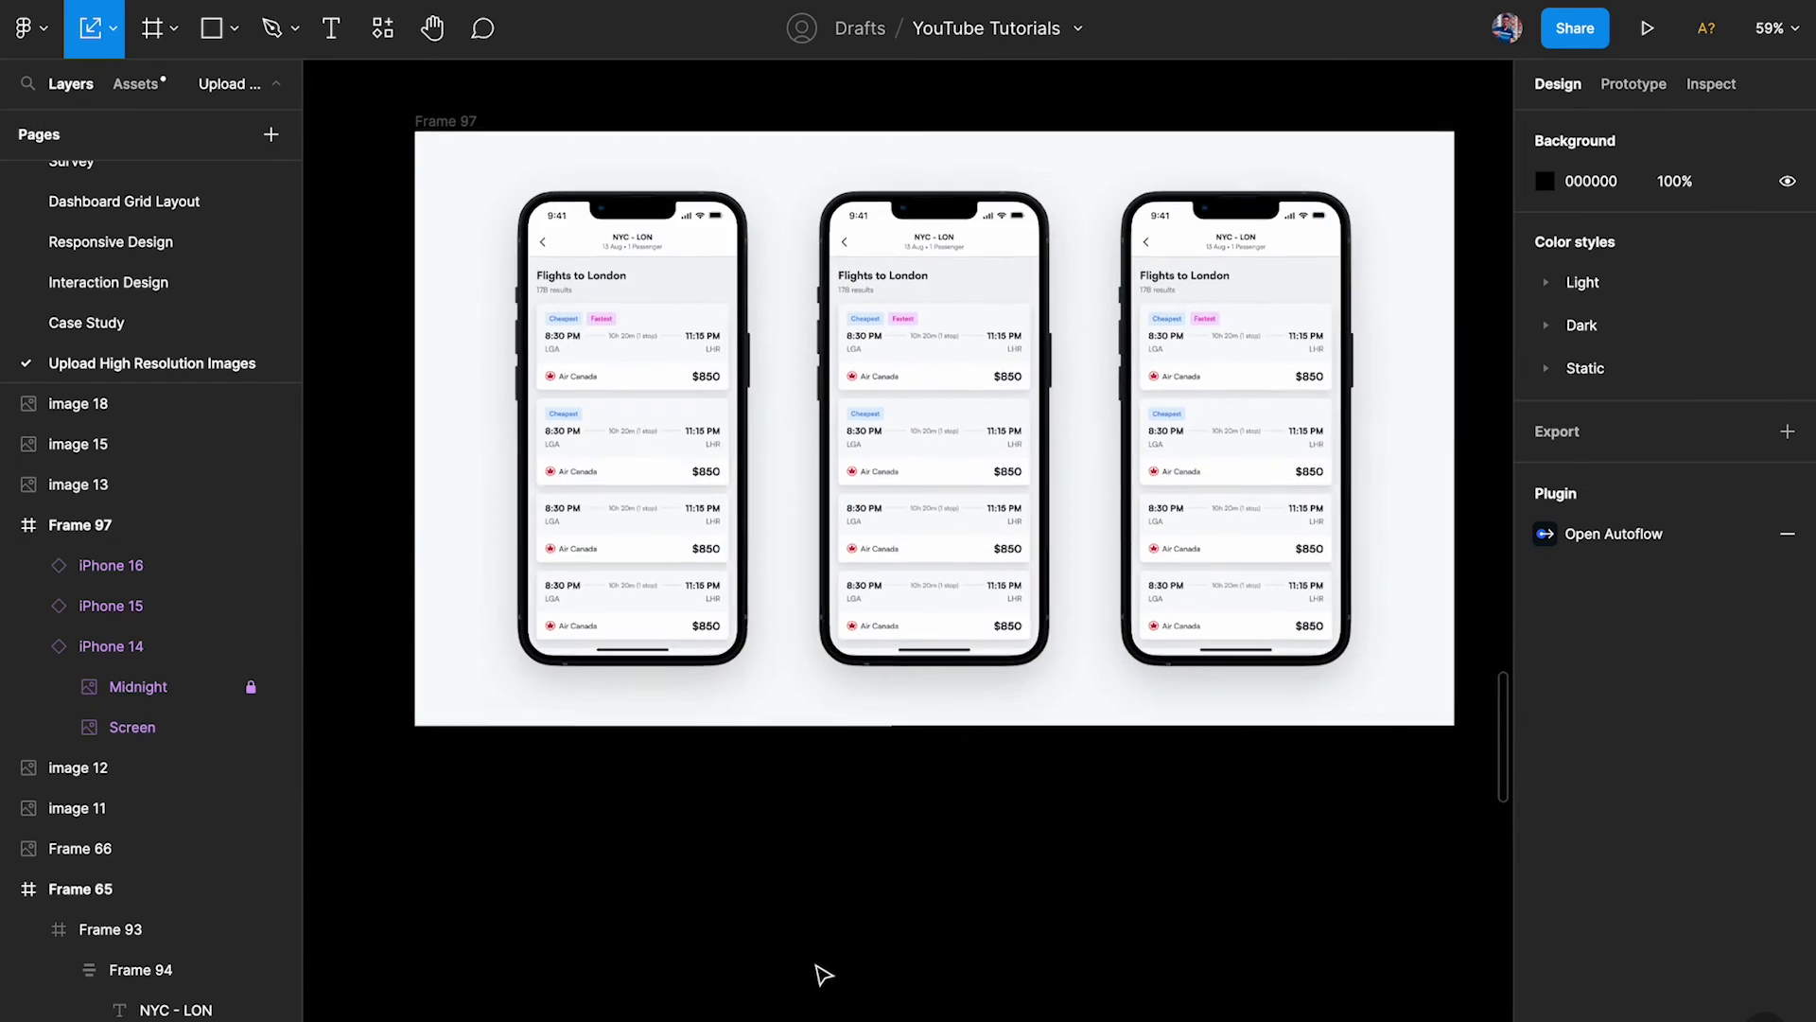
{"action": "scroll", "coordinate": [831, 567], "scroll_direction": "up", "scroll_amount": 2}
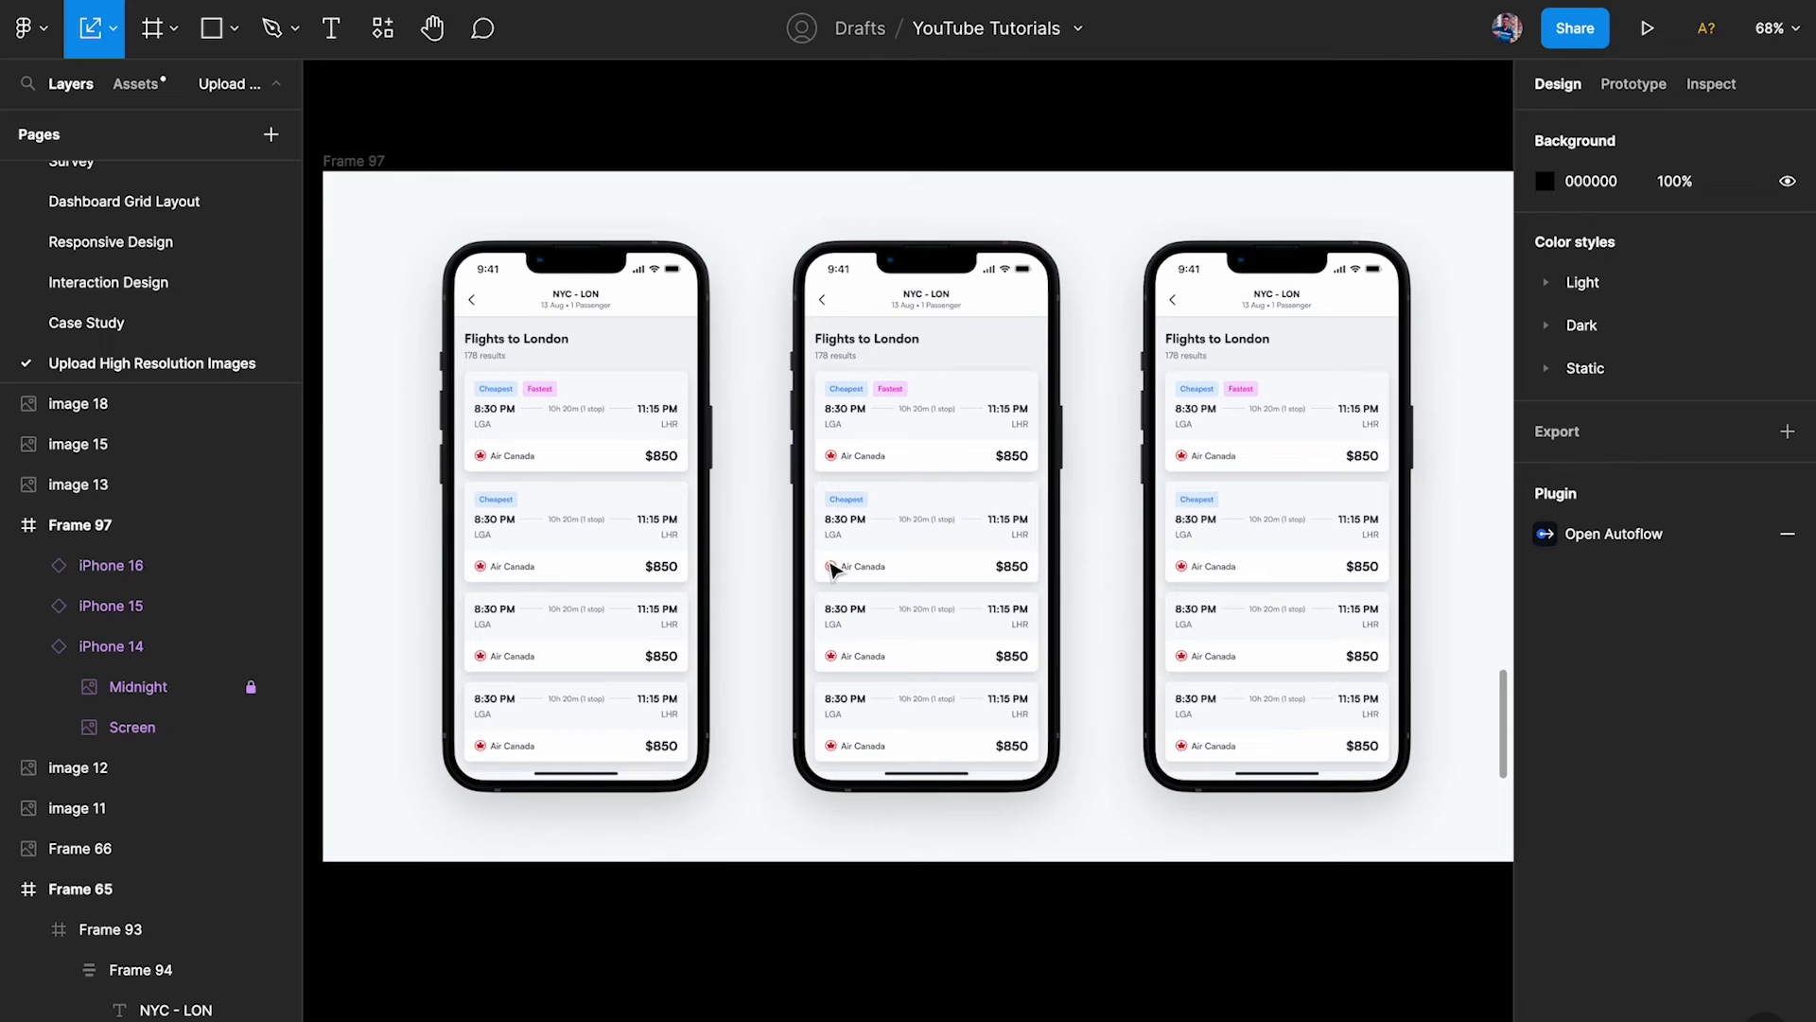
{"action": "key", "text": "ctrl+backslash"}
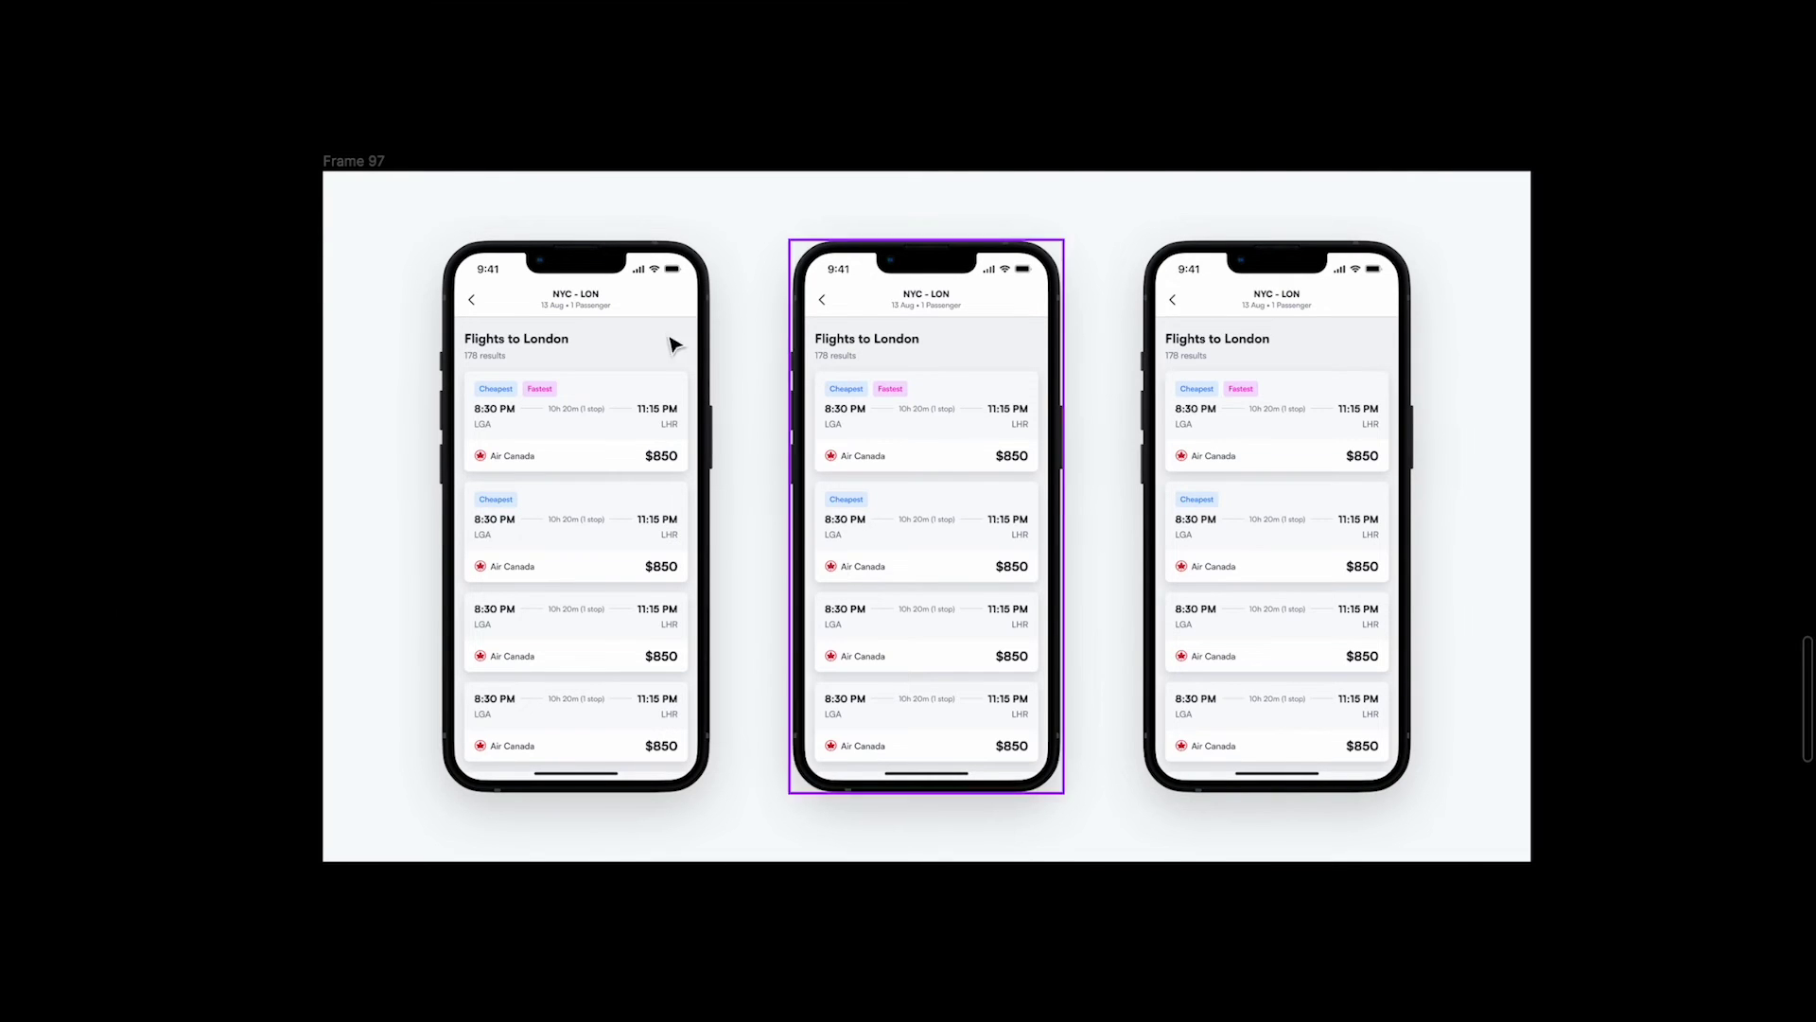
{"action": "left_click", "coordinate": [378, 162]}
{"action": "key", "text": "ctrl+backslash"}
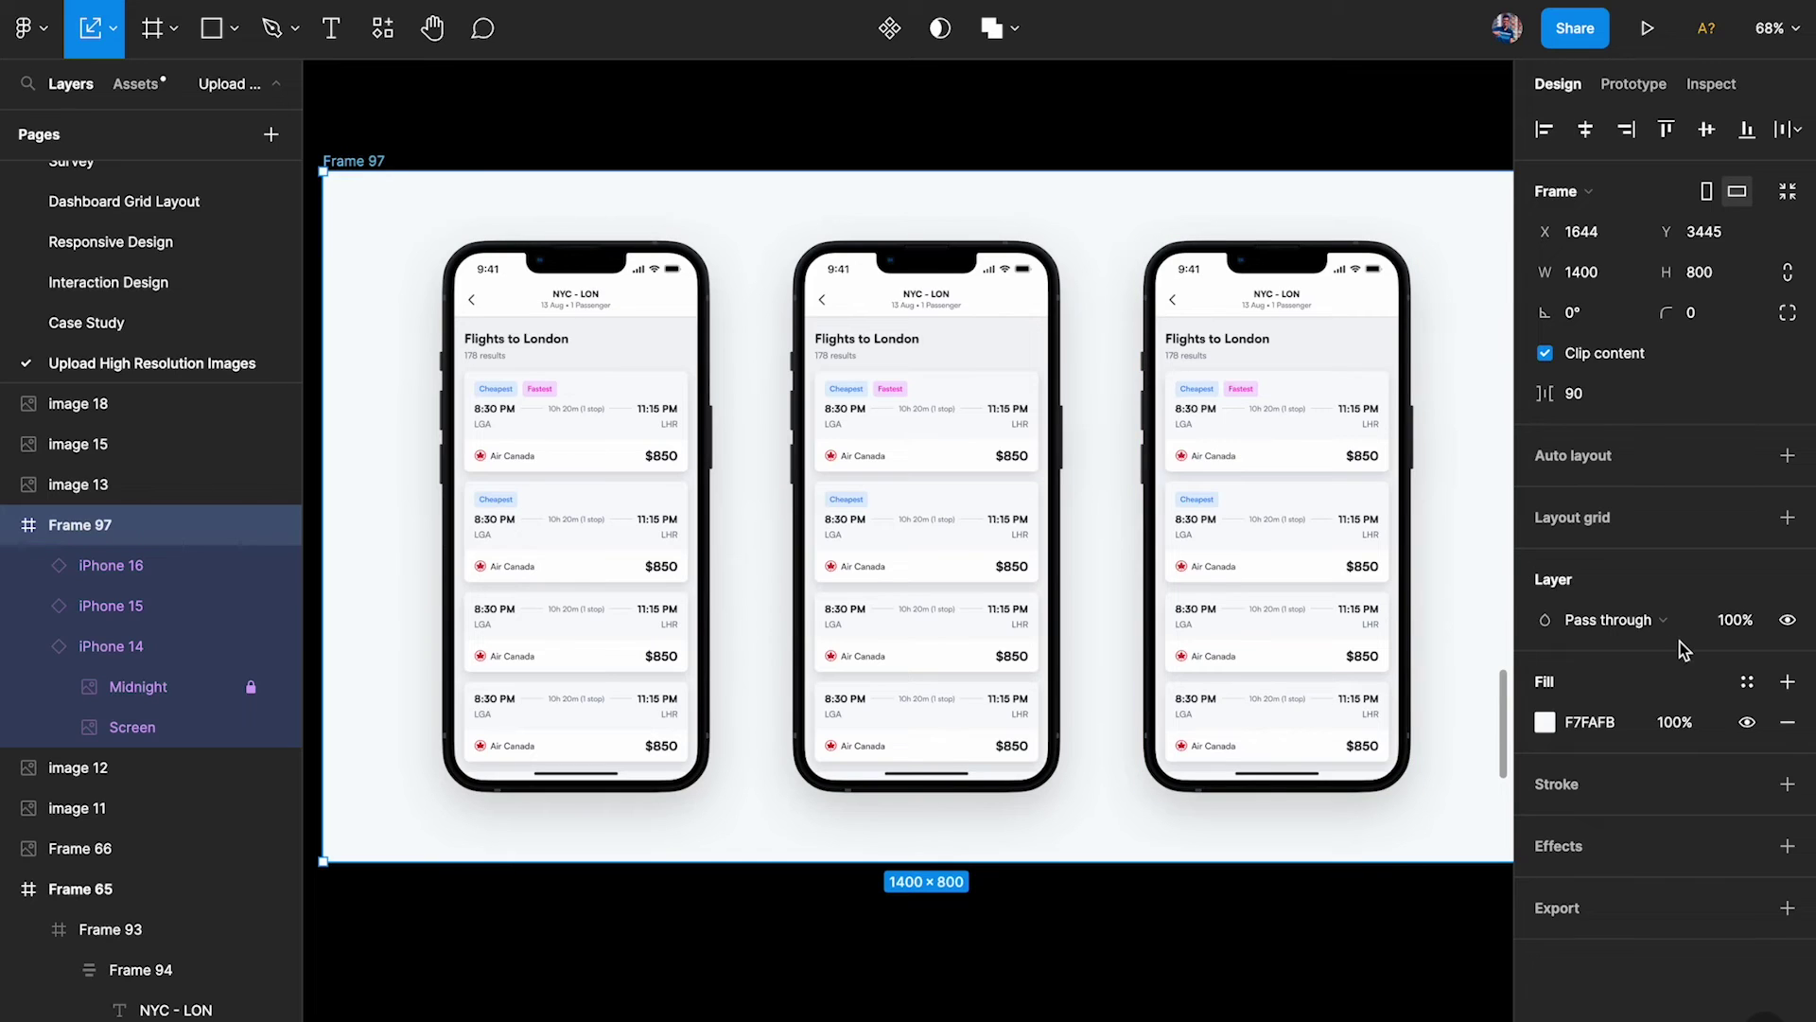
Step: Add an export setting to Frame 97 using PNG format at 2x scale
{"action": "left_click", "coordinate": [1787, 907]}
{"action": "scroll", "coordinate": [1627, 859], "scroll_direction": "down", "scroll_amount": 2}
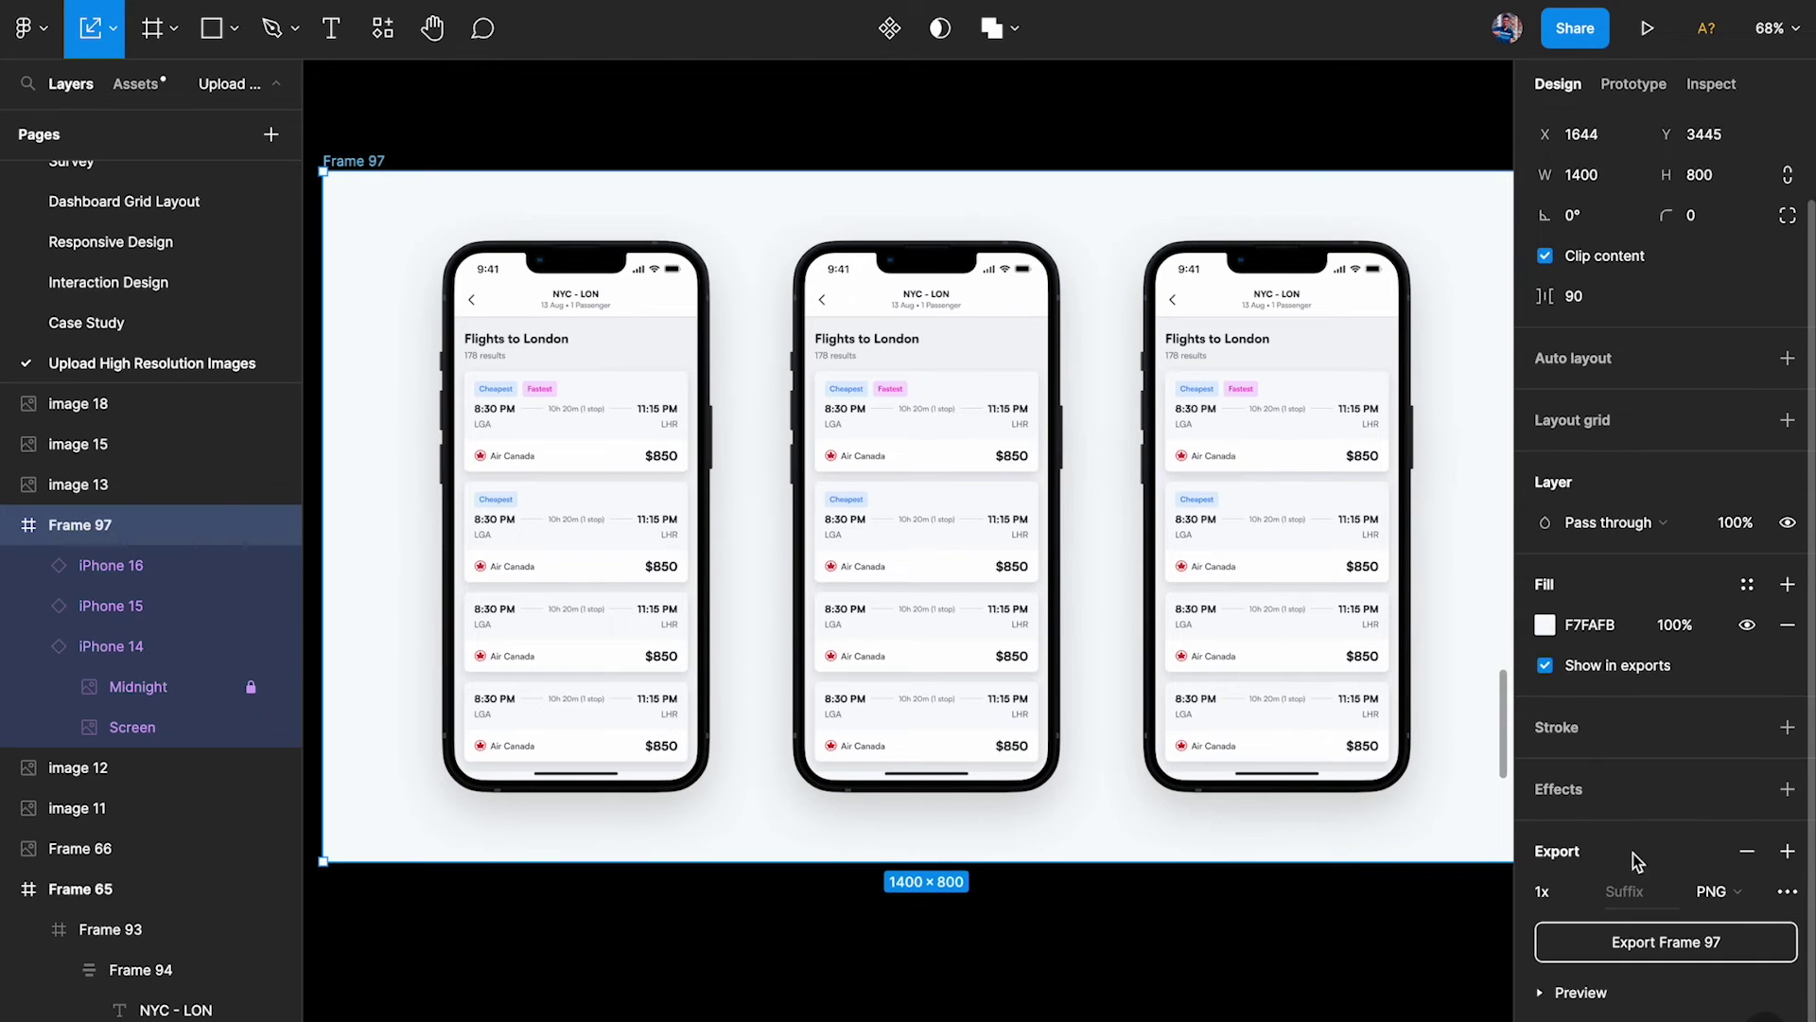
{"action": "left_click", "coordinate": [1738, 895]}
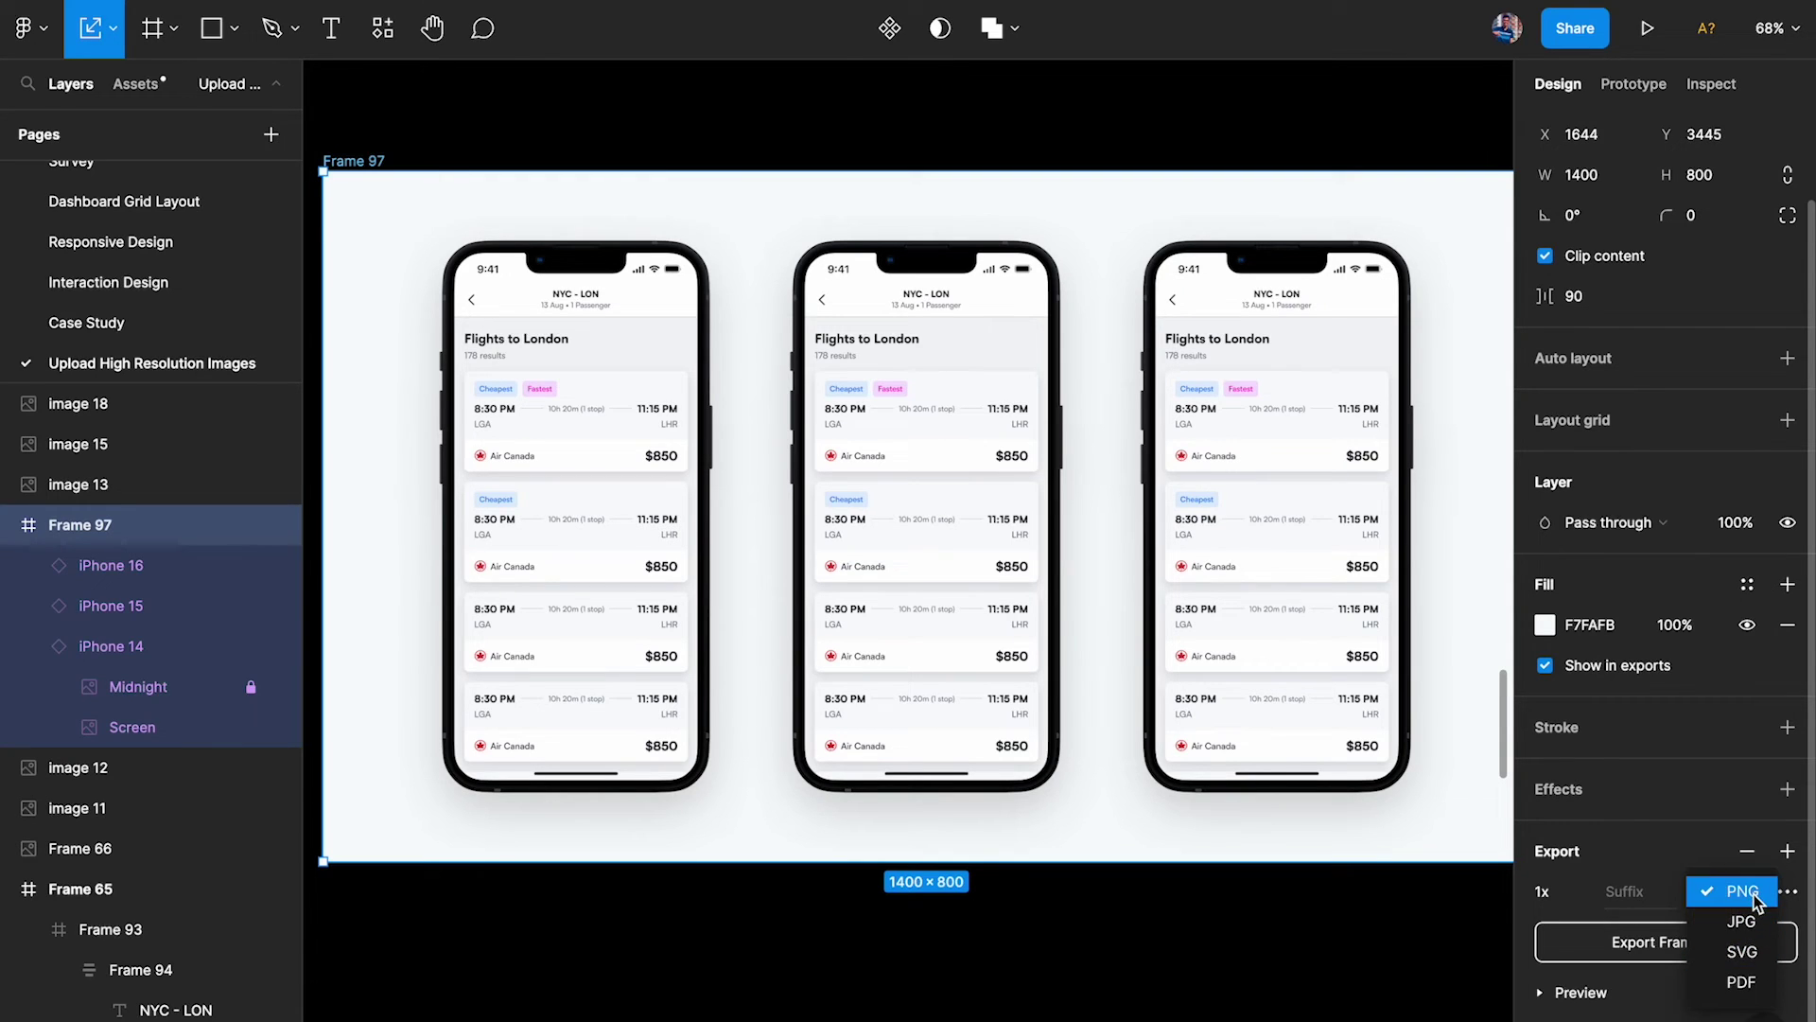
{"action": "left_click", "coordinate": [1555, 884]}
{"action": "left_click", "coordinate": [1547, 900]}
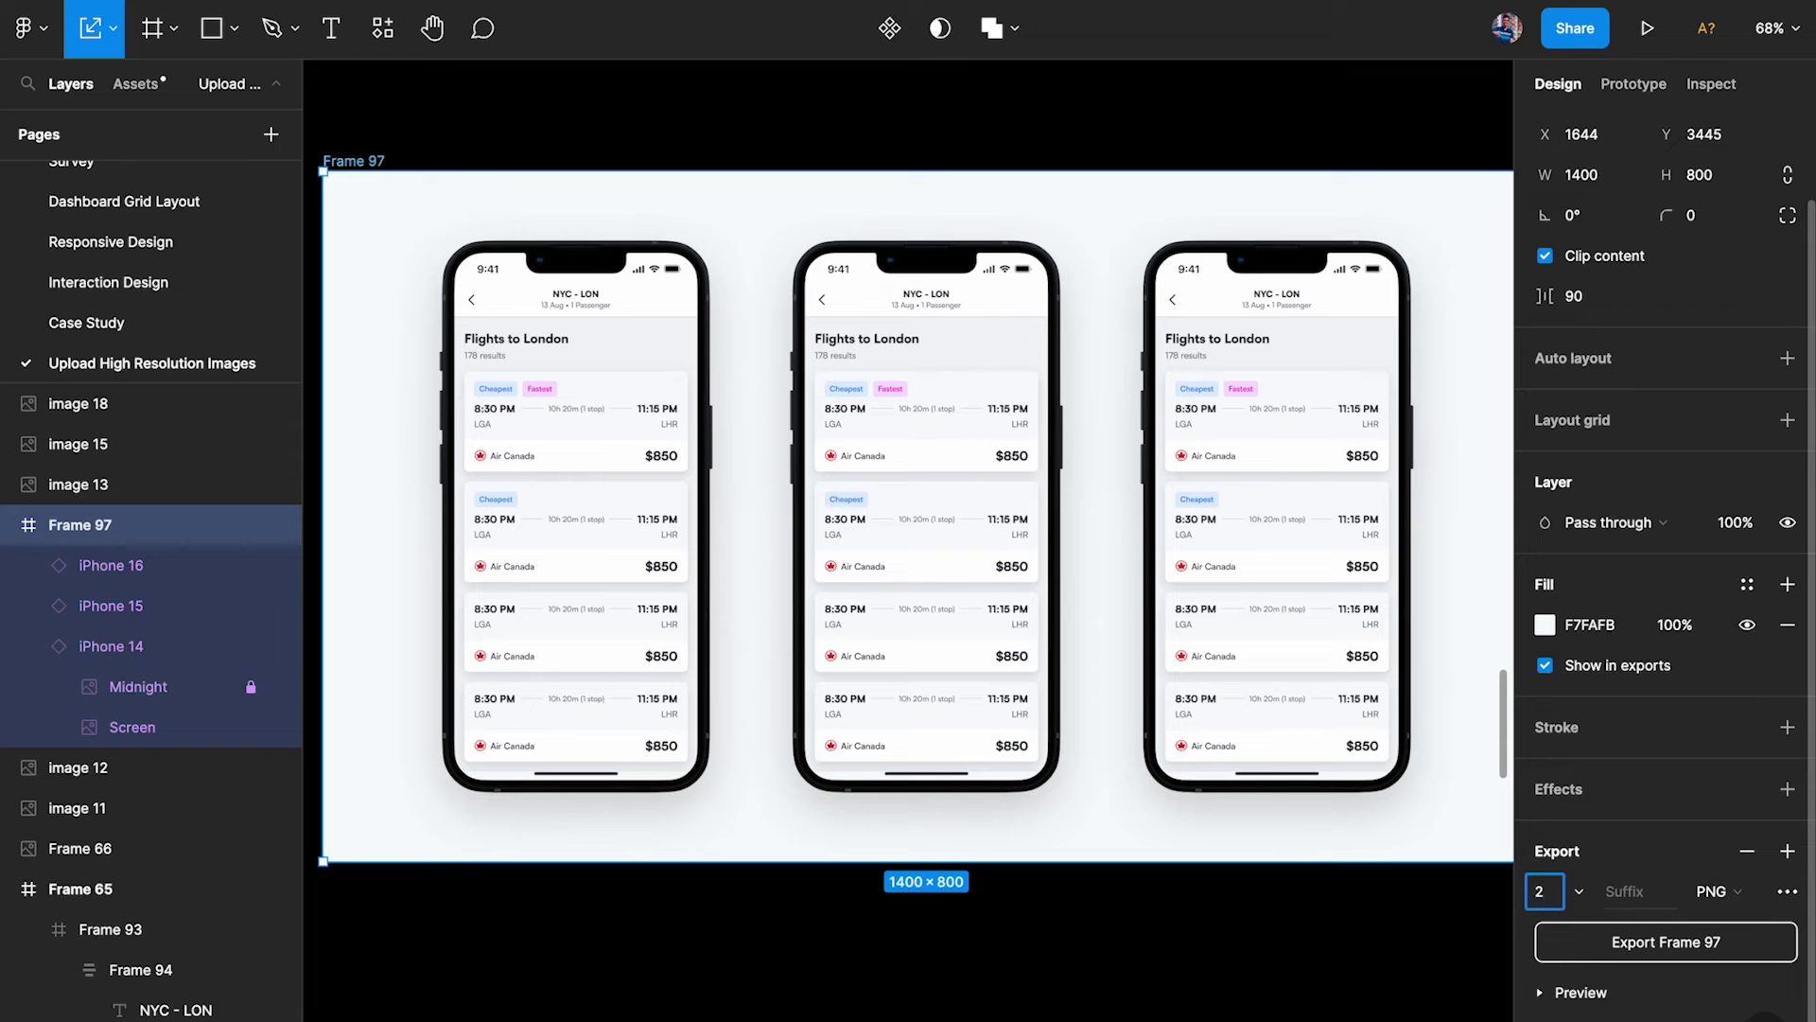
{"action": "left_click", "coordinate": [1192, 953]}
{"action": "scroll", "coordinate": [1192, 952], "scroll_direction": "down", "scroll_amount": 3}
{"action": "left_click", "coordinate": [558, 342]}
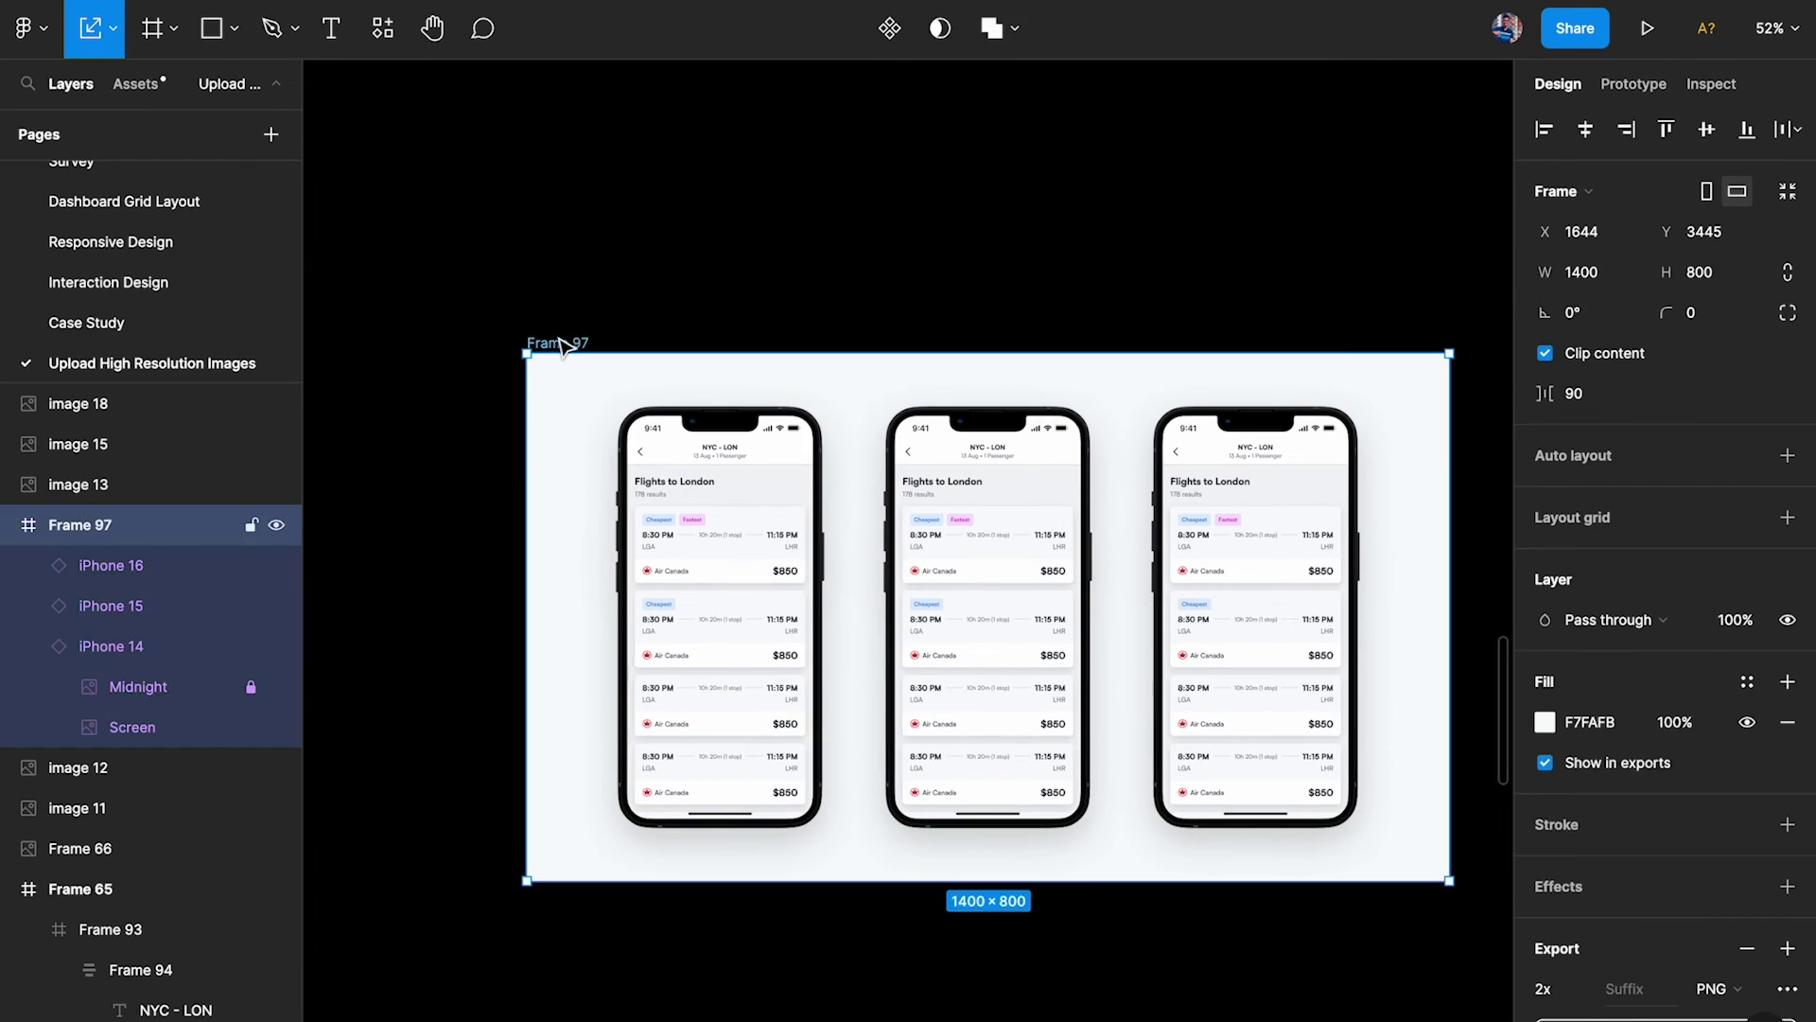
{"action": "scroll", "coordinate": [558, 338], "scroll_direction": "right", "scroll_amount": 1}
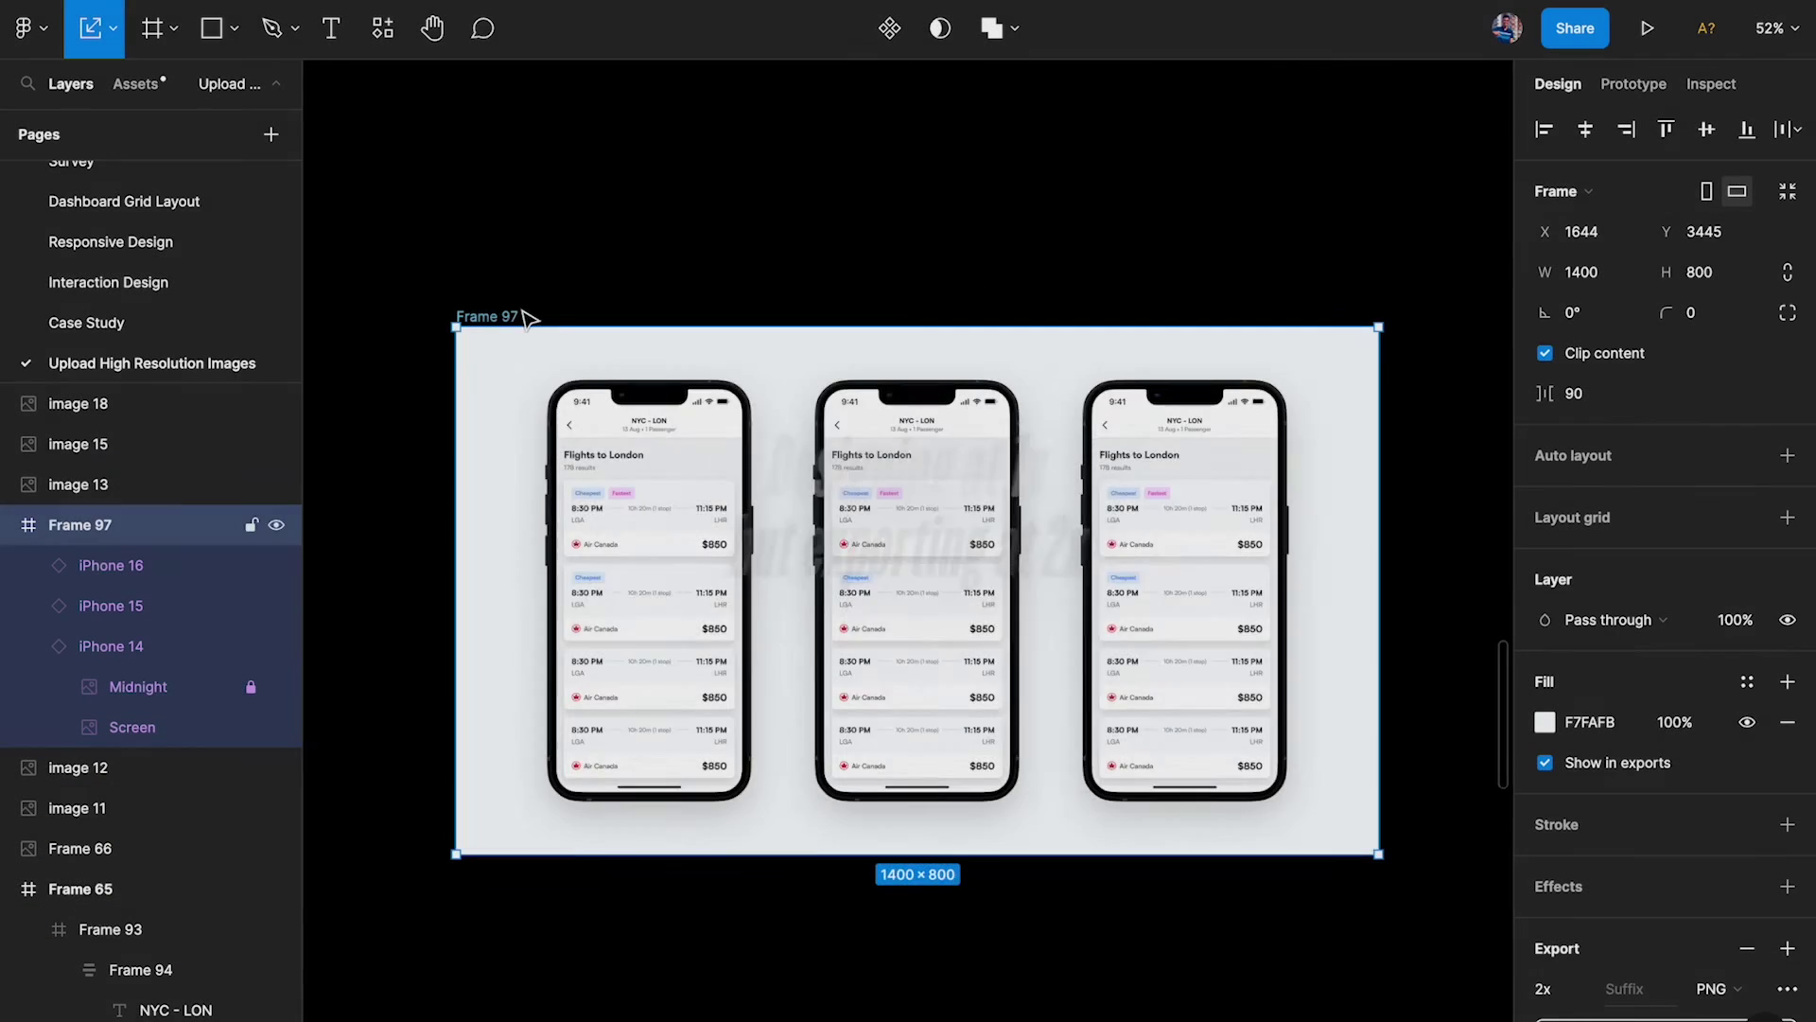
{"action": "scroll", "coordinate": [521, 307], "scroll_direction": "down", "scroll_amount": 3}
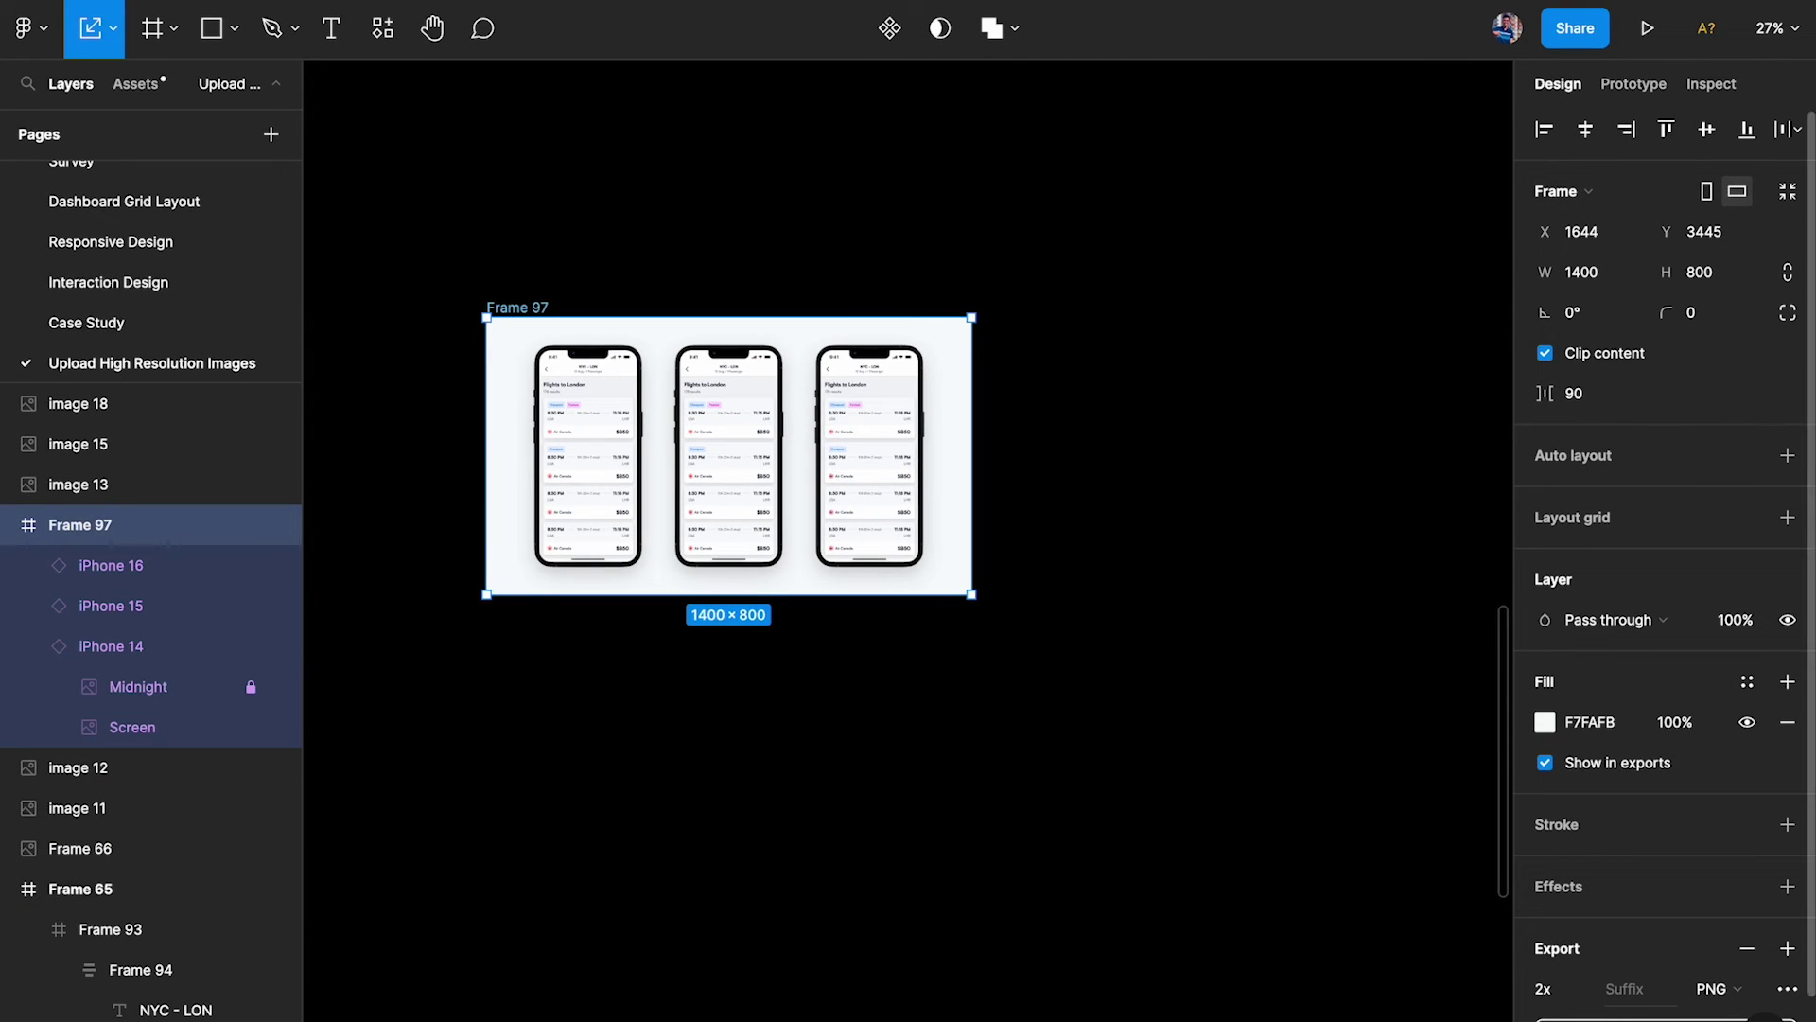
{"action": "scroll", "coordinate": [997, 575], "scroll_direction": "down", "scroll_amount": 2}
Step: Duplicate Frame 97 below and scale the copy to 200 percent with the Scale plugin
{"action": "left_click_drag", "start_coordinate": [667, 380], "coordinate": [673, 643]}
{"action": "left_click", "coordinate": [383, 28]}
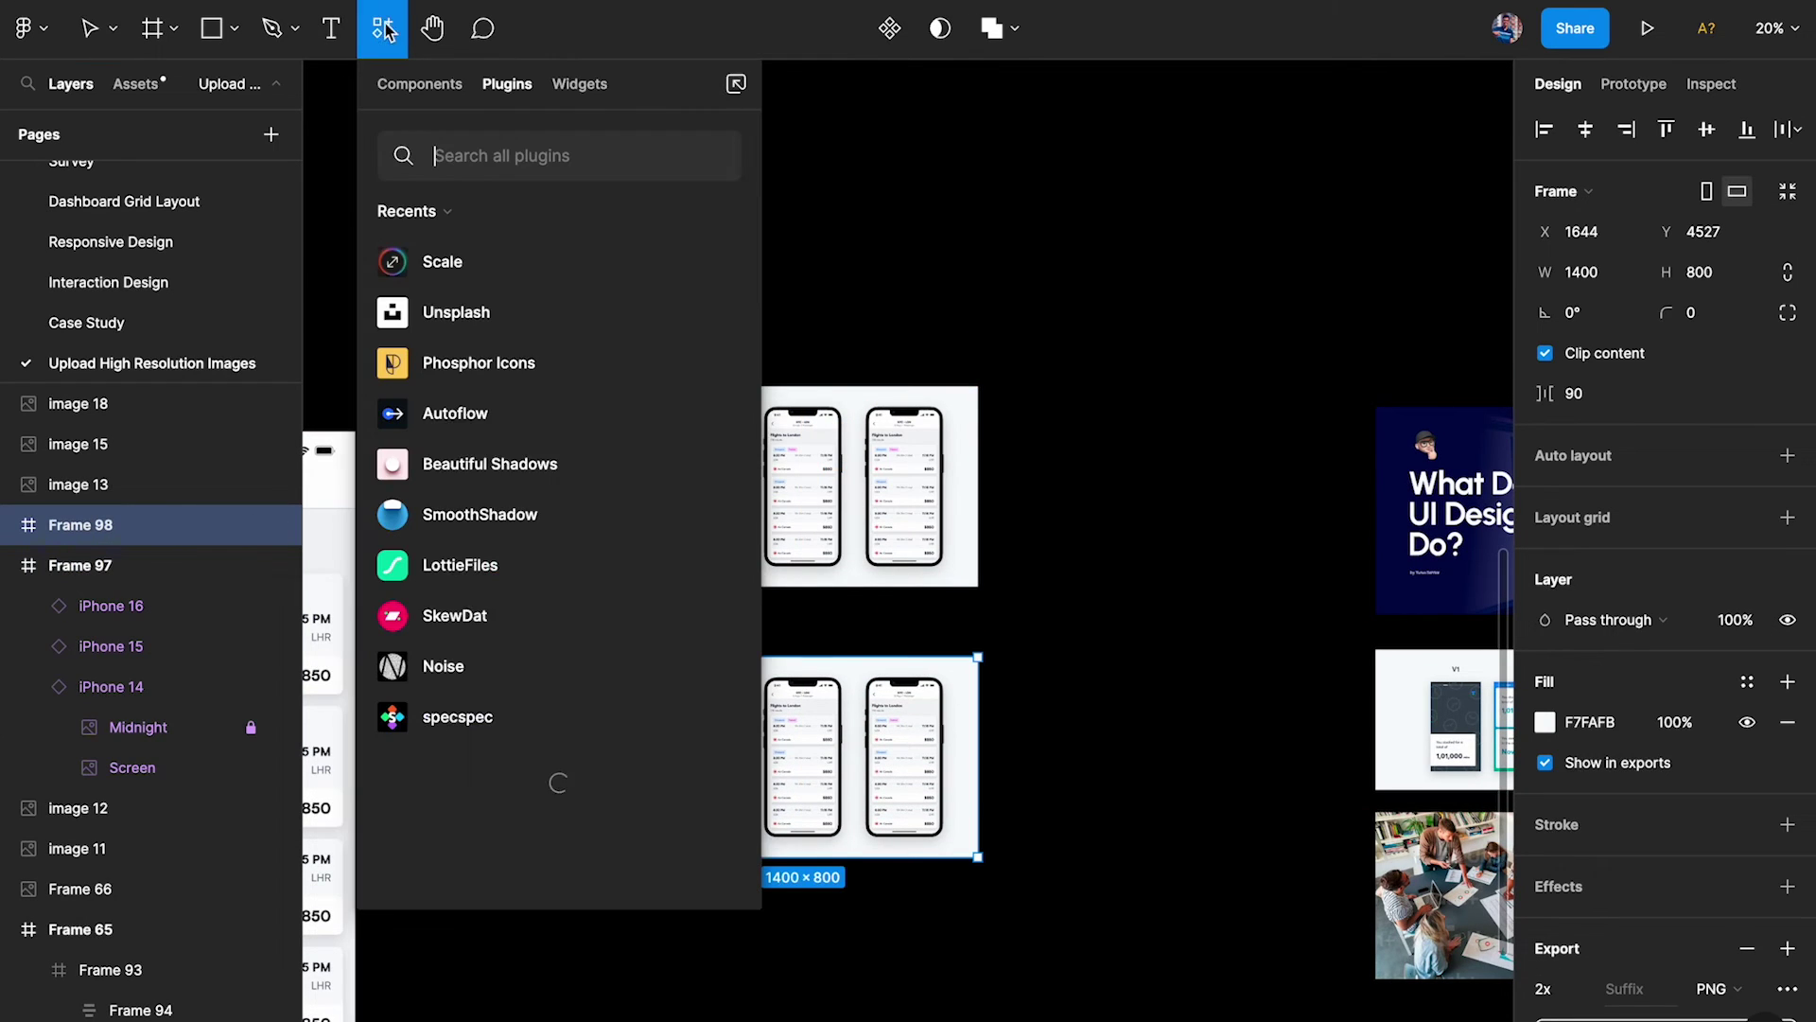
{"action": "left_click", "coordinate": [713, 261]}
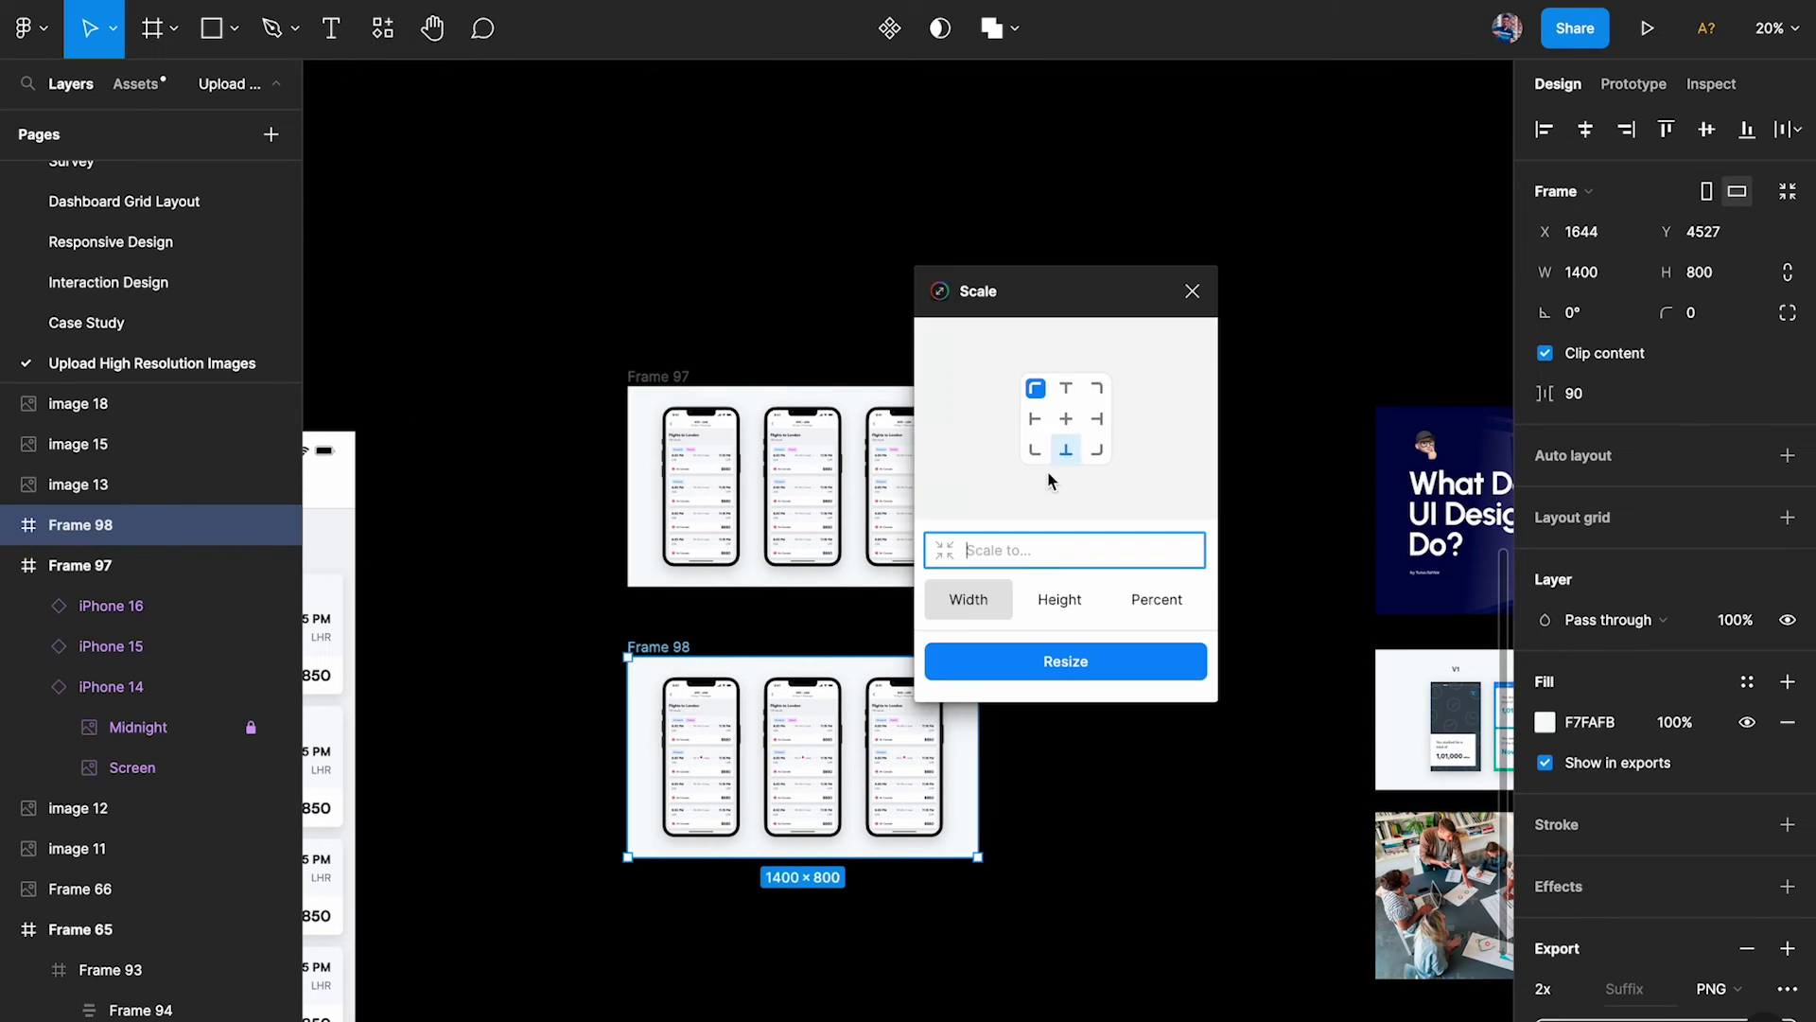
{"action": "left_click", "coordinate": [1169, 611]}
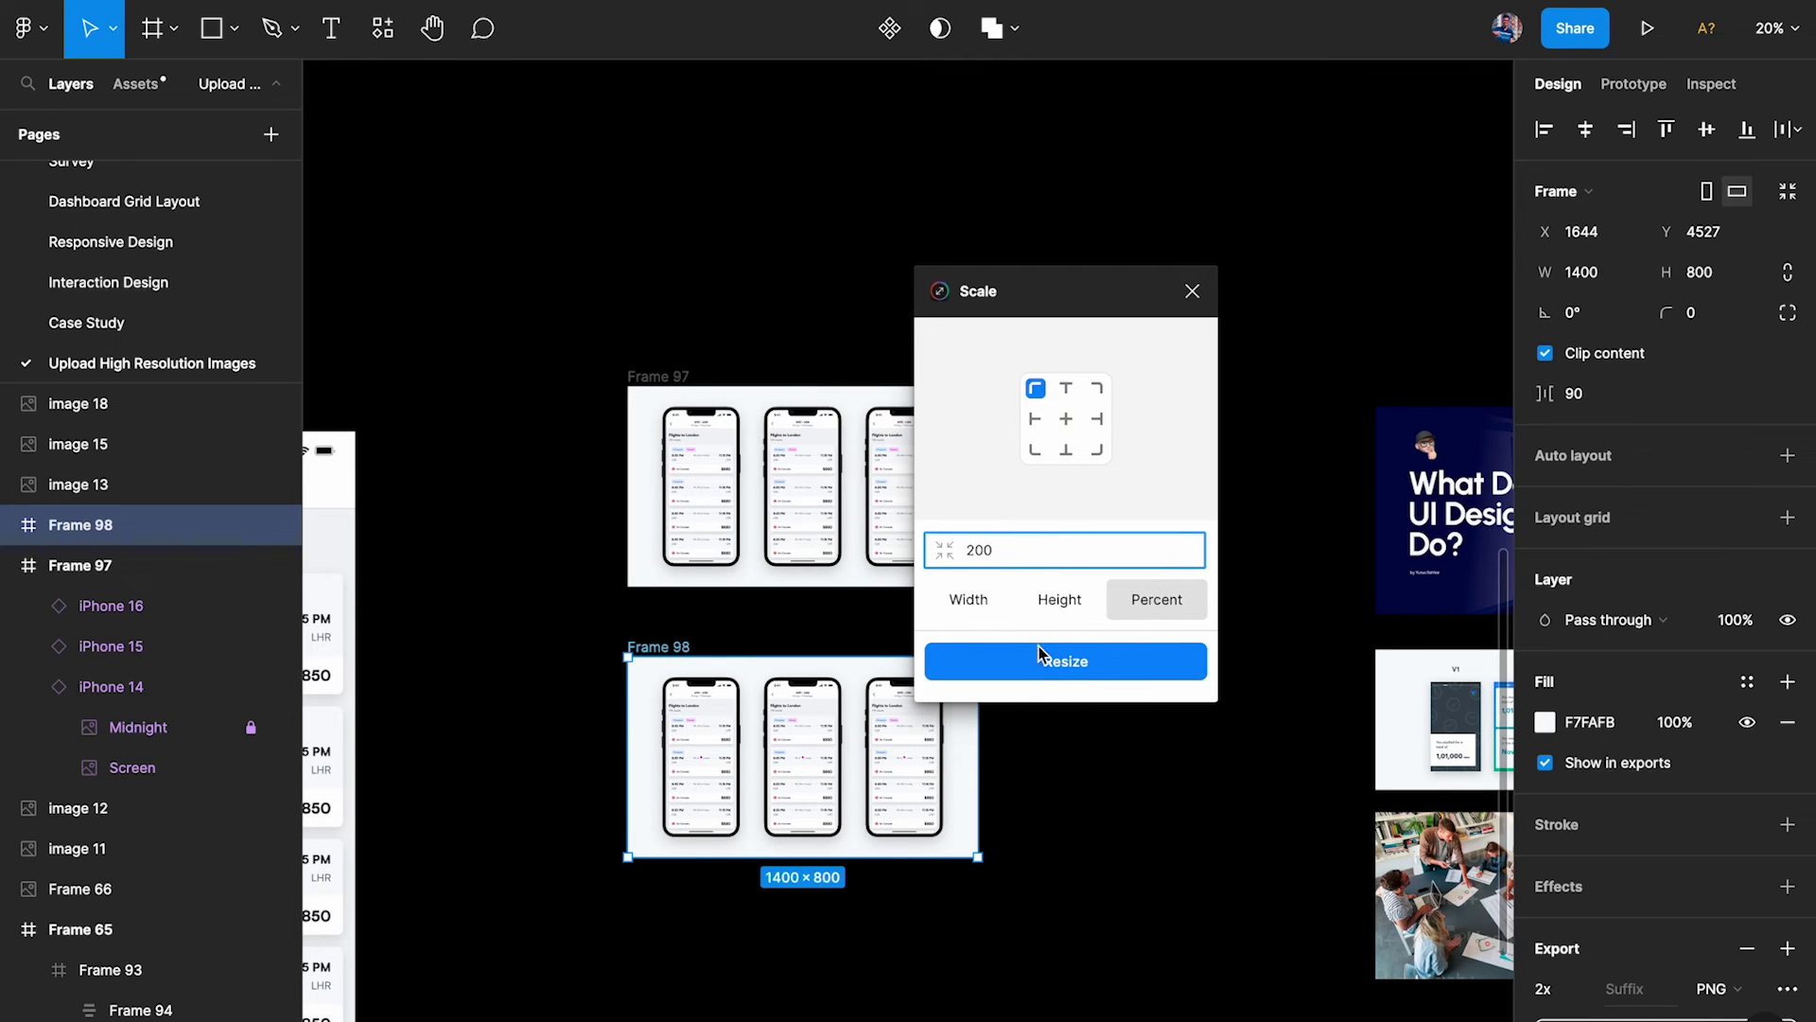
{"action": "left_click", "coordinate": [1065, 660]}
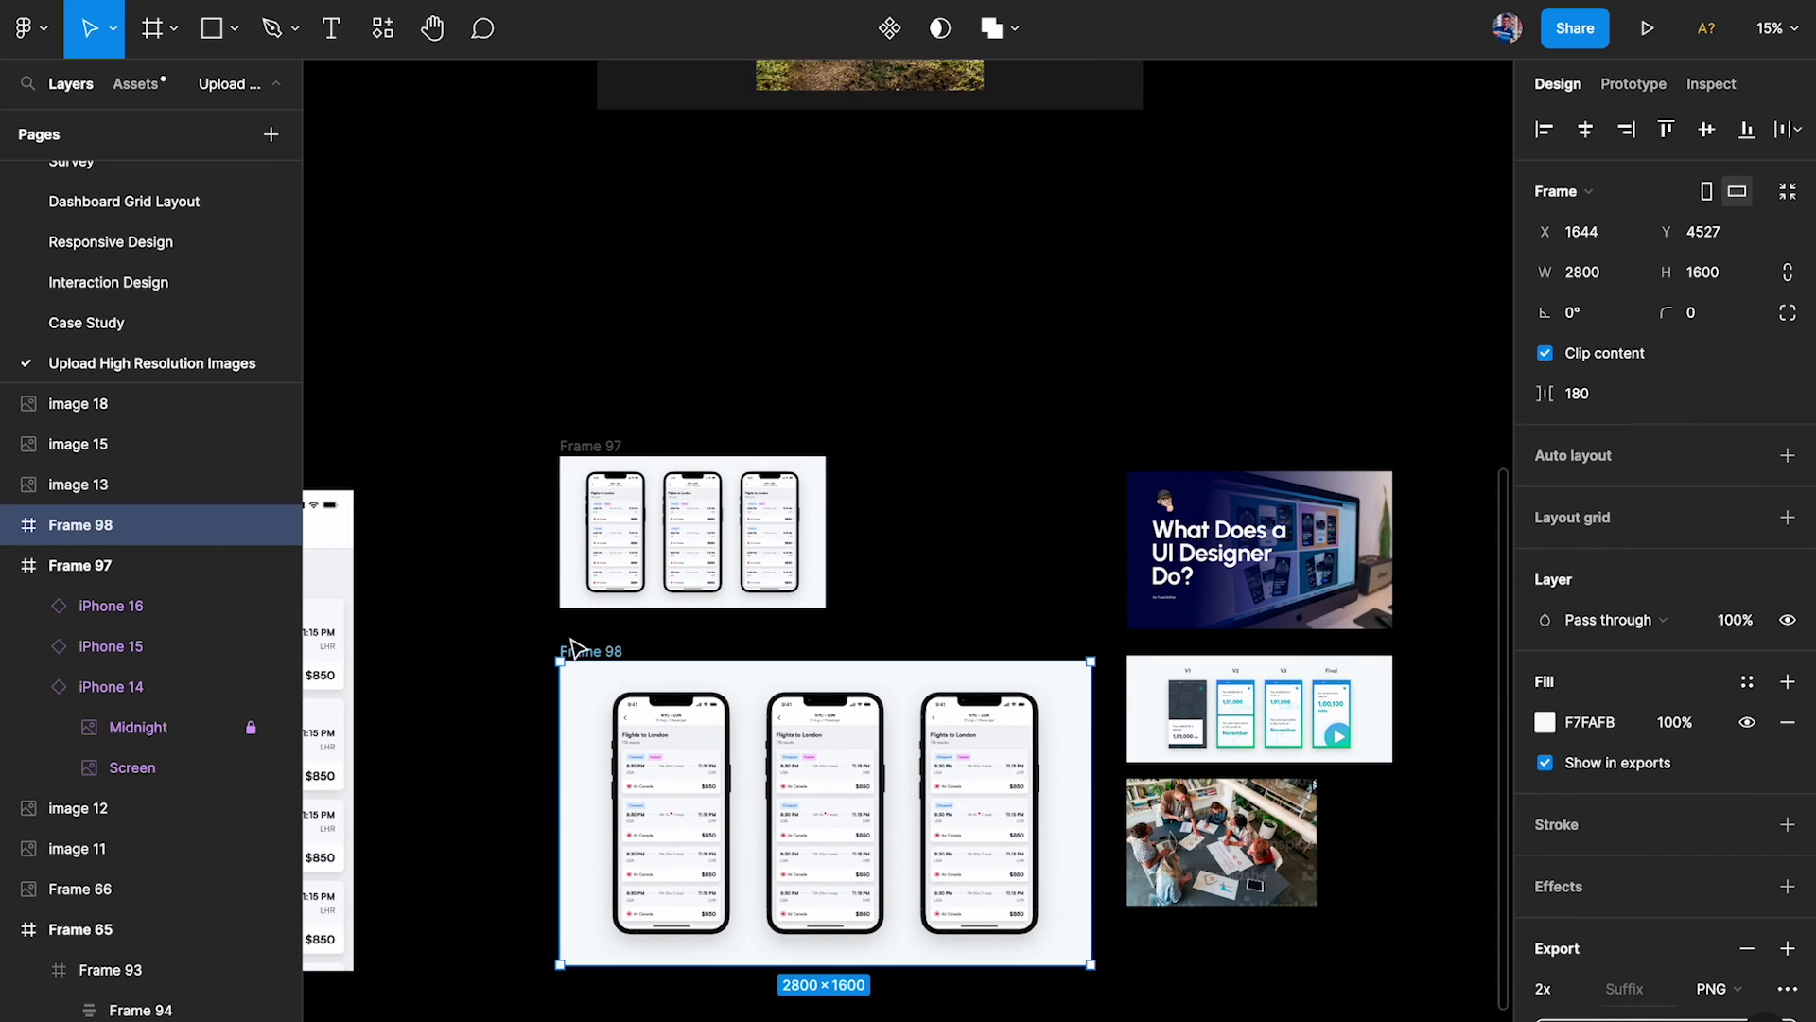
Step: Rasterize Frame 98 into a single image, move it up, and hide the UI to inspect
{"action": "left_click", "coordinate": [326, 9]}
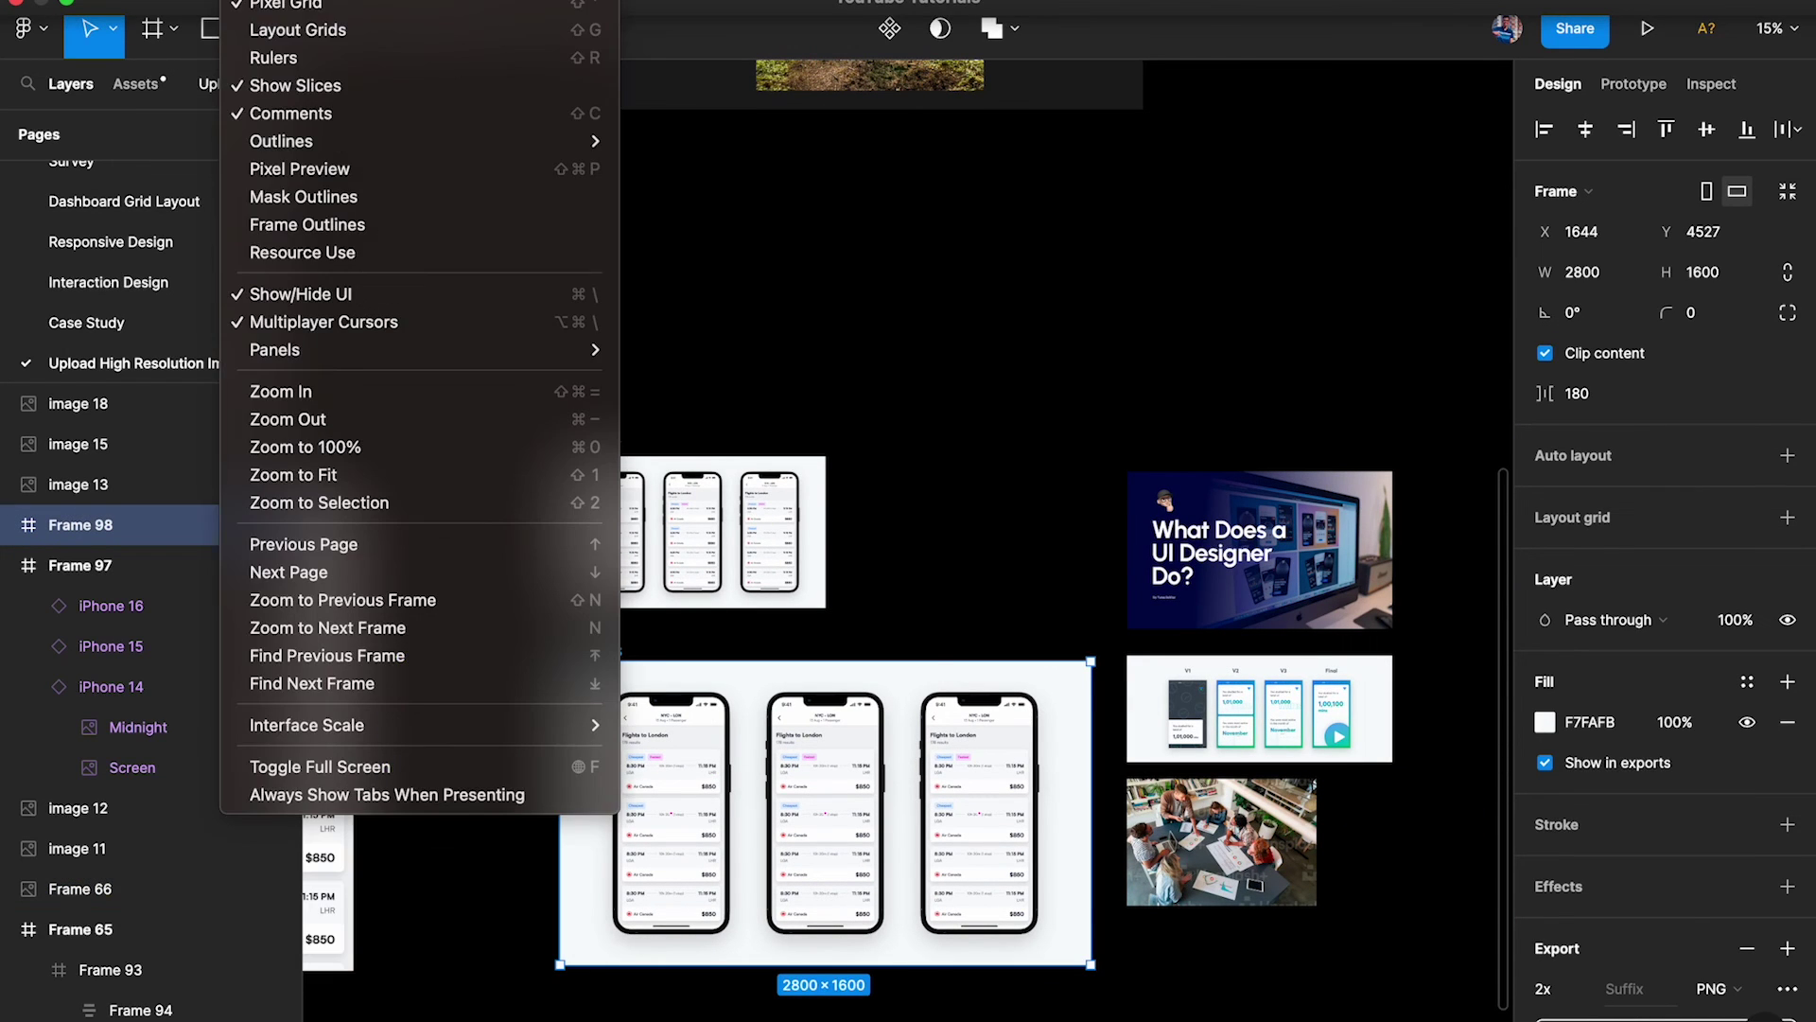
{"action": "left_click", "coordinate": [383, 740]}
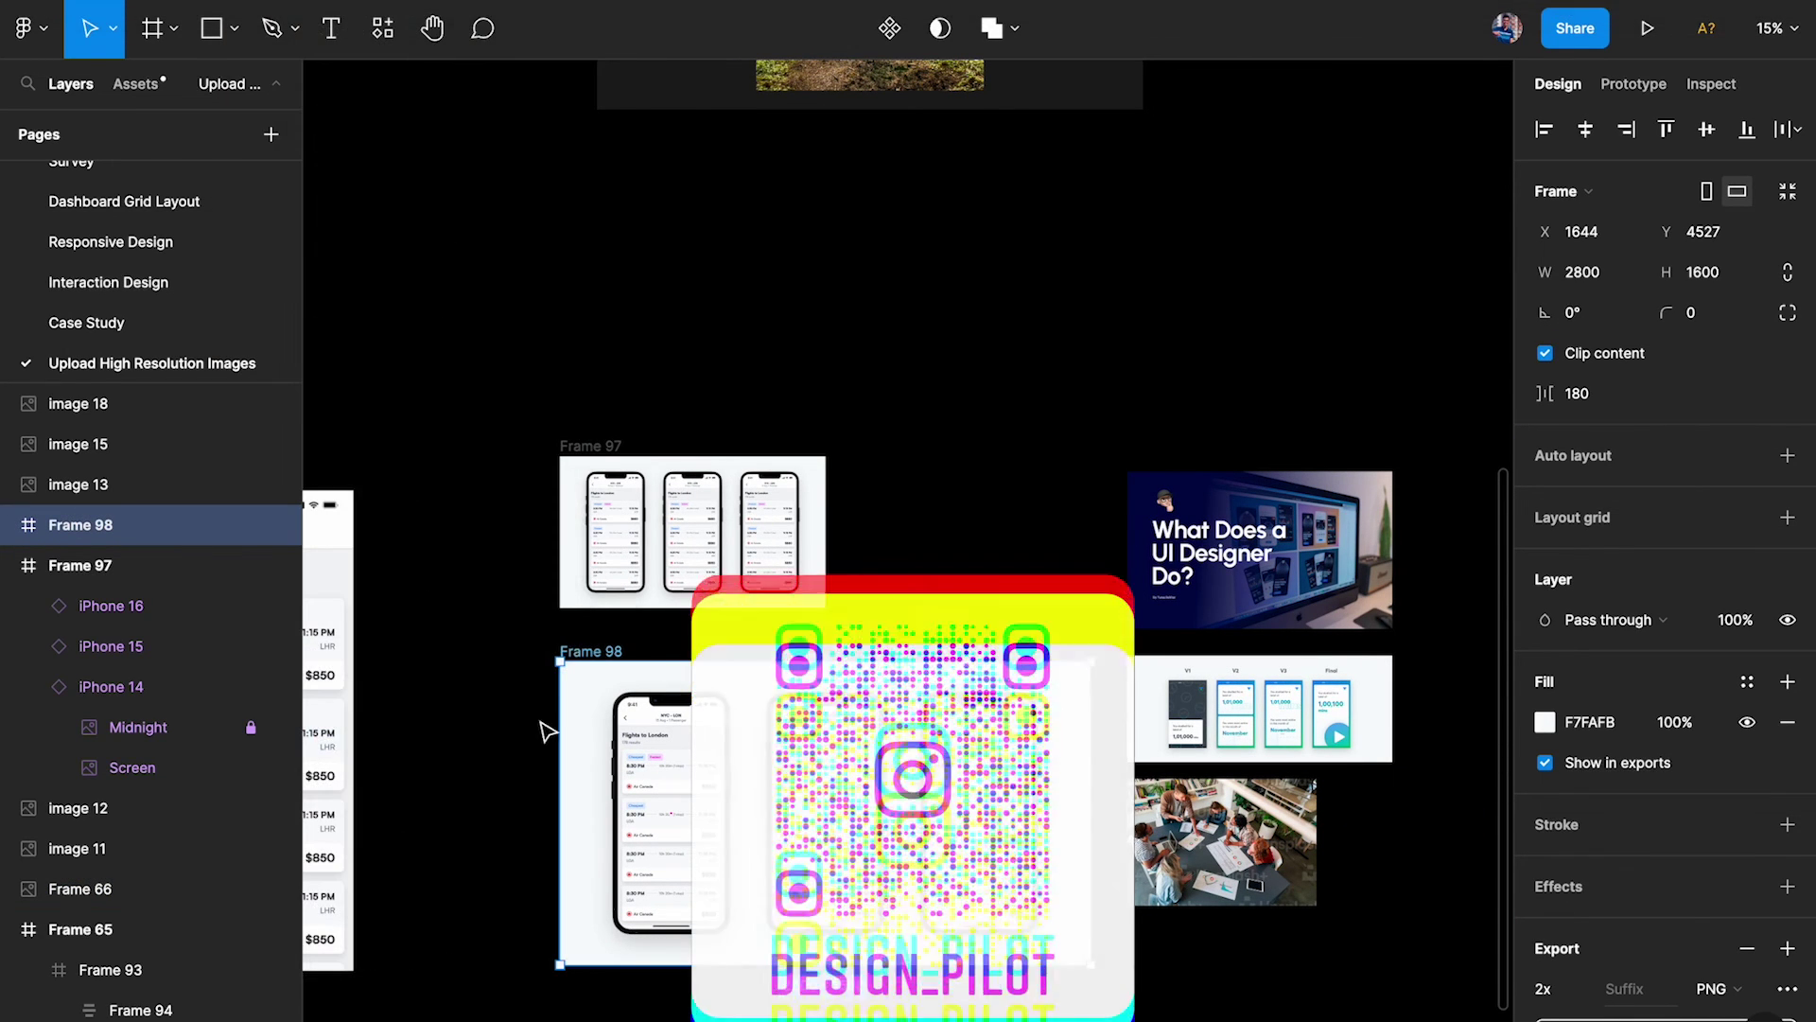
{"action": "scroll", "coordinate": [677, 742], "scroll_direction": "up", "scroll_amount": 4}
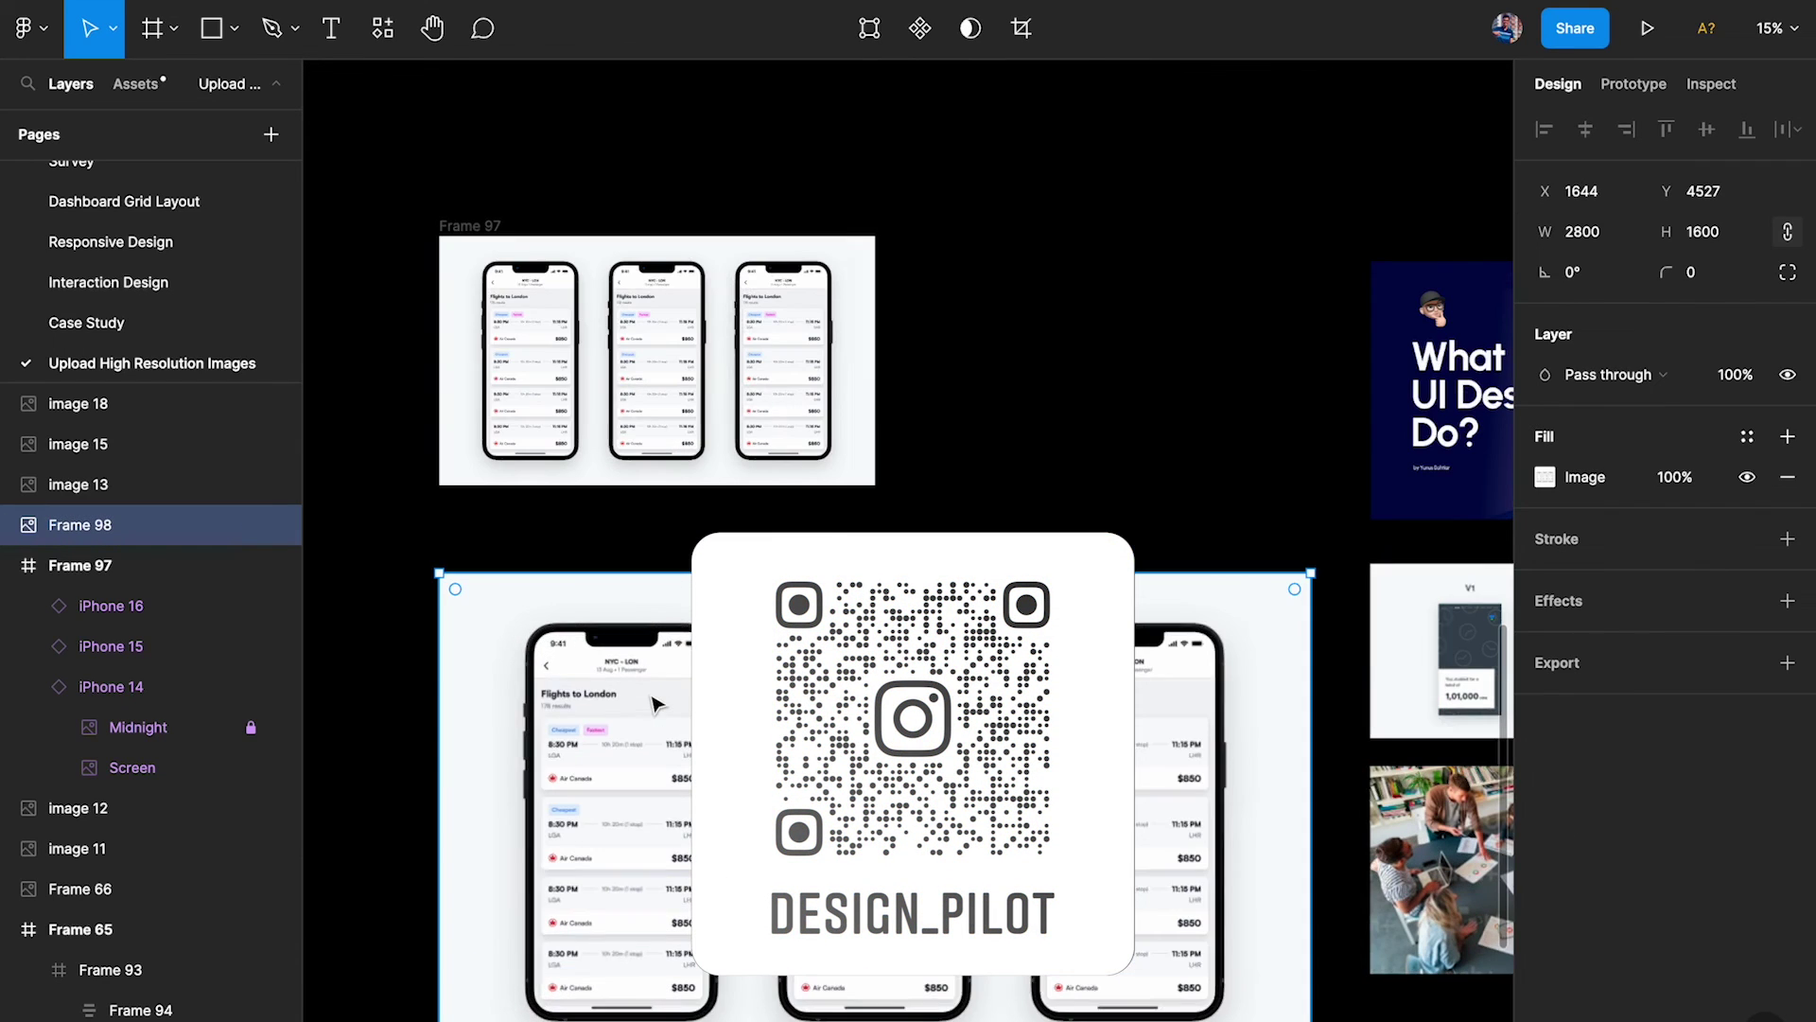
{"action": "left_click_drag", "start_coordinate": [674, 736], "coordinate": [675, 703]}
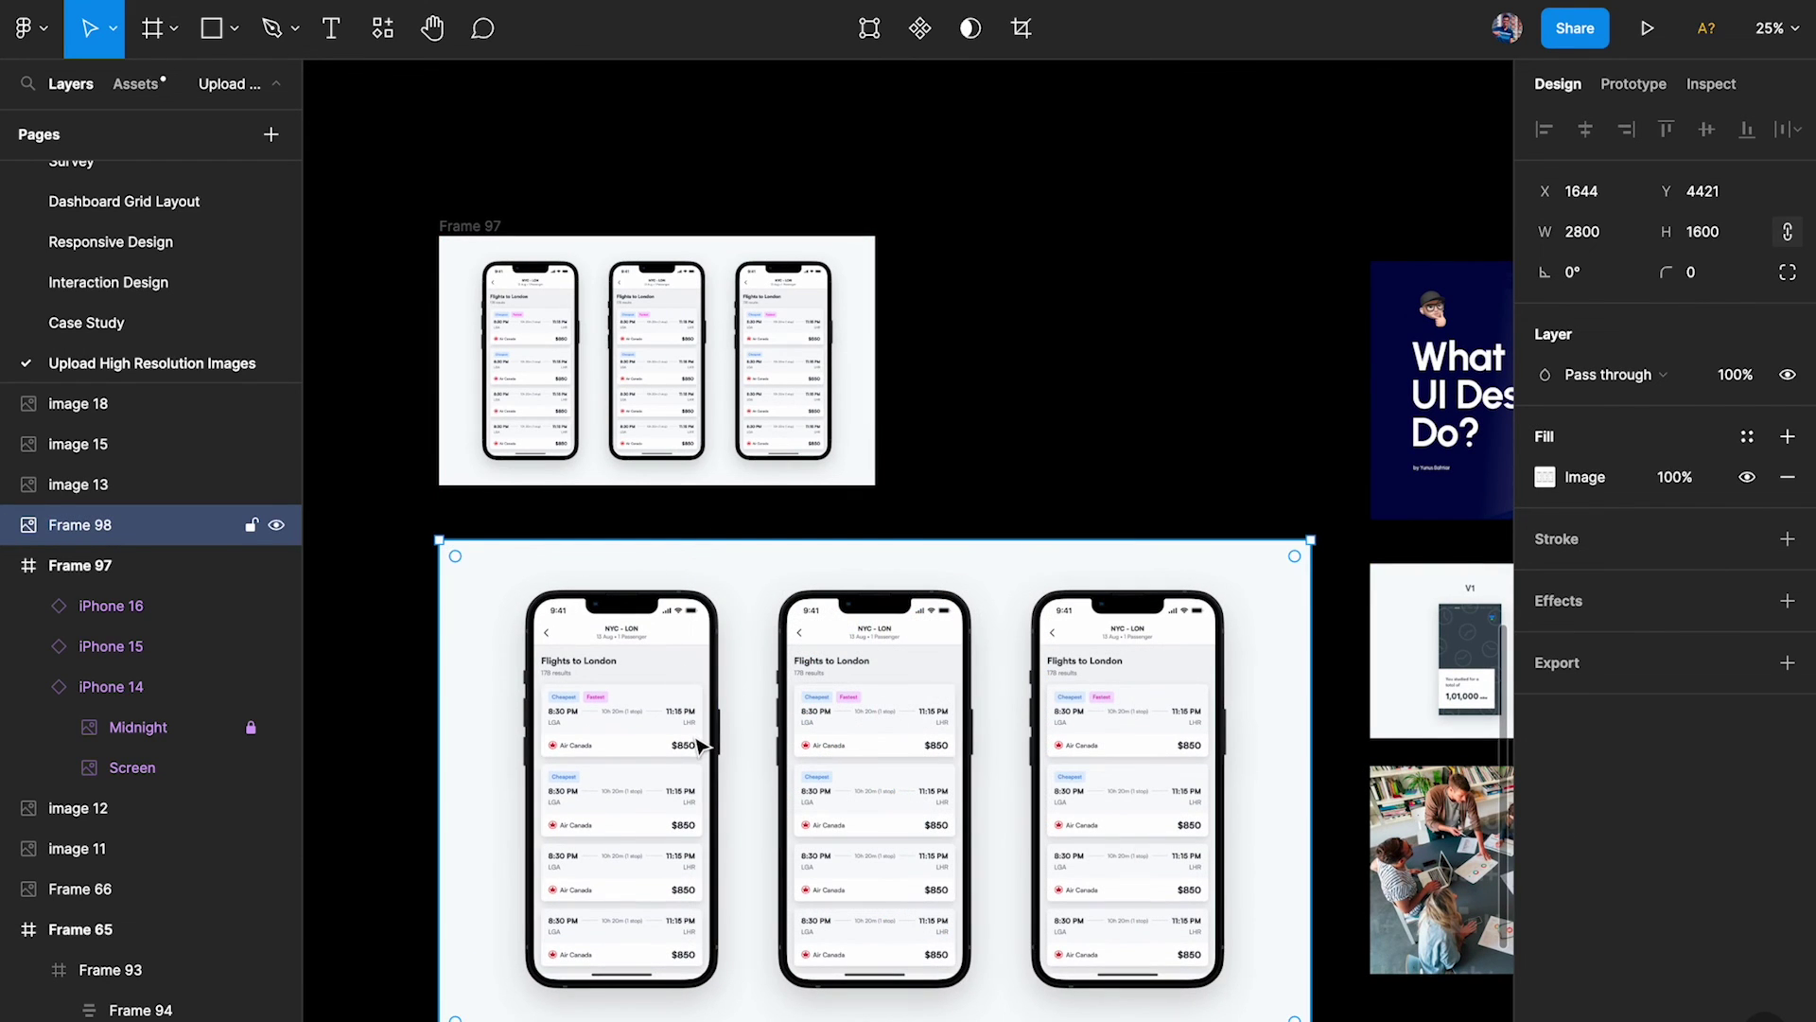
{"action": "scroll", "coordinate": [699, 746], "scroll_direction": "up", "scroll_amount": 10}
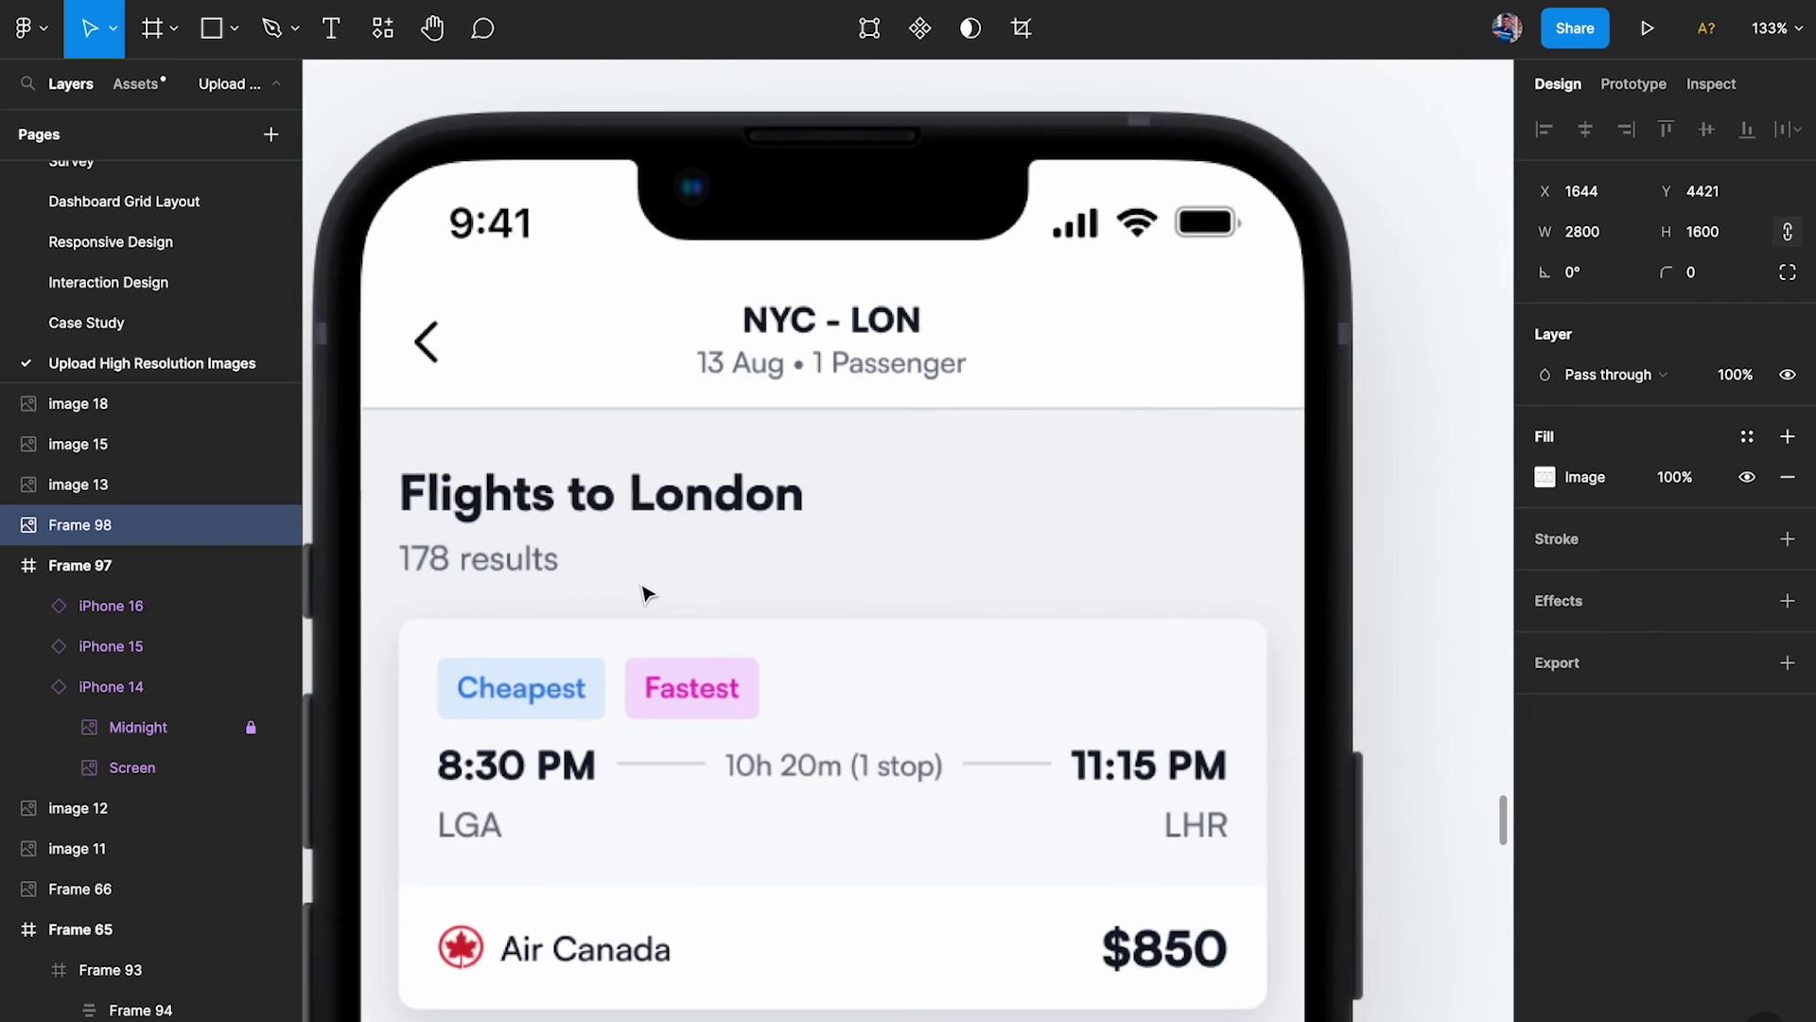
{"action": "scroll", "coordinate": [642, 593], "scroll_direction": "down", "scroll_amount": 5}
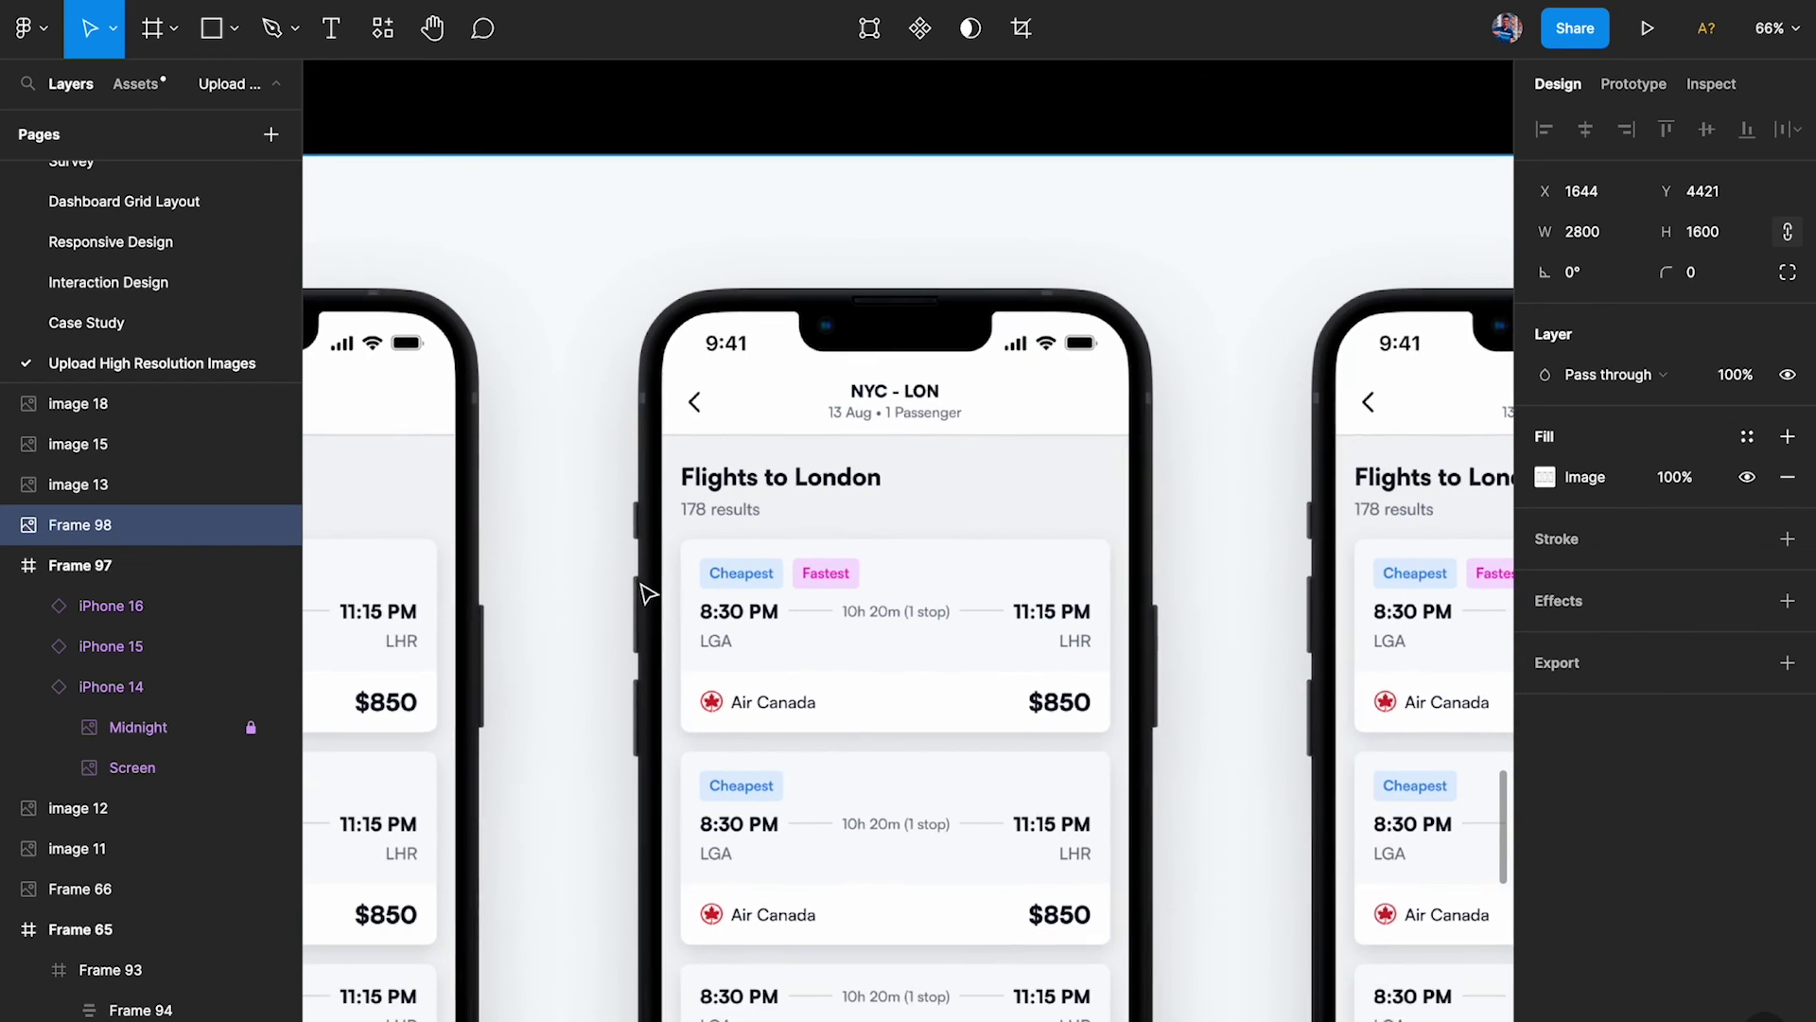
{"action": "key", "text": "ctrl+backslash"}
{"action": "scroll", "coordinate": [781, 444], "scroll_direction": "up", "scroll_amount": 4}
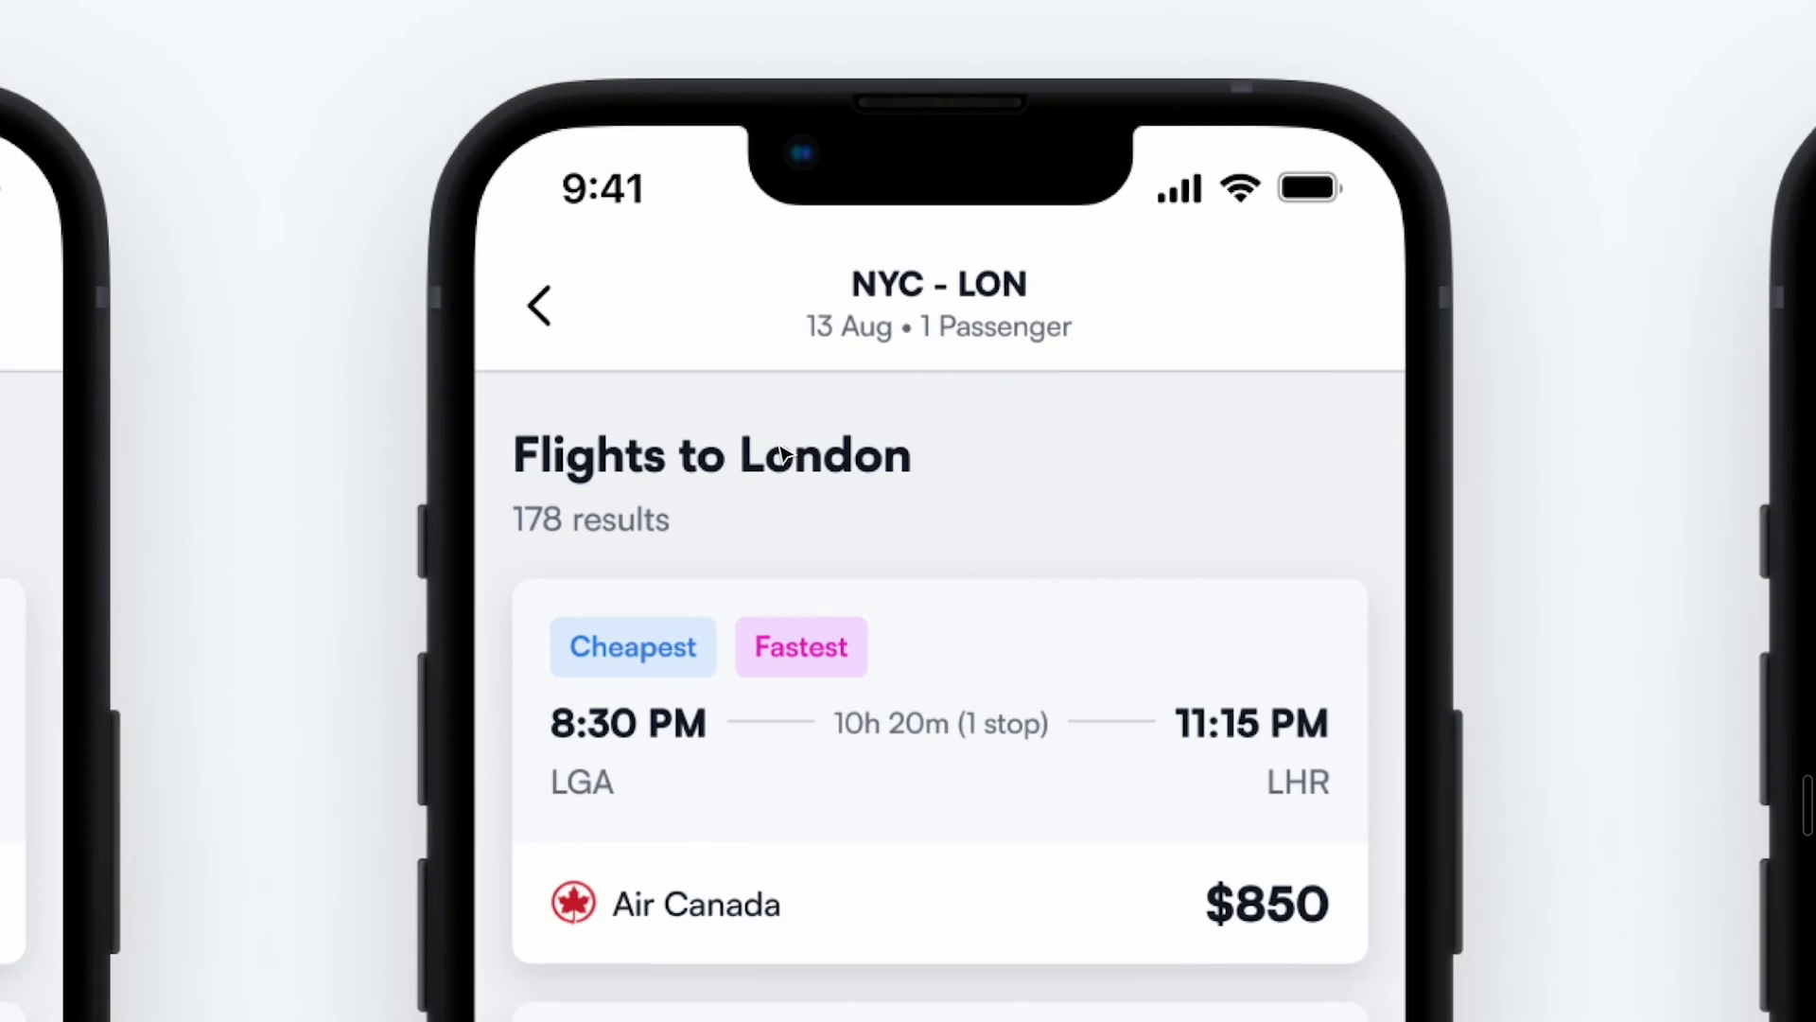
{"action": "scroll", "coordinate": [848, 486], "scroll_direction": "up", "scroll_amount": 2}
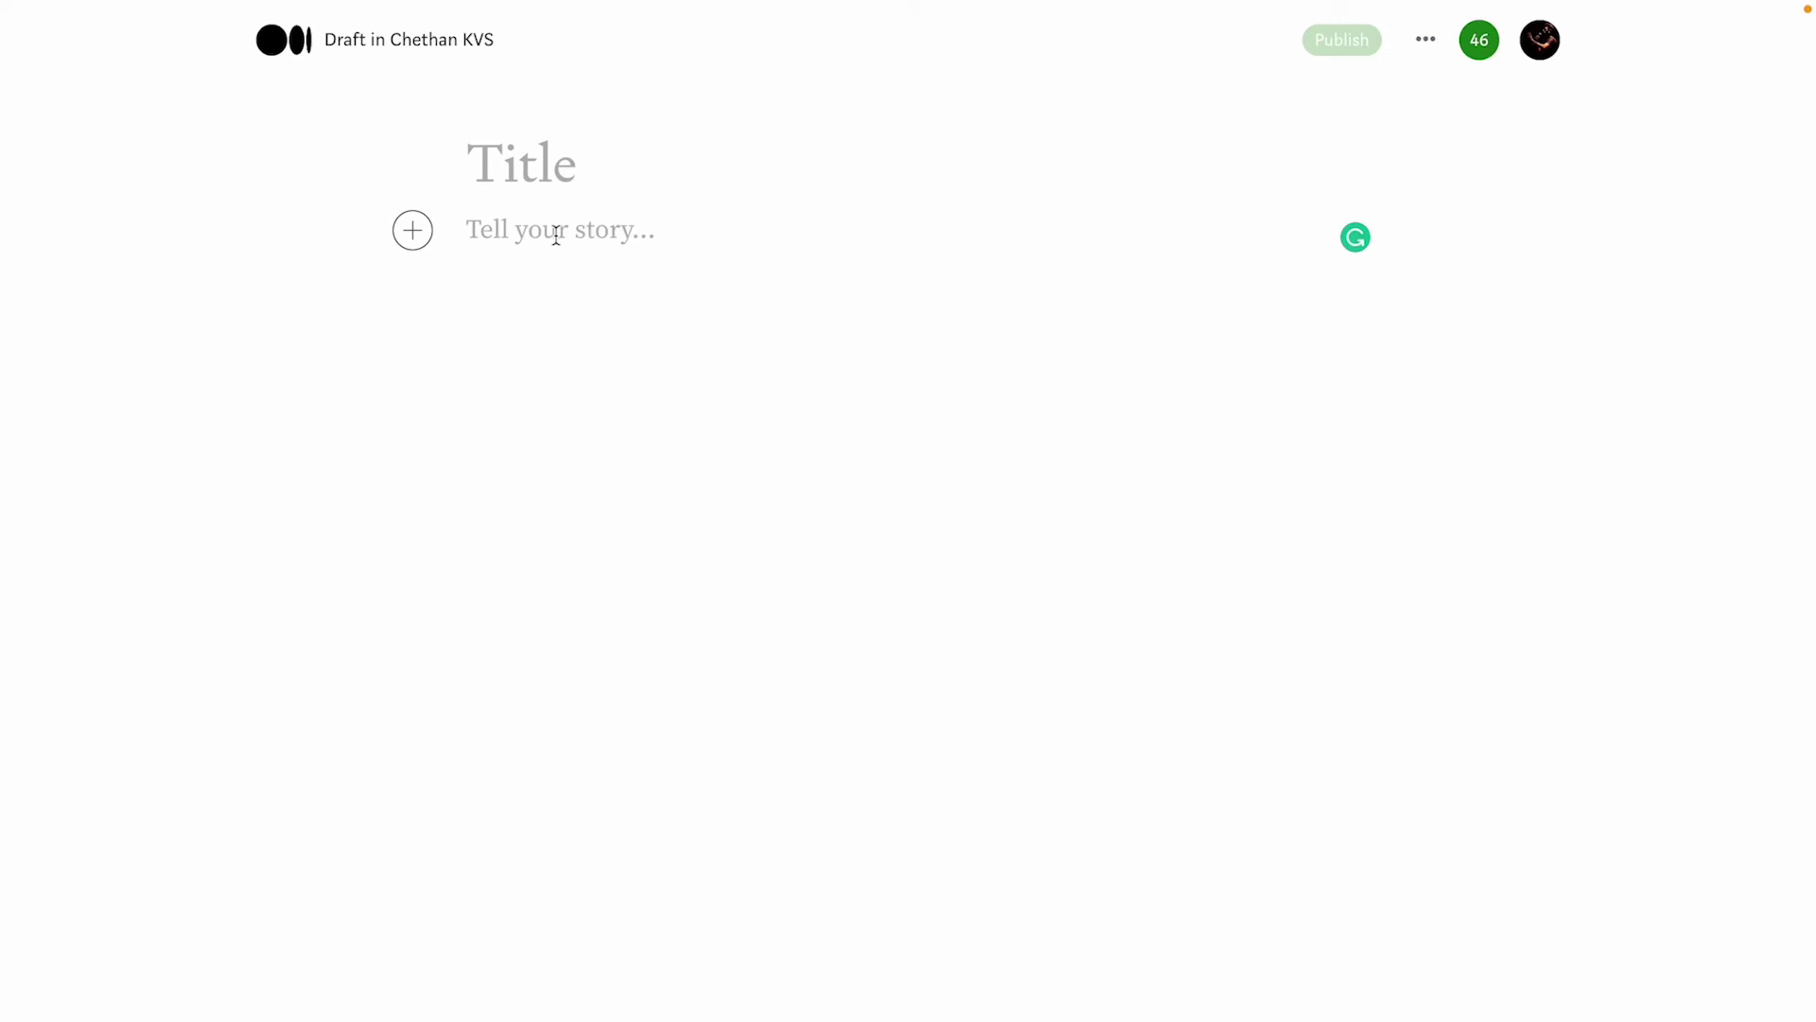
Step: Insert the three-phone mockup image into the Medium draft body
{"action": "key", "text": "Return"}
{"action": "key", "text": "Return"}
{"action": "left_click", "coordinate": [407, 392]}
{"action": "left_click", "coordinate": [479, 396]}
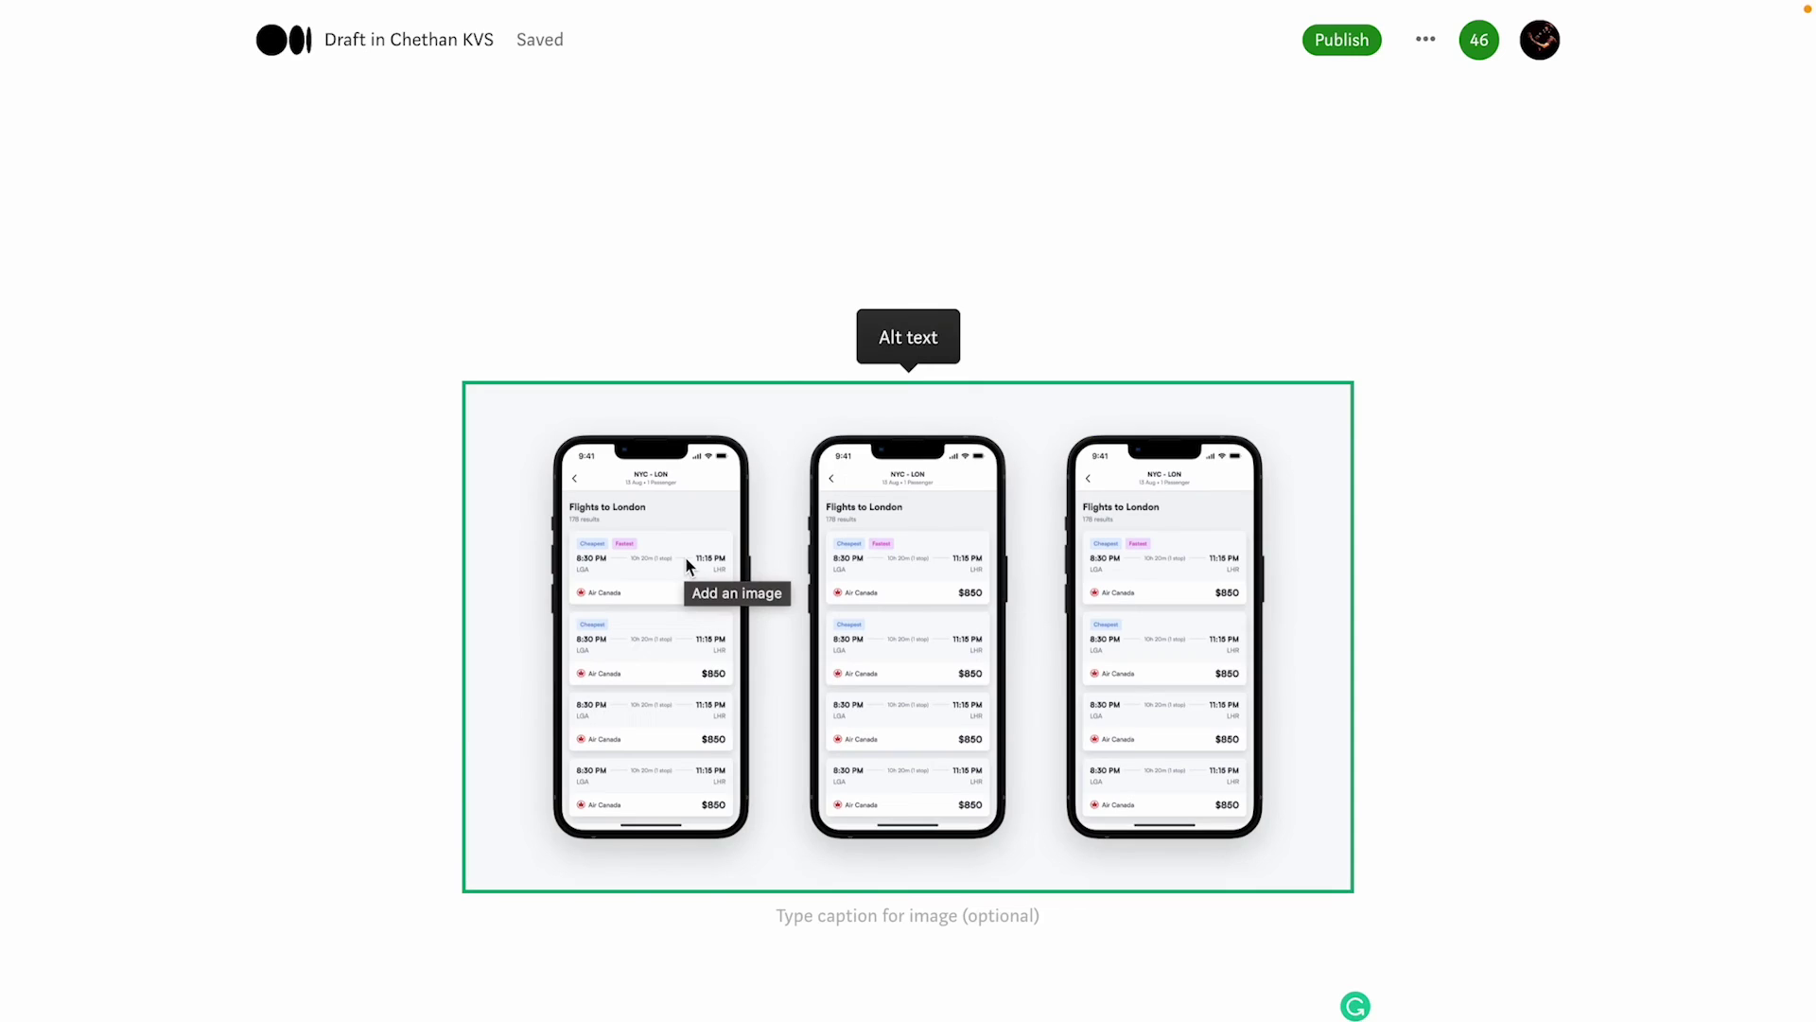
{"action": "left_click", "coordinate": [690, 549]}
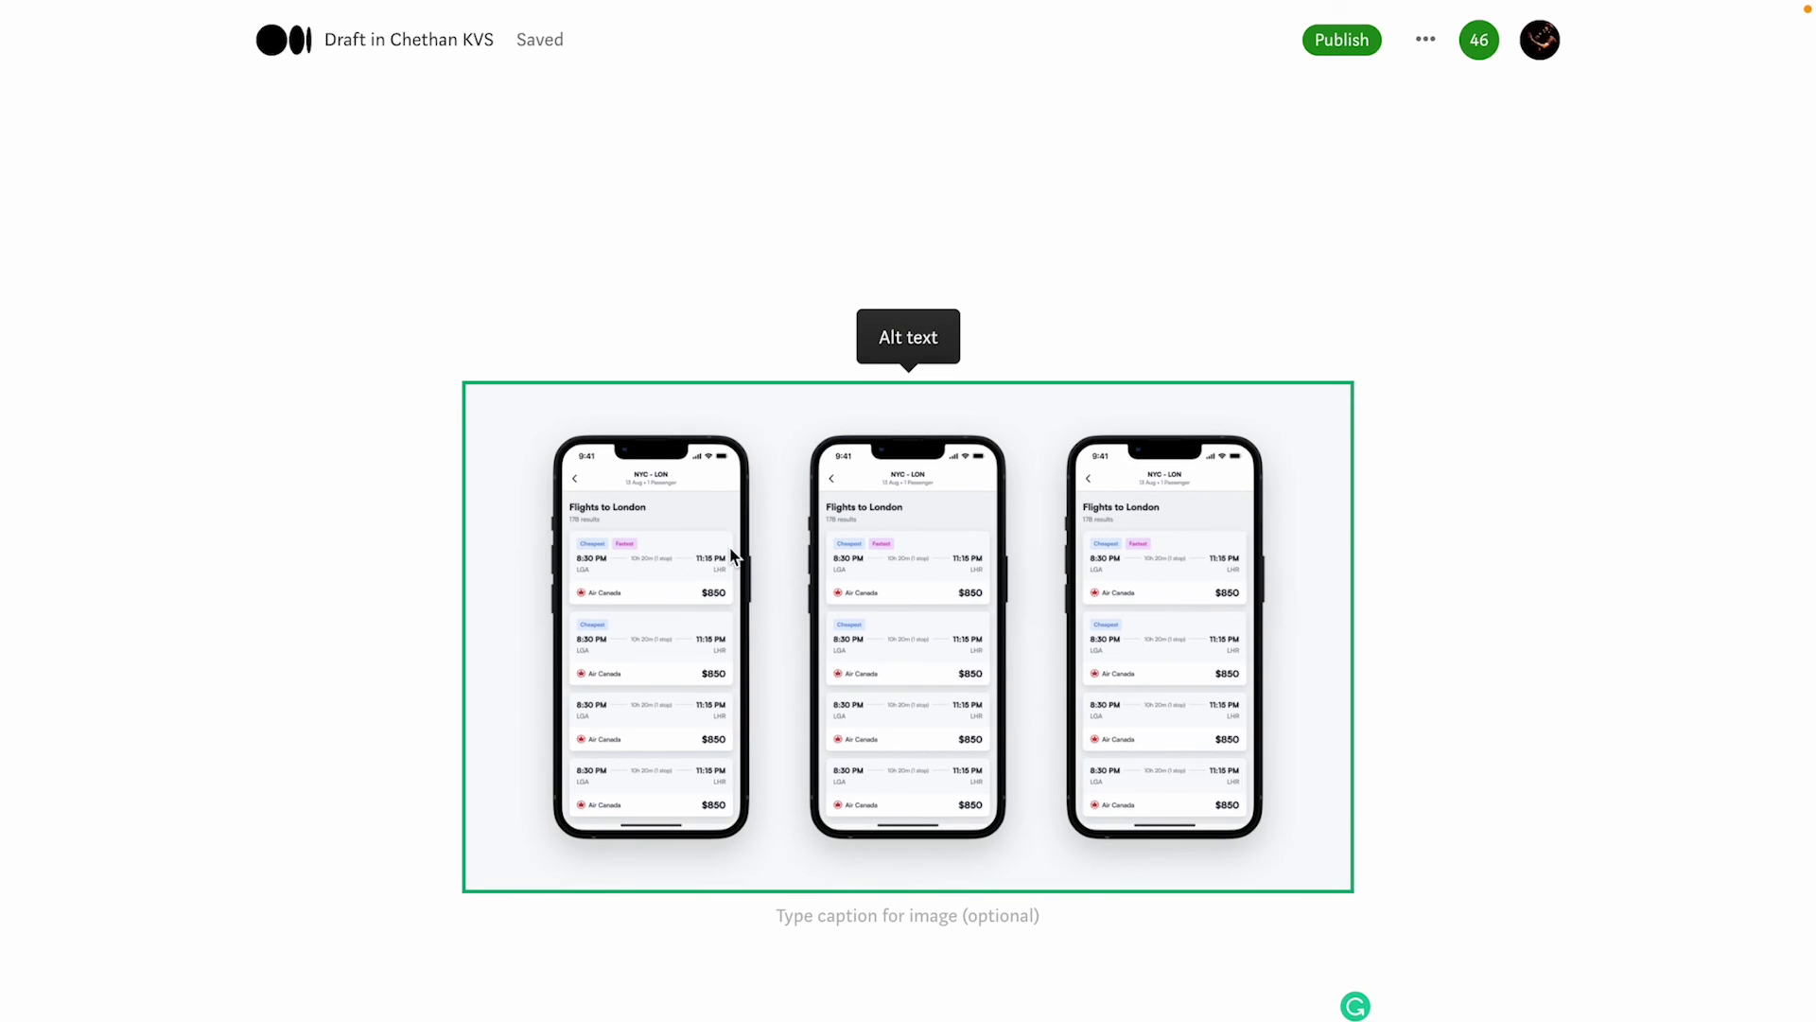
Step: Set the story's unlisted setting to Yes and save it
{"action": "left_click", "coordinate": [1423, 43]}
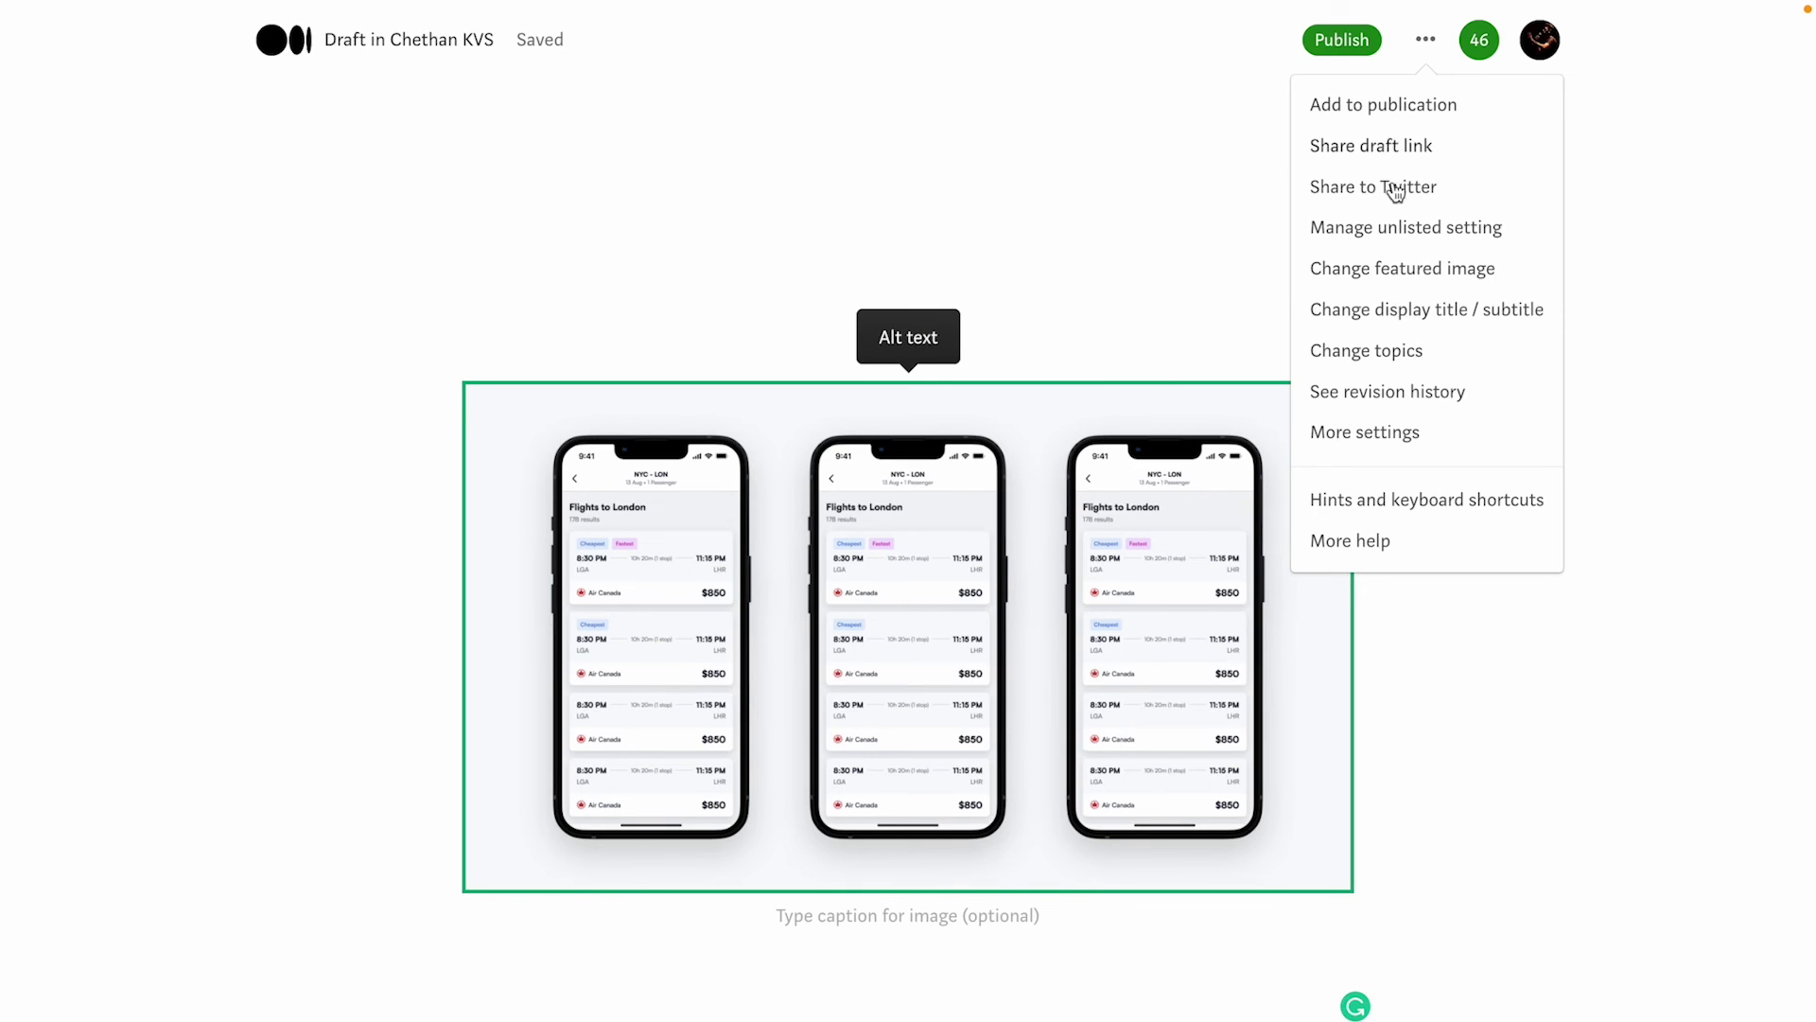
{"action": "left_click", "coordinate": [1347, 44]}
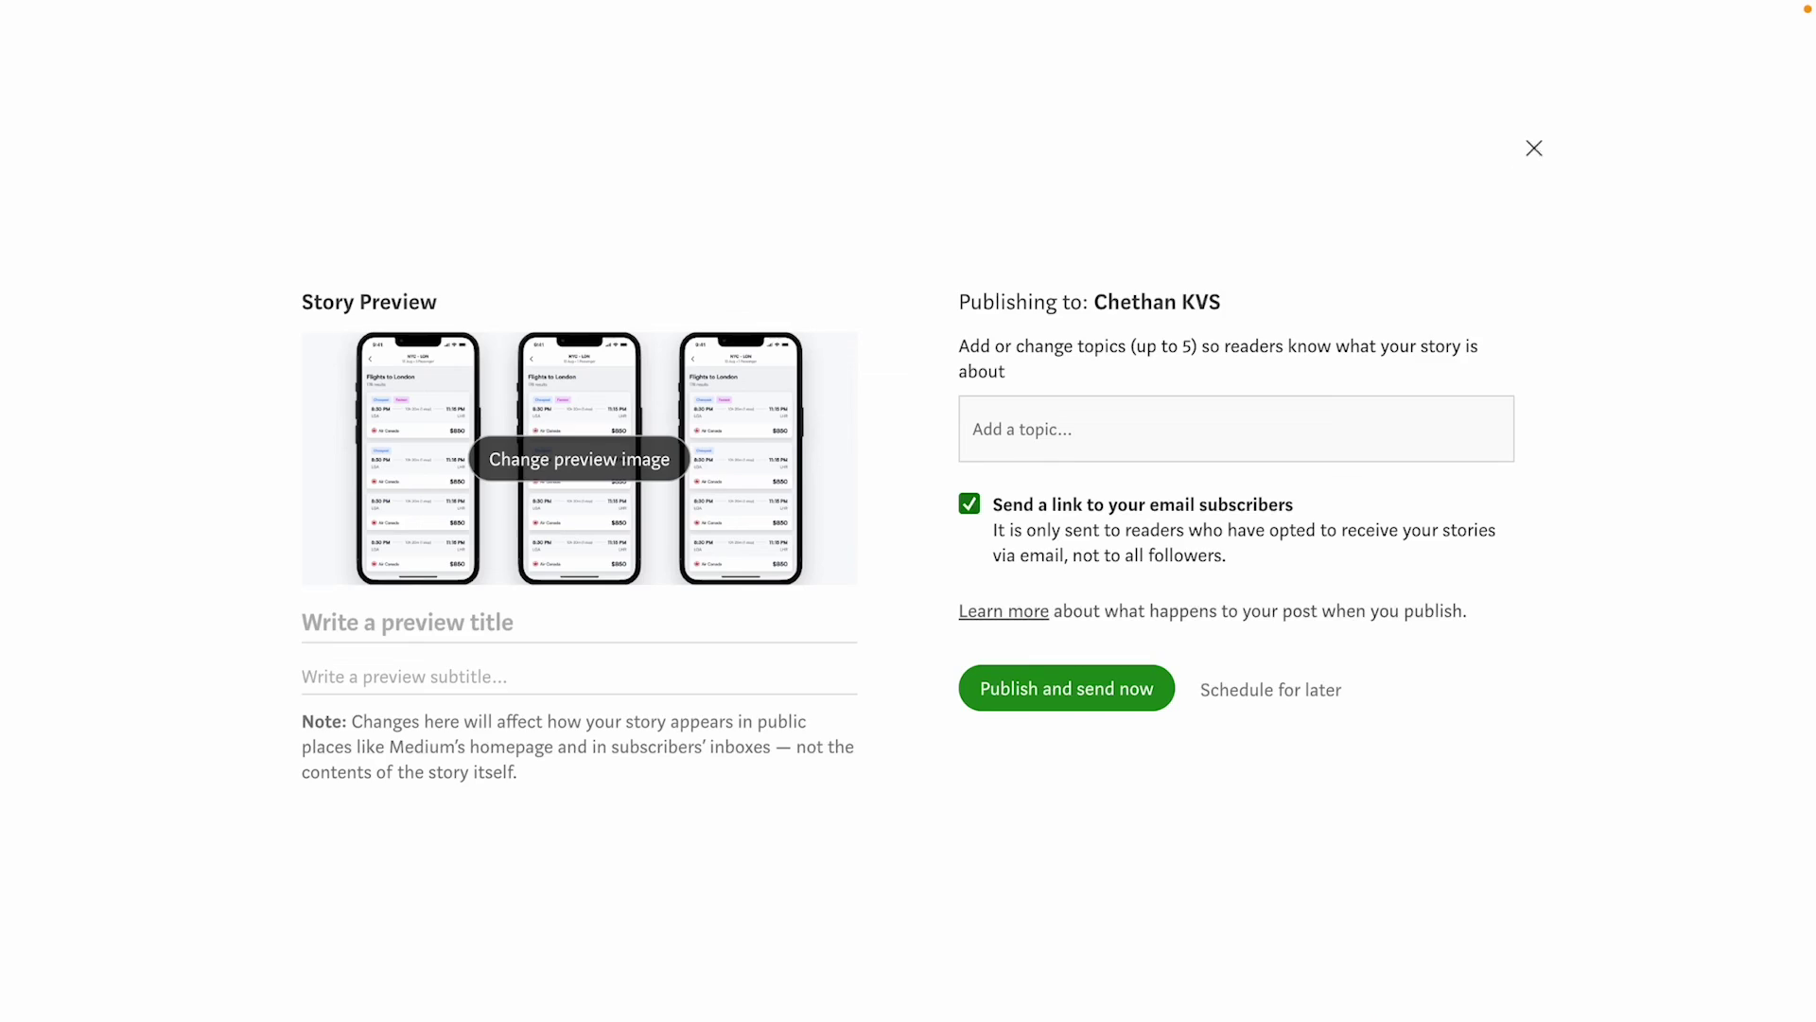
{"action": "left_click", "coordinate": [1534, 149]}
{"action": "left_click", "coordinate": [1425, 40]}
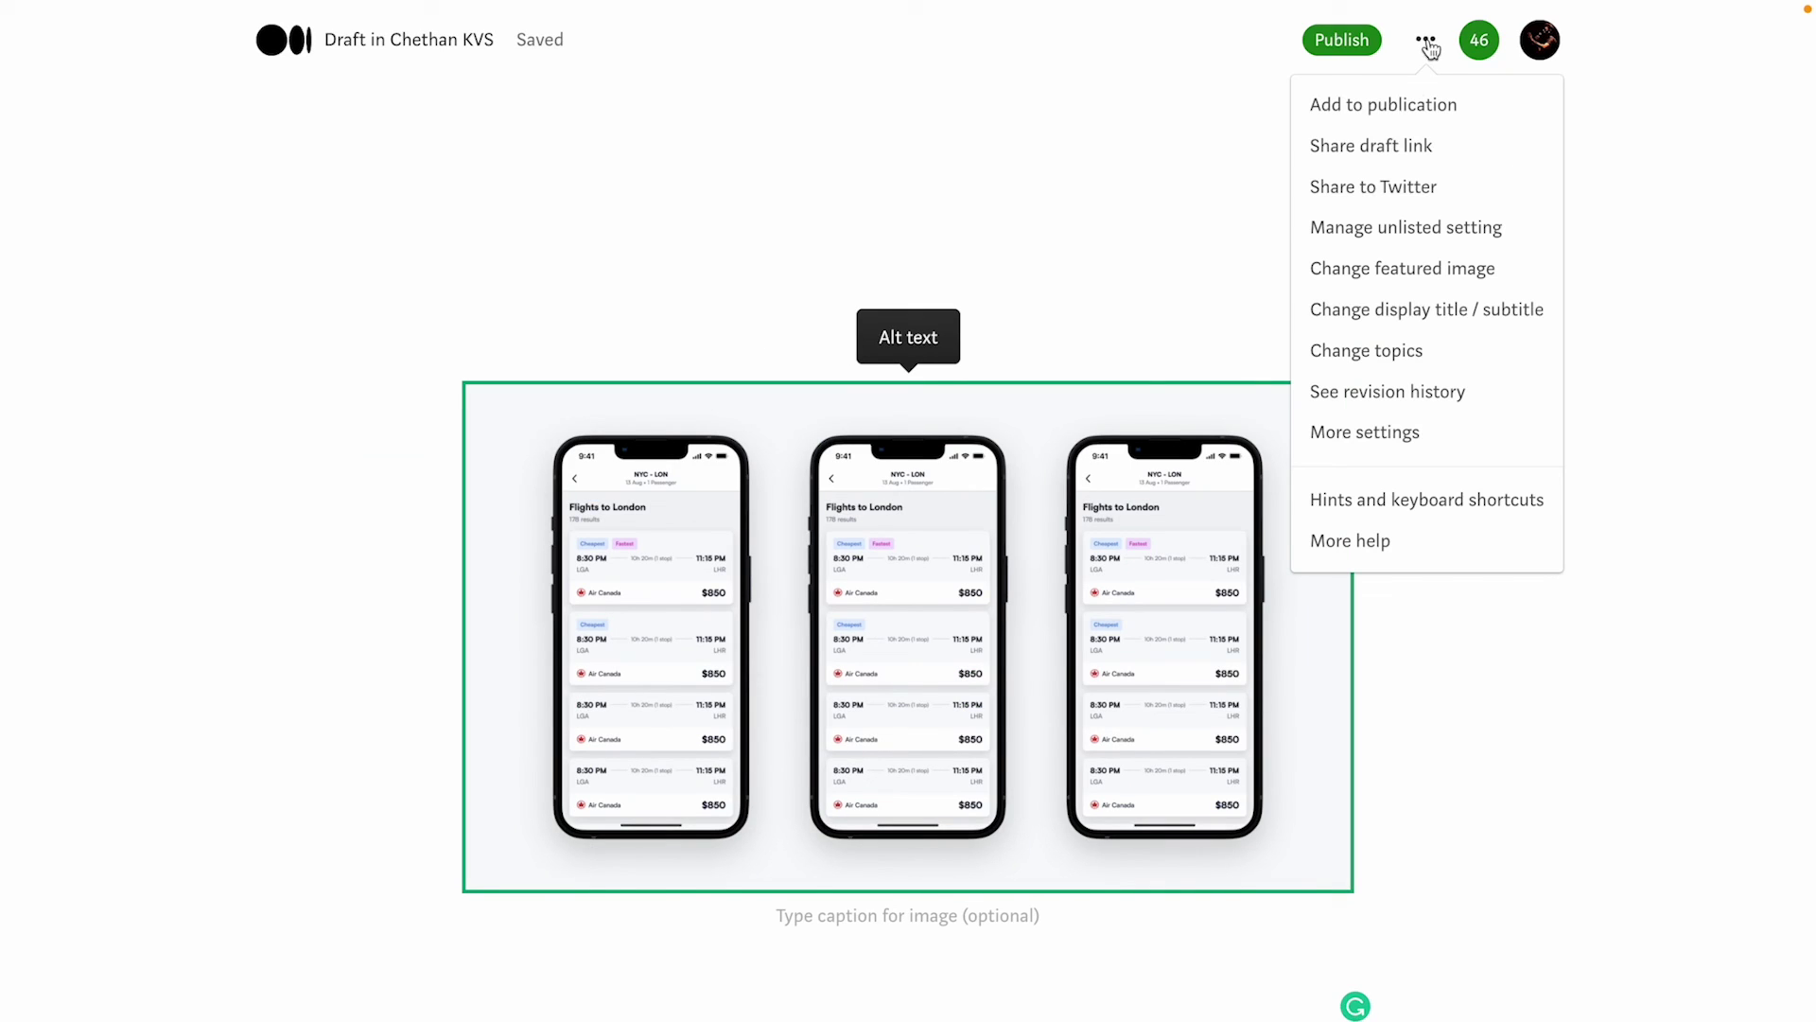
{"action": "left_click", "coordinate": [1400, 229]}
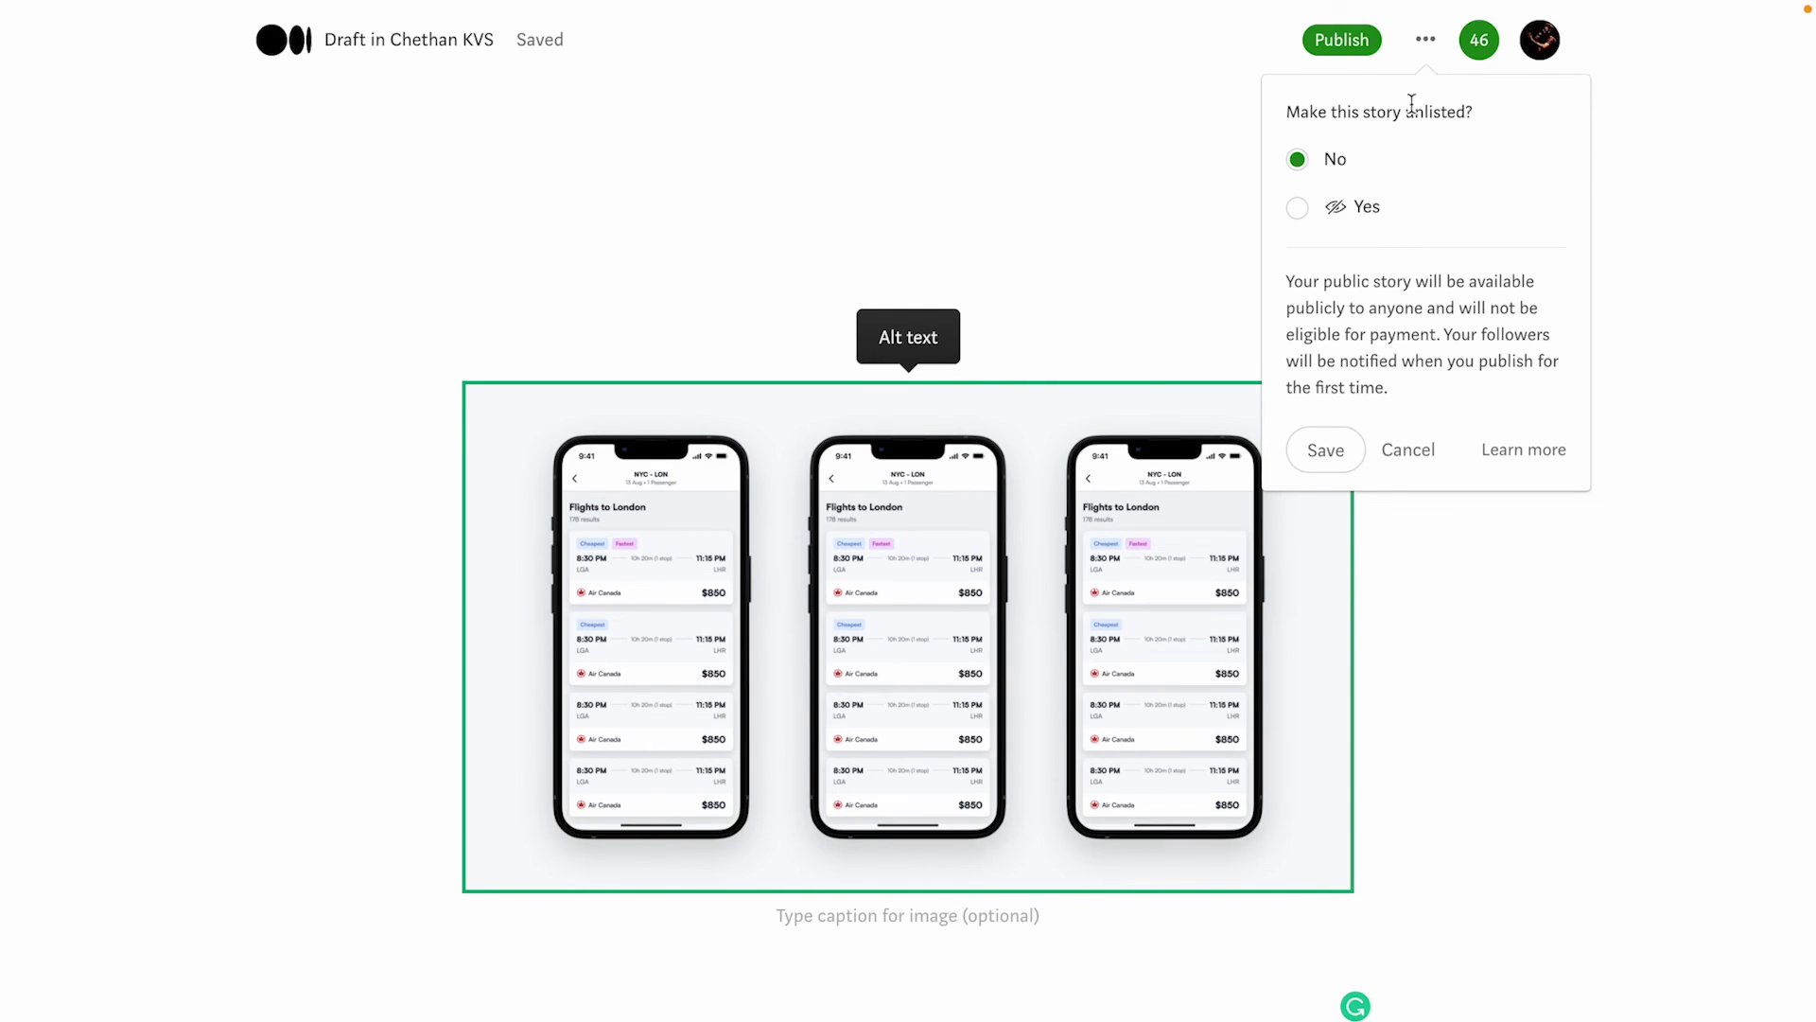
{"action": "left_click", "coordinate": [1371, 212]}
{"action": "left_click_drag", "start_coordinate": [1288, 281], "coordinate": [1426, 336]}
{"action": "left_click", "coordinate": [1478, 341]}
{"action": "left_click", "coordinate": [1326, 424]}
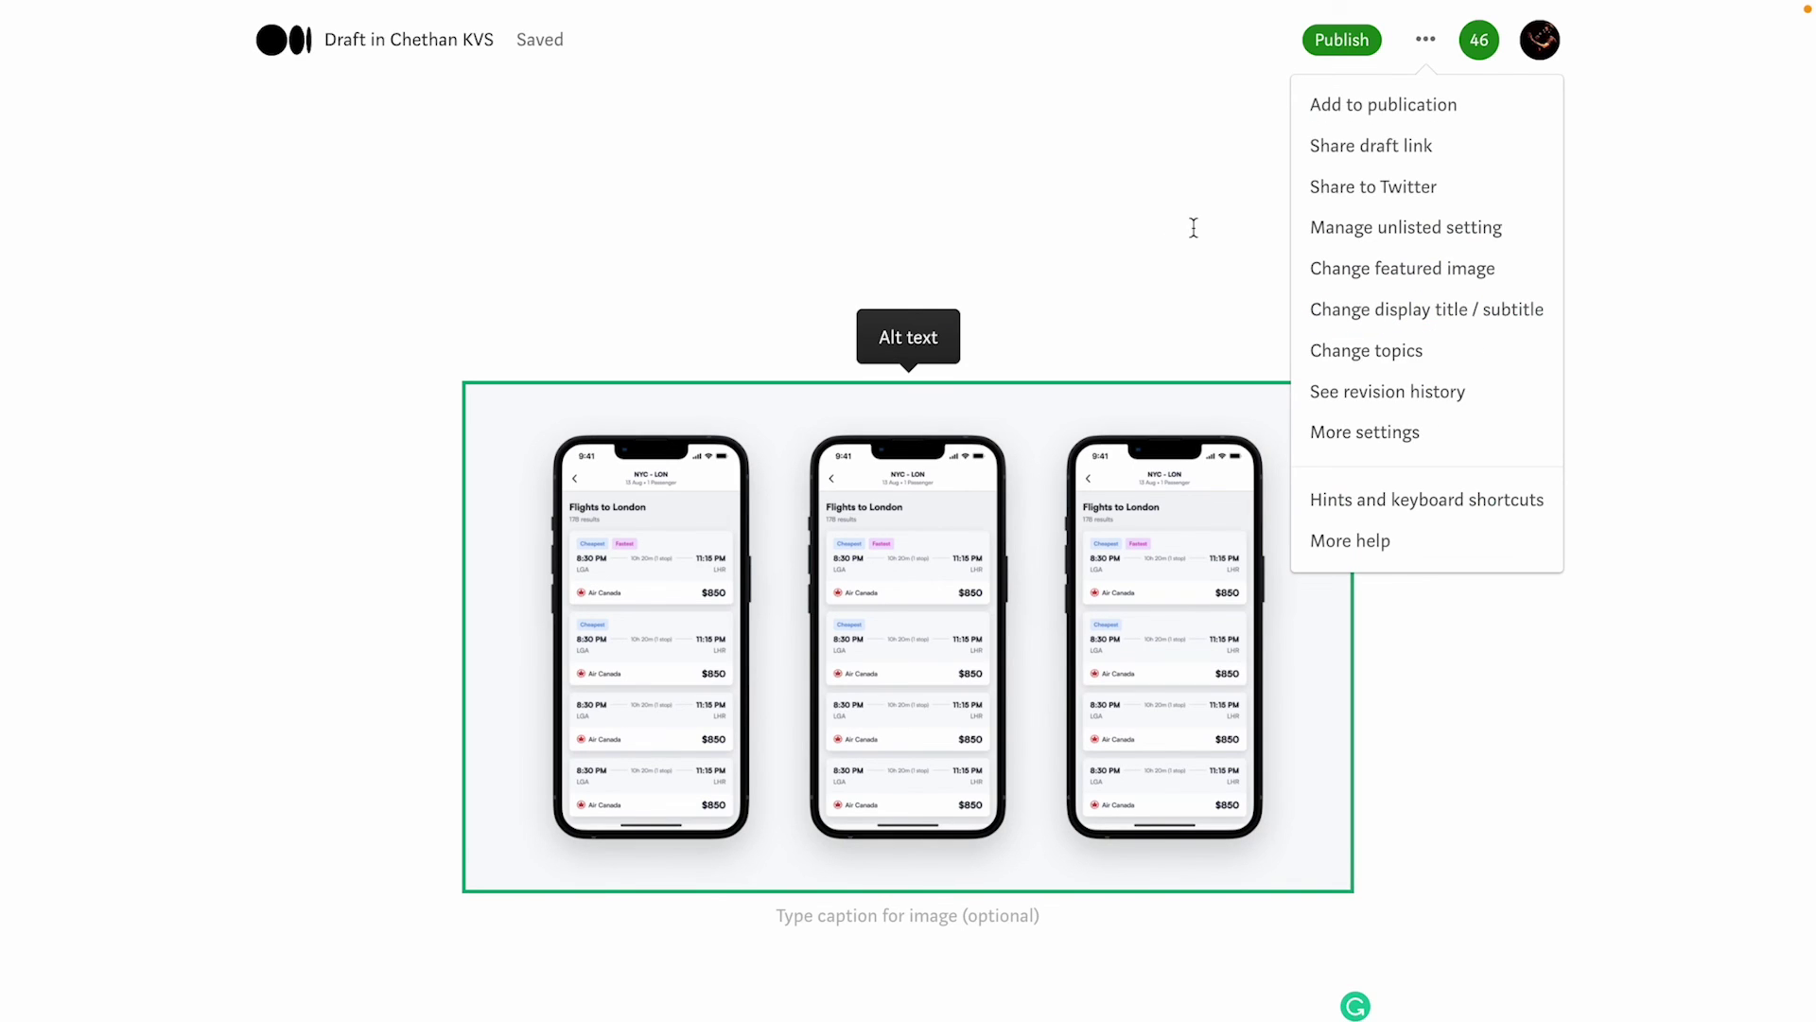
{"action": "left_click", "coordinate": [1370, 232]}
{"action": "left_click", "coordinate": [1179, 253]}
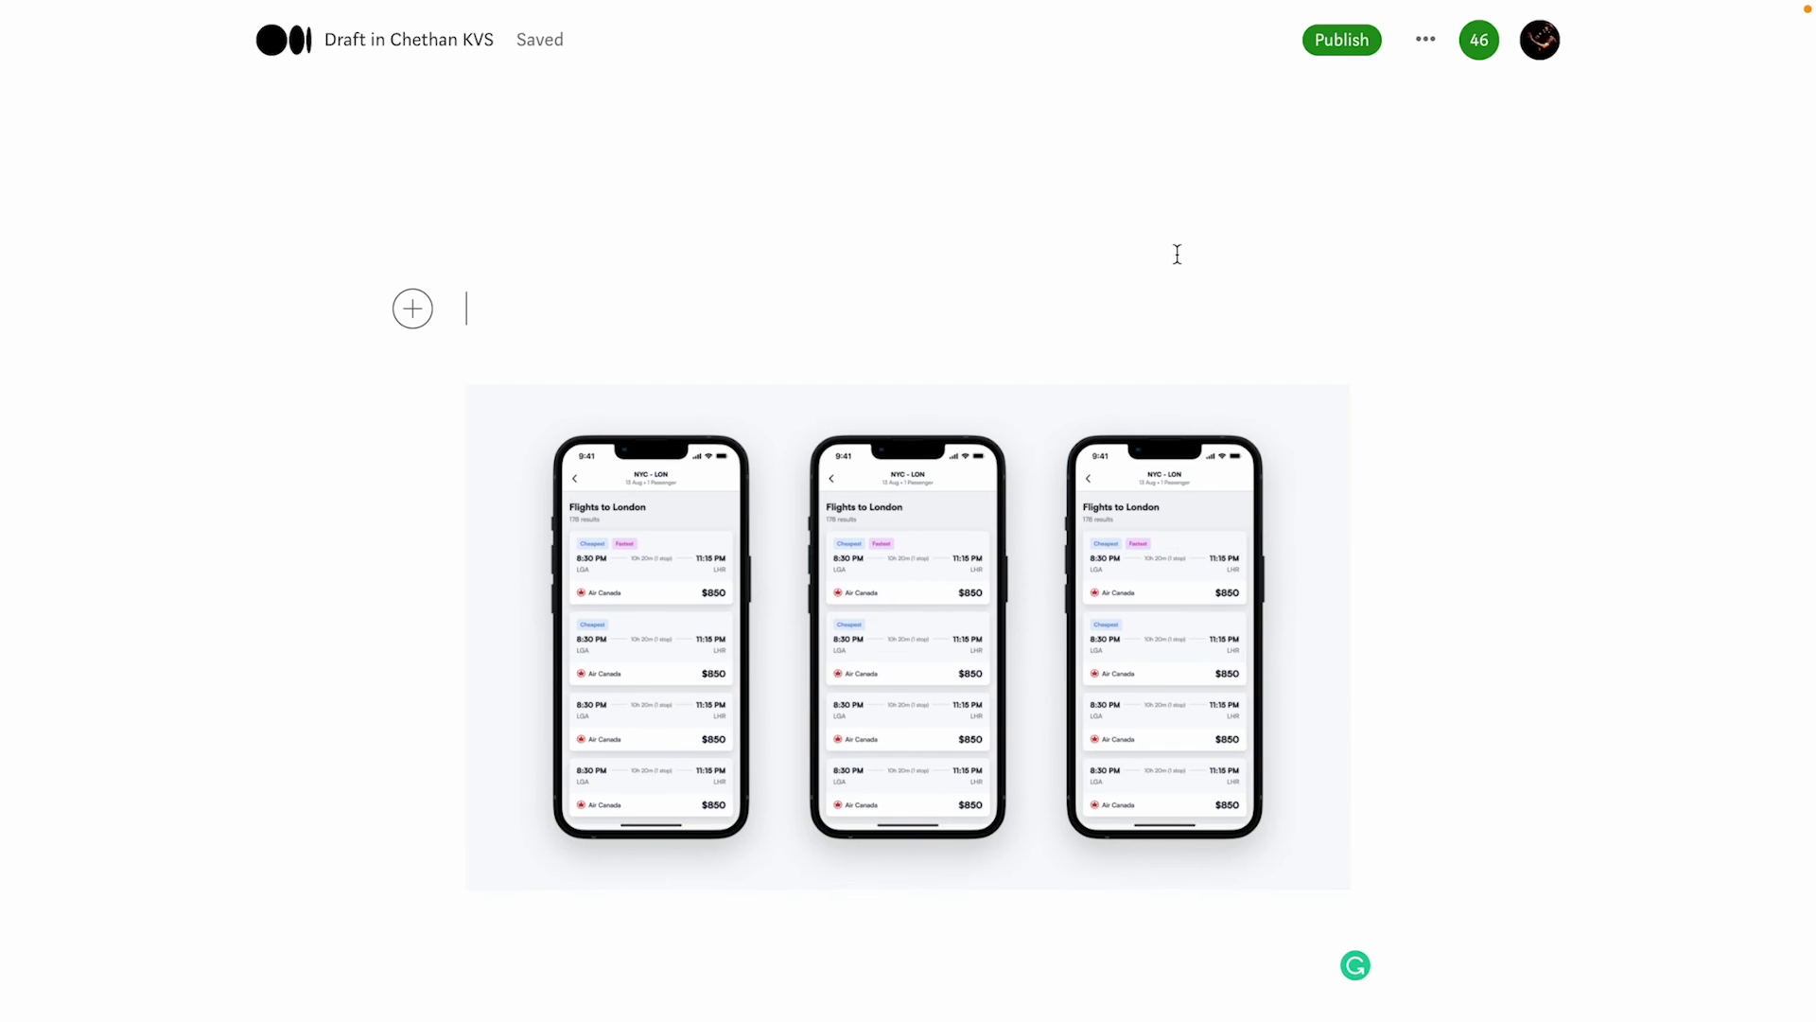
Step: Publish the story with the email-subscribers link option turned off
{"action": "left_click", "coordinate": [1330, 49]}
{"action": "left_click_drag", "start_coordinate": [981, 340], "coordinate": [1243, 332]}
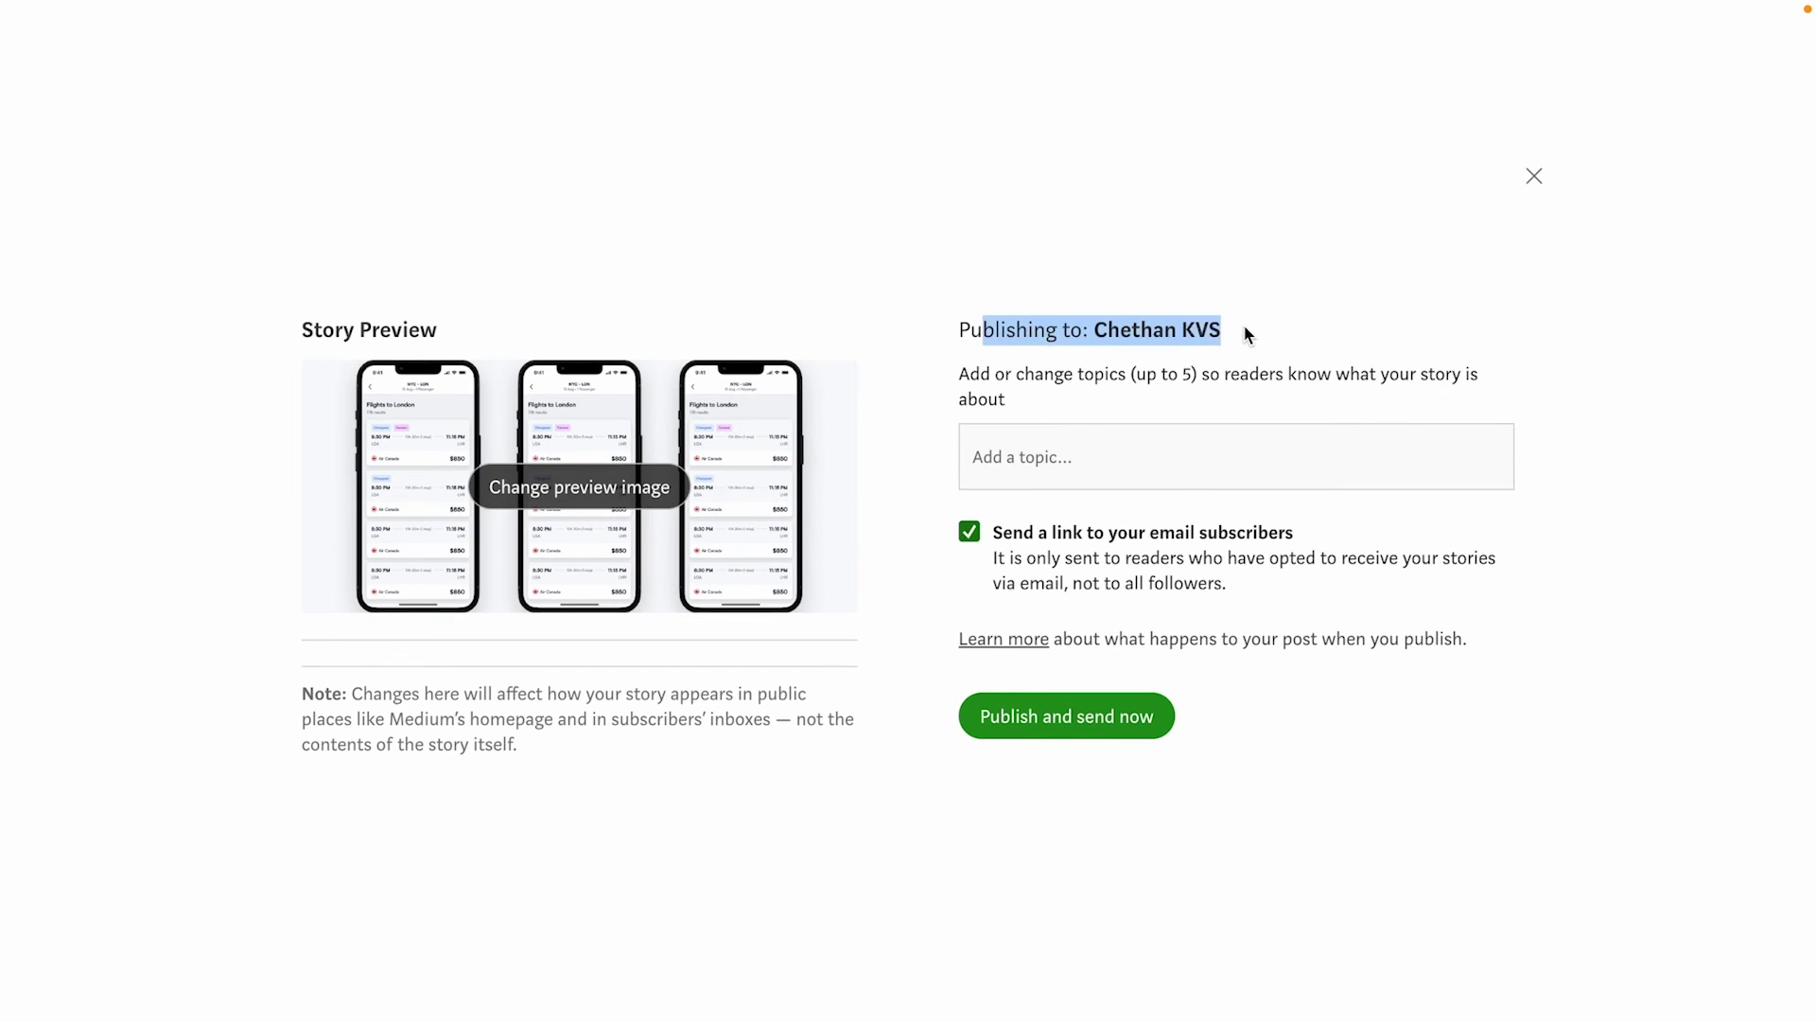
{"action": "left_click", "coordinate": [971, 537]}
{"action": "left_click", "coordinate": [969, 534]}
{"action": "left_click", "coordinate": [969, 534]}
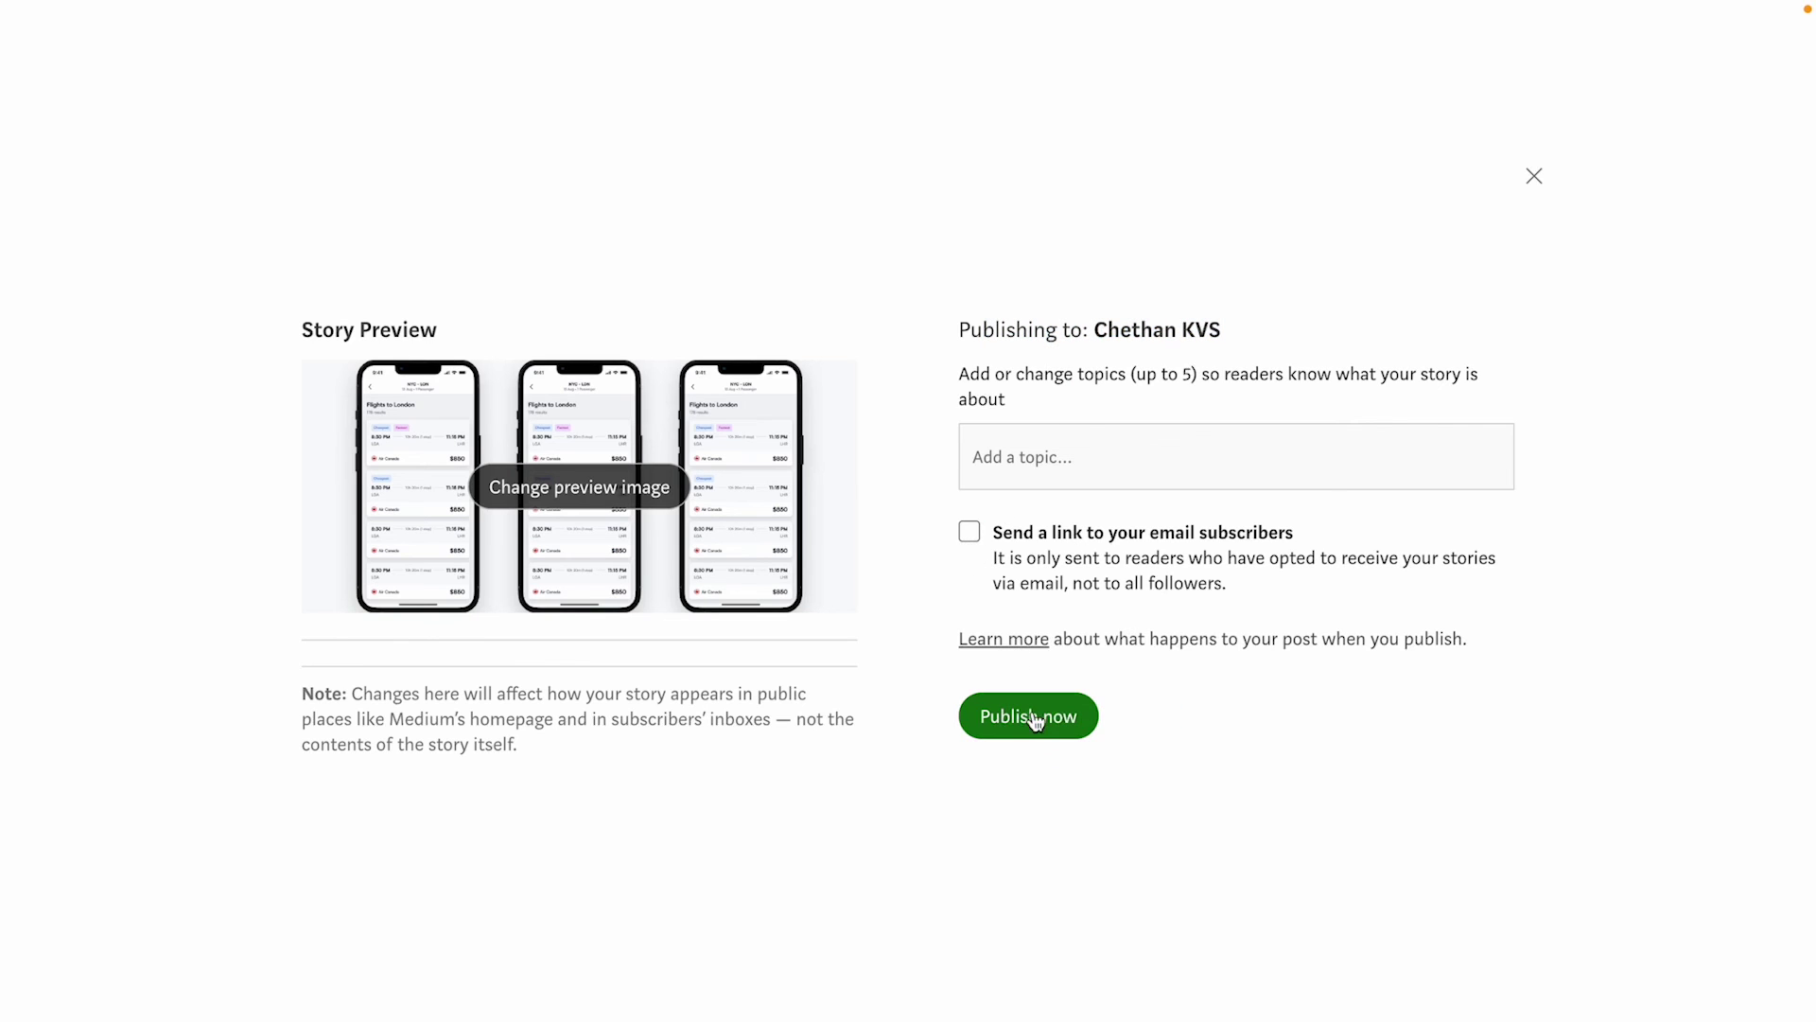
{"action": "left_click", "coordinate": [1031, 711]}
Step: Title the story 'Test', publish it, and view the mockup image full size
{"action": "left_click", "coordinate": [877, 327]}
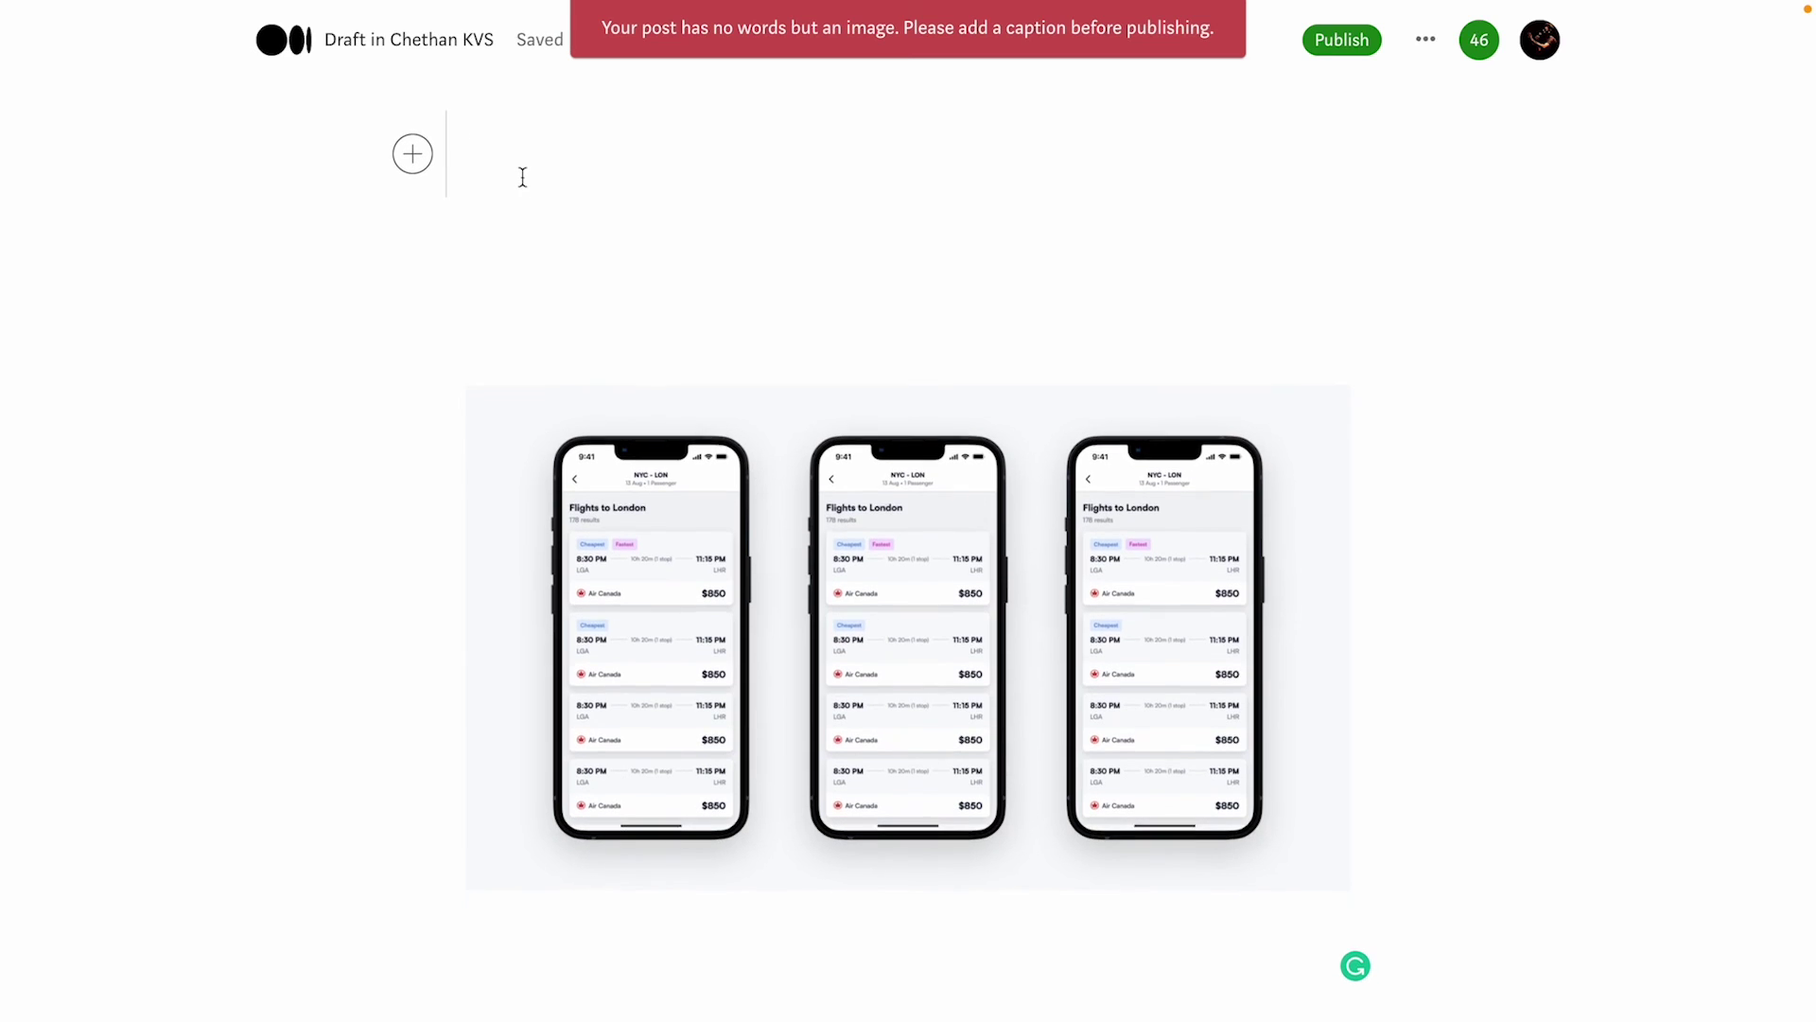
{"action": "type", "text": "TEst"}
{"action": "key", "text": "BackSpace"}
{"action": "key", "text": "BackSpace"}
{"action": "key", "text": "BackSpace"}
{"action": "type", "text": "est"}
{"action": "left_click", "coordinate": [1338, 40]}
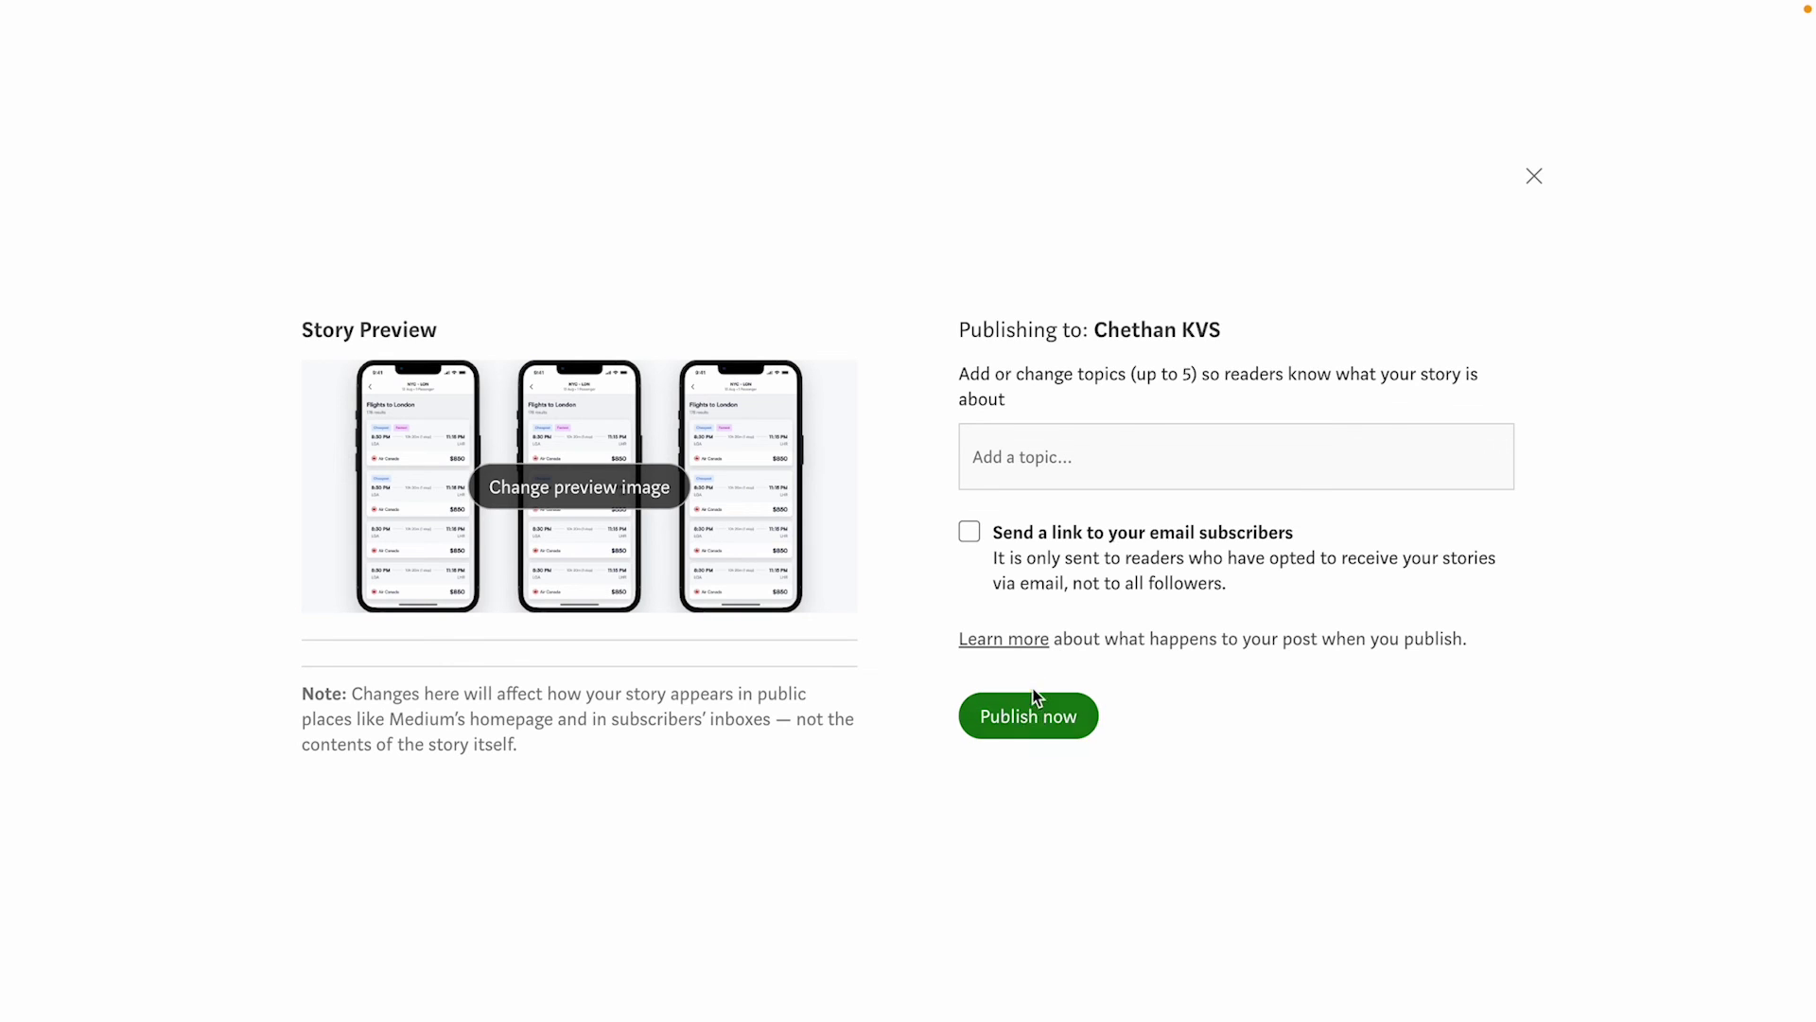
{"action": "left_click", "coordinate": [1031, 716]}
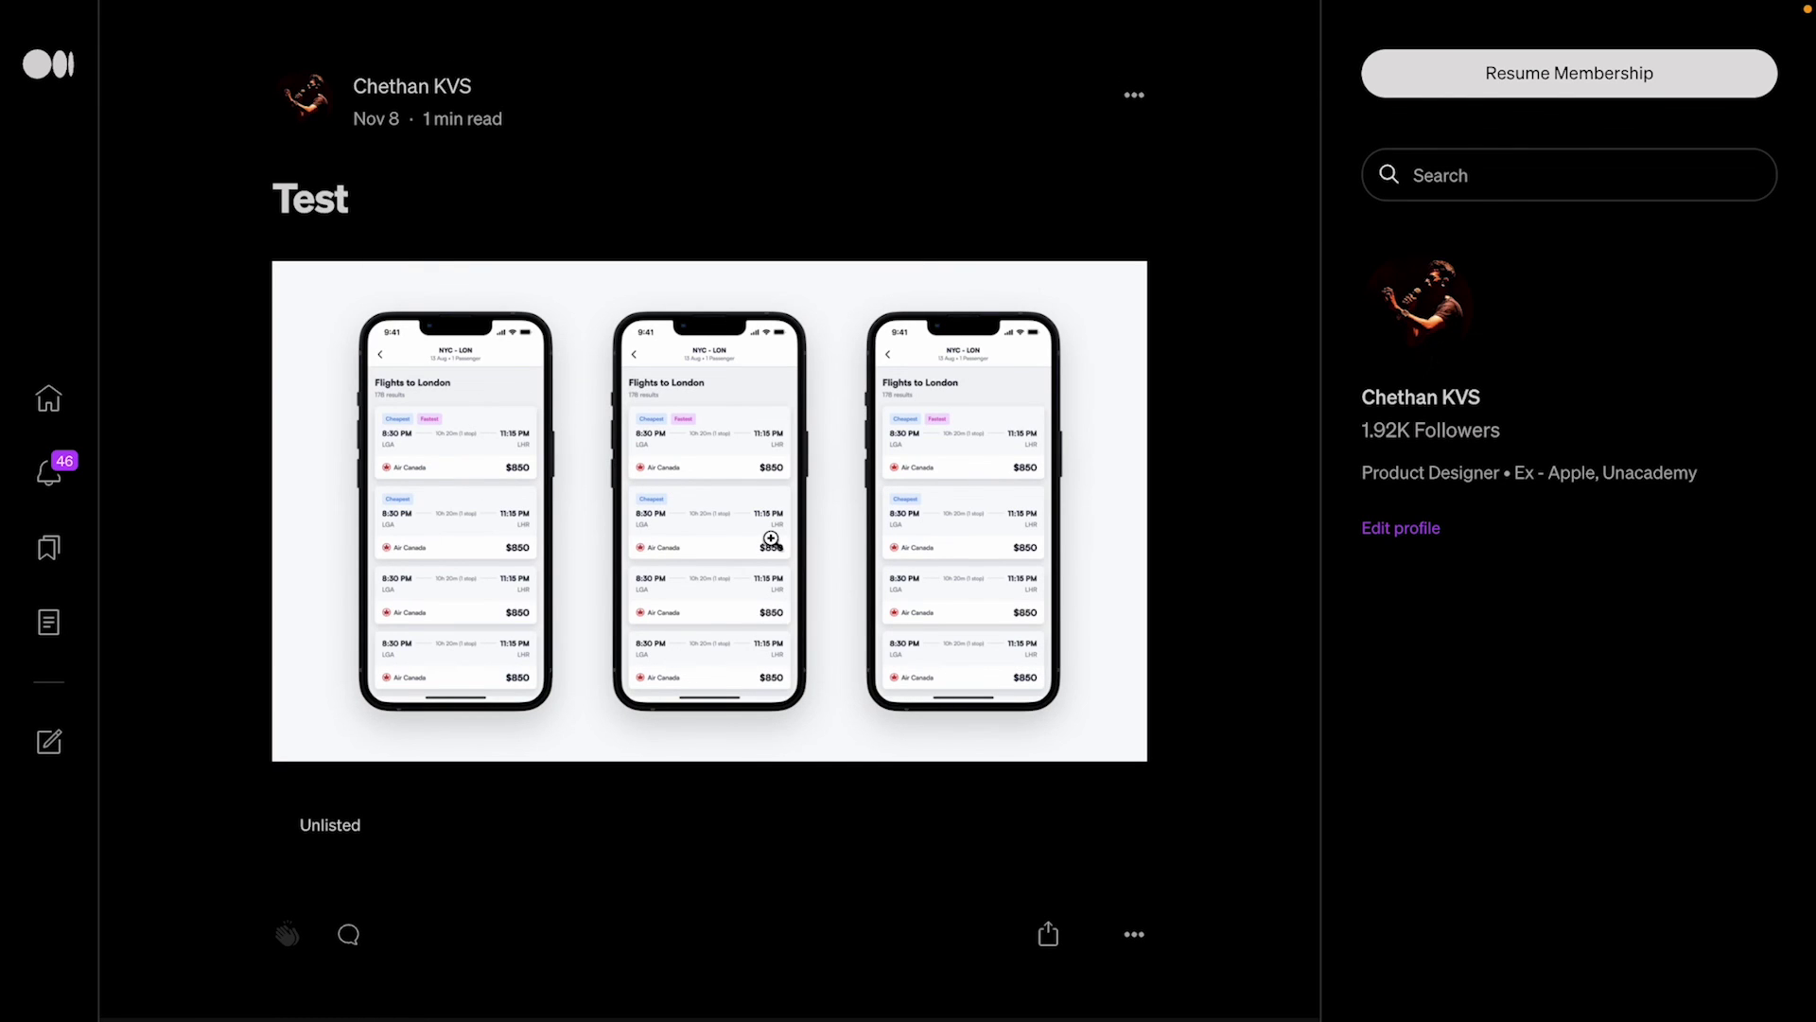
{"action": "left_click", "coordinate": [771, 539]}
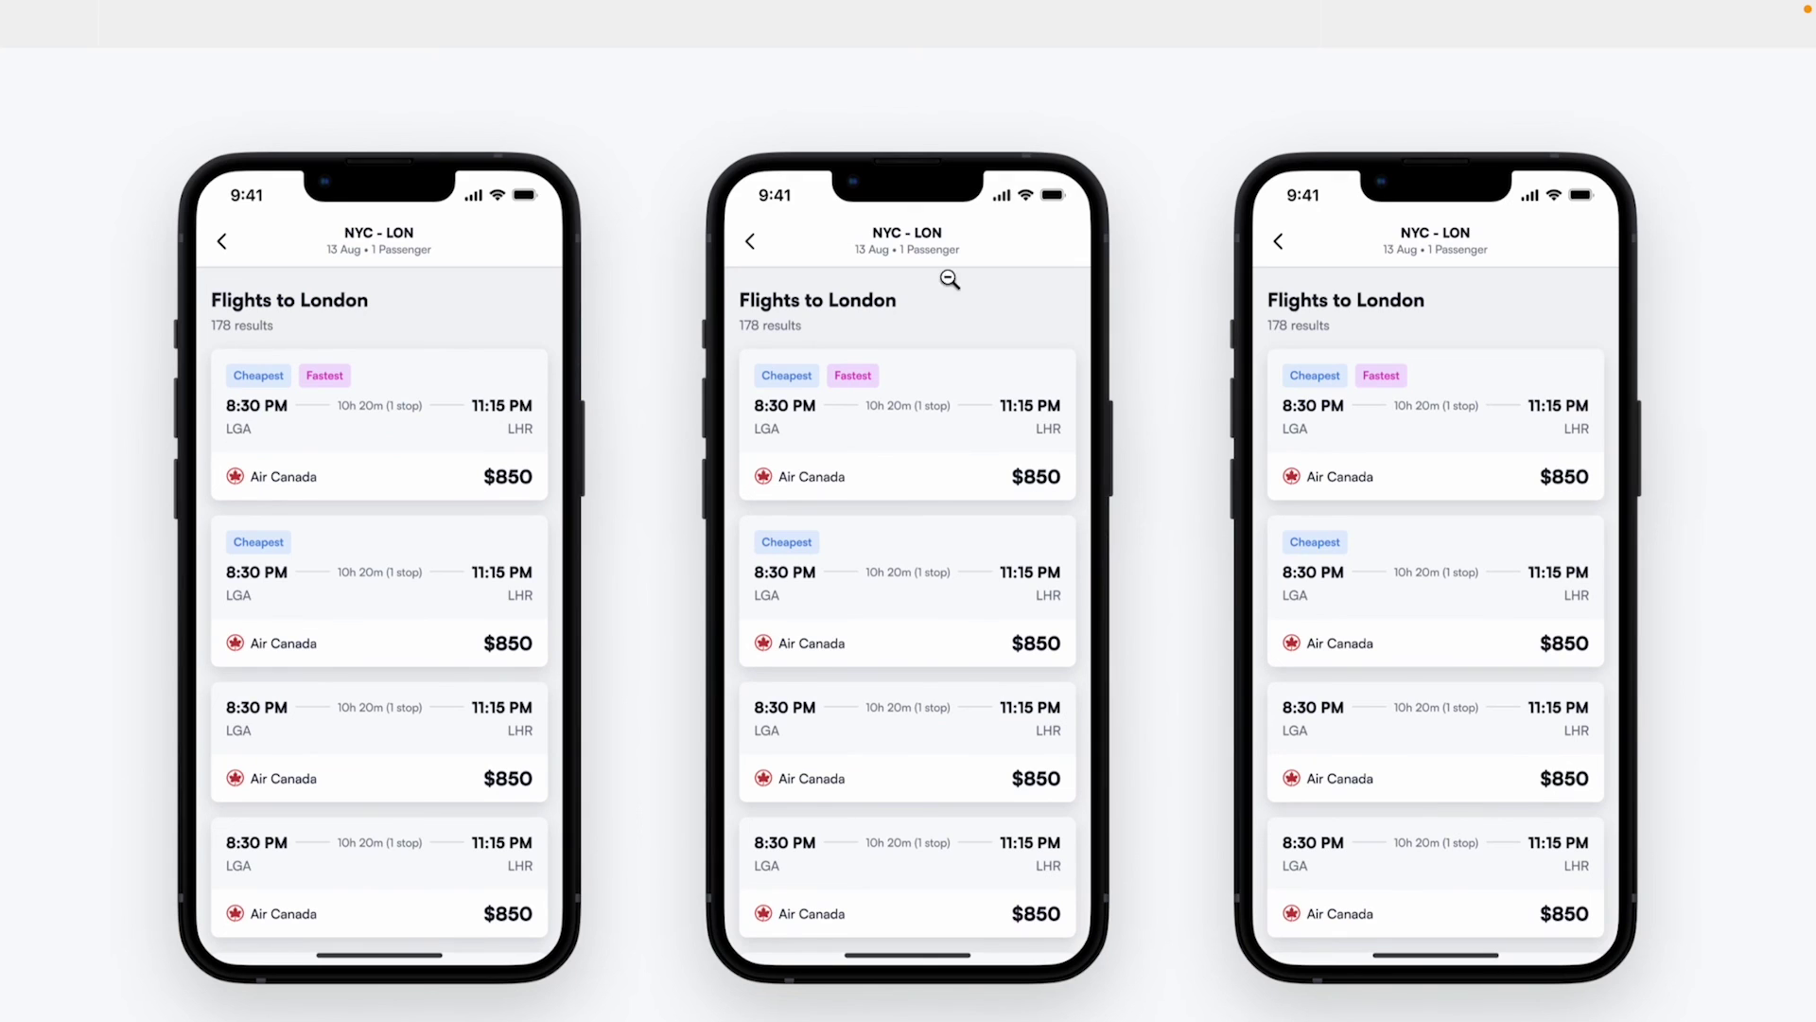